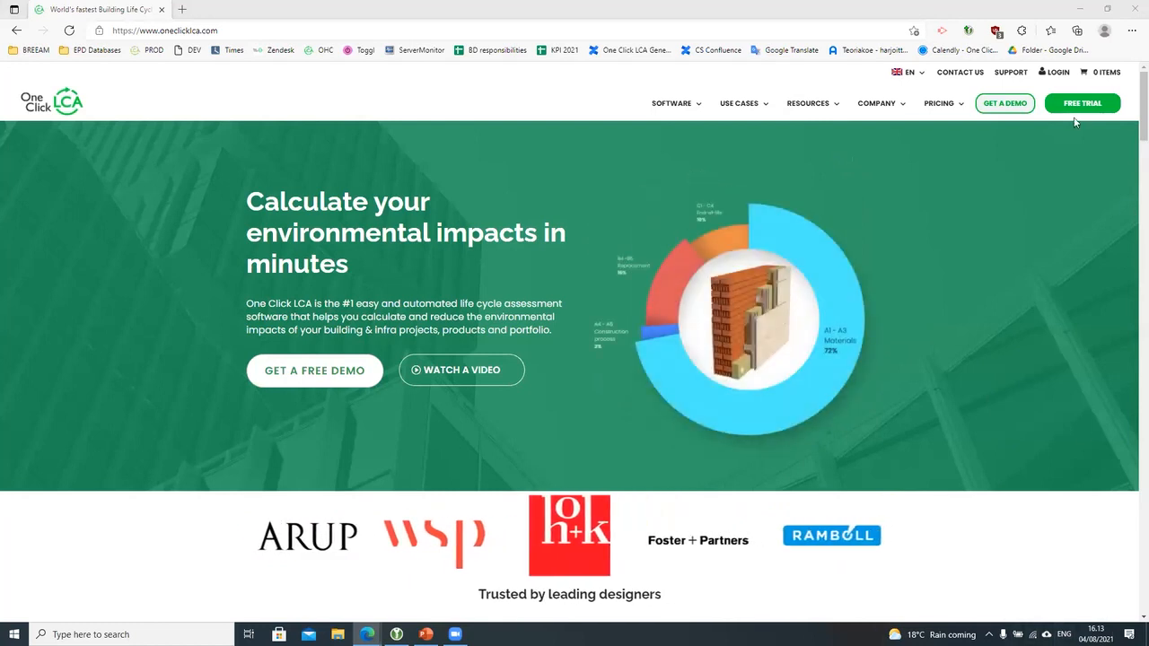
Step: Reach the One Click LCA login page and autofill the Training account credentials from KeePassXC
{"action": "left_click", "coordinate": [1059, 73]}
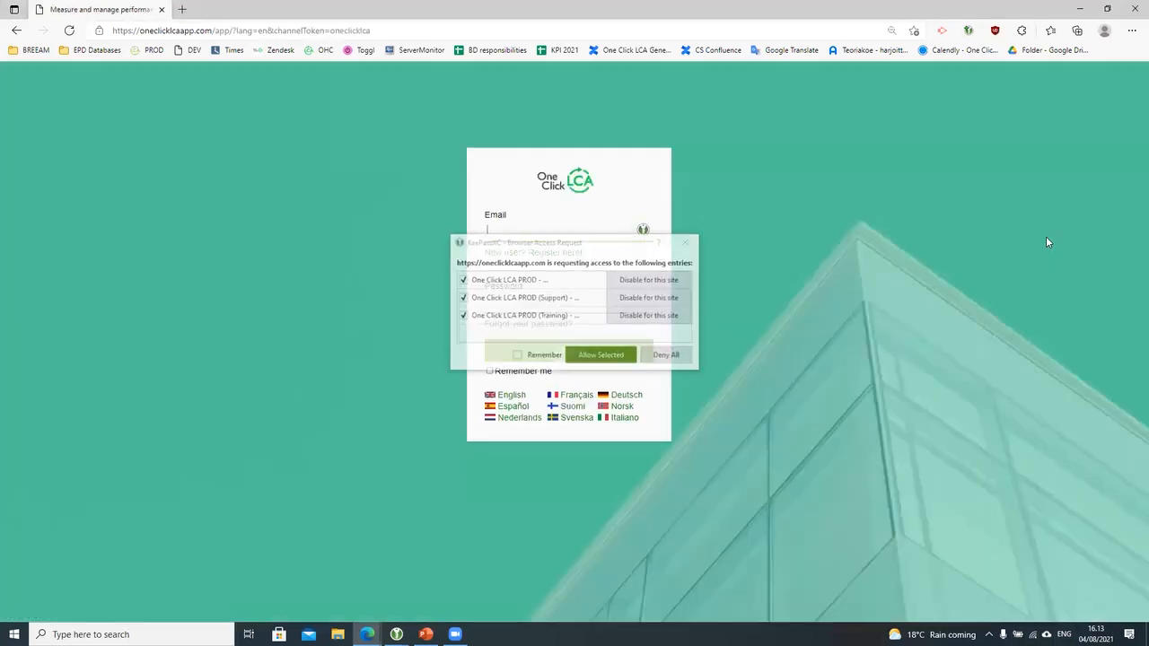
{"action": "left_click", "coordinate": [603, 355]}
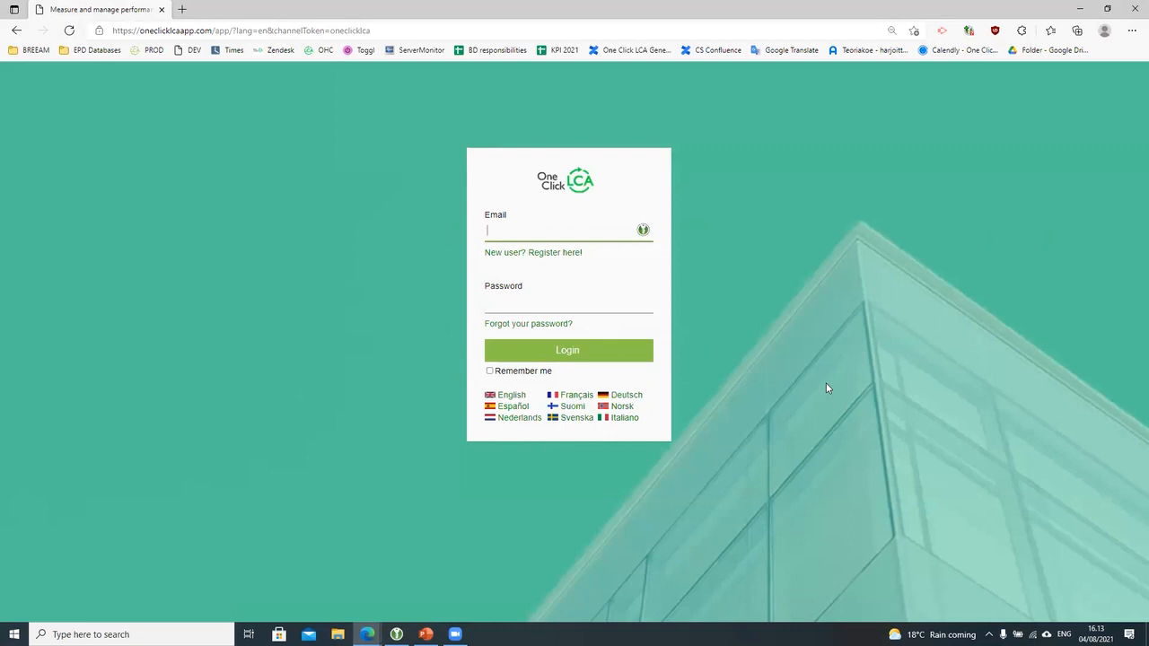
{"action": "left_click", "coordinate": [519, 255]}
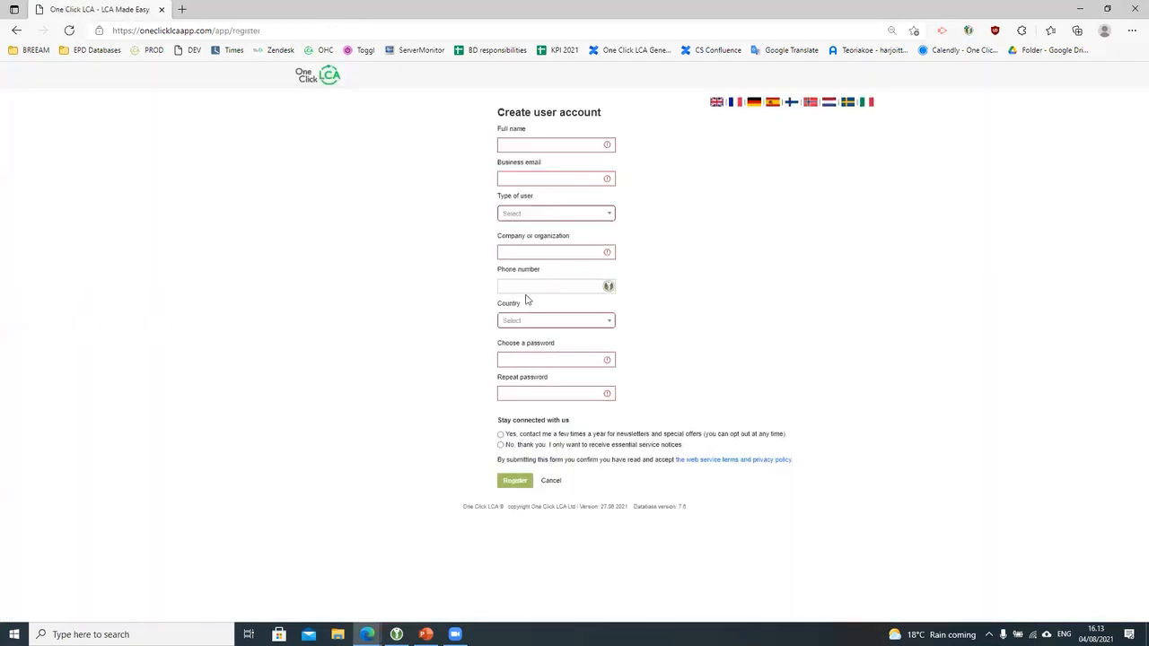
{"action": "left_click", "coordinate": [689, 244]}
{"action": "left_click", "coordinate": [16, 31]}
{"action": "left_click", "coordinate": [601, 356]}
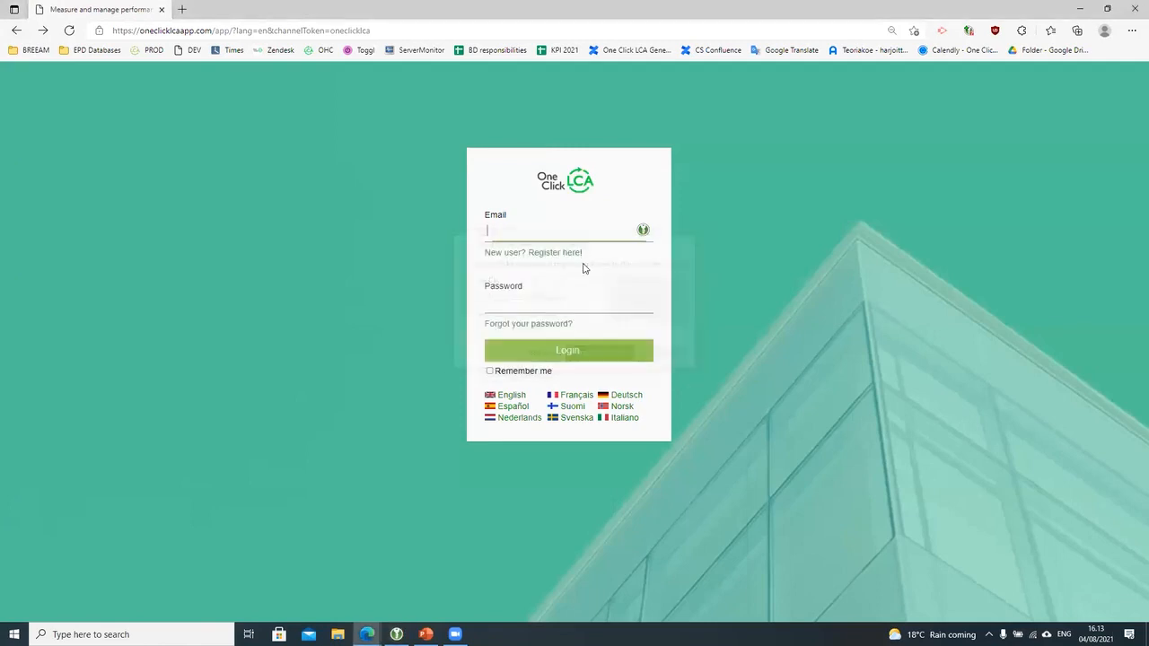
{"action": "left_click", "coordinate": [607, 278]}
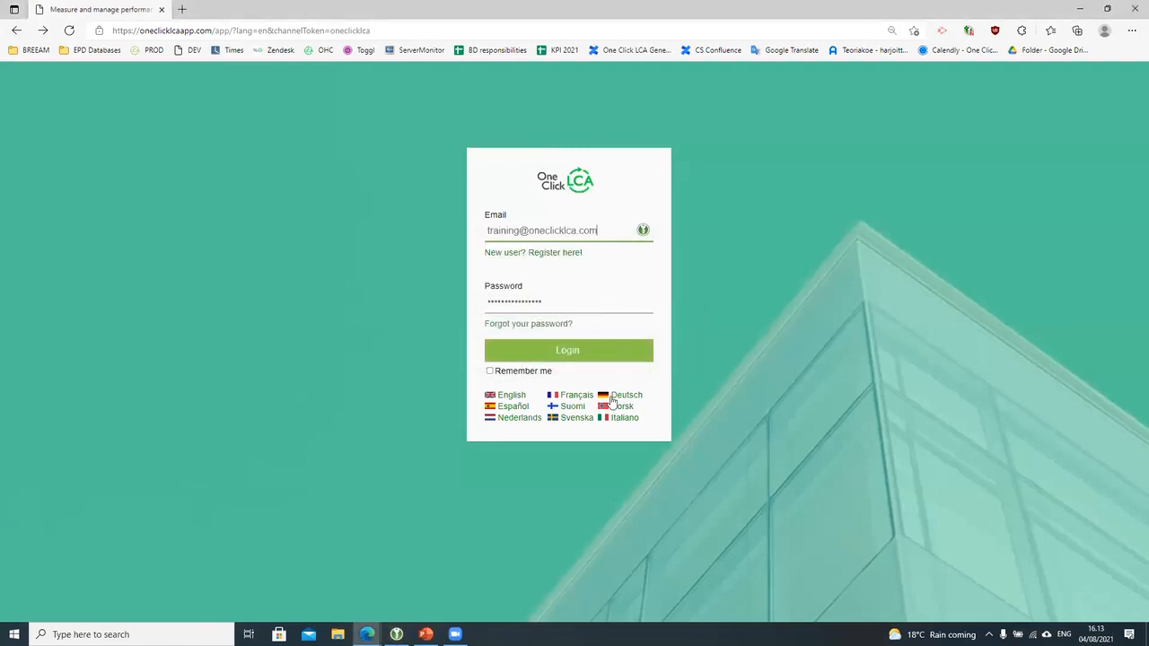
Step: Sign in to the training account and expand the full Updates list
{"action": "left_click", "coordinate": [600, 353]}
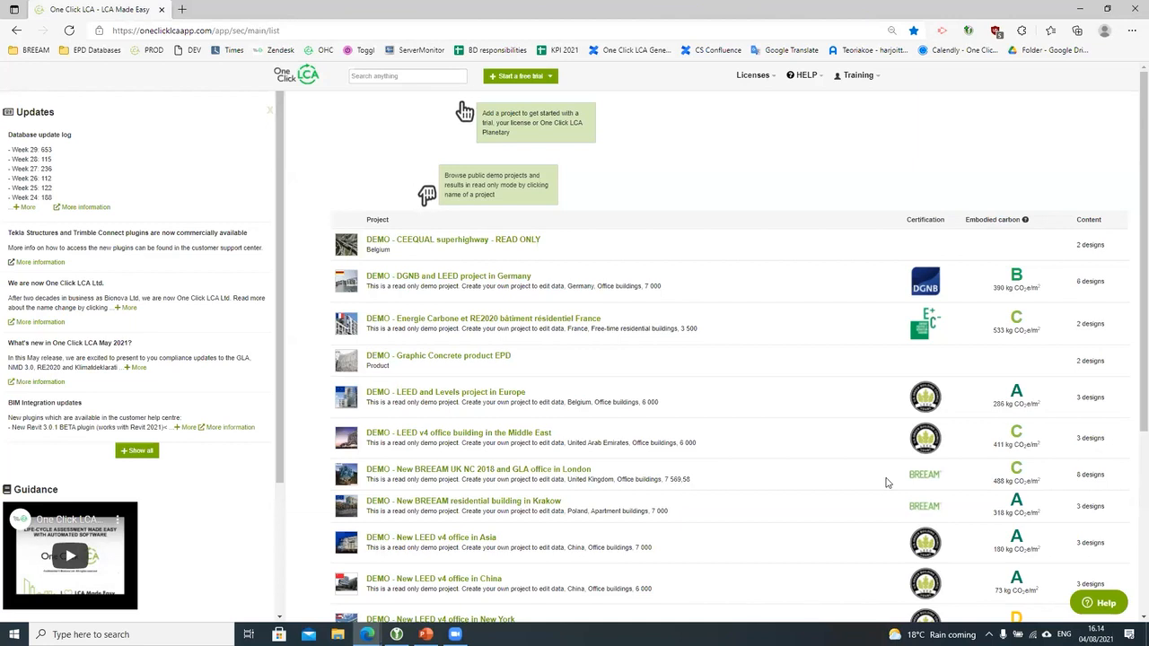
{"action": "scroll", "coordinate": [781, 615], "scroll_direction": "down", "scroll_amount": 1}
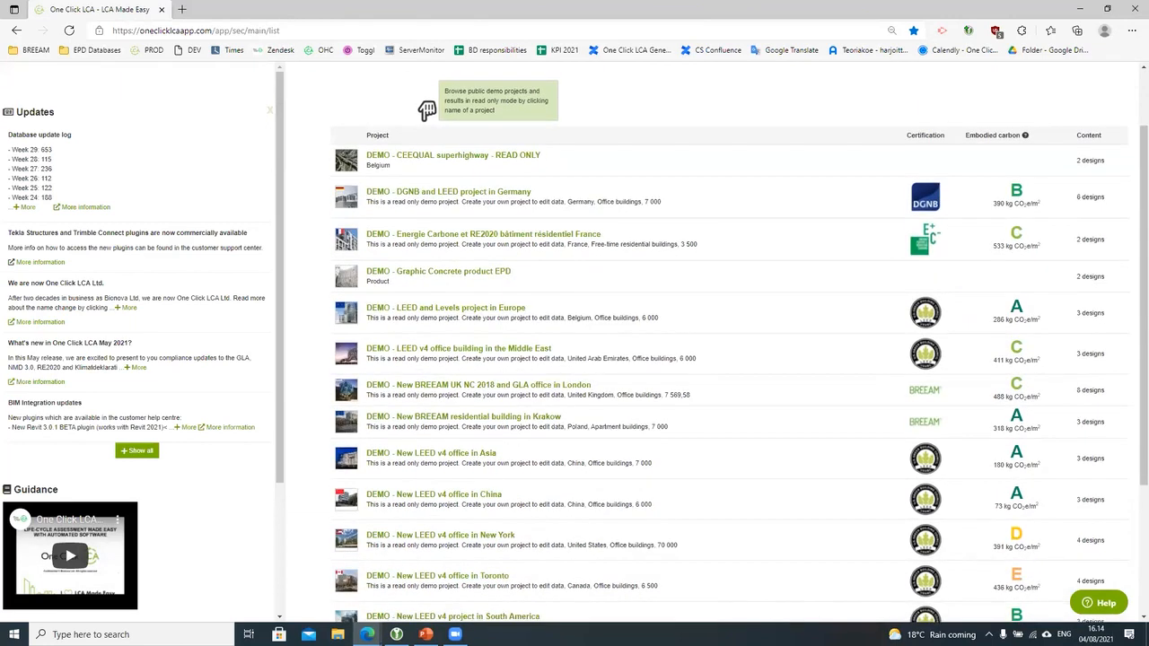
{"action": "scroll", "coordinate": [587, 539], "scroll_direction": "up", "scroll_amount": 1}
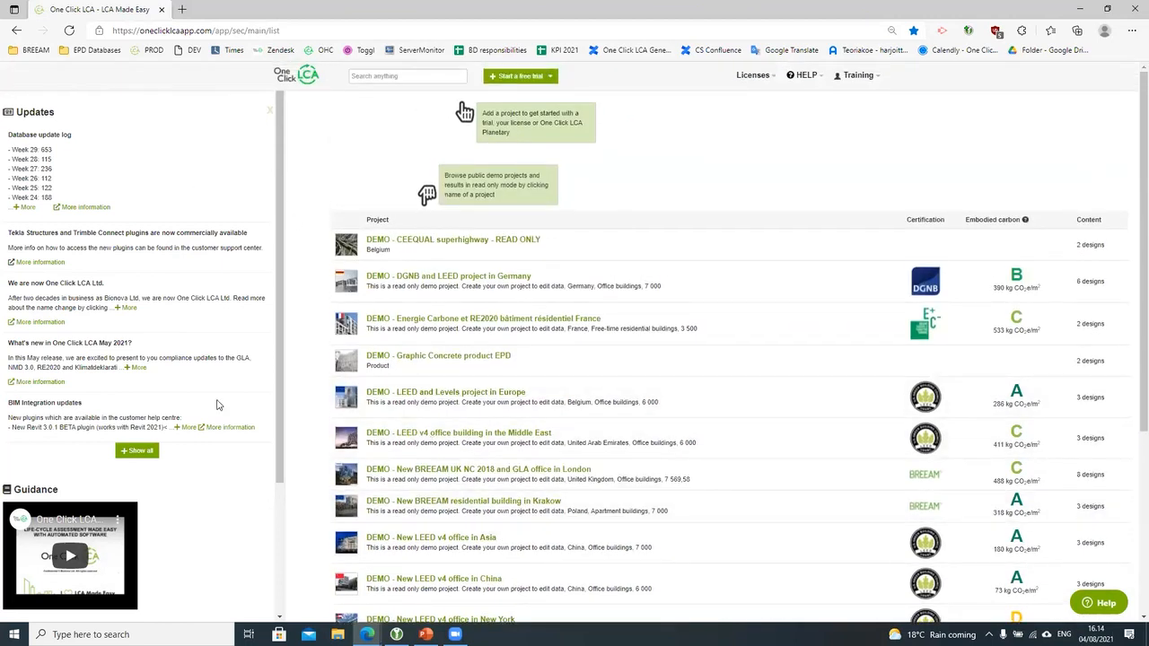
{"action": "left_click", "coordinate": [142, 450]}
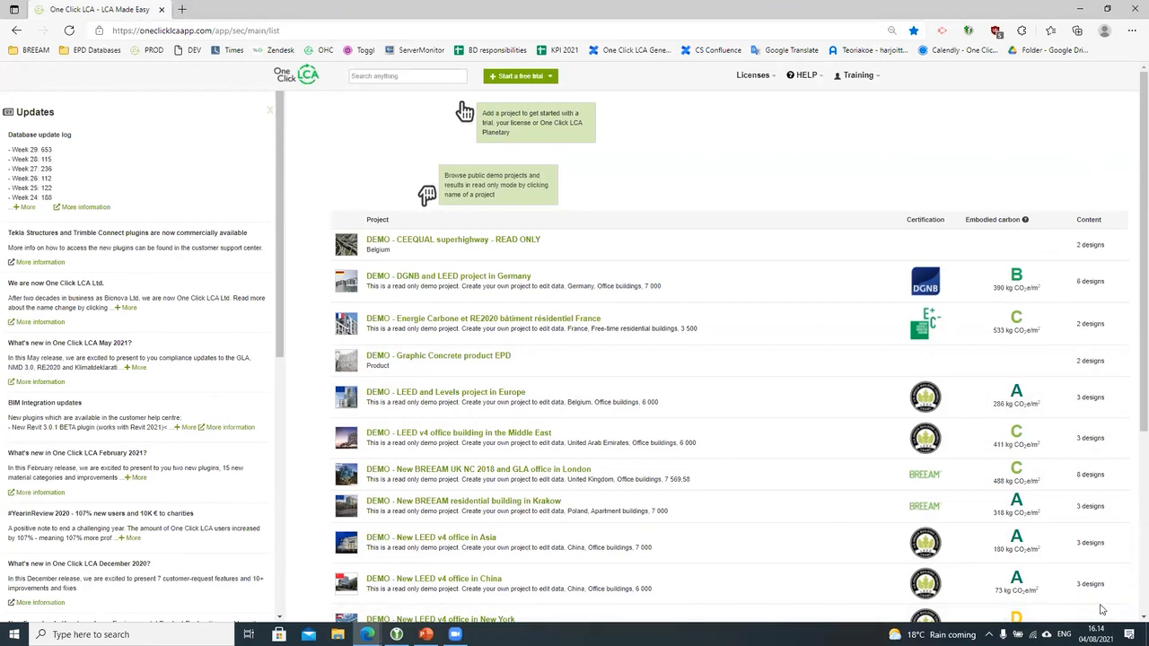
Step: Search the Help widget for 'student' and close the results
{"action": "left_click", "coordinate": [1102, 609]}
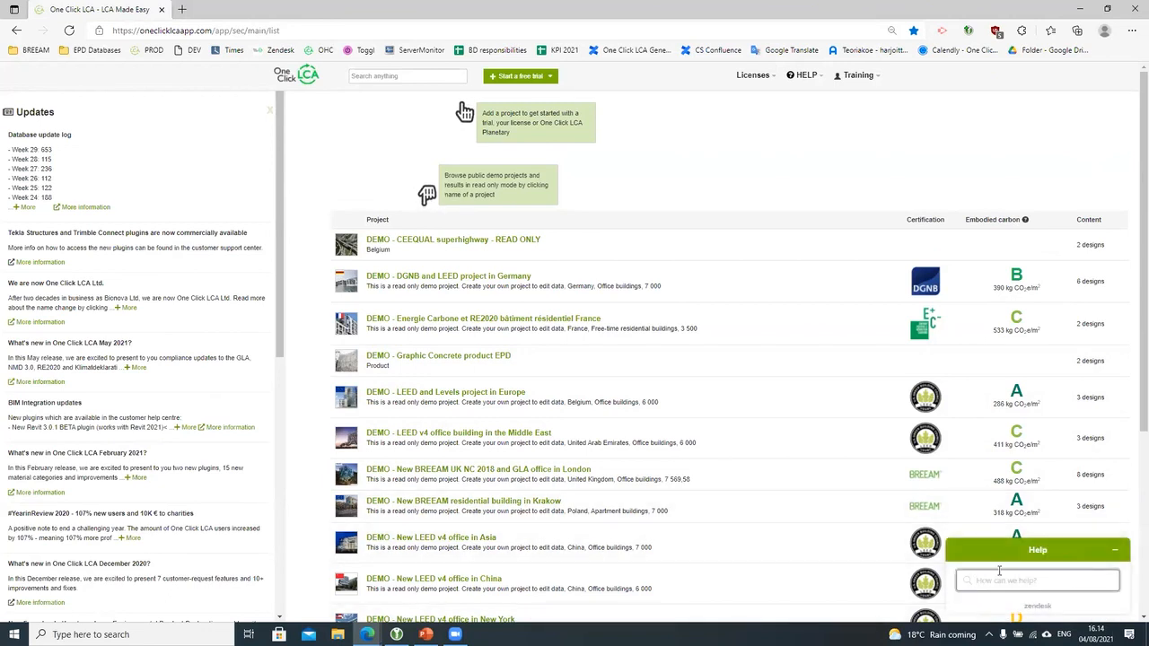
{"action": "type", "text": "student"}
{"action": "key", "text": "Return"}
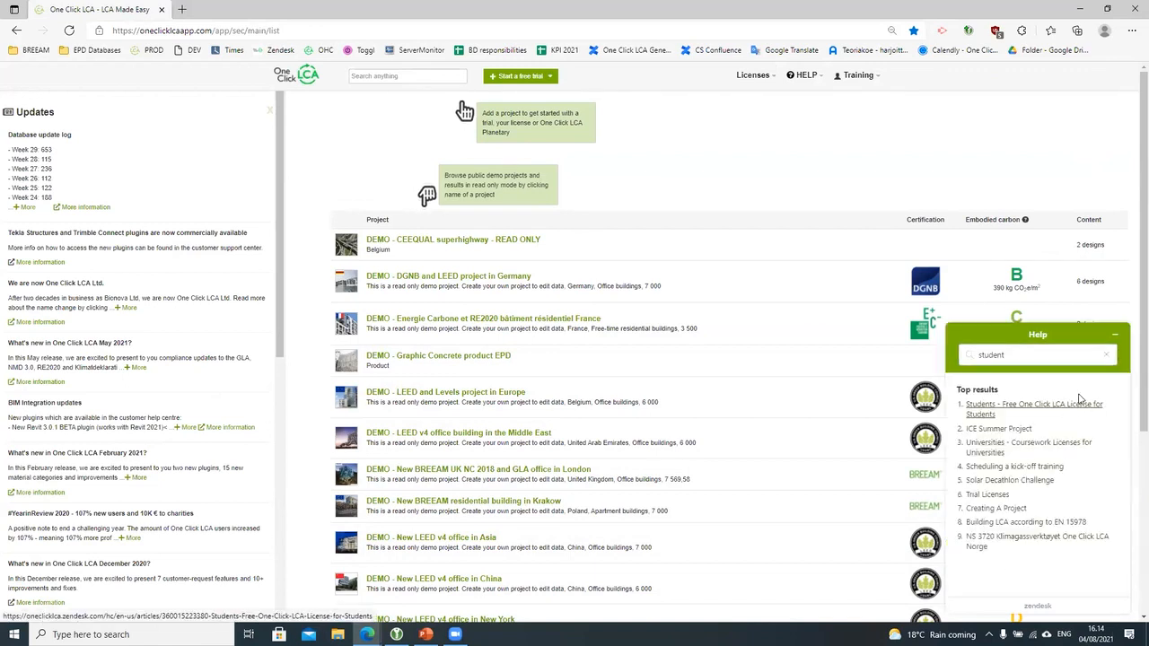
{"action": "left_click", "coordinate": [1113, 335]}
Step: Browse the Training, HELP and Licenses menus, then bring up the new project types
{"action": "left_click", "coordinate": [859, 79]}
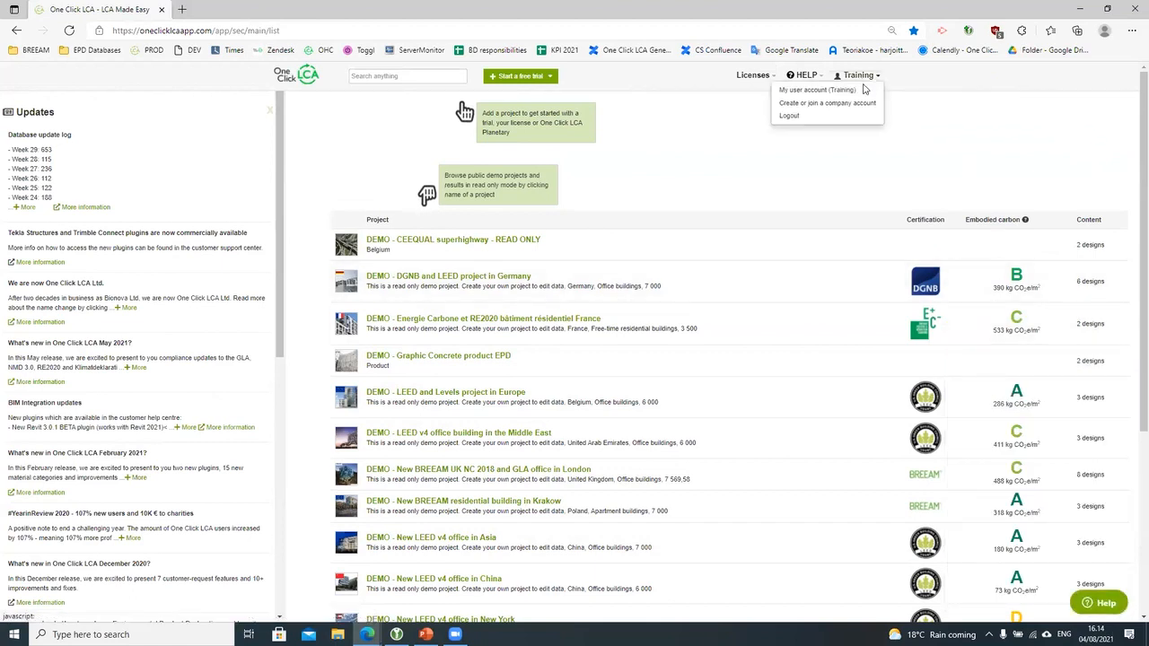
{"action": "left_click", "coordinate": [808, 75]}
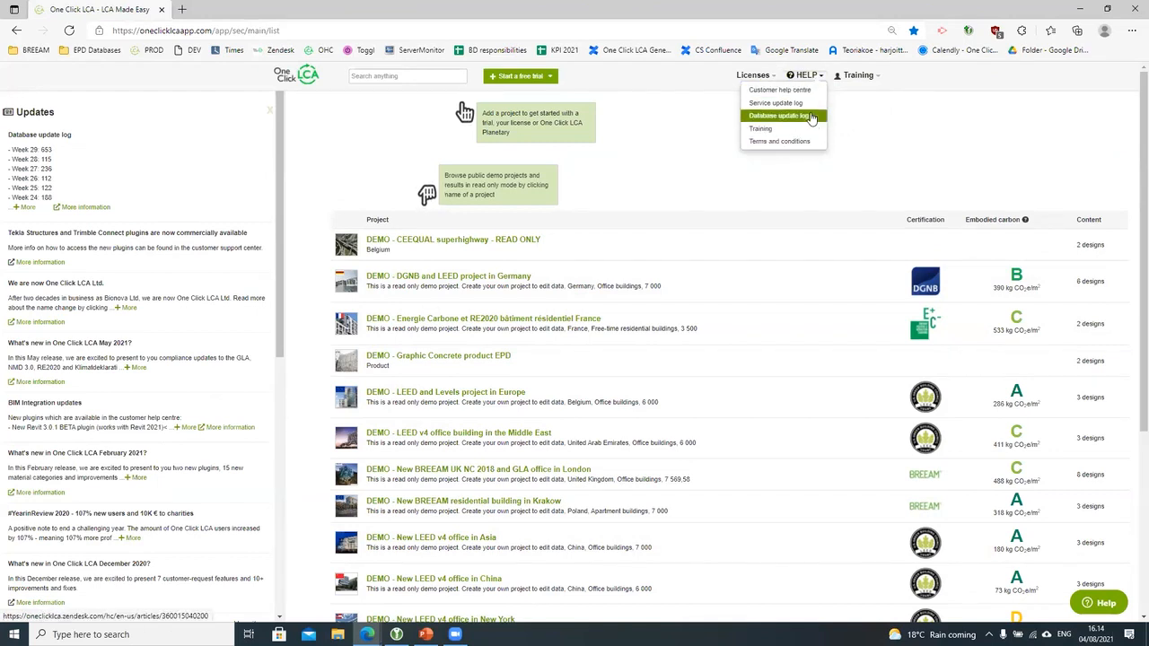
{"action": "left_click", "coordinate": [737, 79]}
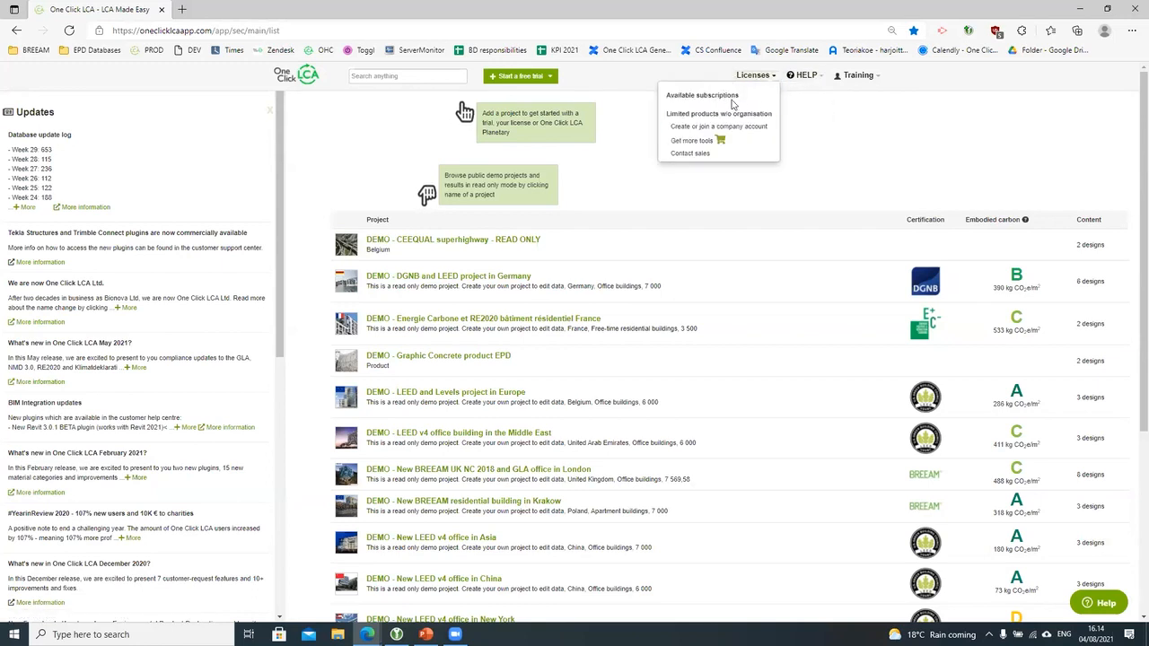
{"action": "left_click", "coordinate": [855, 149]}
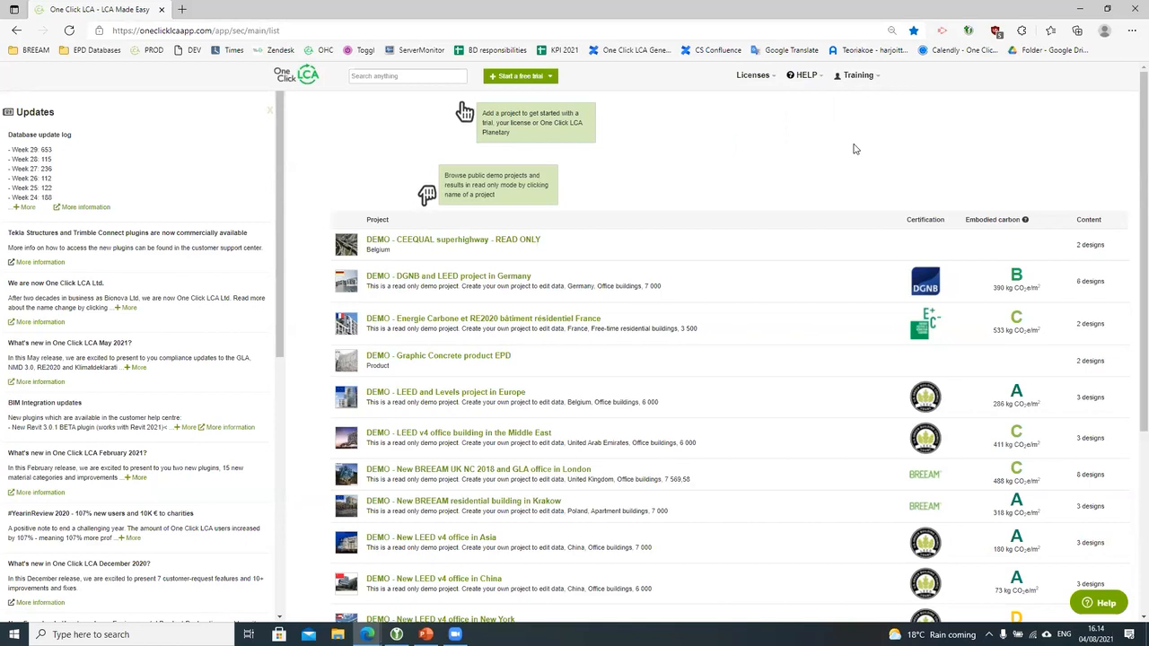
{"action": "left_click", "coordinate": [536, 77]}
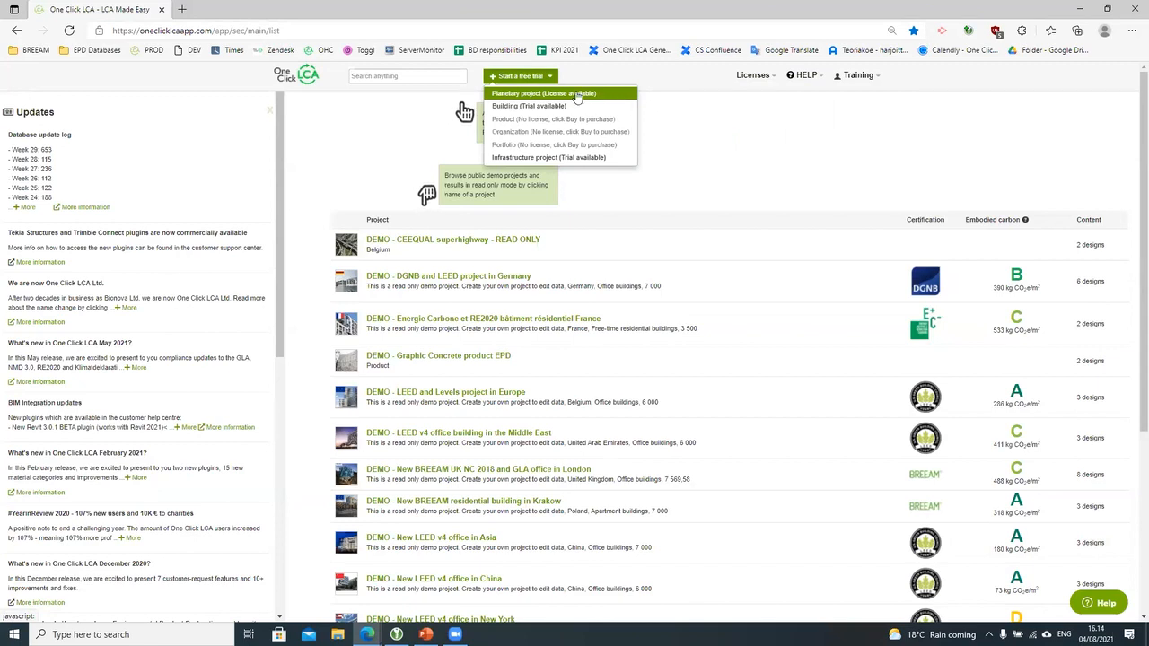
Step: Start a new Building project and activate the Summer School licence with a pasted key
{"action": "left_click", "coordinate": [507, 108]}
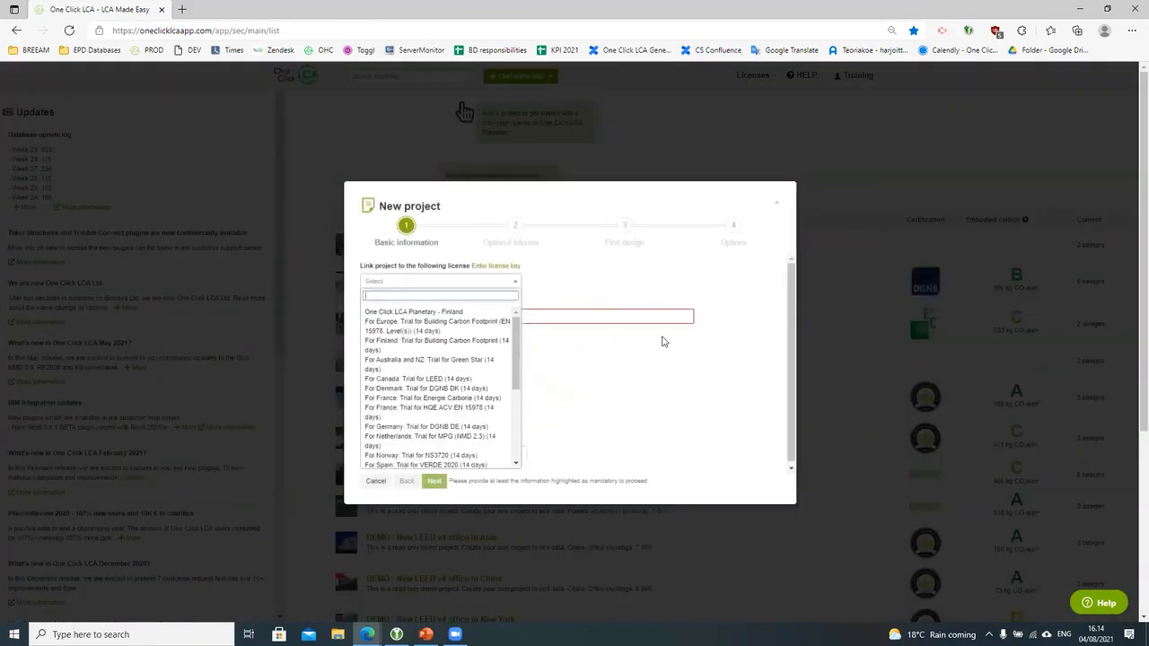
{"action": "left_click", "coordinate": [722, 378]}
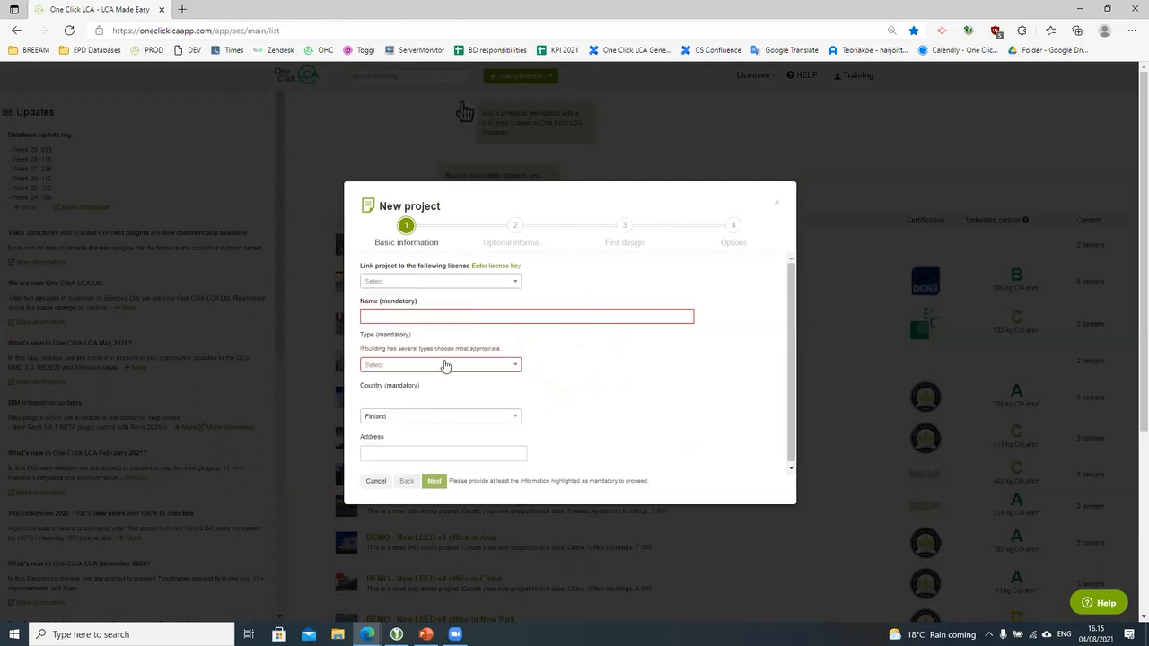
{"action": "left_click", "coordinate": [492, 265]}
{"action": "left_click", "coordinate": [561, 282]}
{"action": "key", "text": "ctrl+v"}
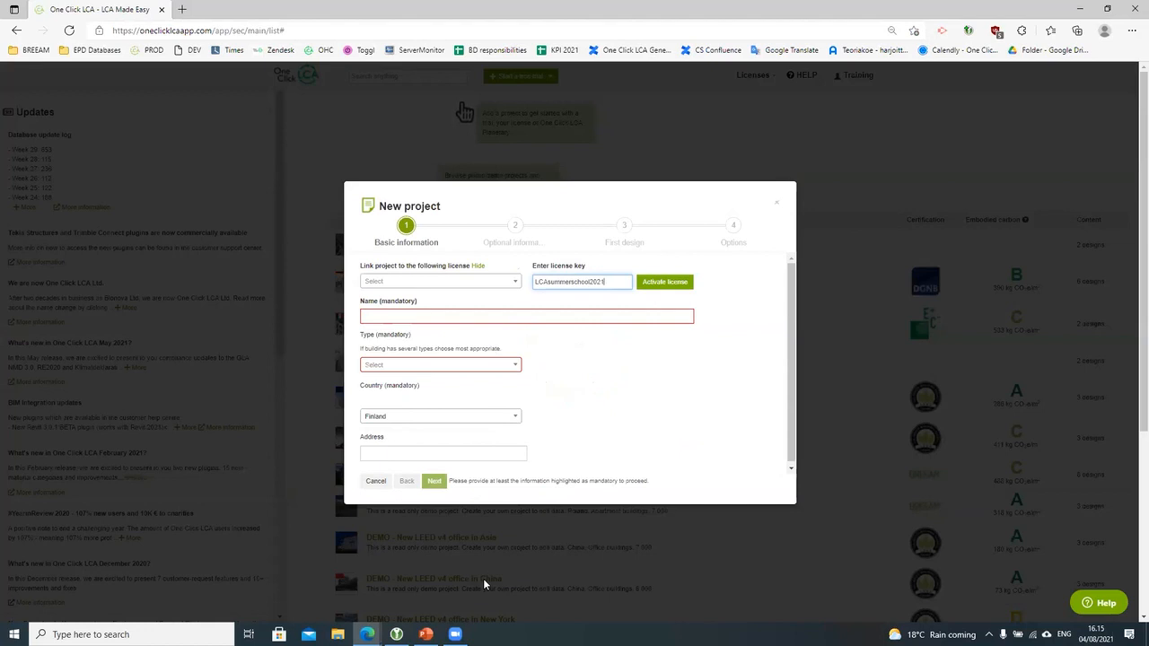
{"action": "left_click", "coordinate": [664, 281]}
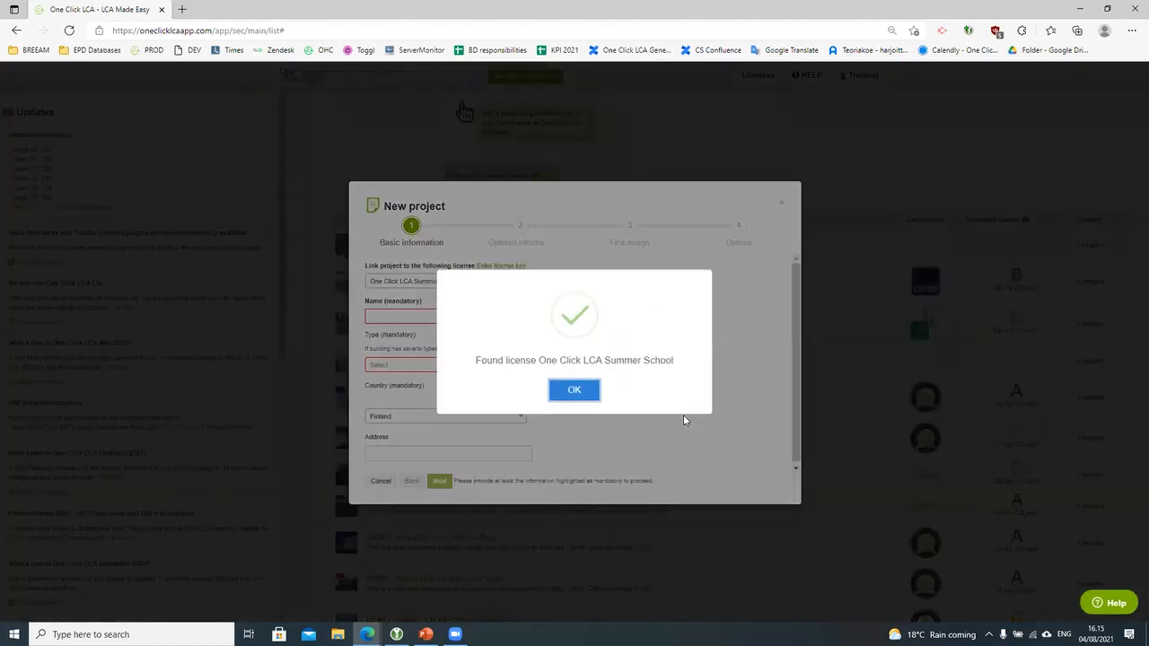
{"action": "left_click", "coordinate": [597, 390]}
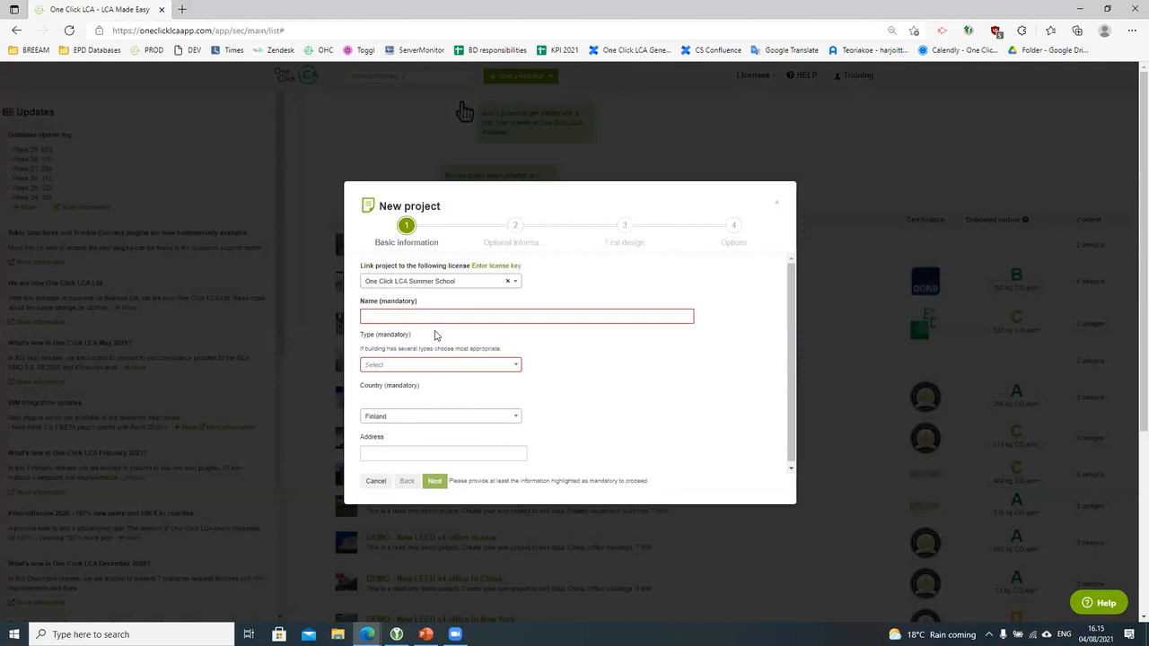
Step: Name the project 'Summer School' plus the student's name and 'Helsinki', type Office buildings, and continue
{"action": "left_click", "coordinate": [432, 316]}
{"action": "type", "text": "Su"}
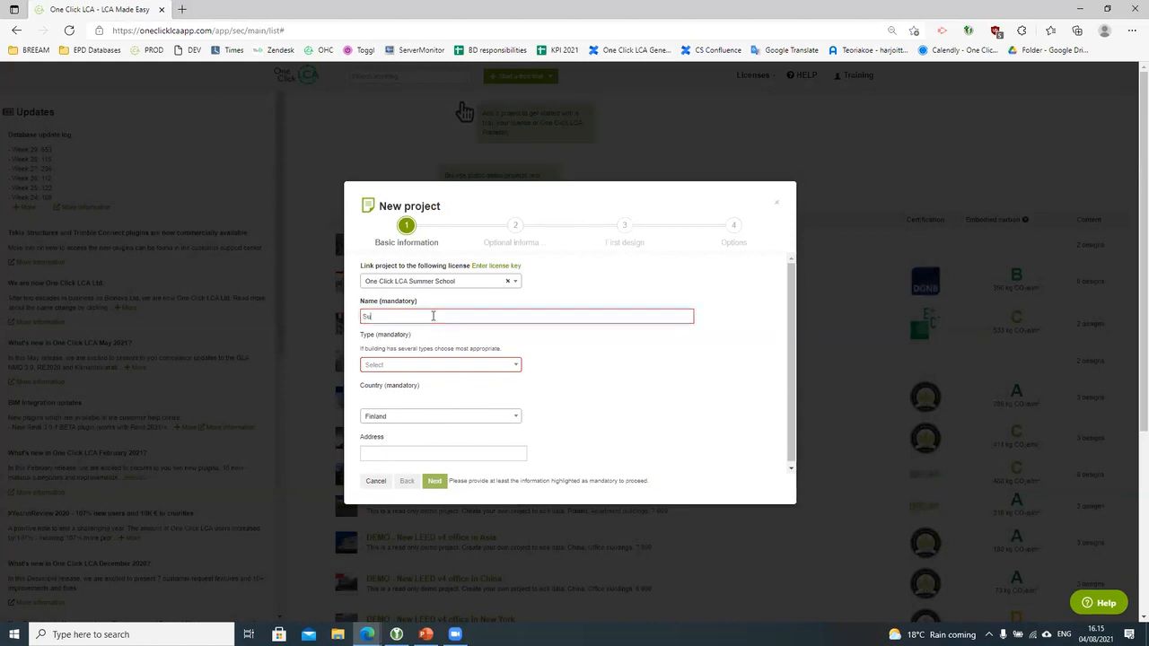
{"action": "type", "text": "mmer School"}
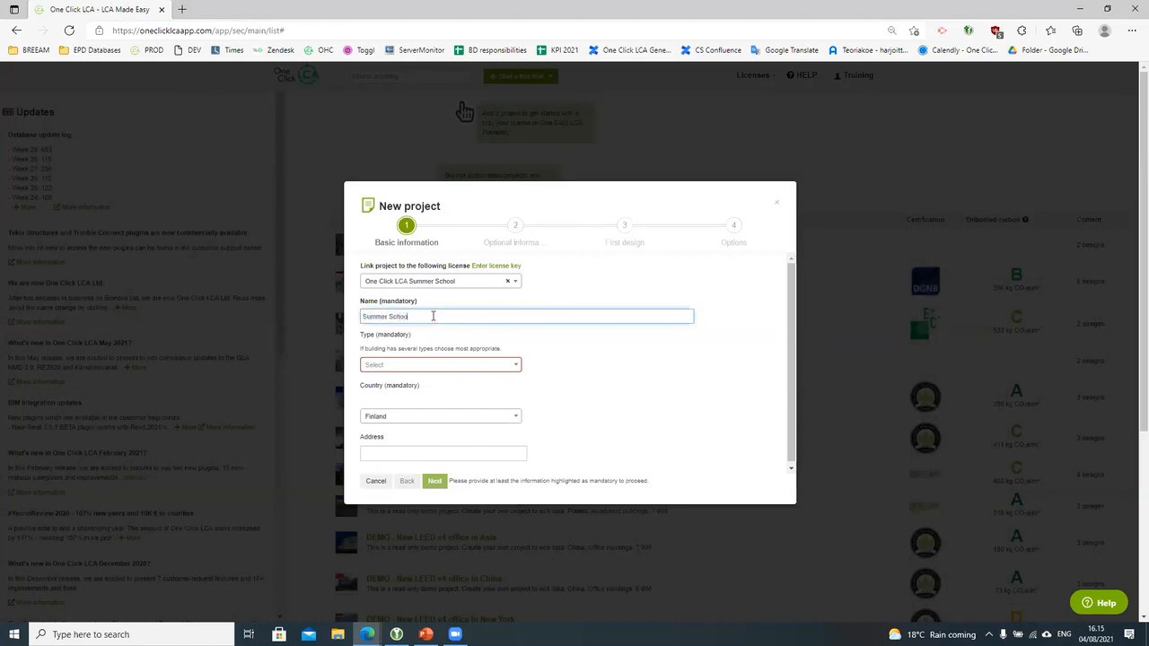
{"action": "type", "text": " Steven Helsinki"}
{"action": "left_click", "coordinate": [441, 365]}
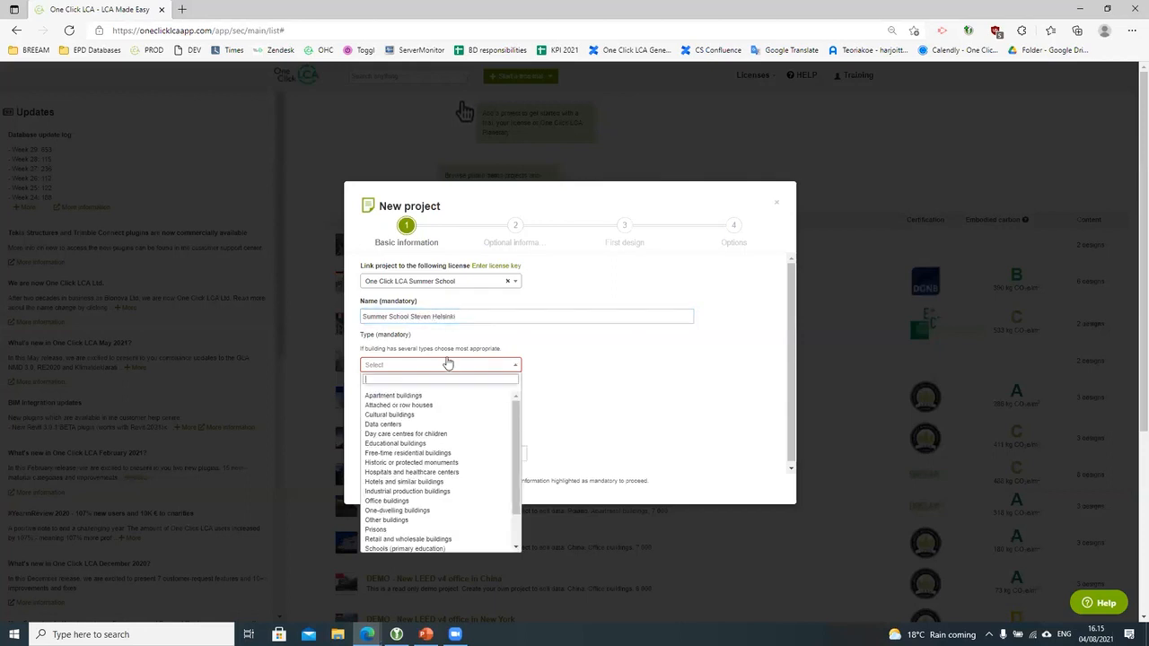
{"action": "left_click", "coordinate": [408, 501]}
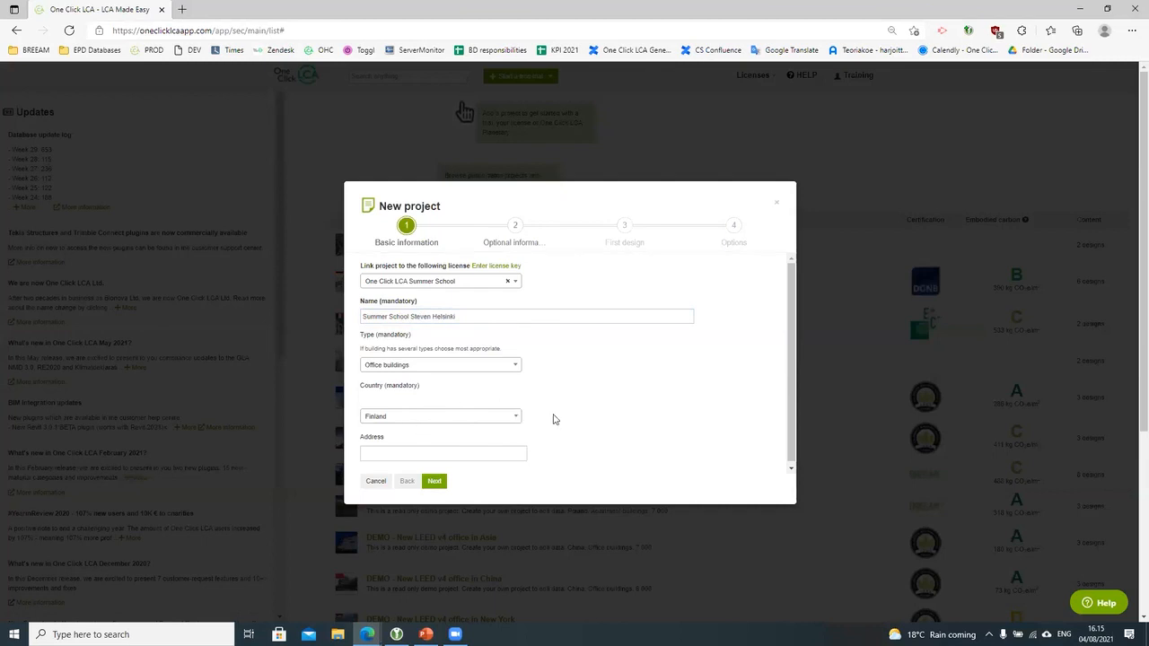
{"action": "scroll", "coordinate": [555, 419], "scroll_direction": "down", "scroll_amount": 1}
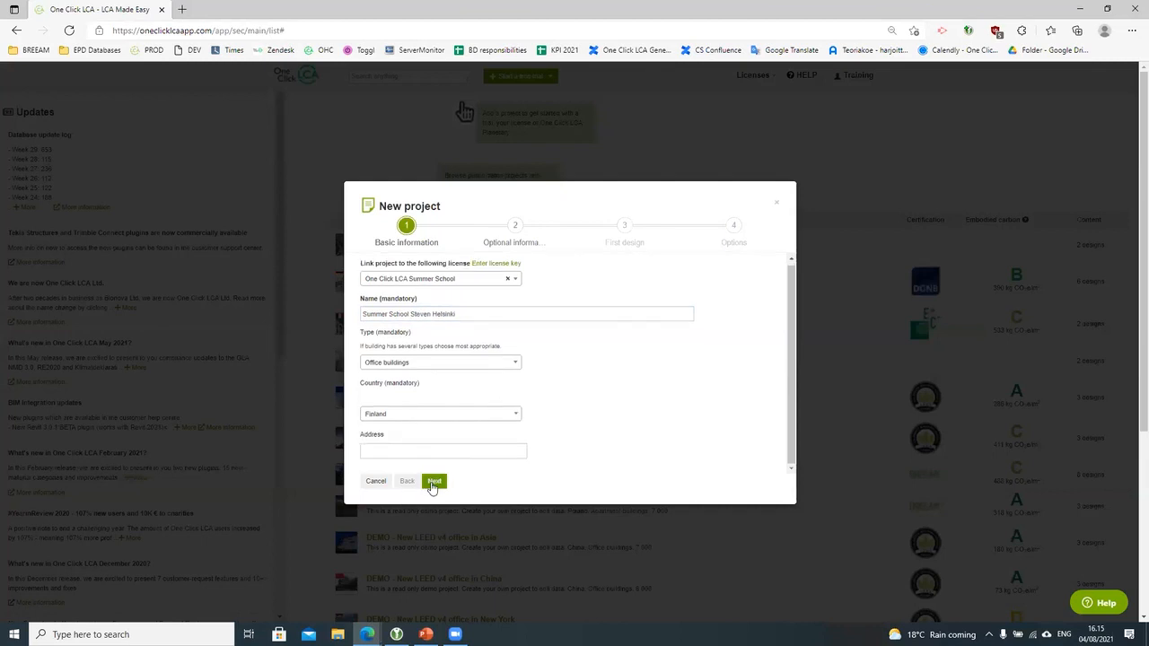
{"action": "left_click", "coordinate": [433, 482]}
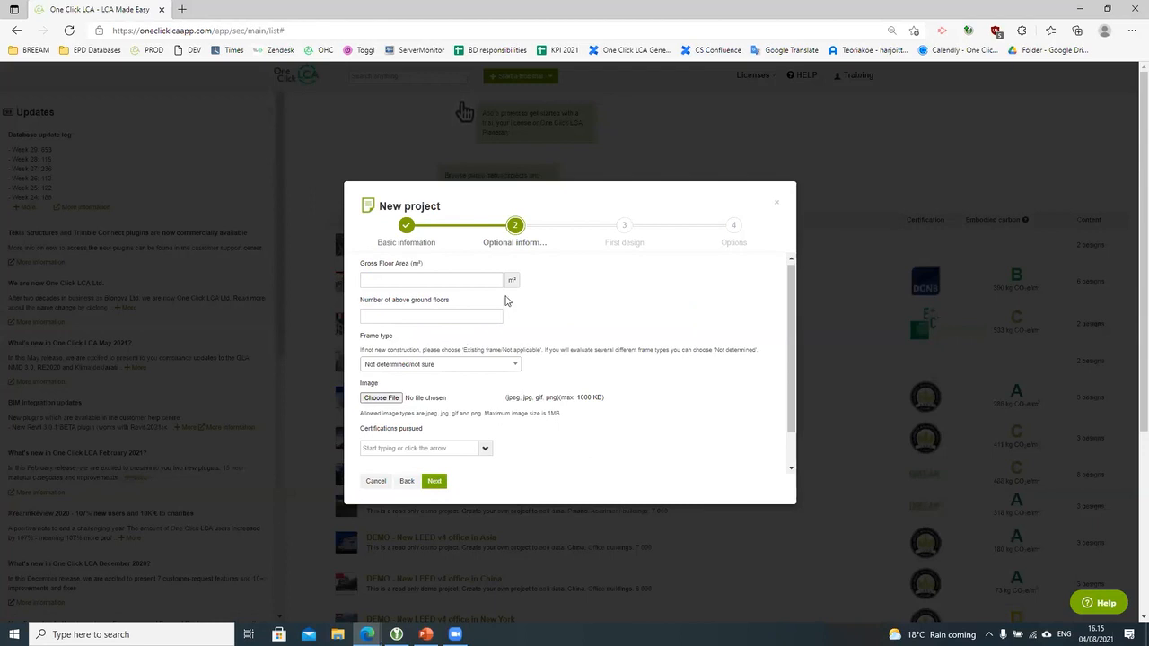
Step: Enter 2500 m² gross floor area, 6 floors above ground and Concrete frame, then submit
{"action": "scroll", "coordinate": [505, 306], "scroll_direction": "down", "scroll_amount": 2}
{"action": "scroll", "coordinate": [497, 315], "scroll_direction": "up", "scroll_amount": 2}
{"action": "left_click", "coordinate": [439, 282]}
{"action": "type", "text": "2500"}
{"action": "left_click", "coordinate": [437, 315]}
{"action": "type", "text": "6"}
{"action": "left_click", "coordinate": [454, 367]}
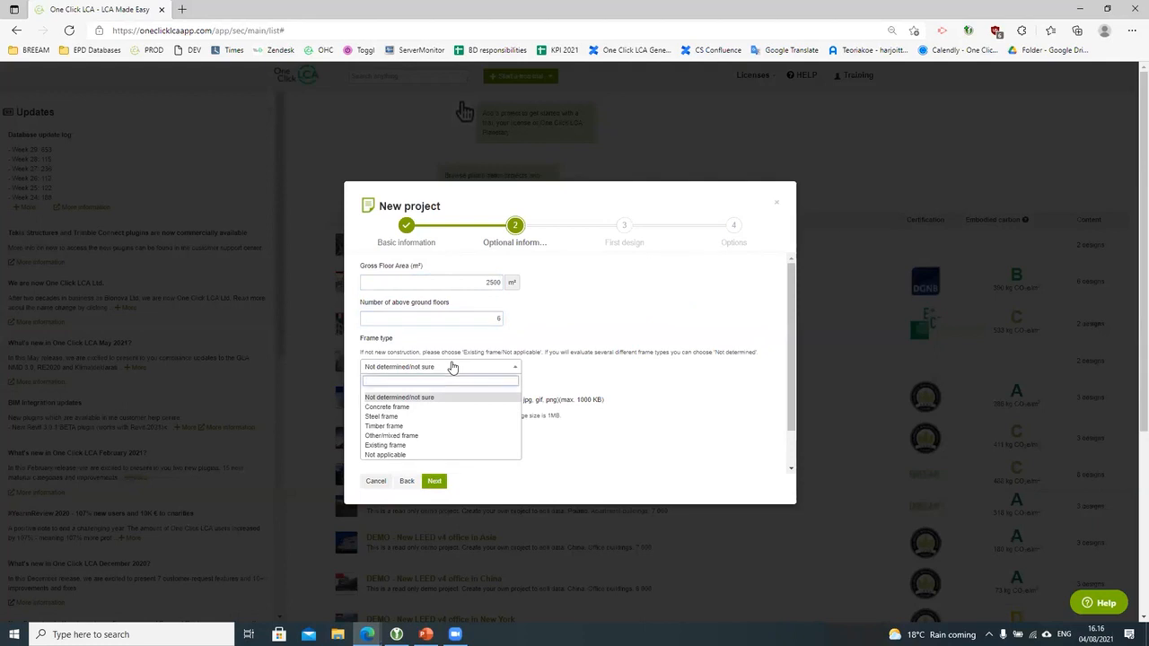
{"action": "left_click", "coordinate": [404, 406]}
{"action": "scroll", "coordinate": [539, 461], "scroll_direction": "down", "scroll_amount": 1}
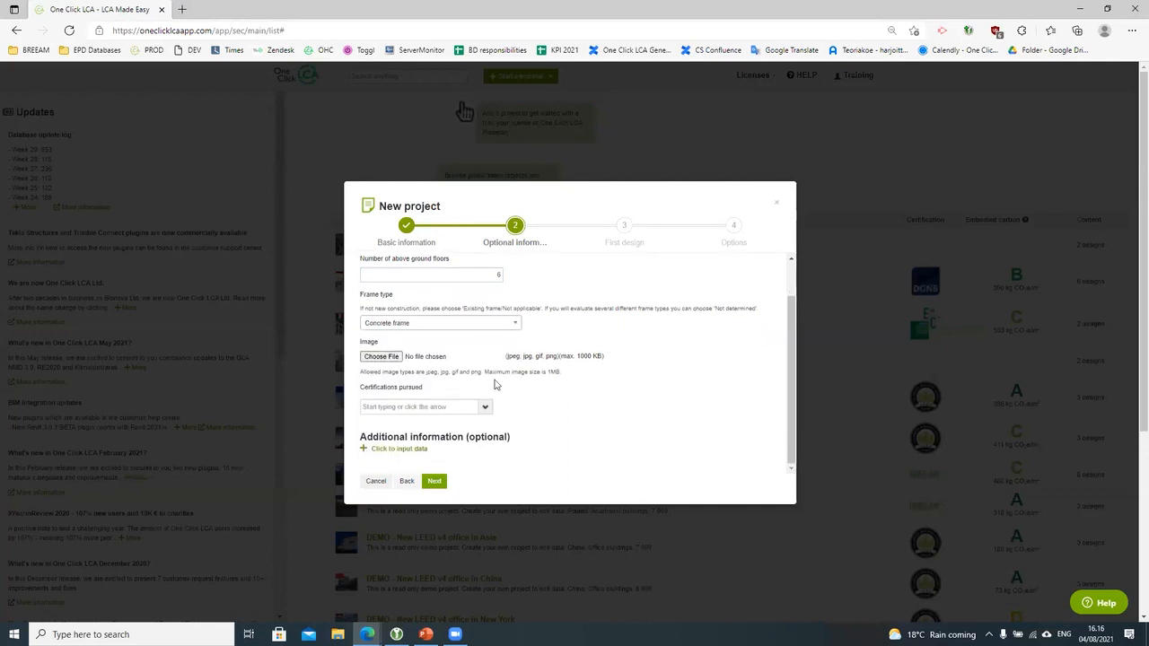
{"action": "scroll", "coordinate": [453, 426], "scroll_direction": "down", "scroll_amount": 2}
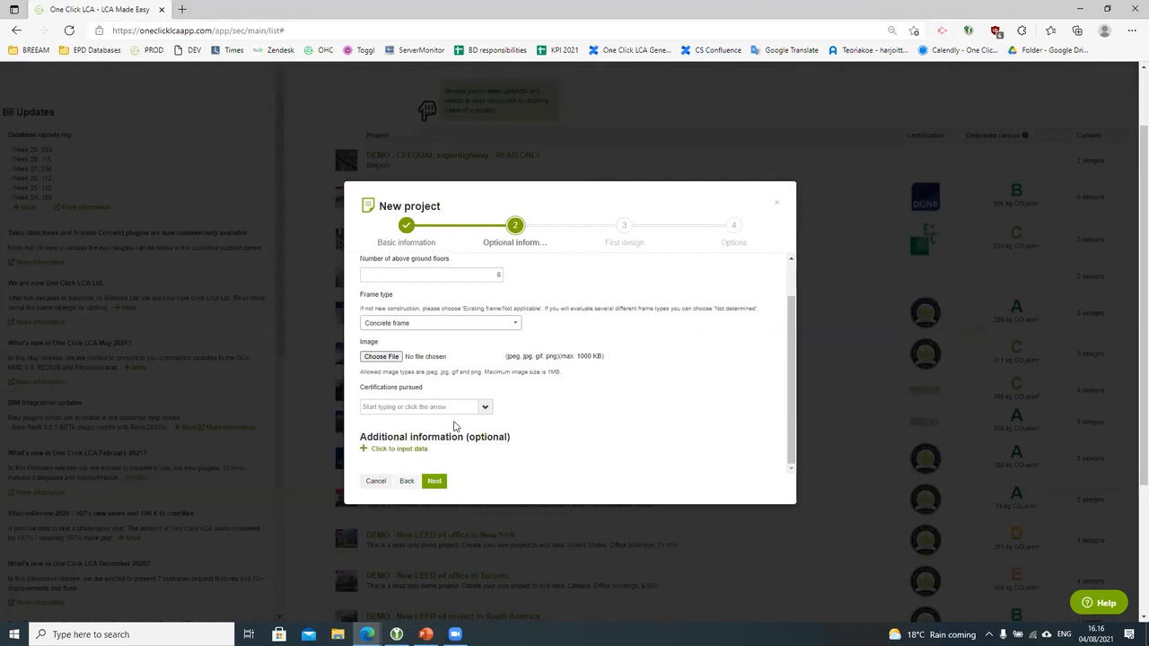
{"action": "left_click", "coordinate": [433, 481]}
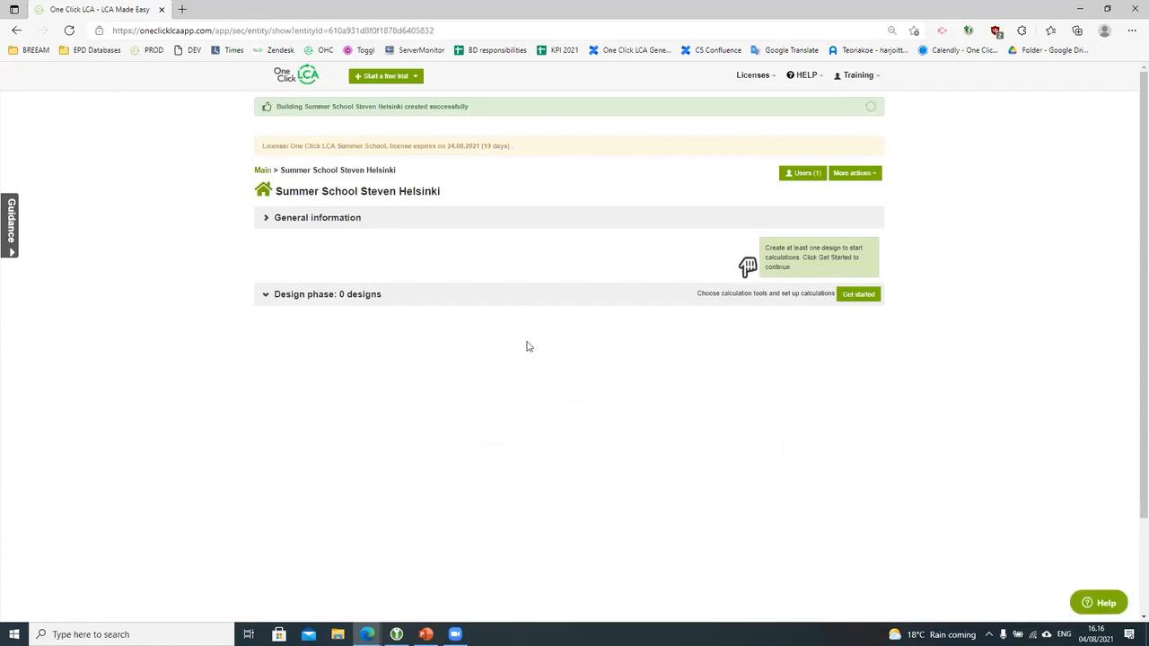
Step: Zoom the project page in twice, review General information and More actions, then collapse the details
{"action": "key", "text": "ctrl+plus"}
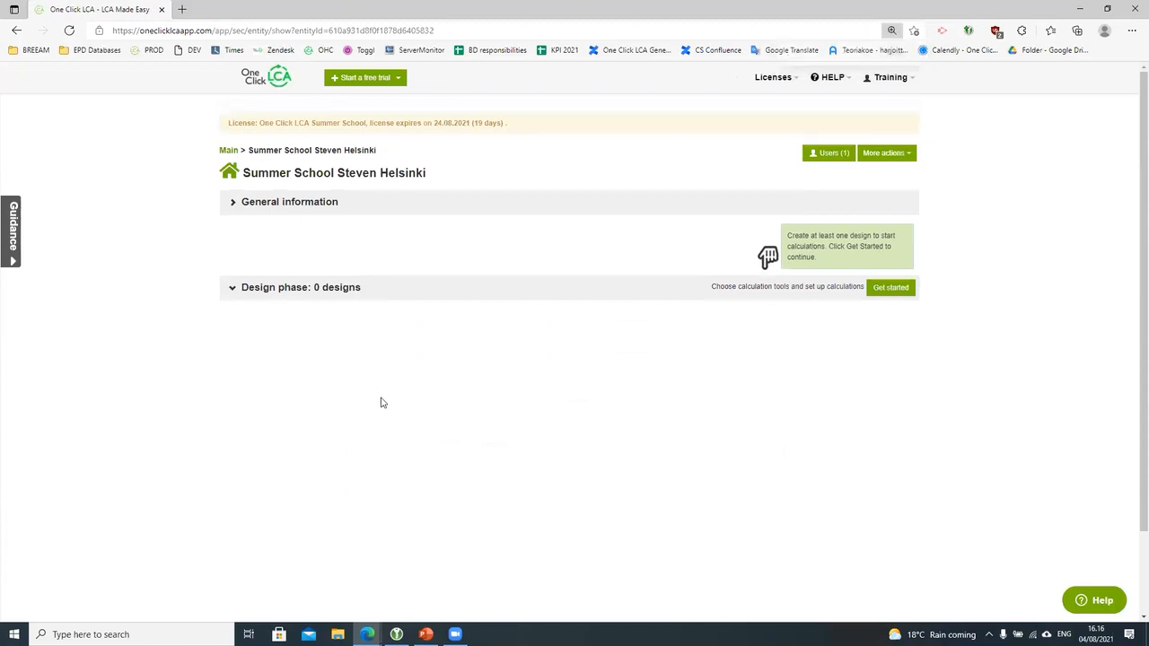
{"action": "key", "text": "ctrl+plus"}
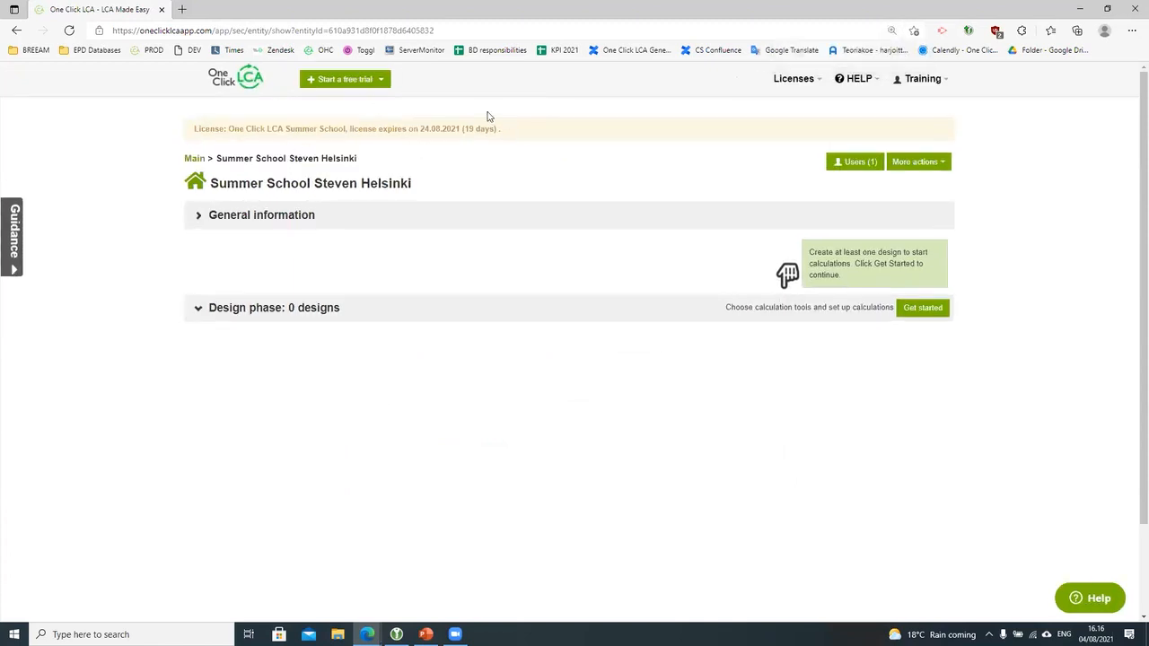
{"action": "left_click", "coordinate": [429, 219]}
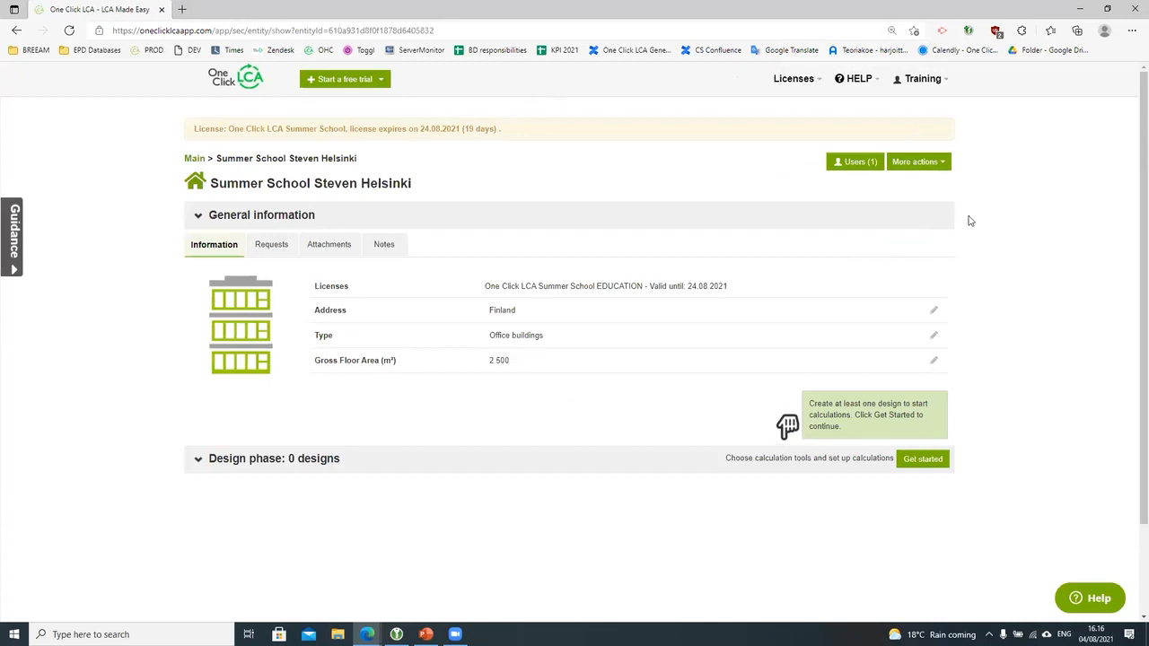
{"action": "left_click", "coordinate": [940, 170]}
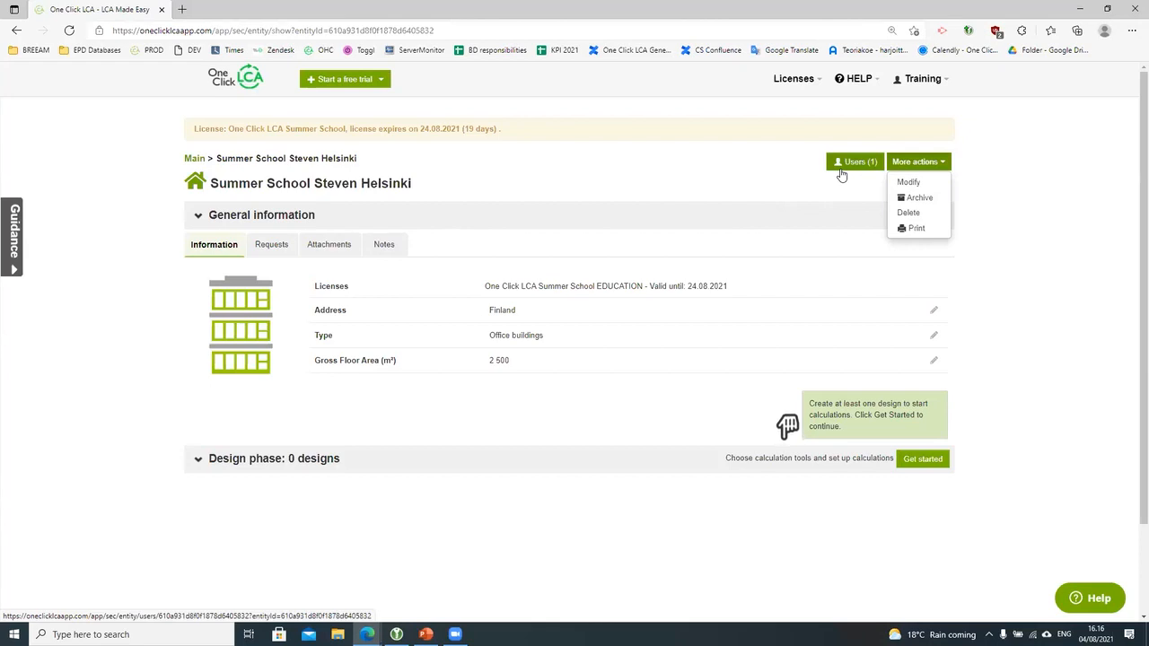
{"action": "left_click", "coordinate": [585, 228]}
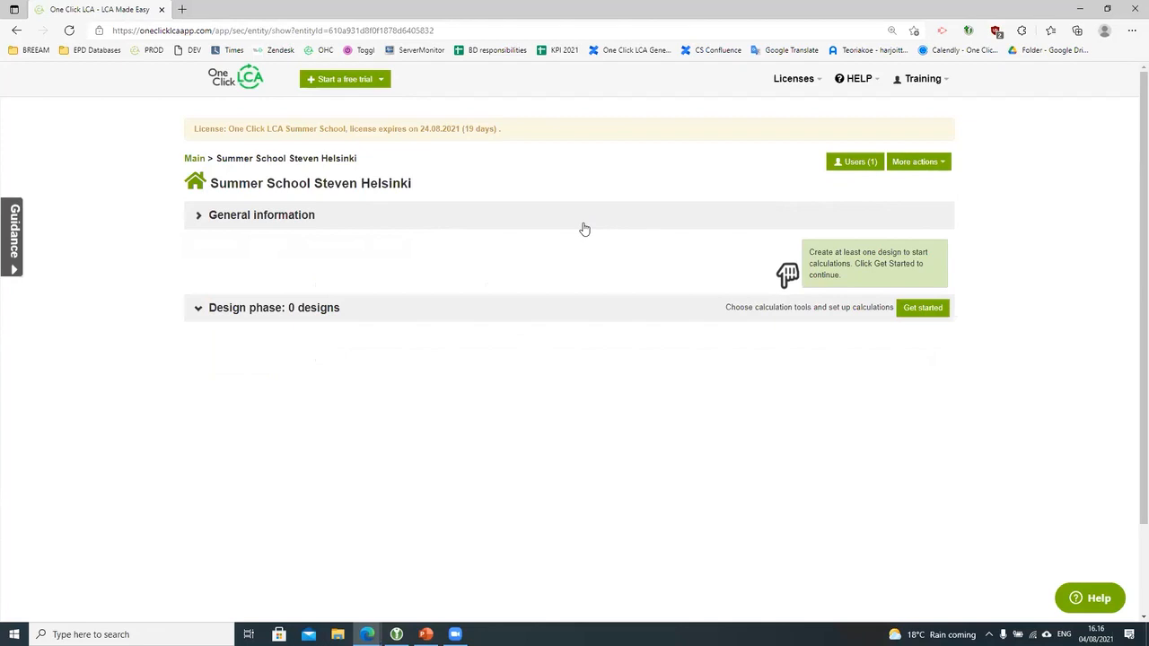
Step: Get started on the first design with all three calculation tools selected via Toggle all
{"action": "left_click", "coordinate": [927, 312]}
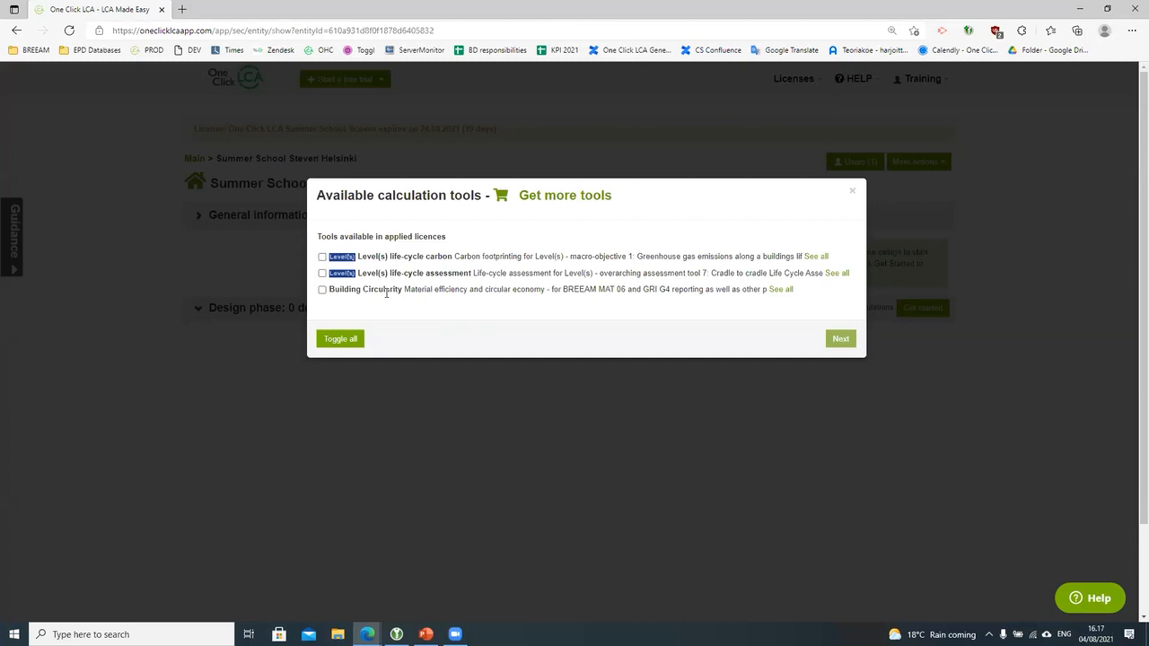
{"action": "left_click", "coordinate": [337, 339]}
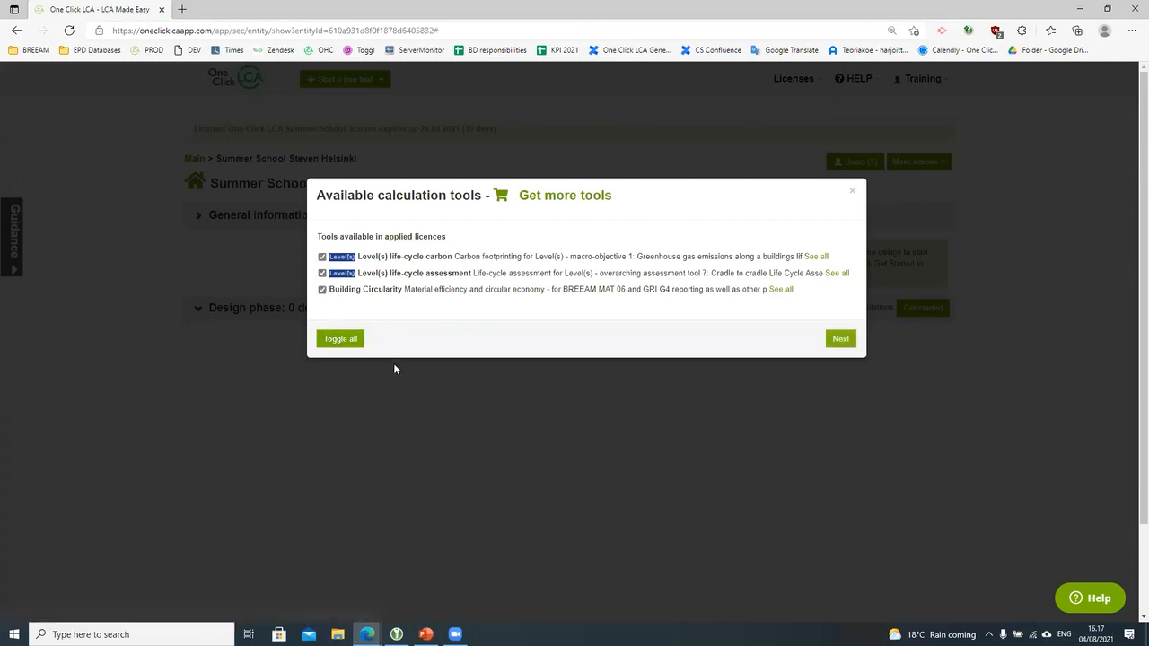
{"action": "left_click", "coordinate": [840, 338]}
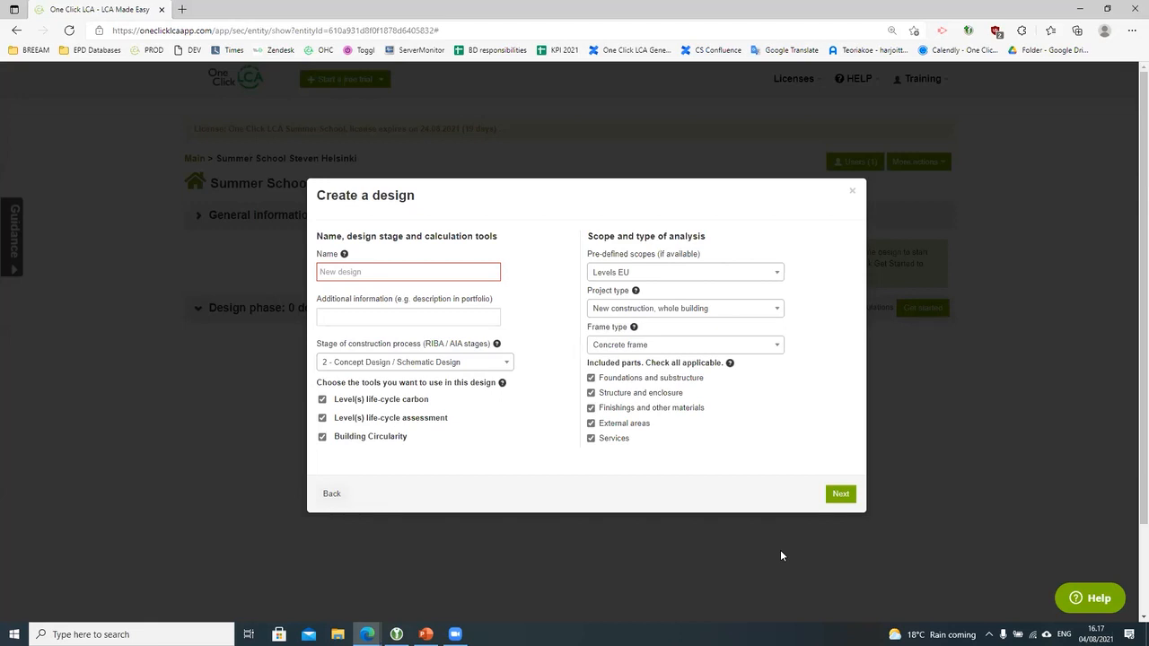
Step: Enter 'Option 1' as the design name, fixing a typo, and reveal the construction stage choices
{"action": "left_click", "coordinate": [404, 272]}
{"action": "type", "text": "Outo"}
{"action": "key", "text": "BackSpace"}
{"action": "key", "text": "BackSpace"}
{"action": "key", "text": "BackSpace"}
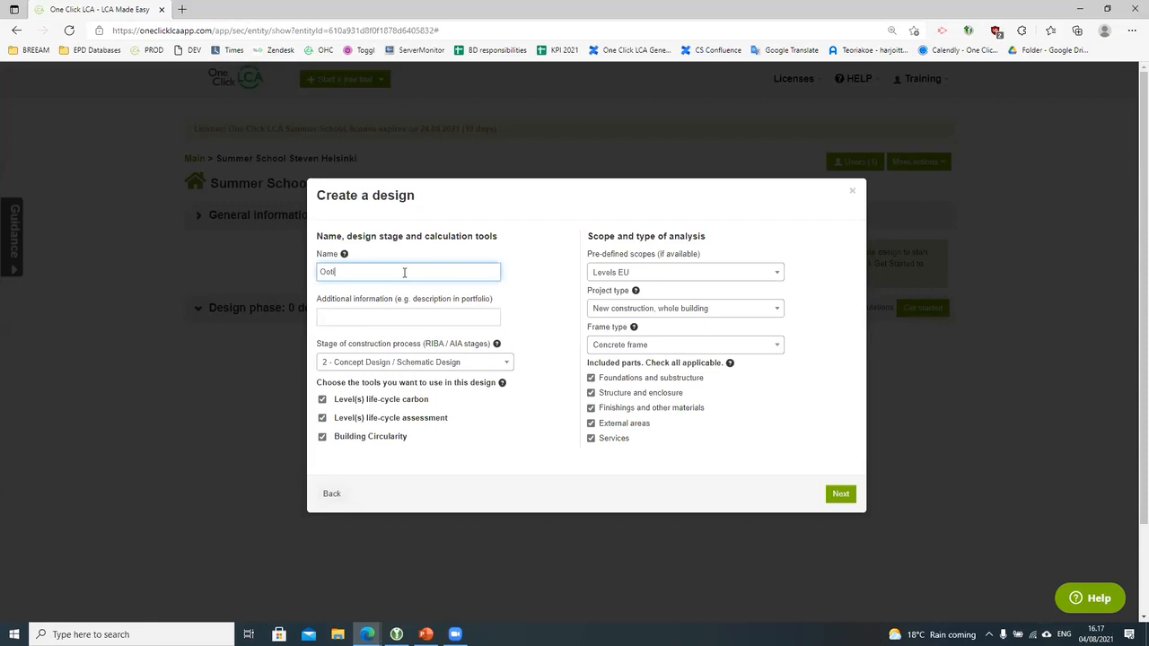
{"action": "type", "text": "ption 1"}
{"action": "left_click", "coordinate": [452, 362]}
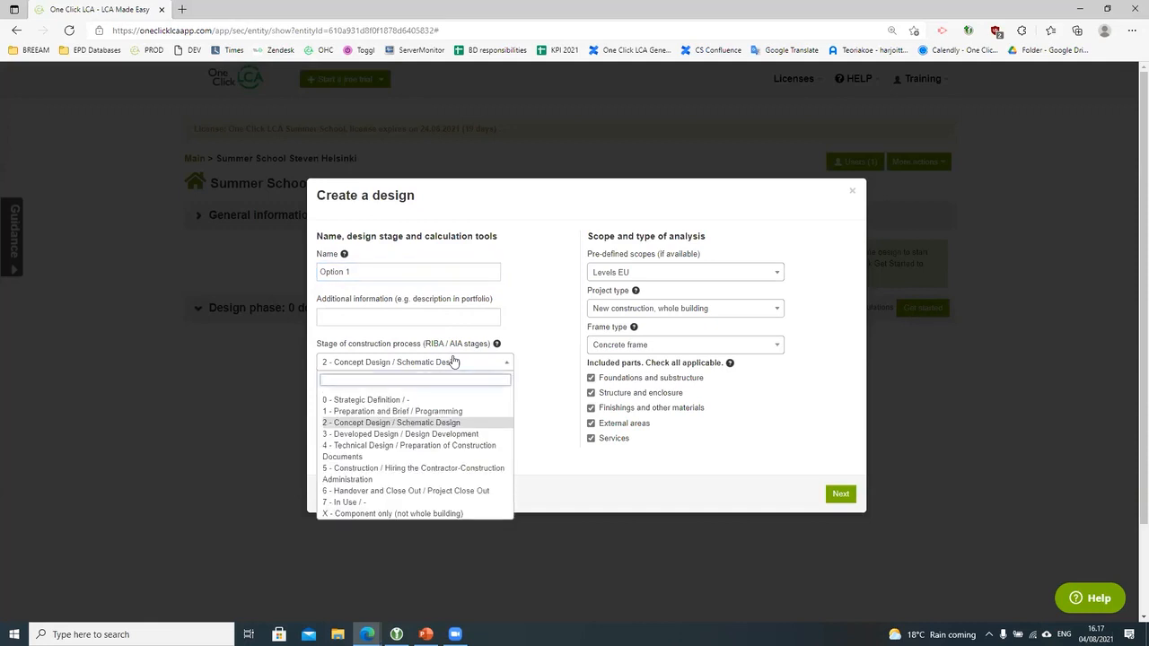
Step: Keep stage 2 Concept Design and the Levels EU scope, then submit the design form
{"action": "left_click", "coordinate": [458, 423]}
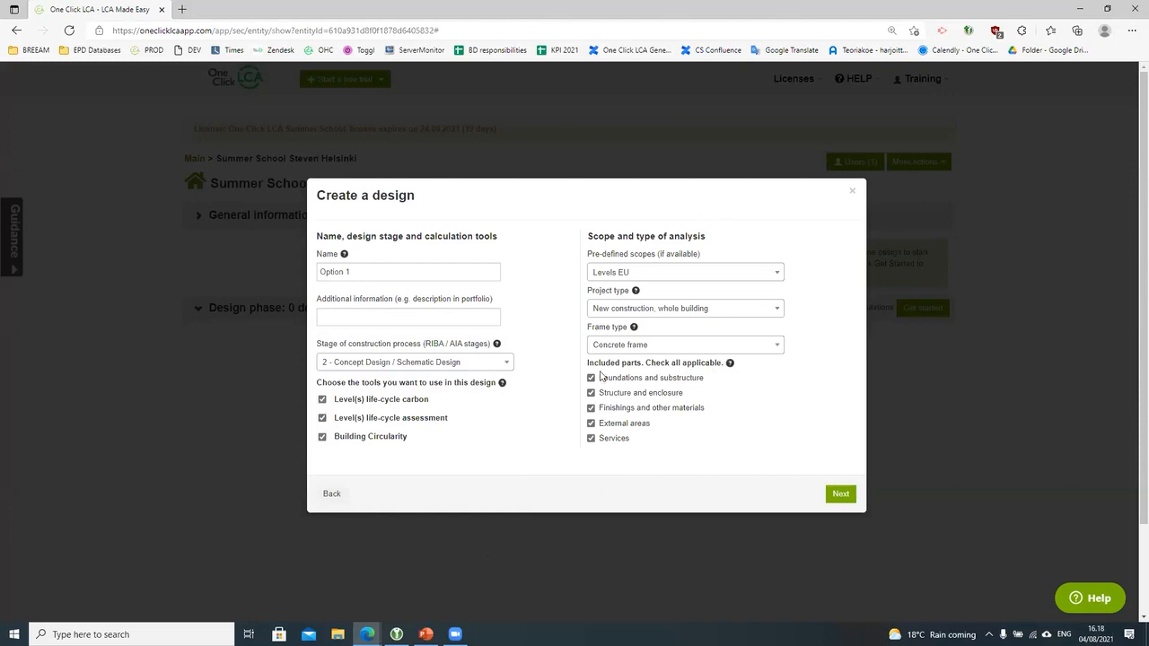
{"action": "left_click", "coordinate": [761, 272]}
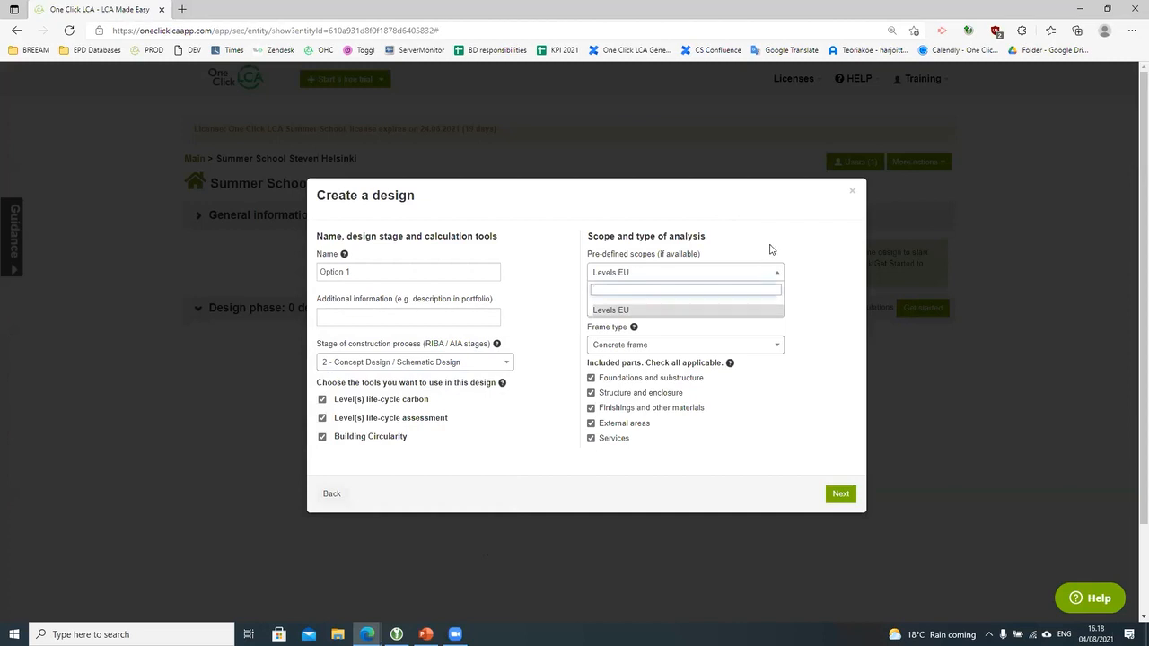
{"action": "left_click", "coordinate": [769, 250]}
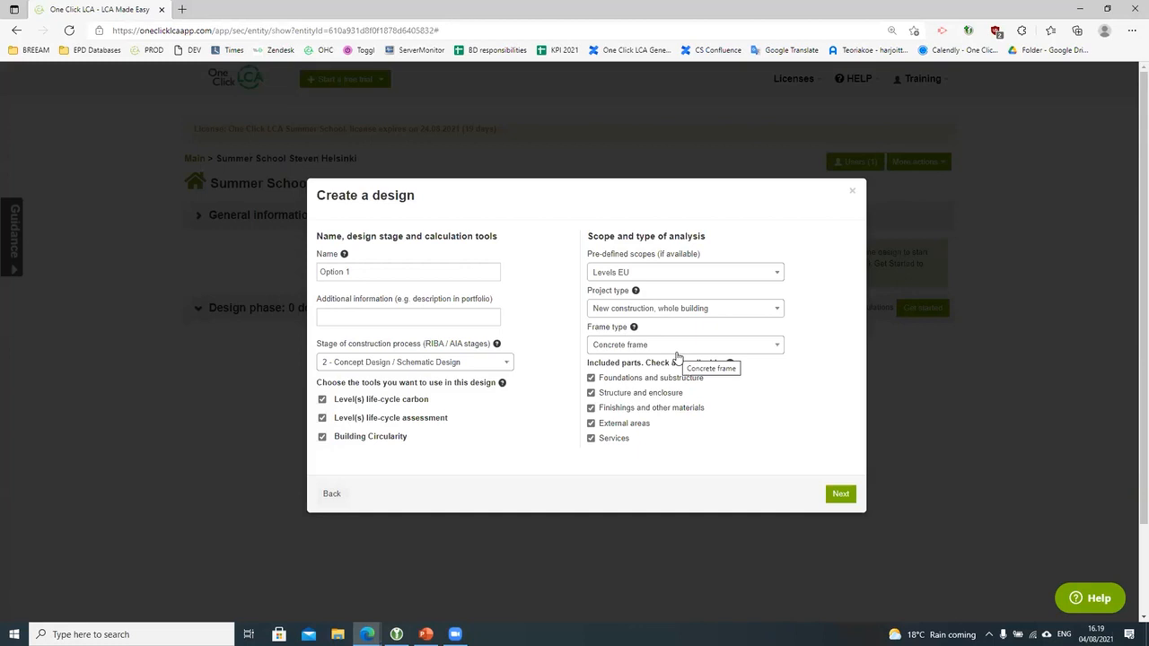
{"action": "left_click", "coordinate": [841, 497]}
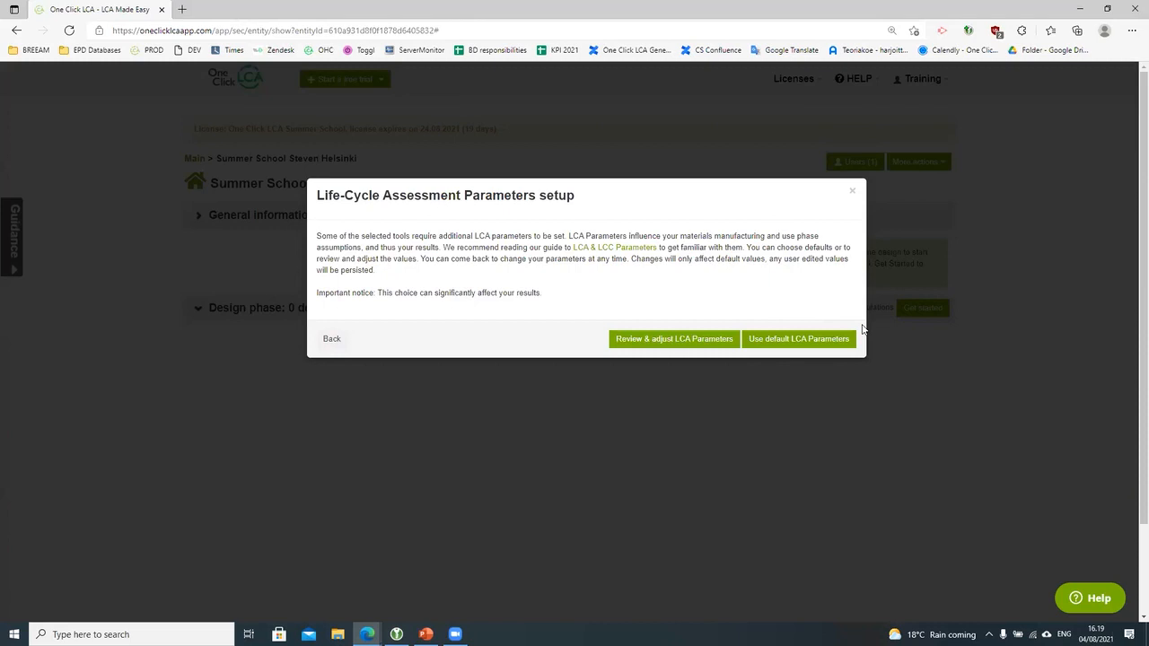
Step: Choose Review & adjust LCA Parameters and scroll through the materials default values
{"action": "left_click", "coordinate": [705, 347]}
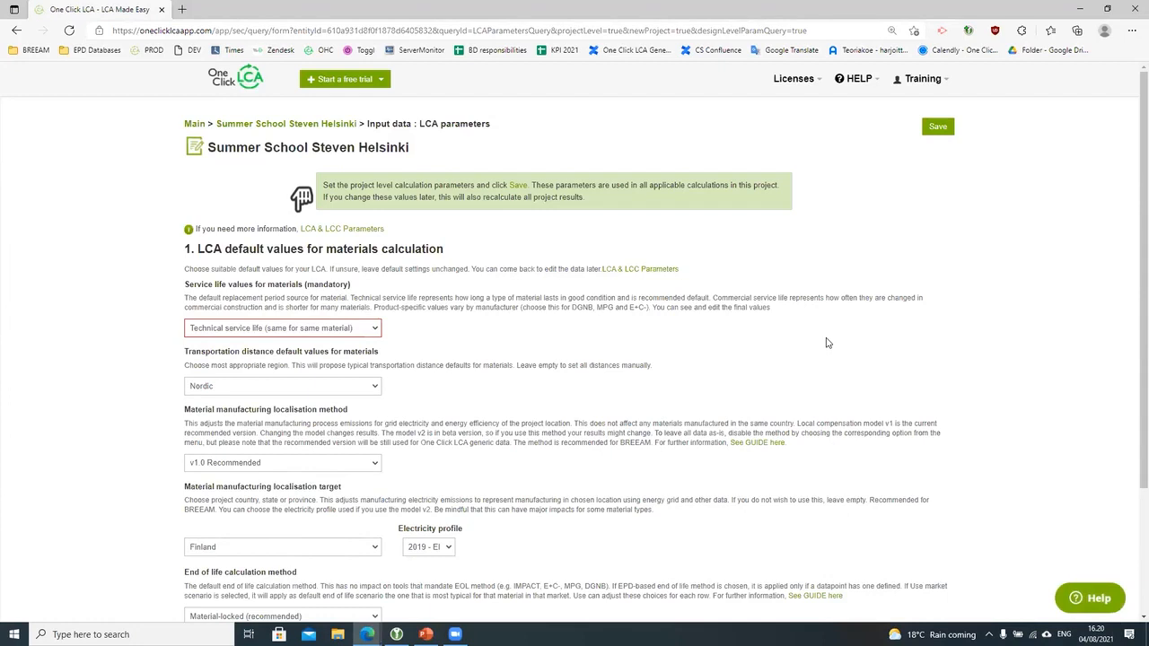
{"action": "scroll", "coordinate": [827, 343], "scroll_direction": "down", "scroll_amount": 1}
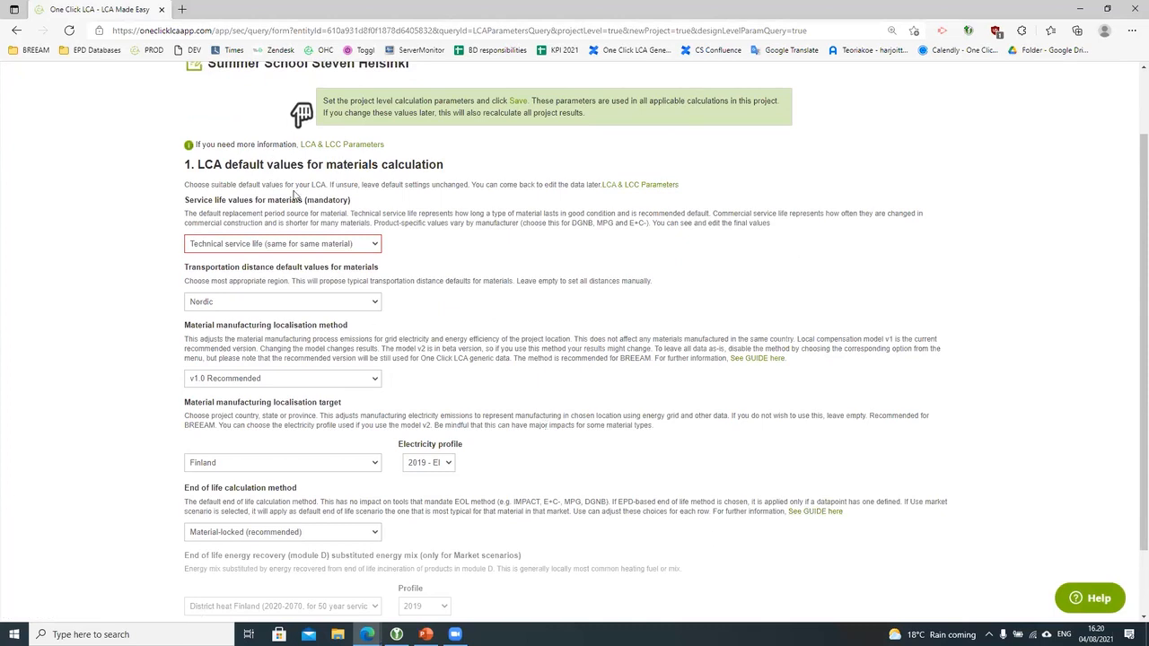
{"action": "scroll", "coordinate": [365, 236], "scroll_direction": "down", "scroll_amount": 1}
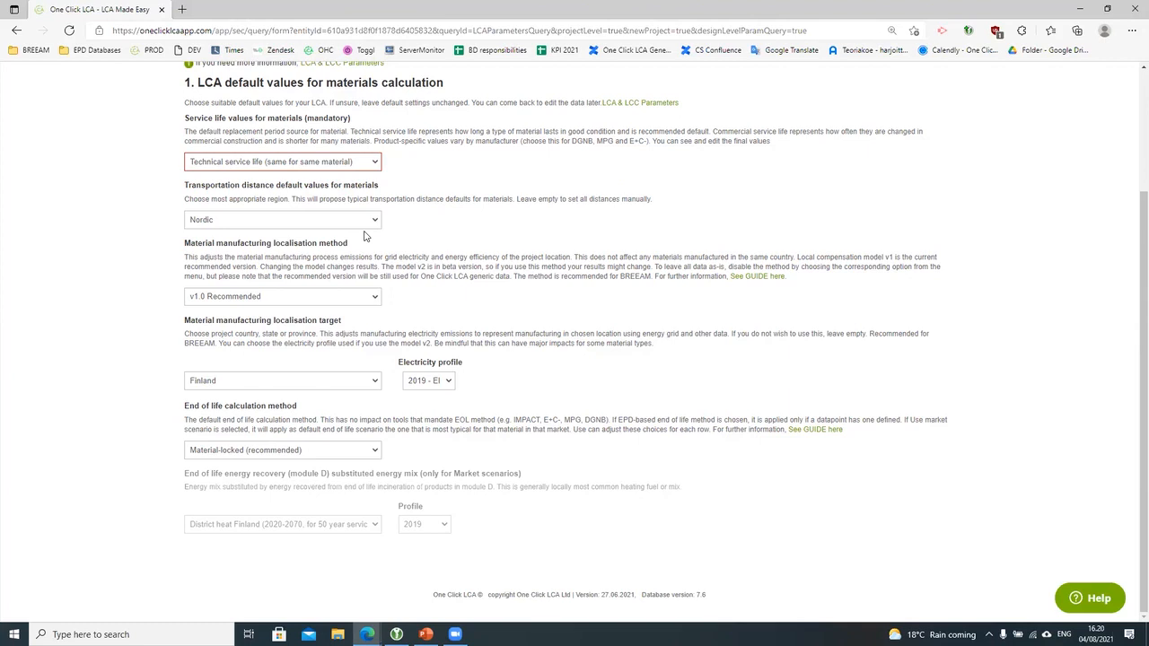
Step: Keep Technical service life and Nordic transportation distances for materials
{"action": "left_click", "coordinate": [375, 163]}
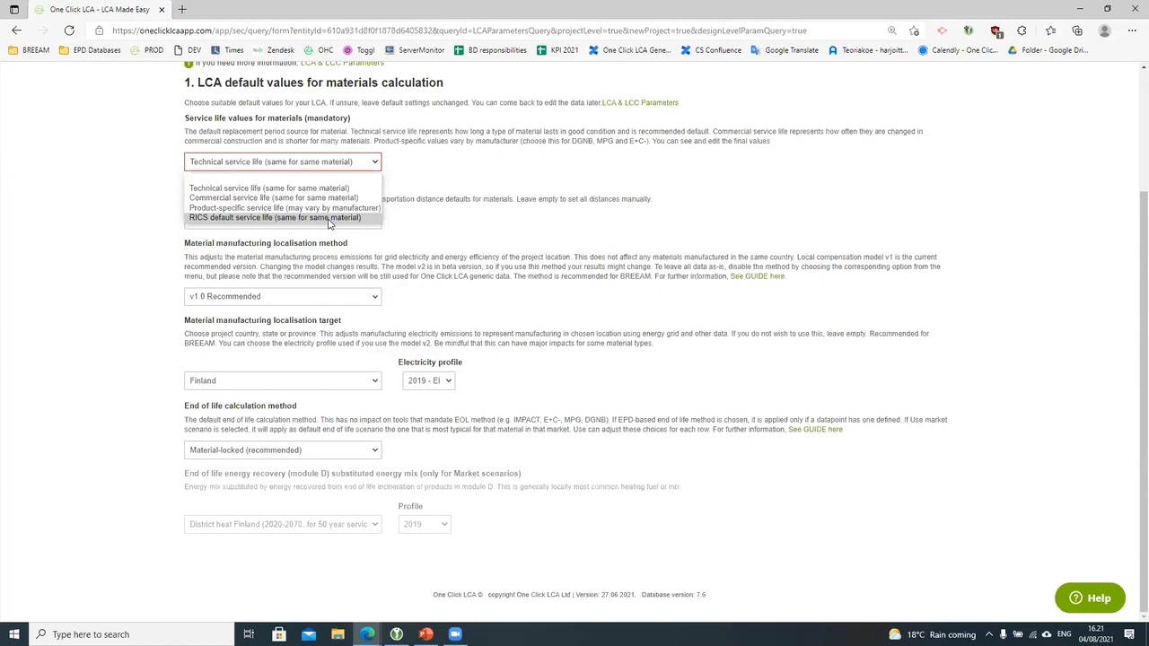
{"action": "left_click", "coordinate": [243, 188]}
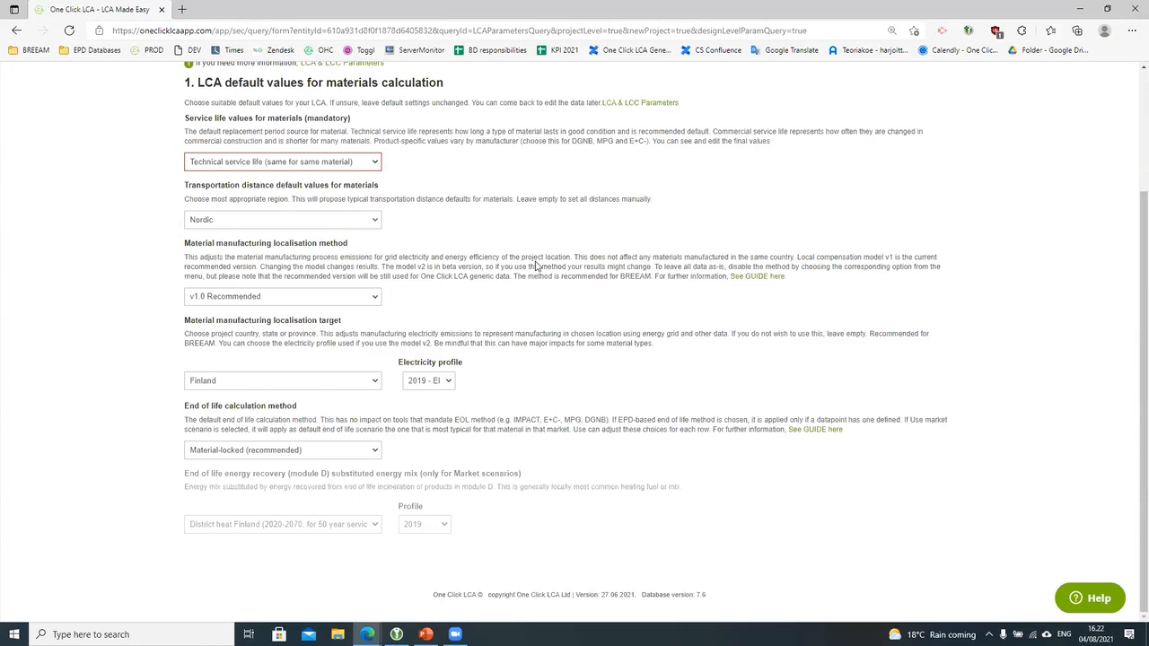
{"action": "left_click", "coordinate": [370, 223]}
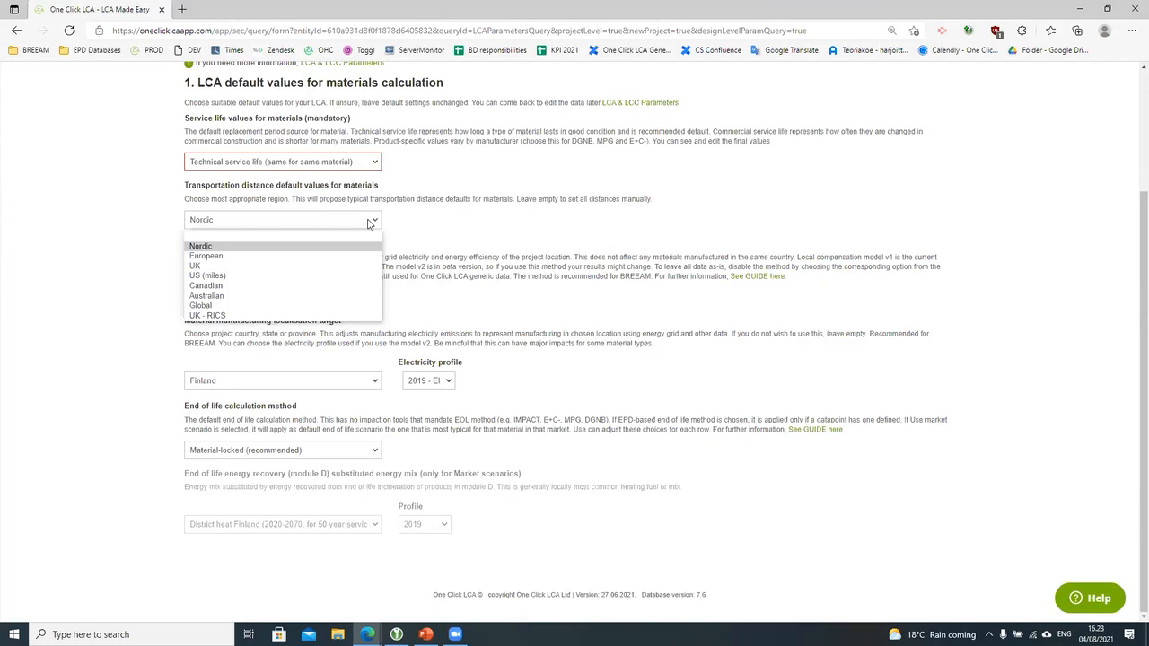
{"action": "left_click", "coordinate": [234, 251]}
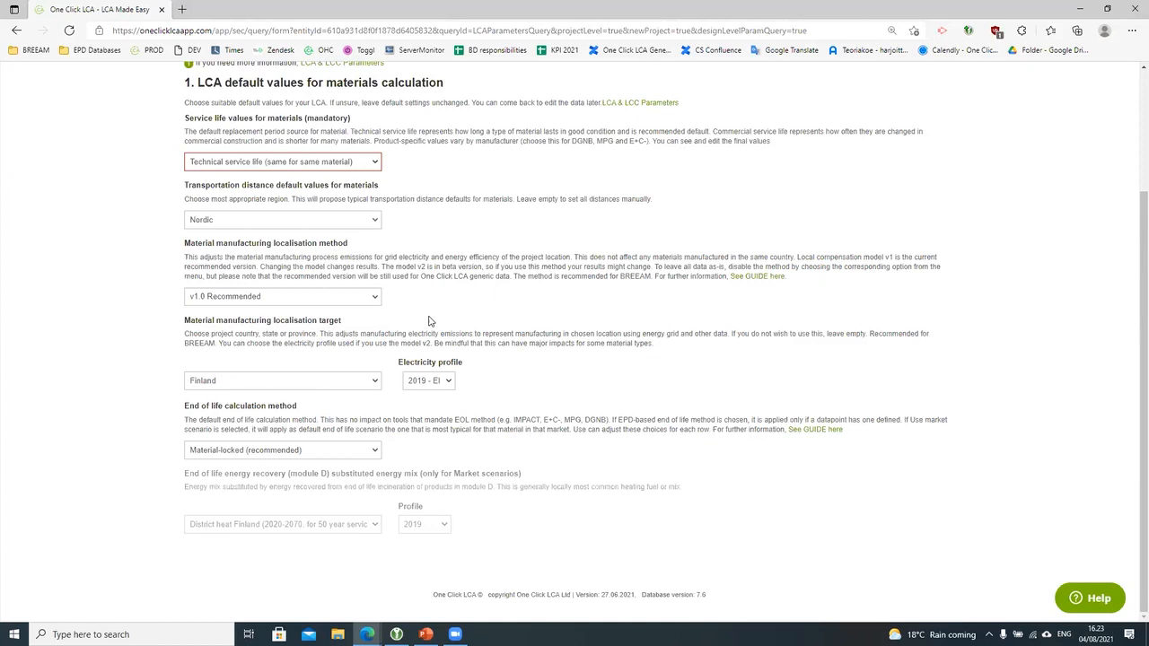
Step: Read the material manufacturing localisation guide, then go back to the LCA parameters form
{"action": "left_click", "coordinate": [757, 277]}
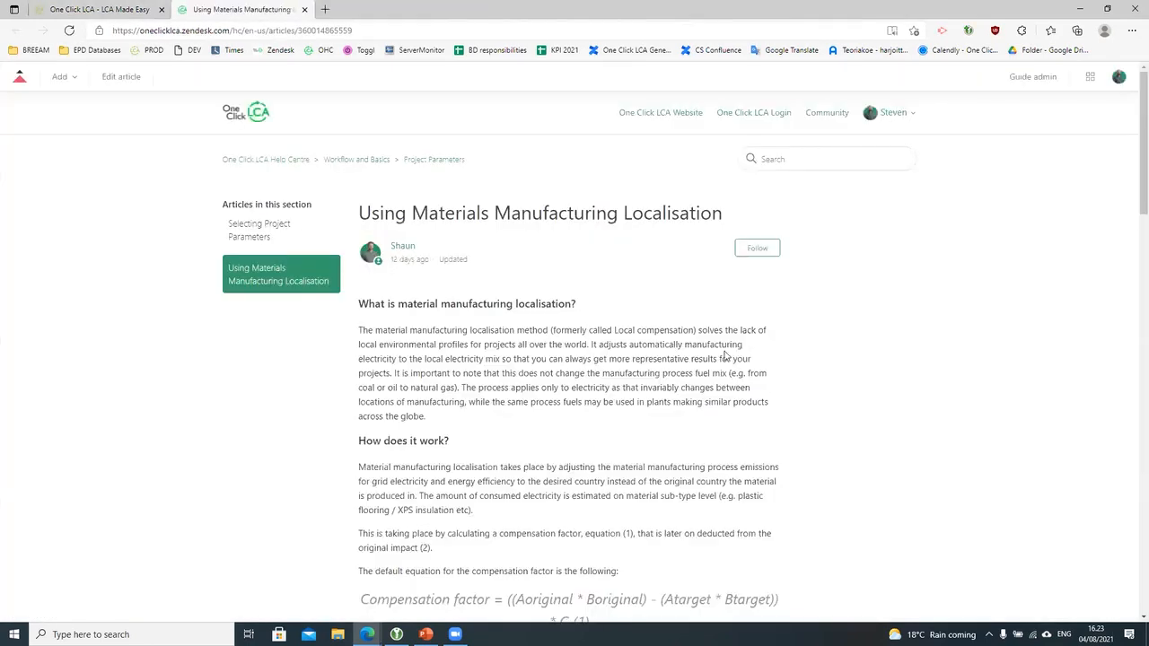
{"action": "scroll", "coordinate": [725, 357], "scroll_direction": "down", "scroll_amount": 3}
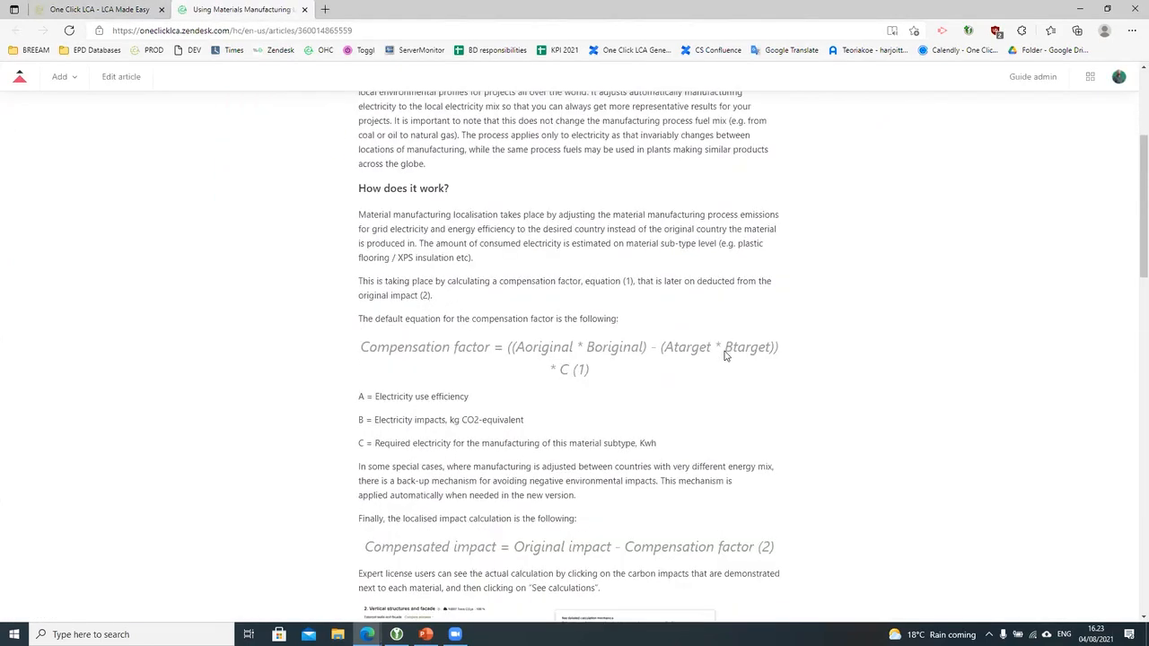
{"action": "scroll", "coordinate": [725, 350], "scroll_direction": "up", "scroll_amount": 2}
{"action": "left_click", "coordinate": [100, 9]}
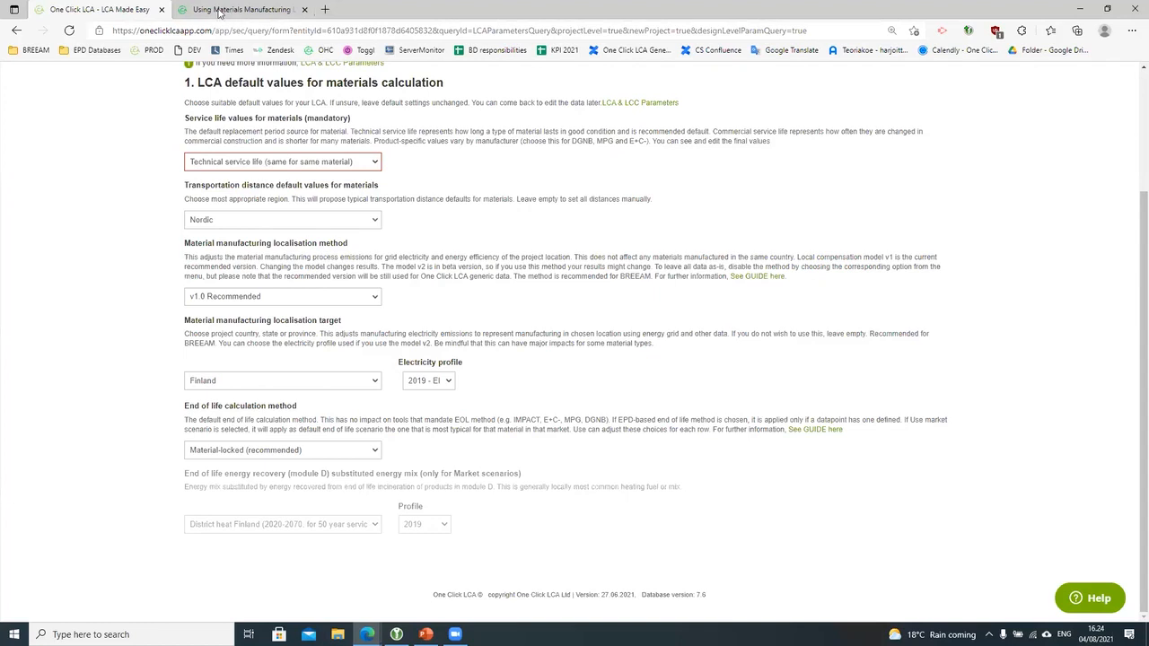
{"action": "left_click", "coordinate": [329, 300]}
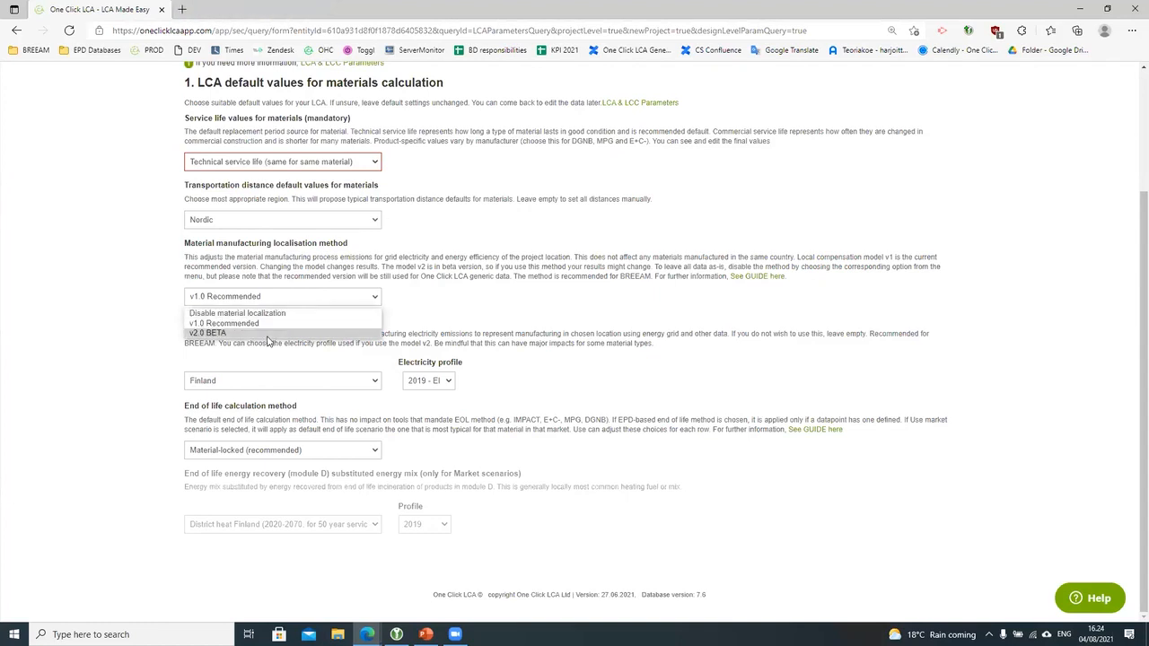
{"action": "left_click", "coordinate": [473, 317]}
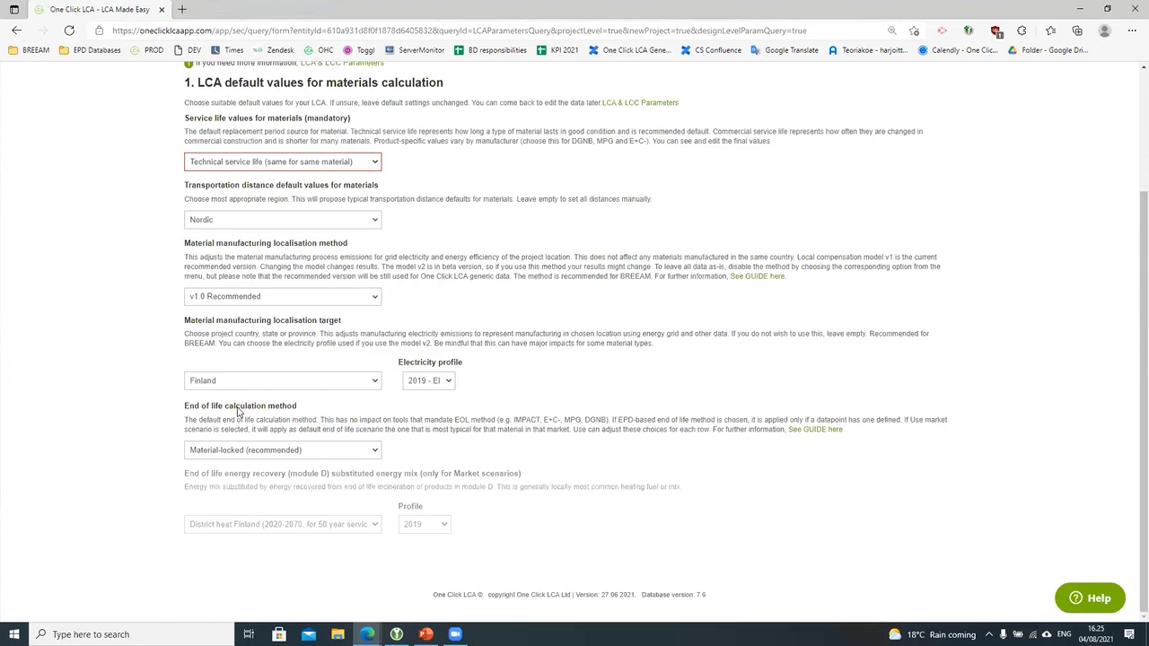
{"action": "left_click", "coordinate": [438, 379]}
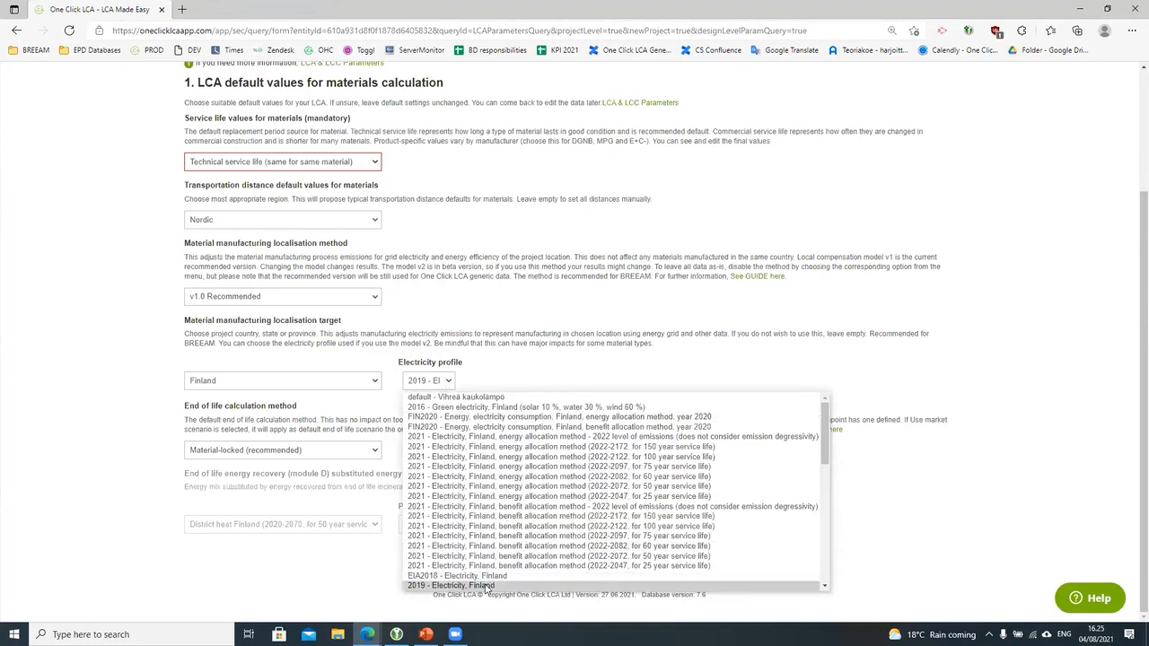
{"action": "left_click", "coordinate": [543, 368]}
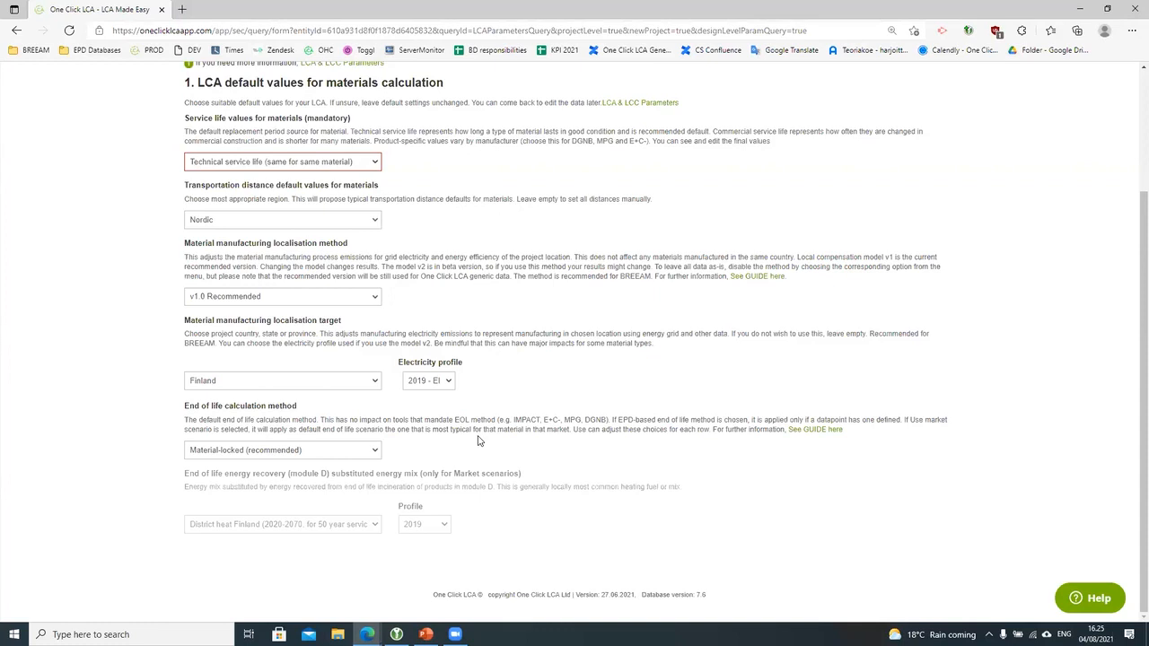
Step: Choose 'Market scenarios, user adjustable (beta)' as the end-of-life method, with District heat Finland 2019 as module D mix
{"action": "left_click", "coordinate": [365, 459]}
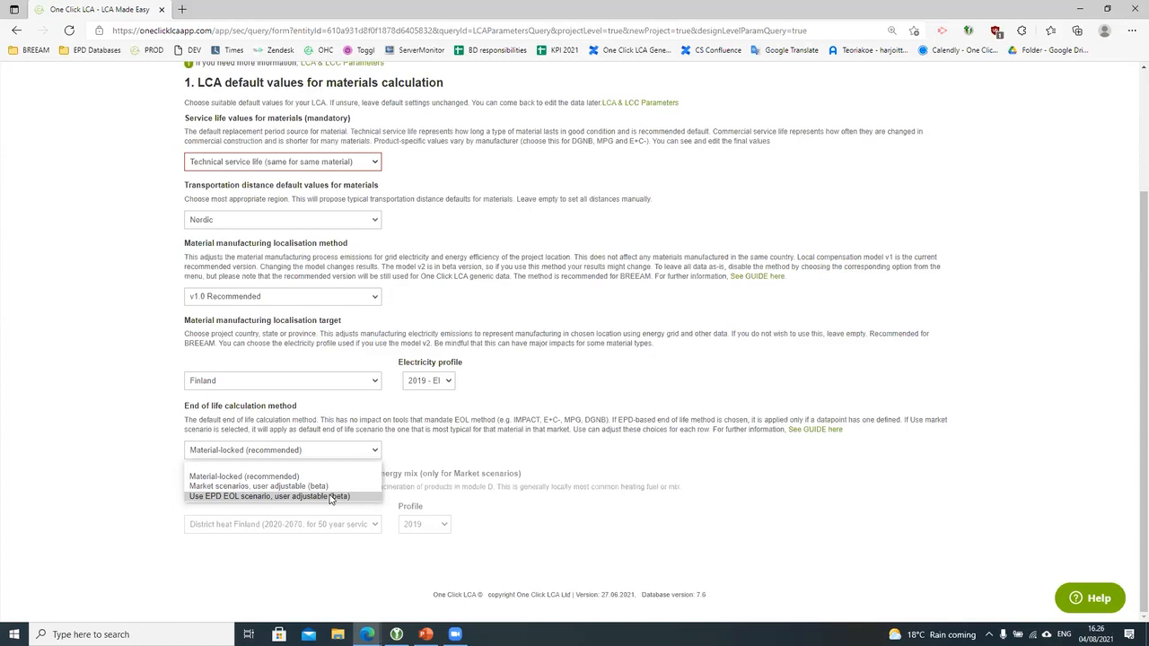
{"action": "left_click", "coordinate": [328, 486]}
{"action": "left_click", "coordinate": [649, 599]}
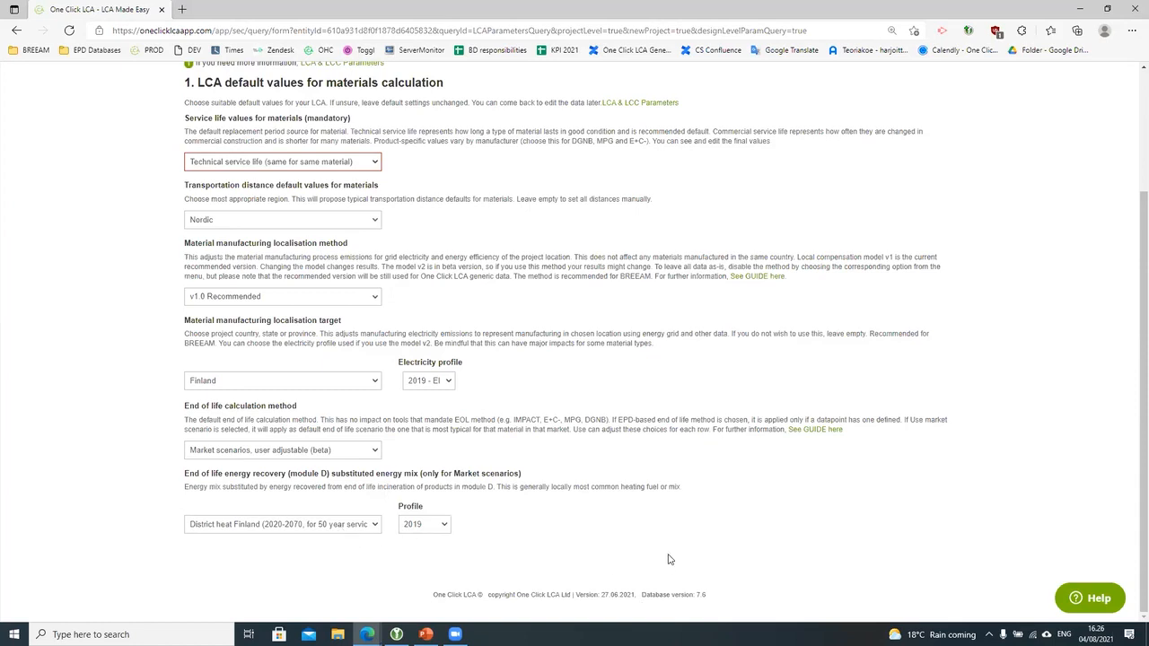
{"action": "scroll", "coordinate": [673, 552], "scroll_direction": "up", "scroll_amount": 2}
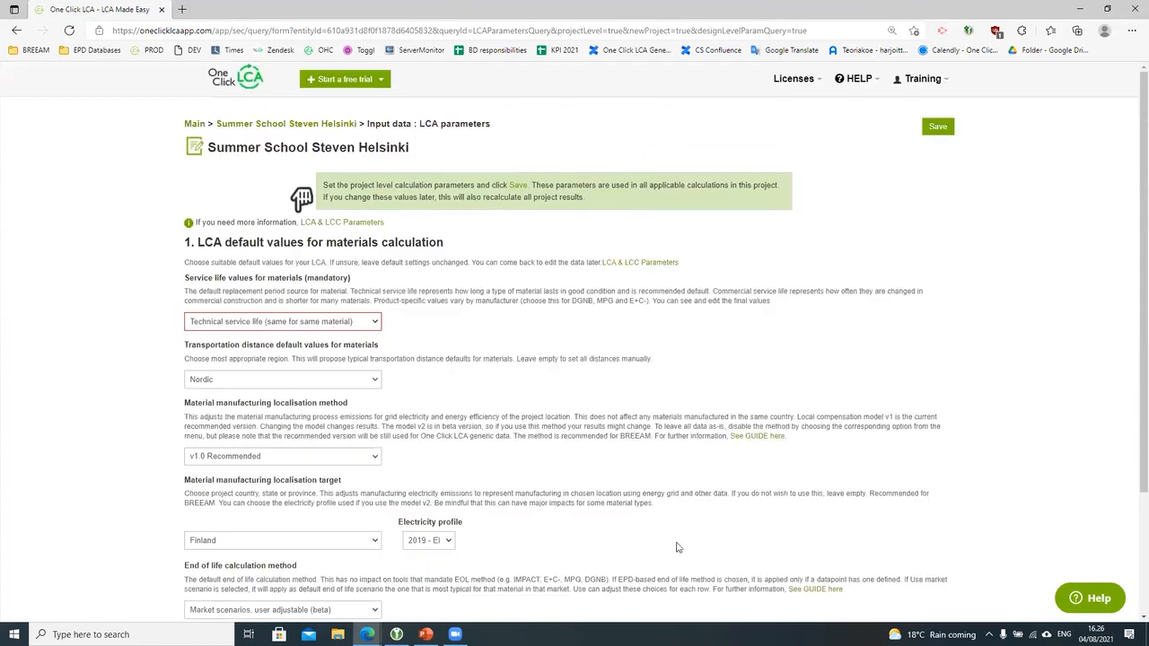
Step: Save the project LCA parameters and check the Parameters options on the project page
{"action": "left_click", "coordinate": [938, 128]}
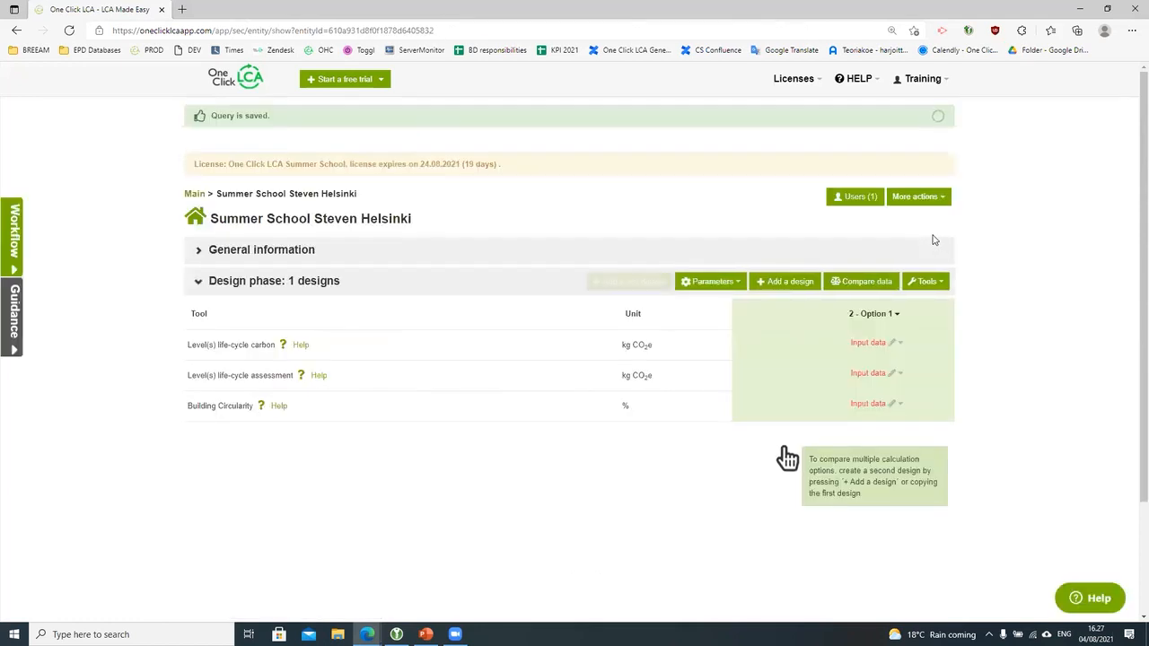
{"action": "left_click", "coordinate": [693, 283]}
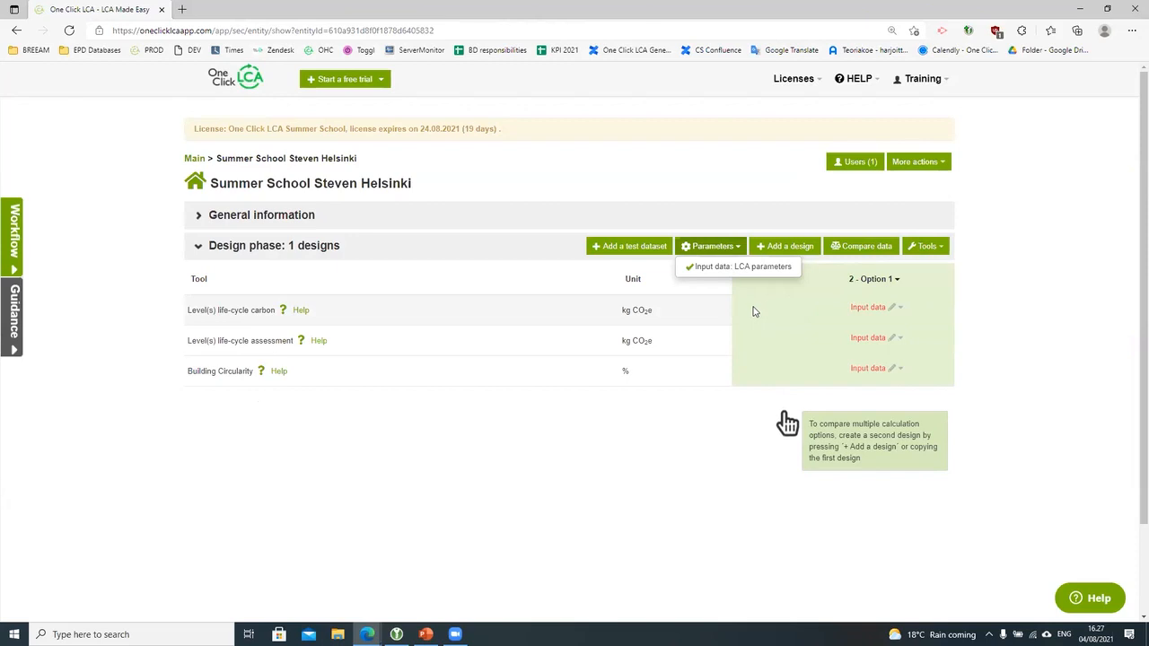
{"action": "left_click", "coordinate": [727, 480]}
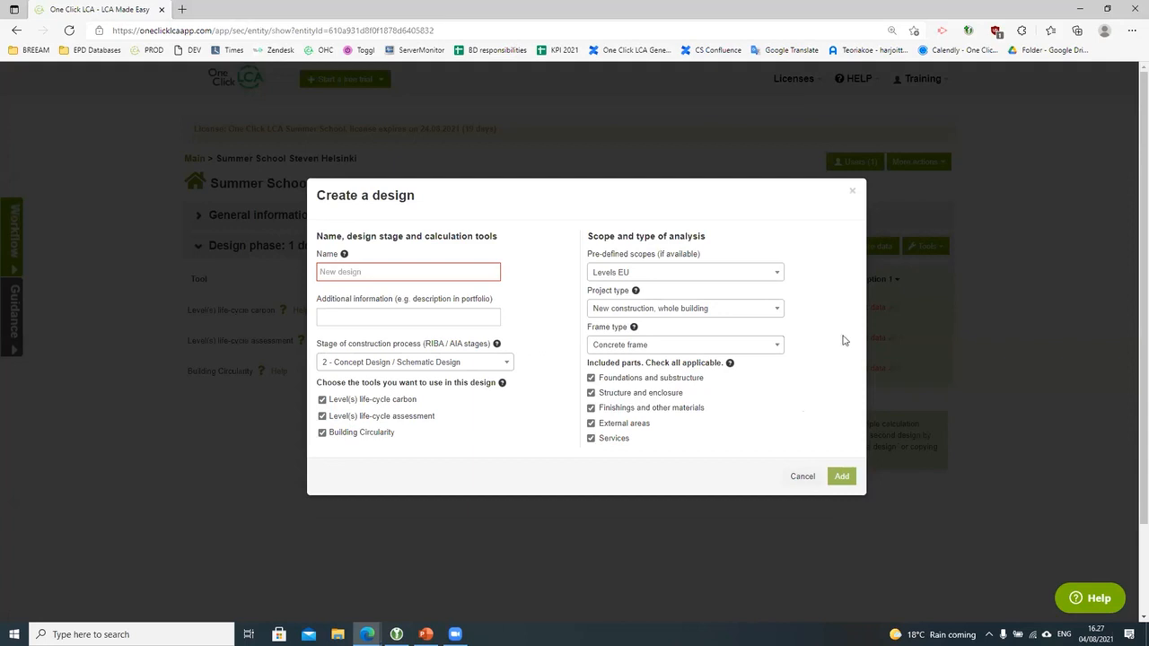
{"action": "left_click", "coordinate": [852, 191]}
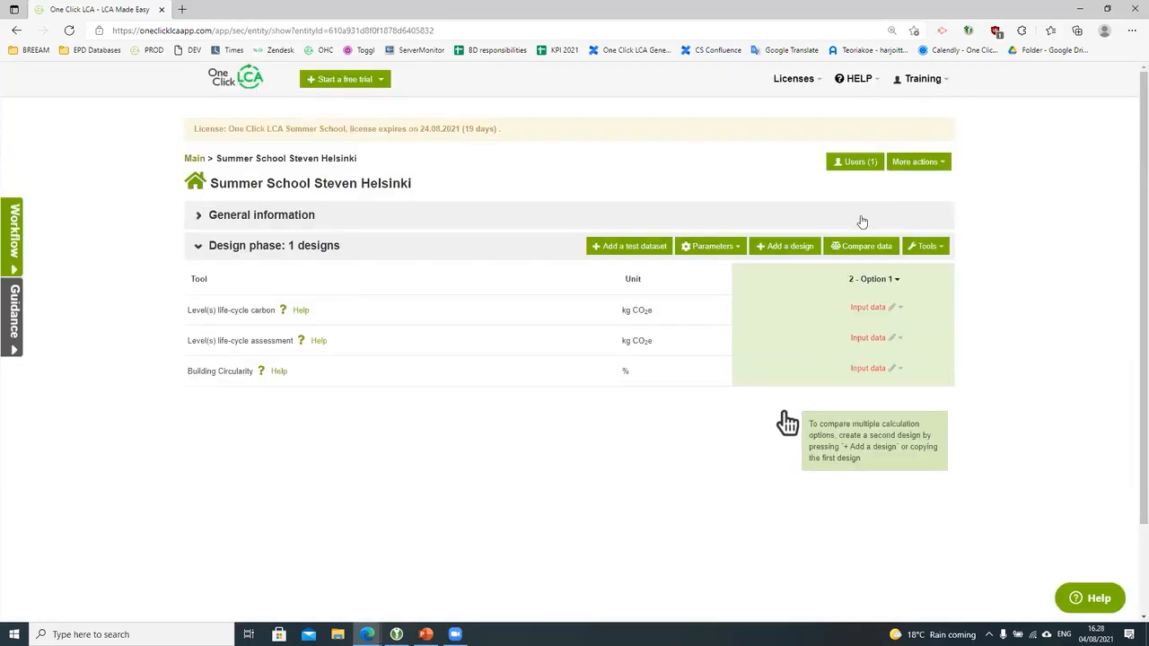
Step: Copy the '2 - Option 1' design and name the copy 'Option 2'
{"action": "left_click", "coordinate": [884, 282]}
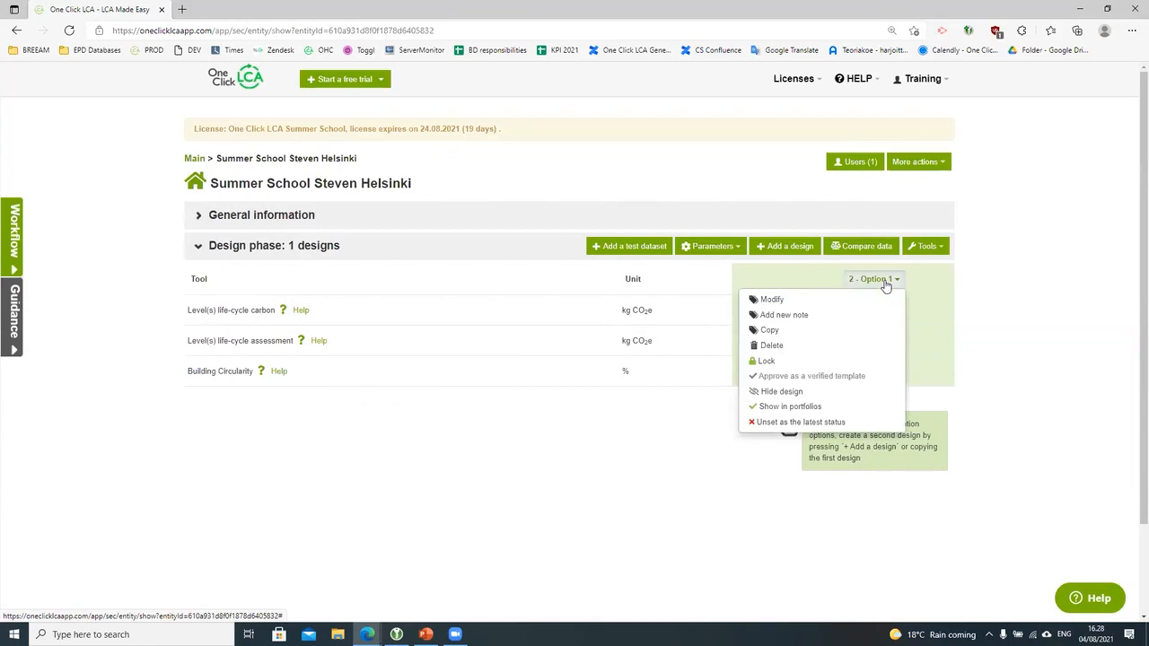
{"action": "left_click", "coordinate": [805, 331]}
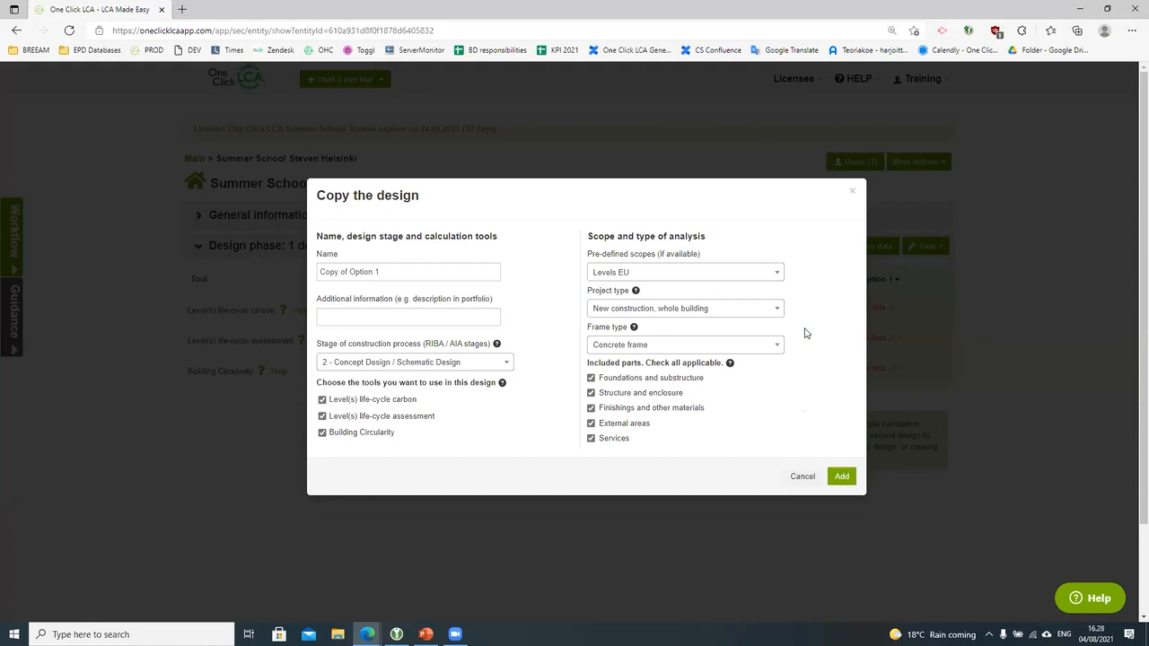
{"action": "triple_click", "coordinate": [367, 269]}
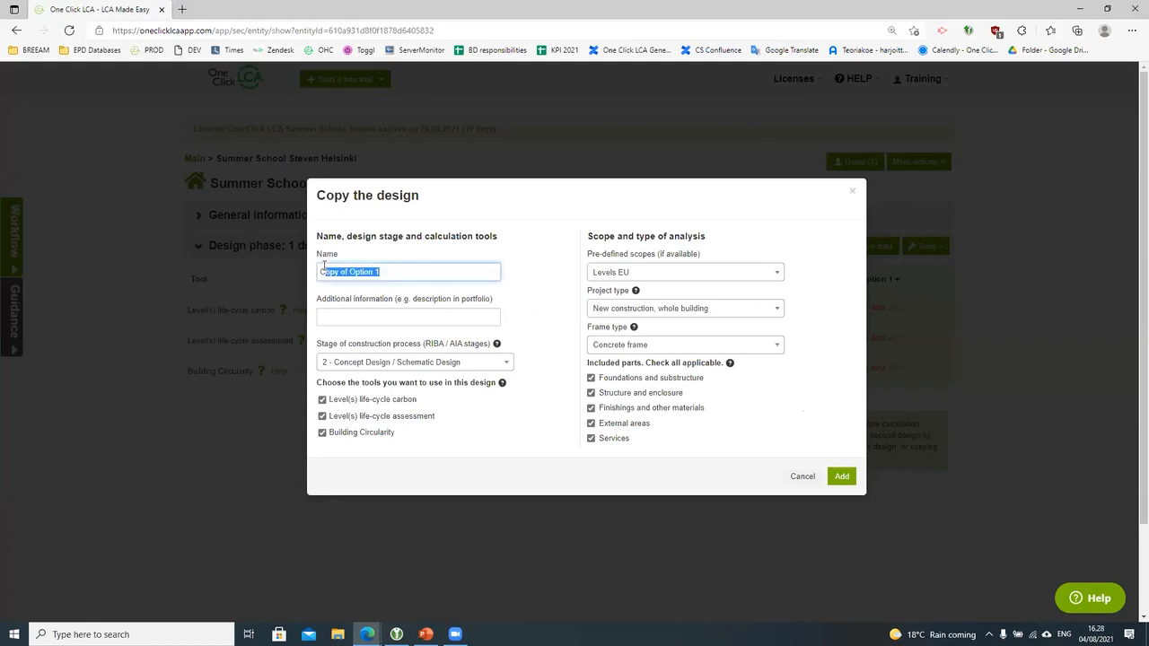
{"action": "type", "text": "Option 2"}
{"action": "left_click", "coordinate": [844, 474]}
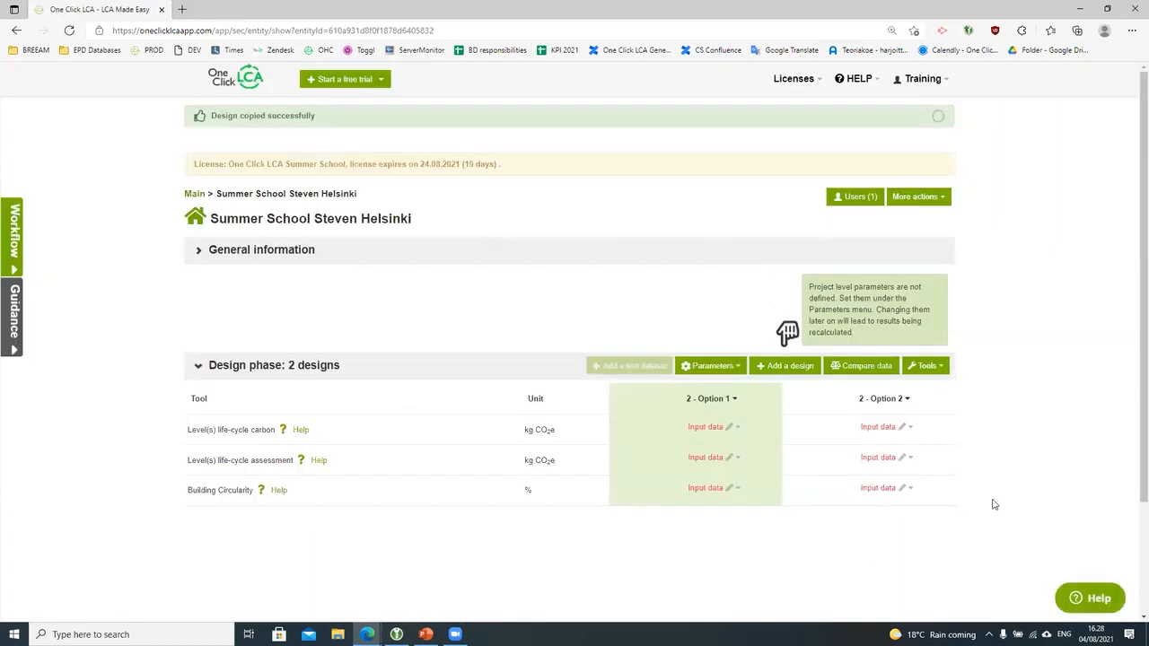
{"action": "scroll", "coordinate": [1002, 503], "scroll_direction": "down", "scroll_amount": 1}
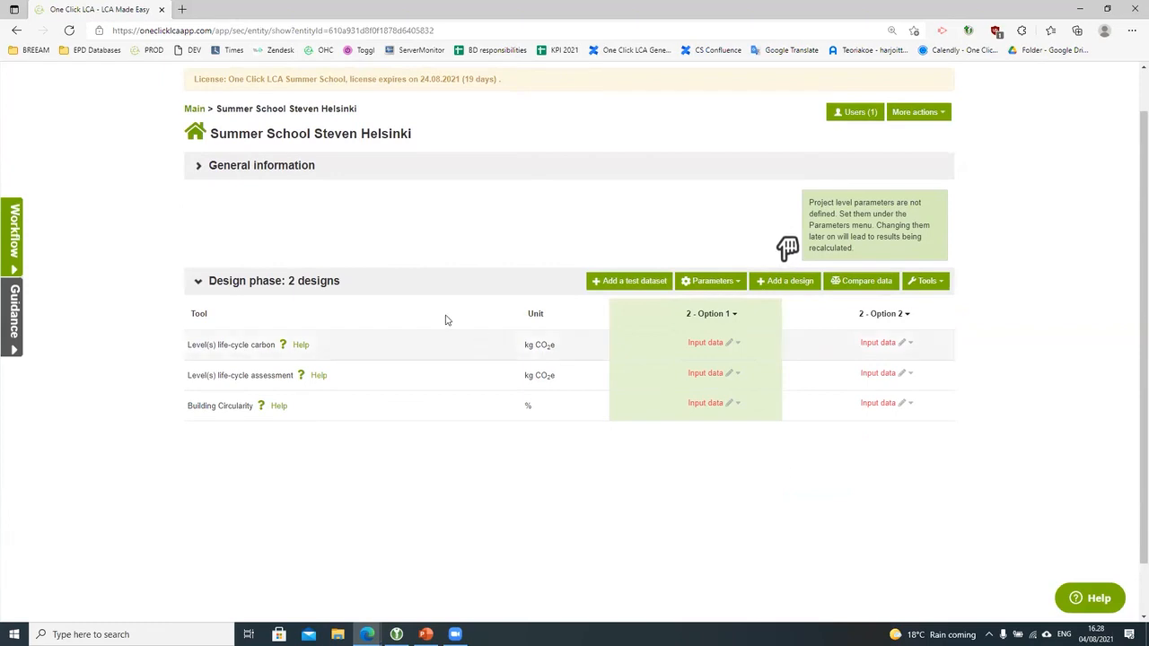
Step: Open the Level(s) life-cycle assessment help article and scroll through it
{"action": "left_click", "coordinate": [317, 376]}
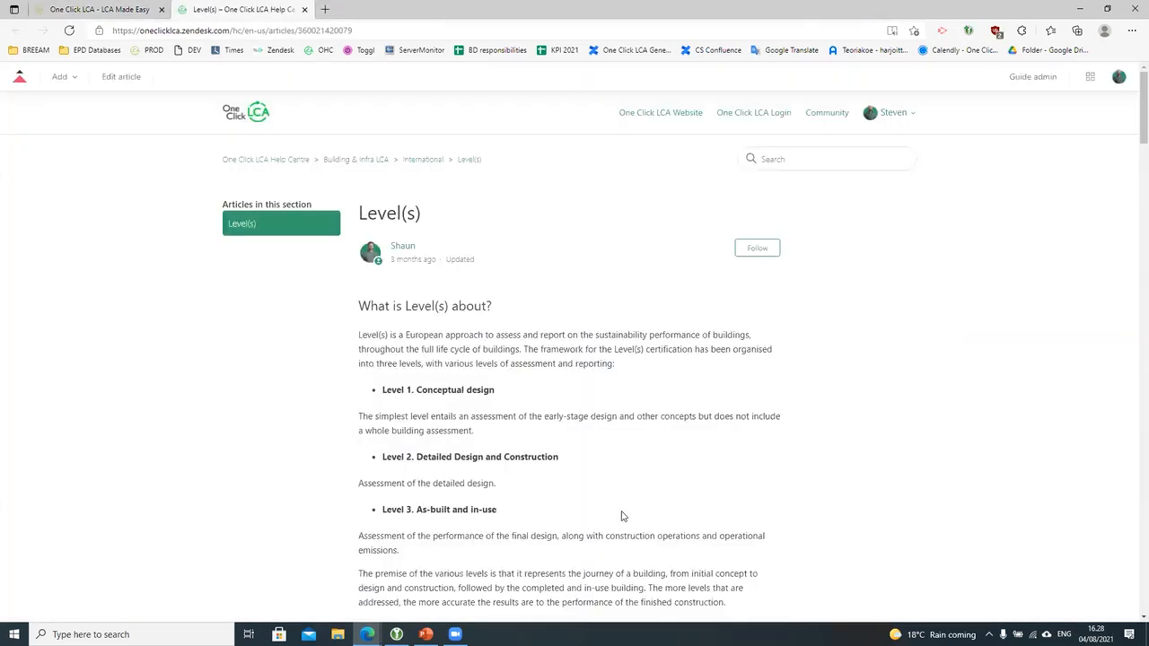
{"action": "scroll", "coordinate": [628, 511], "scroll_direction": "down", "scroll_amount": 3}
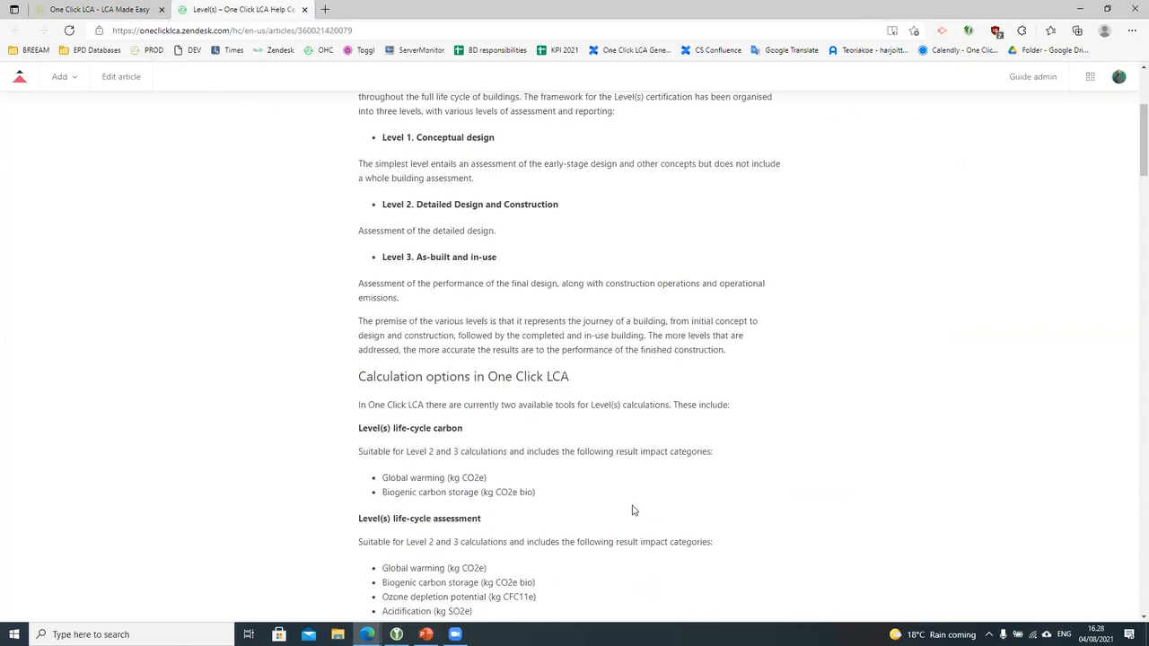
{"action": "scroll", "coordinate": [632, 510], "scroll_direction": "up", "scroll_amount": 1}
{"action": "scroll", "coordinate": [632, 508], "scroll_direction": "down", "scroll_amount": 2}
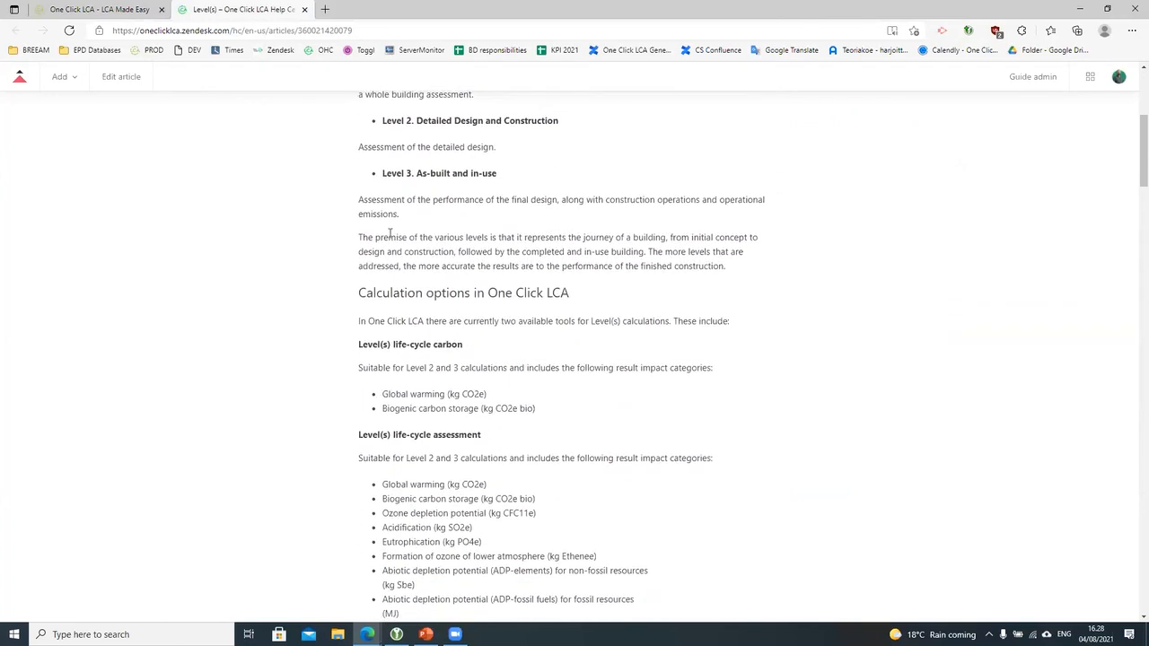
Step: Back on the project page, mark the 'Verify your LCA parameters' checklist step as done
{"action": "left_click", "coordinate": [304, 9]}
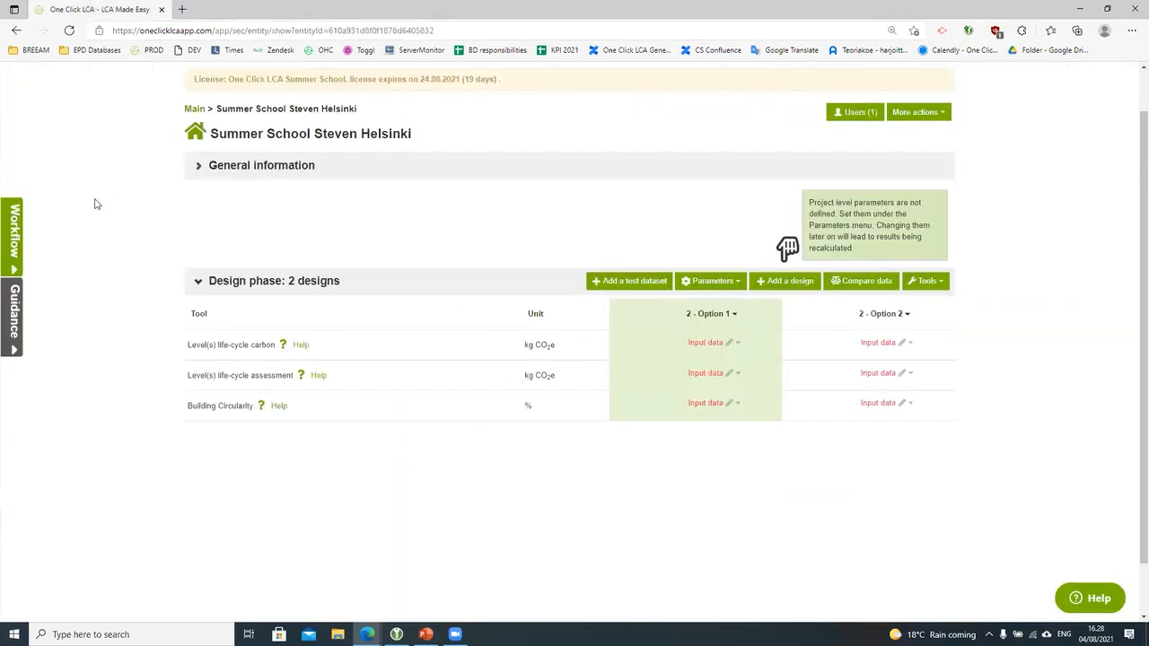
{"action": "left_click", "coordinate": [18, 258]}
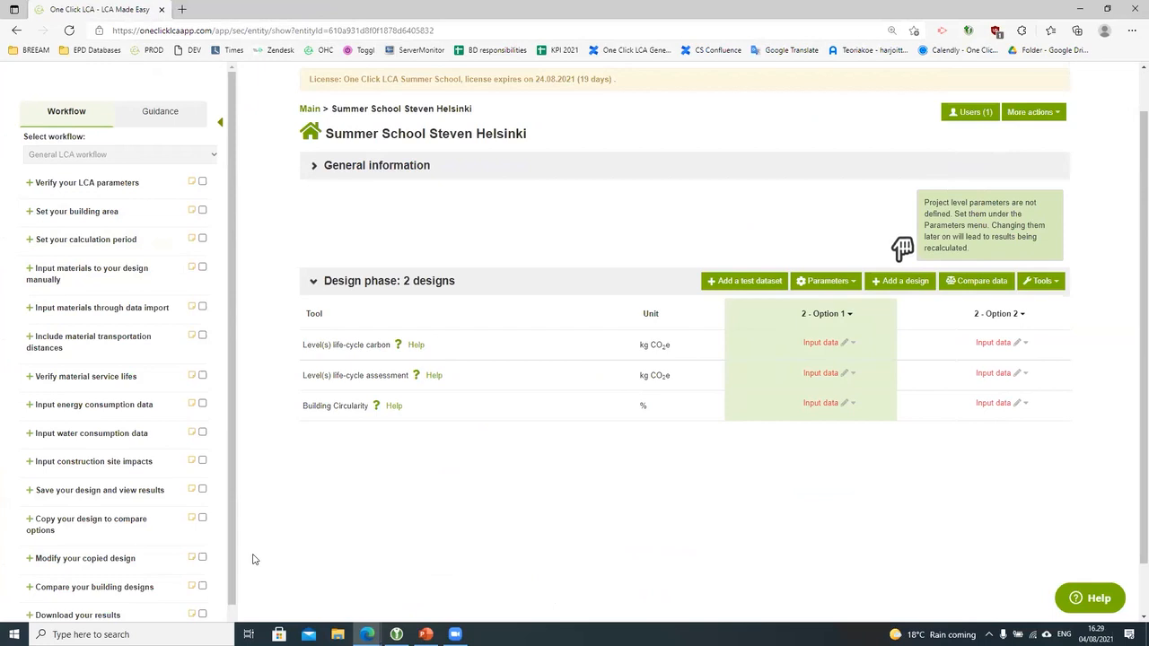
{"action": "left_click", "coordinate": [112, 185]}
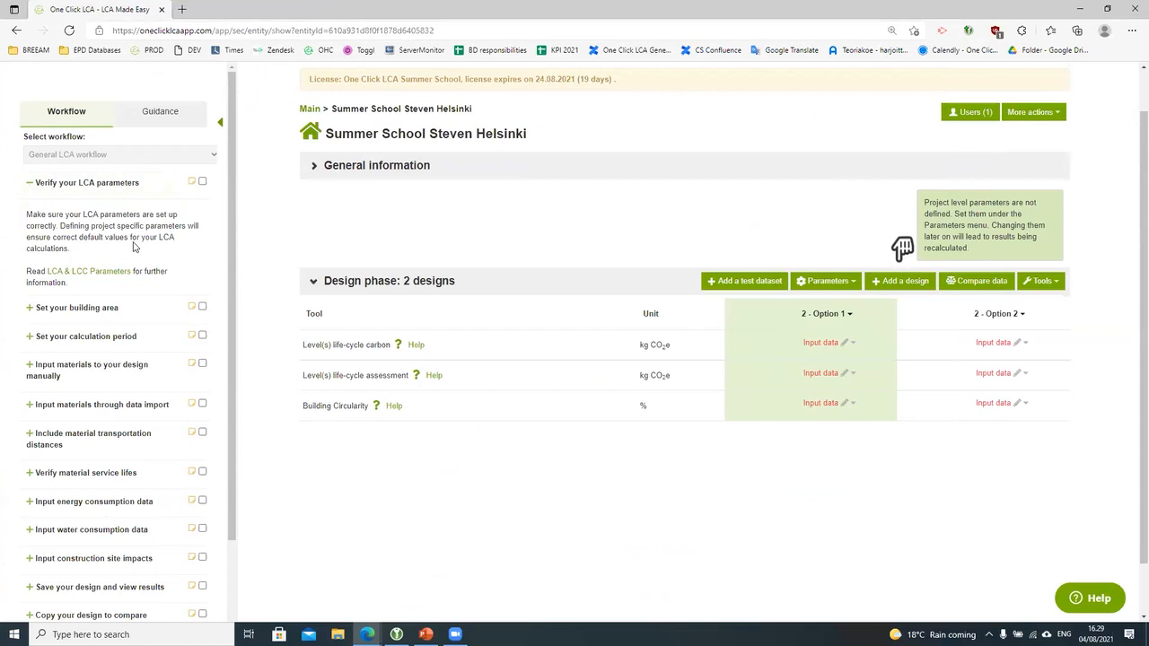
{"action": "left_click", "coordinate": [203, 182]}
Step: Add and save the note 'Manually verified for Finland' on that step
{"action": "left_click", "coordinate": [193, 182]}
{"action": "left_click", "coordinate": [123, 227]}
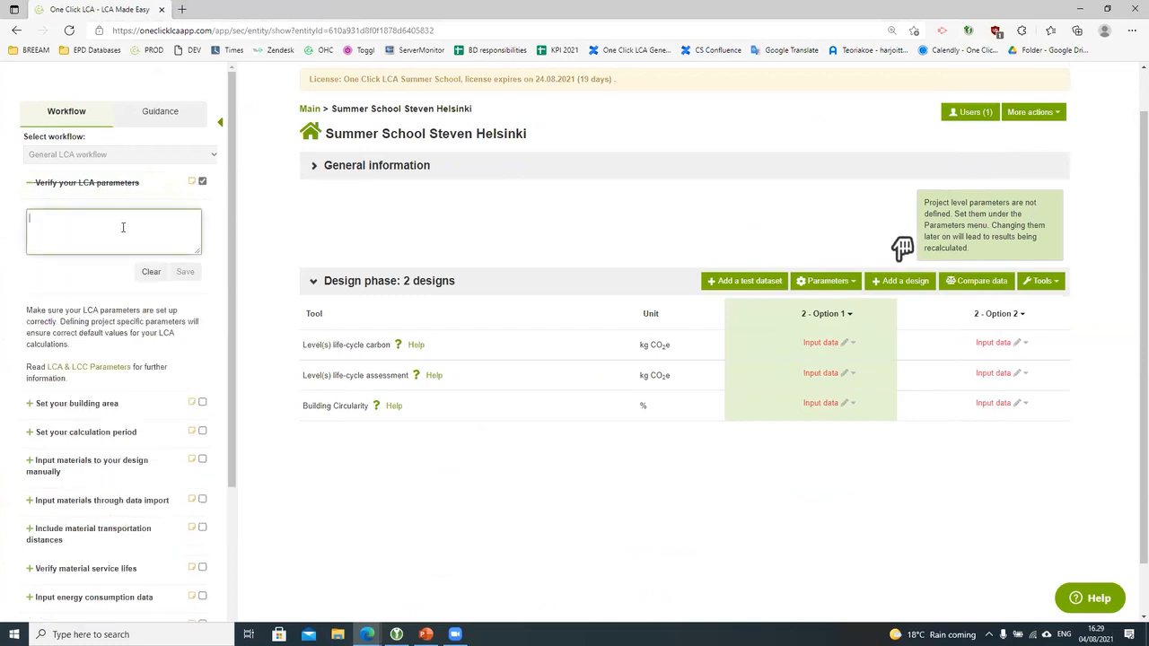
{"action": "type", "text": "Manually ve"}
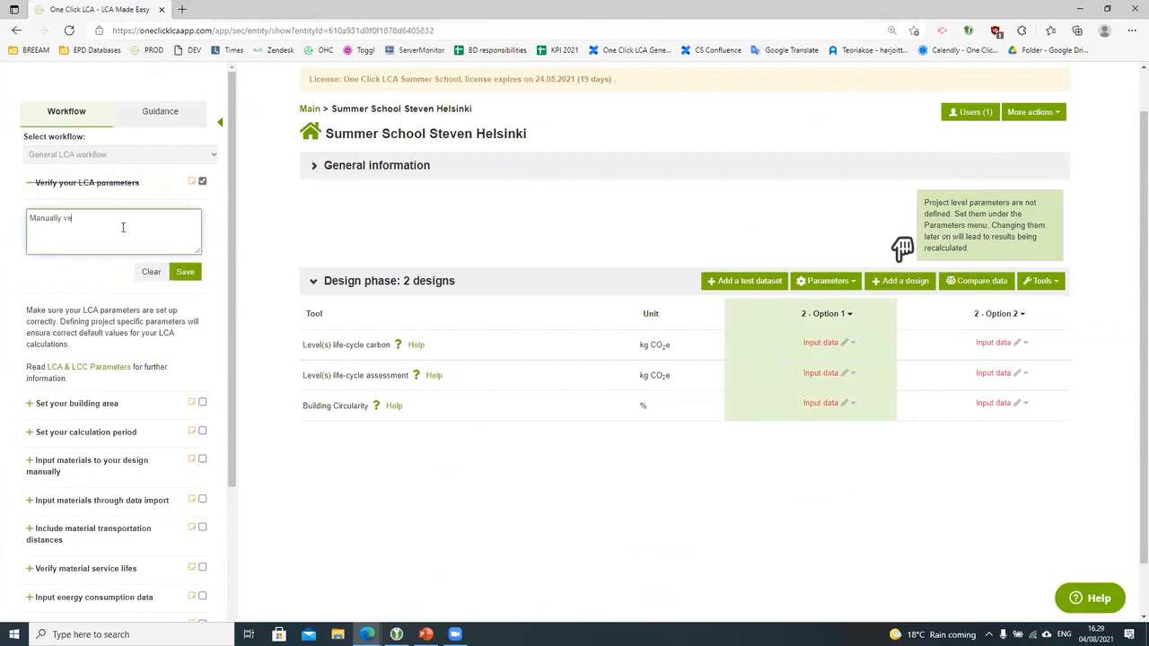
{"action": "type", "text": "rified for Finland"}
{"action": "left_click", "coordinate": [180, 275]}
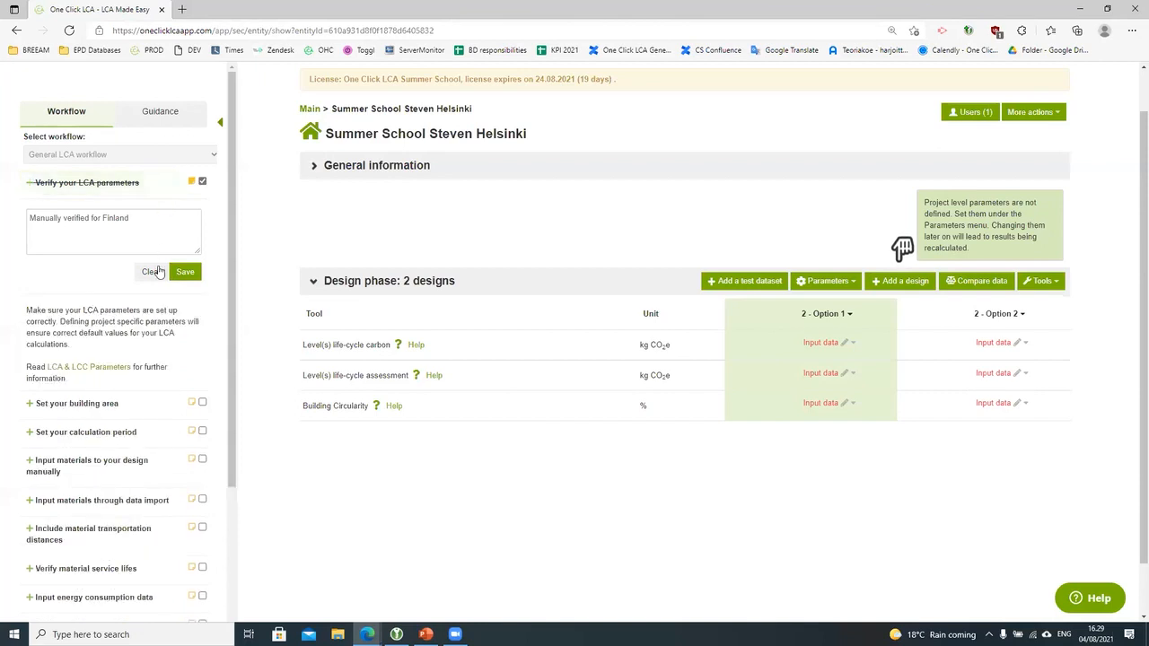
{"action": "left_click", "coordinate": [180, 272]}
{"action": "left_click", "coordinate": [143, 191]}
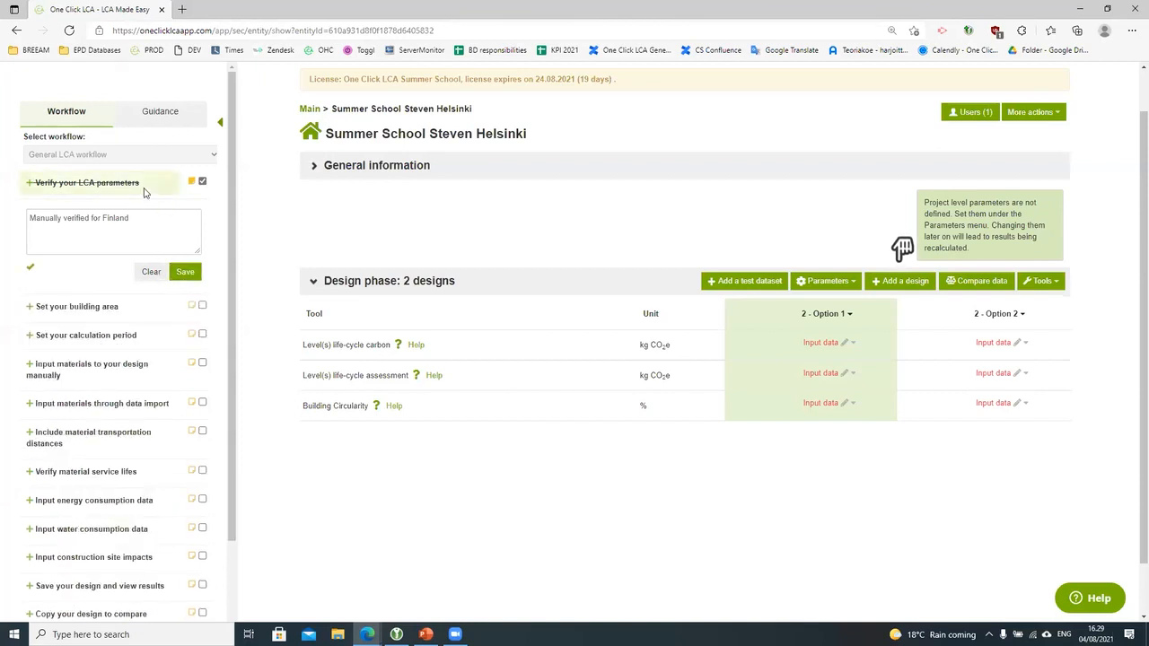
Step: View the building area guidance and Option 1's data input choices, then collapse the workflow sidebar
{"action": "left_click", "coordinate": [112, 307]}
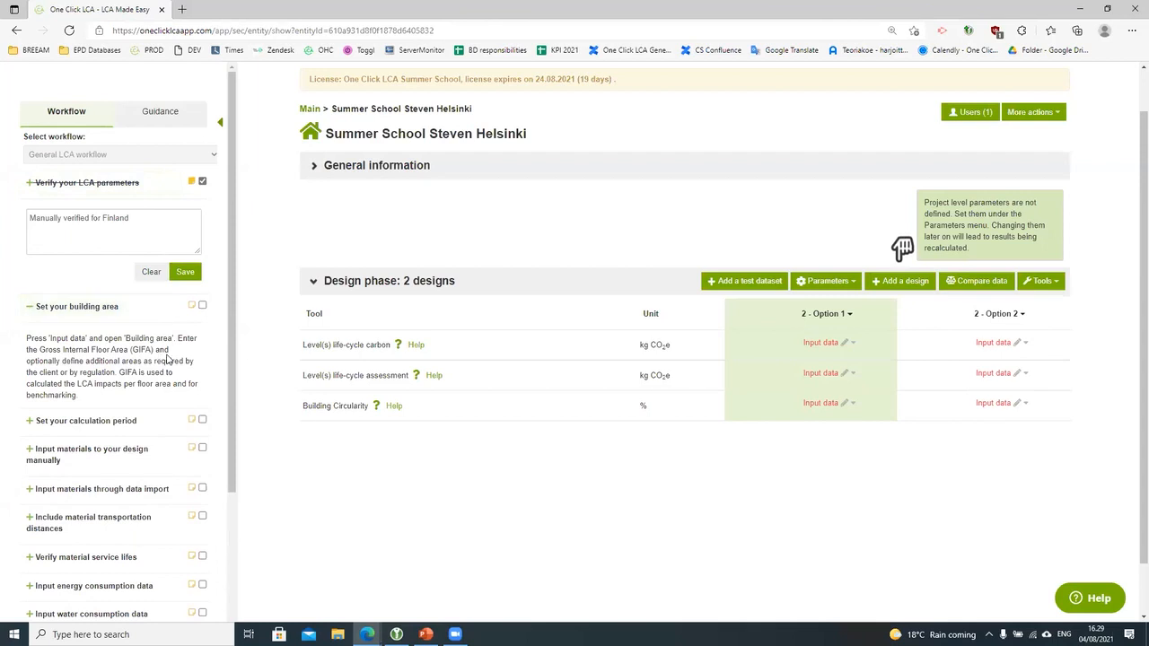
{"action": "left_click", "coordinate": [829, 354]}
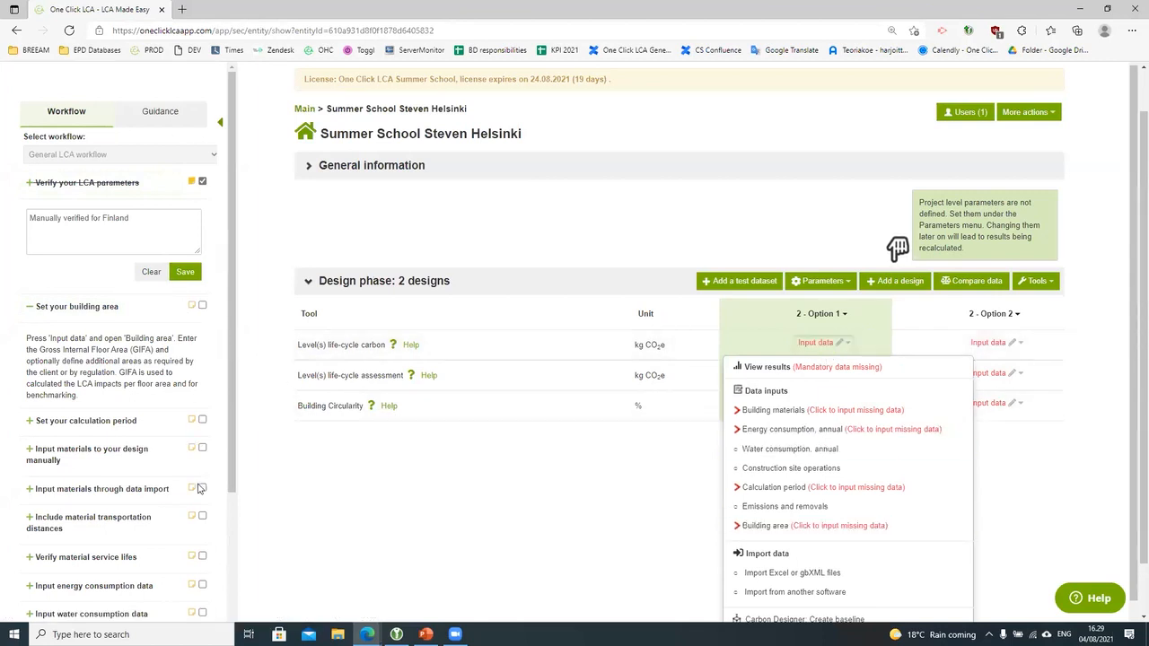
{"action": "scroll", "coordinate": [199, 488], "scroll_direction": "down", "scroll_amount": 3}
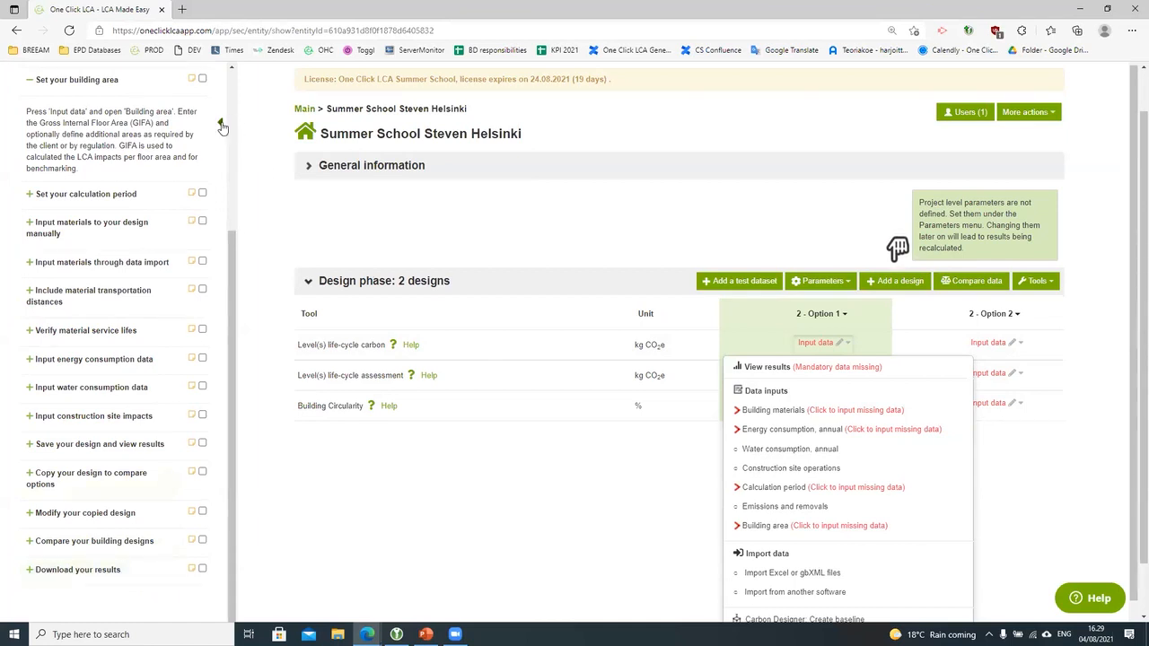
{"action": "left_click", "coordinate": [222, 122]}
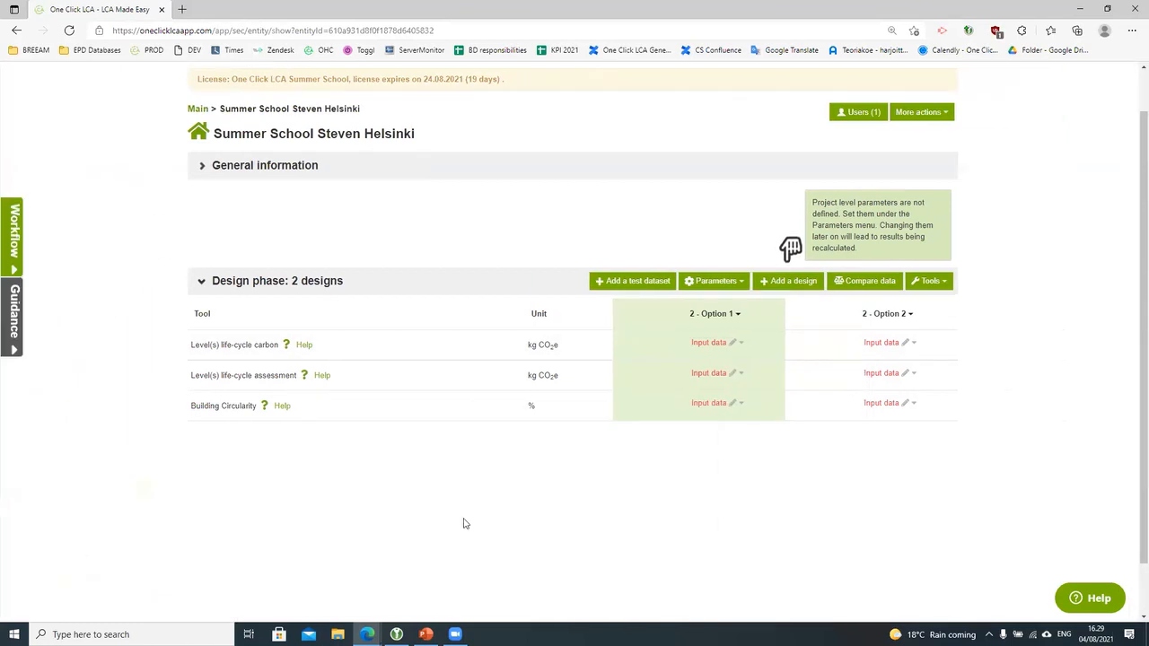
{"action": "left_click", "coordinate": [1099, 609]}
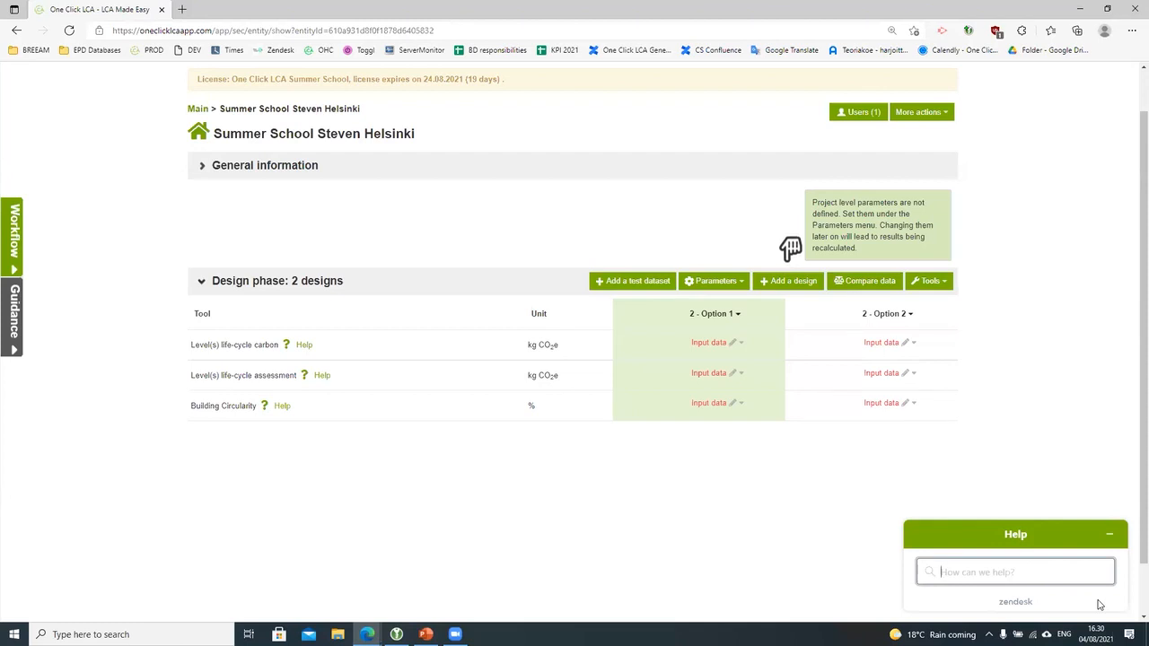
{"action": "type", "text": "cml"}
{"action": "key", "text": "Return"}
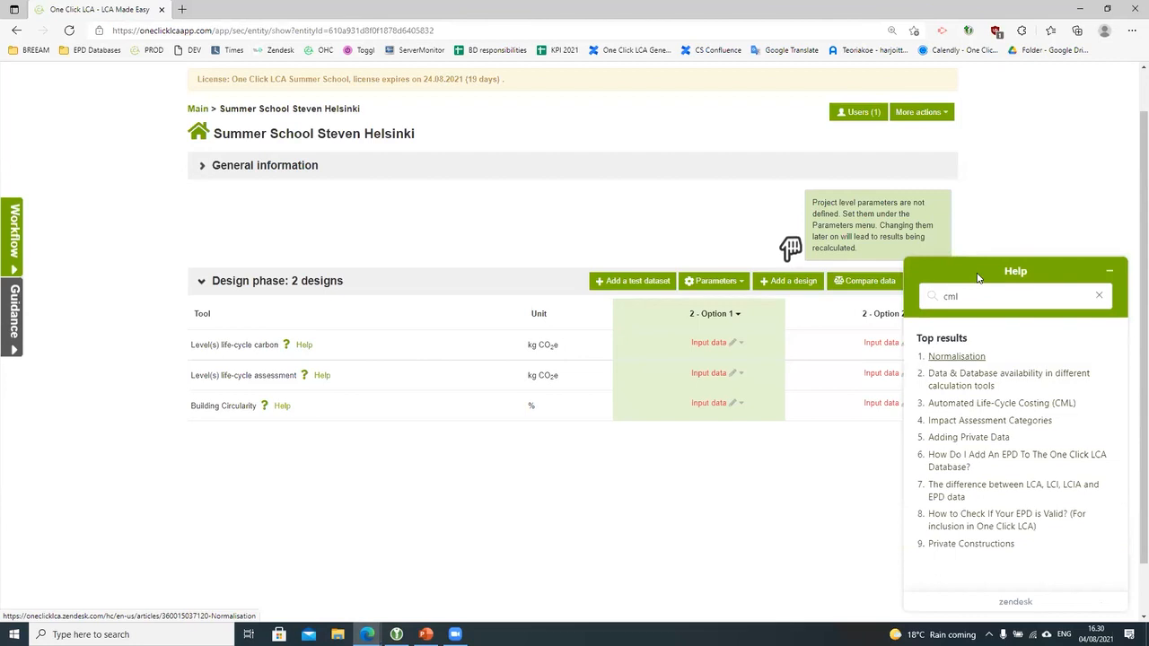
{"action": "left_click", "coordinate": [976, 422]}
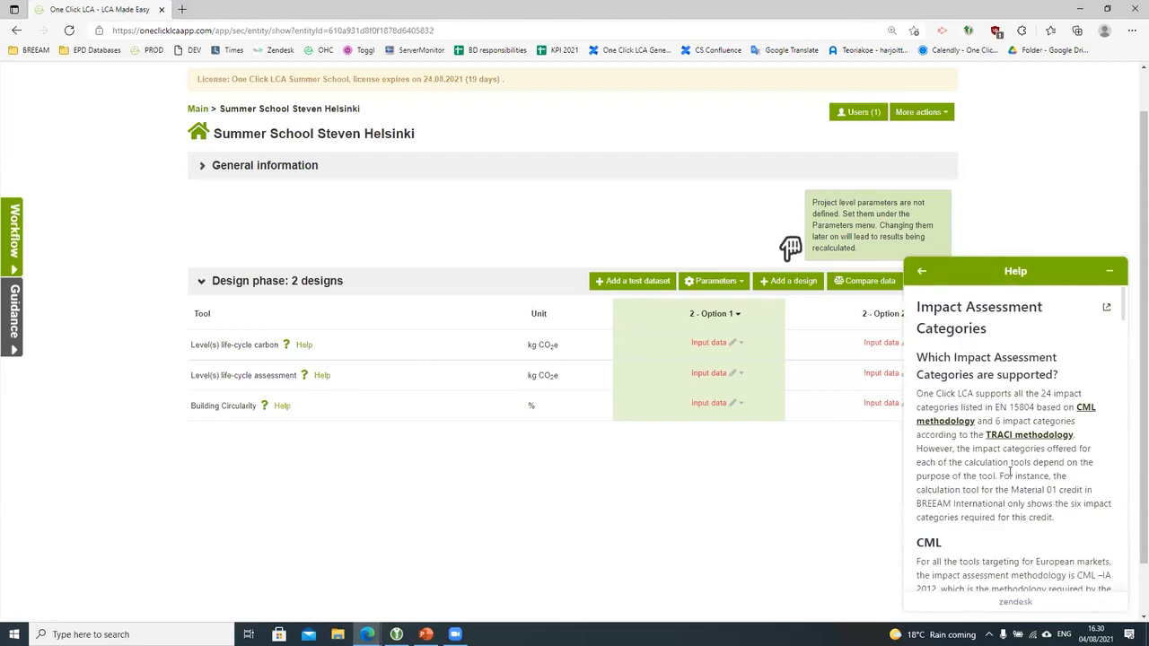
{"action": "scroll", "coordinate": [1009, 472], "scroll_direction": "down", "scroll_amount": 3}
{"action": "scroll", "coordinate": [1010, 471], "scroll_direction": "down", "scroll_amount": 6}
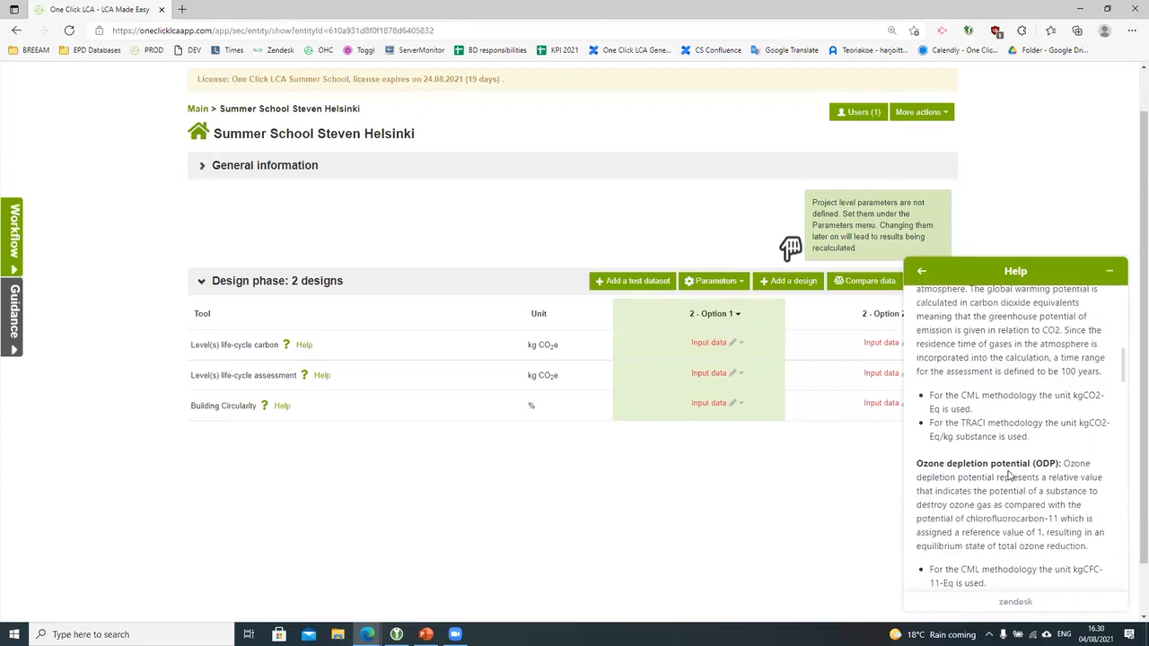
{"action": "scroll", "coordinate": [1010, 471], "scroll_direction": "down", "scroll_amount": 5}
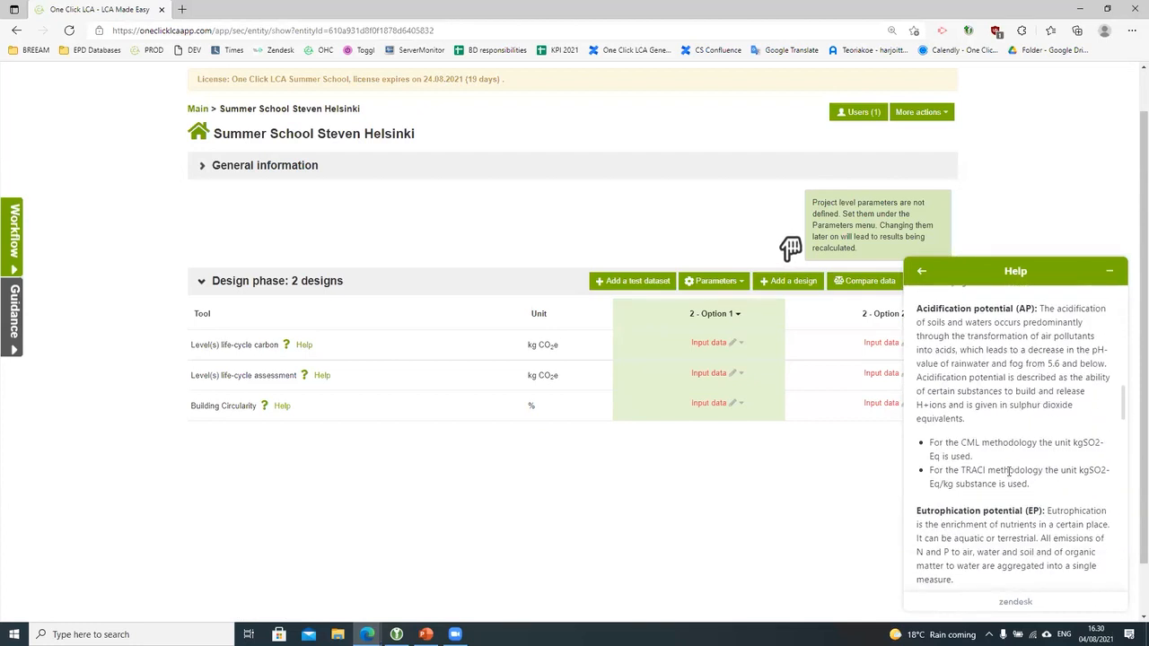
{"action": "scroll", "coordinate": [1009, 472], "scroll_direction": "down", "scroll_amount": 5}
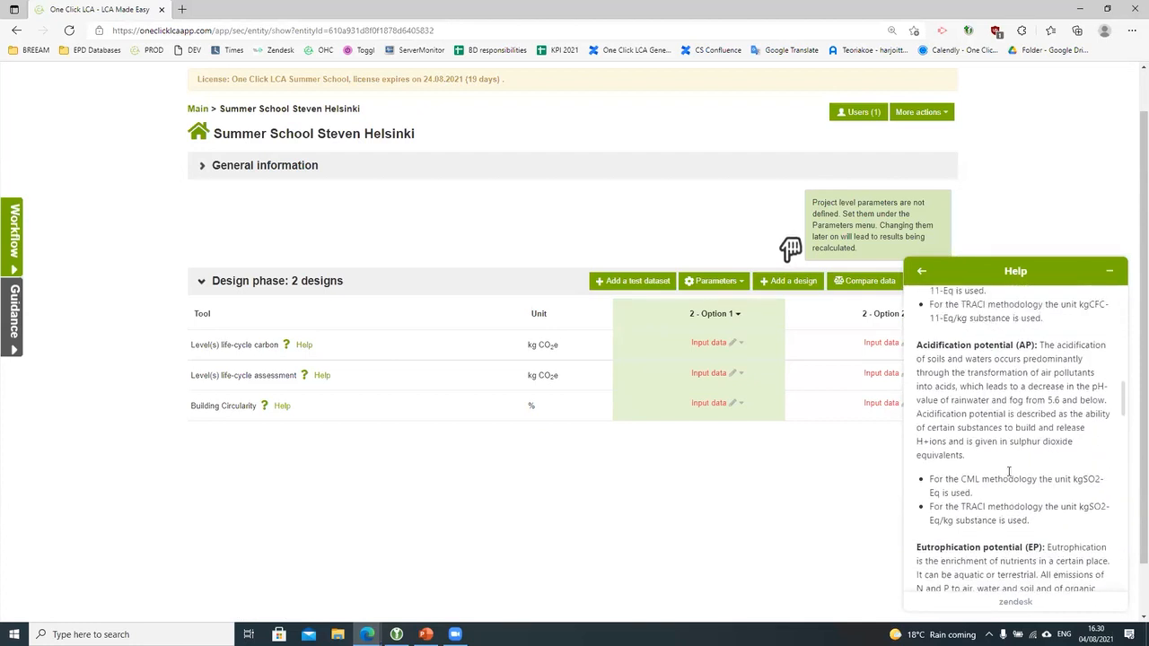
{"action": "left_click", "coordinate": [1110, 271]}
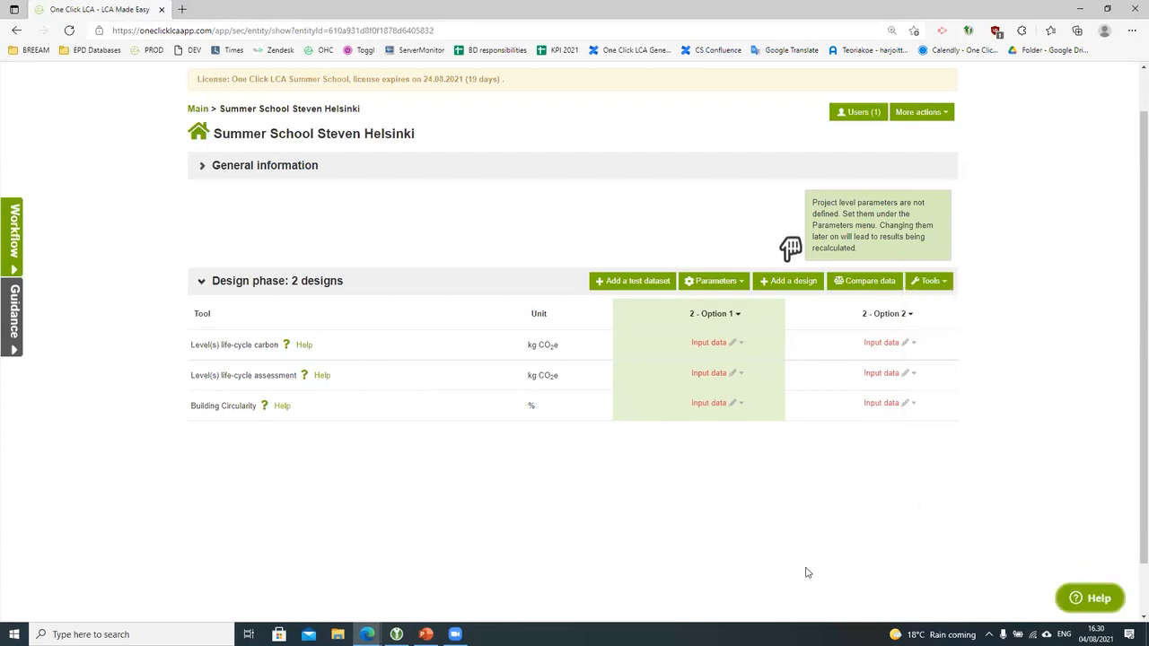
{"action": "scroll", "coordinate": [805, 573], "scroll_direction": "up", "scroll_amount": 2}
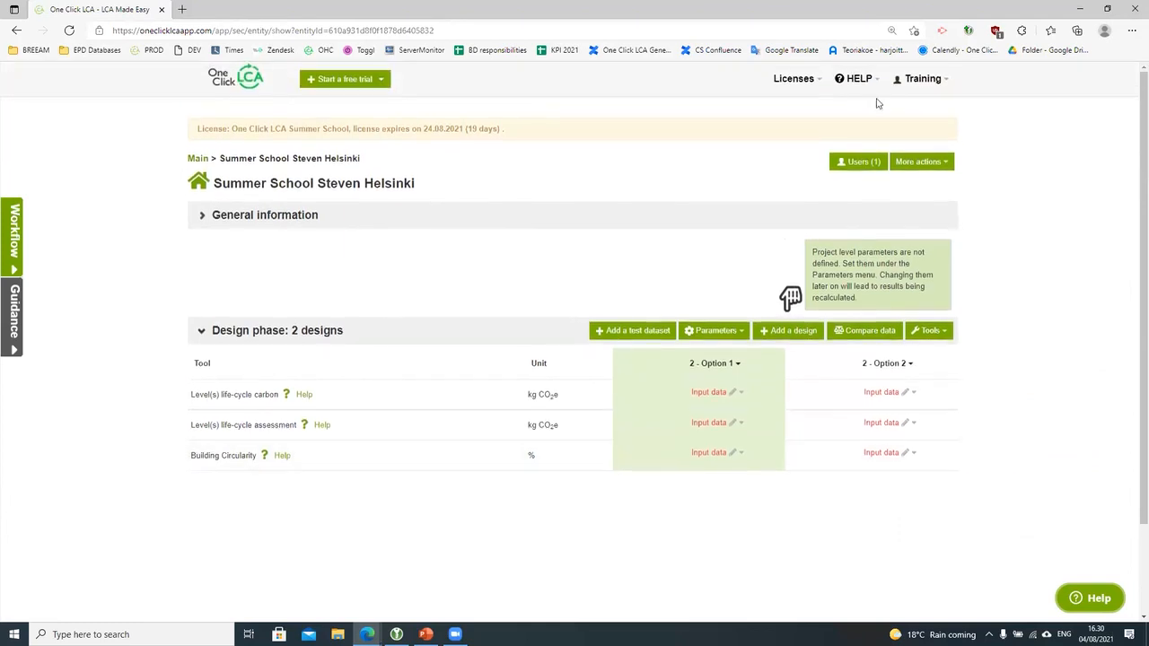
{"action": "left_click", "coordinate": [852, 81]}
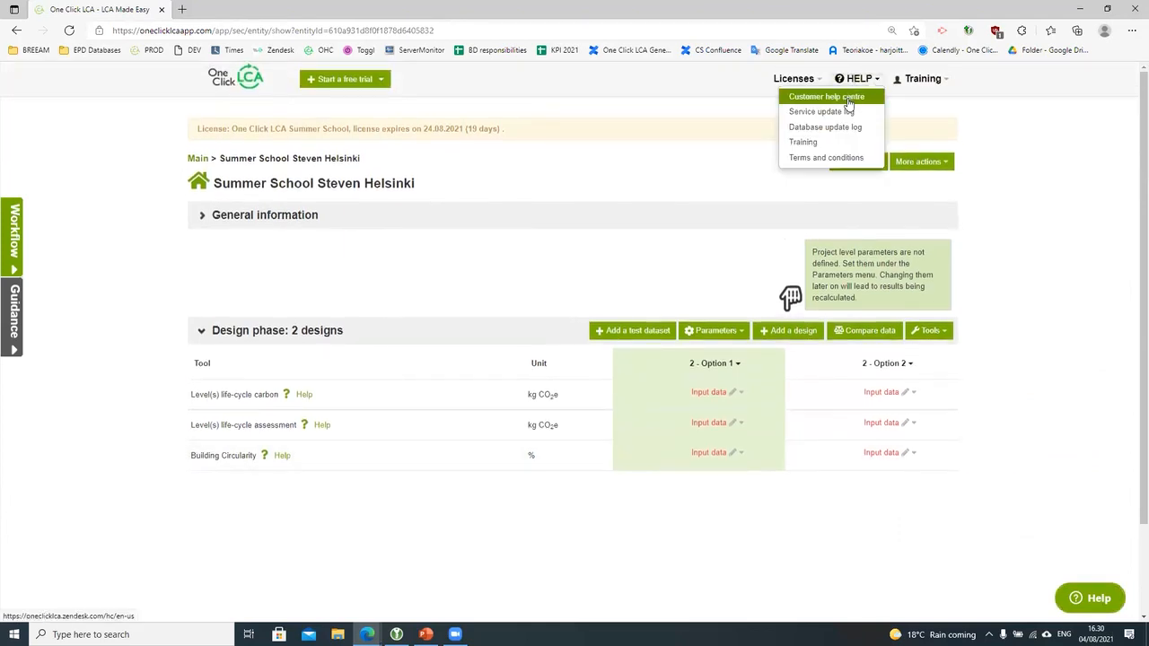
{"action": "left_click", "coordinate": [826, 96]}
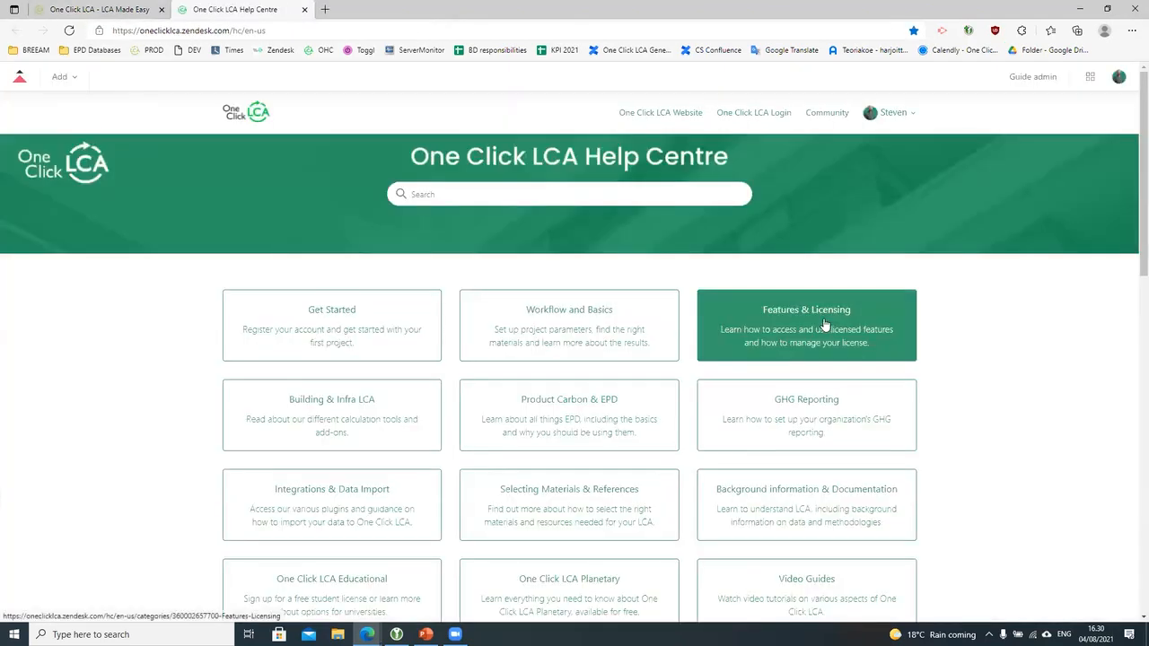
{"action": "scroll", "coordinate": [1059, 435], "scroll_direction": "down", "scroll_amount": 2}
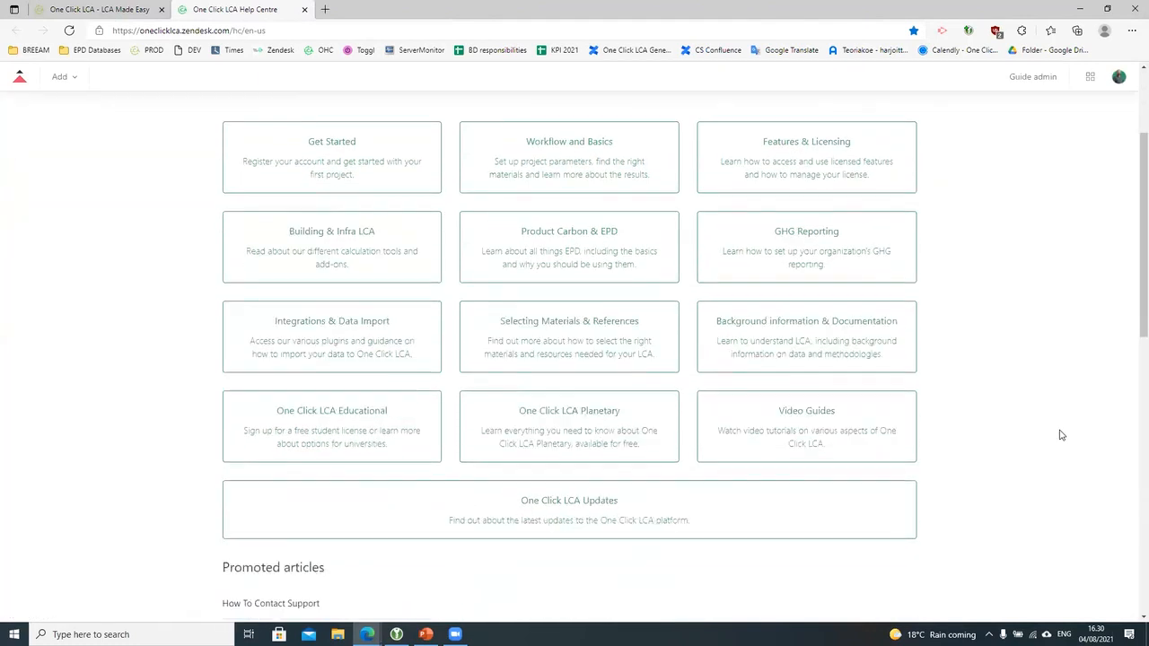
{"action": "scroll", "coordinate": [1059, 435], "scroll_direction": "down", "scroll_amount": 4}
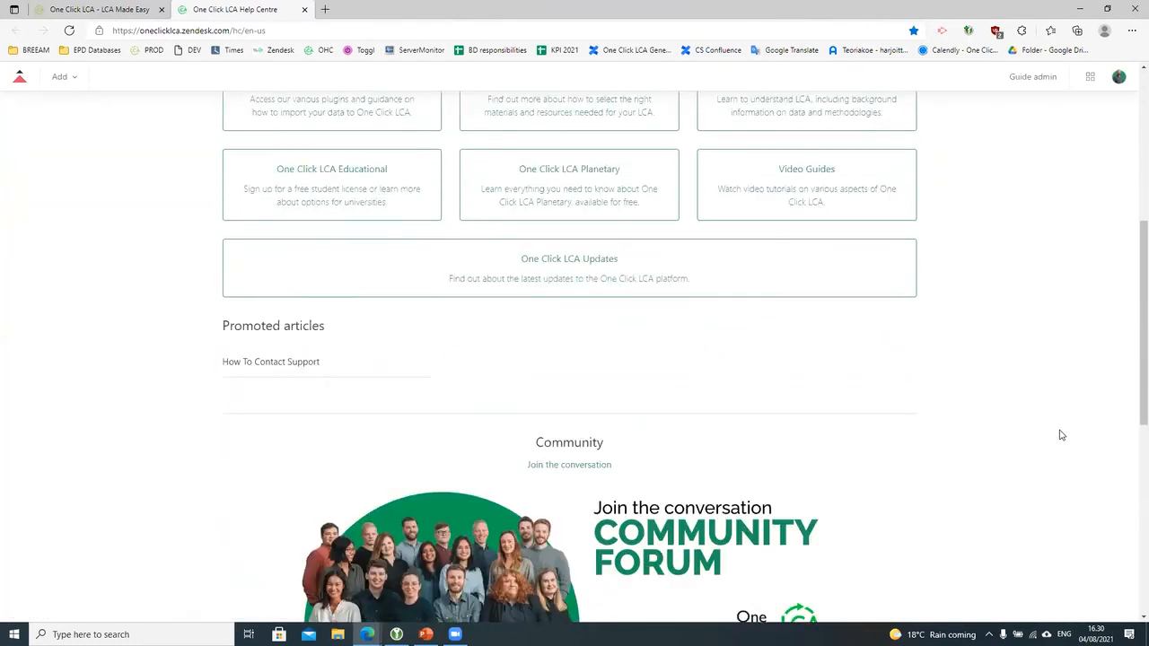
{"action": "scroll", "coordinate": [1059, 434], "scroll_direction": "up", "scroll_amount": 3}
{"action": "scroll", "coordinate": [1059, 434], "scroll_direction": "up", "scroll_amount": 1}
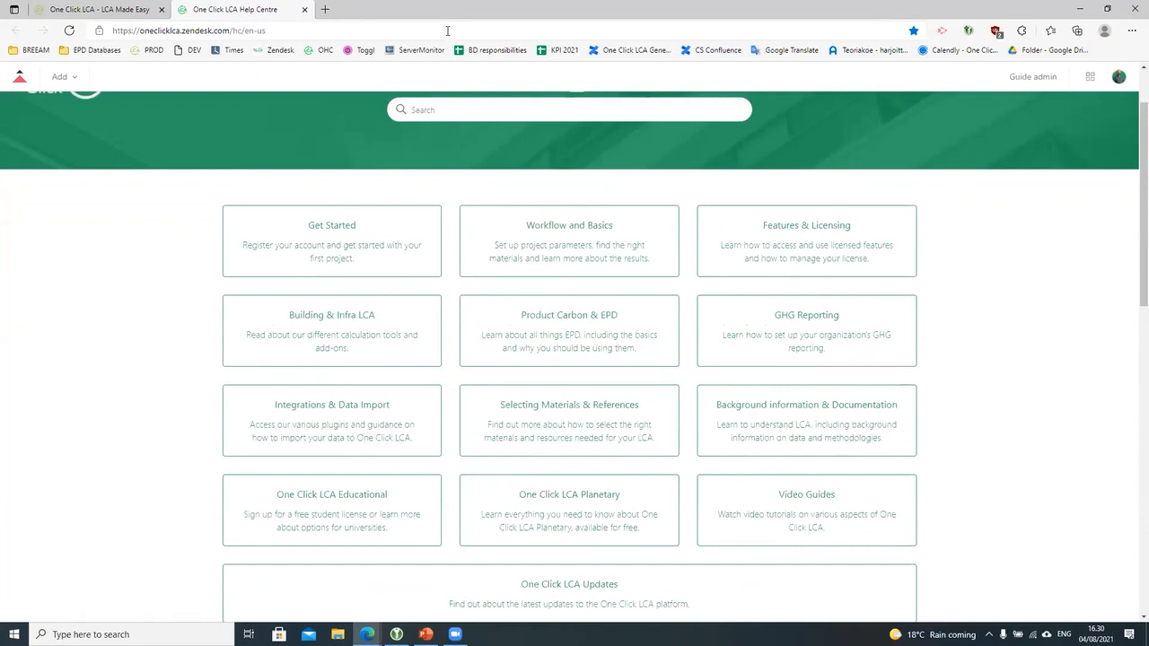
{"action": "left_click", "coordinate": [304, 9]}
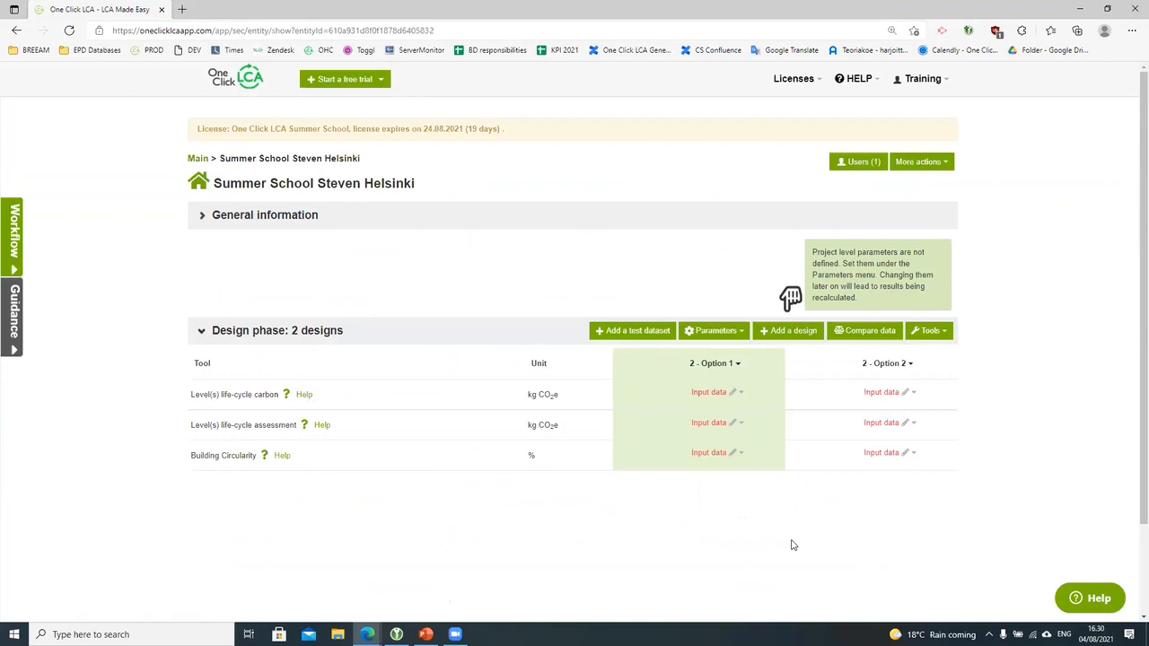
{"action": "left_click", "coordinate": [719, 395]}
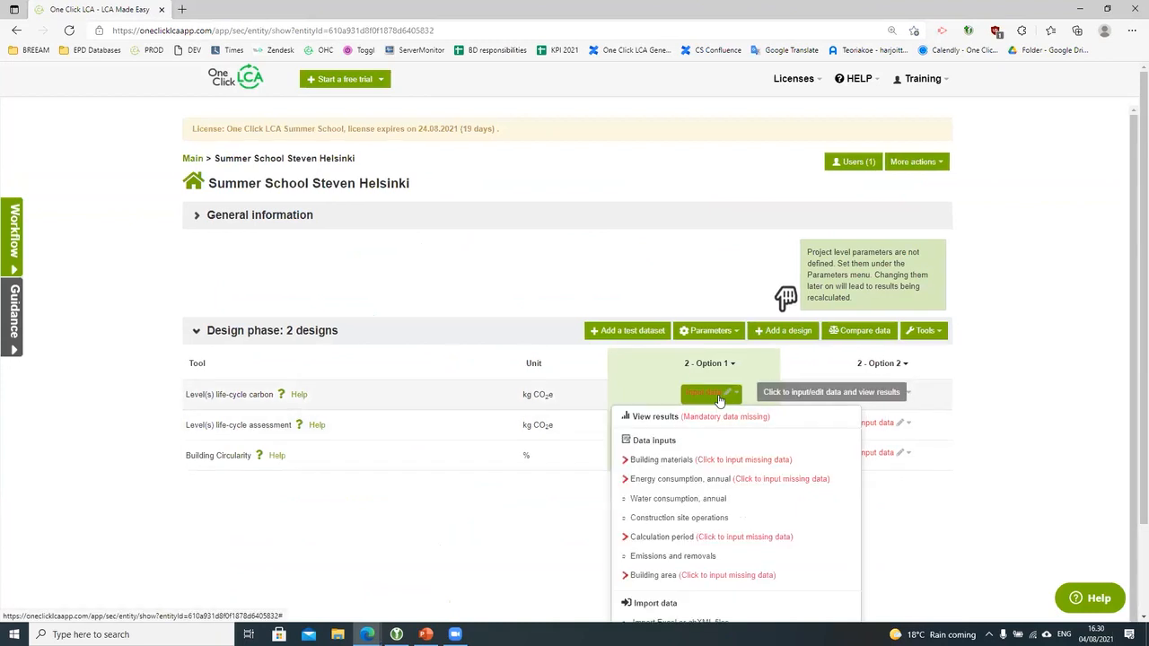
{"action": "scroll", "coordinate": [718, 400], "scroll_direction": "down", "scroll_amount": 1}
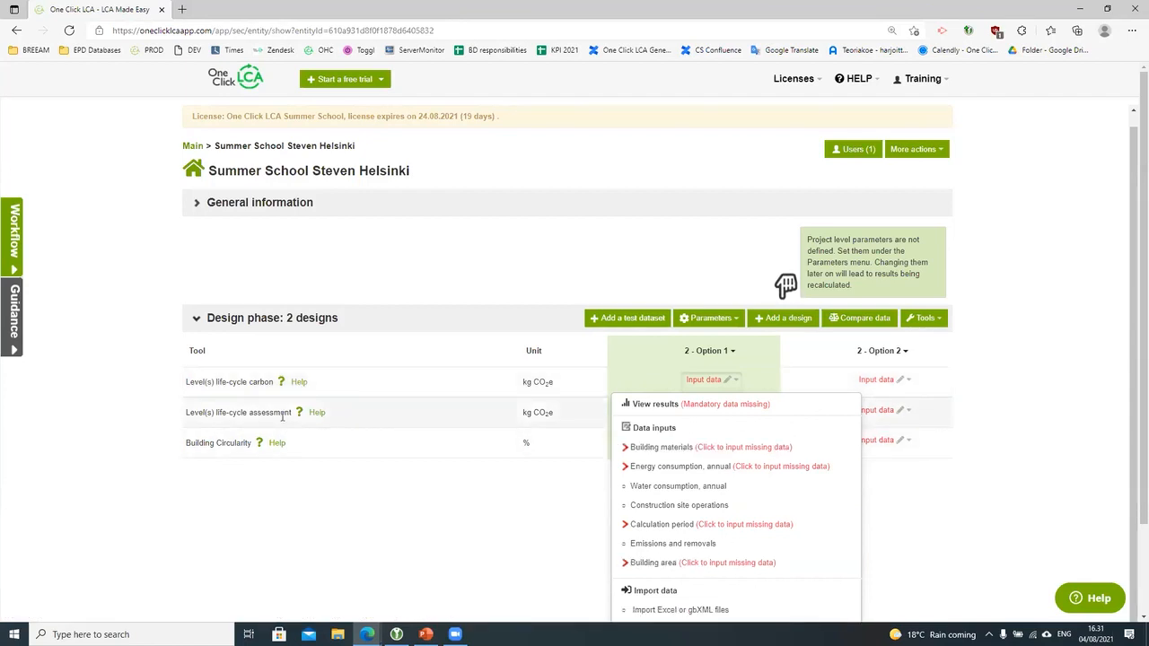
{"action": "left_click", "coordinate": [878, 410]}
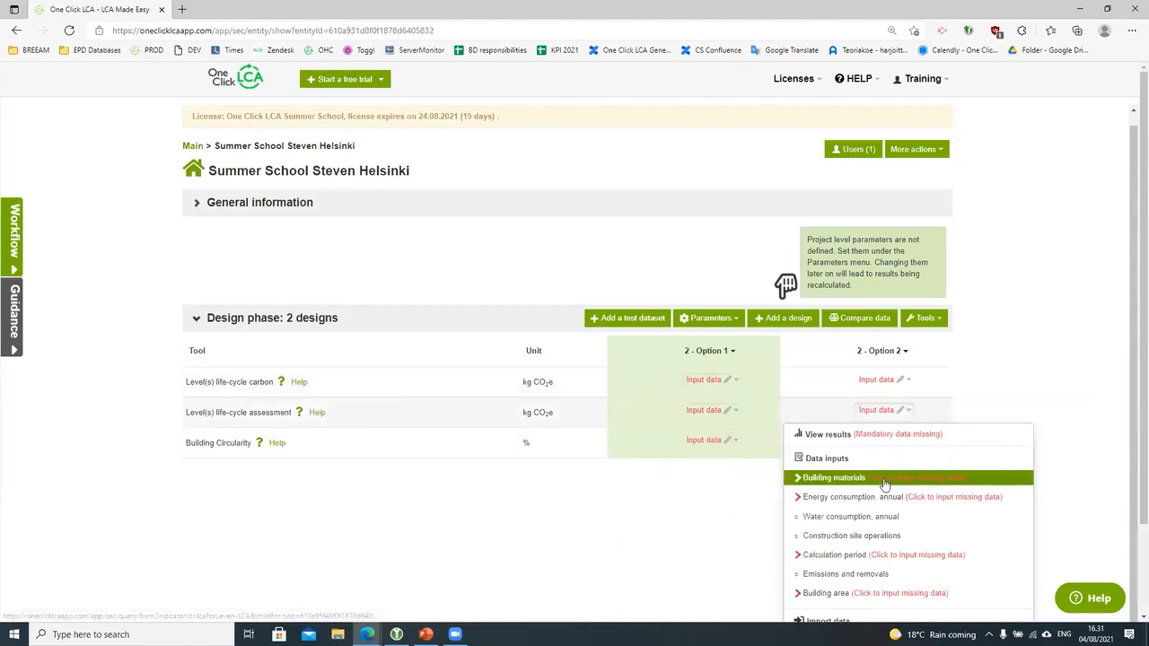
{"action": "scroll", "coordinate": [884, 476], "scroll_direction": "down", "scroll_amount": 1}
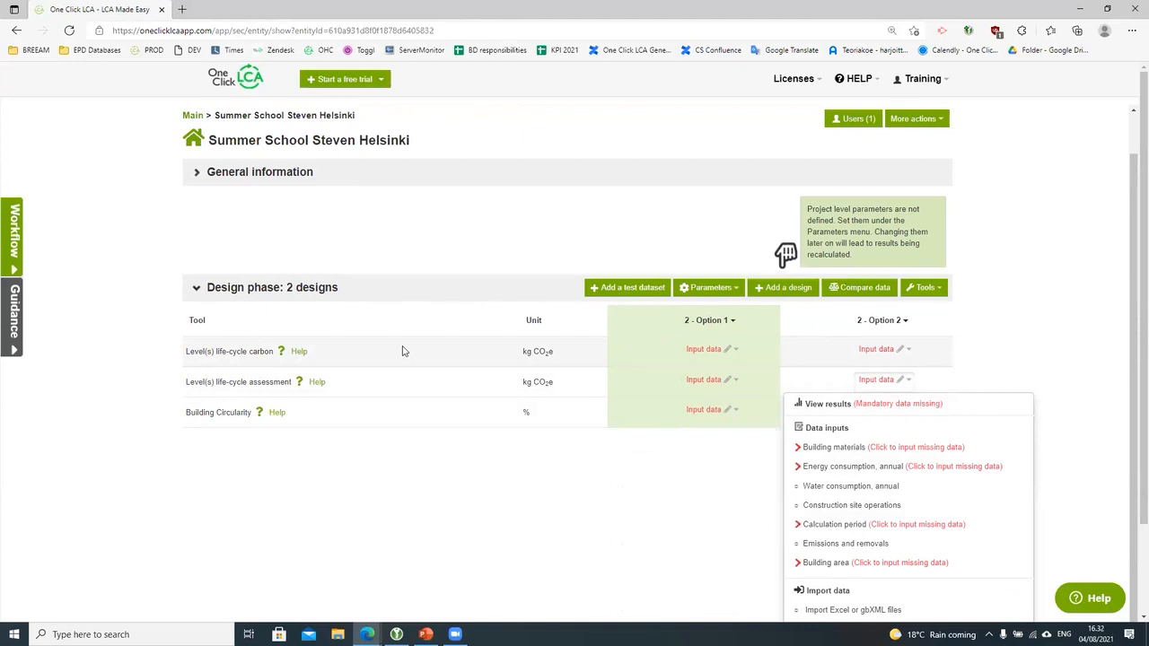
{"action": "left_click", "coordinate": [348, 531]}
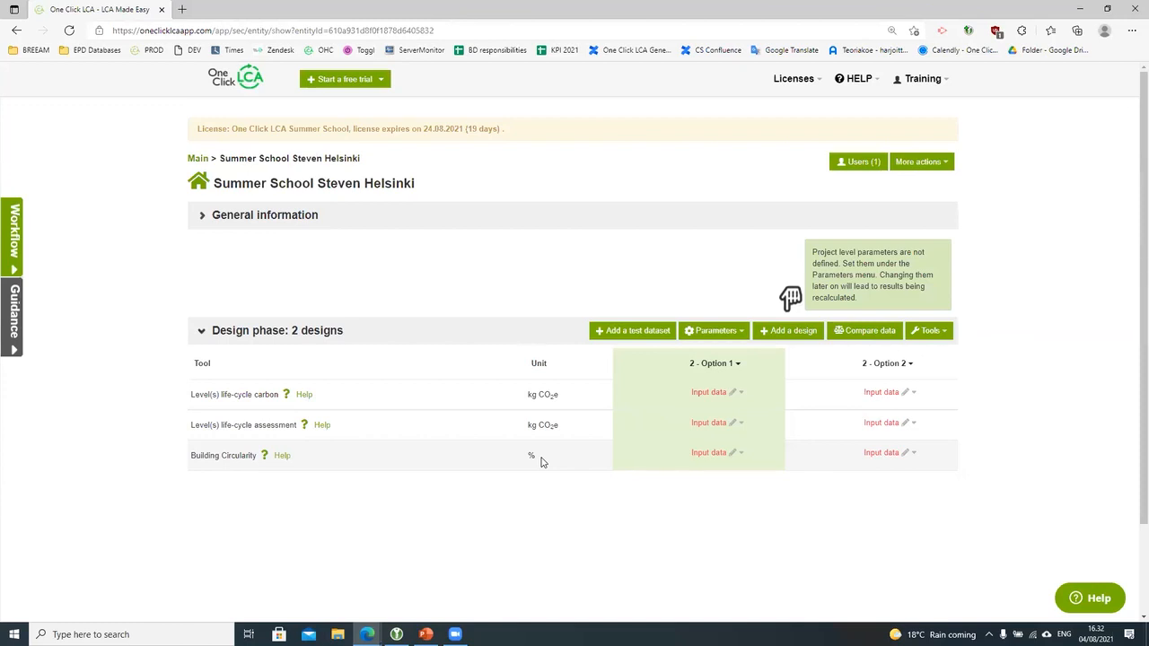
Step: Browse Option 1's Building Circularity and life-cycle carbon data inputs, then open the life-cycle carbon options
{"action": "left_click", "coordinate": [700, 460]}
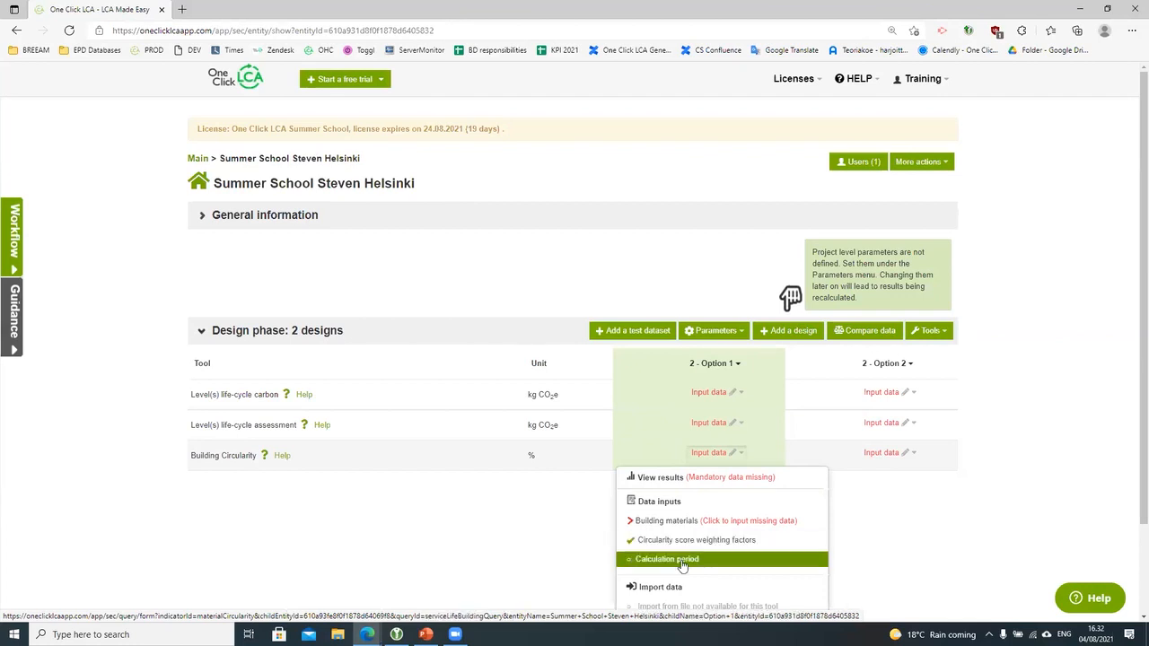
{"action": "left_click", "coordinate": [991, 521]}
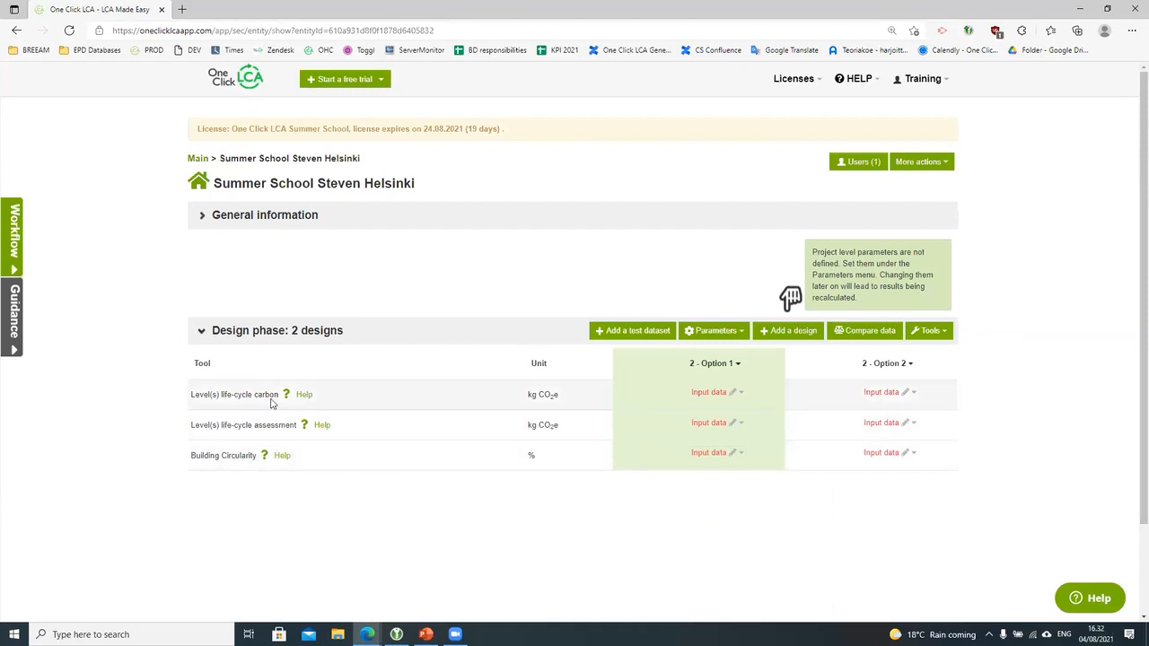
{"action": "left_click", "coordinate": [723, 400]}
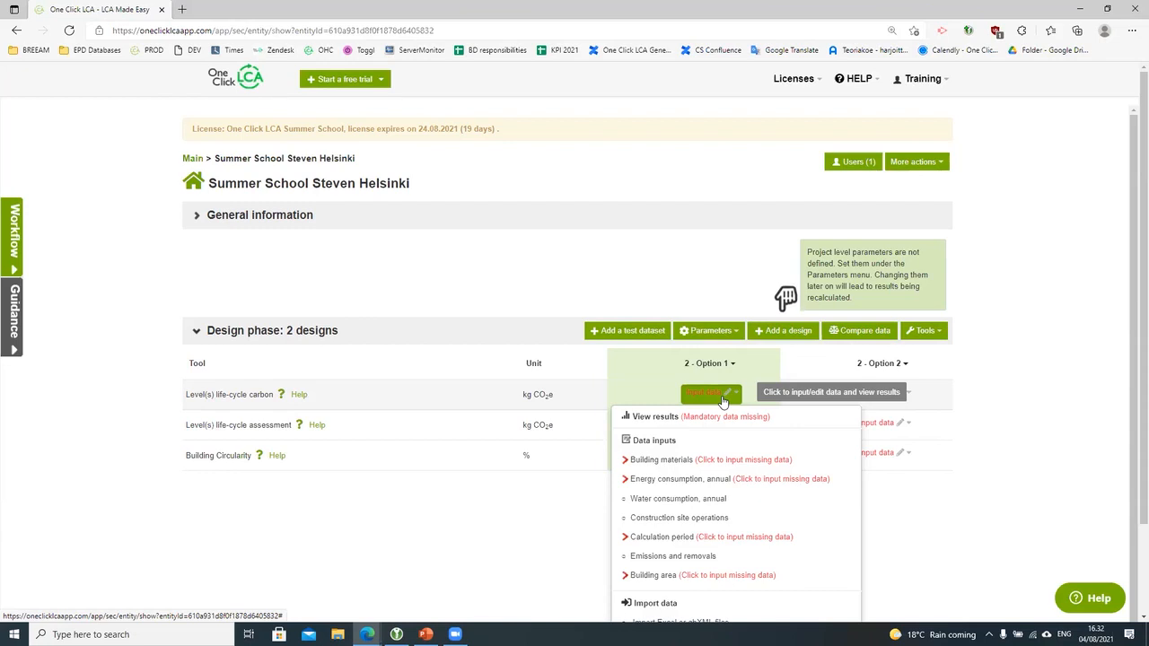
{"action": "left_click", "coordinate": [885, 536]}
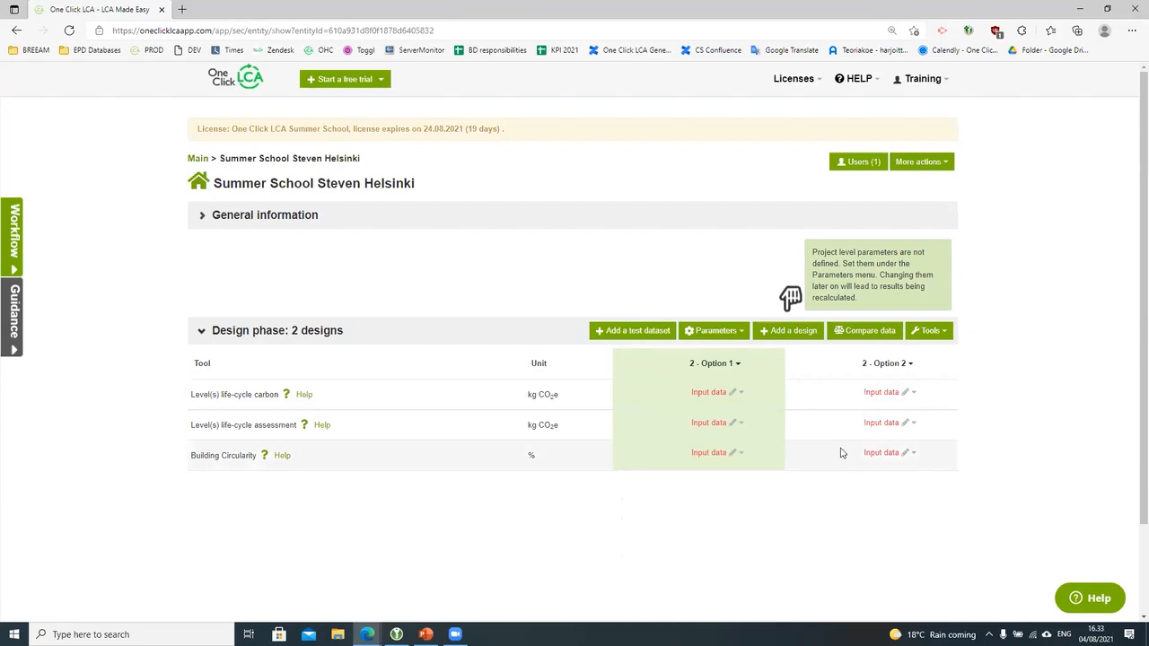
{"action": "left_click", "coordinate": [718, 394]}
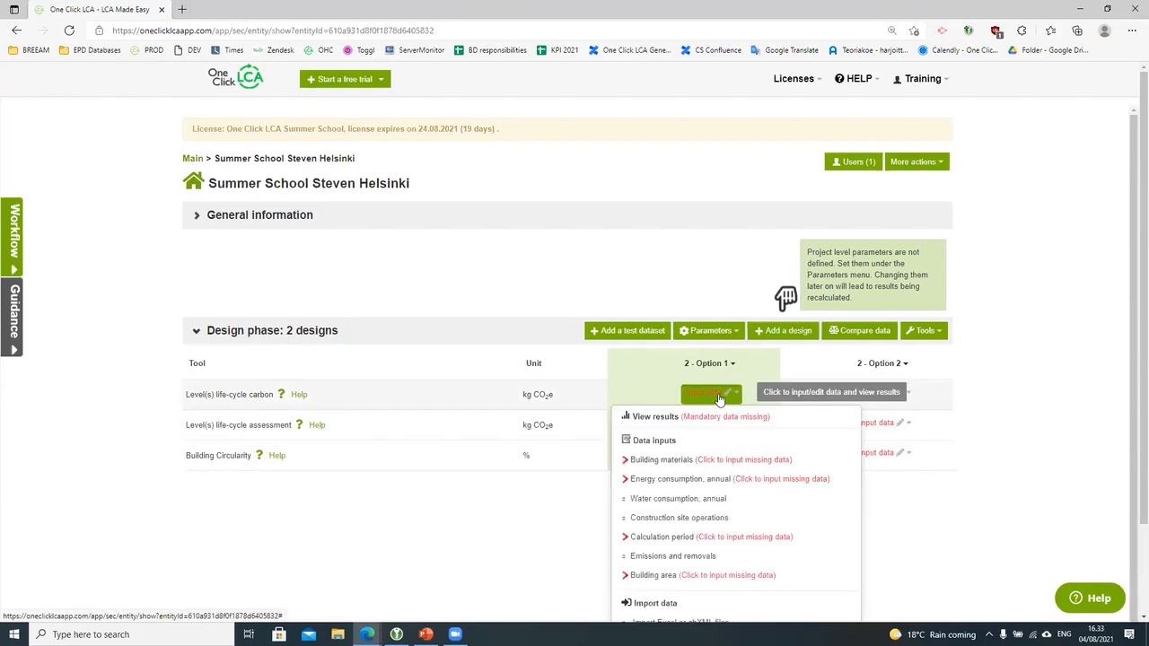
Step: Open Option 1's Building materials form and scroll through sections 1–6 and back to the top
{"action": "left_click", "coordinate": [678, 463]}
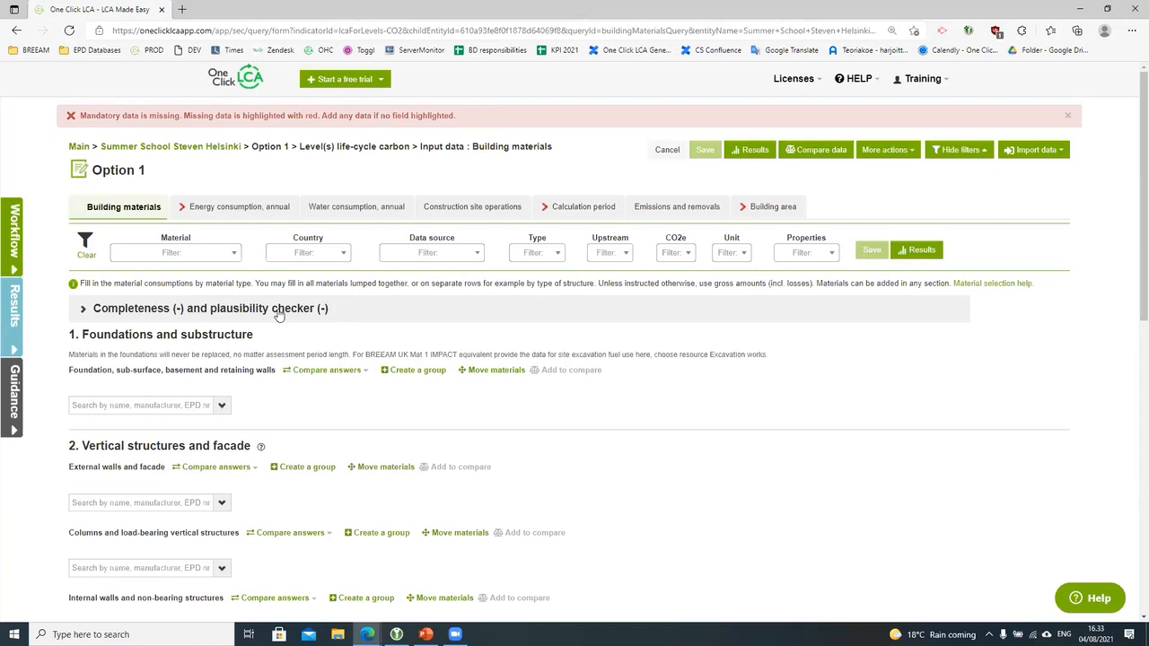
{"action": "scroll", "coordinate": [279, 314], "scroll_direction": "down", "scroll_amount": 1}
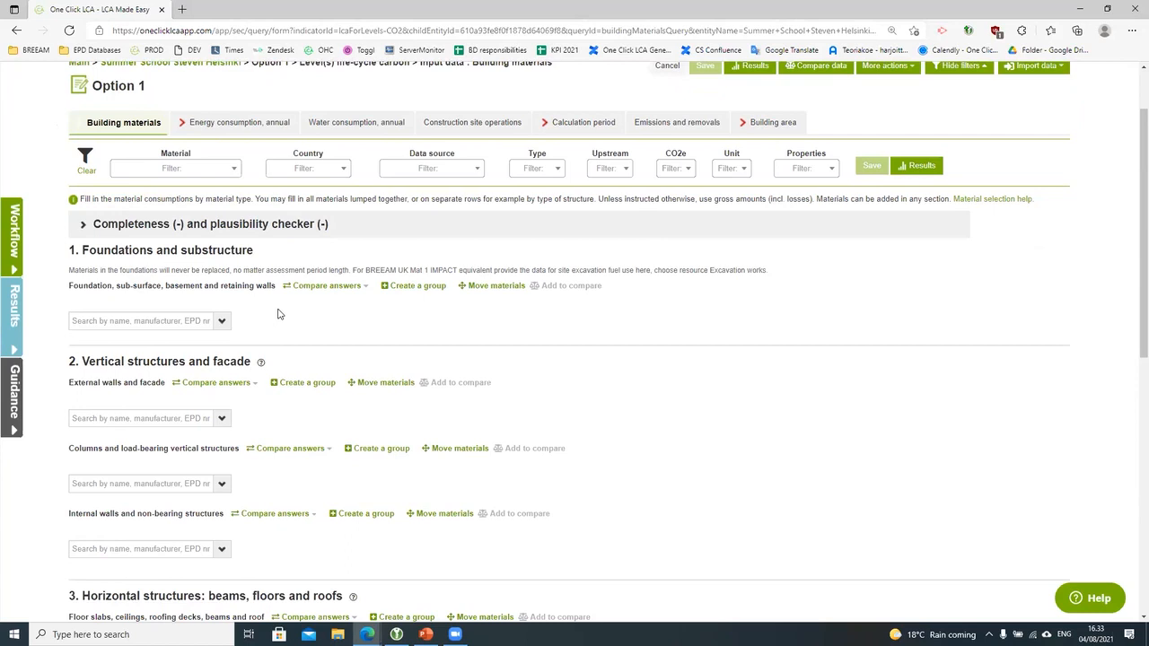
{"action": "scroll", "coordinate": [278, 314], "scroll_direction": "down", "scroll_amount": 2}
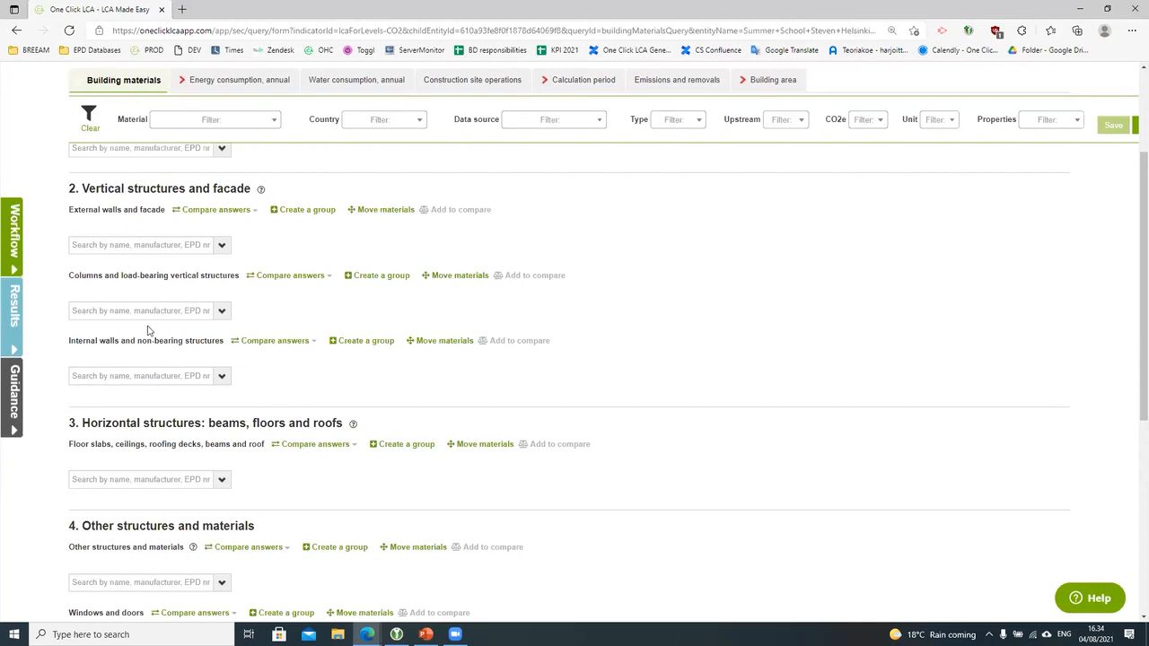
{"action": "scroll", "coordinate": [149, 331], "scroll_direction": "down", "scroll_amount": 2}
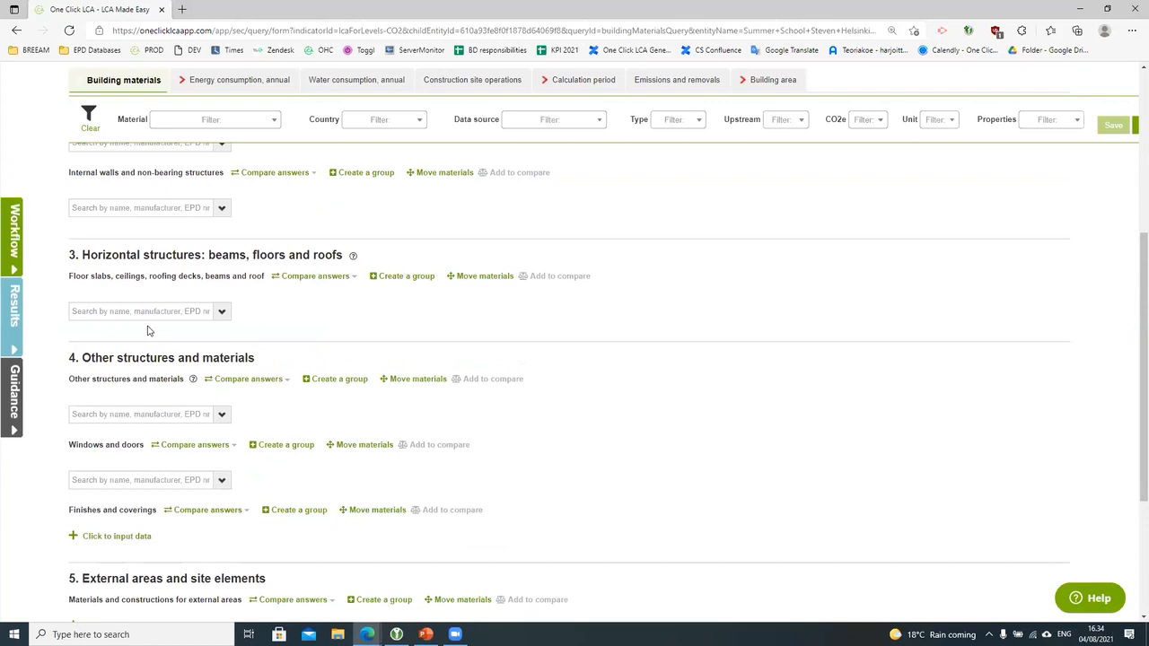
{"action": "scroll", "coordinate": [148, 331], "scroll_direction": "down", "scroll_amount": 1}
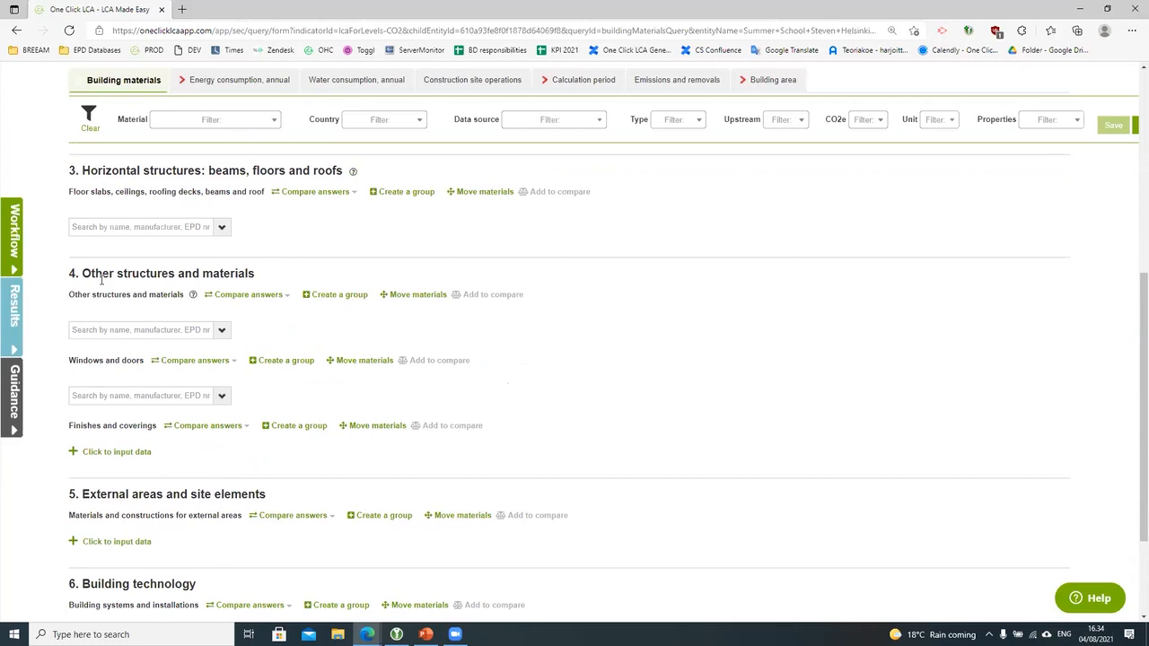
{"action": "scroll", "coordinate": [102, 279], "scroll_direction": "down", "scroll_amount": 2}
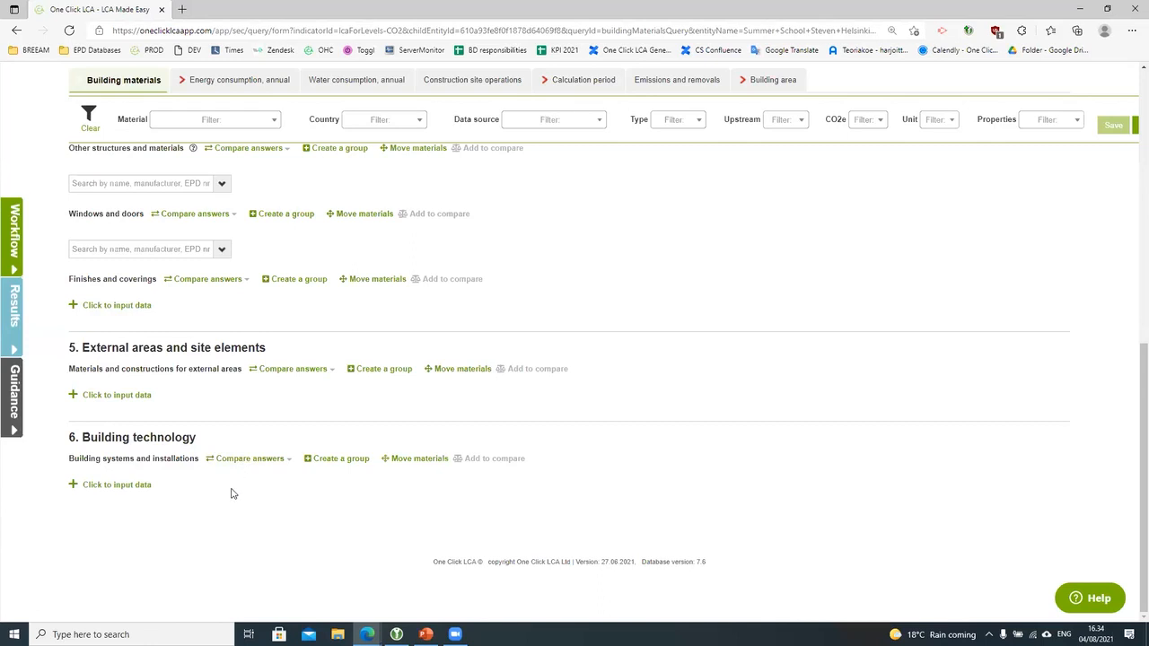
{"action": "scroll", "coordinate": [259, 443], "scroll_direction": "up", "scroll_amount": 10}
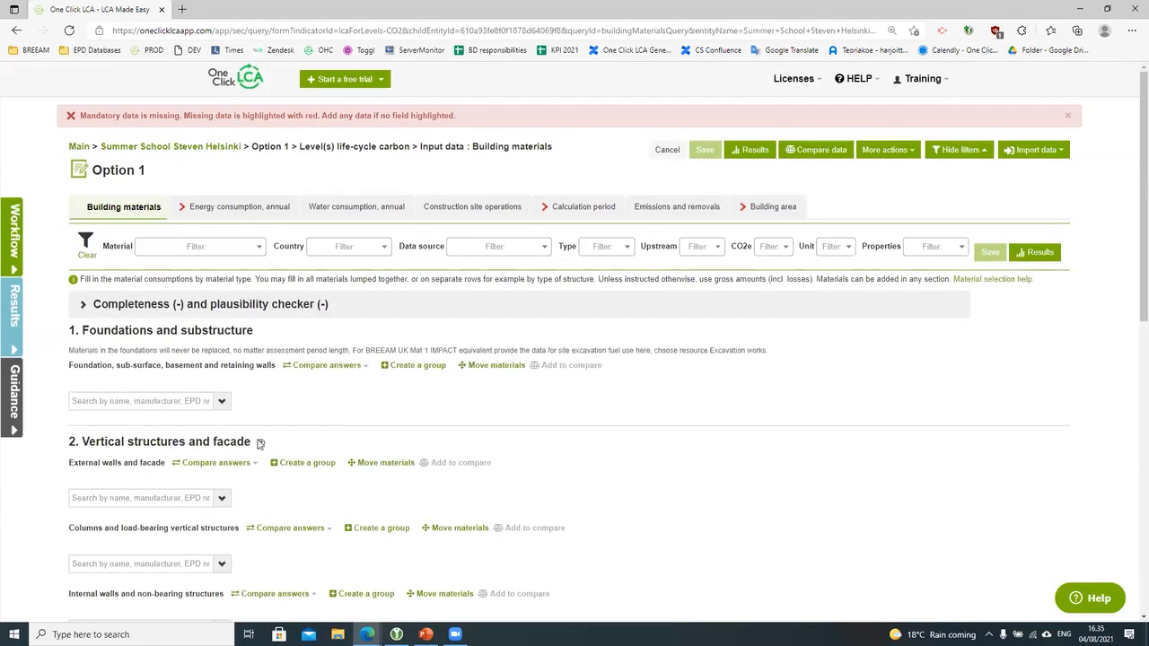
Step: Search the foundations materials for 'concrete' and close the category list
{"action": "left_click", "coordinate": [146, 404]}
{"action": "type", "text": "concrete"}
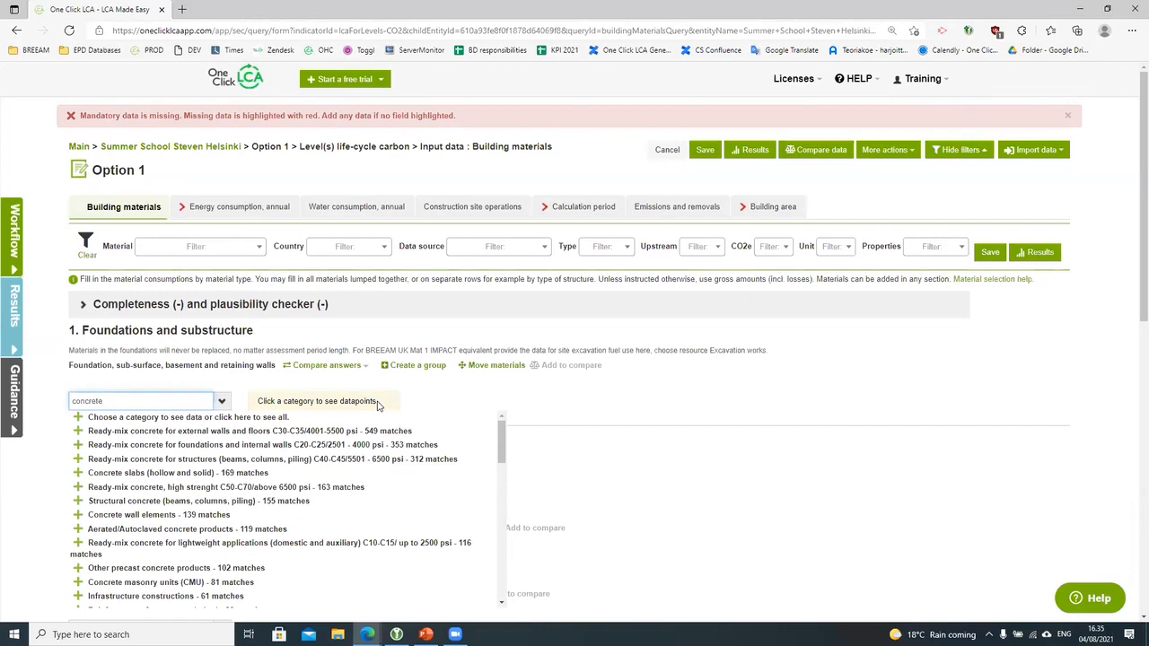
{"action": "left_click", "coordinate": [581, 408]}
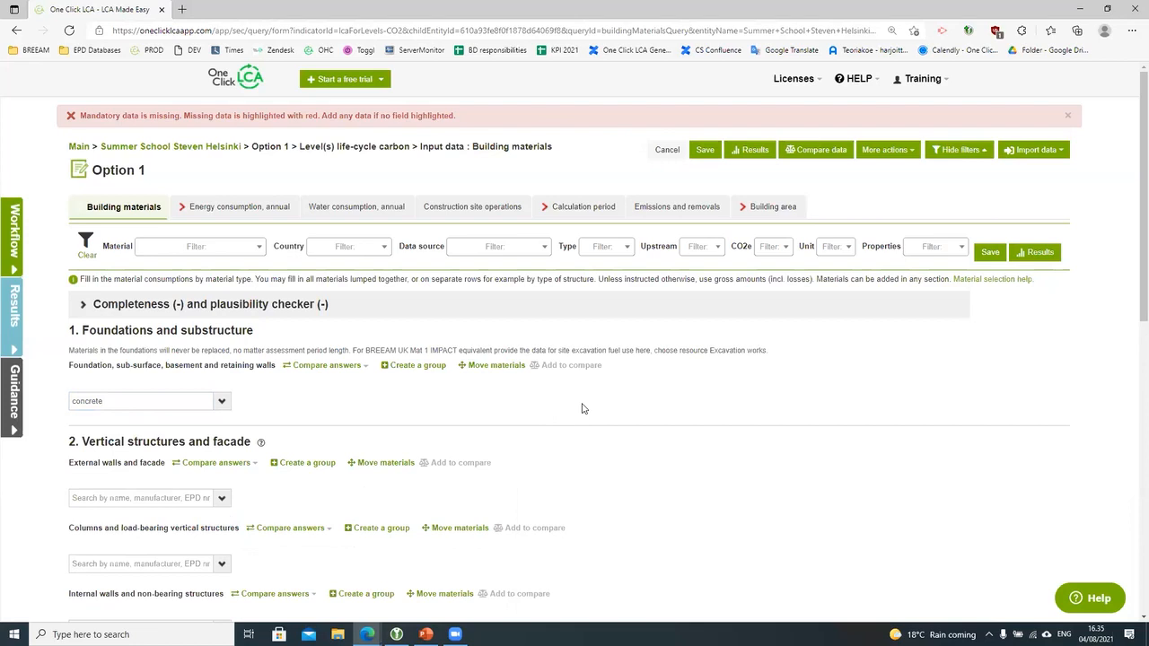
Step: Search 'Hansom' to find Hanson's ready-mix foundations datapoint and open its EPD document
{"action": "left_click", "coordinate": [175, 402]}
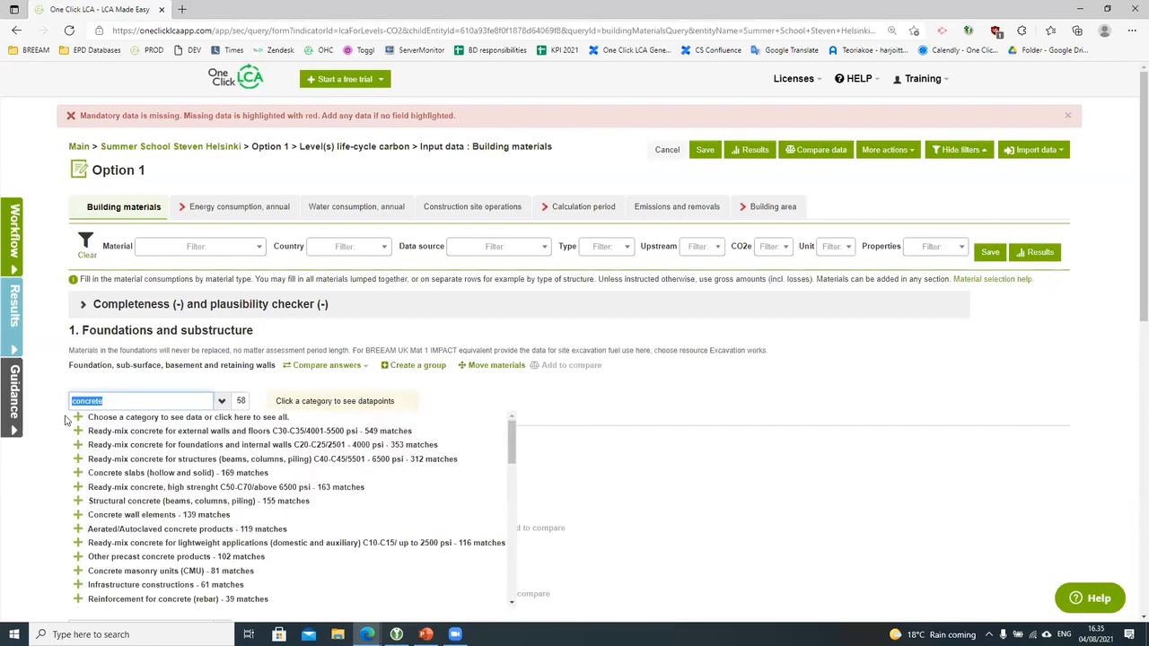
{"action": "type", "text": "Hansom"}
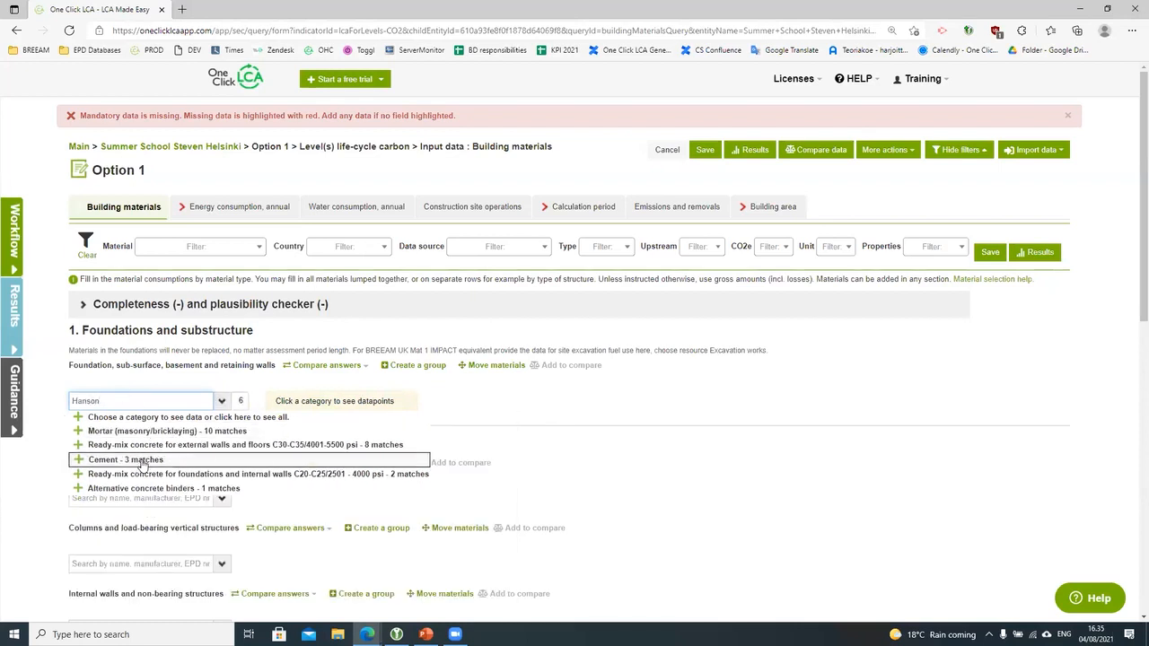
{"action": "left_click", "coordinate": [143, 475]}
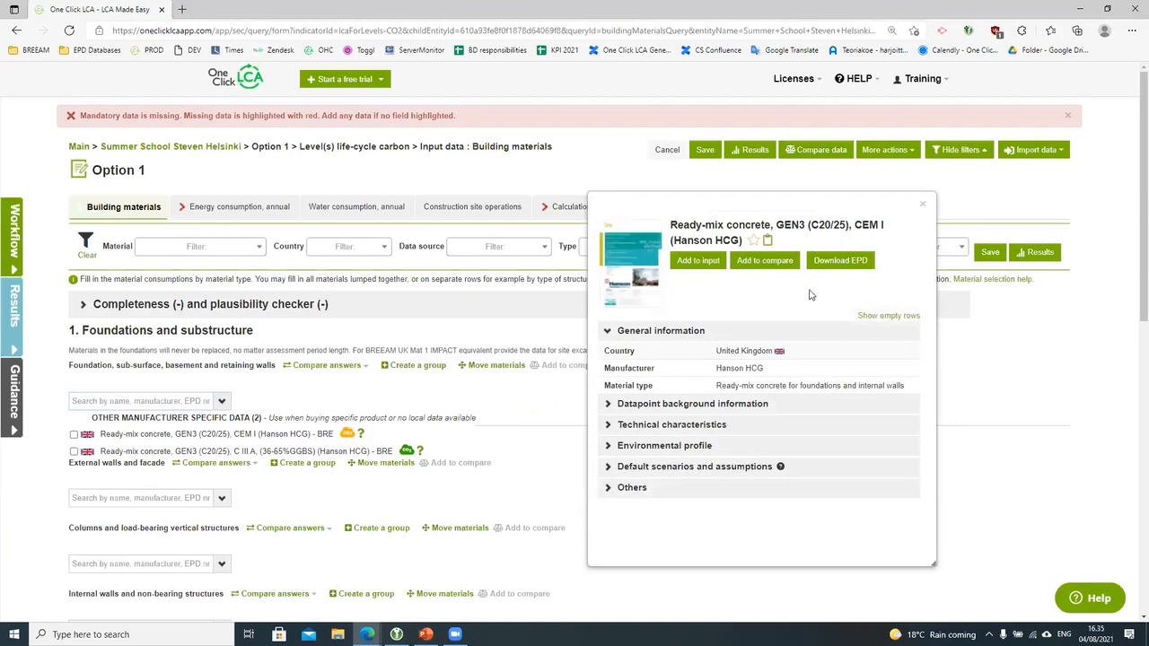
{"action": "left_click", "coordinate": [718, 406]}
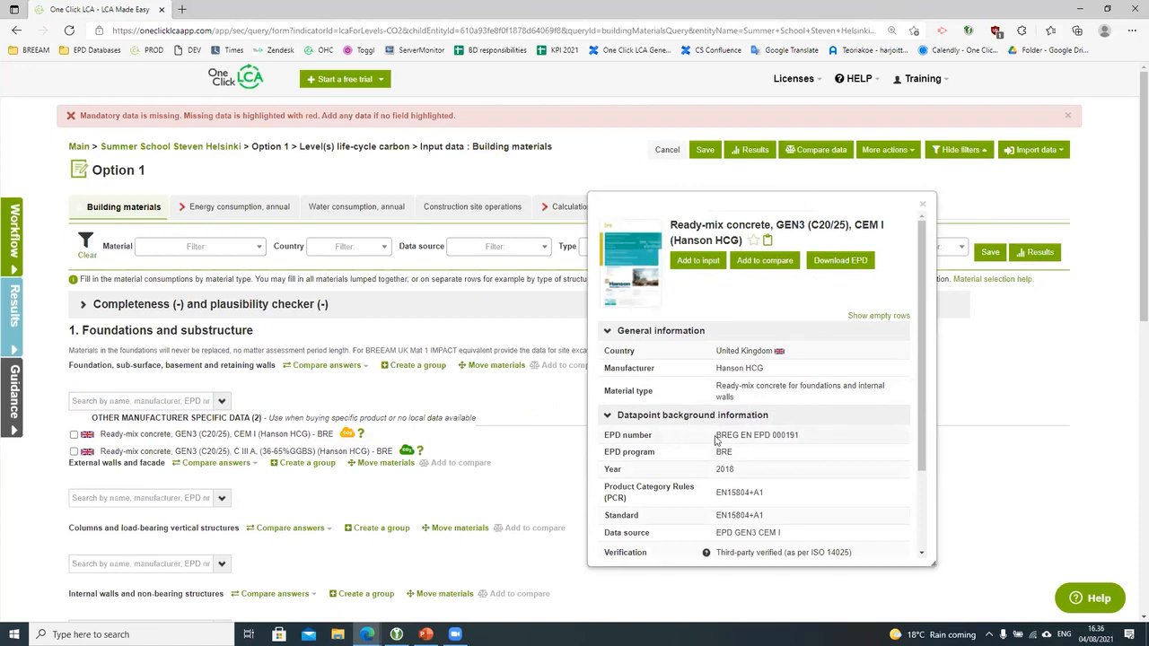
{"action": "left_click", "coordinate": [813, 262]}
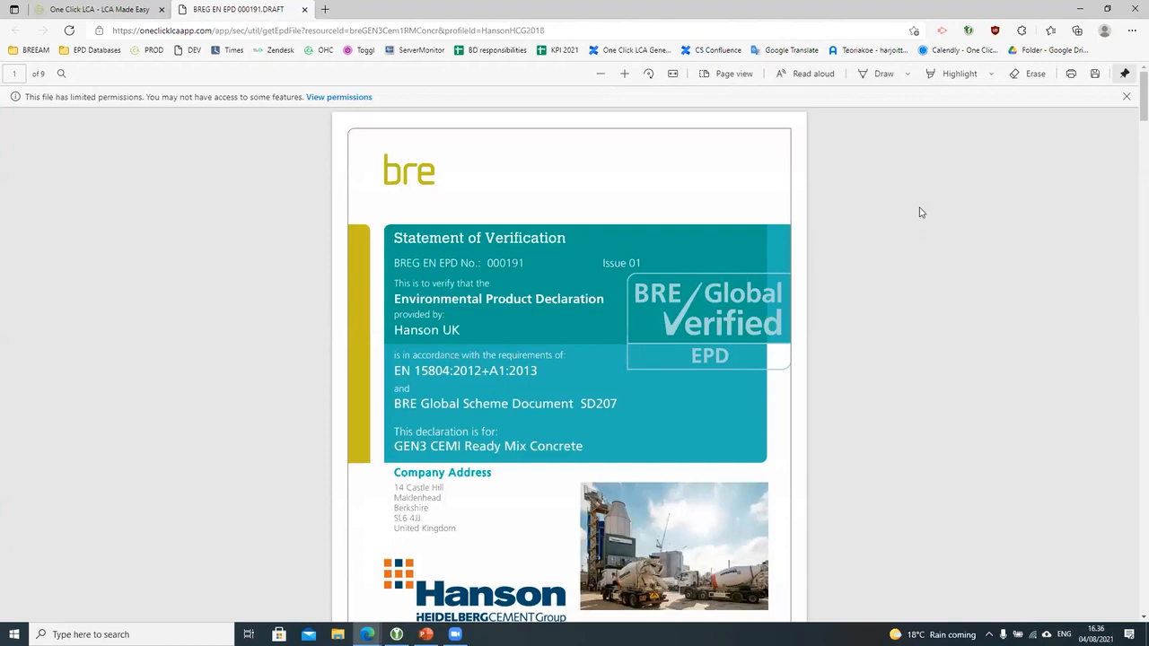
Step: Select EPD number 000191 in the PDF, close the datapoint popup and paste into the foundations search
{"action": "double_click", "coordinate": [501, 262]}
{"action": "left_click", "coordinate": [111, 5]}
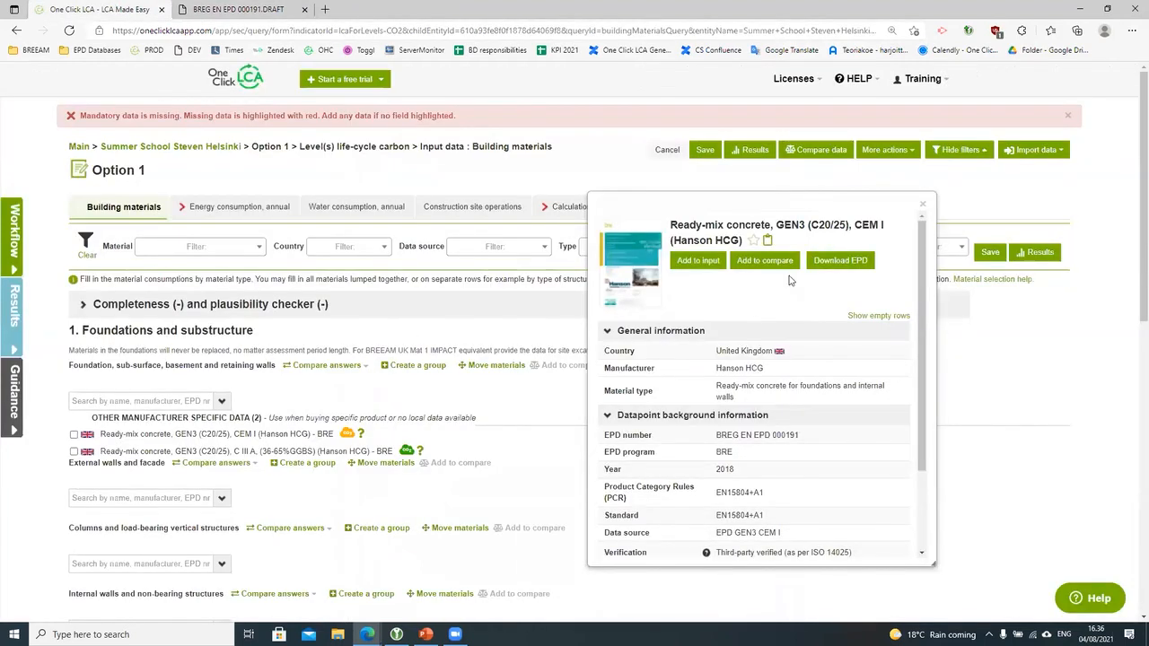
{"action": "left_click", "coordinate": [923, 205]}
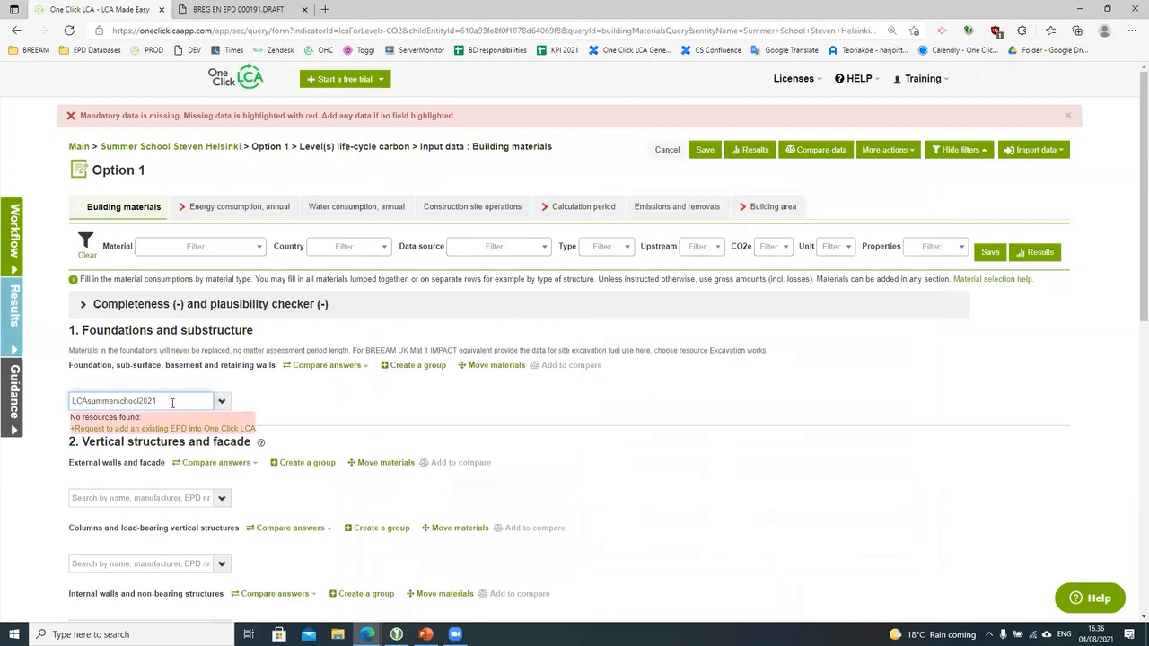
Step: Return to the PDF and copy EPD number 000191 again
{"action": "left_click", "coordinate": [218, 6]}
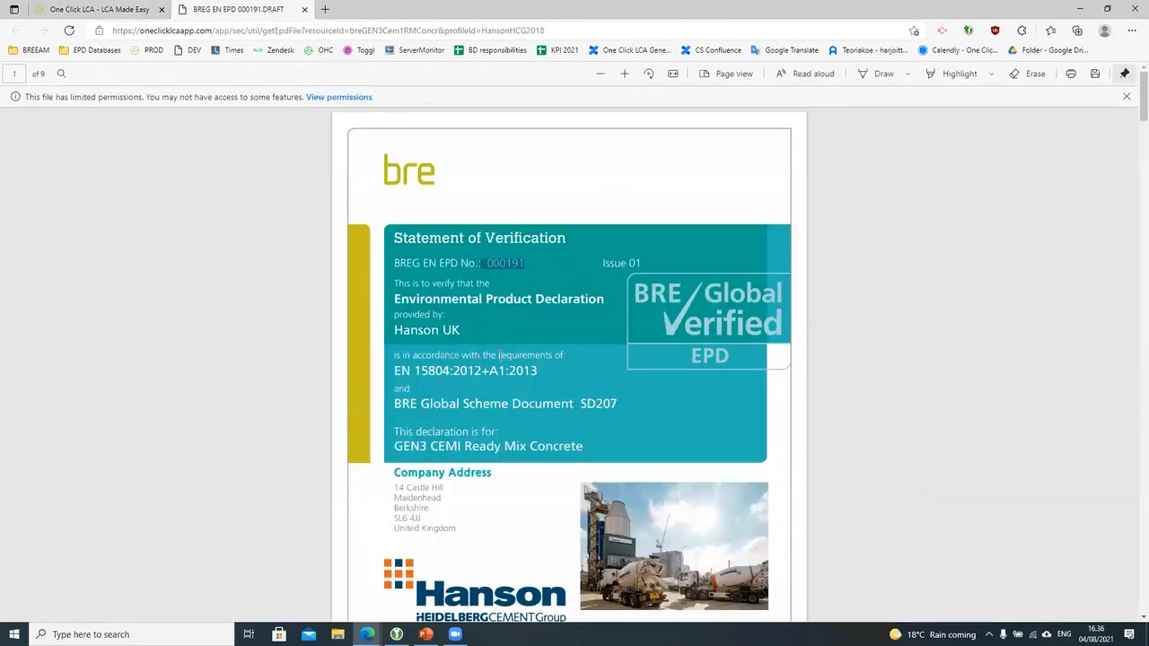
{"action": "left_click", "coordinate": [493, 264]}
{"action": "double_click", "coordinate": [492, 263]}
{"action": "key", "text": "ctrl+c"}
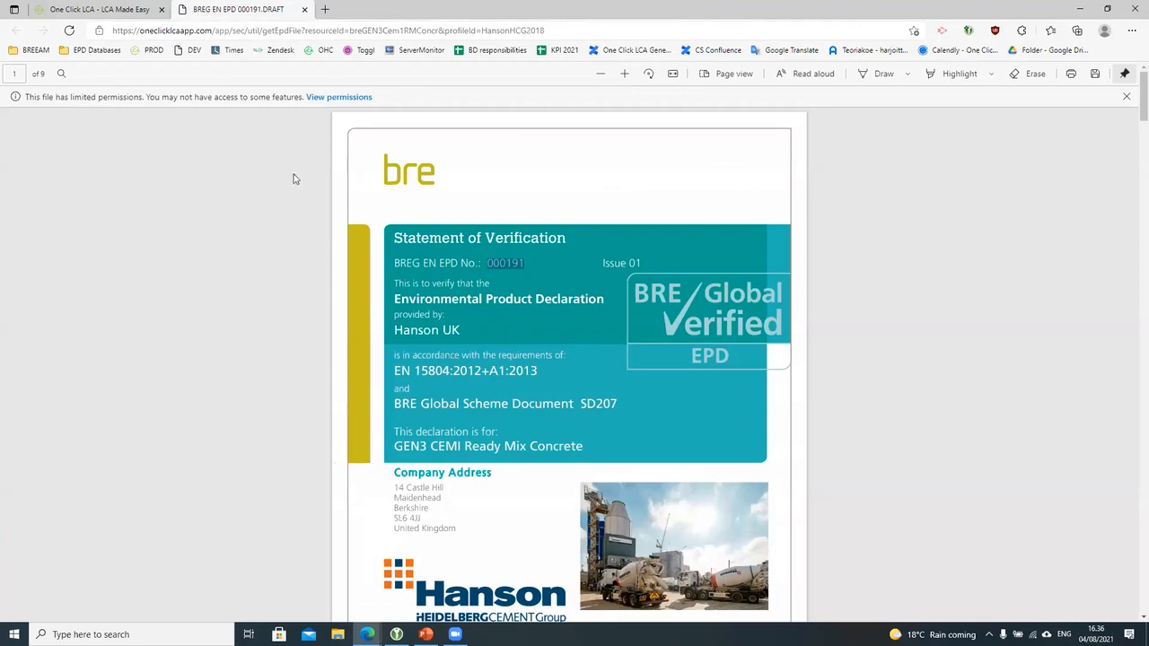
Step: Enter 000191 in the foundations search to list the matching Hanson datapoint
{"action": "left_click", "coordinate": [69, 6]}
{"action": "left_click", "coordinate": [95, 395]}
{"action": "key", "text": "ctrl+v"}
{"action": "key", "text": "ctrl+z"}
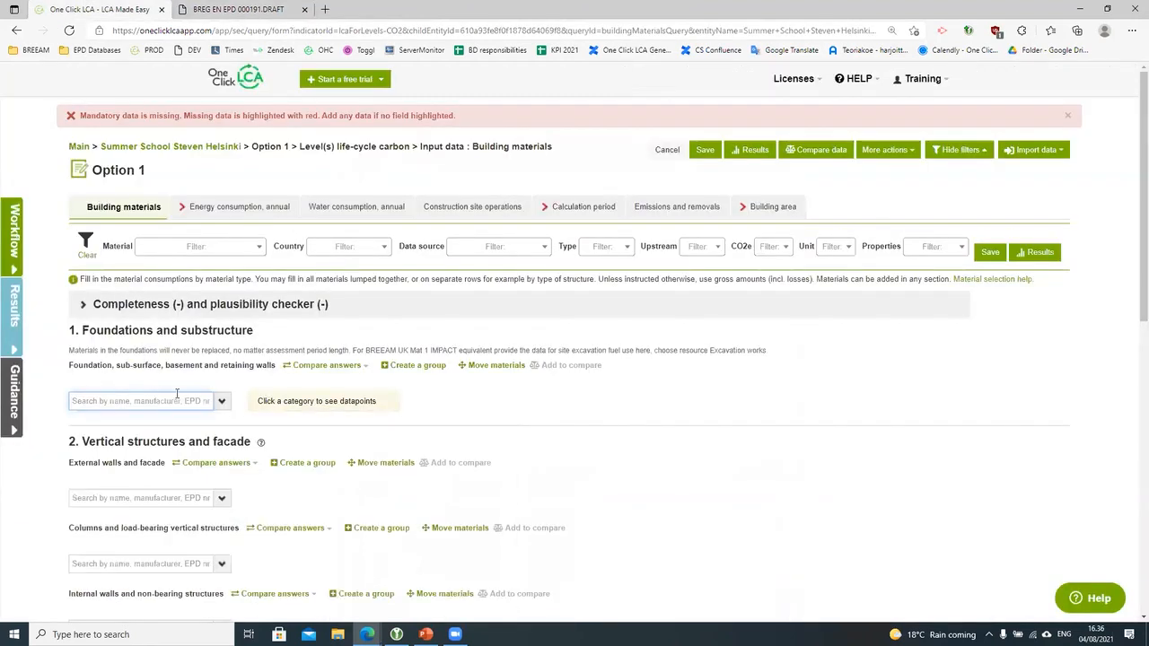
{"action": "type", "text": "00191"}
{"action": "key", "text": "BackSpace"}
{"action": "key", "text": "BackSpace"}
{"action": "type", "text": "0191"}
{"action": "left_click", "coordinate": [219, 420]}
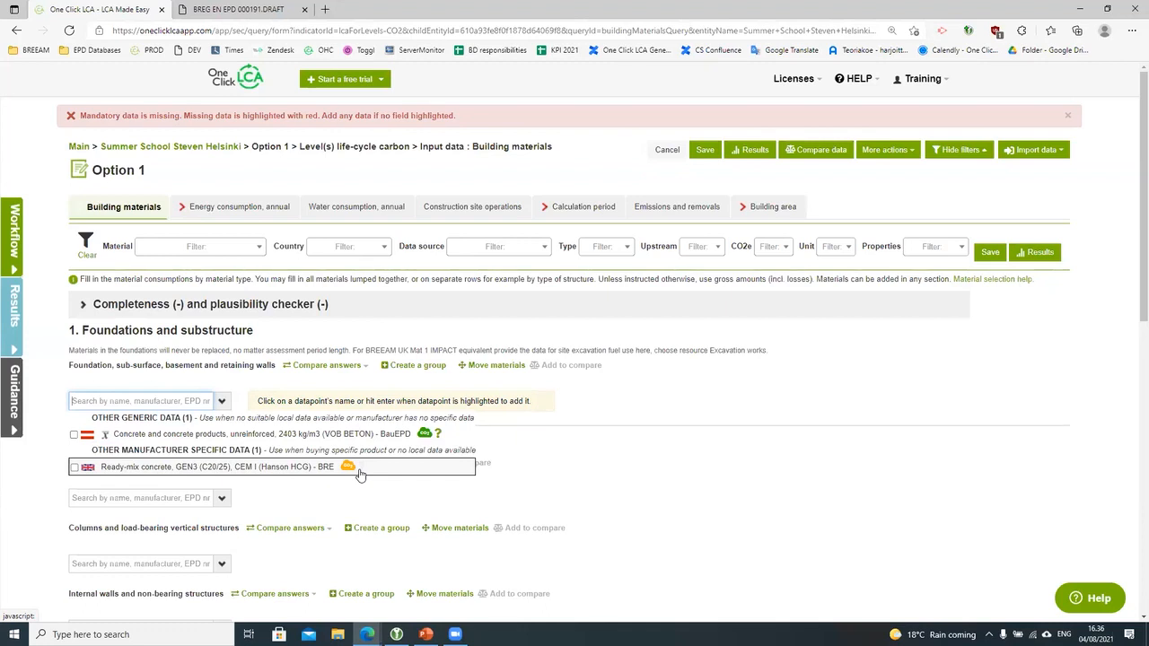
Step: Dismiss the EPD 000191 search results, leaving the foundations section without material rows
{"action": "left_click", "coordinate": [642, 479]}
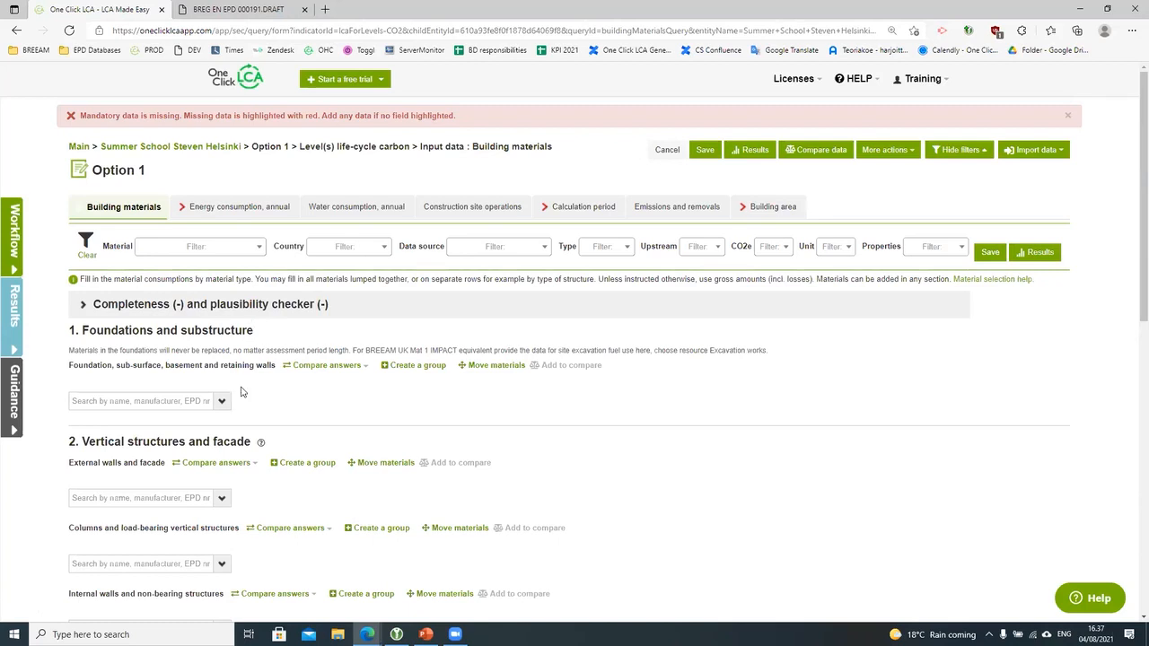
Step: Open Option 1's annual energy consumption page and browse the grid electricity datapoints without picking one
{"action": "left_click", "coordinate": [230, 208]}
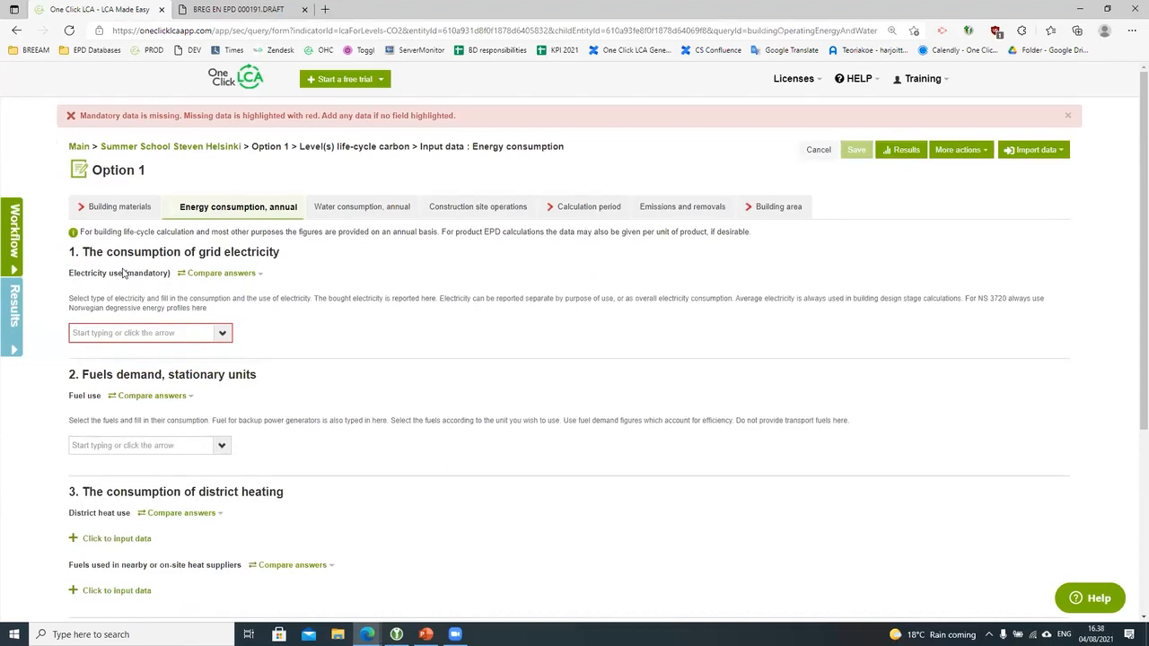
{"action": "left_click", "coordinate": [223, 335]}
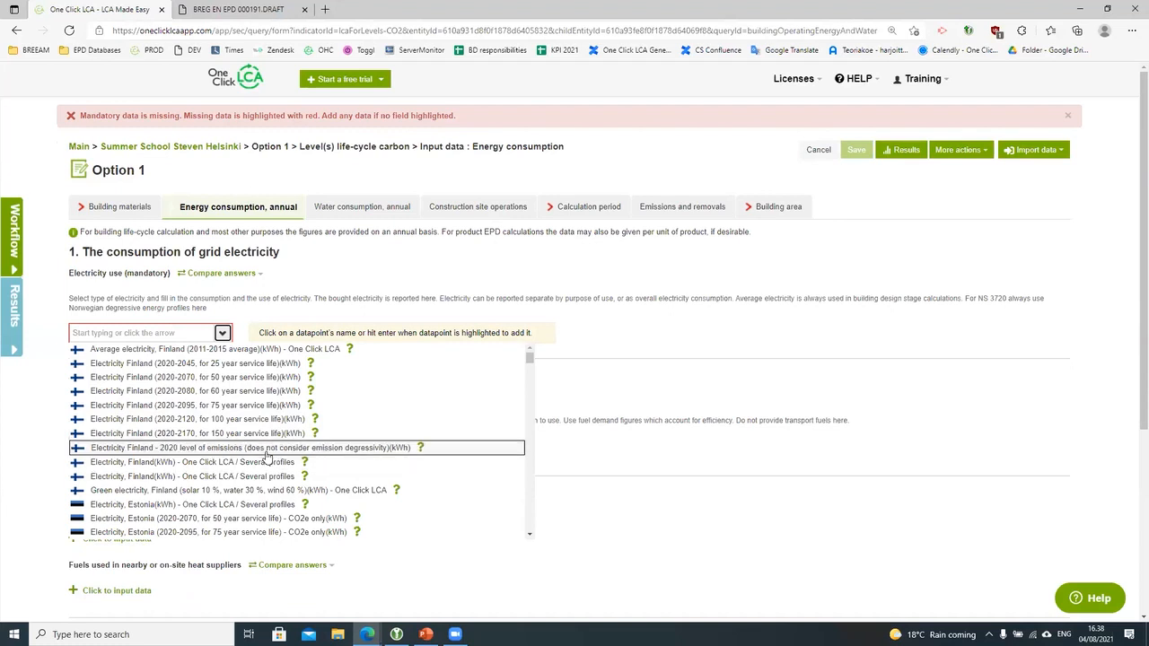
{"action": "scroll", "coordinate": [267, 456], "scroll_direction": "down", "scroll_amount": 10}
{"action": "scroll", "coordinate": [267, 456], "scroll_direction": "down", "scroll_amount": 10}
{"action": "scroll", "coordinate": [267, 456], "scroll_direction": "down", "scroll_amount": 10}
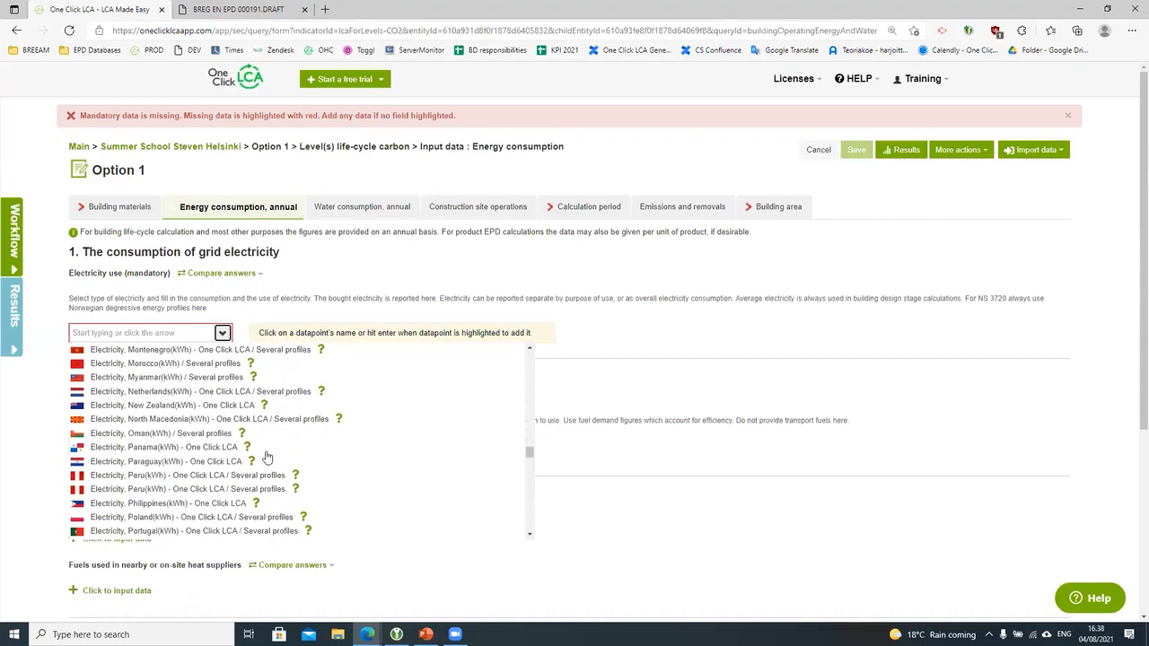
{"action": "scroll", "coordinate": [266, 456], "scroll_direction": "down", "scroll_amount": 1}
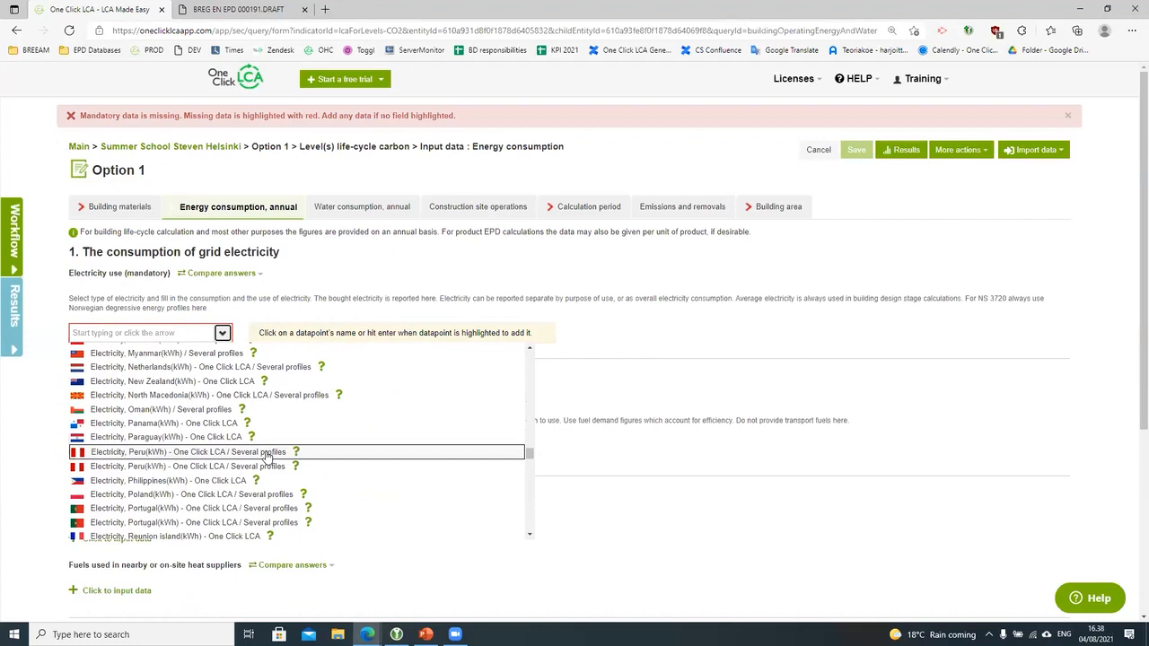
{"action": "scroll", "coordinate": [266, 456], "scroll_direction": "down", "scroll_amount": 3}
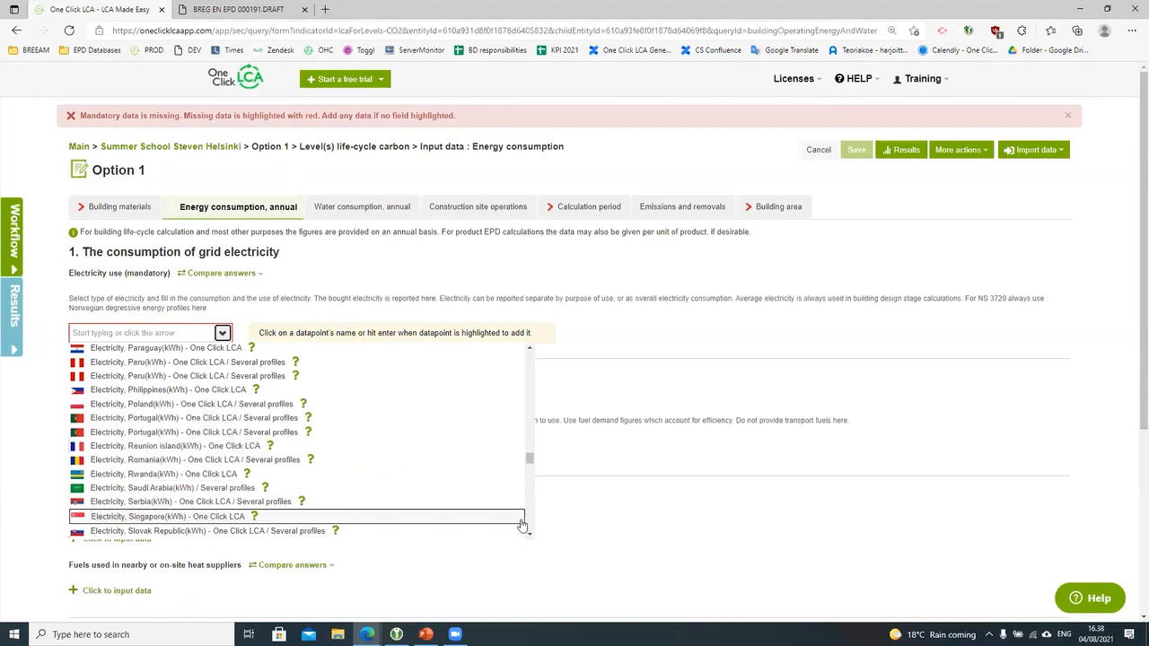
{"action": "scroll", "coordinate": [531, 466], "scroll_direction": "down", "scroll_amount": 5}
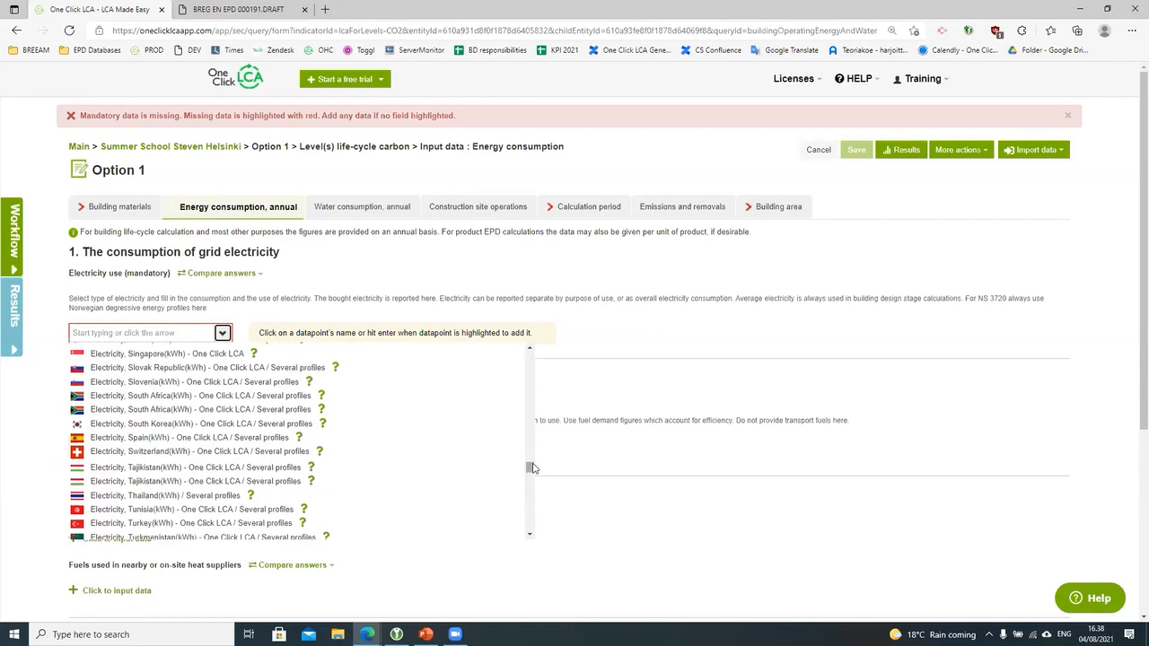
{"action": "left_click_drag", "start_coordinate": [529, 453], "coordinate": [530, 358]}
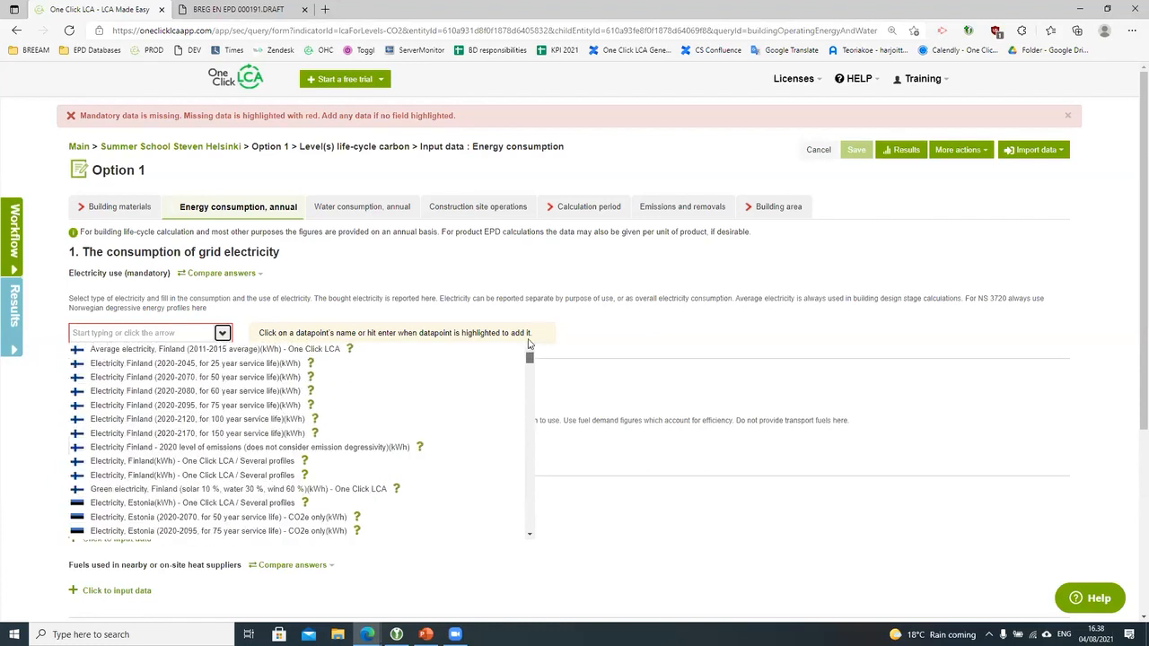
{"action": "left_click", "coordinate": [657, 385]}
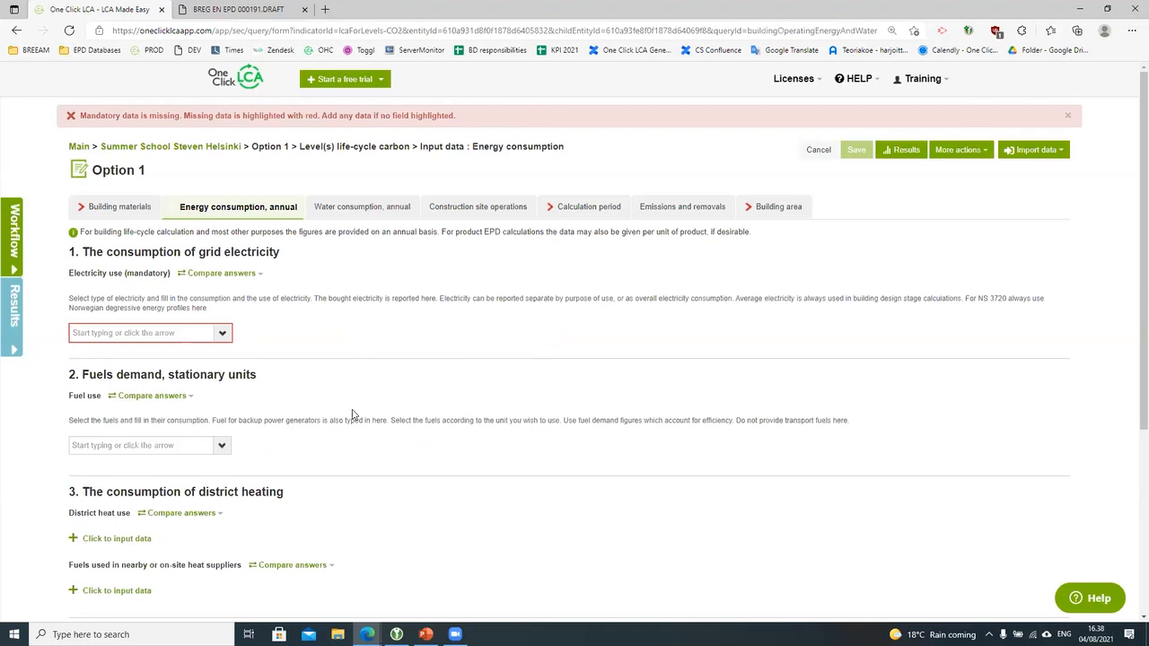
{"action": "scroll", "coordinate": [356, 440], "scroll_direction": "down", "scroll_amount": 1}
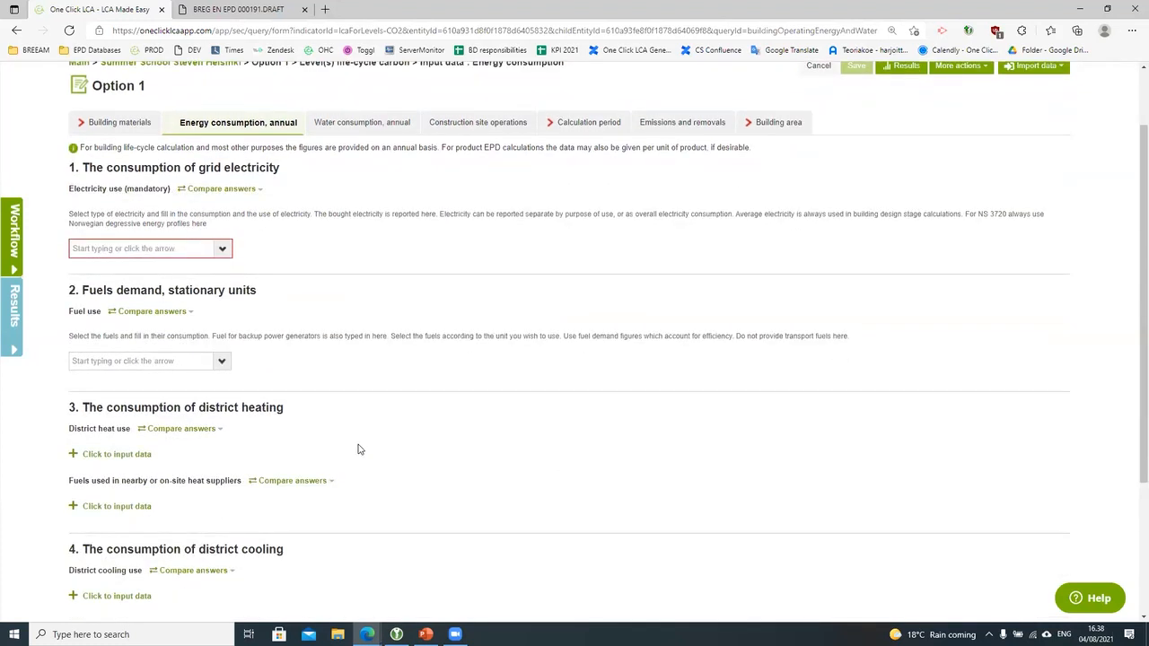
{"action": "left_click", "coordinate": [224, 363]}
{"action": "scroll", "coordinate": [323, 462], "scroll_direction": "down", "scroll_amount": 3}
{"action": "scroll", "coordinate": [323, 467], "scroll_direction": "down", "scroll_amount": 5}
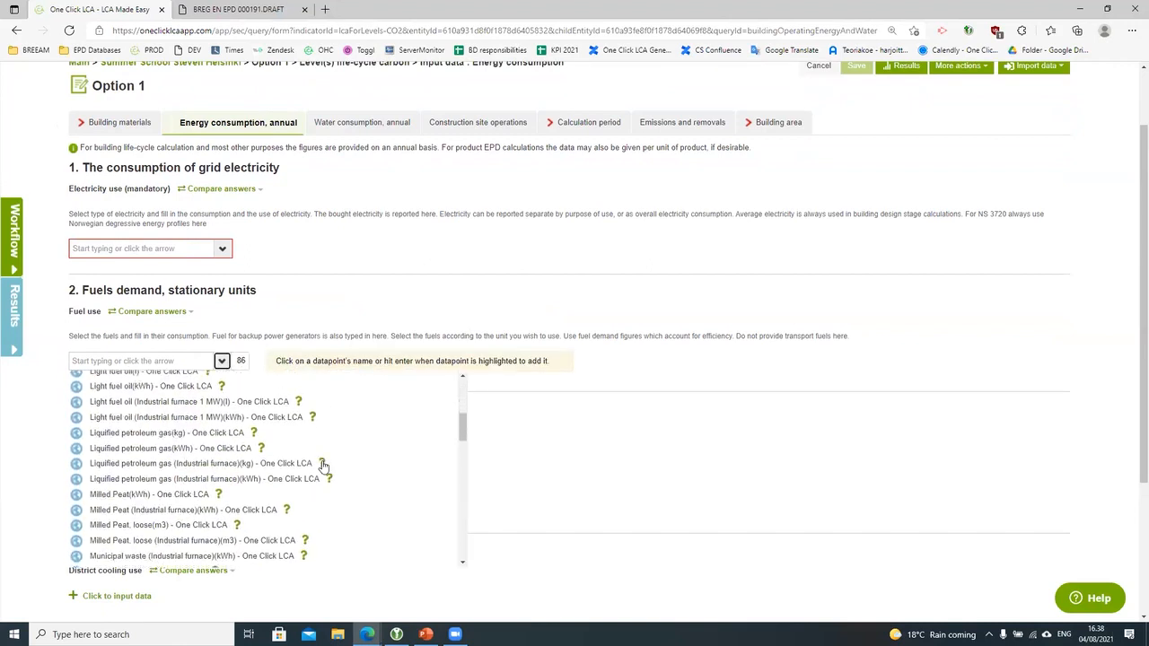
{"action": "scroll", "coordinate": [323, 466], "scroll_direction": "down", "scroll_amount": 5}
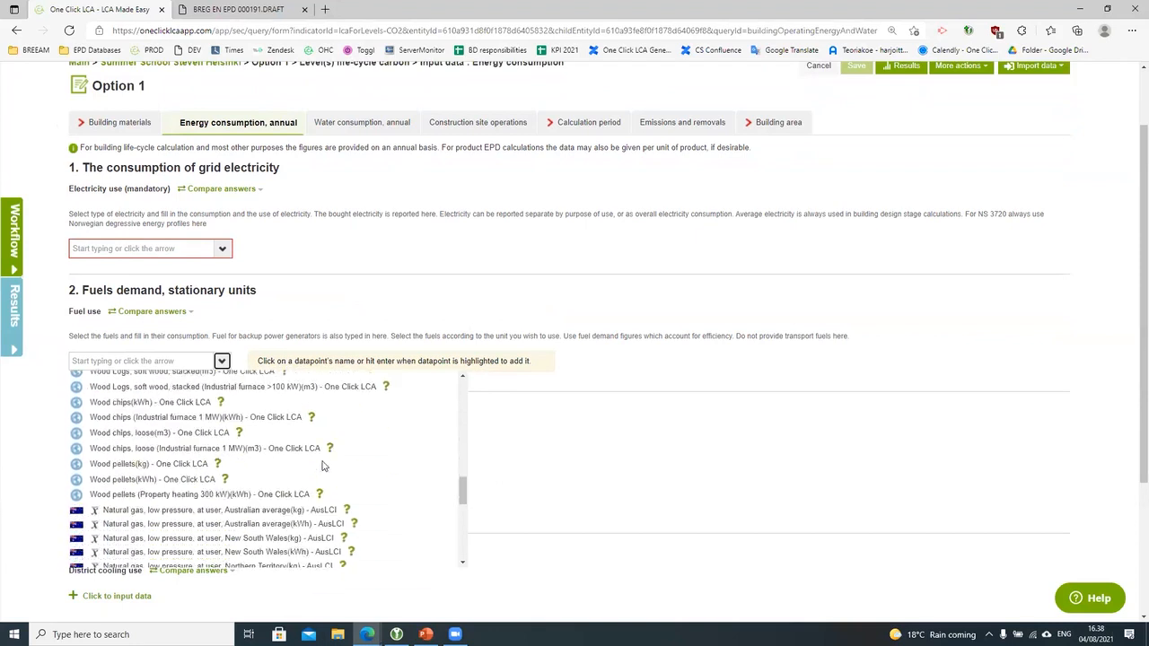
{"action": "left_click", "coordinate": [490, 420]}
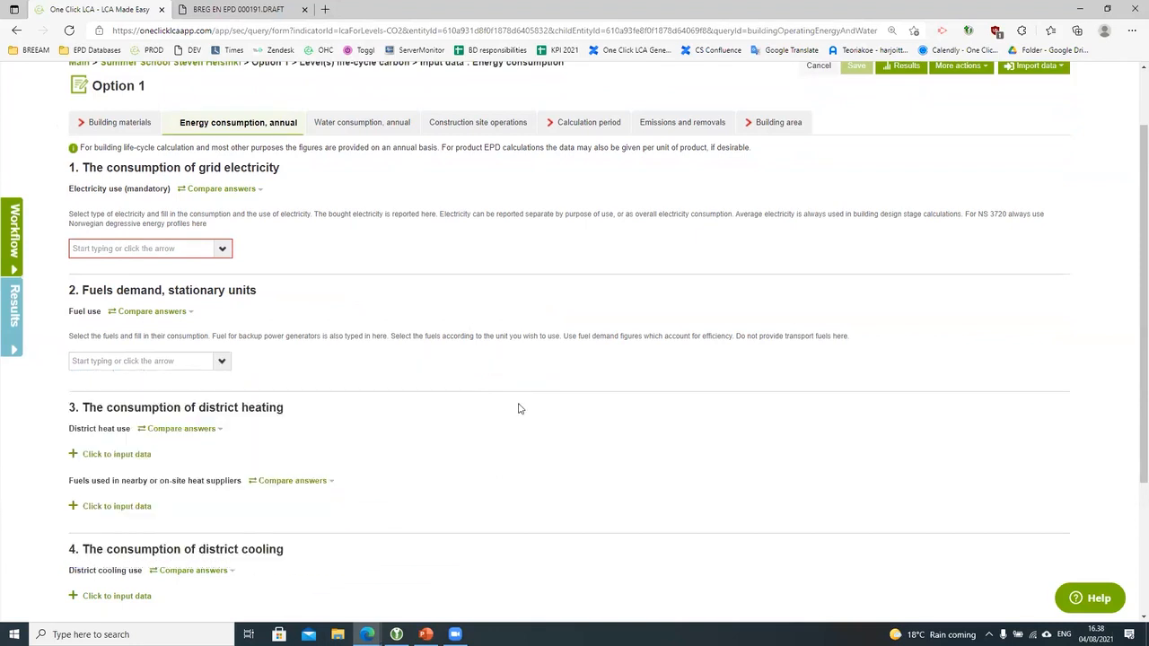
{"action": "scroll", "coordinate": [490, 422], "scroll_direction": "down", "scroll_amount": 2}
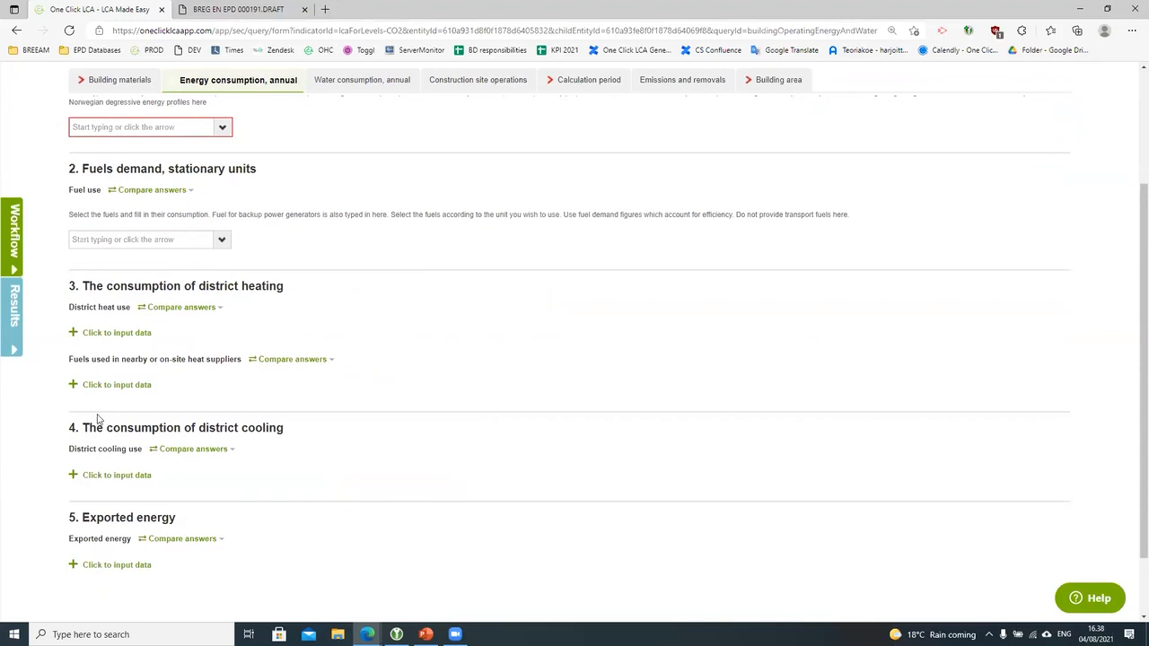
Step: Browse all 381 district heat providers without choosing one, then start a district cooling use input
{"action": "left_click", "coordinate": [131, 333]}
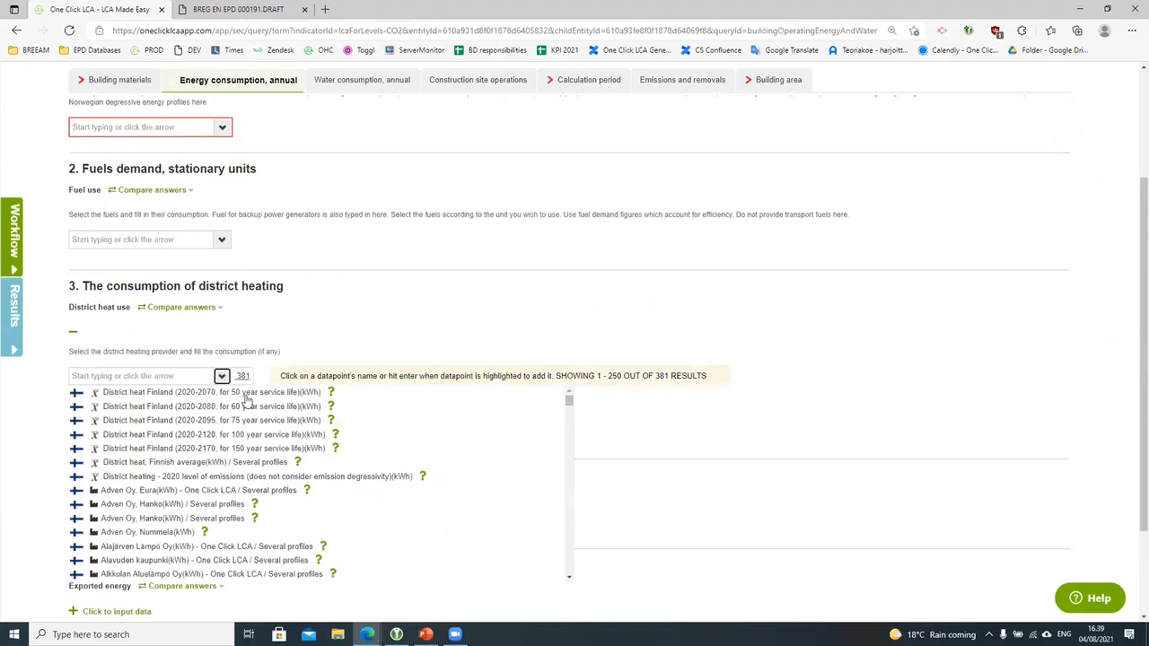
{"action": "scroll", "coordinate": [312, 484], "scroll_direction": "down", "scroll_amount": 5}
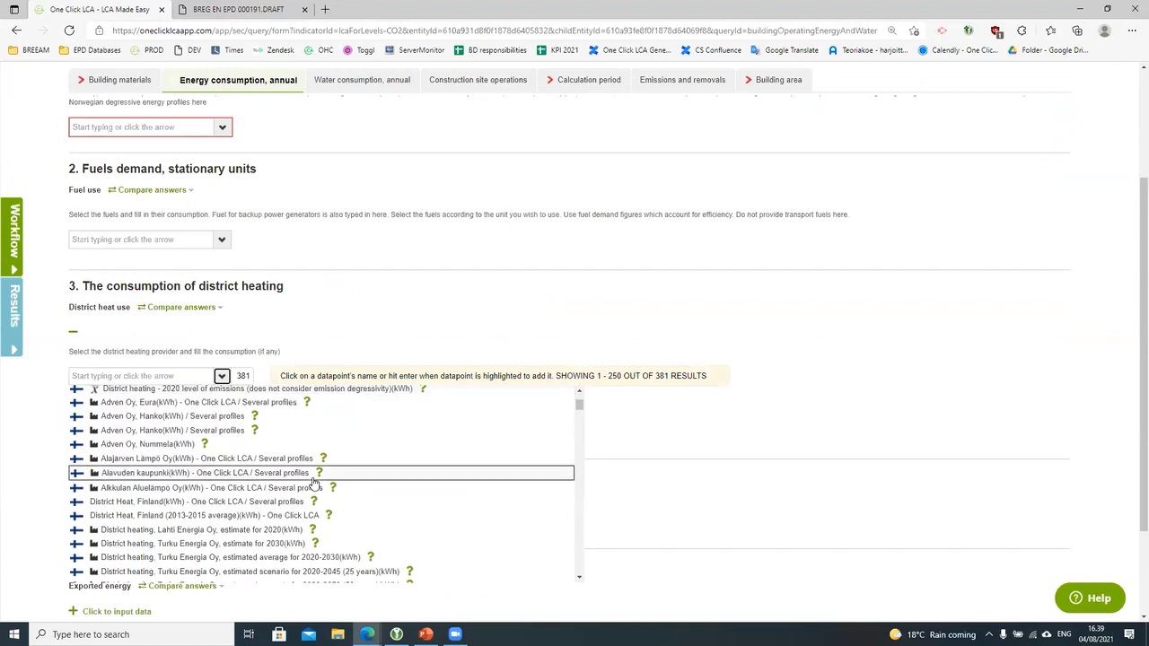
{"action": "scroll", "coordinate": [312, 484], "scroll_direction": "down", "scroll_amount": 6}
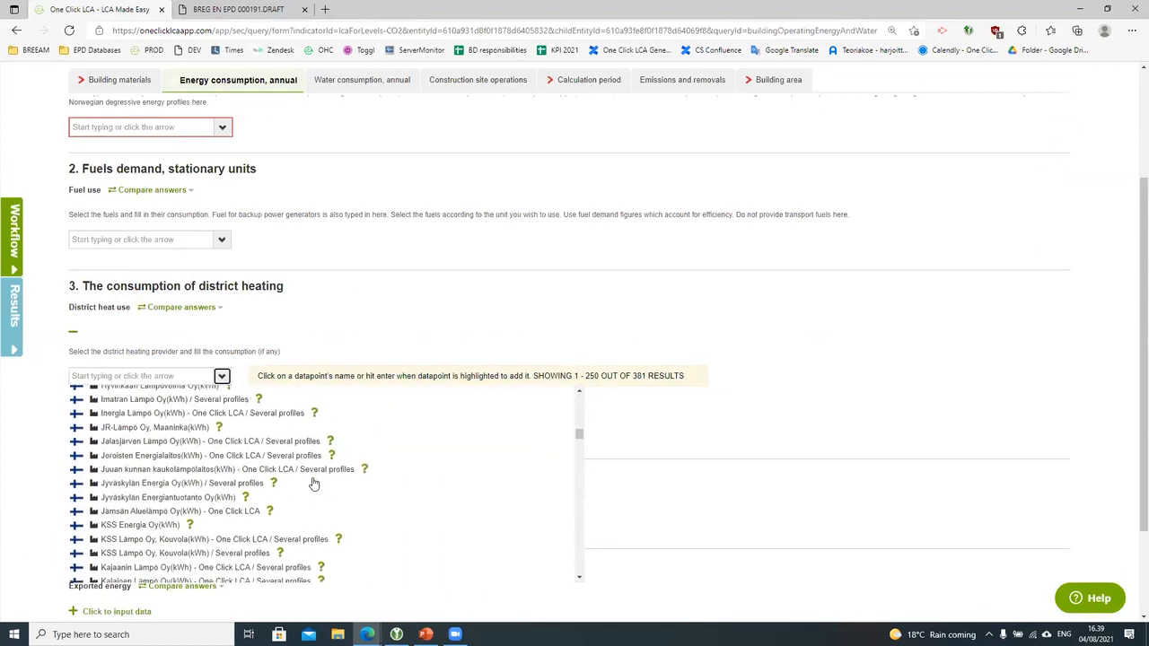
{"action": "scroll", "coordinate": [312, 483], "scroll_direction": "down", "scroll_amount": 10}
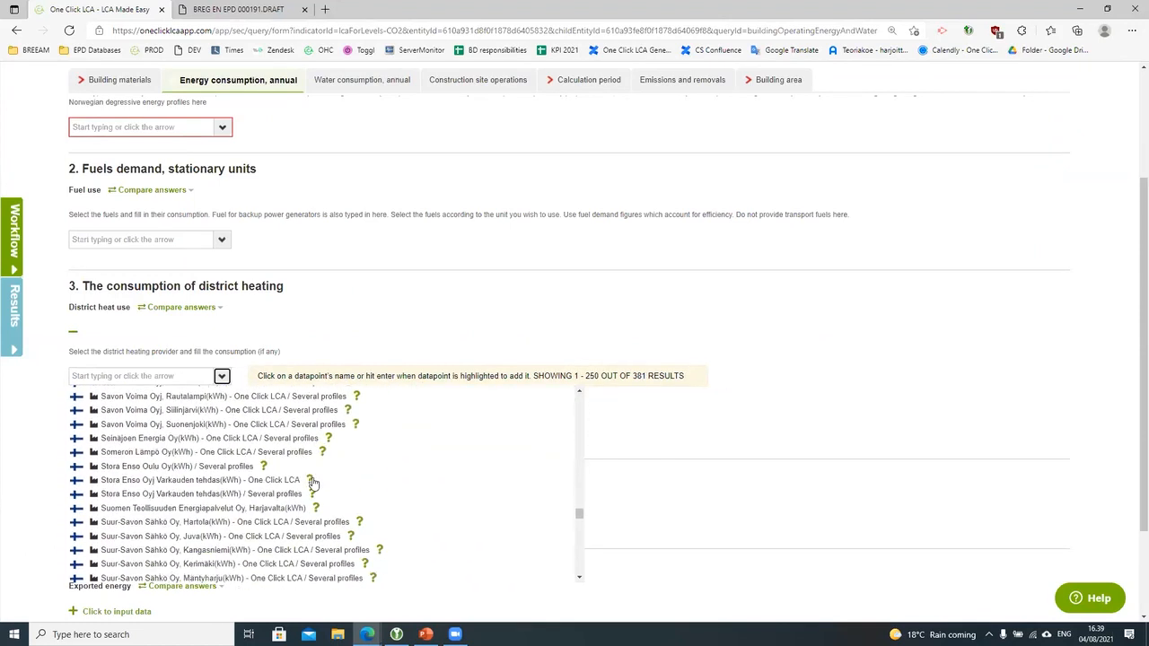
{"action": "scroll", "coordinate": [313, 482], "scroll_direction": "down", "scroll_amount": 8}
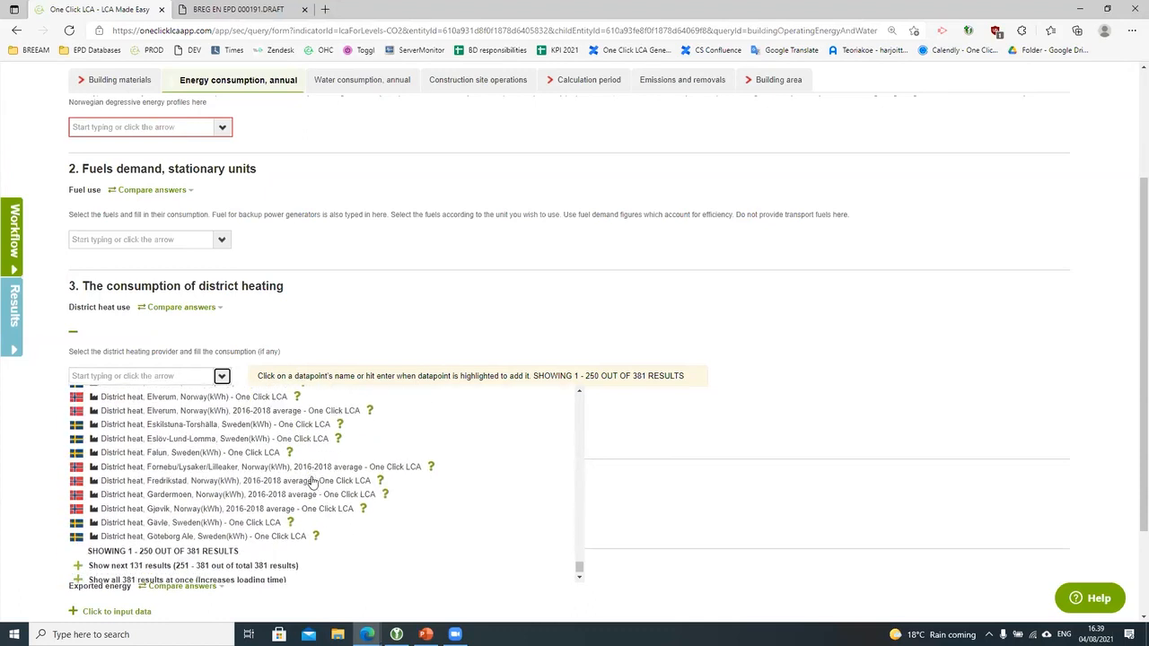
{"action": "left_click", "coordinate": [222, 563]}
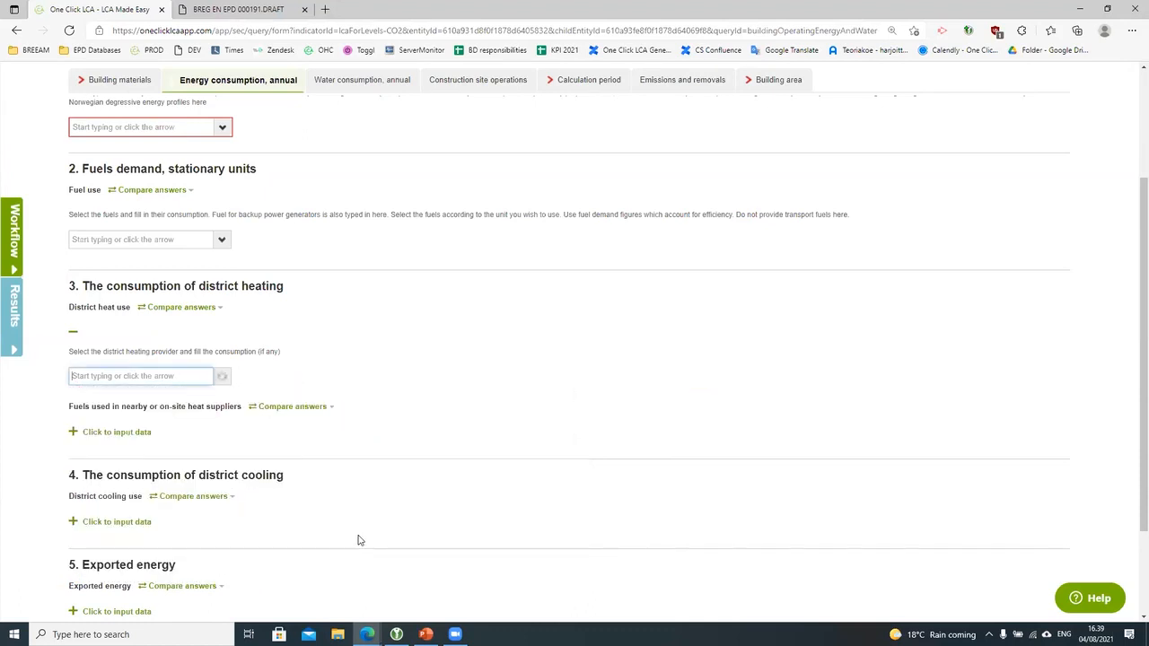
{"action": "scroll", "coordinate": [377, 524], "scroll_direction": "down", "scroll_amount": 12}
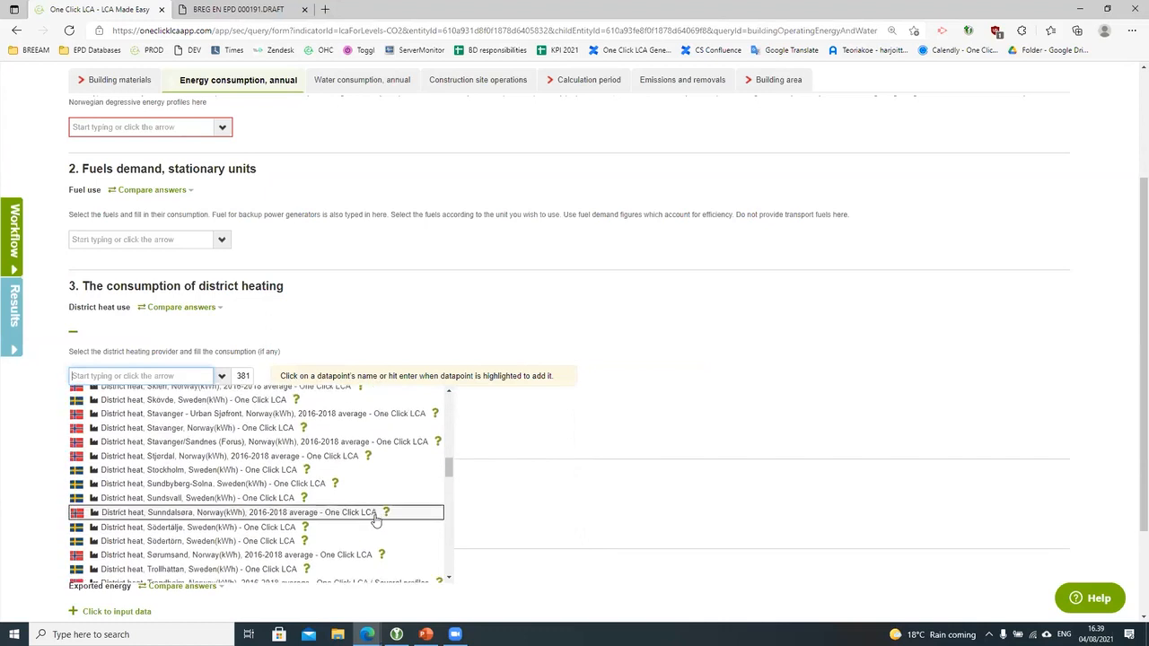
{"action": "scroll", "coordinate": [376, 521], "scroll_direction": "down", "scroll_amount": 8}
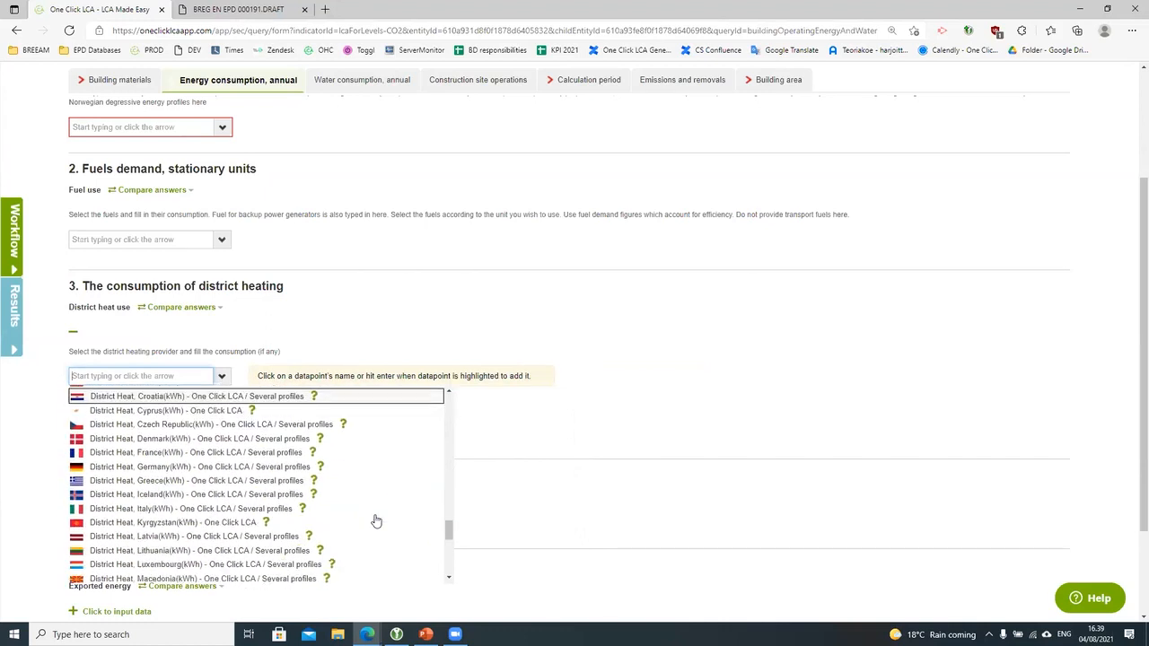
{"action": "scroll", "coordinate": [377, 519], "scroll_direction": "down", "scroll_amount": 3}
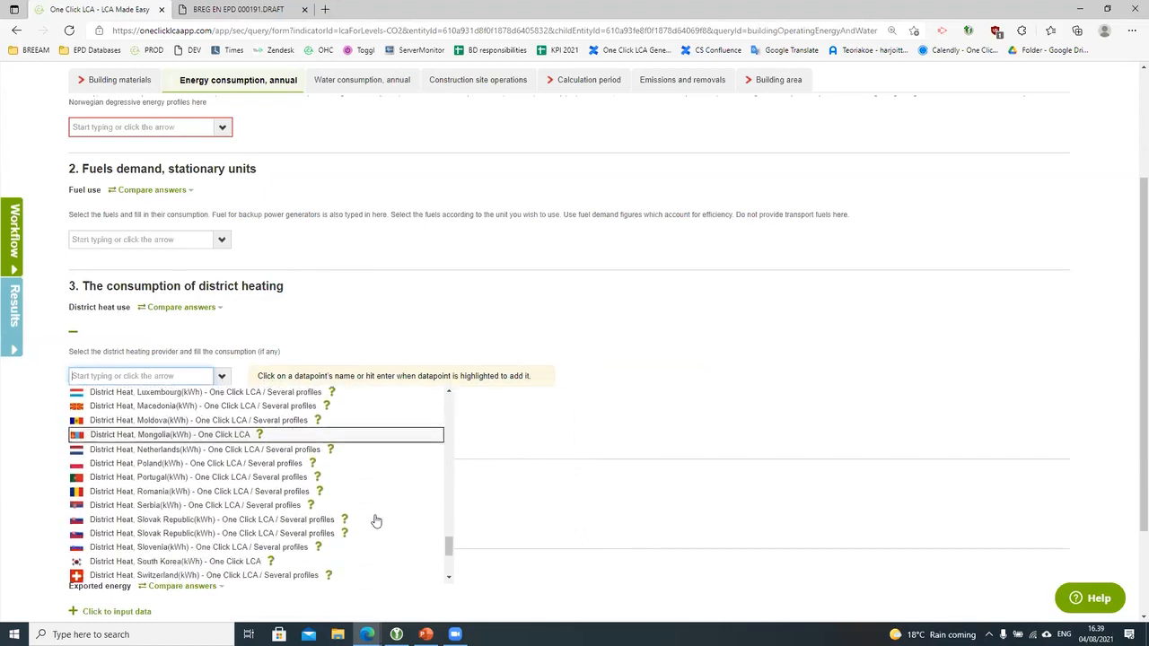
{"action": "left_click", "coordinate": [582, 469]}
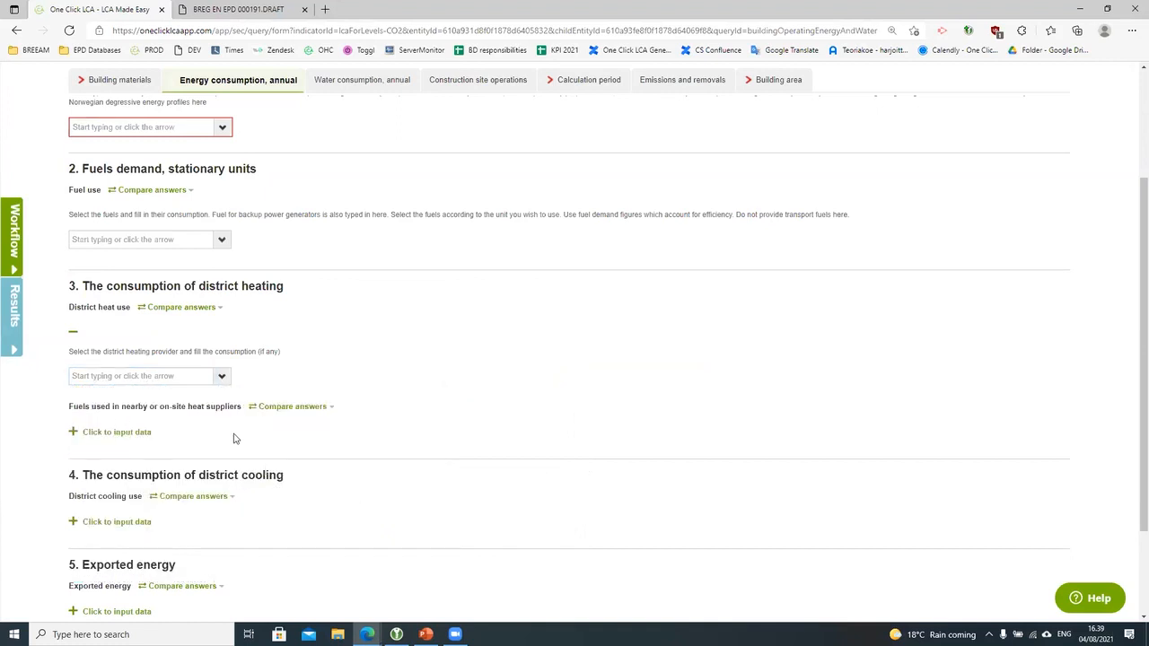
{"action": "left_click", "coordinate": [143, 522]}
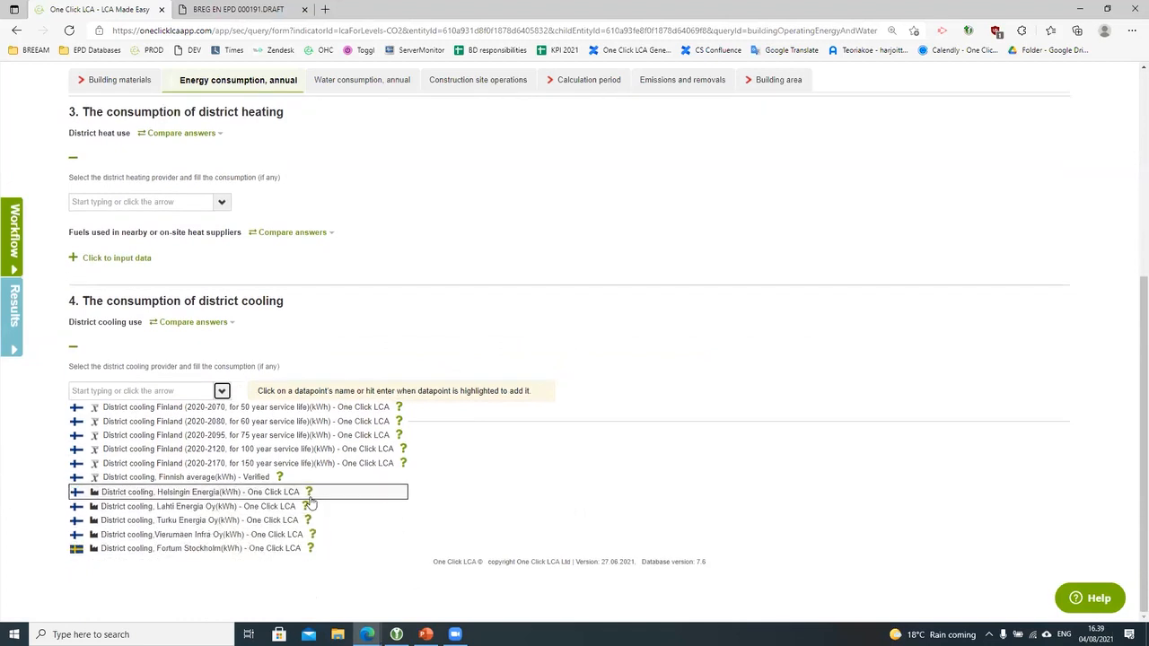
Step: Close the district cooling list and switch to Option 1's annual water consumption page
{"action": "left_click", "coordinate": [557, 440]}
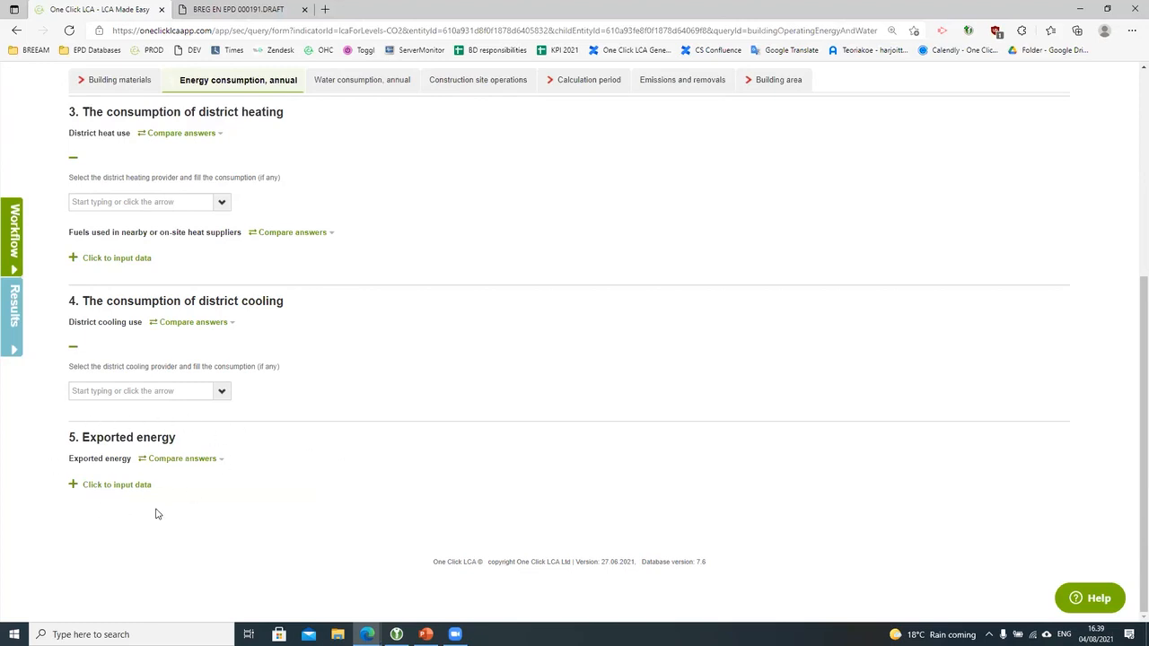
{"action": "scroll", "coordinate": [156, 513], "scroll_direction": "up", "scroll_amount": 1}
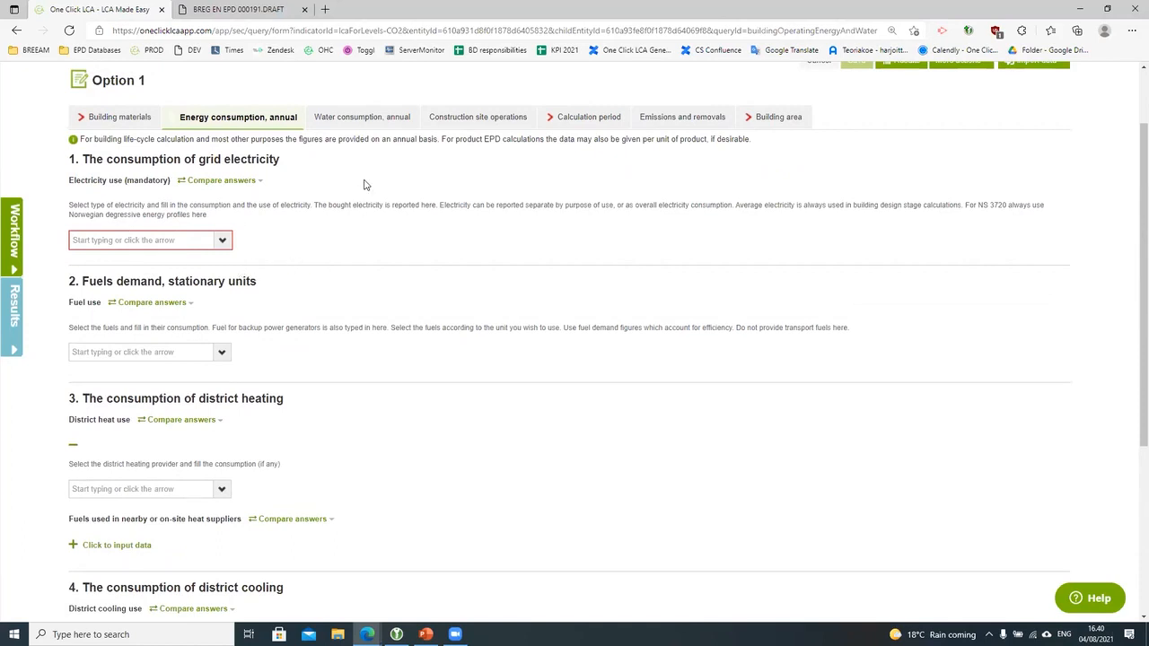
{"action": "left_click", "coordinate": [359, 115]}
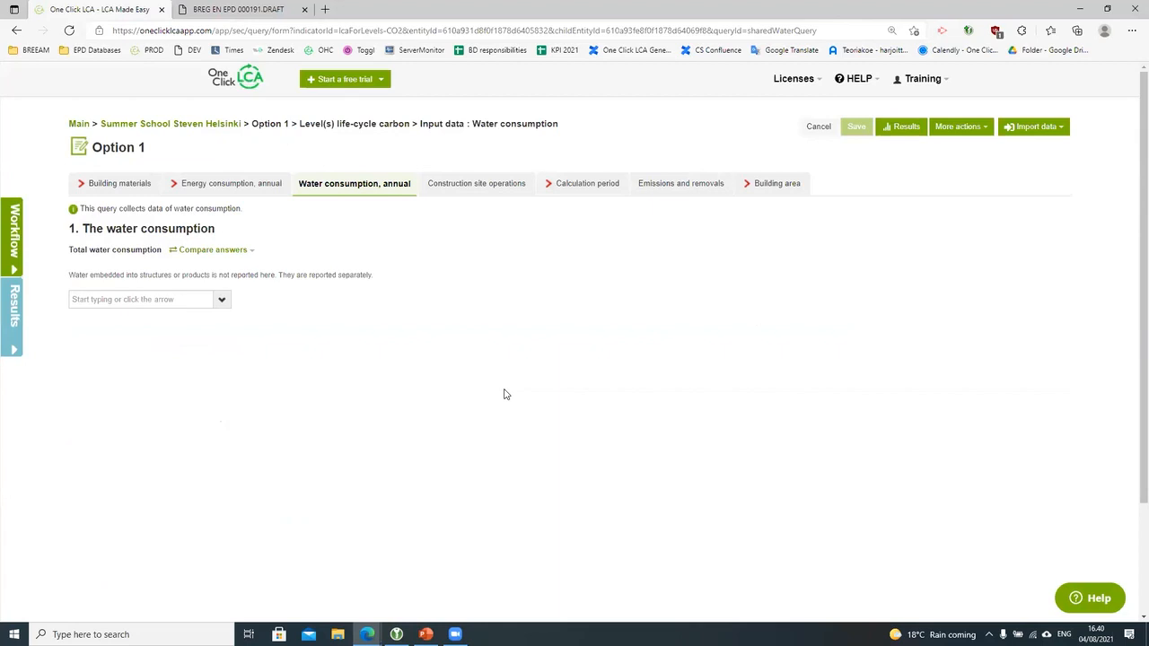
Step: View the total water consumption datapoints, then switch to the construction site operations page
{"action": "left_click", "coordinate": [220, 300]}
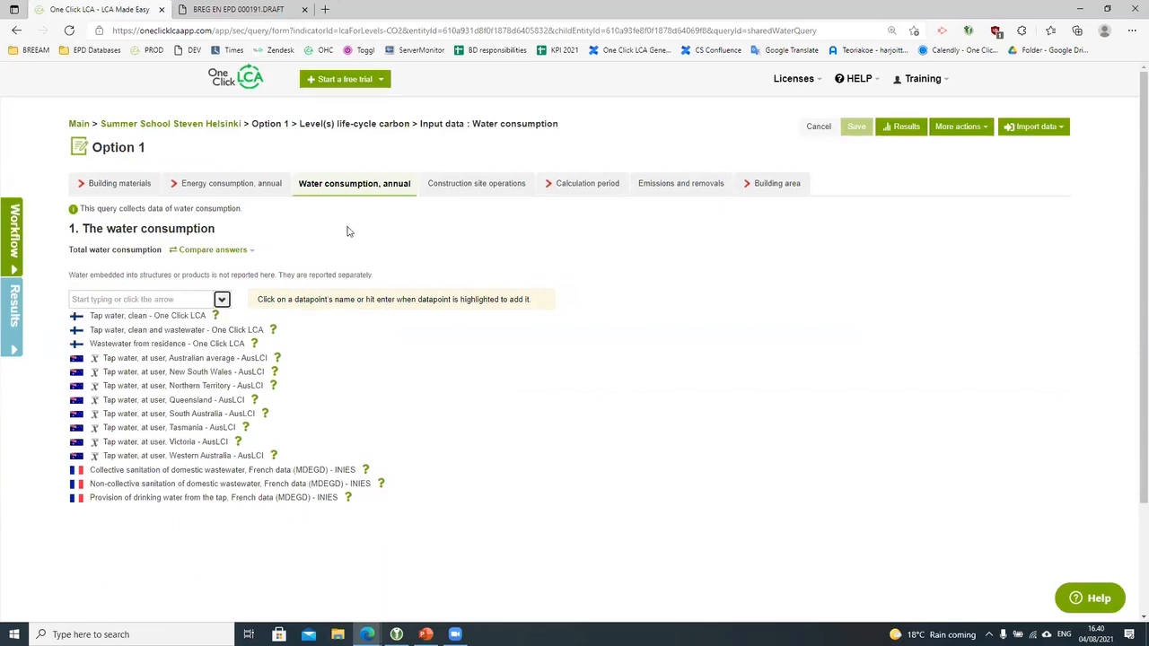
{"action": "left_click", "coordinate": [485, 185]}
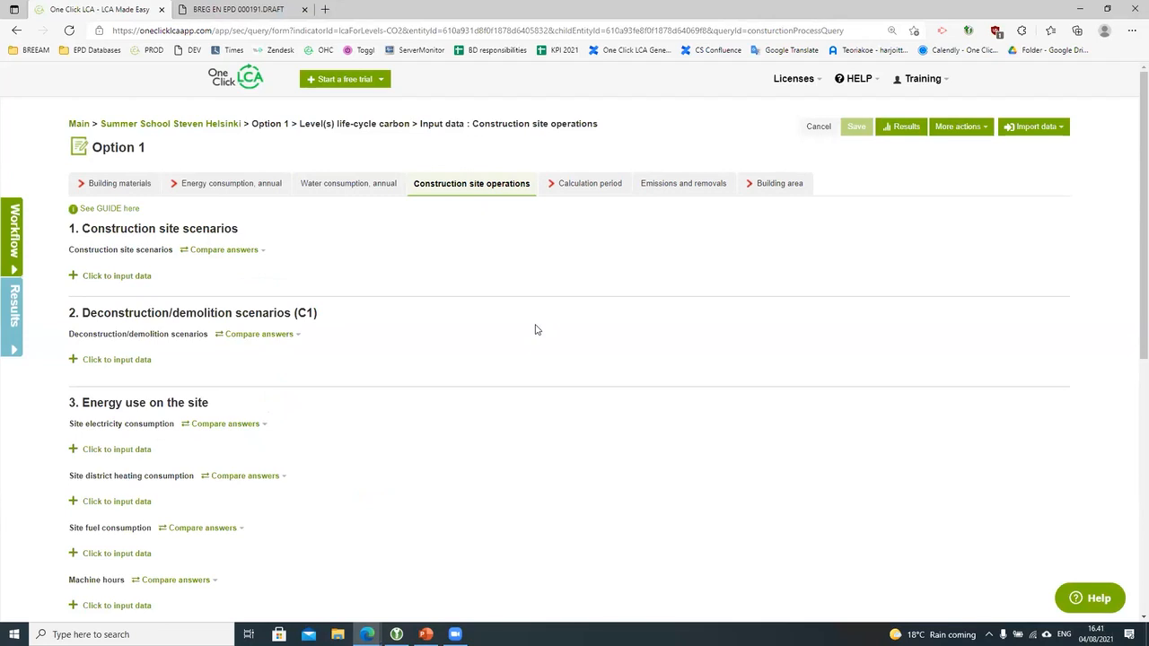
Step: Read the polar-climate site impacts scenario description, then close it without selecting a scenario
{"action": "left_click", "coordinate": [116, 276]}
{"action": "left_click", "coordinate": [220, 320]}
{"action": "left_click", "coordinate": [222, 335]}
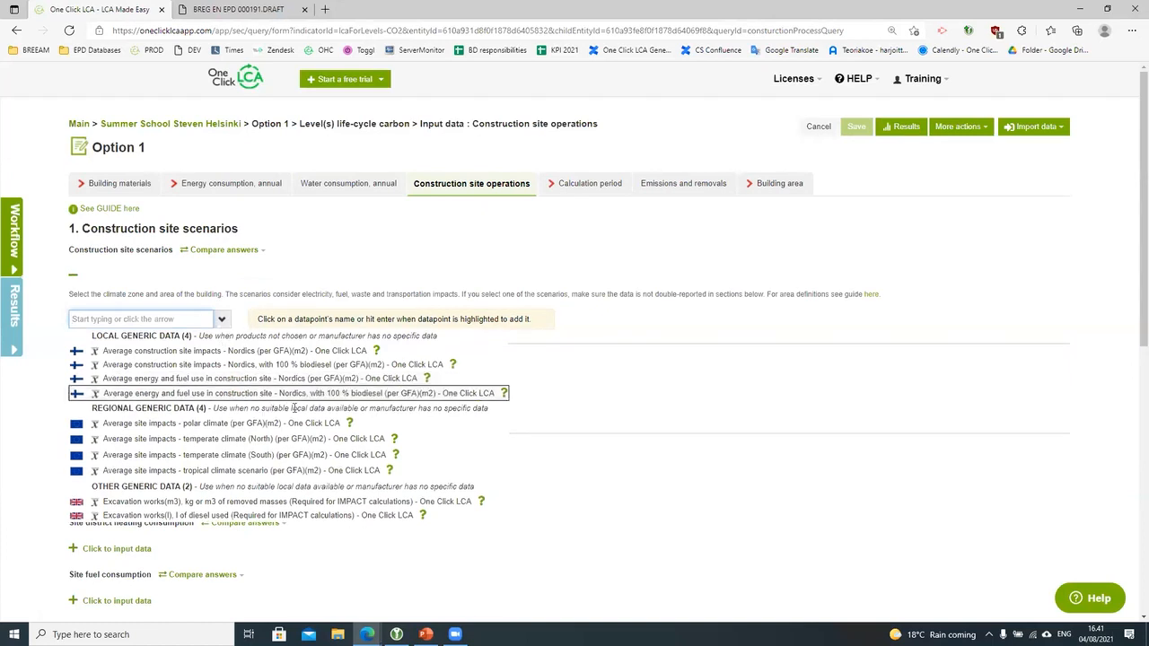
{"action": "left_click", "coordinate": [349, 424]}
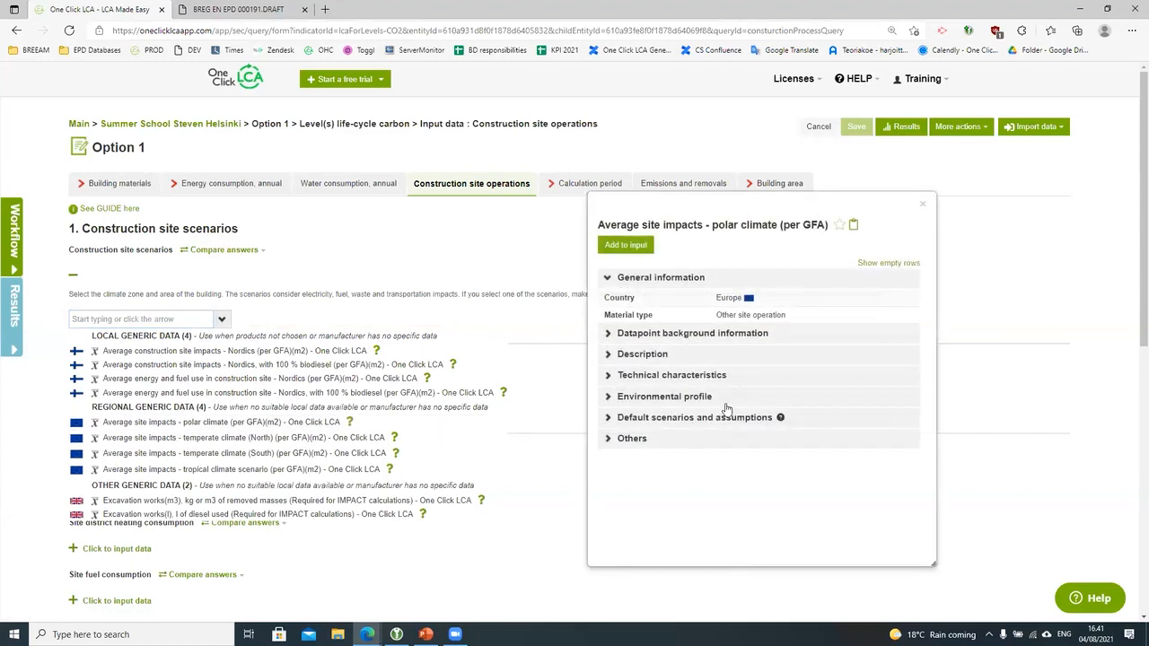
{"action": "left_click", "coordinate": [701, 356]}
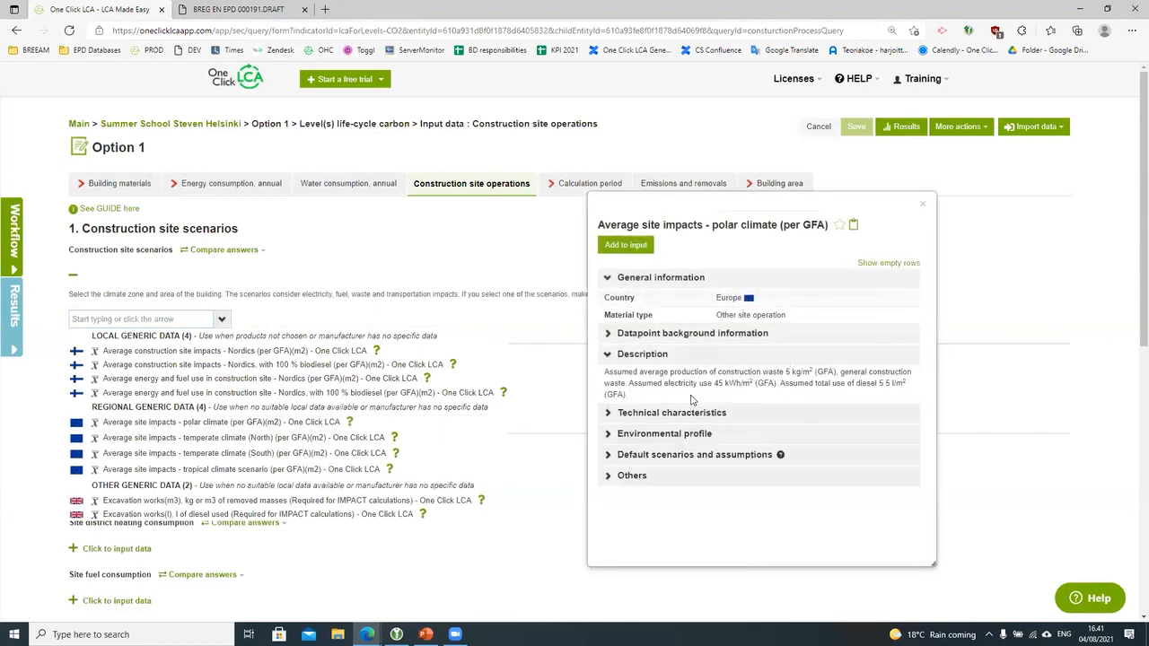
{"action": "left_click", "coordinate": [920, 208]}
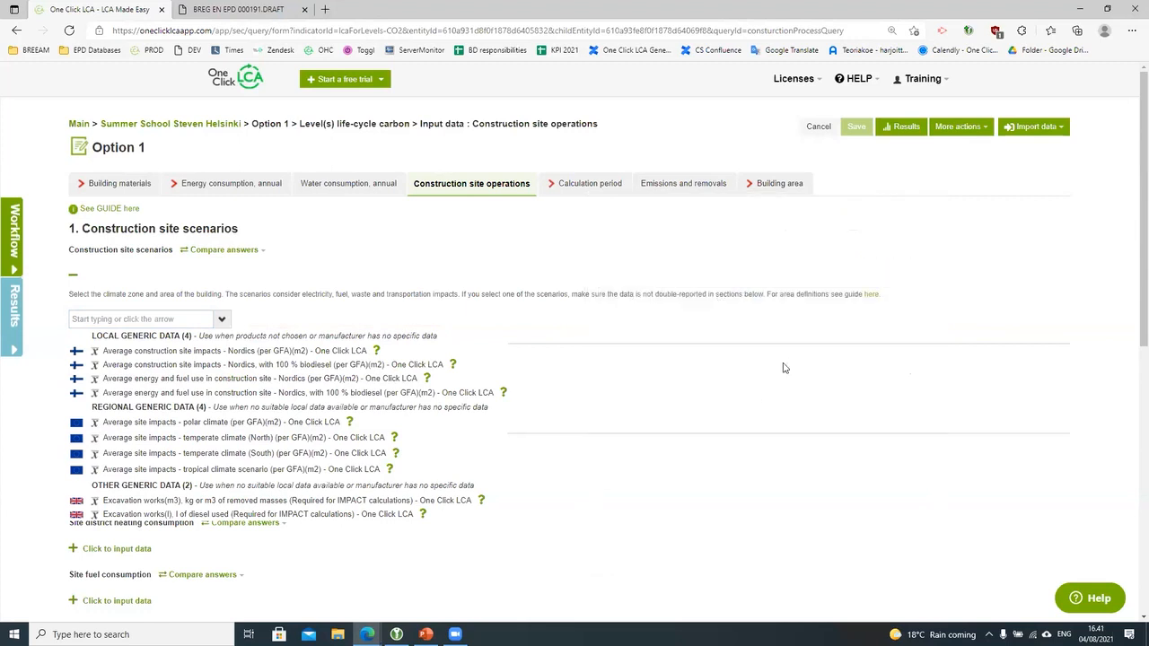
{"action": "left_click", "coordinate": [761, 395]}
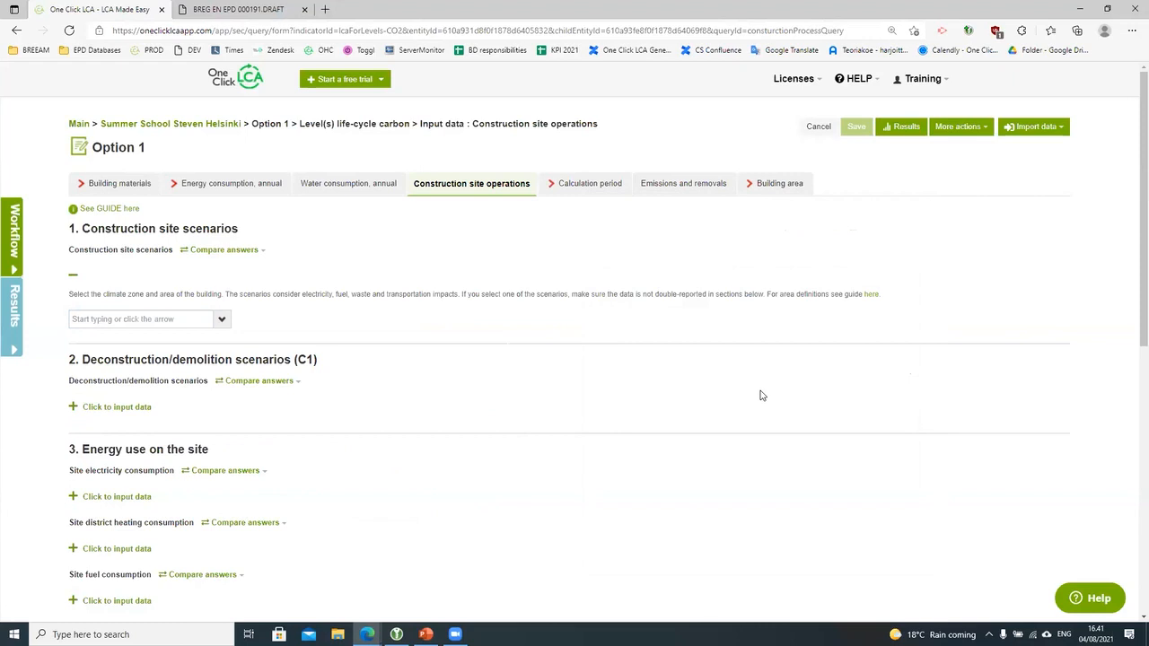
Step: Scroll through the construction site operations page to review its empty demolition and site energy sections
{"action": "scroll", "coordinate": [761, 396], "scroll_direction": "down", "scroll_amount": 2}
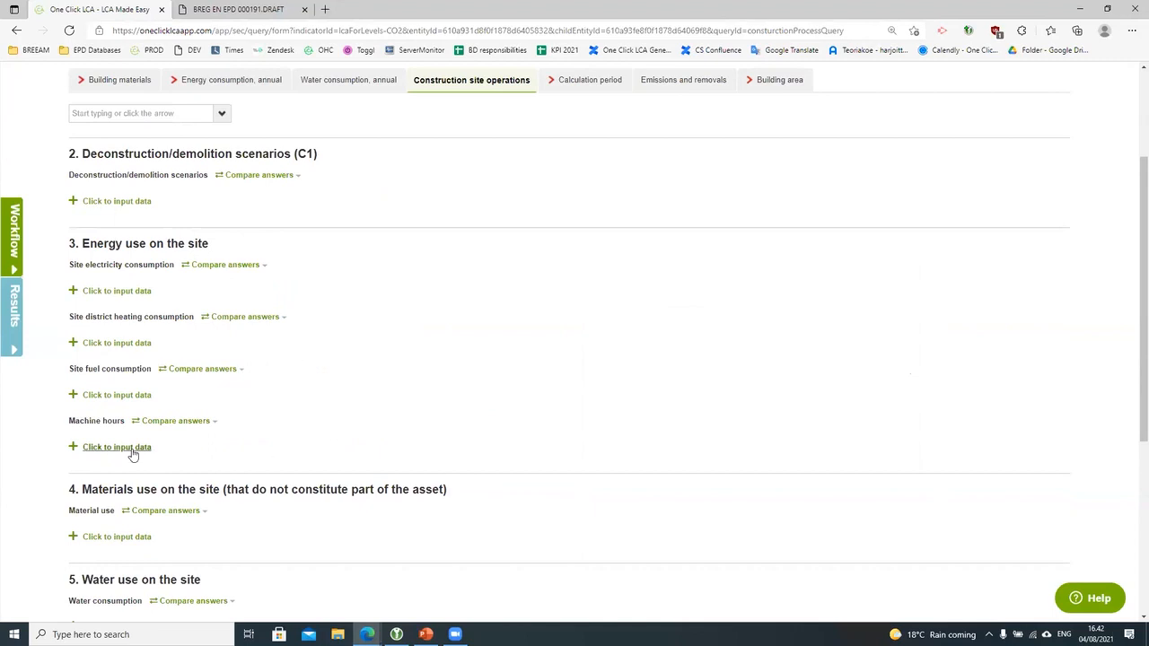
{"action": "scroll", "coordinate": [133, 455], "scroll_direction": "down", "scroll_amount": 2}
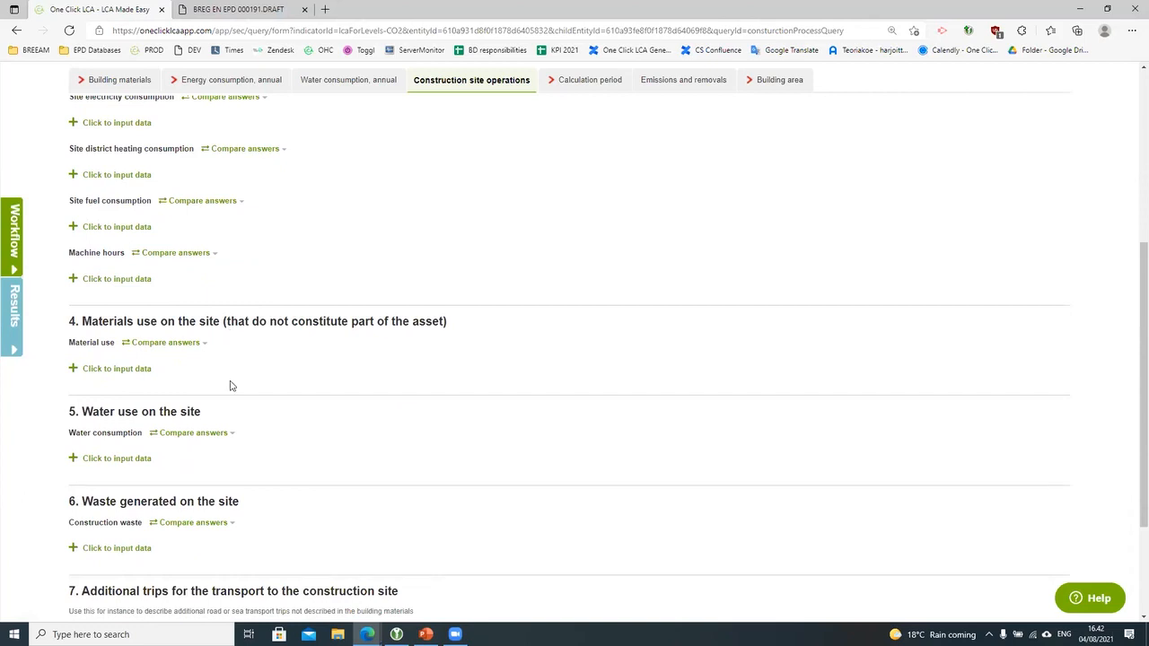
{"action": "scroll", "coordinate": [228, 384], "scroll_direction": "down", "scroll_amount": 1}
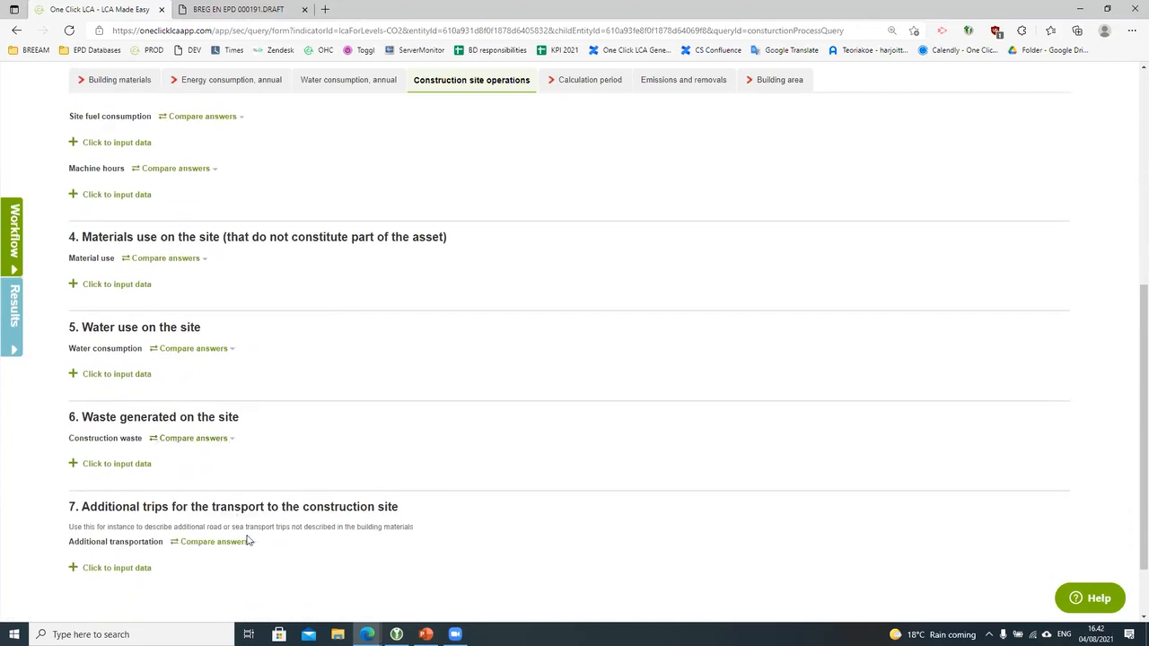
{"action": "scroll", "coordinate": [453, 513], "scroll_direction": "up", "scroll_amount": 5}
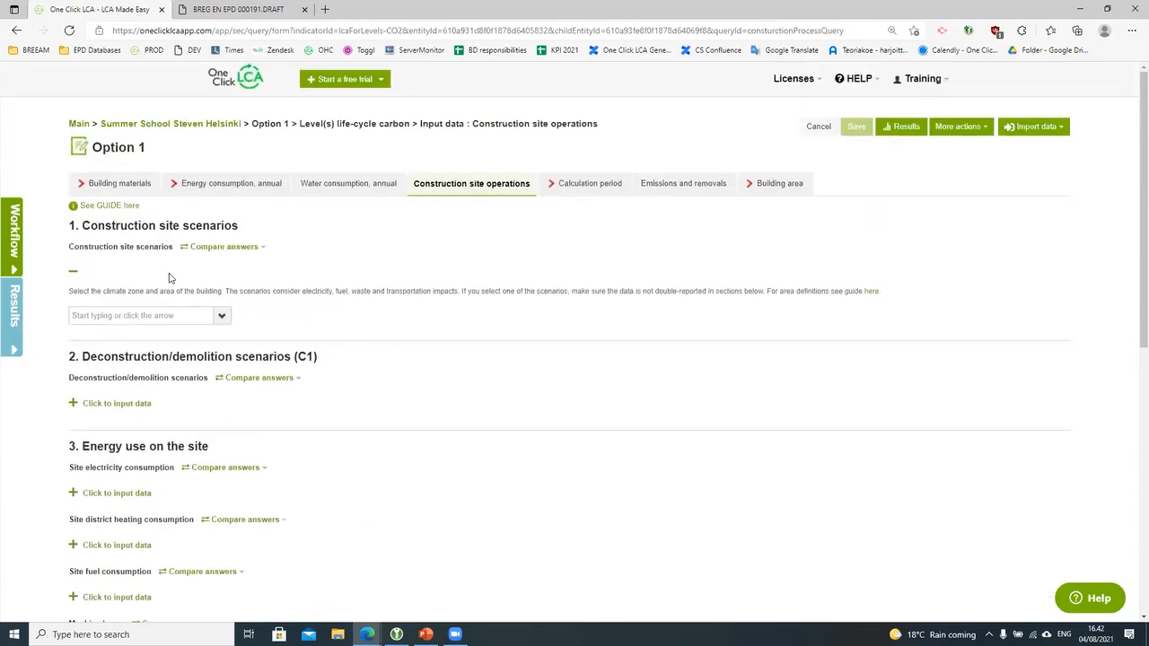
{"action": "scroll", "coordinate": [364, 465], "scroll_direction": "down", "scroll_amount": 1}
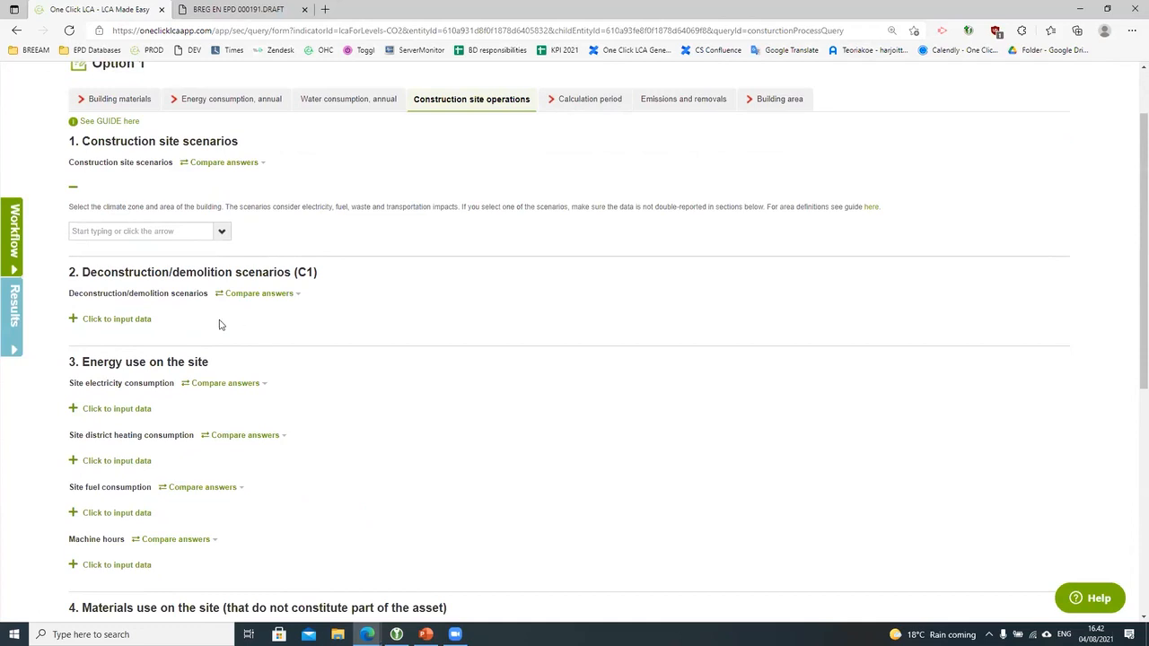
{"action": "scroll", "coordinate": [220, 324], "scroll_direction": "up", "scroll_amount": 1}
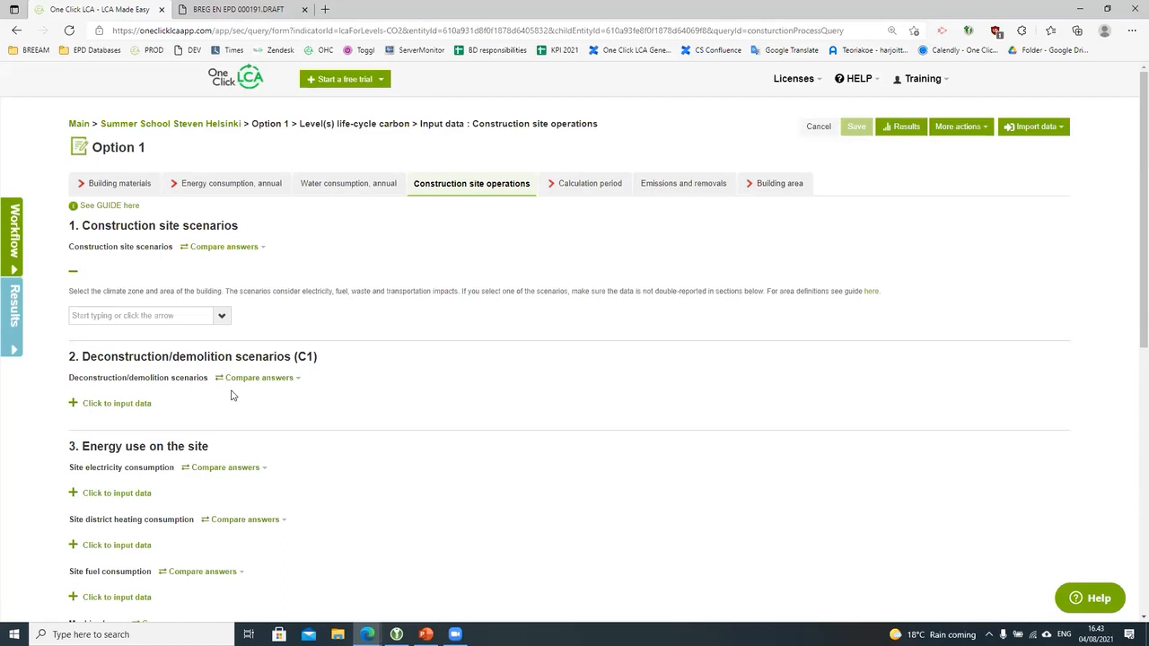
Step: Step through the Calculation period and Emissions and removals tabs to the Building area page
{"action": "left_click", "coordinate": [601, 185]}
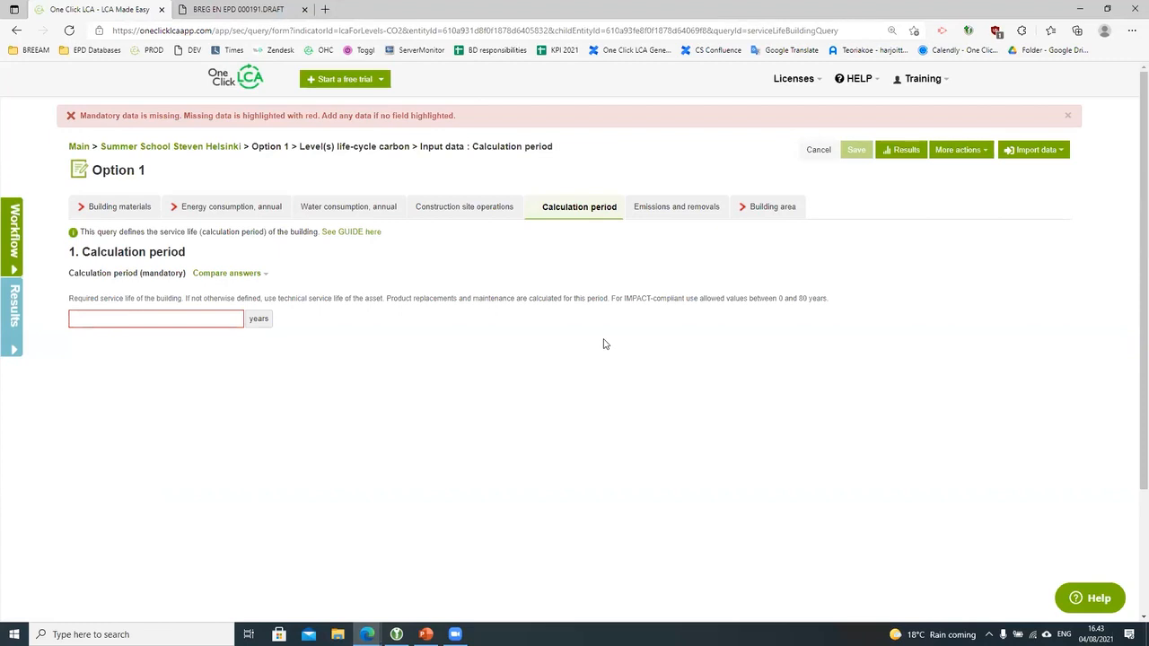
{"action": "left_click", "coordinate": [654, 208]}
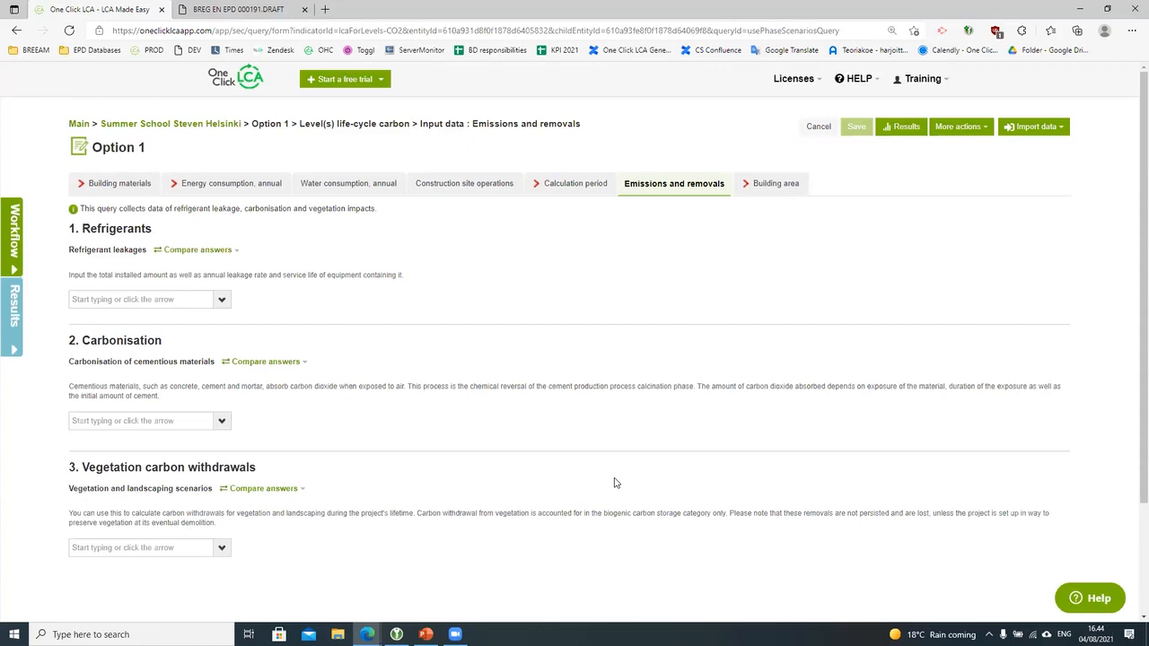
{"action": "left_click", "coordinate": [772, 190]}
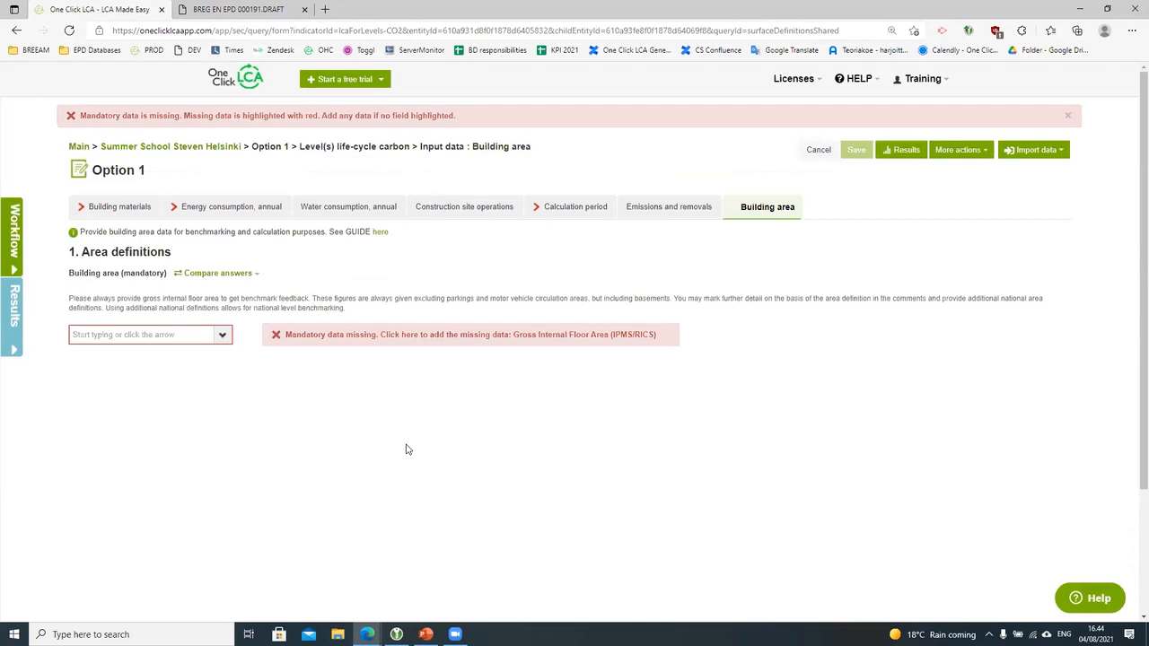
Step: Start the missing Gross Internal Floor Area (IPMS/RICS) entry and browse the area types without choosing one
{"action": "left_click", "coordinate": [437, 338]}
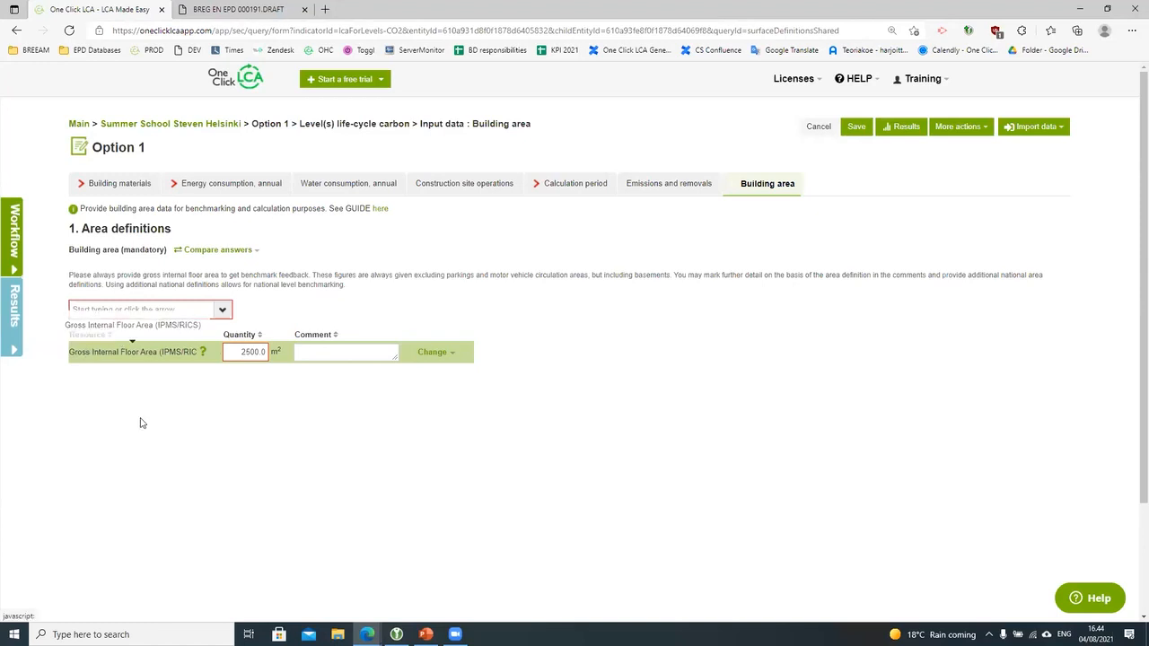
{"action": "left_click", "coordinate": [222, 310]}
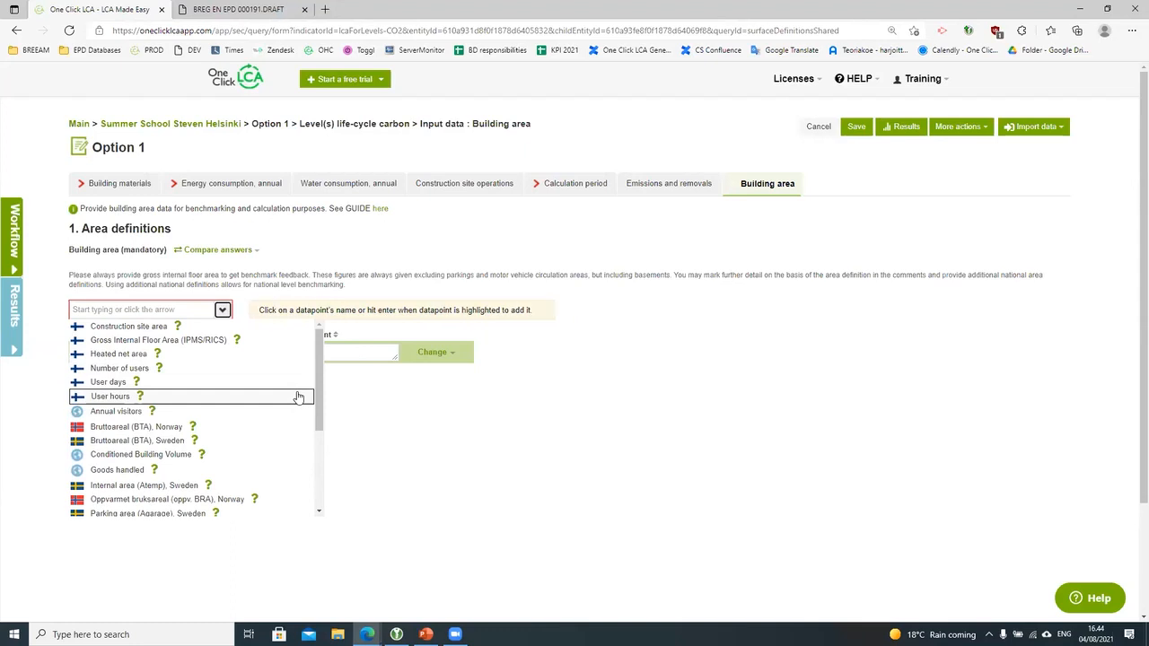
{"action": "scroll", "coordinate": [297, 396], "scroll_direction": "down", "scroll_amount": 6}
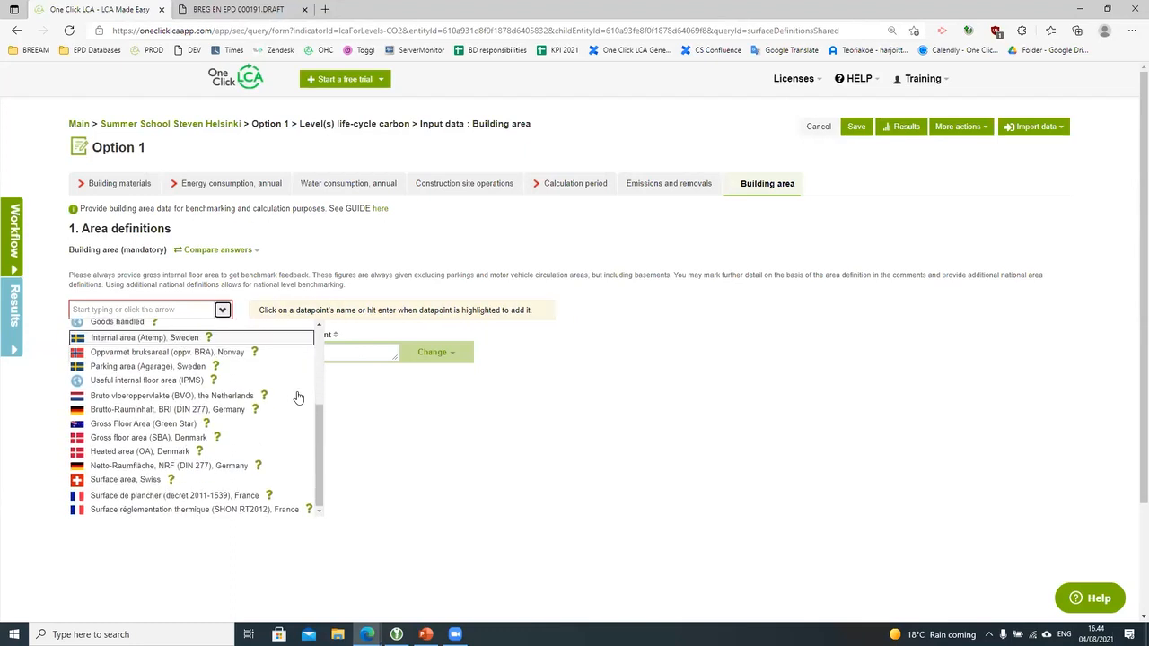
{"action": "scroll", "coordinate": [536, 460], "scroll_direction": "up", "scroll_amount": 2}
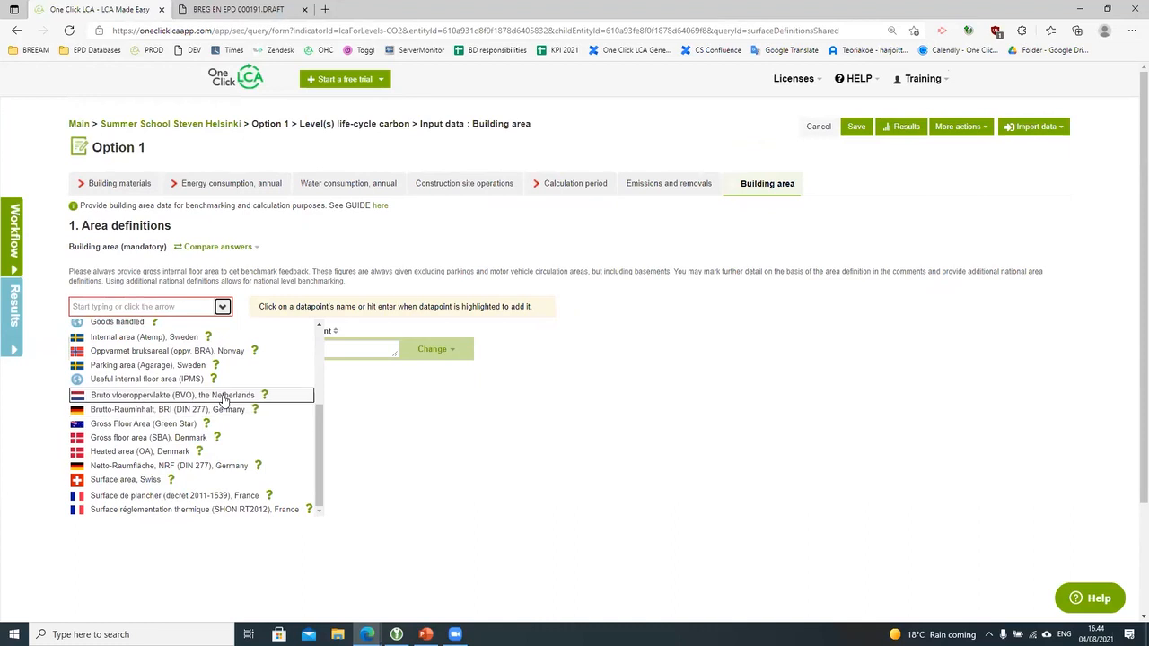
{"action": "scroll", "coordinate": [224, 400], "scroll_direction": "up", "scroll_amount": 1}
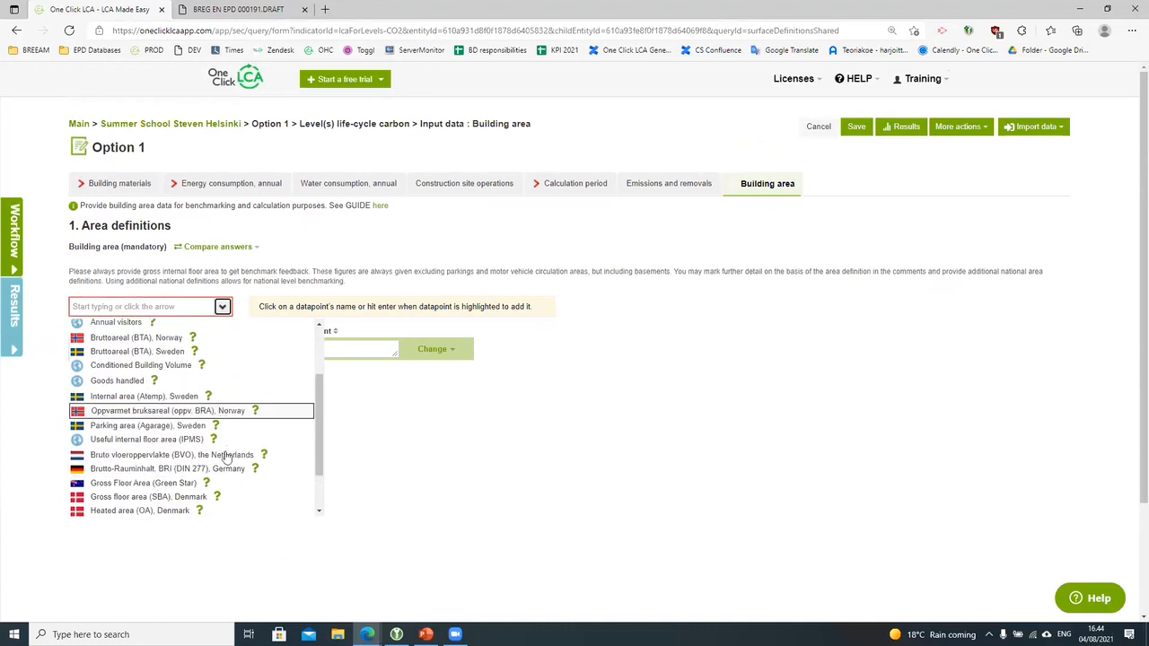
{"action": "left_click", "coordinate": [593, 483]}
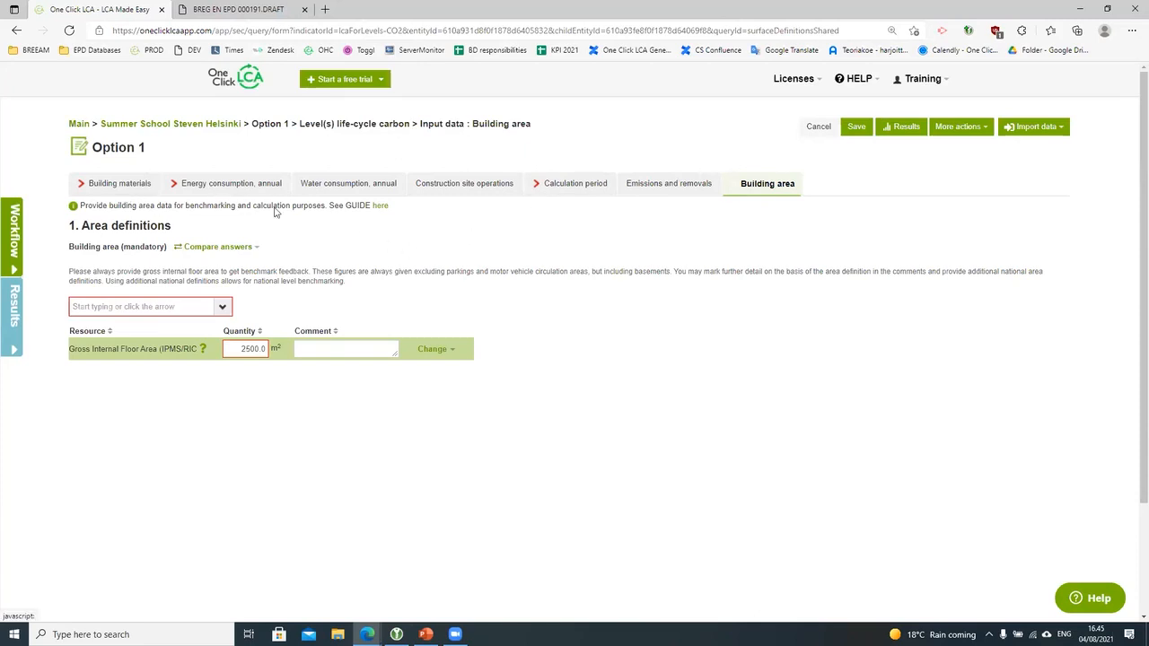
Step: Set Option 1's calculation period to 60 years
{"action": "left_click", "coordinate": [572, 189]}
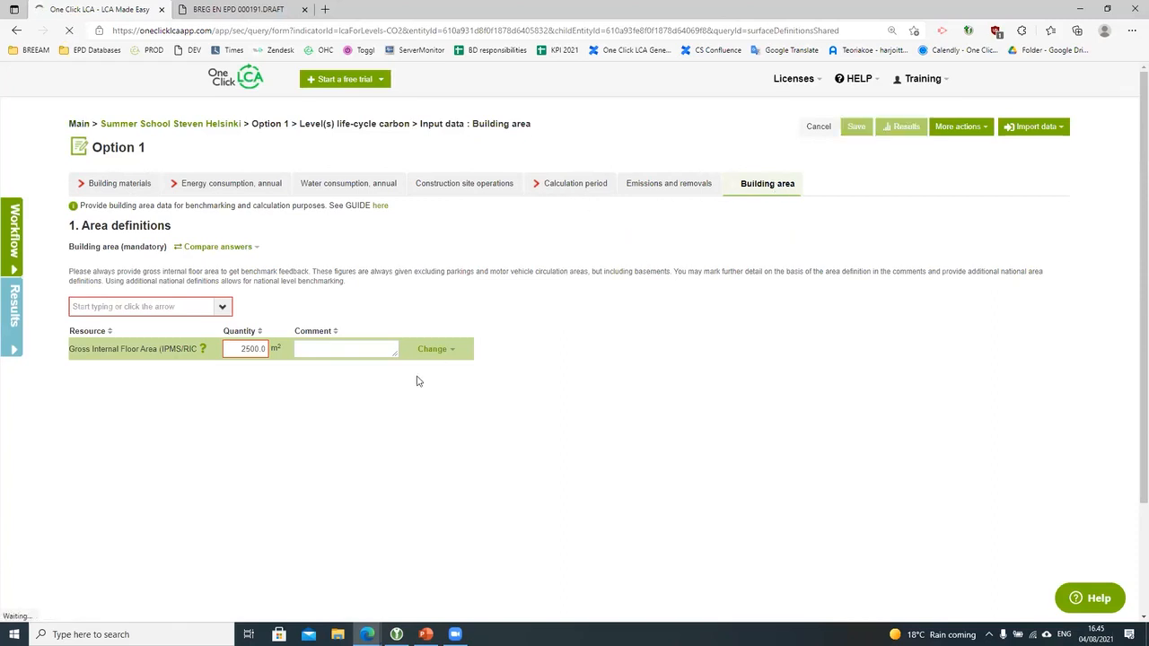
{"action": "left_click", "coordinate": [175, 357]}
{"action": "type", "text": "60"}
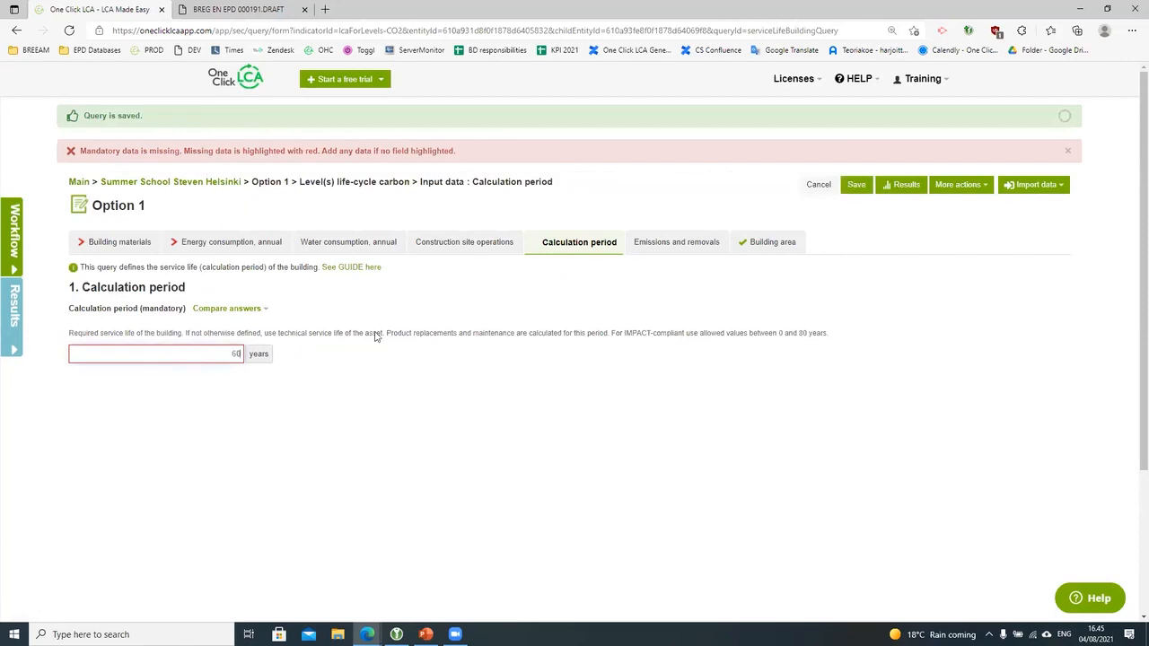
Step: Add Electricity, Finland as the annual grid electricity use
{"action": "left_click", "coordinate": [231, 247]}
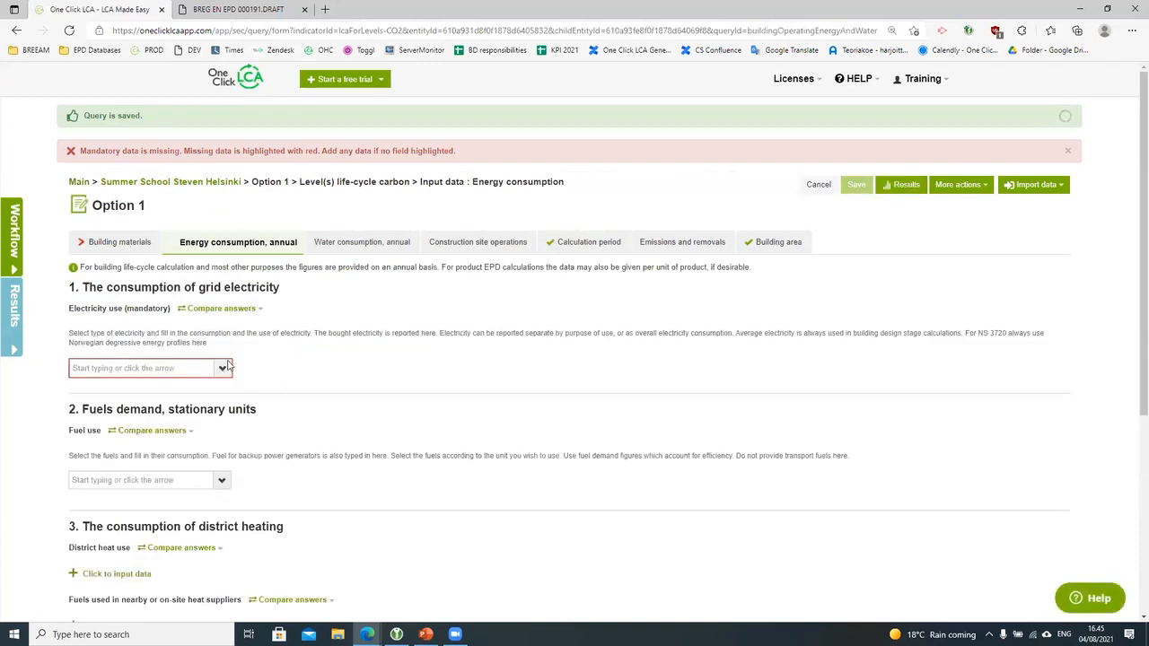
{"action": "left_click", "coordinate": [227, 370]}
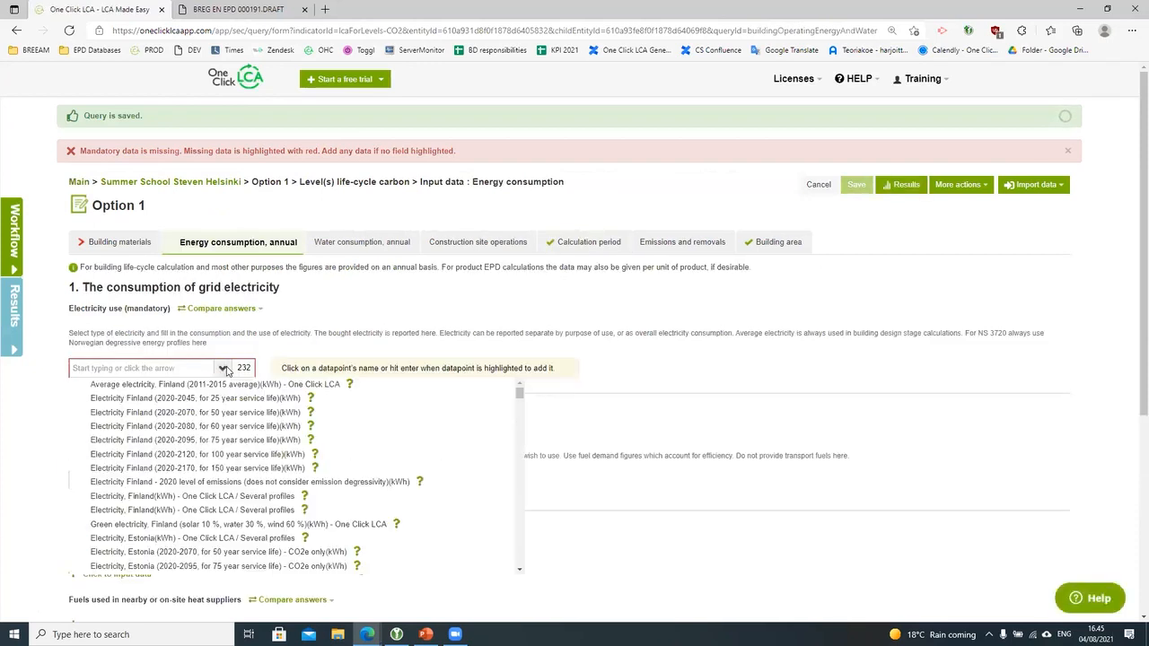
{"action": "left_click", "coordinate": [231, 511]}
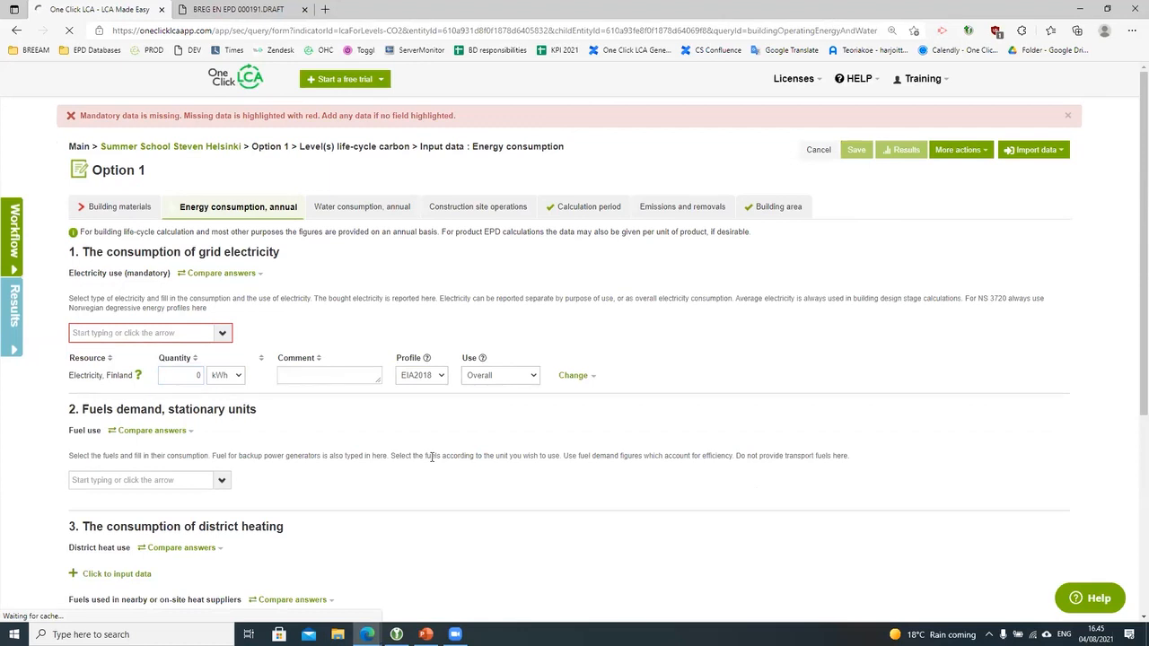
{"action": "left_click", "coordinate": [224, 442]}
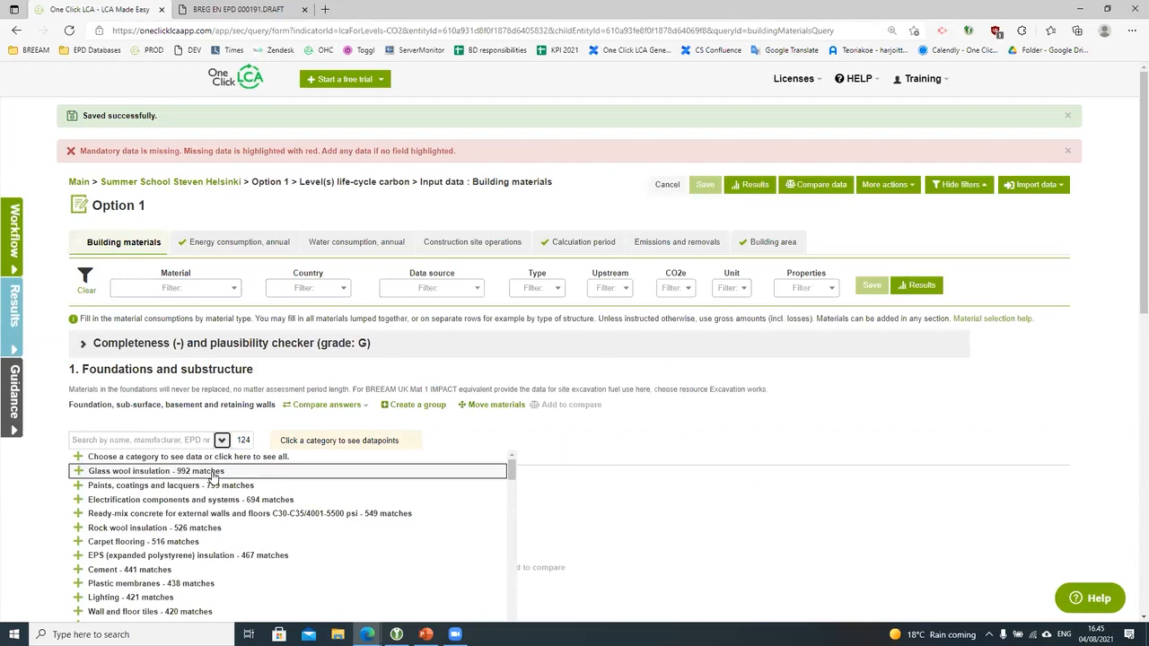
Step: Add 100 m² of the first unfaced glass wool insulation panel to foundations and save
{"action": "left_click", "coordinate": [213, 472]}
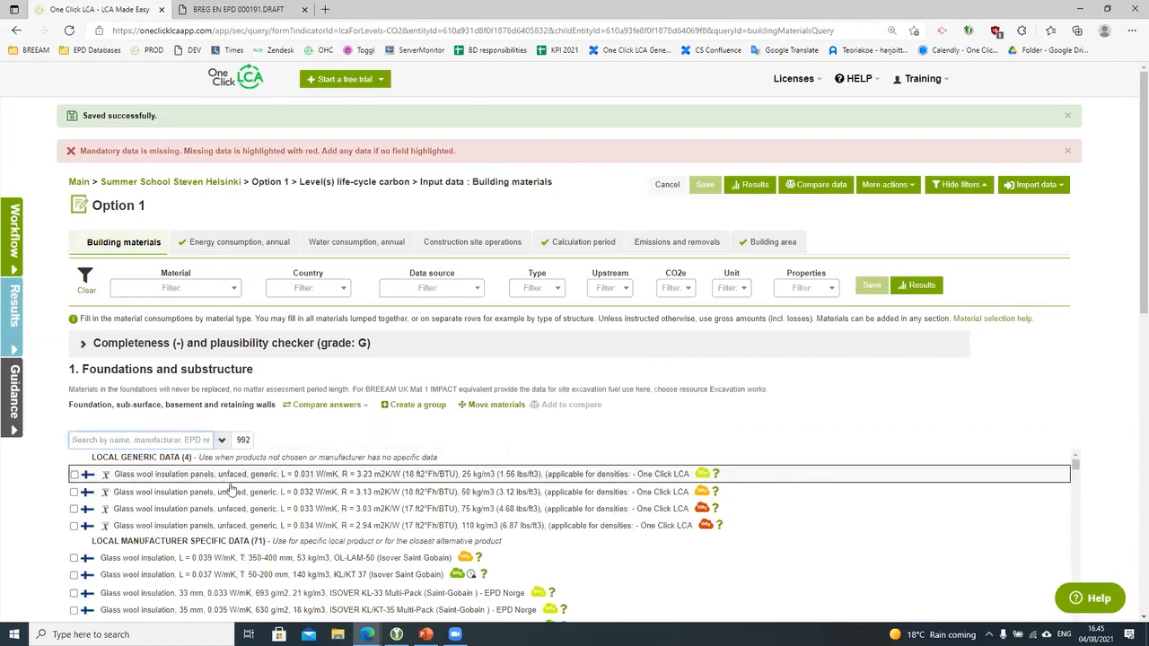
{"action": "left_click", "coordinate": [221, 480]}
{"action": "type", "text": "100"}
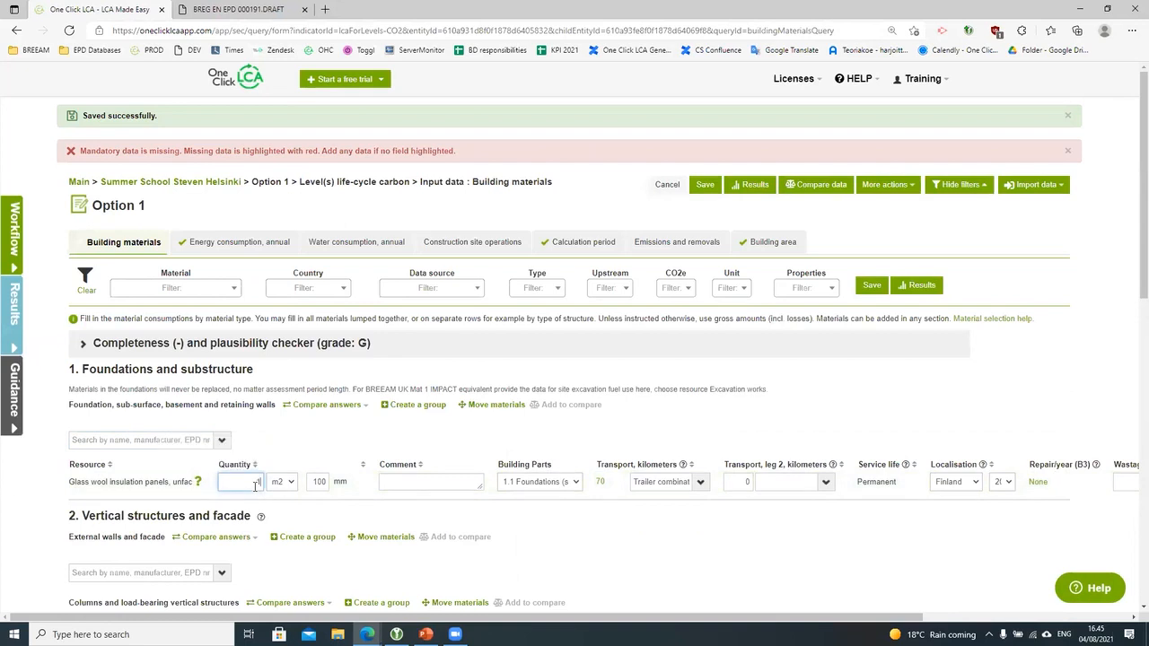
{"action": "left_click", "coordinate": [872, 286]}
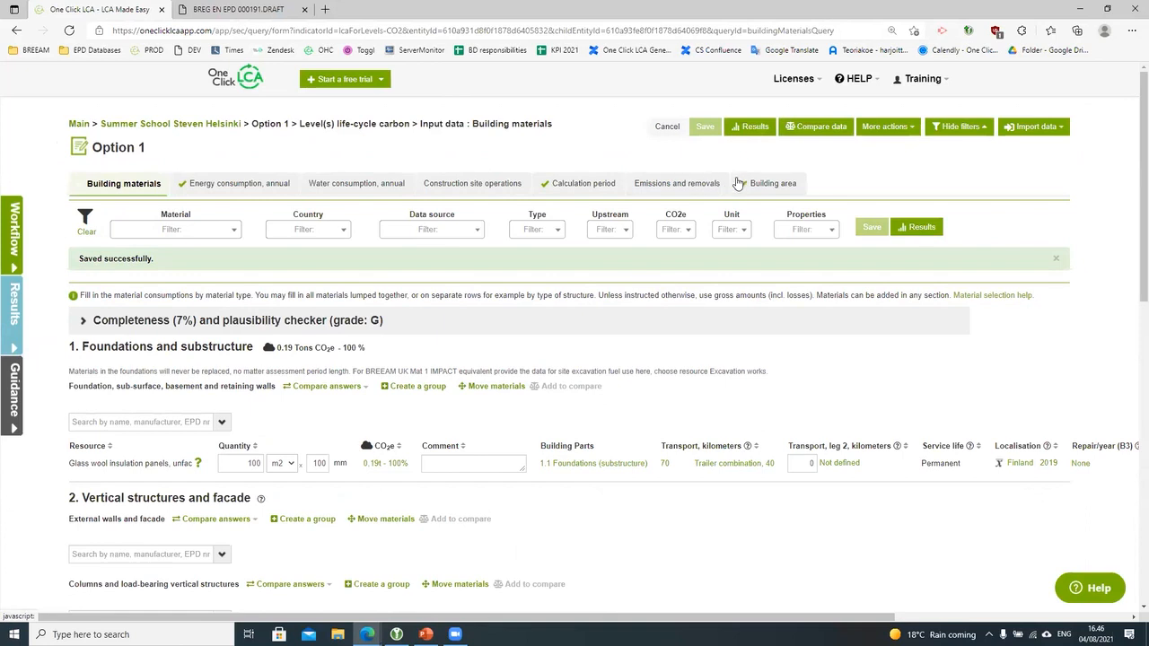
Step: Return to the project overview and open the choices for Option 1's 189 life-cycle carbon result
{"action": "left_click", "coordinate": [167, 125]}
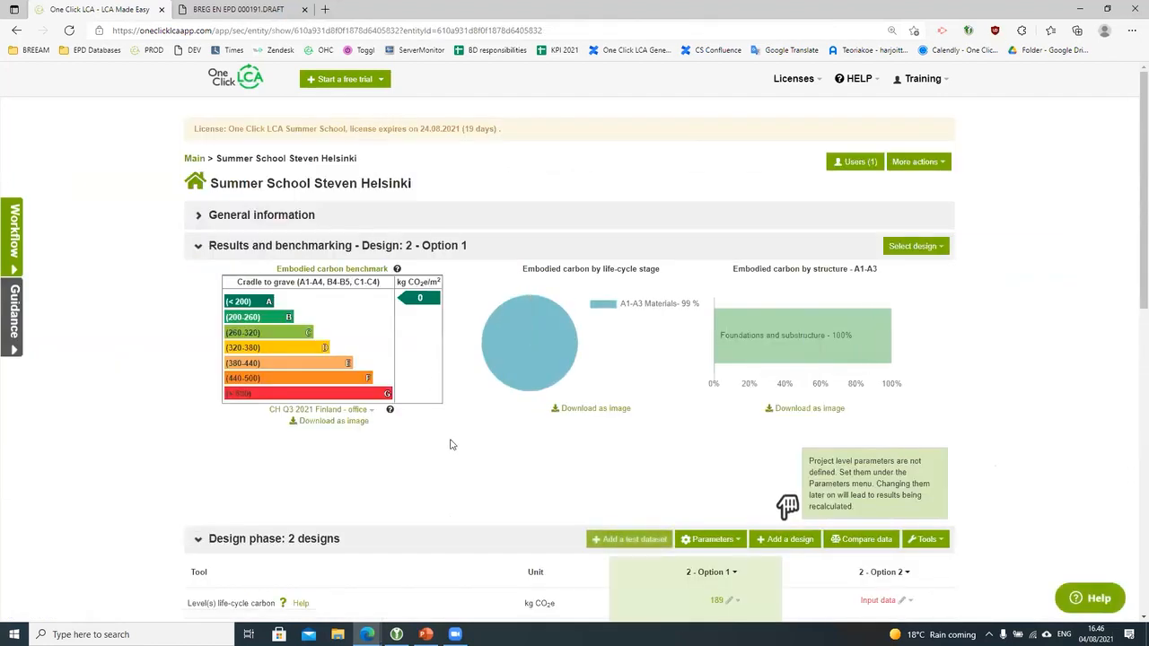
{"action": "scroll", "coordinate": [452, 441], "scroll_direction": "down", "scroll_amount": 2}
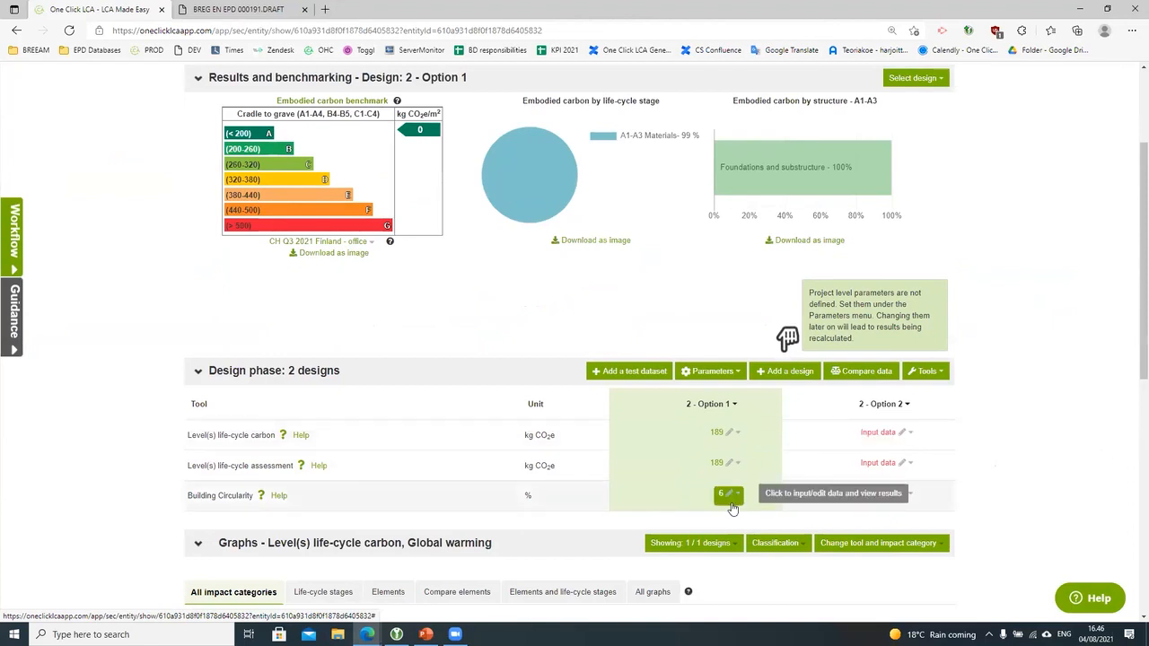
{"action": "scroll", "coordinate": [732, 508], "scroll_direction": "up", "scroll_amount": 1}
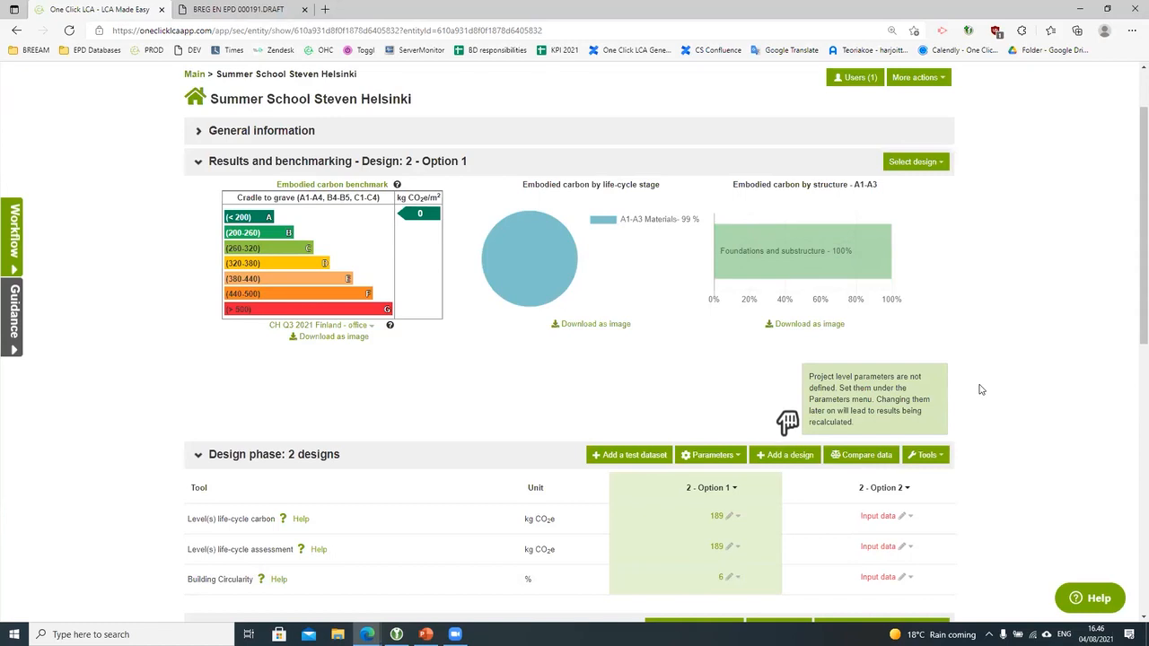
{"action": "scroll", "coordinate": [981, 389], "scroll_direction": "down", "scroll_amount": 1}
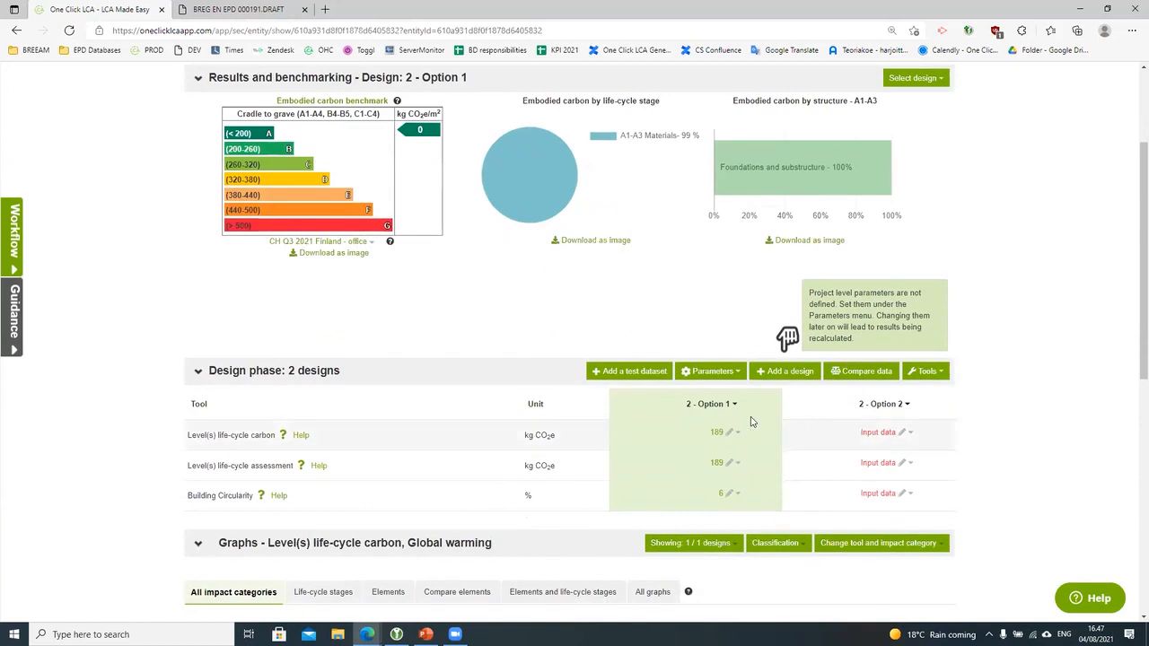
{"action": "left_click", "coordinate": [727, 432]}
{"action": "scroll", "coordinate": [725, 435], "scroll_direction": "down", "scroll_amount": 1}
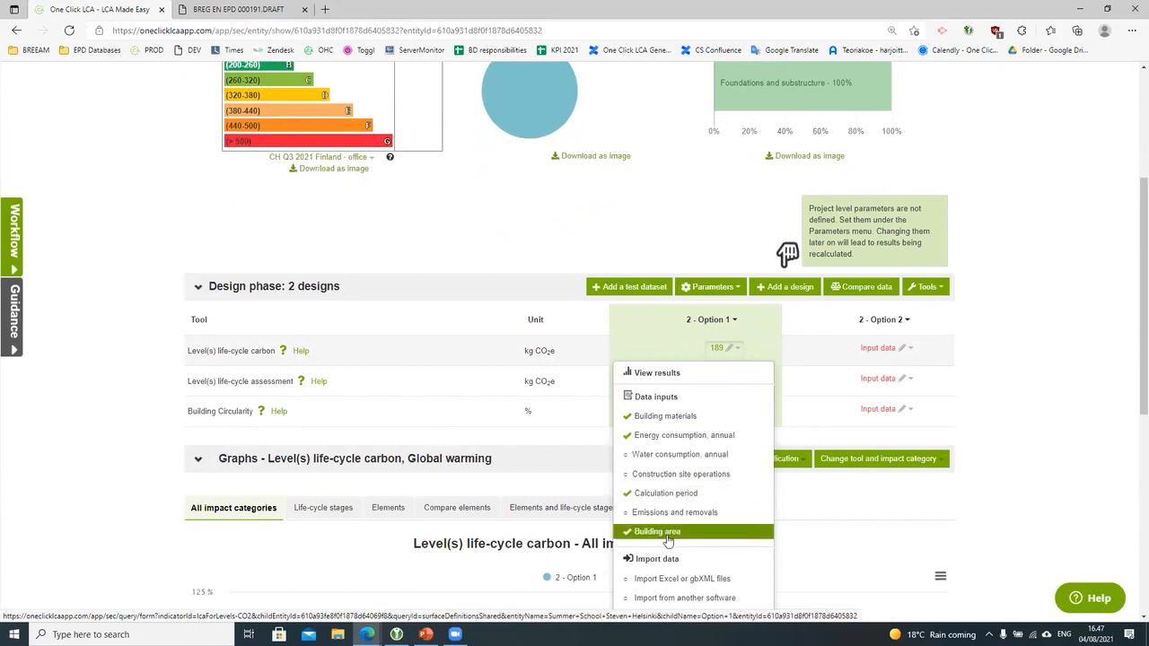
Step: View Option 1's life-cycle carbon results and switch them to decimal numbers
{"action": "left_click", "coordinate": [1041, 434]}
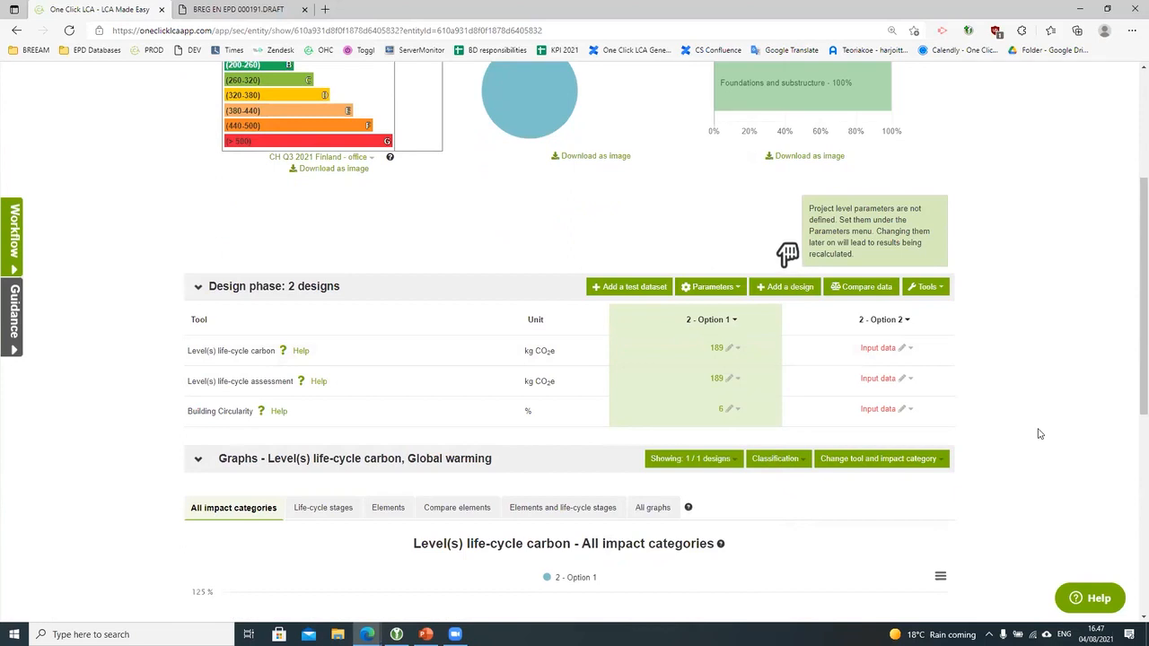
{"action": "left_click", "coordinate": [720, 351]}
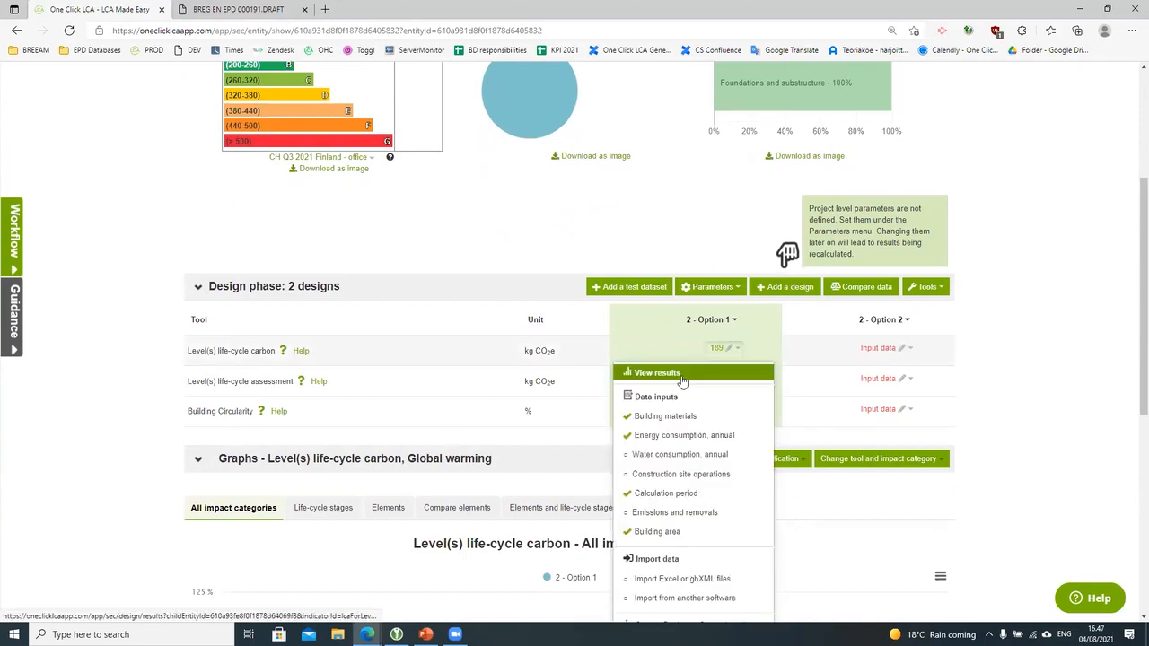
{"action": "left_click", "coordinate": [682, 377]}
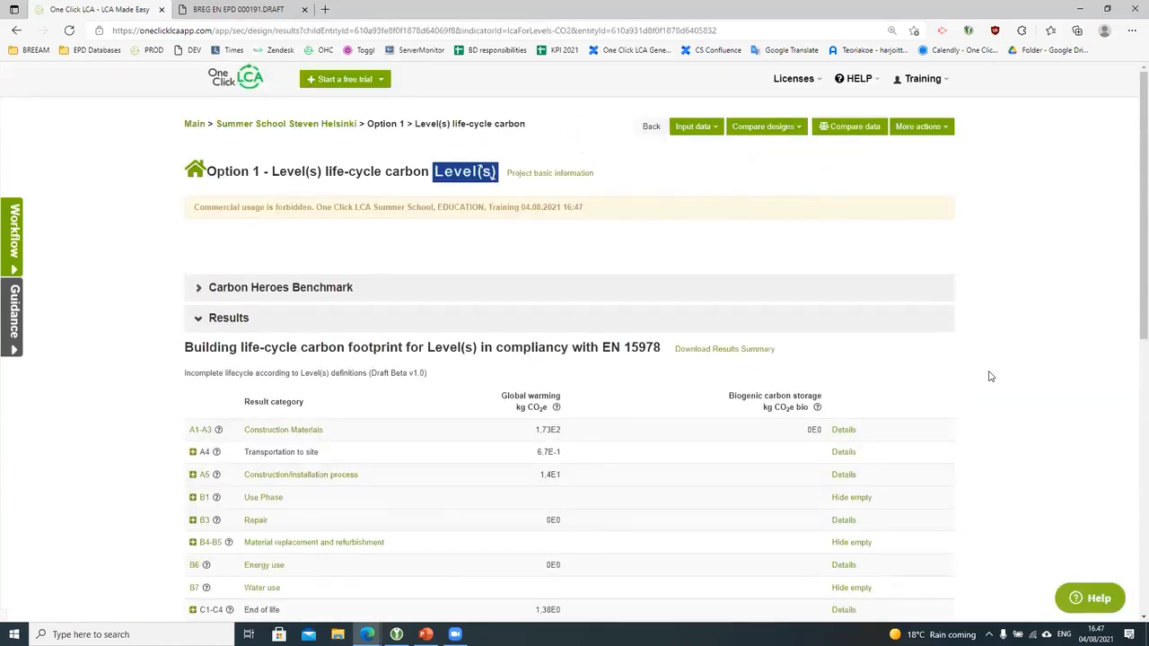
{"action": "scroll", "coordinate": [996, 386], "scroll_direction": "down", "scroll_amount": 2}
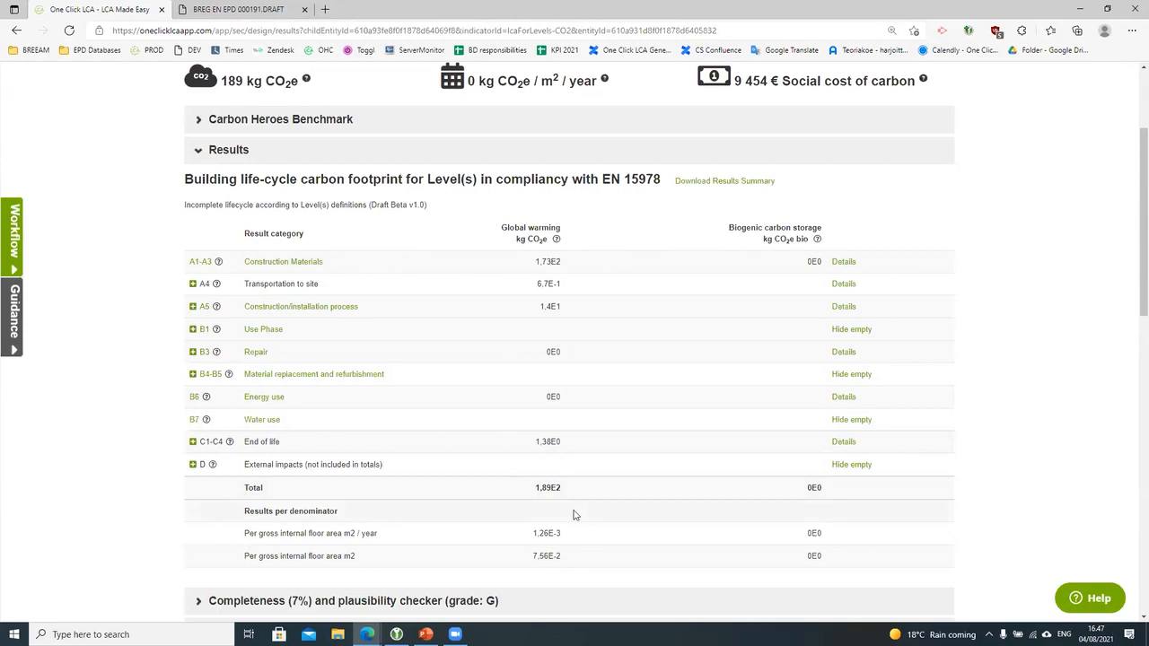
{"action": "scroll", "coordinate": [574, 514], "scroll_direction": "up", "scroll_amount": 3}
{"action": "left_click", "coordinate": [938, 128]}
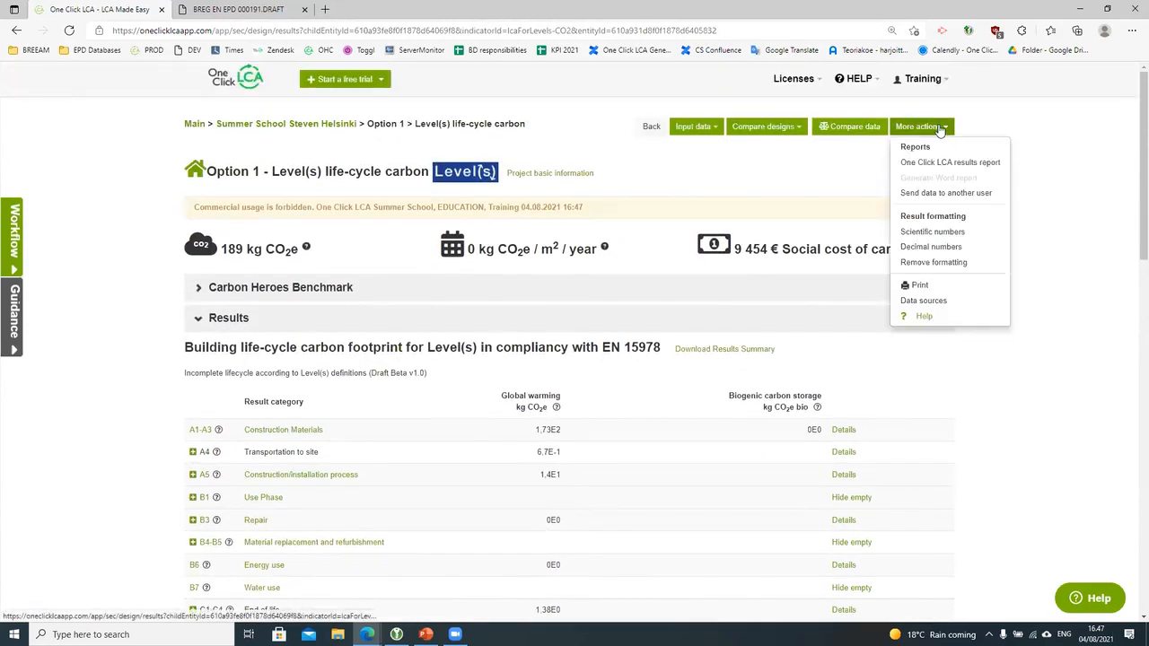
{"action": "left_click", "coordinate": [931, 246]}
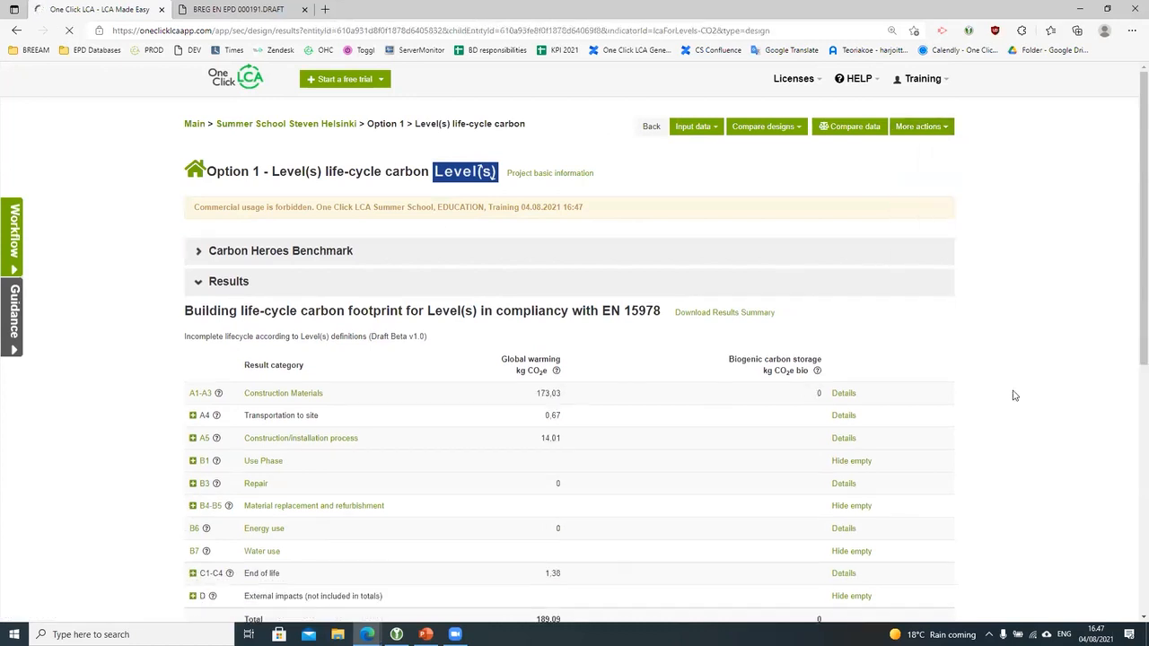
{"action": "scroll", "coordinate": [1013, 393], "scroll_direction": "down", "scroll_amount": 2}
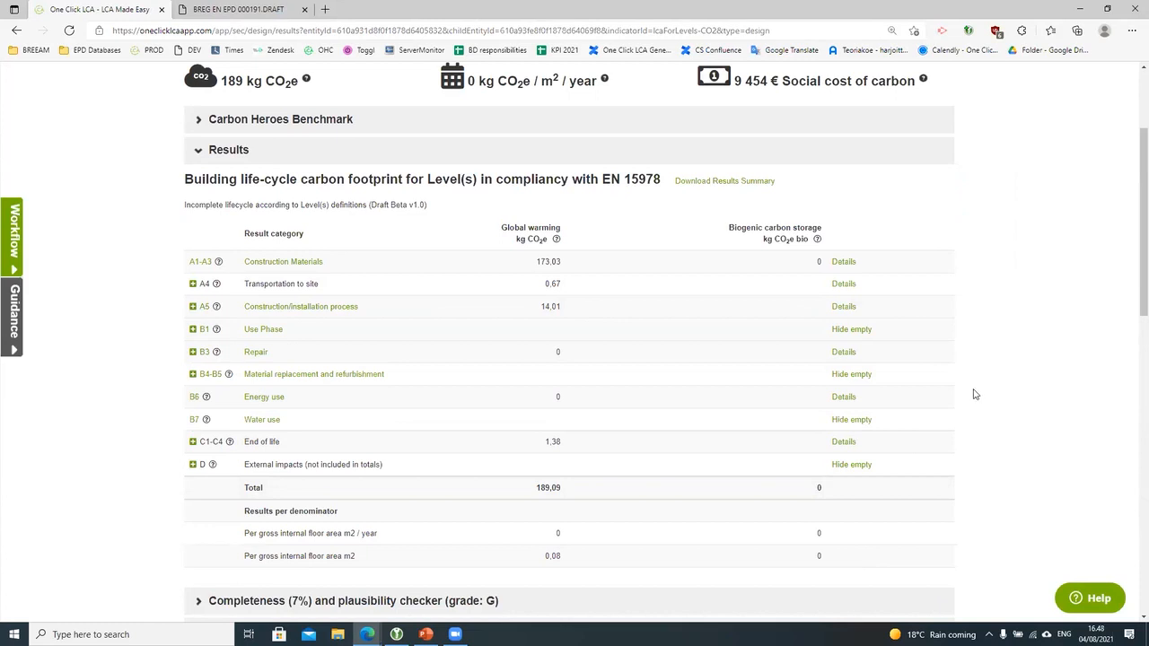
Step: Open Option 1's Level(s) life-cycle assessment results and show them as decimal numbers
{"action": "left_click", "coordinate": [16, 29]}
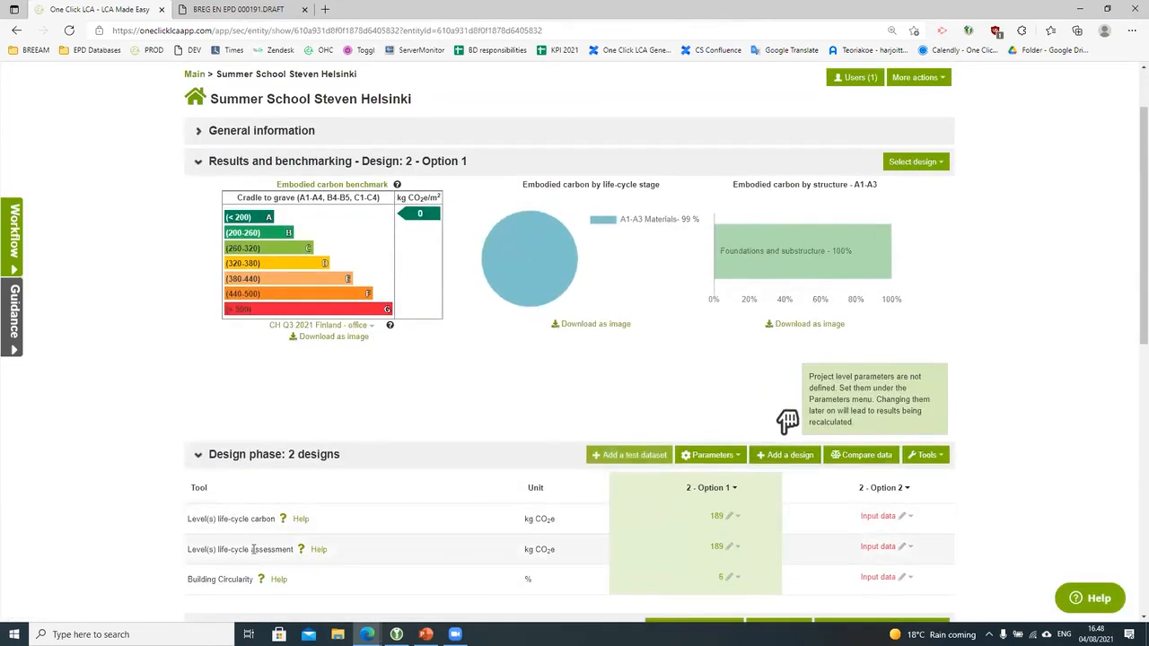
{"action": "mouse_move", "coordinate": [723, 547]}
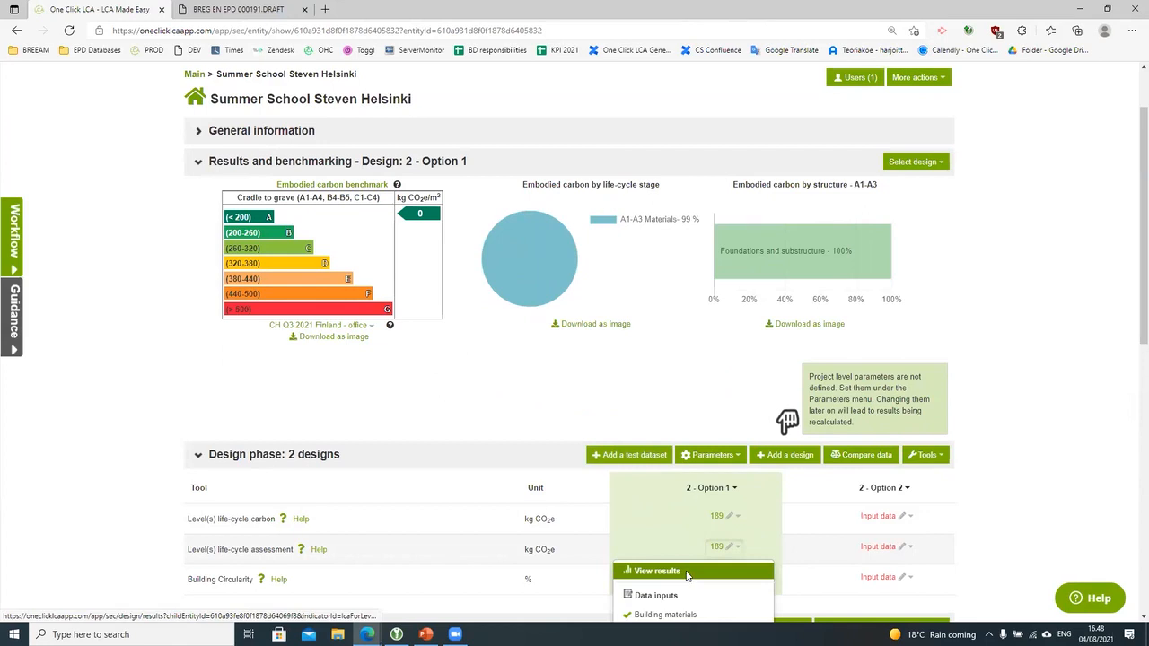
{"action": "left_click", "coordinate": [687, 572]}
{"action": "mouse_move", "coordinate": [898, 635]}
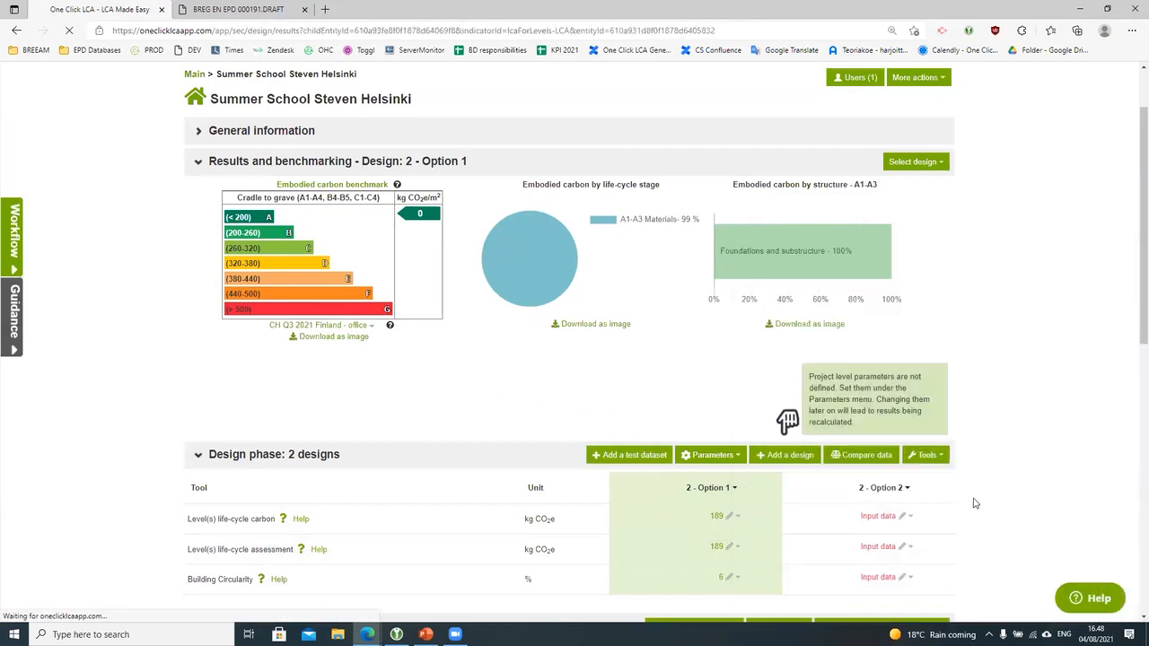
{"action": "scroll", "coordinate": [974, 503], "scroll_direction": "down", "scroll_amount": 1}
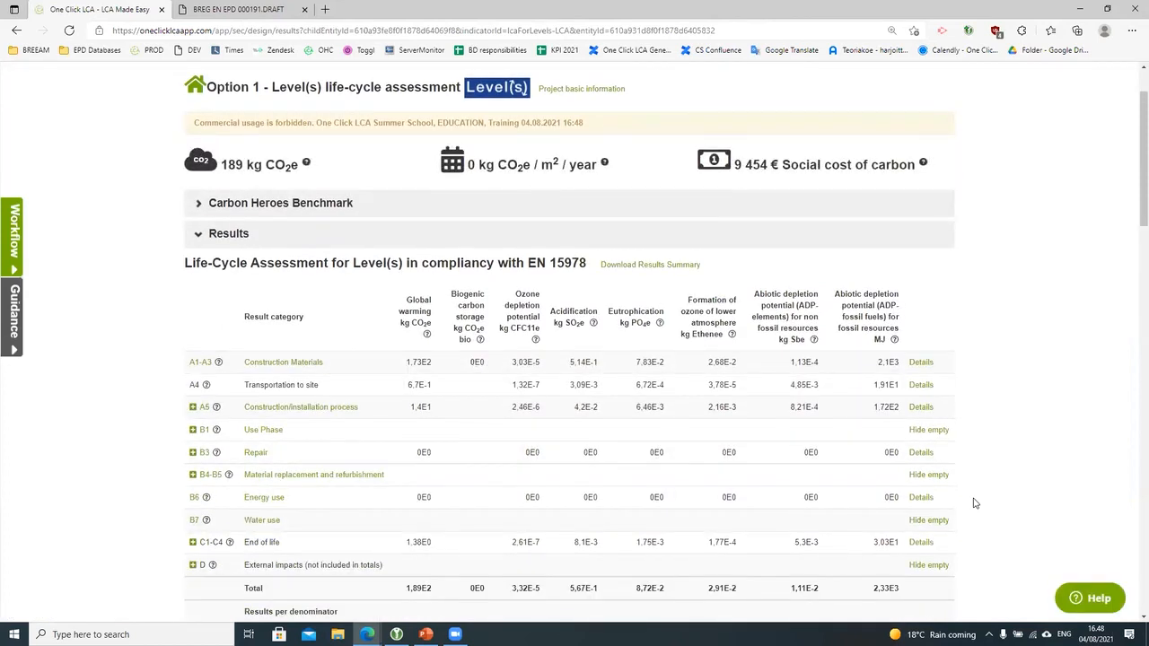
{"action": "scroll", "coordinate": [958, 510], "scroll_direction": "down", "scroll_amount": 2}
{"action": "scroll", "coordinate": [957, 512], "scroll_direction": "up", "scroll_amount": 3}
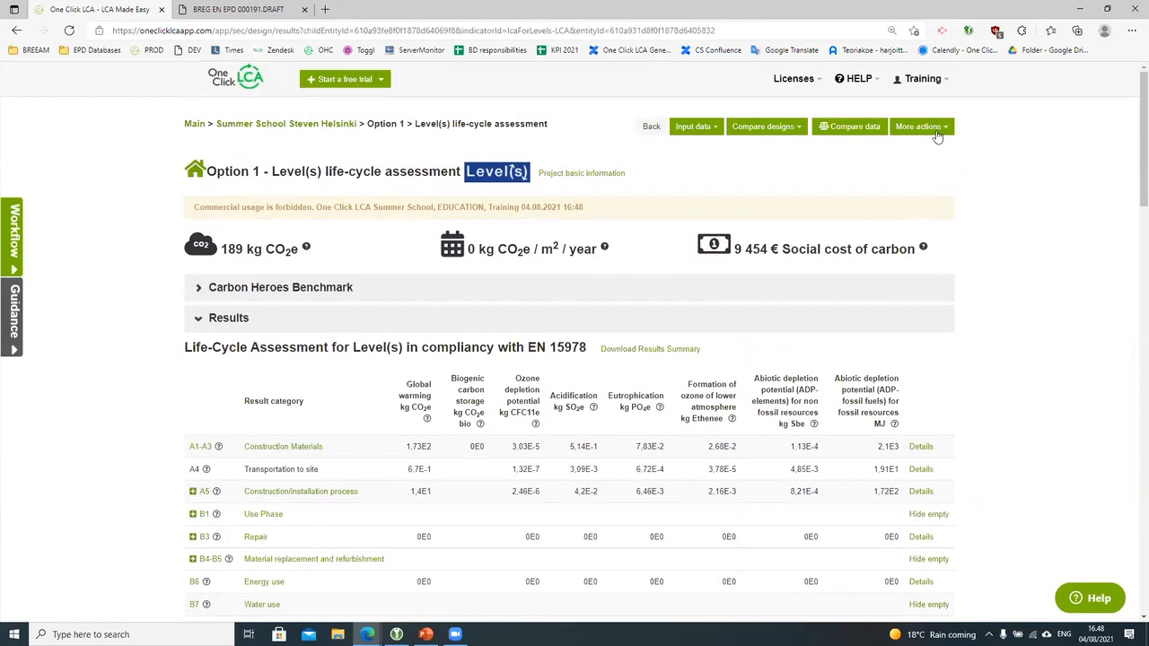
{"action": "left_click", "coordinate": [937, 132]}
{"action": "left_click", "coordinate": [942, 250]}
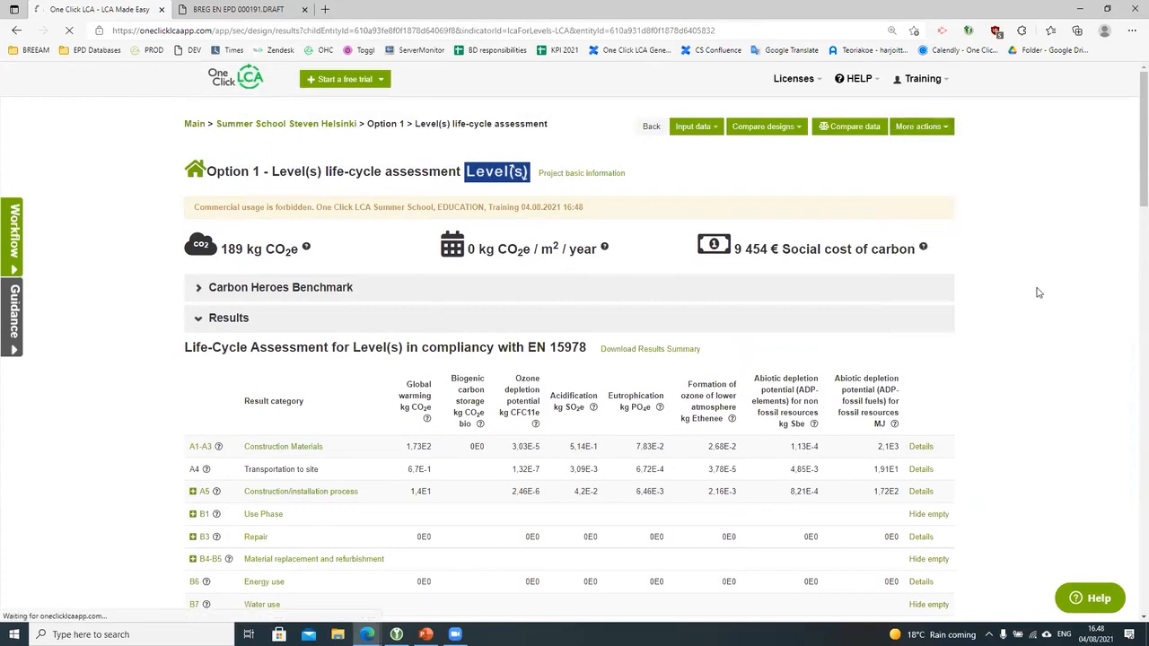
{"action": "scroll", "coordinate": [1062, 363], "scroll_direction": "down", "scroll_amount": 1}
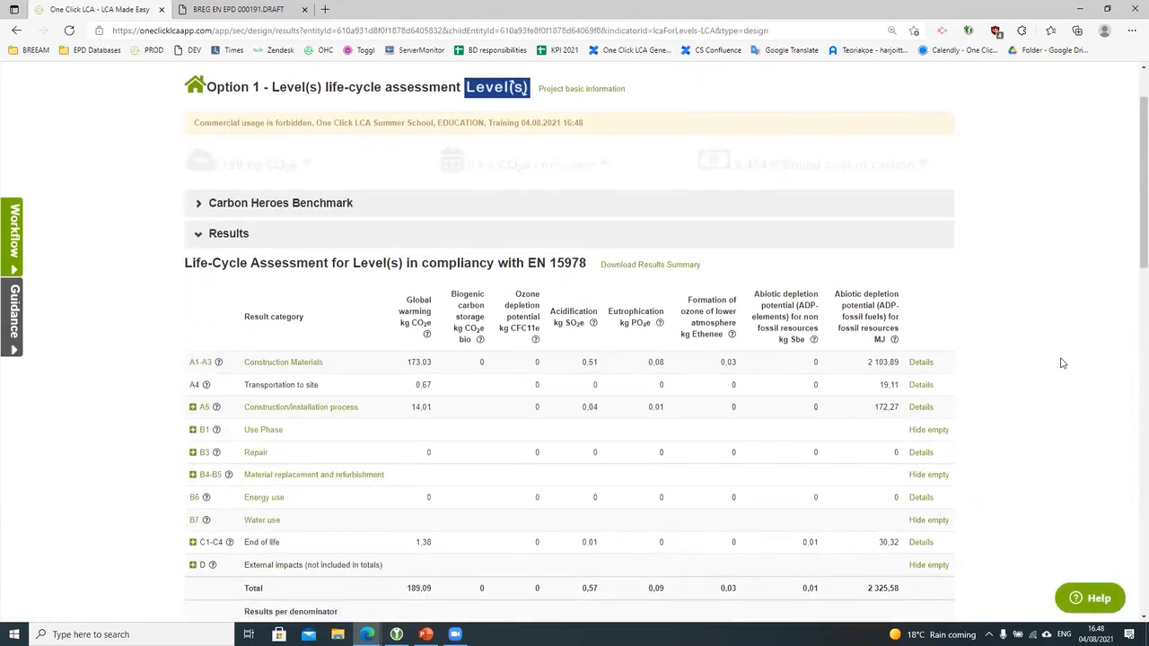
{"action": "scroll", "coordinate": [1062, 362], "scroll_direction": "down", "scroll_amount": 2}
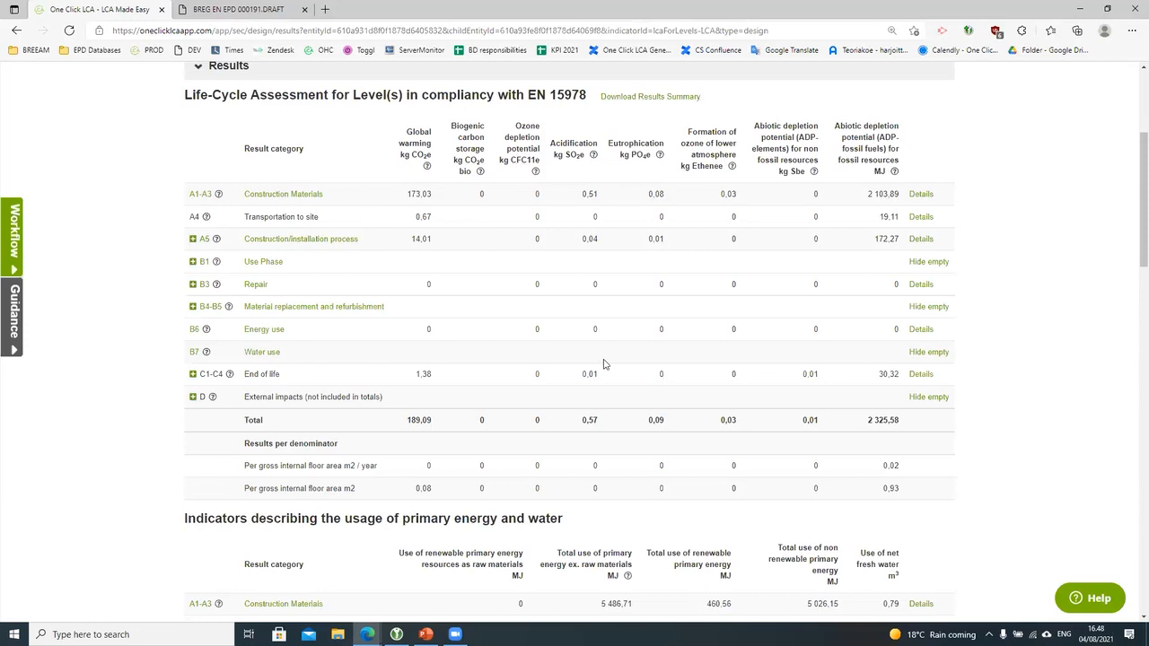
{"action": "scroll", "coordinate": [603, 363], "scroll_direction": "down", "scroll_amount": 3}
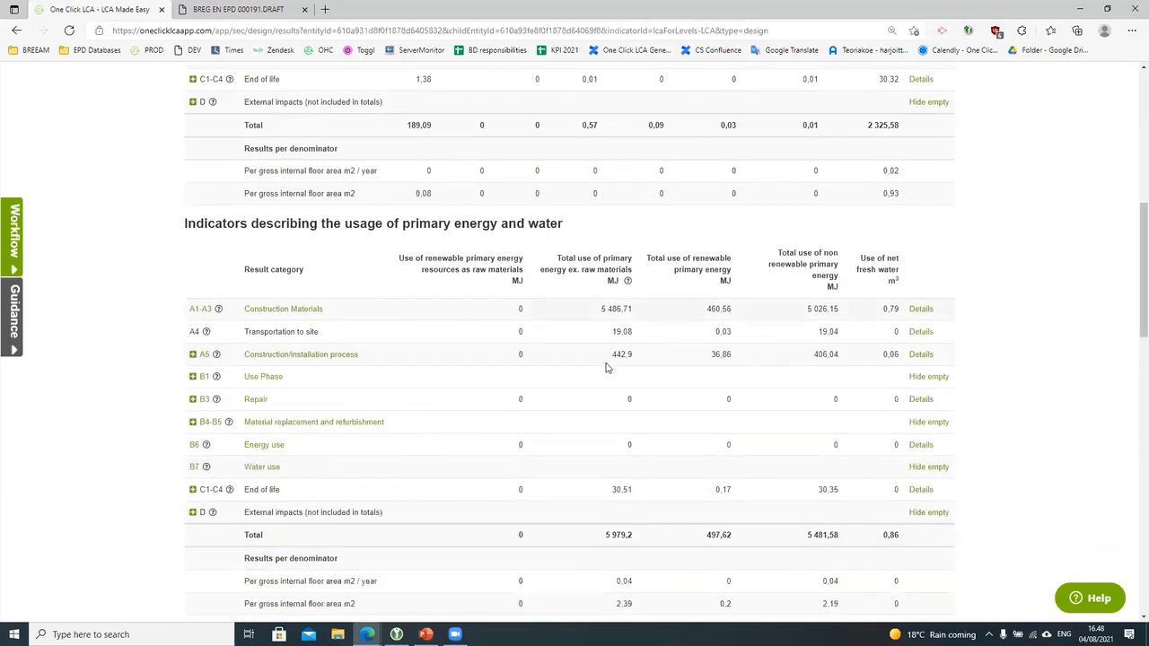
{"action": "scroll", "coordinate": [606, 366], "scroll_direction": "down", "scroll_amount": 2}
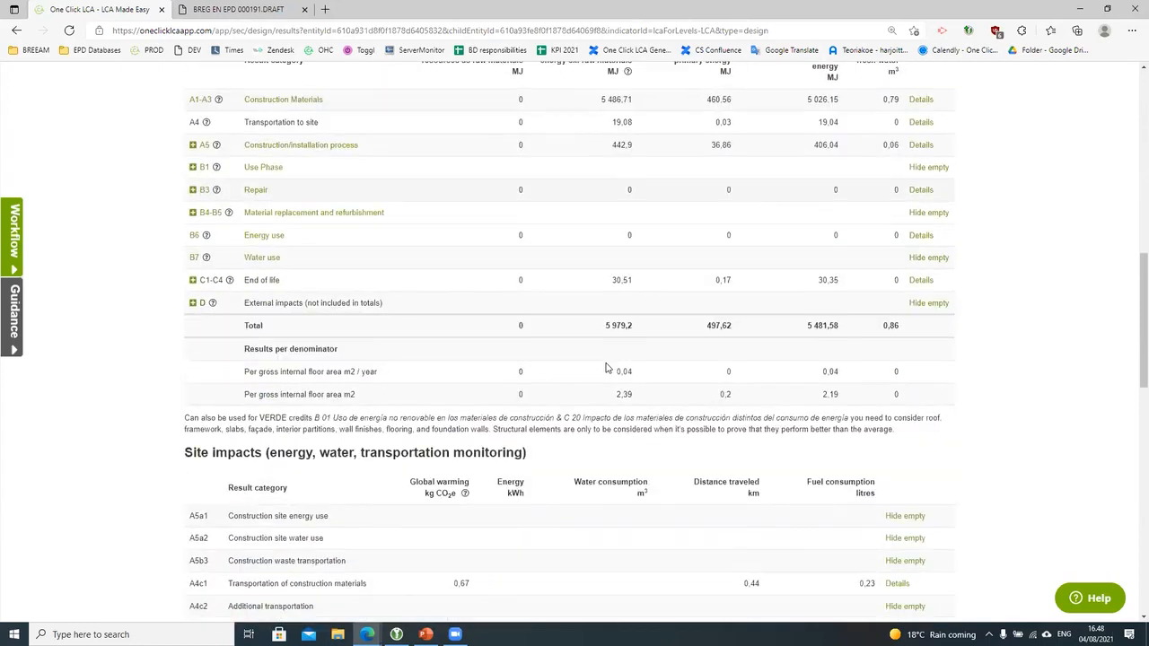
{"action": "scroll", "coordinate": [606, 366], "scroll_direction": "down", "scroll_amount": 2}
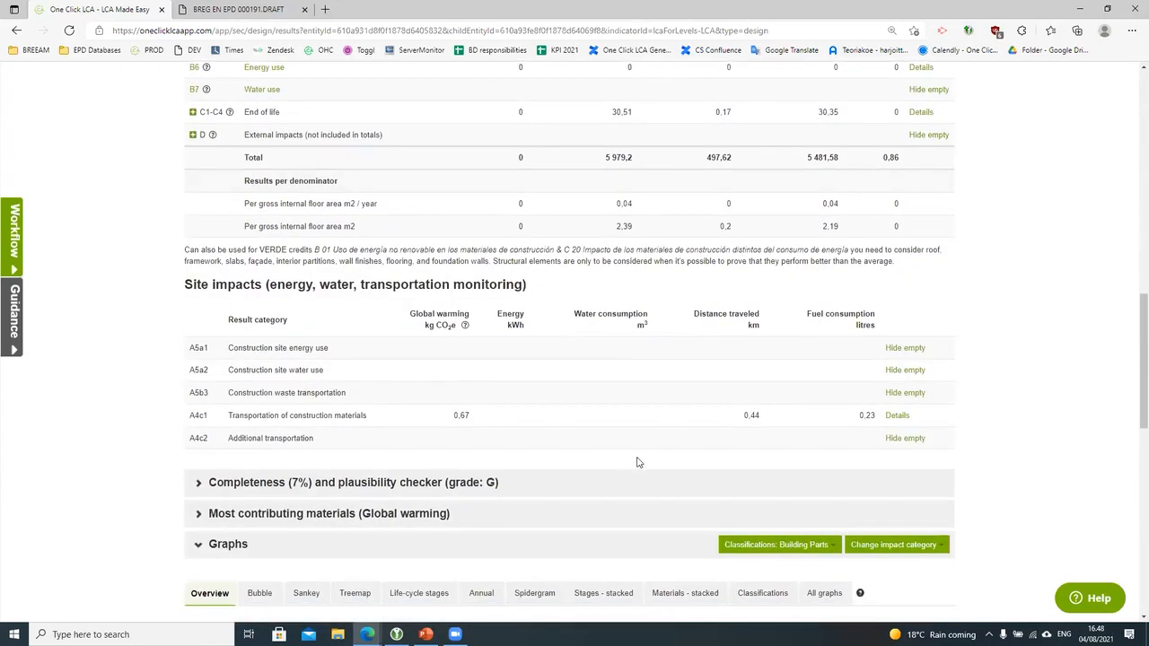
{"action": "scroll", "coordinate": [649, 473], "scroll_direction": "up", "scroll_amount": 8}
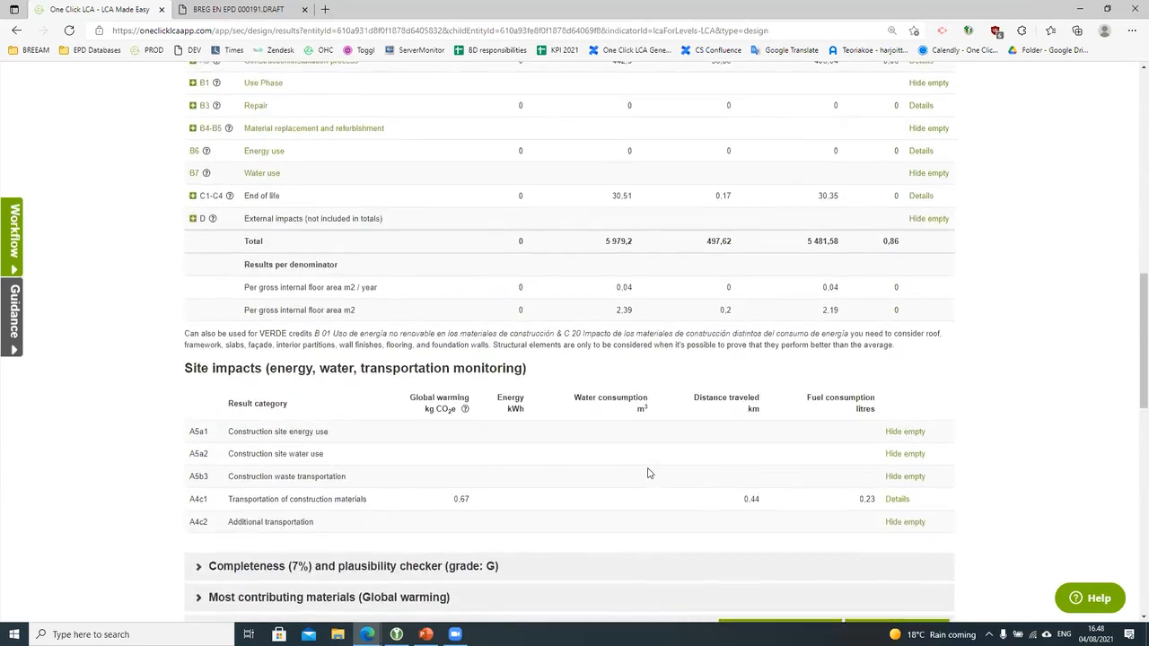
{"action": "scroll", "coordinate": [649, 473], "scroll_direction": "up", "scroll_amount": 2}
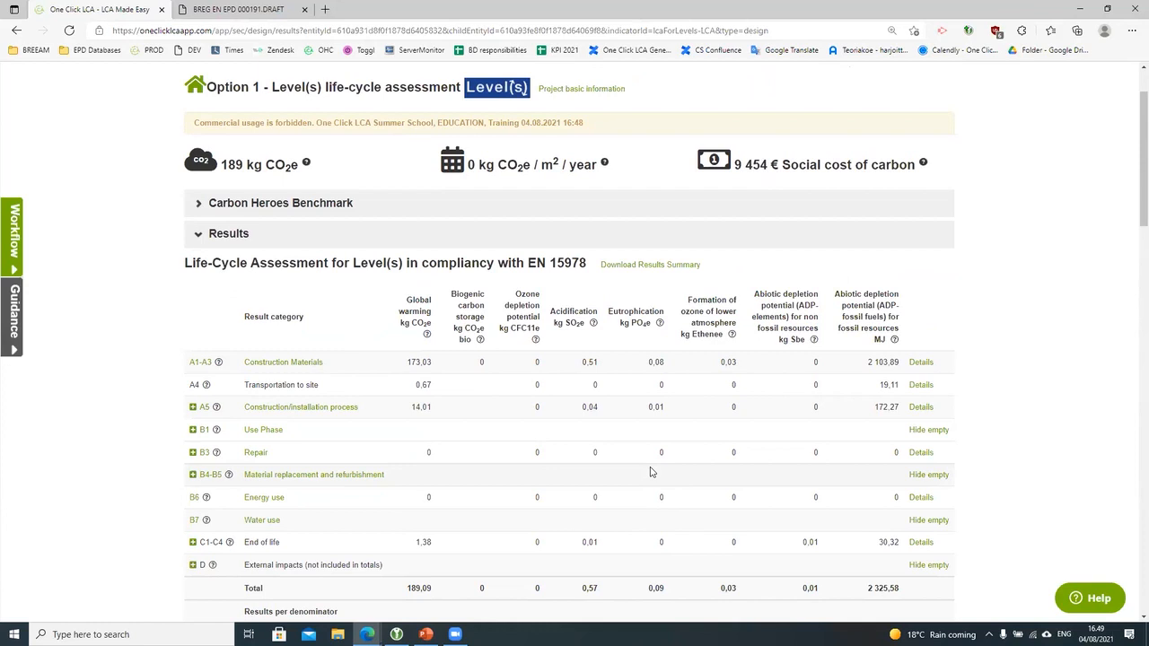
{"action": "scroll", "coordinate": [624, 557], "scroll_direction": "up", "scroll_amount": 1}
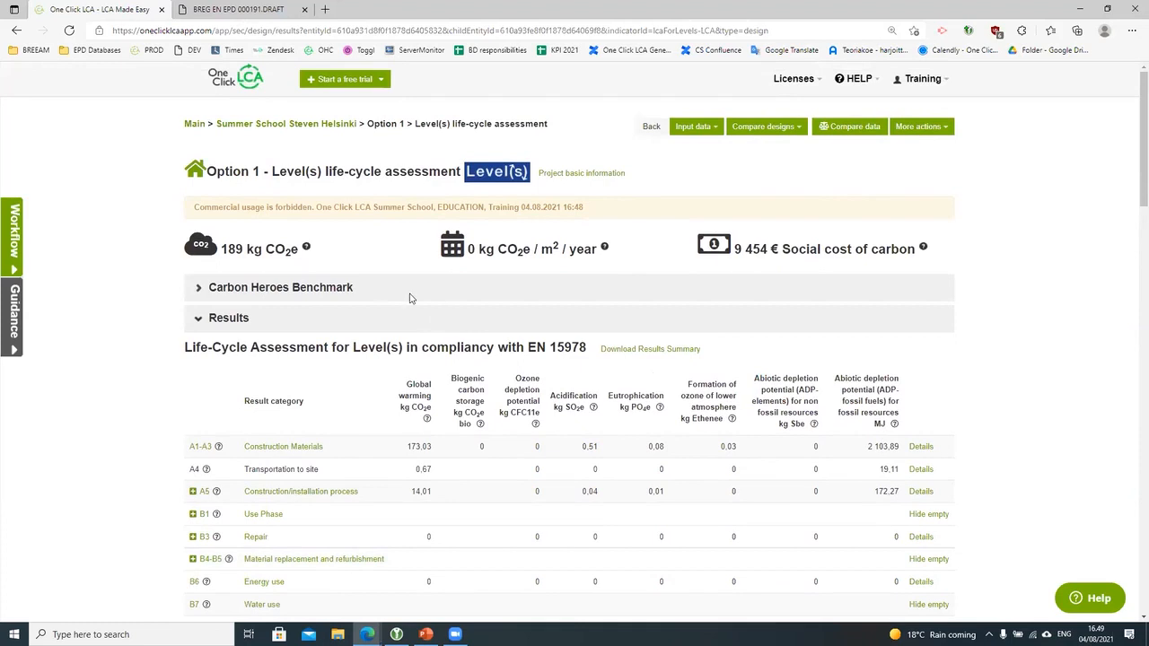
Step: From the project overview, view Option 1's Building Circularity results (6% overall) and list its Input data sections
{"action": "left_click", "coordinate": [306, 130]}
{"action": "mouse_move", "coordinate": [478, 423]}
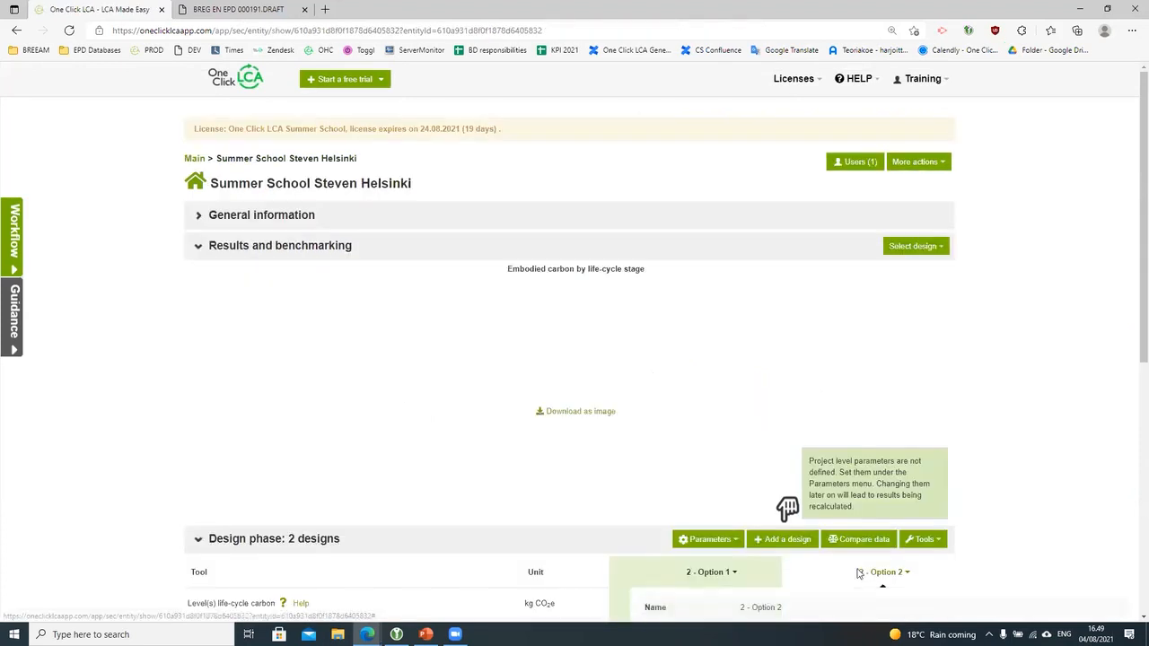
{"action": "scroll", "coordinate": [848, 563], "scroll_direction": "down", "scroll_amount": 2}
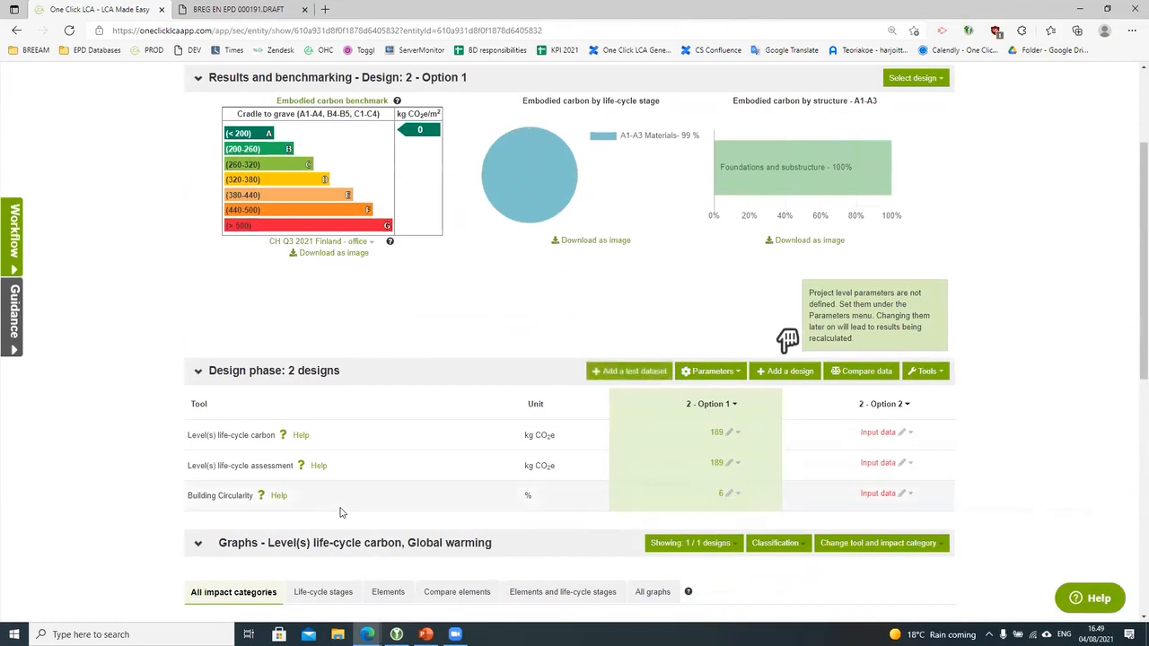
{"action": "left_click", "coordinate": [728, 493]}
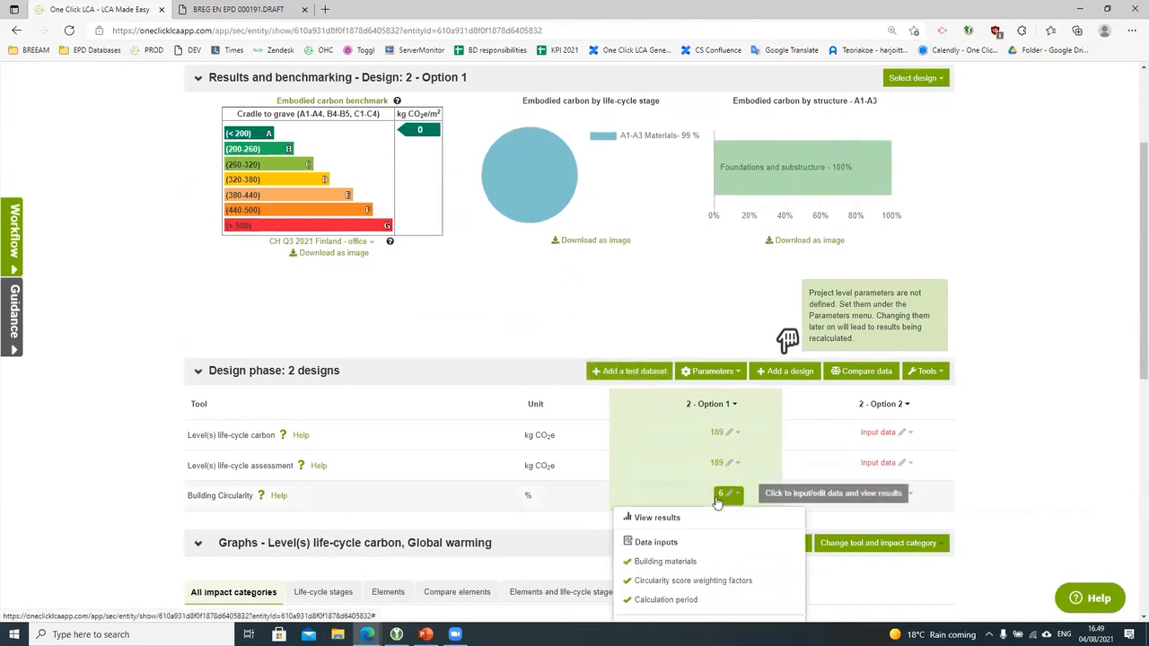
{"action": "left_click", "coordinate": [679, 525]}
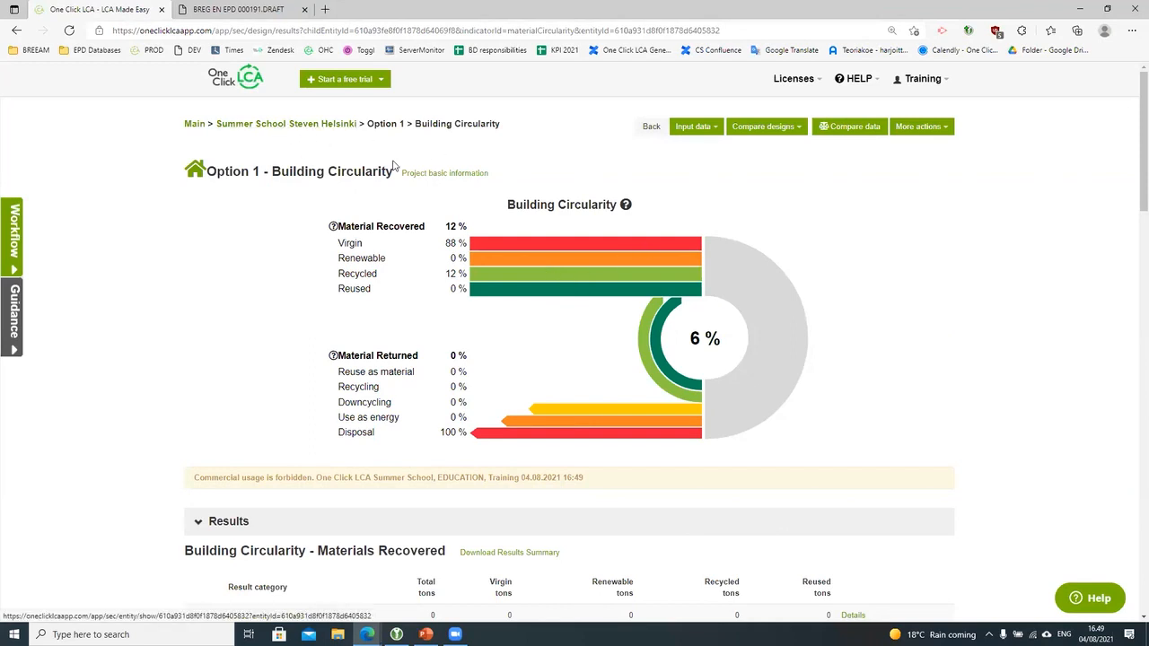
{"action": "left_click", "coordinate": [712, 129]}
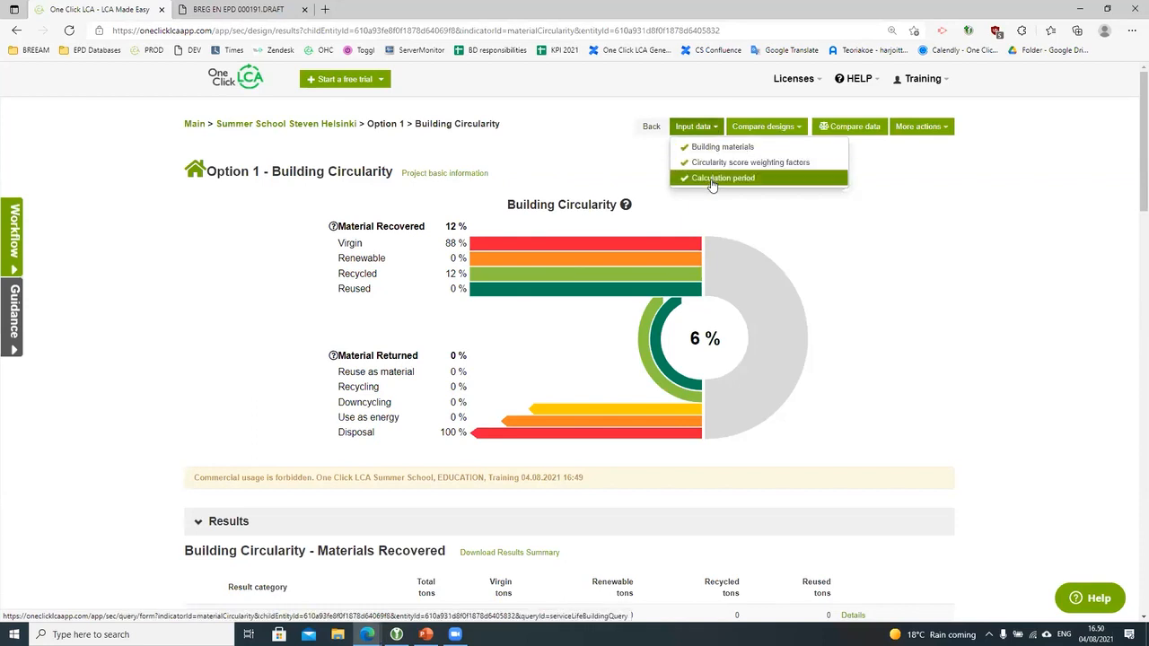
Step: Check Option 1's Building materials input, then return to the Helsinki project overview
{"action": "left_click", "coordinate": [721, 146]}
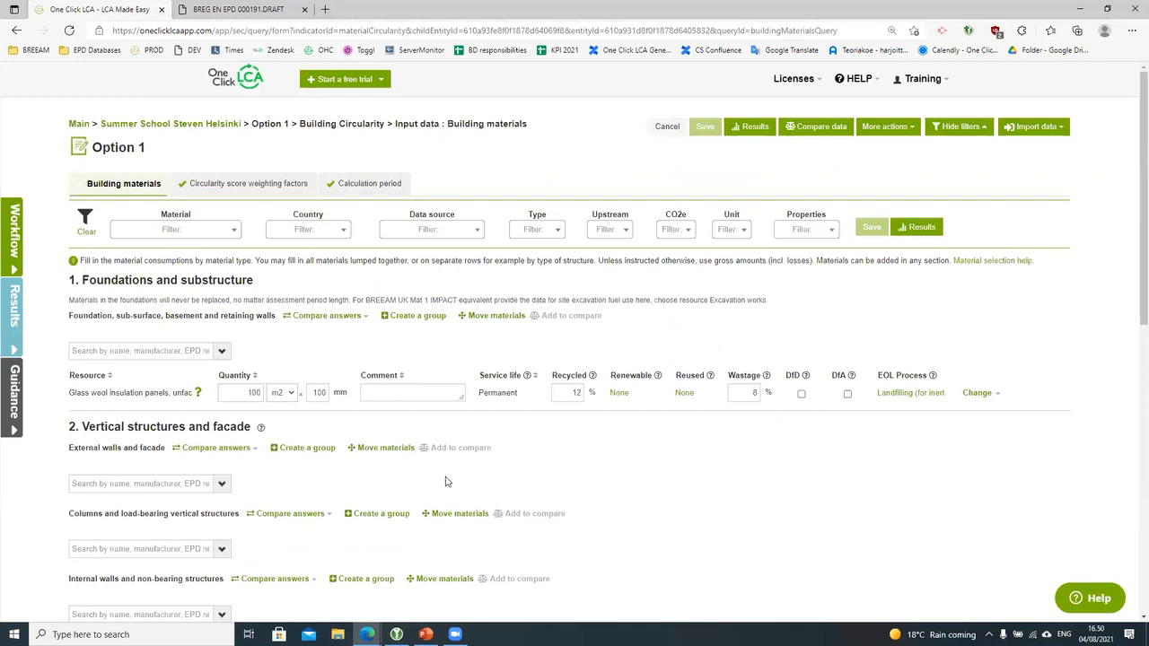
{"action": "left_click", "coordinate": [224, 126]}
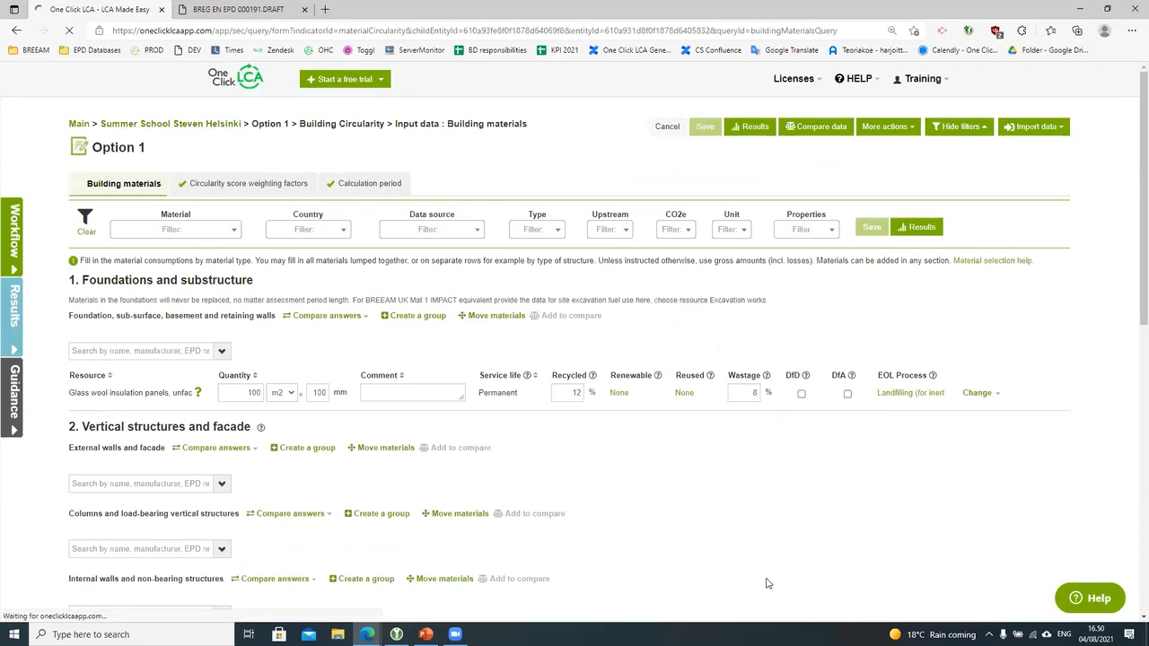
{"action": "scroll", "coordinate": [767, 584], "scroll_direction": "down", "scroll_amount": 2}
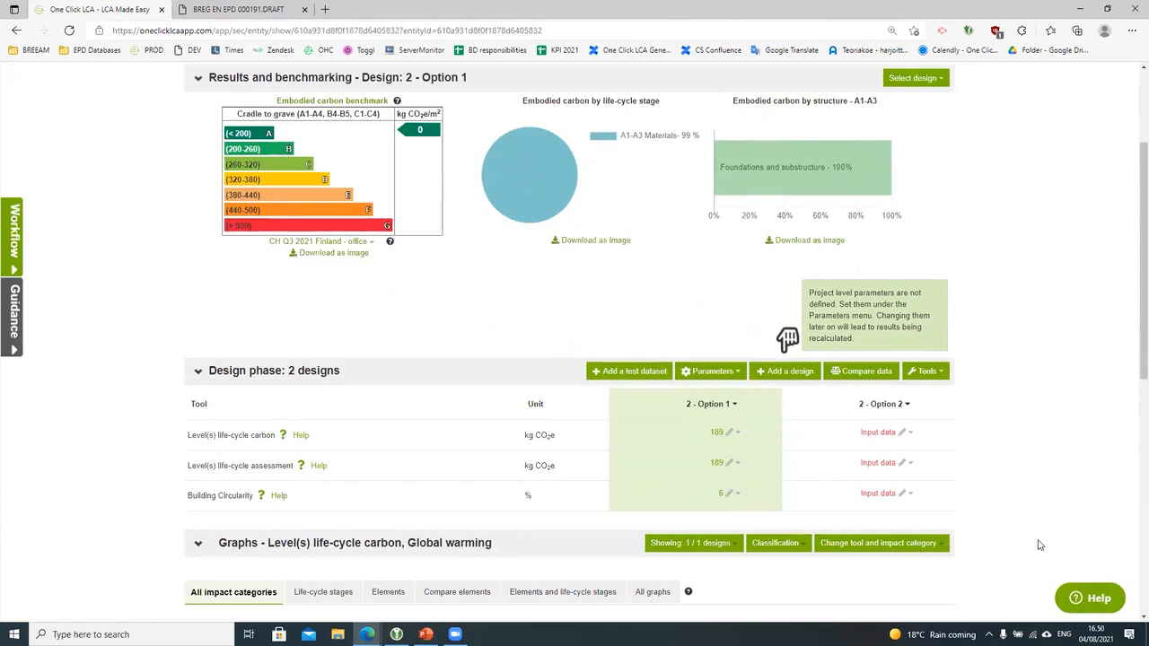
Step: Show the Input data options for Option 2 in the Design phase section
{"action": "scroll", "coordinate": [1039, 545], "scroll_direction": "down", "scroll_amount": 1}
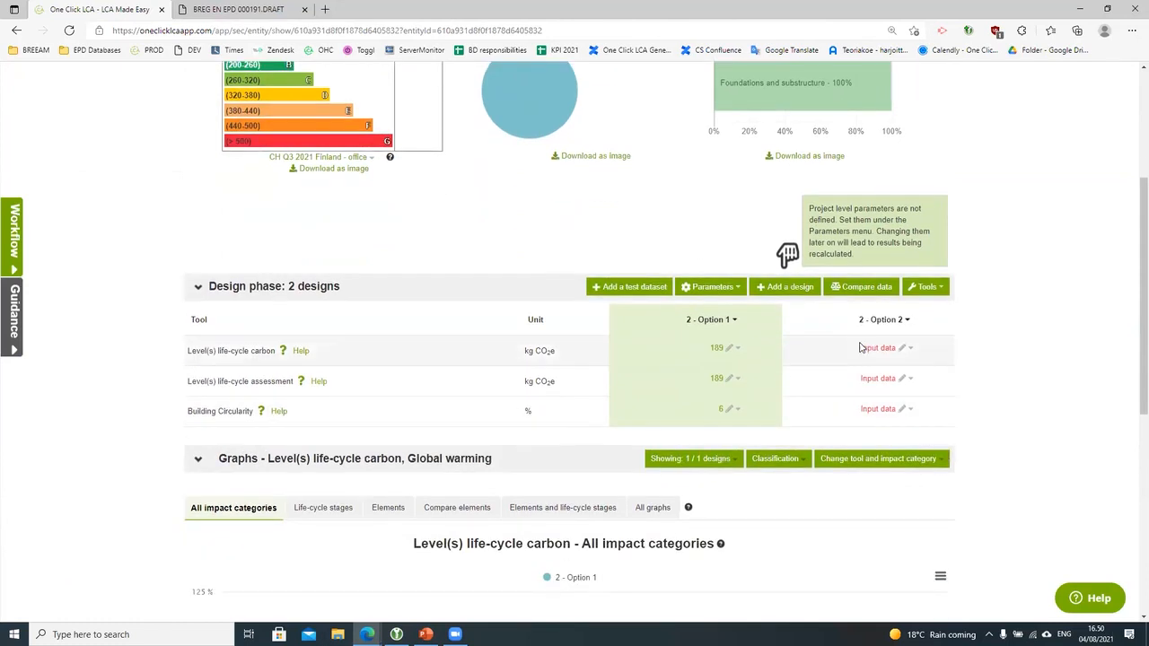
{"action": "left_click", "coordinate": [724, 348]}
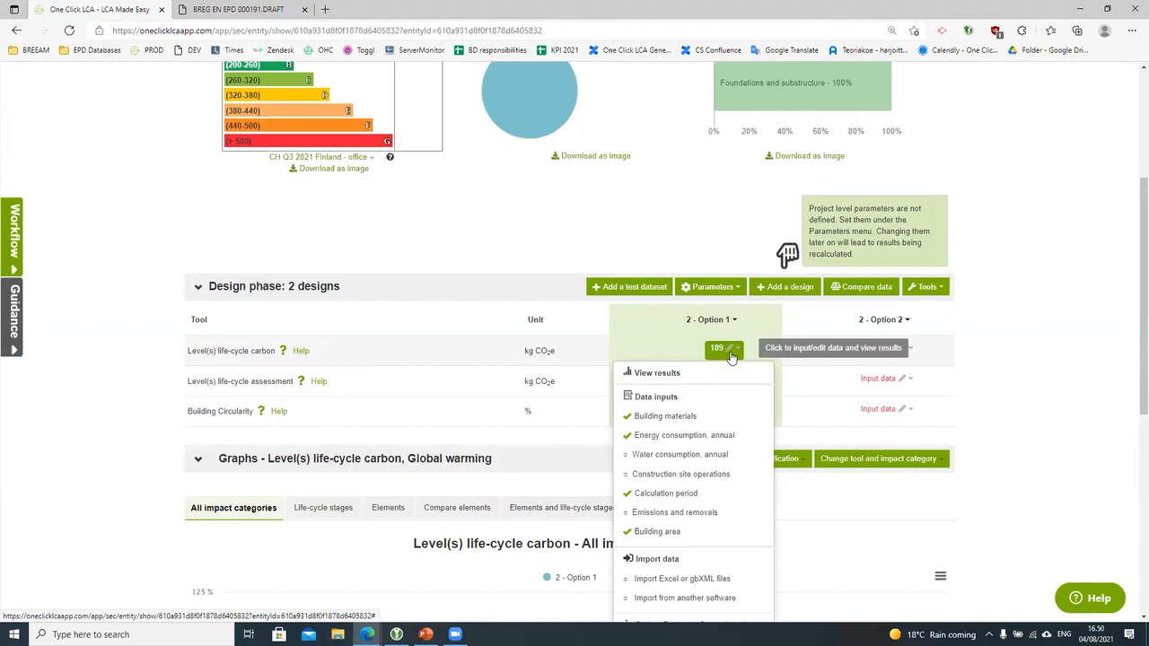
{"action": "left_click", "coordinate": [879, 350]}
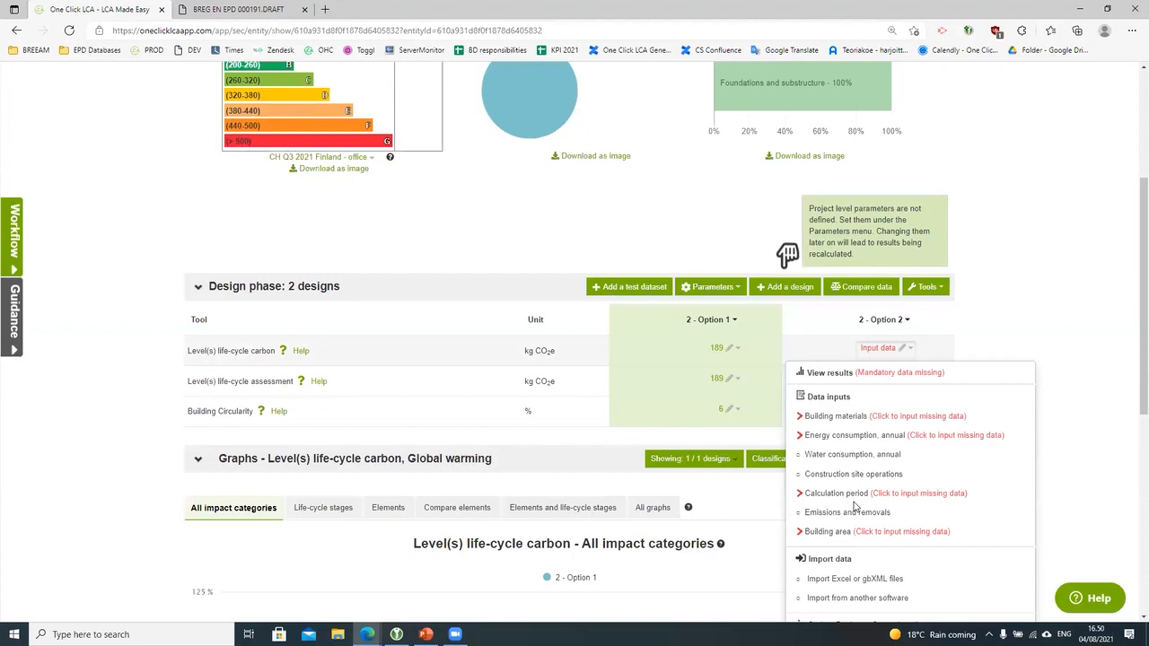
{"action": "scroll", "coordinate": [854, 508], "scroll_direction": "down", "scroll_amount": 1}
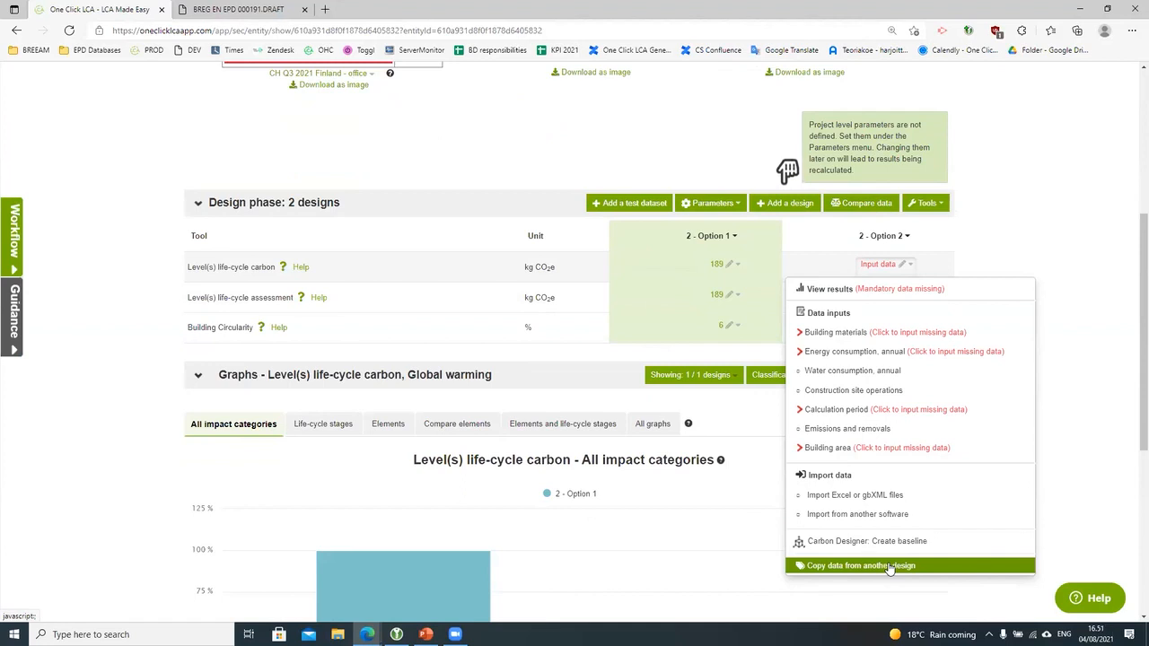
Step: Start the Excel or gbXML import for Option 2 and zoom the page to 125%
{"action": "left_click", "coordinate": [870, 499]}
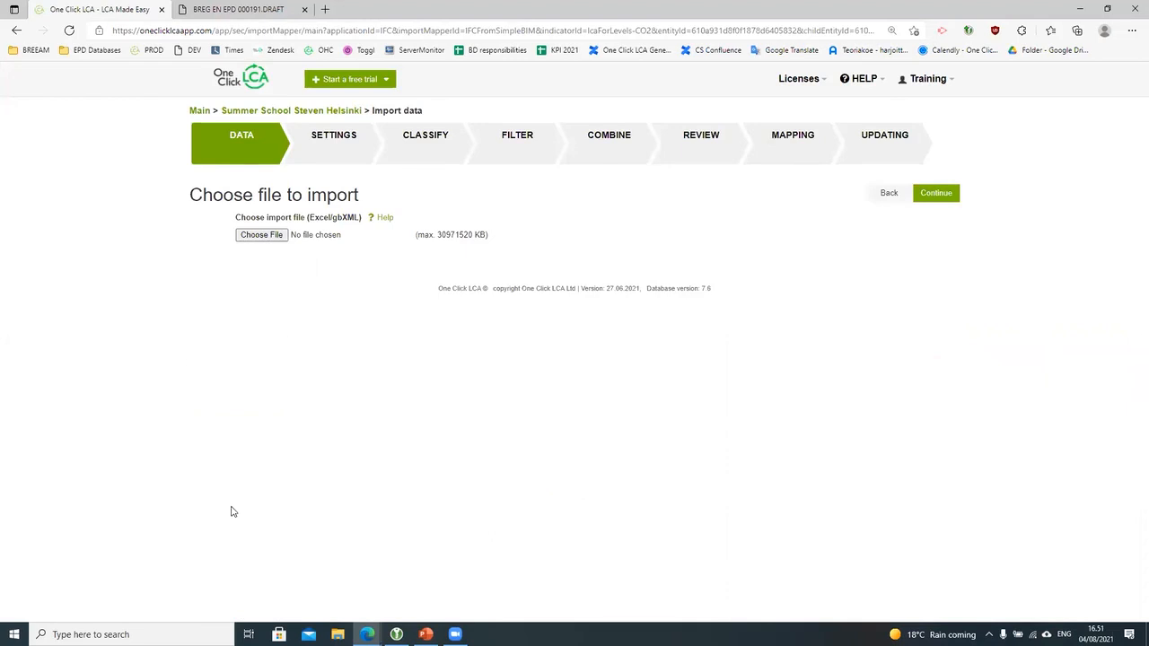
{"action": "key", "text": "ctrl+plus"}
{"action": "key", "text": "ctrl+plus"}
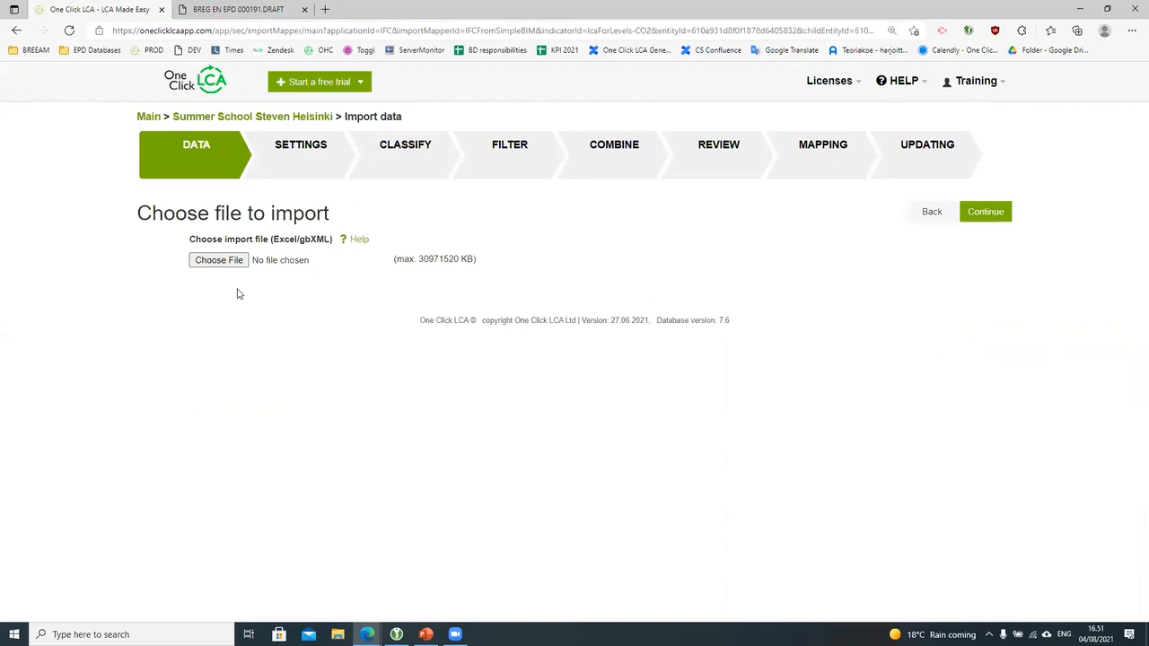
Step: Download OCL_import_form_Building_Metric_v1_4-4.xlsx from the Help Centre attachments and open it in Excel
{"action": "left_click", "coordinate": [358, 240]}
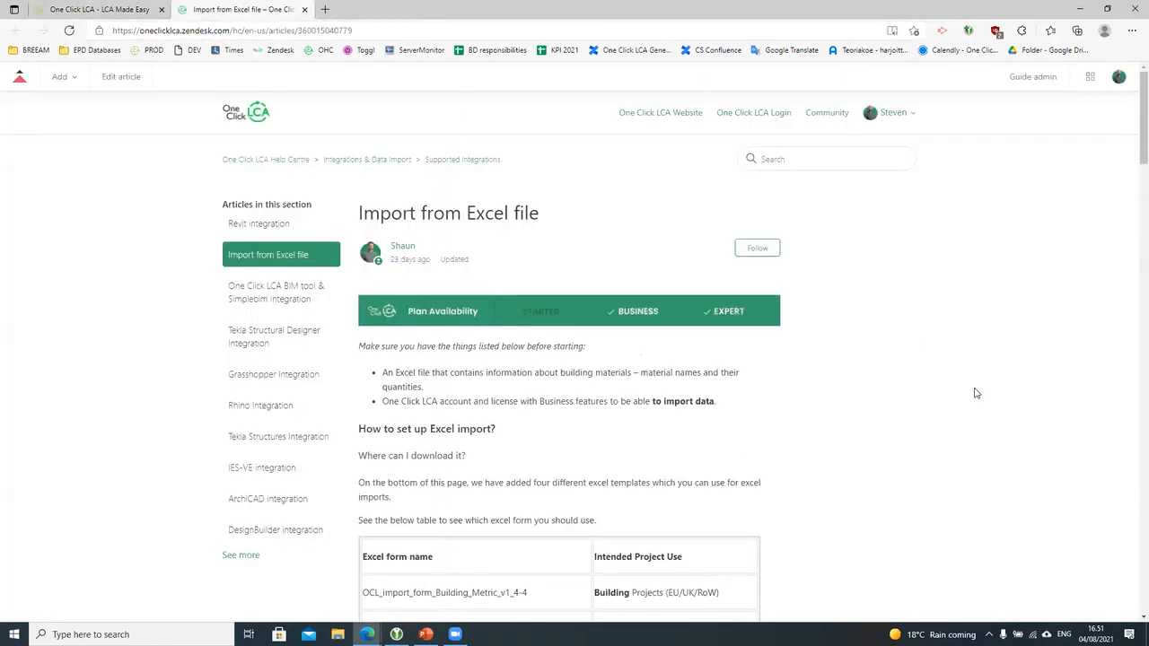
{"action": "scroll", "coordinate": [975, 393], "scroll_direction": "down", "scroll_amount": 3}
{"action": "scroll", "coordinate": [949, 429], "scroll_direction": "down", "scroll_amount": 10}
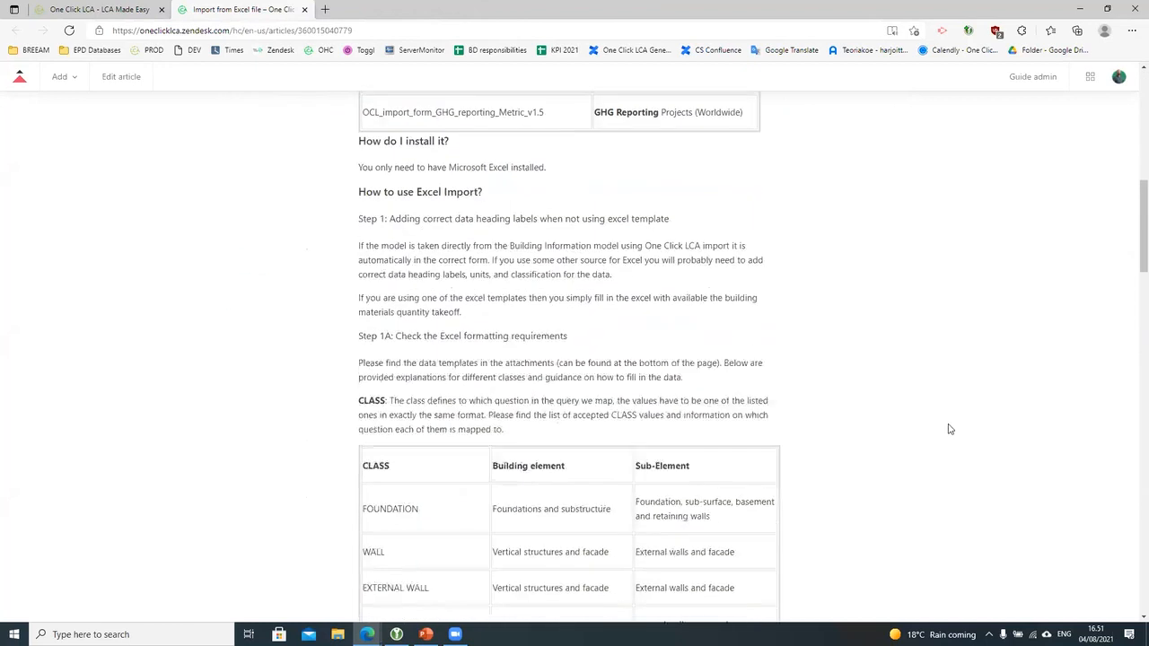
{"action": "scroll", "coordinate": [946, 431], "scroll_direction": "down", "scroll_amount": 15}
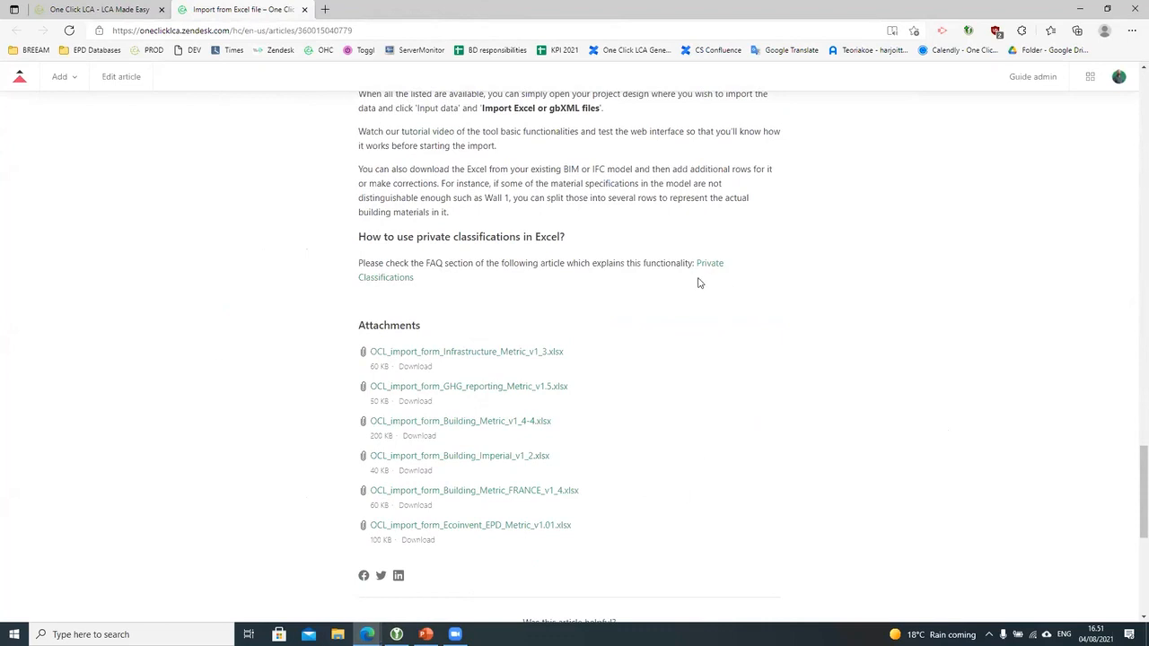
{"action": "left_click", "coordinate": [519, 426]}
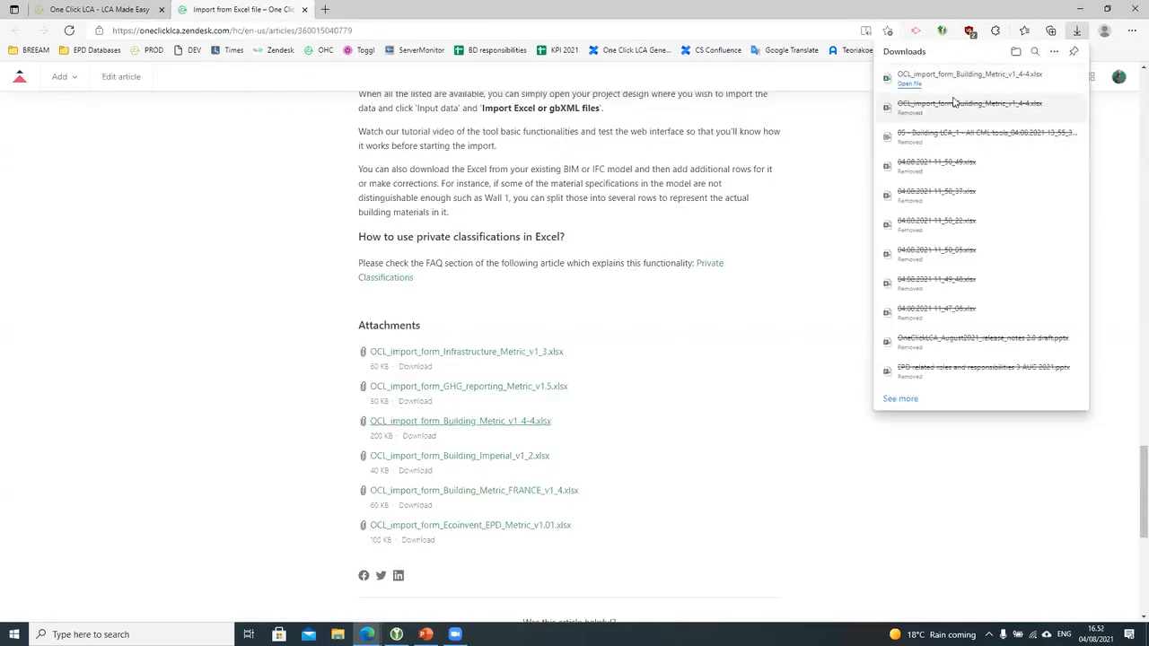
{"action": "left_click", "coordinate": [913, 89]}
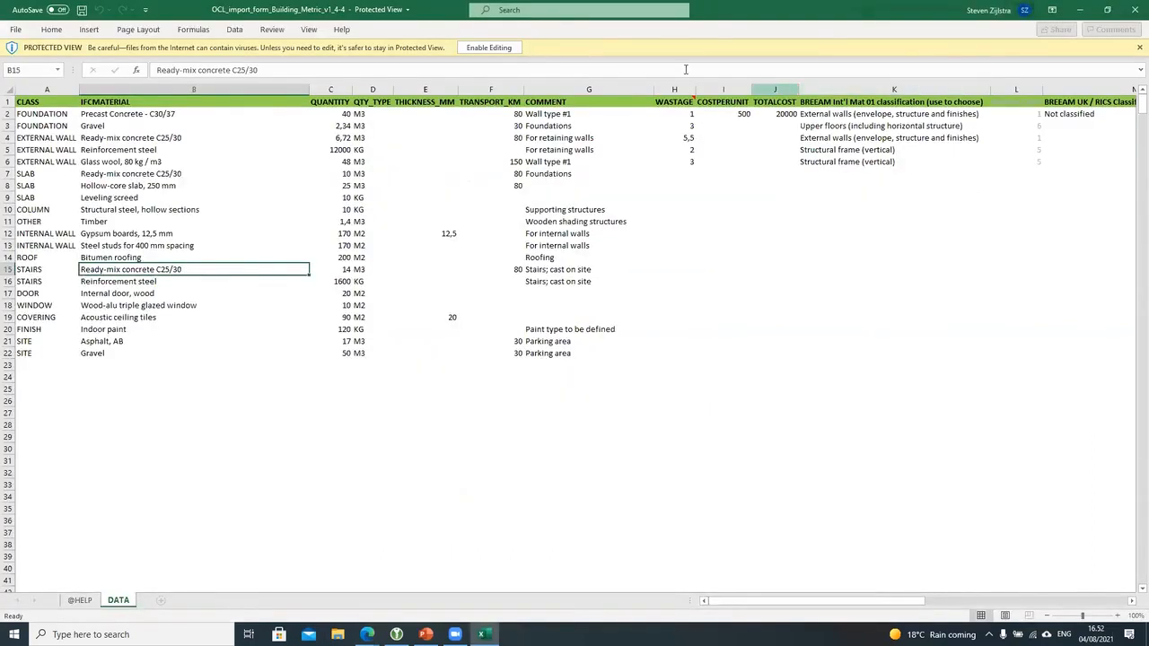
Step: Enable editing on the template and zoom the sheet to 145%
{"action": "left_click", "coordinate": [489, 47]}
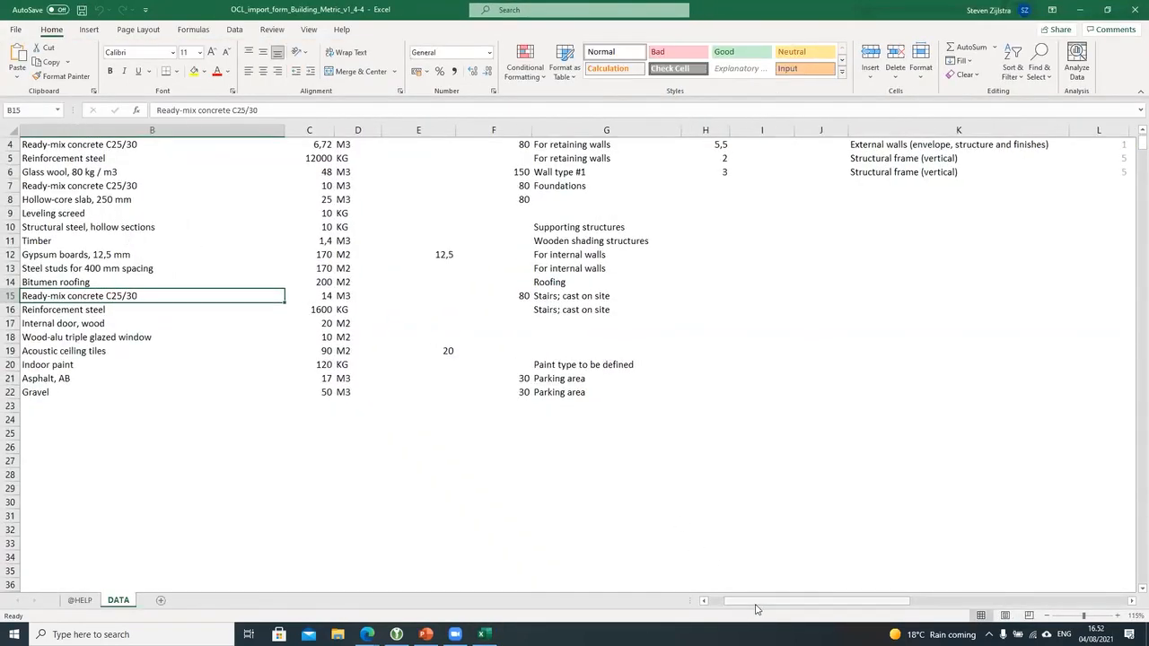
{"action": "left_click_drag", "start_coordinate": [756, 606], "coordinate": [736, 605]}
{"action": "scroll", "coordinate": [386, 438], "scroll_direction": "up", "scroll_amount": 1}
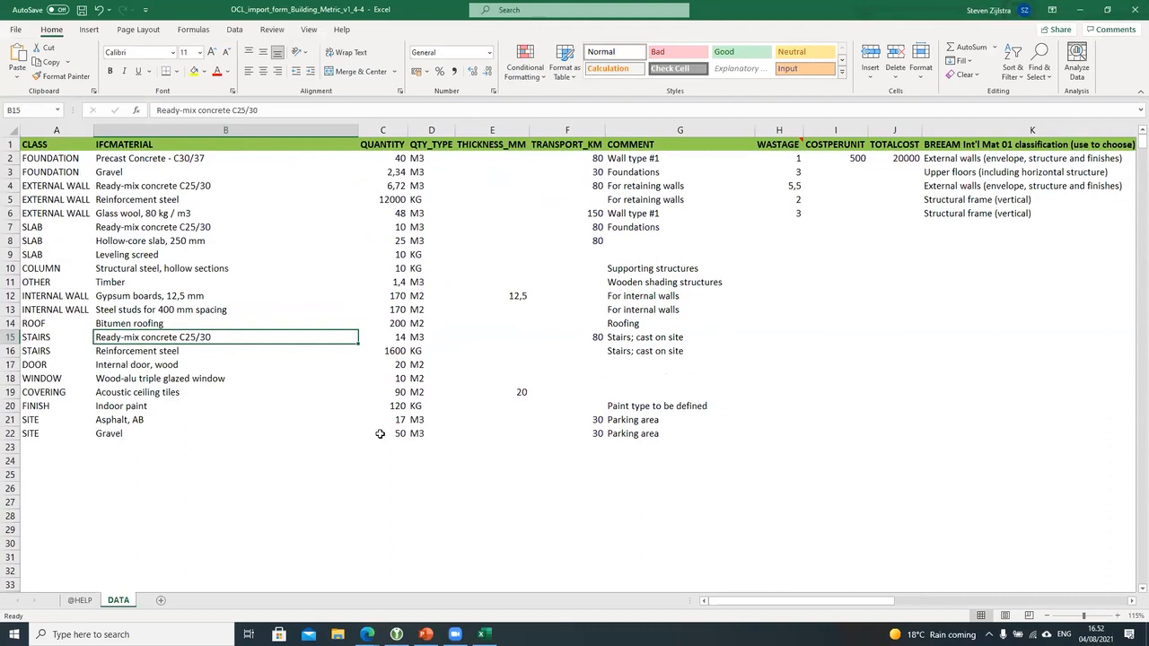
{"action": "scroll", "coordinate": [41, 169], "scroll_direction": "up", "scroll_amount": 2, "text": "ctrl"}
{"action": "left_click_drag", "start_coordinate": [744, 602], "coordinate": [725, 602]}
Step: Review the allowed CLASS values in cell A23's dropdown without picking one, then select B23
{"action": "left_click", "coordinate": [54, 151]}
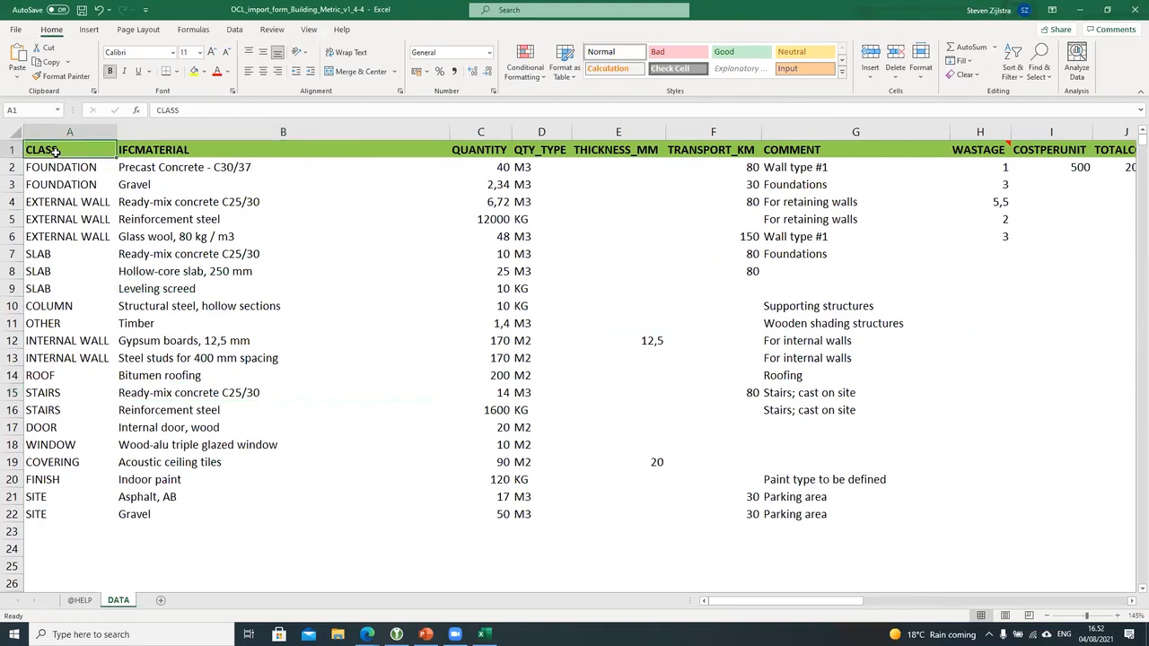
{"action": "left_click", "coordinate": [113, 538]}
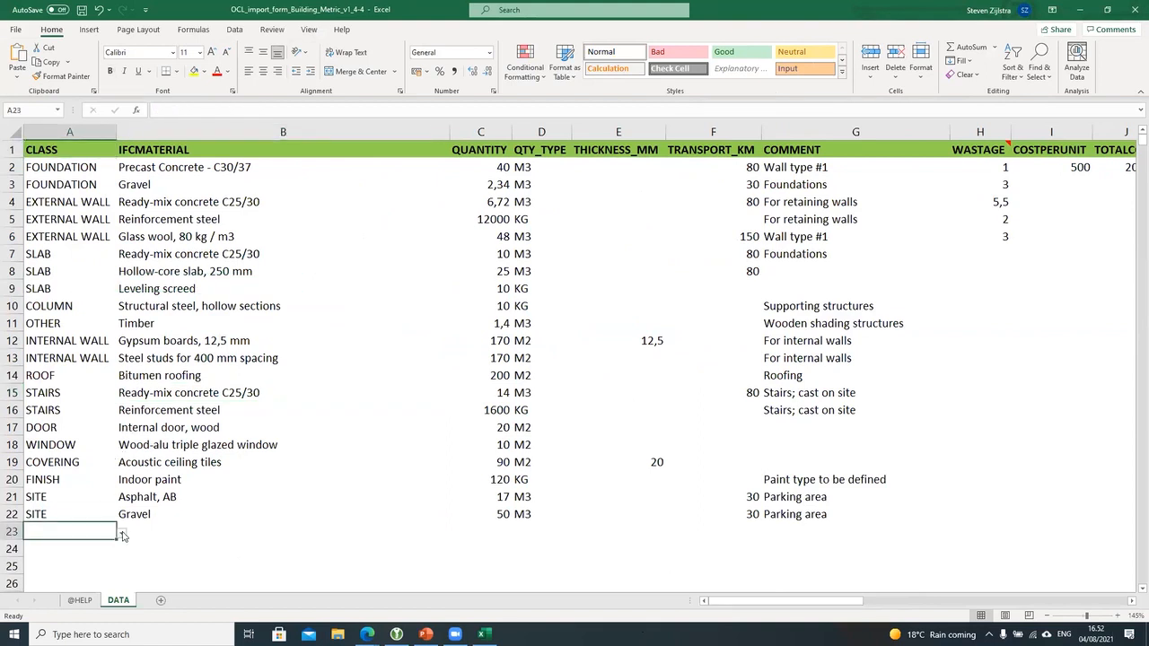
{"action": "left_click", "coordinate": [123, 534]}
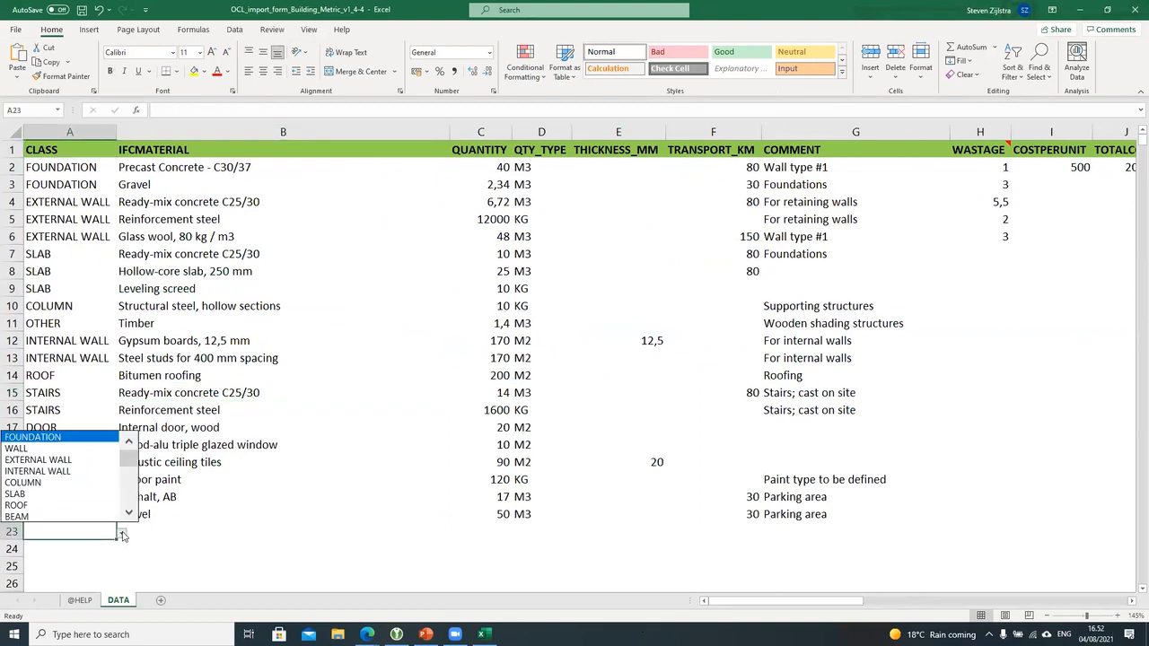
{"action": "mouse_move", "coordinate": [128, 459]}
{"action": "left_mouse_down"}
{"action": "mouse_move", "coordinate": [129, 514]}
{"action": "mouse_move", "coordinate": [134, 462]}
{"action": "left_mouse_up"}
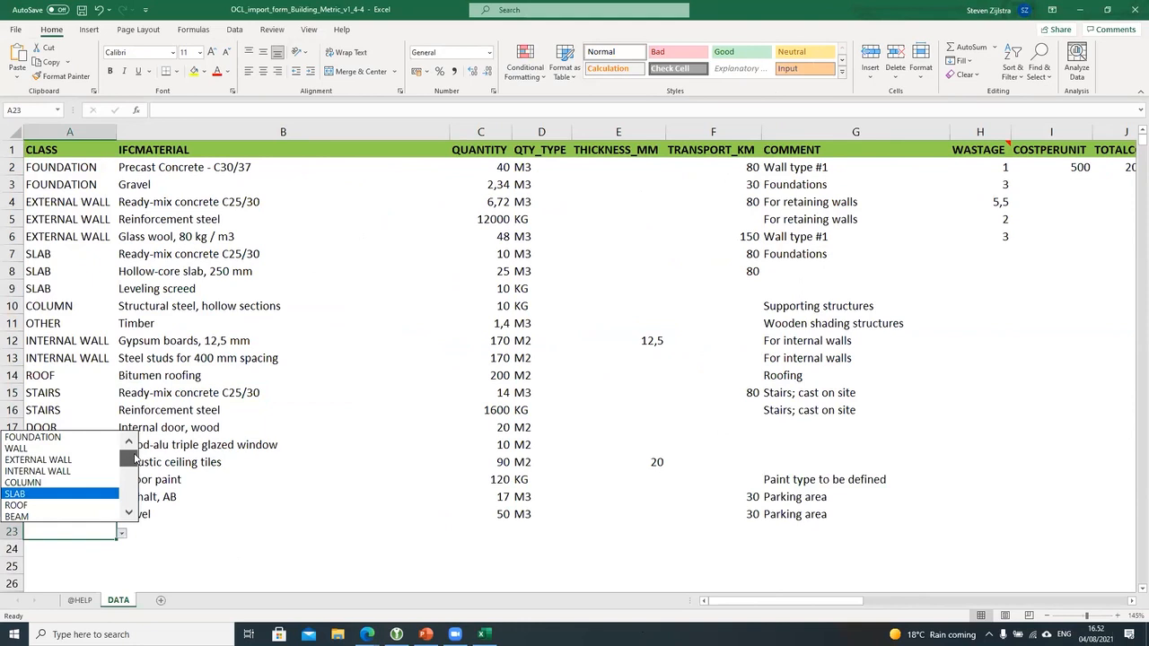
{"action": "key", "text": "Escape"}
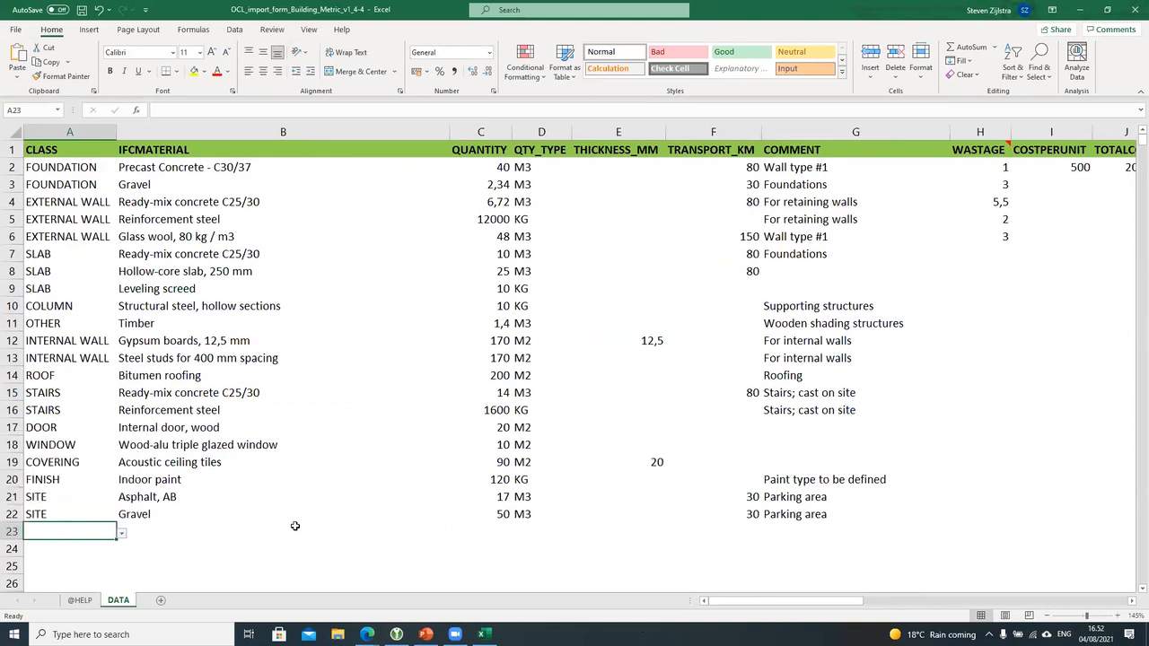
{"action": "left_click", "coordinate": [296, 528]}
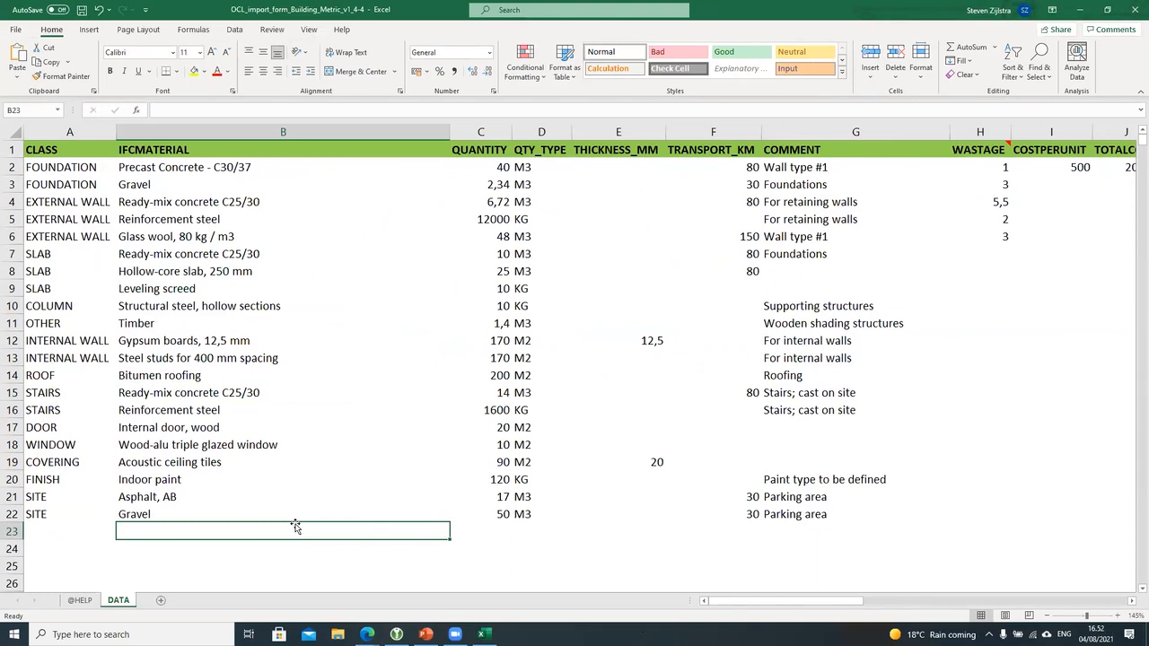
{"action": "left_click", "coordinate": [150, 170]}
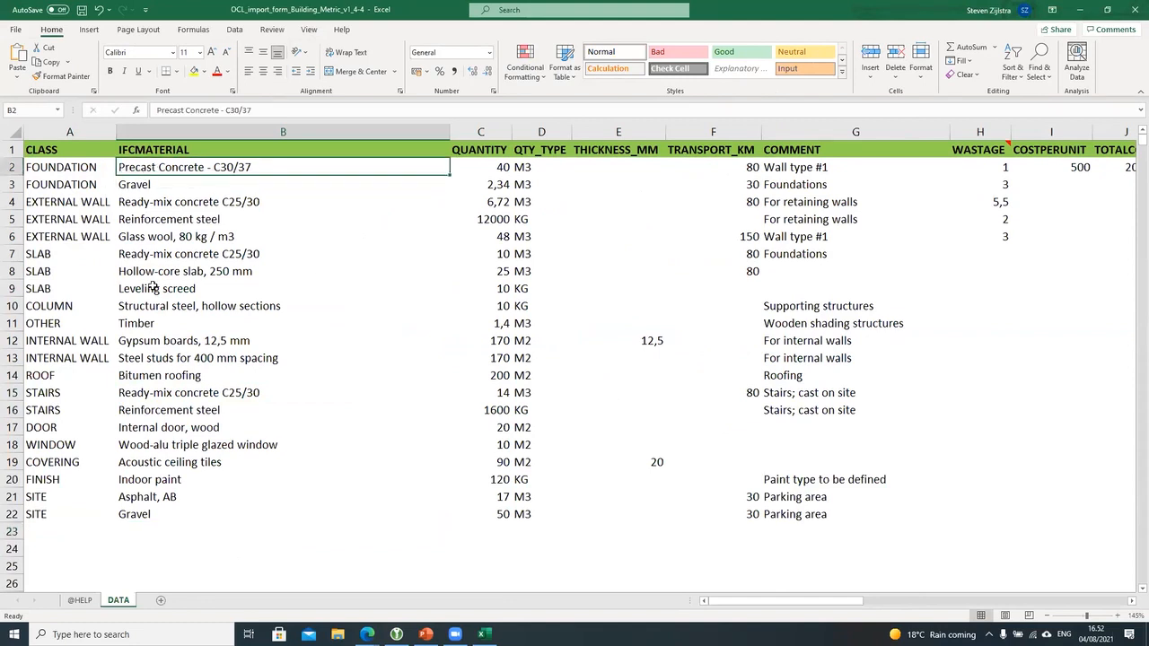
{"action": "left_click", "coordinate": [229, 203]}
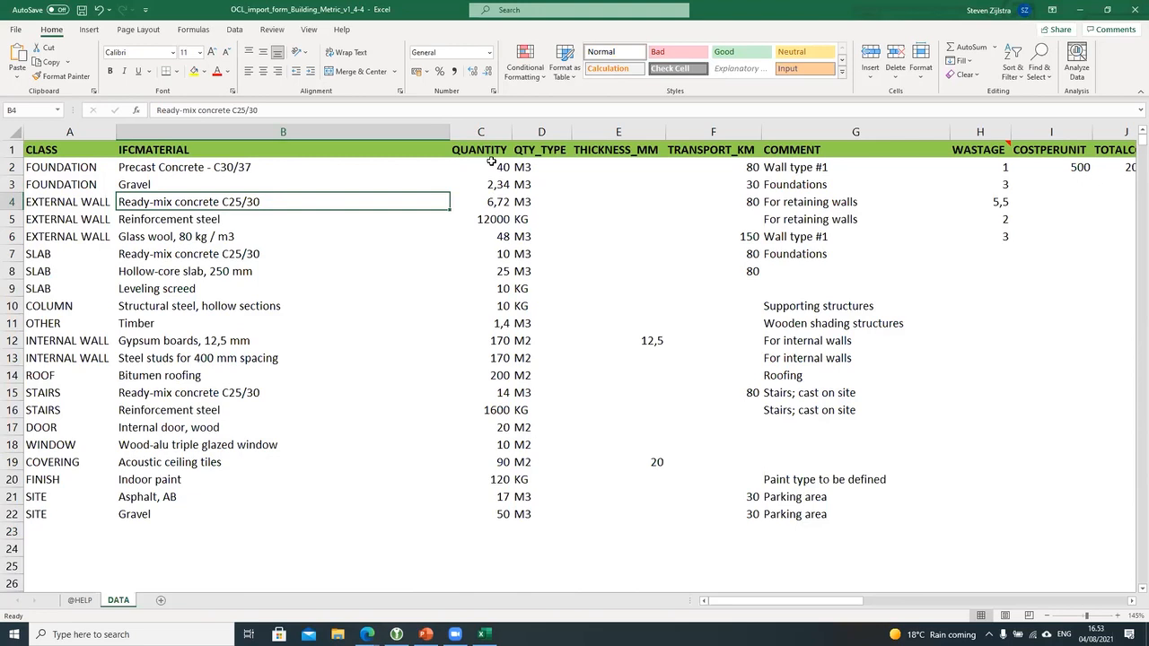
{"action": "left_click", "coordinate": [545, 166]}
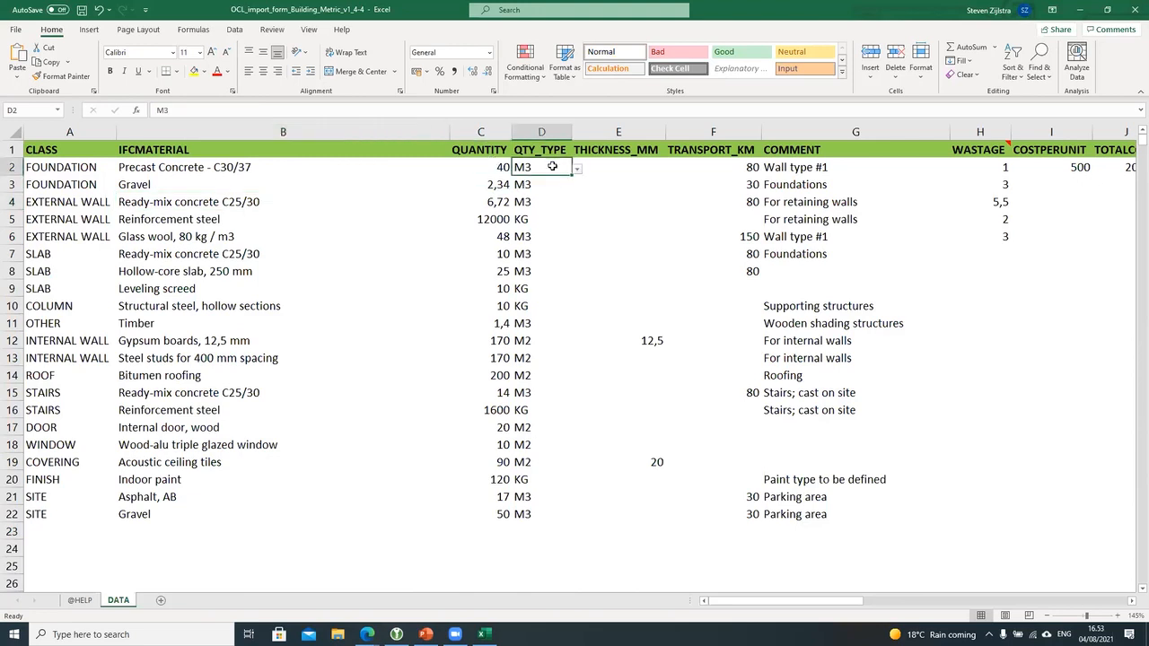
{"action": "left_click", "coordinate": [576, 171]}
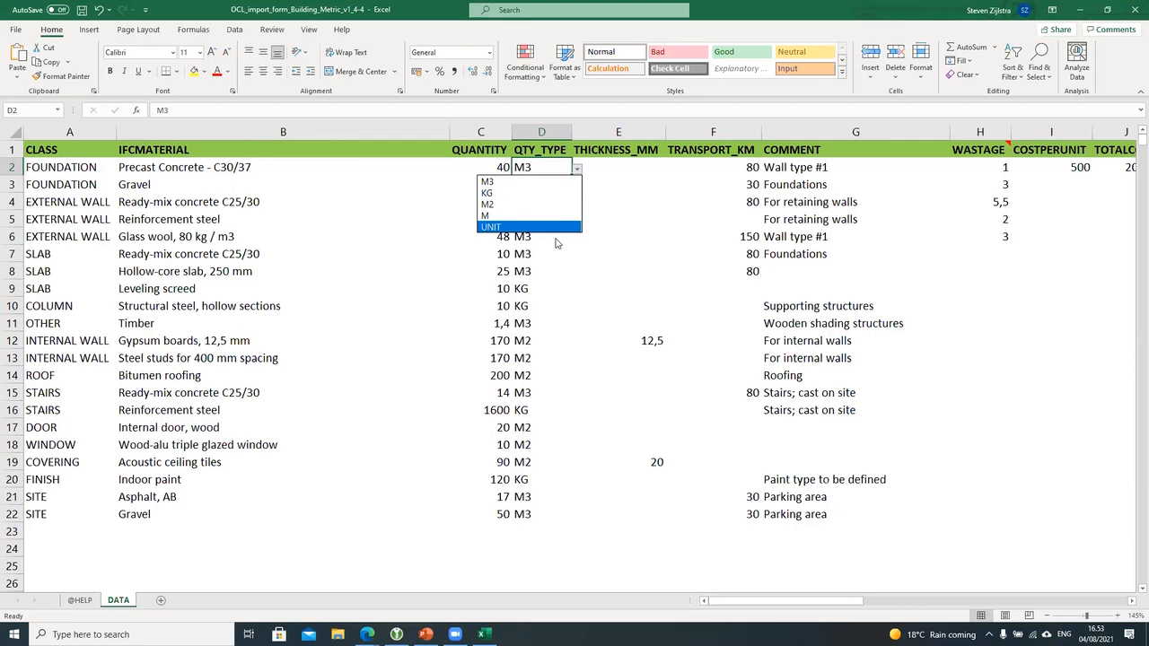
{"action": "key", "text": "Escape"}
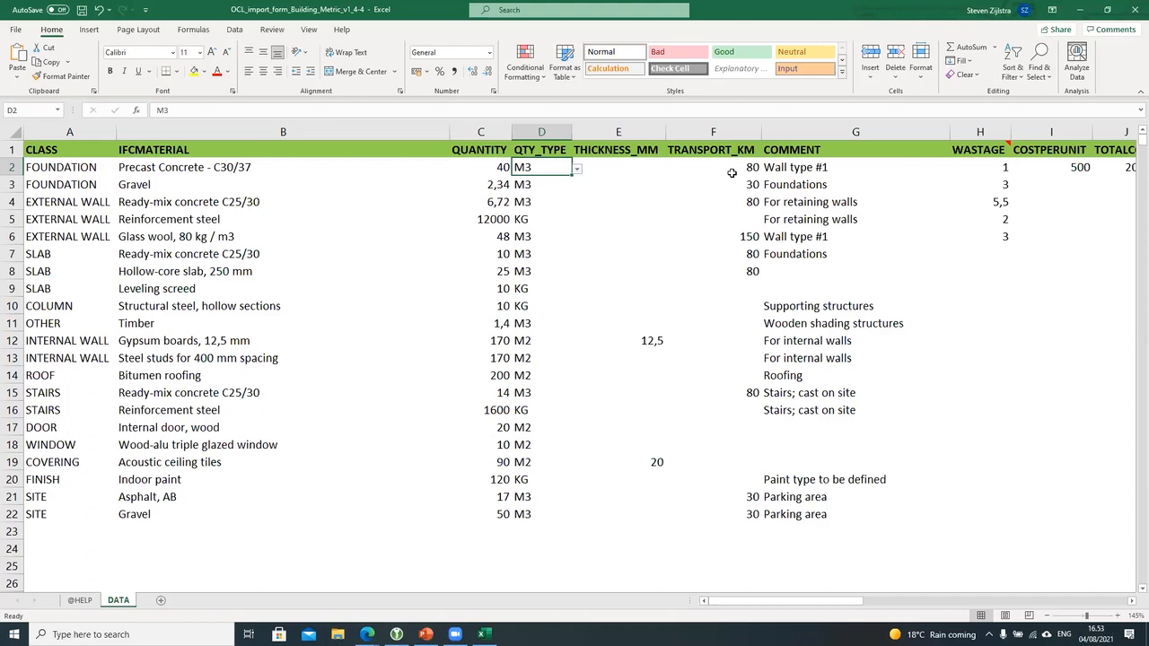
Step: Scroll through the template's classification columns and back, then close the Excel window
{"action": "left_click_drag", "start_coordinate": [781, 606], "coordinate": [1041, 613]}
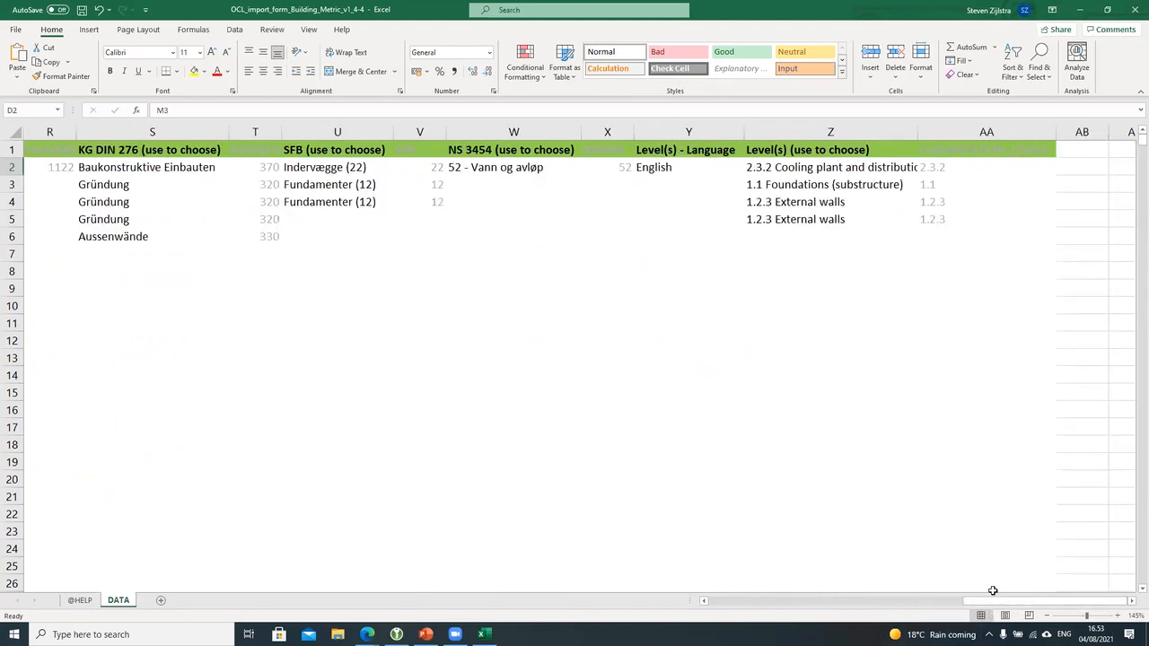
{"action": "left_click_drag", "start_coordinate": [991, 602], "coordinate": [704, 601]}
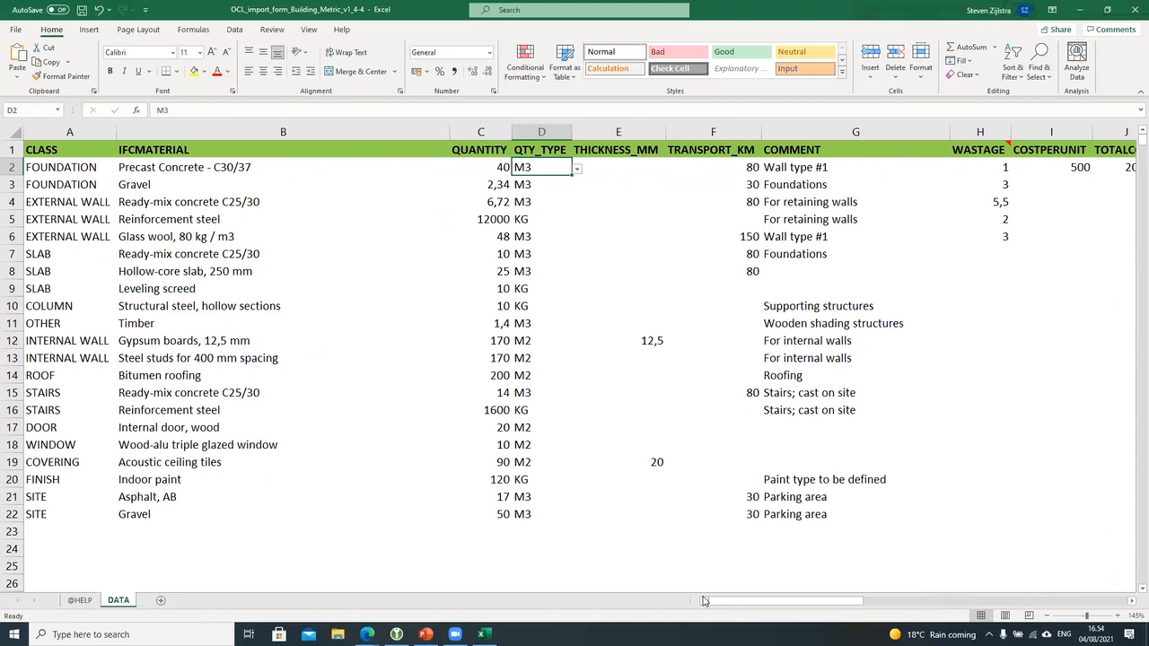
{"action": "left_click", "coordinate": [1134, 9]}
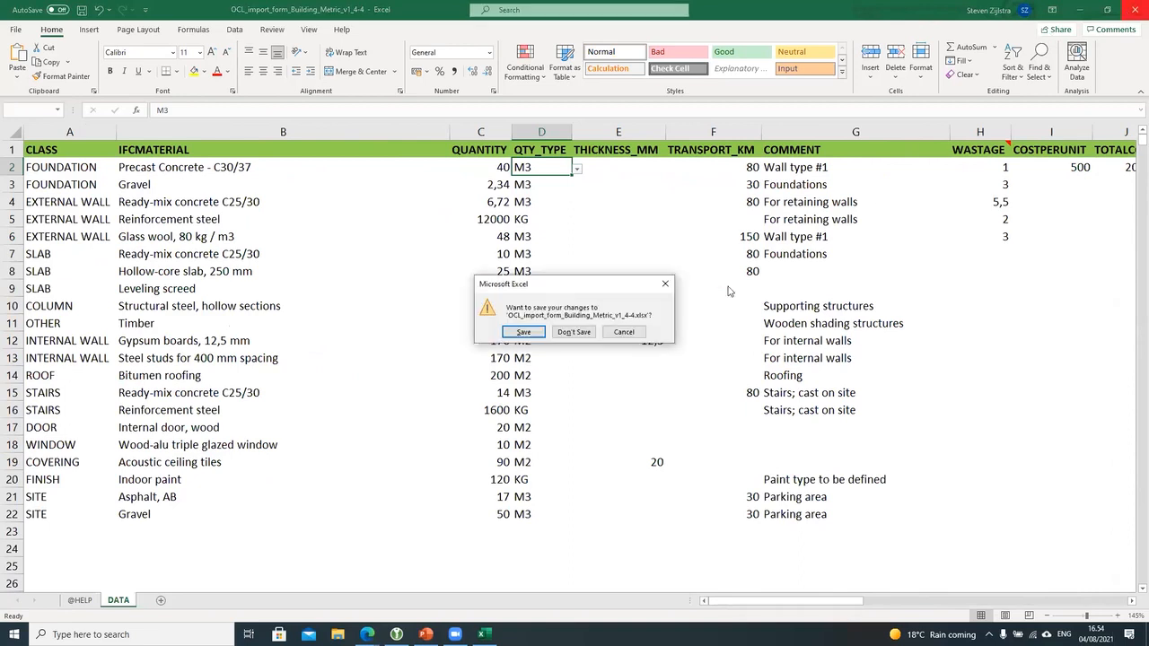
Step: Discard the template changes, close the help tab, and choose OCL_import_form_Building_Metric_v1_4-4.xlsx from Downloads
{"action": "left_click", "coordinate": [574, 332]}
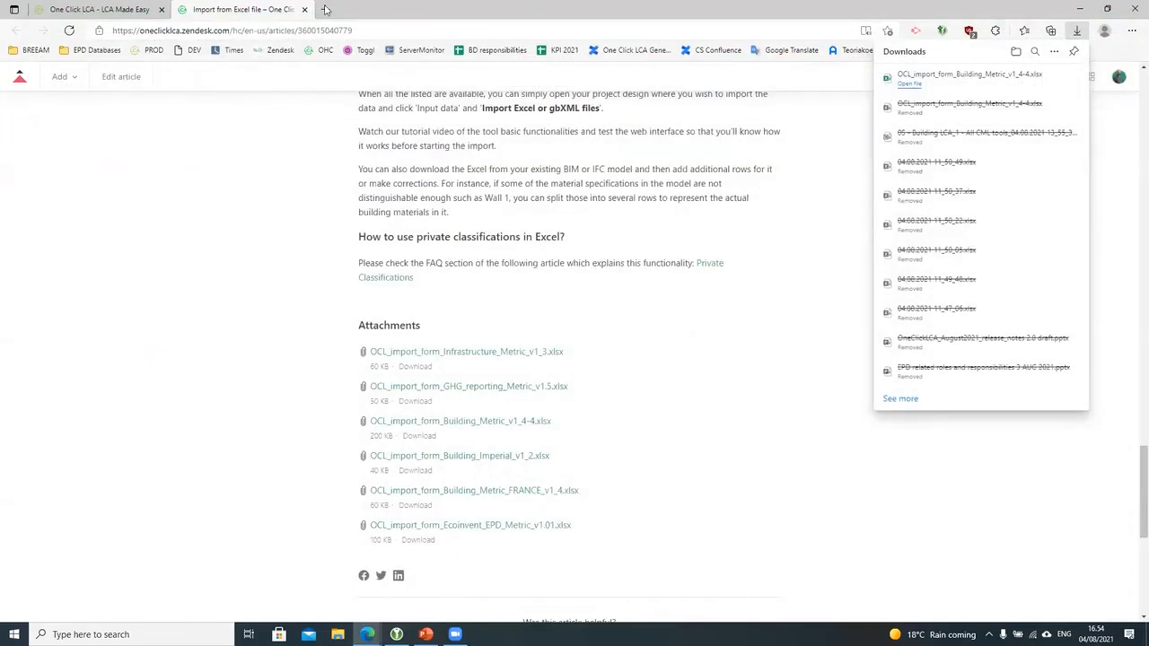
{"action": "left_click", "coordinate": [305, 9]}
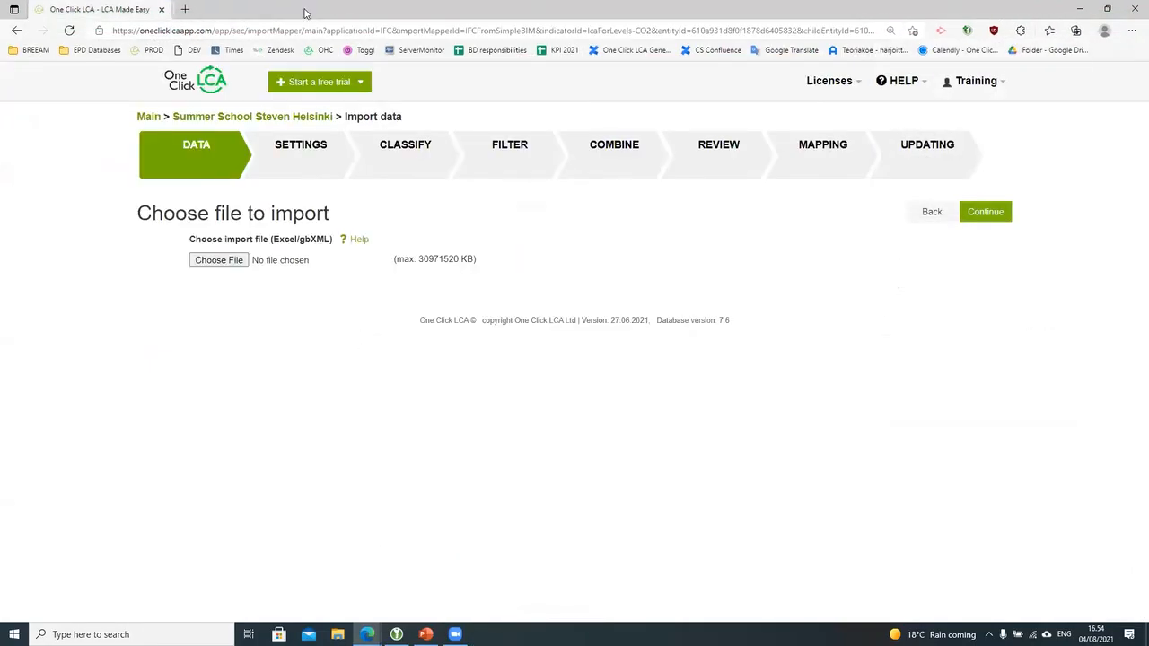
{"action": "left_click", "coordinate": [216, 261]}
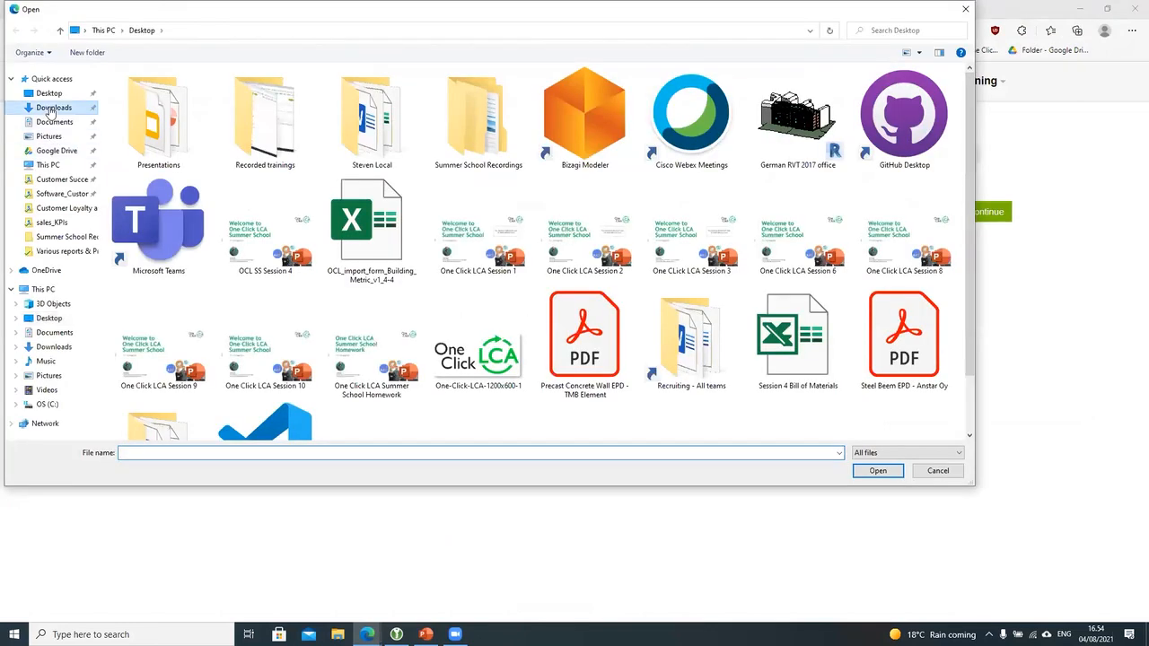
{"action": "left_click", "coordinate": [53, 108]}
{"action": "left_click", "coordinate": [180, 168]}
{"action": "double_click", "coordinate": [180, 168]}
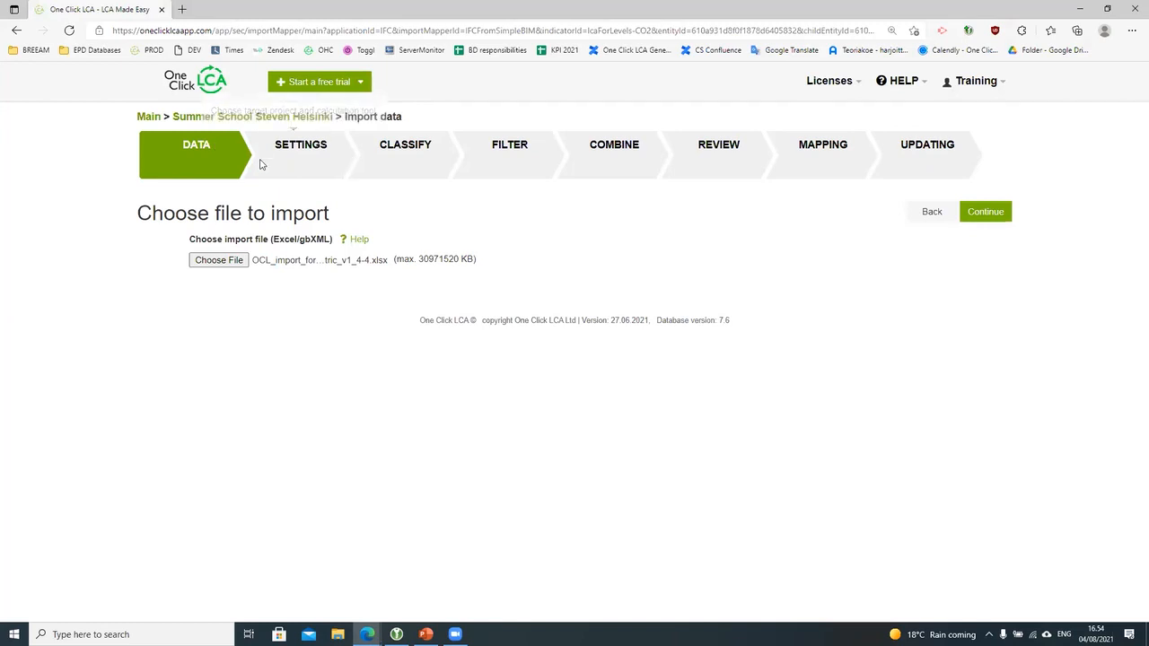
Step: In import settings, keep Option 2 as target design and set the tool to Level(s) life-cycle assessment
{"action": "left_click", "coordinate": [974, 216]}
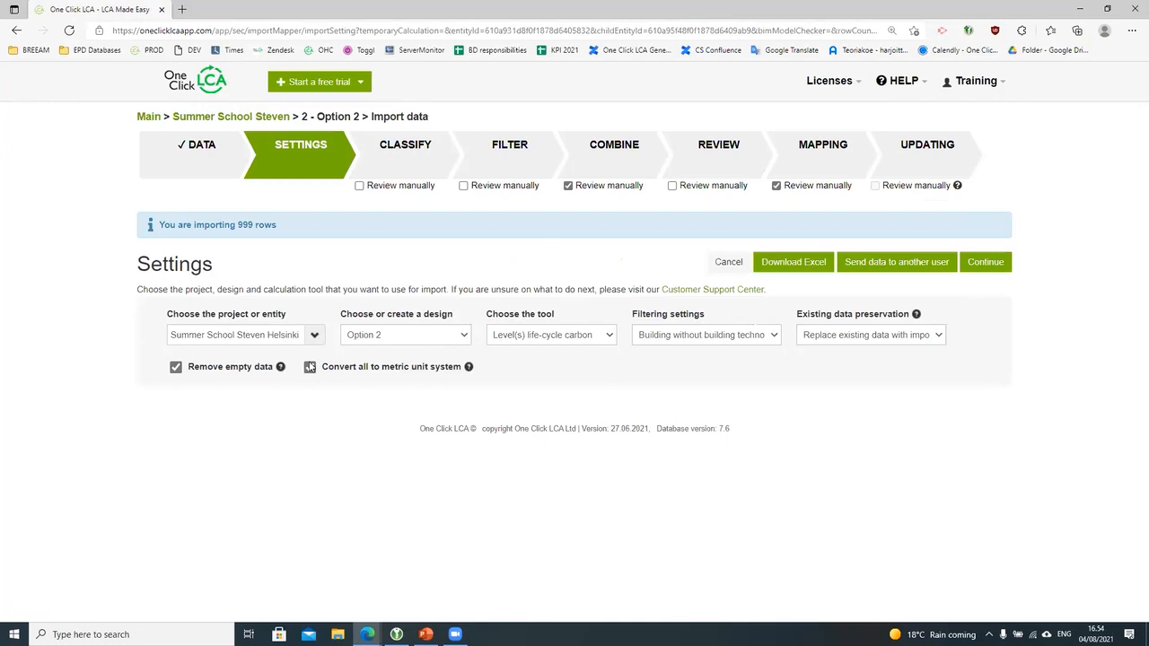
{"action": "left_click", "coordinate": [436, 336]}
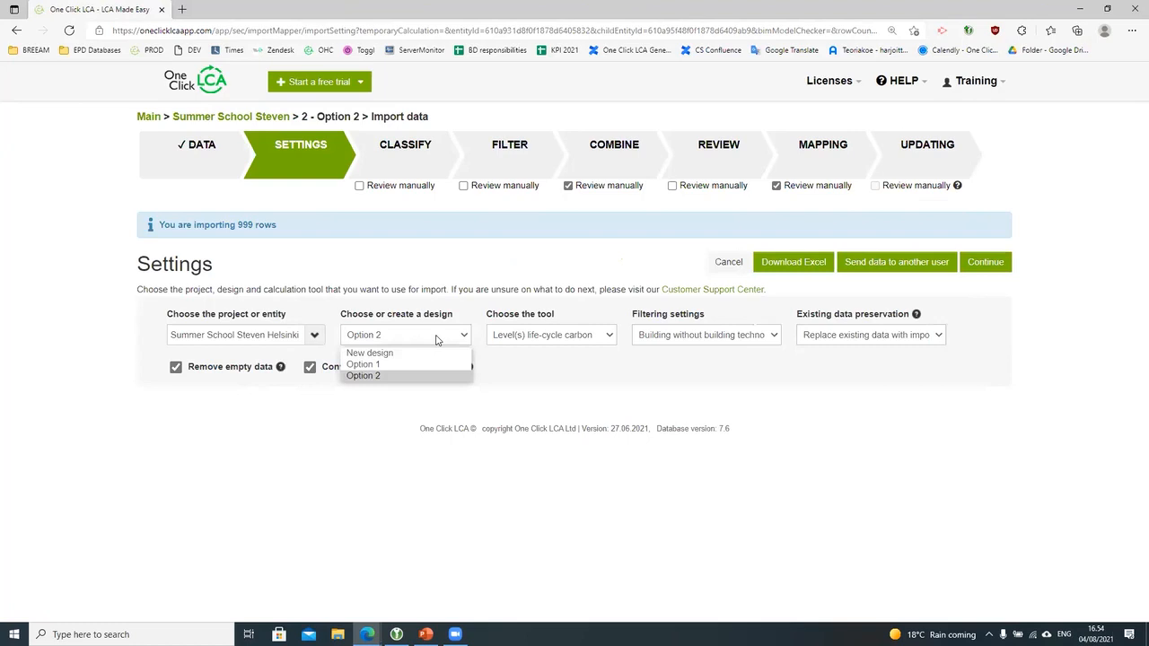
{"action": "left_click", "coordinate": [286, 462]}
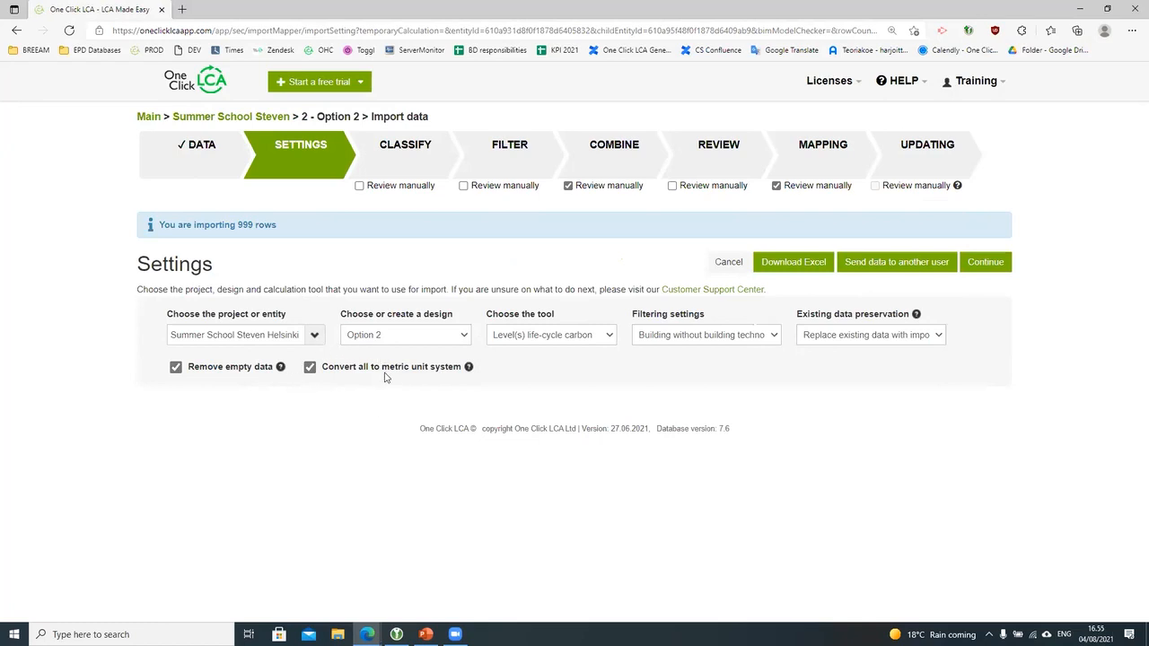
{"action": "left_click", "coordinate": [604, 342]}
{"action": "left_click", "coordinate": [604, 352]}
{"action": "left_click", "coordinate": [605, 397]}
Step: Keep the filtering and replace-existing-data settings, then bring up sending data to another user
{"action": "left_click", "coordinate": [743, 339]}
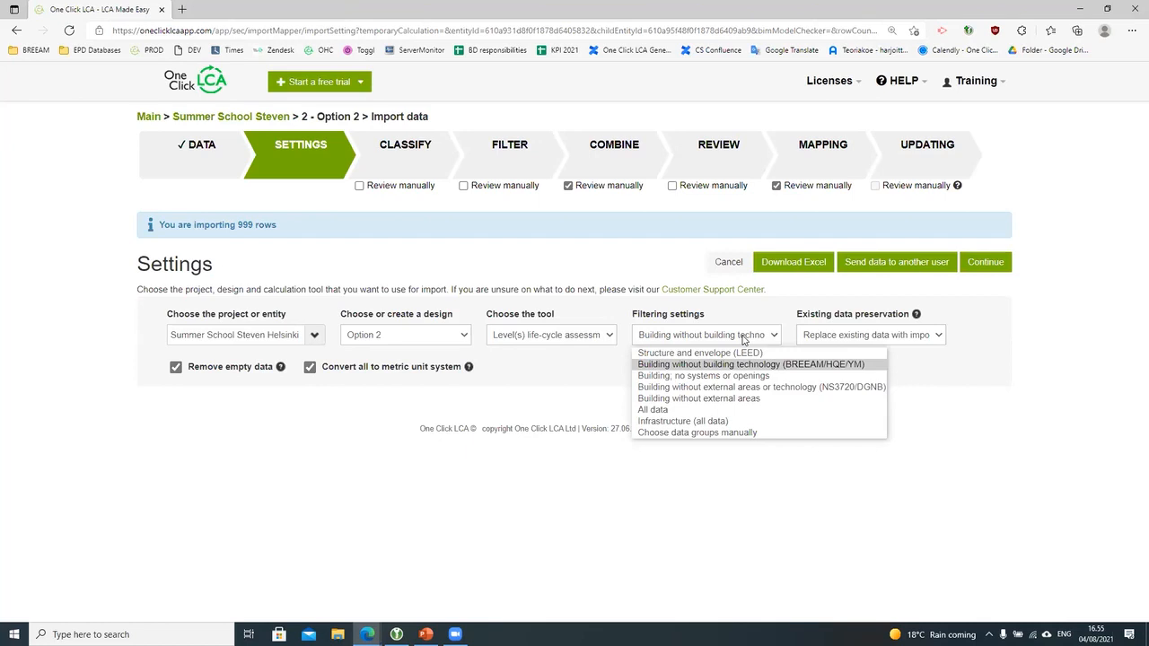
{"action": "left_click", "coordinate": [976, 377]}
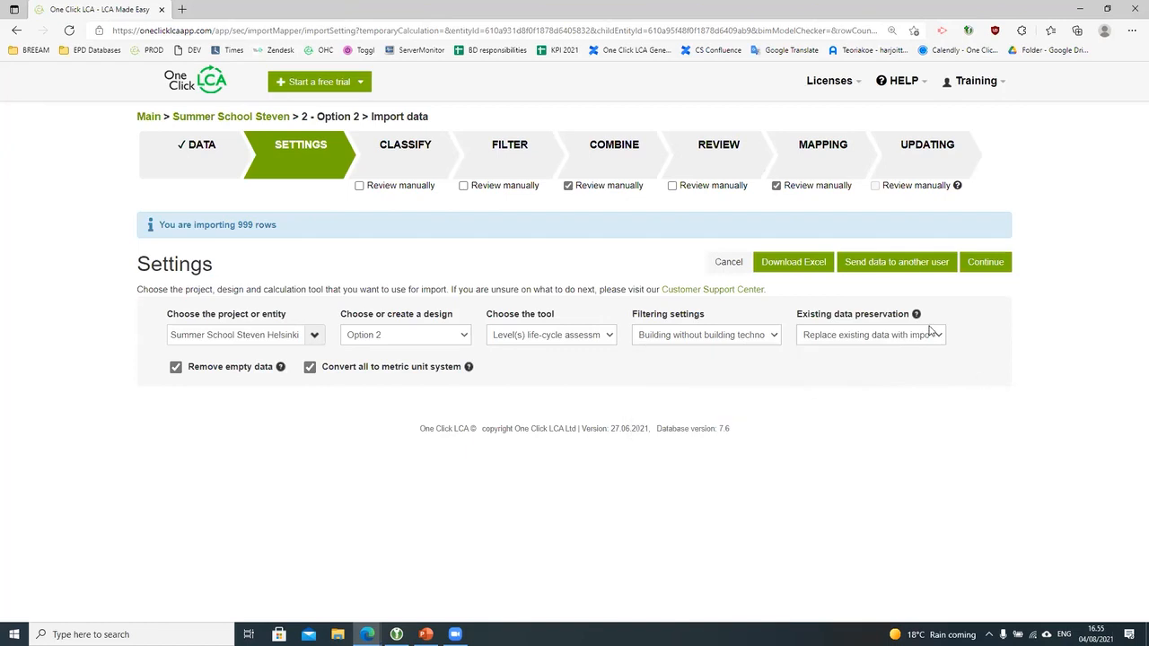
{"action": "left_click", "coordinate": [935, 336]}
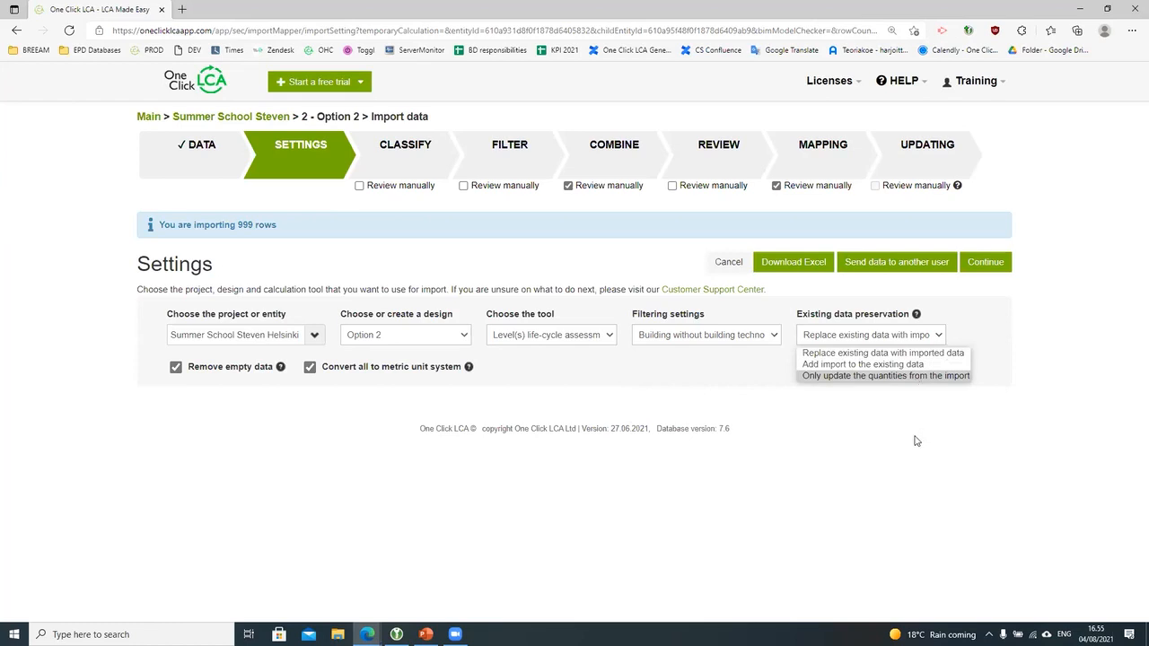
{"action": "left_click", "coordinate": [895, 477]}
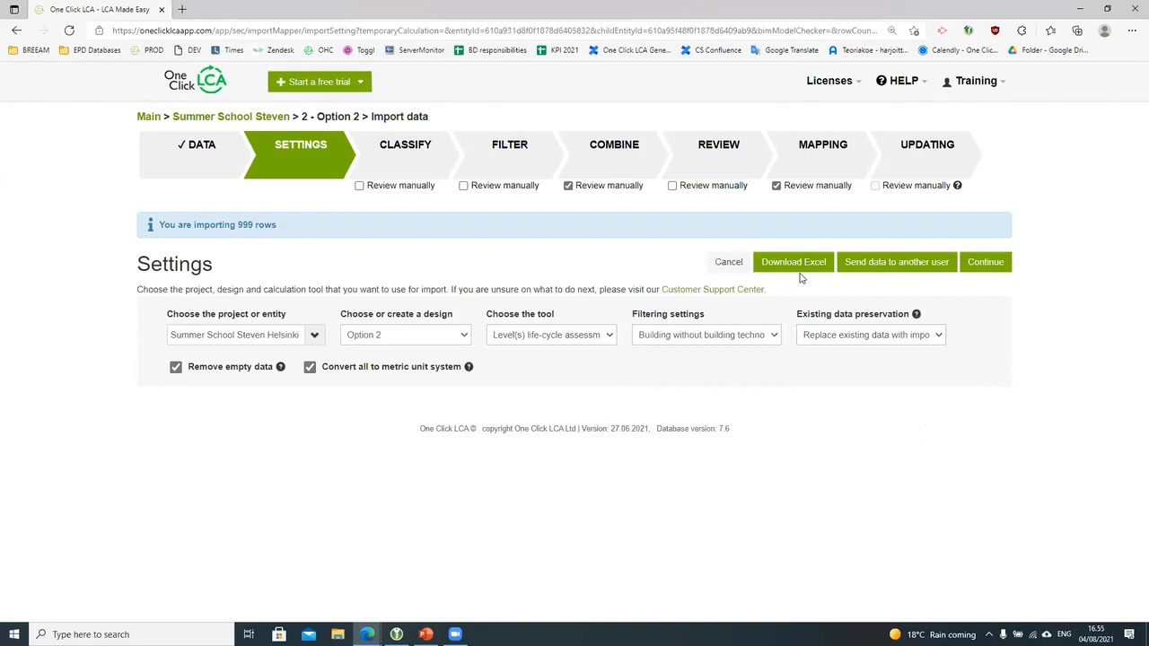
{"action": "left_click", "coordinate": [913, 269]}
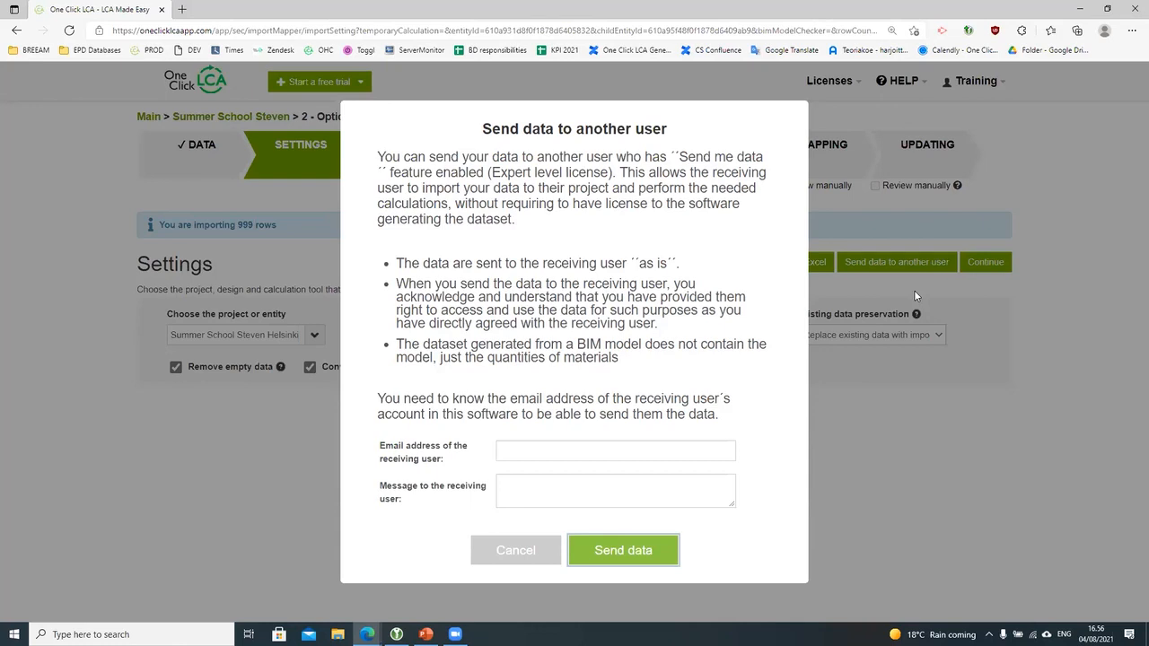
Step: Cancel sending data to another user and require manual review at the Review stage
{"action": "left_click", "coordinate": [525, 550]}
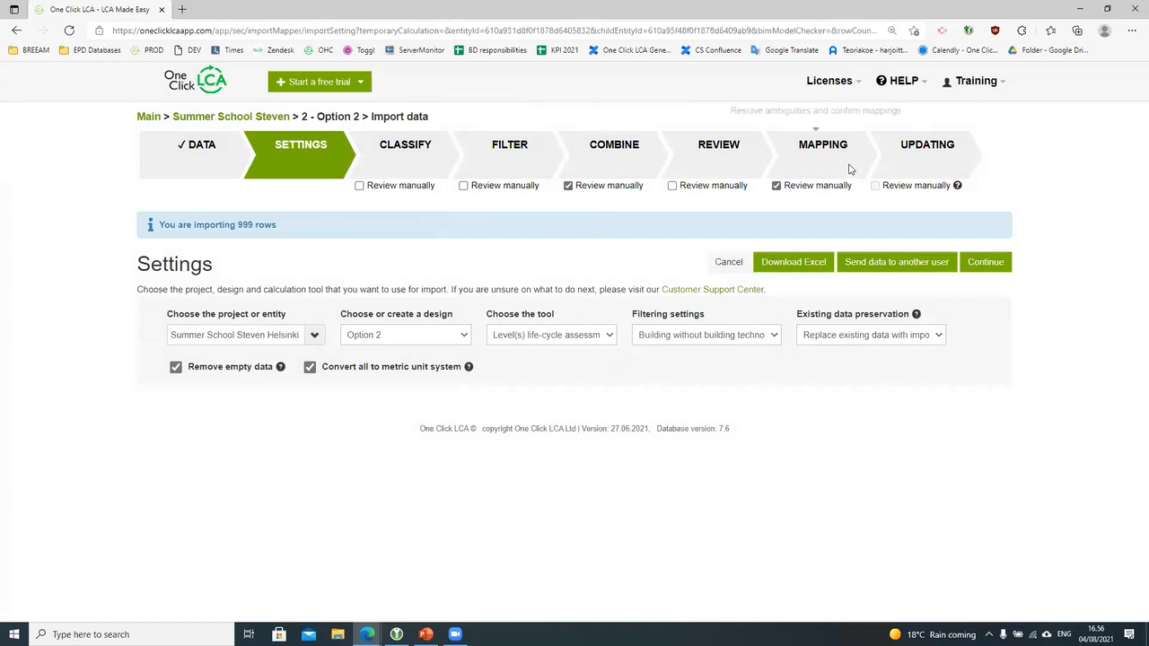
{"action": "left_click", "coordinate": [672, 185]}
Step: Require manual review for the Filter and Classify stages too, then continue to classification
{"action": "left_click", "coordinate": [463, 185]}
{"action": "left_click", "coordinate": [360, 186]}
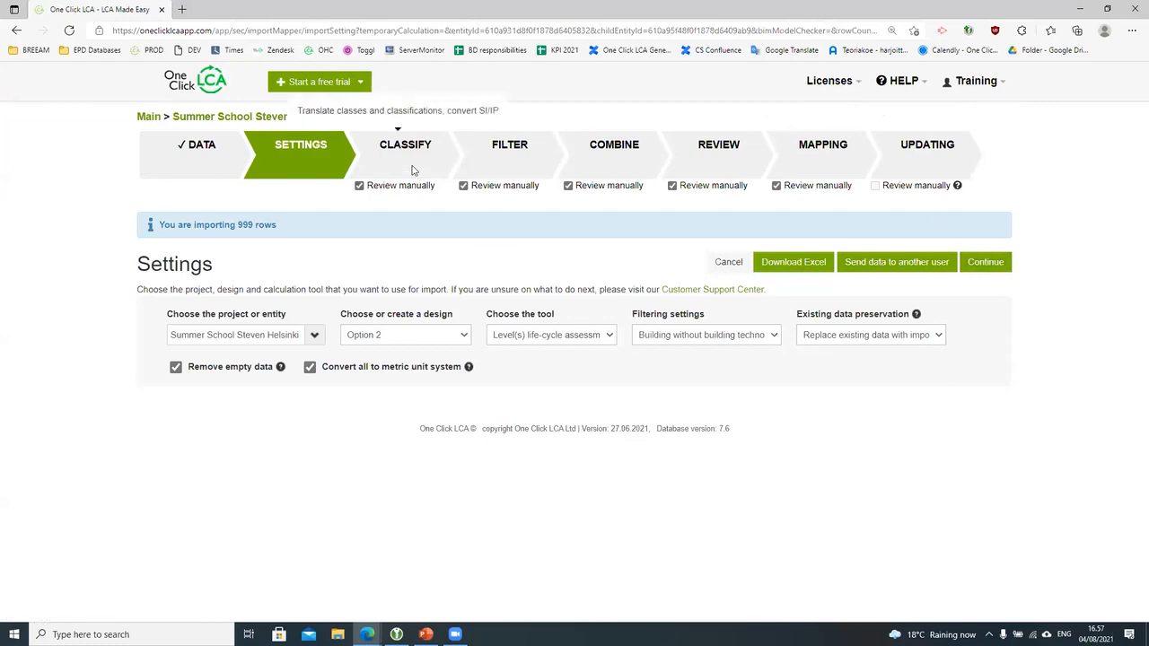
{"action": "left_click", "coordinate": [1003, 266]}
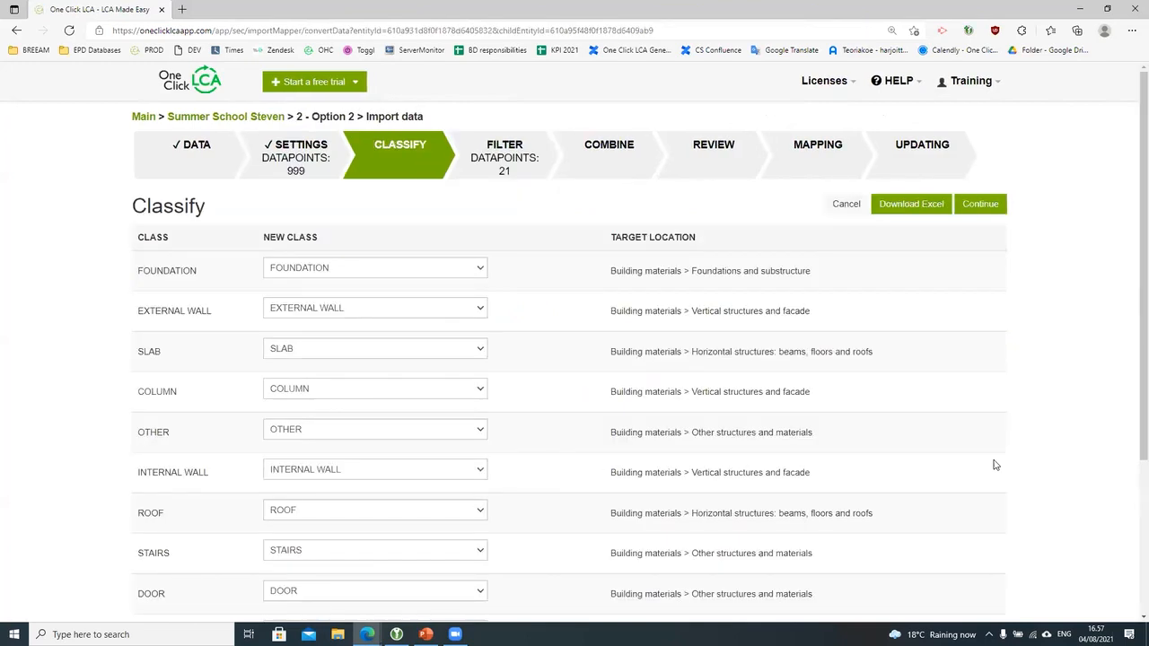
Step: Look over the class assignments for the 999 datapoints and accept them unchanged
{"action": "scroll", "coordinate": [226, 320], "scroll_direction": "down", "scroll_amount": 1}
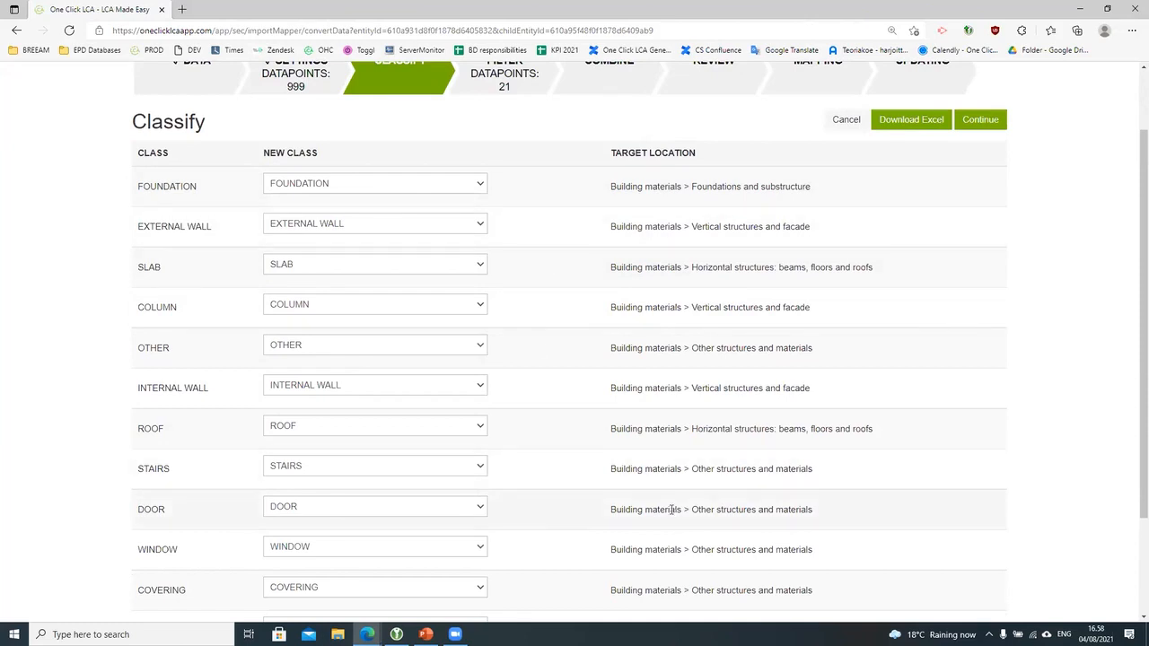
{"action": "scroll", "coordinate": [672, 509], "scroll_direction": "down", "scroll_amount": 2}
{"action": "scroll", "coordinate": [672, 516], "scroll_direction": "up", "scroll_amount": 1}
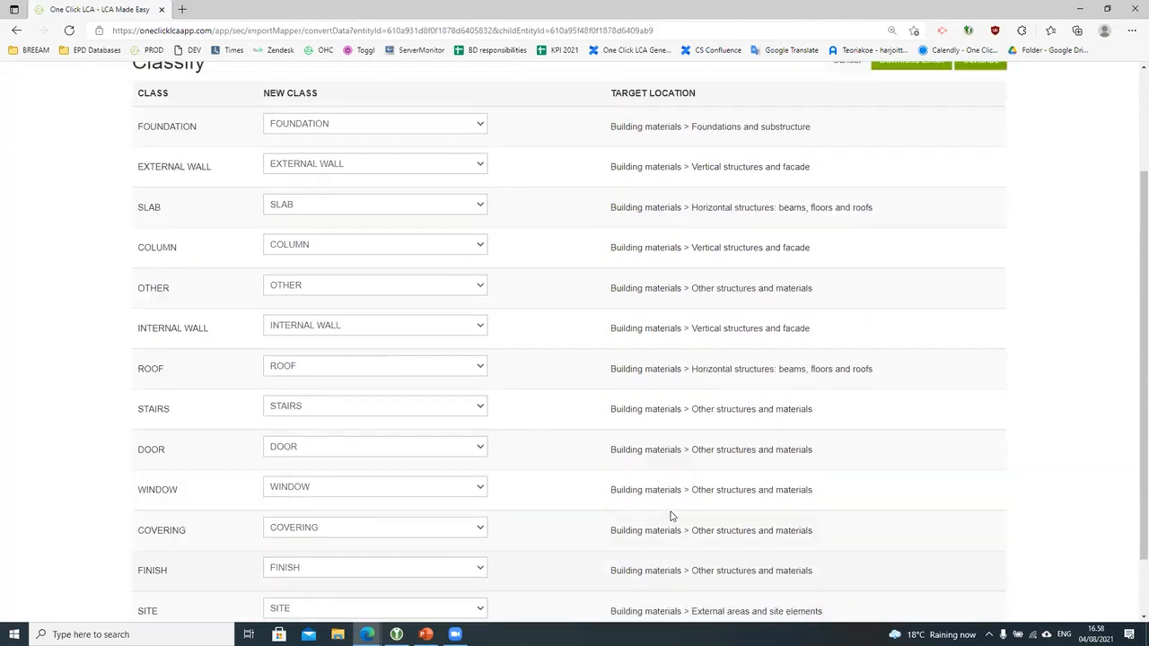
{"action": "scroll", "coordinate": [670, 516], "scroll_direction": "up", "scroll_amount": 2}
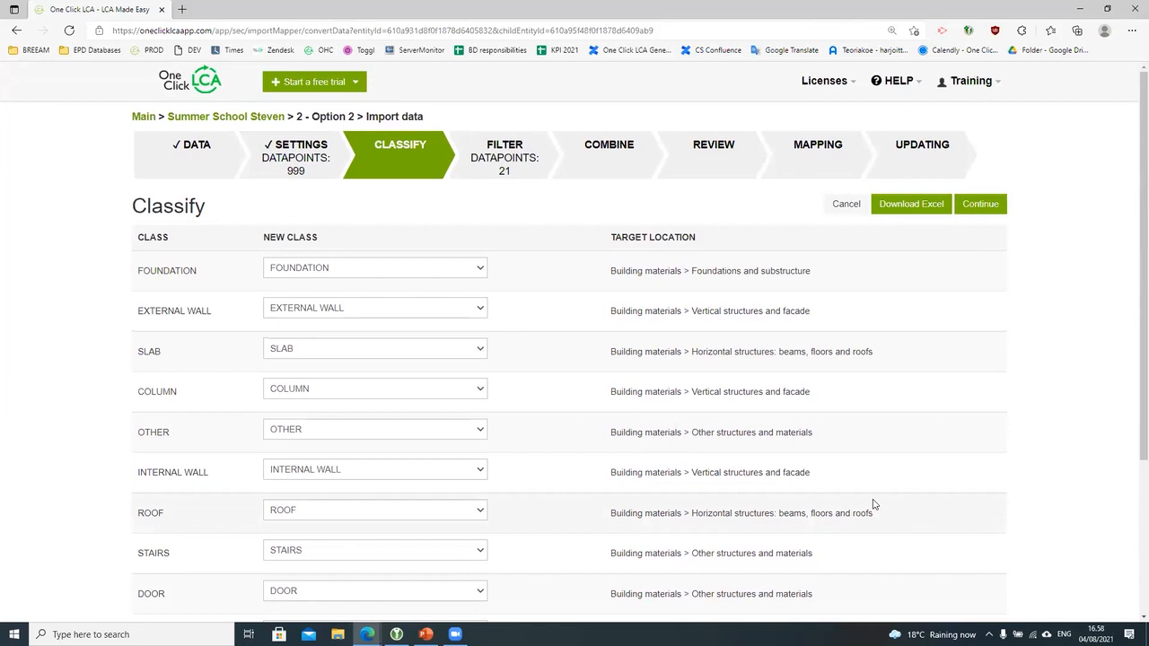
{"action": "left_click", "coordinate": [984, 206]}
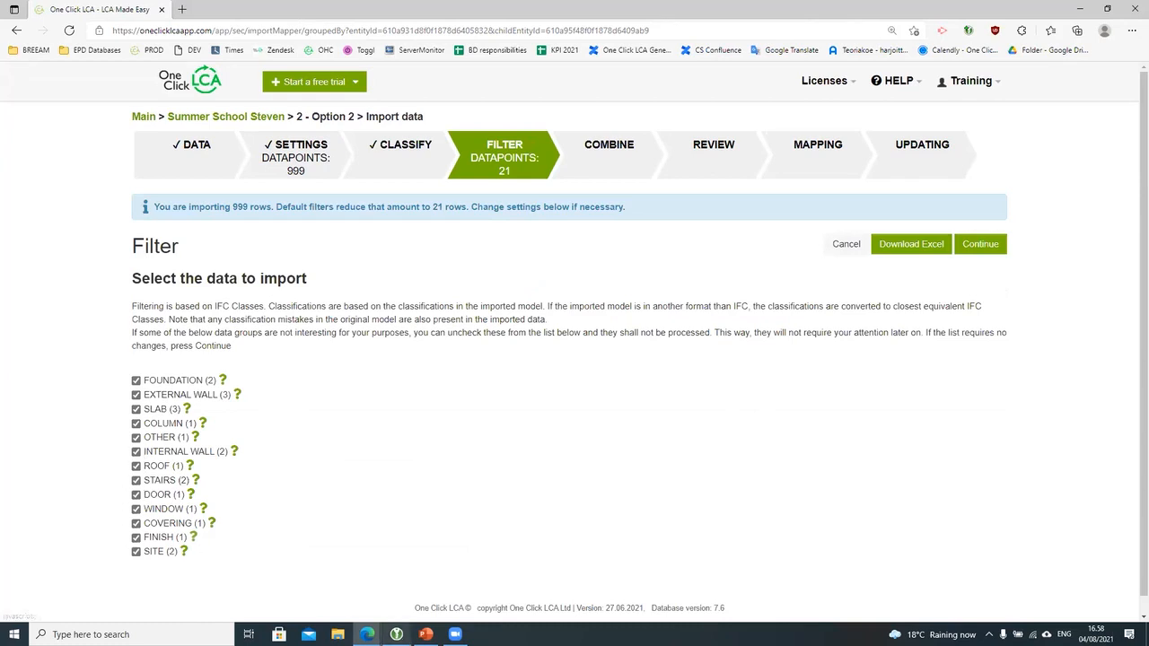
Step: Keep all thirteen classes ticked on the Filter page and continue to the Combine step
{"action": "scroll", "coordinate": [377, 550], "scroll_direction": "down", "scroll_amount": 1}
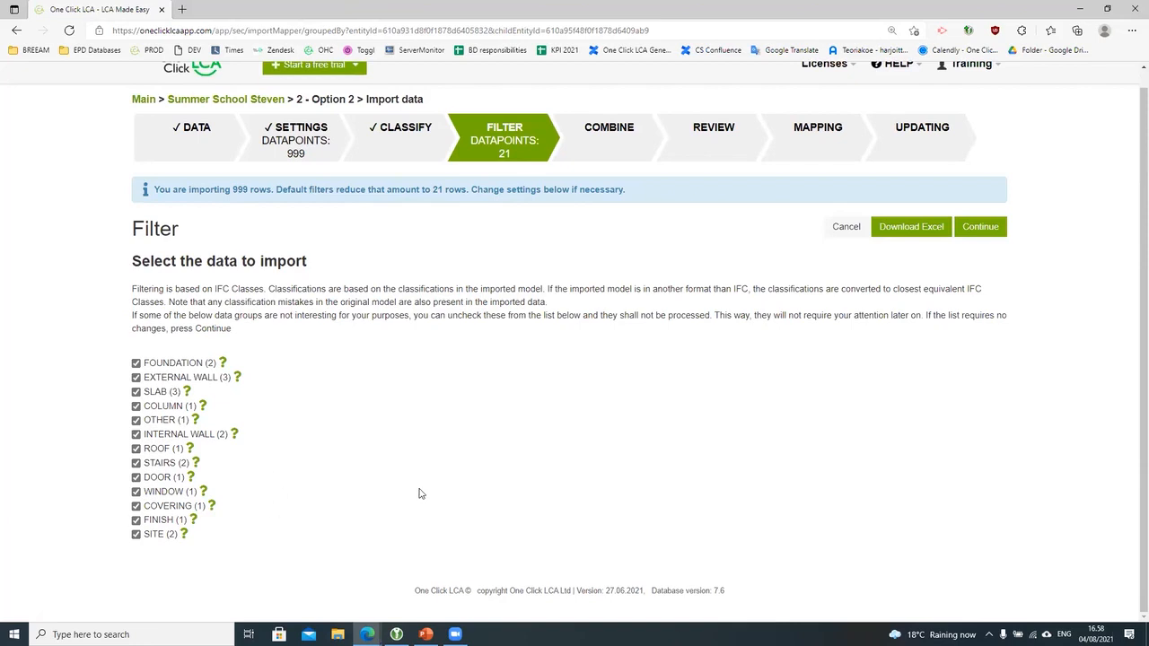
{"action": "scroll", "coordinate": [425, 515], "scroll_direction": "up", "scroll_amount": 1}
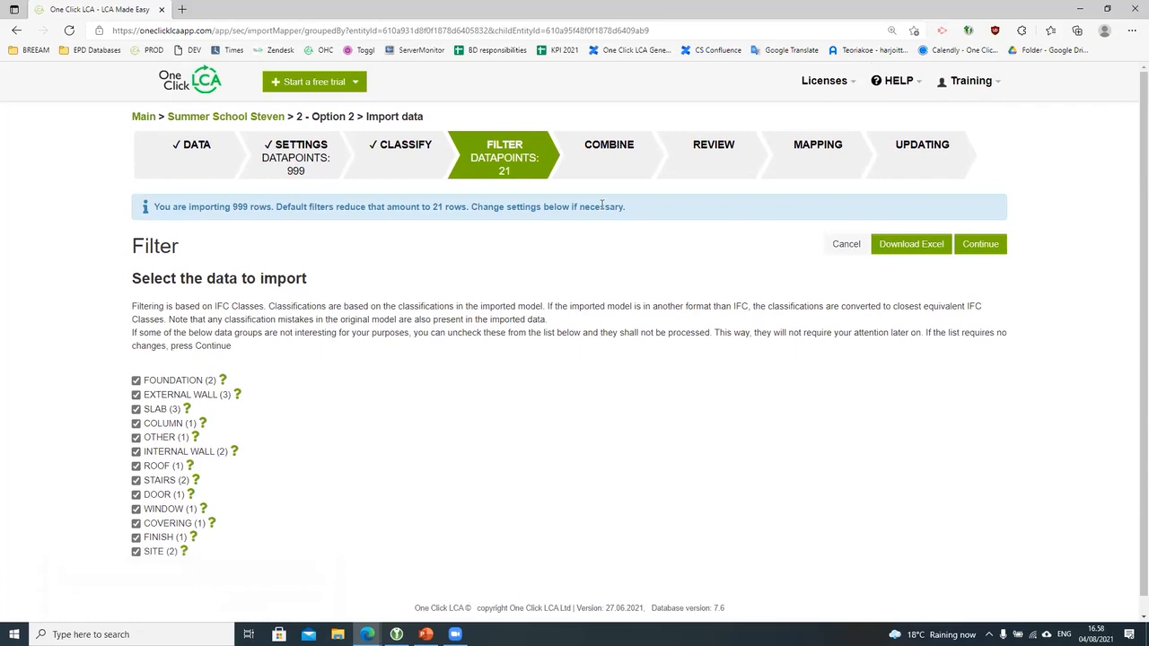
{"action": "left_click", "coordinate": [982, 256]}
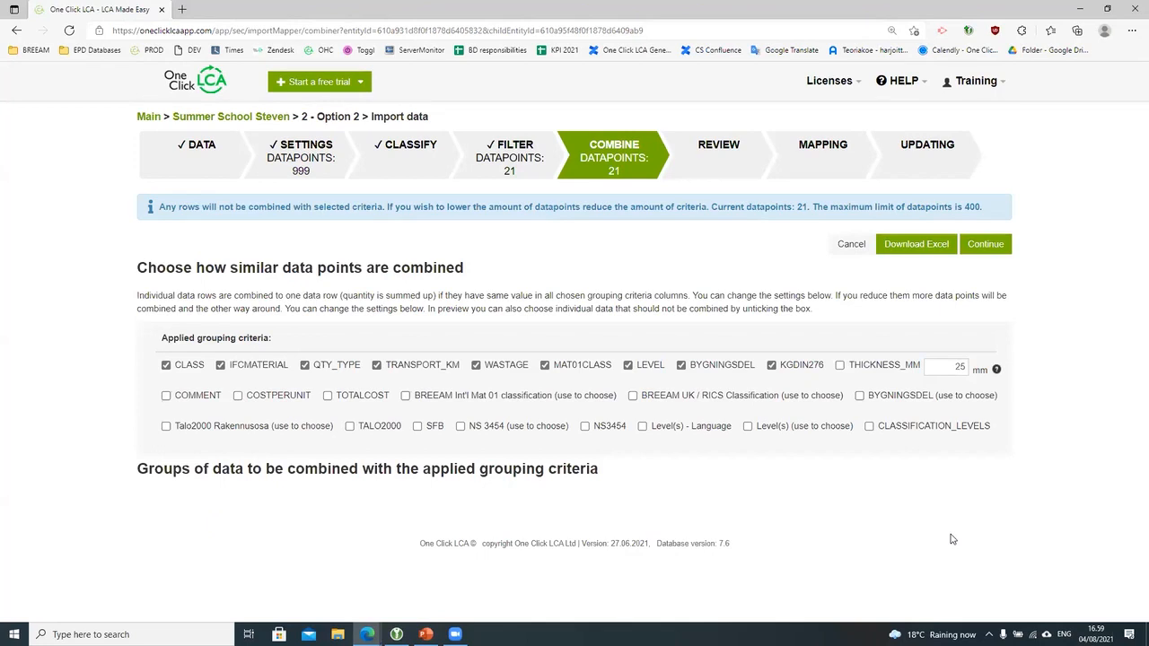
Step: Untick the TRANSPORT_KM, WASTAGE, MAT01CLASS, LEVEL, BYGNINGSDEL and KGDIN276 grouping criteria
{"action": "left_click", "coordinate": [376, 365]}
{"action": "left_click", "coordinate": [477, 366]}
{"action": "left_click", "coordinate": [545, 366]}
{"action": "left_click", "coordinate": [628, 366]}
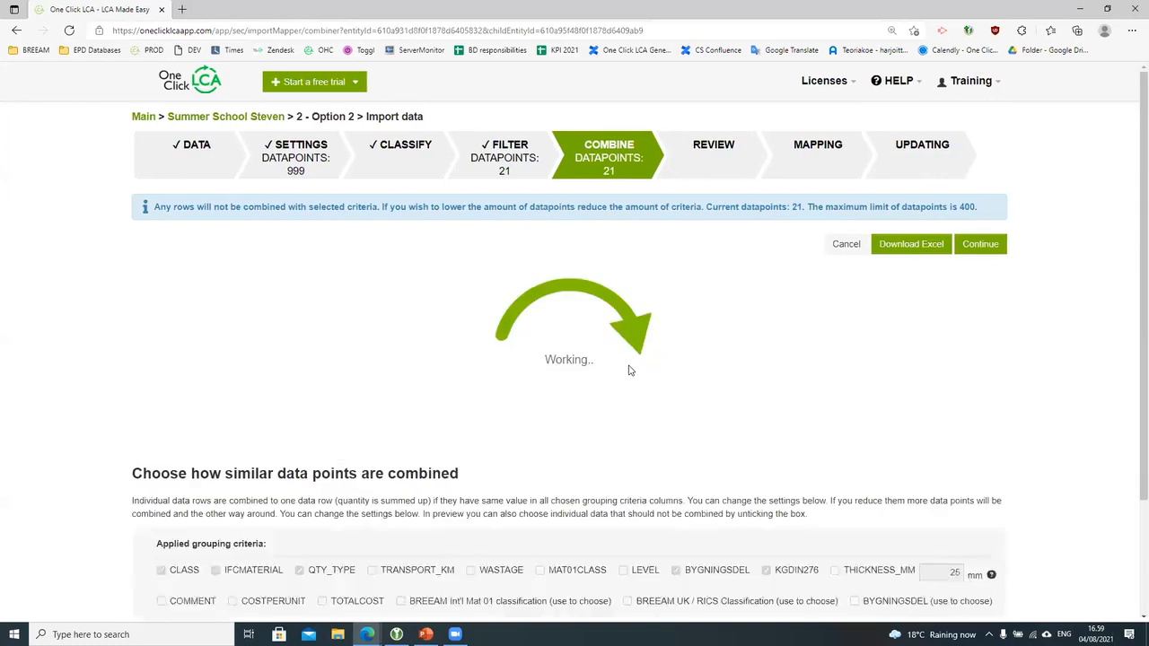
{"action": "left_click", "coordinate": [683, 368]}
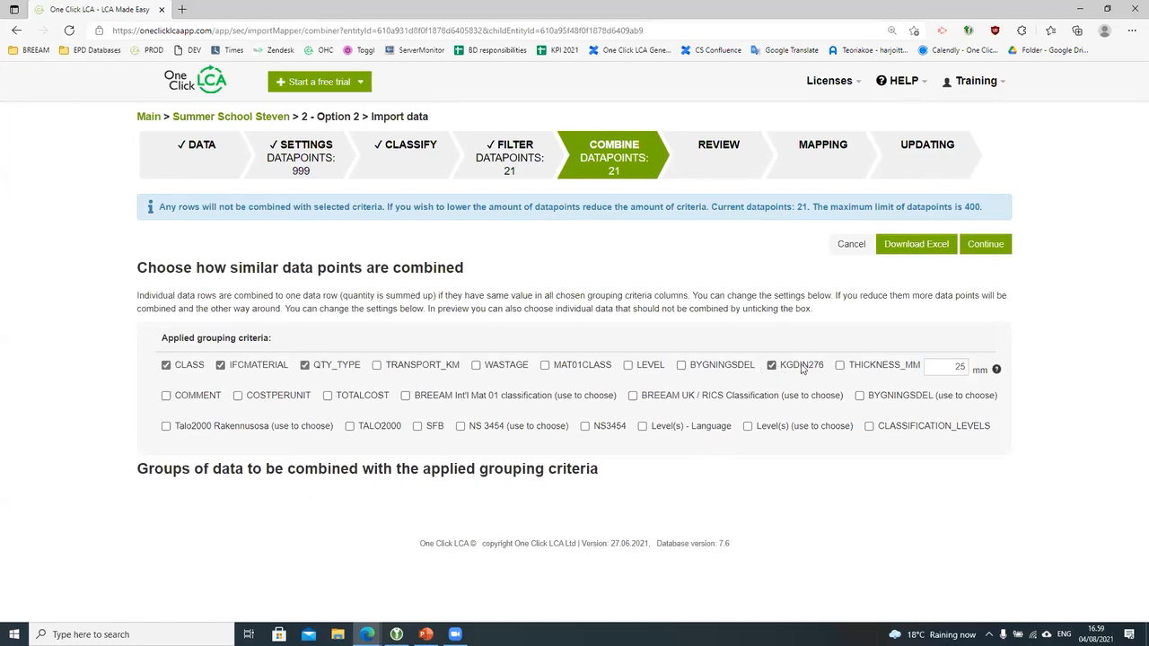
{"action": "left_click", "coordinate": [771, 366]}
Step: Continue to Review and inspect the gravel row's source data among the 21 rows
{"action": "left_click", "coordinate": [986, 244]}
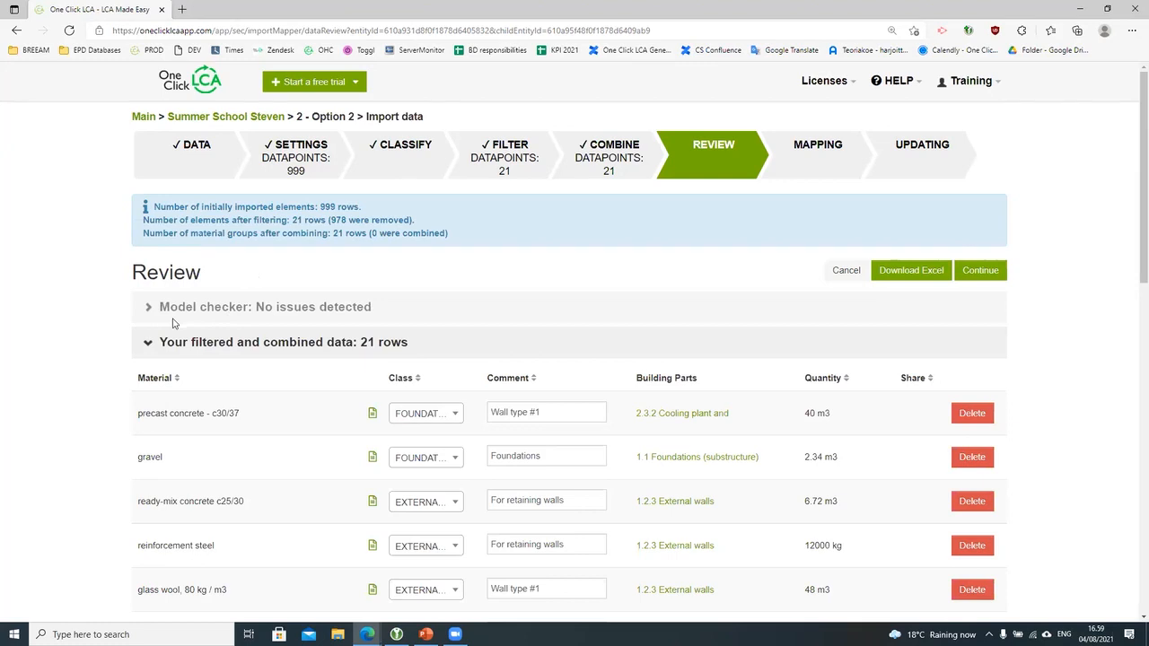
{"action": "scroll", "coordinate": [204, 367], "scroll_direction": "down", "scroll_amount": 2}
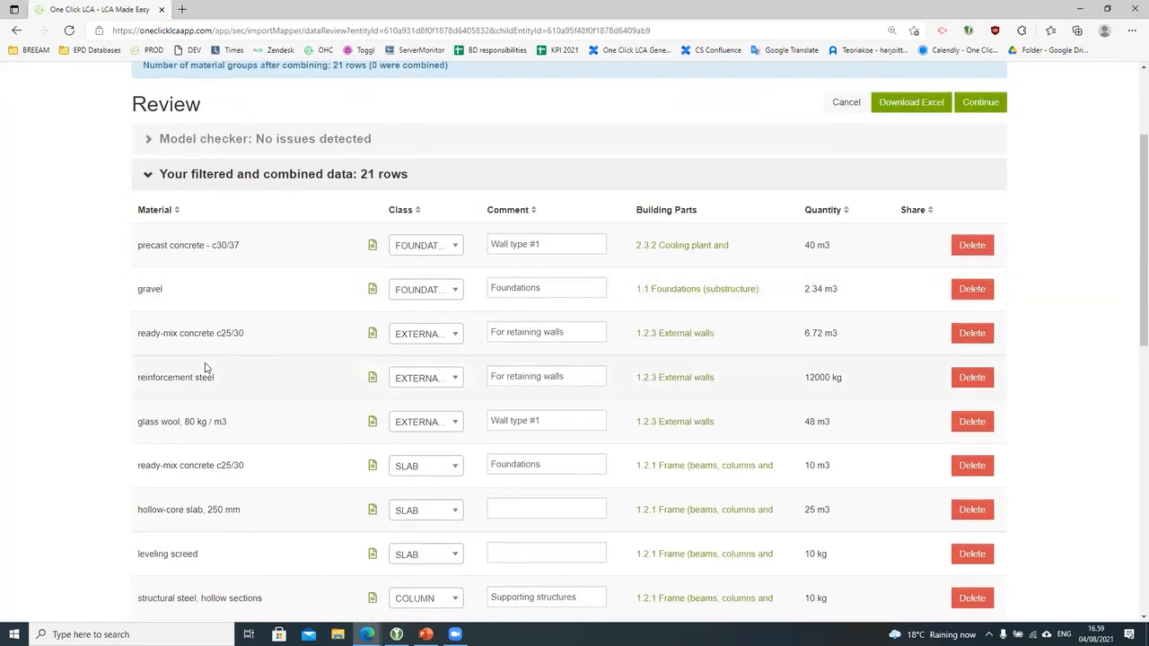
{"action": "left_click", "coordinate": [374, 294]}
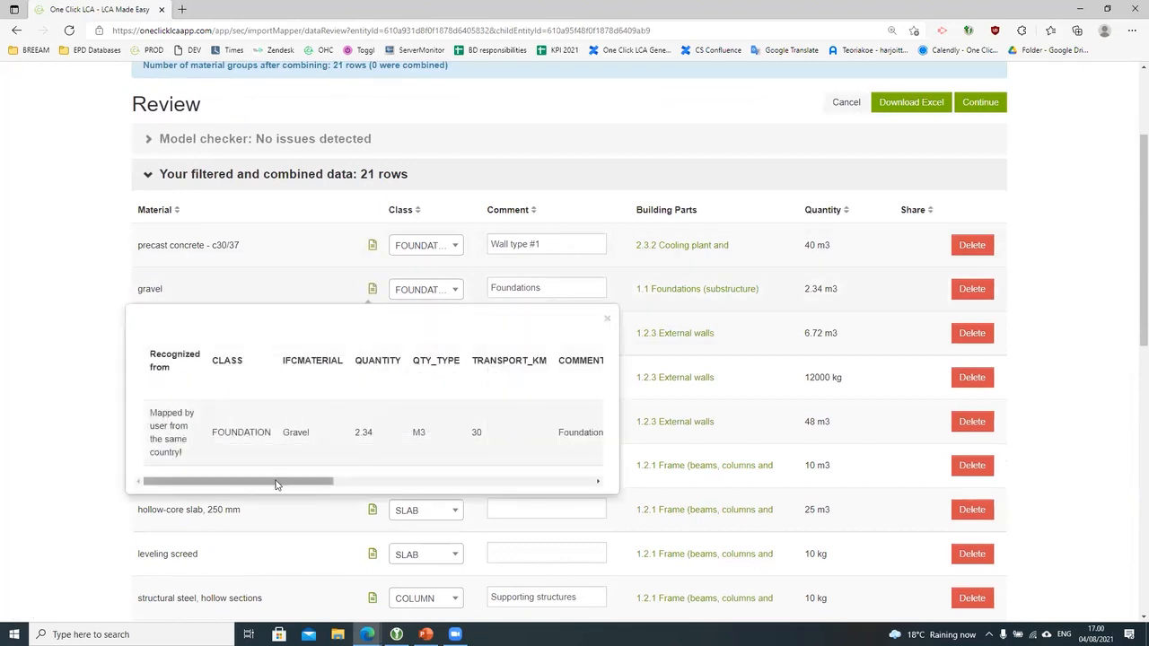
{"action": "left_click_drag", "start_coordinate": [276, 484], "coordinate": [580, 500]}
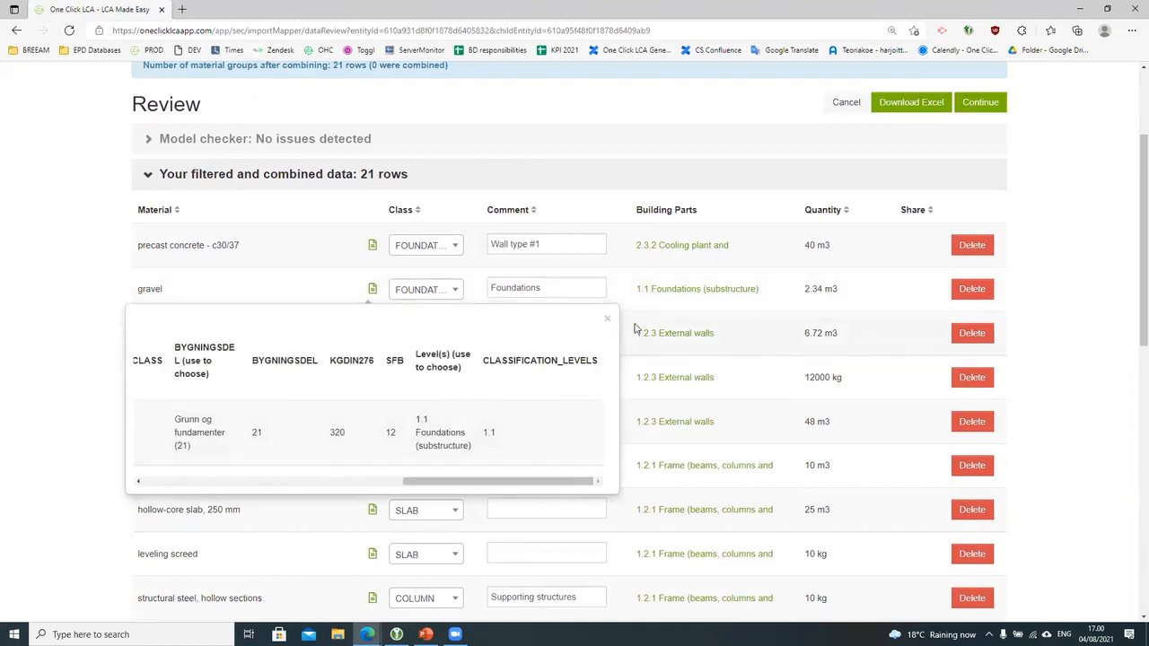
{"action": "left_click", "coordinate": [607, 318]}
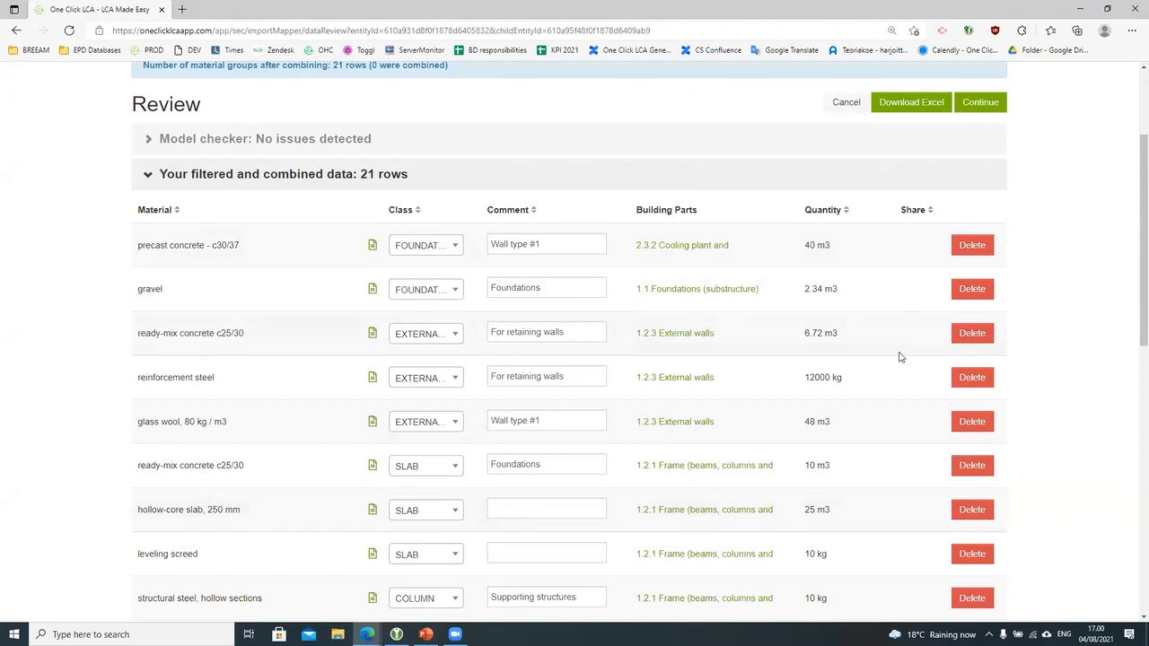
{"action": "scroll", "coordinate": [1077, 406], "scroll_direction": "down", "scroll_amount": 4}
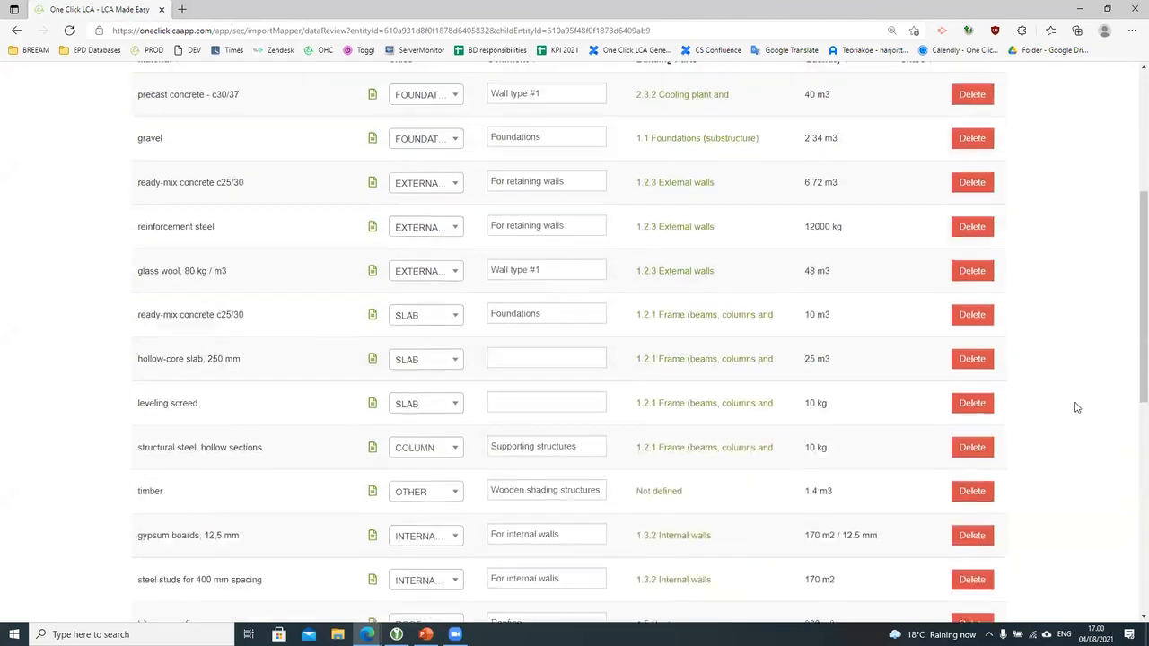
{"action": "scroll", "coordinate": [1077, 406], "scroll_direction": "up", "scroll_amount": 6}
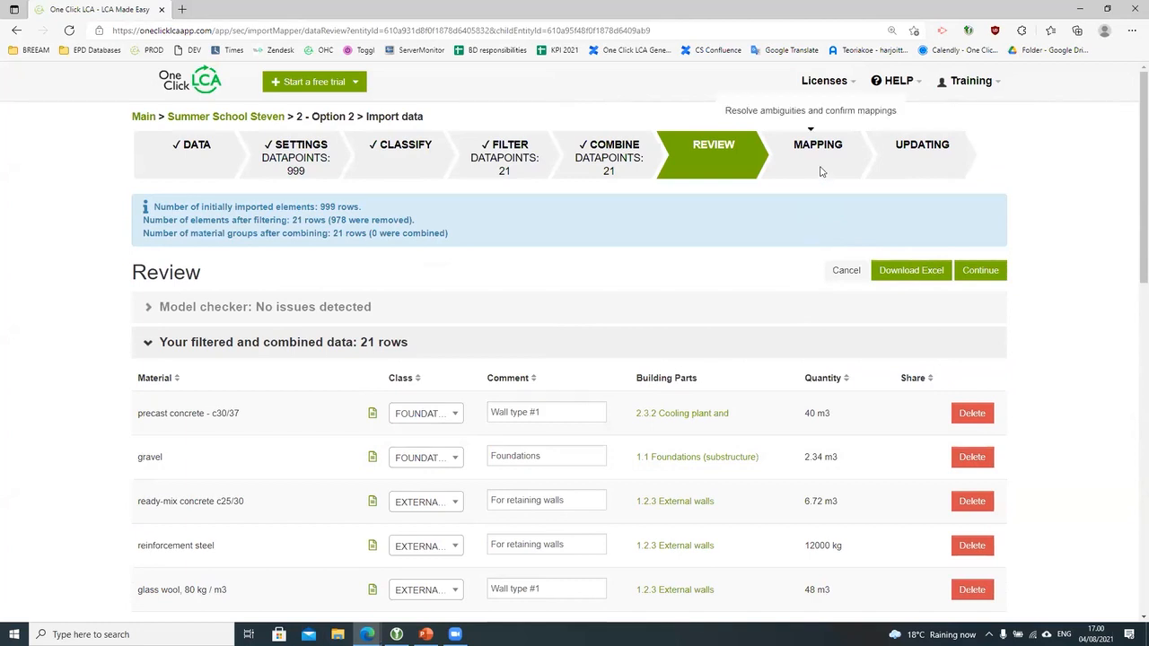
{"action": "left_click", "coordinate": [980, 272]}
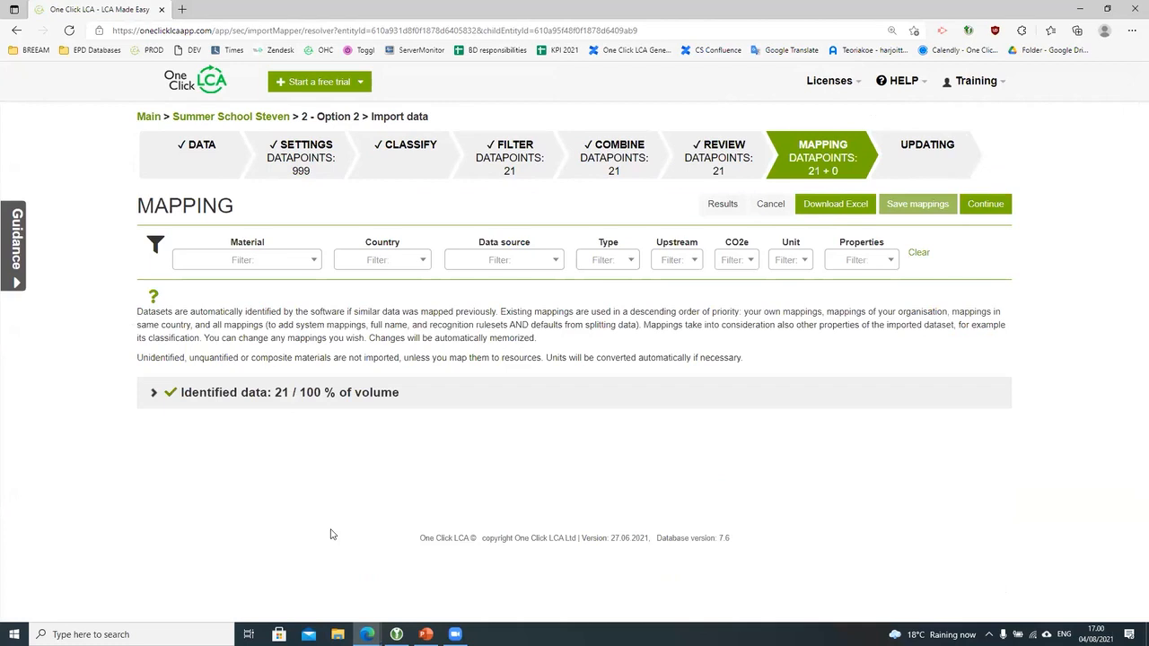
{"action": "left_click", "coordinate": [326, 393]}
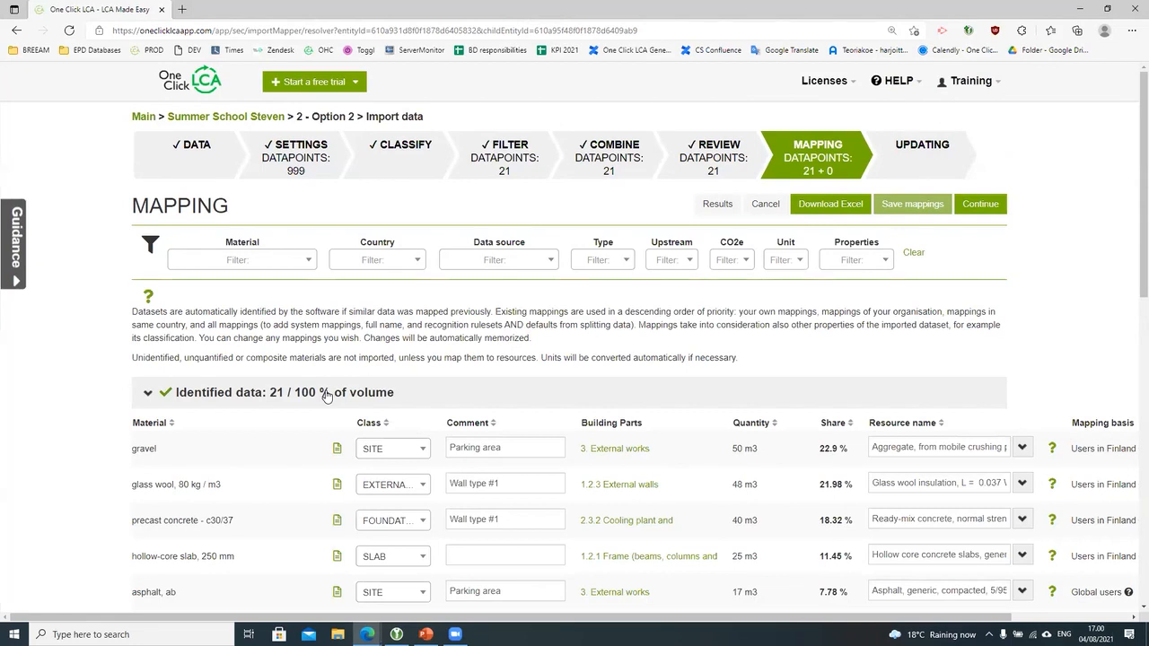
{"action": "scroll", "coordinate": [334, 413], "scroll_direction": "down", "scroll_amount": 1}
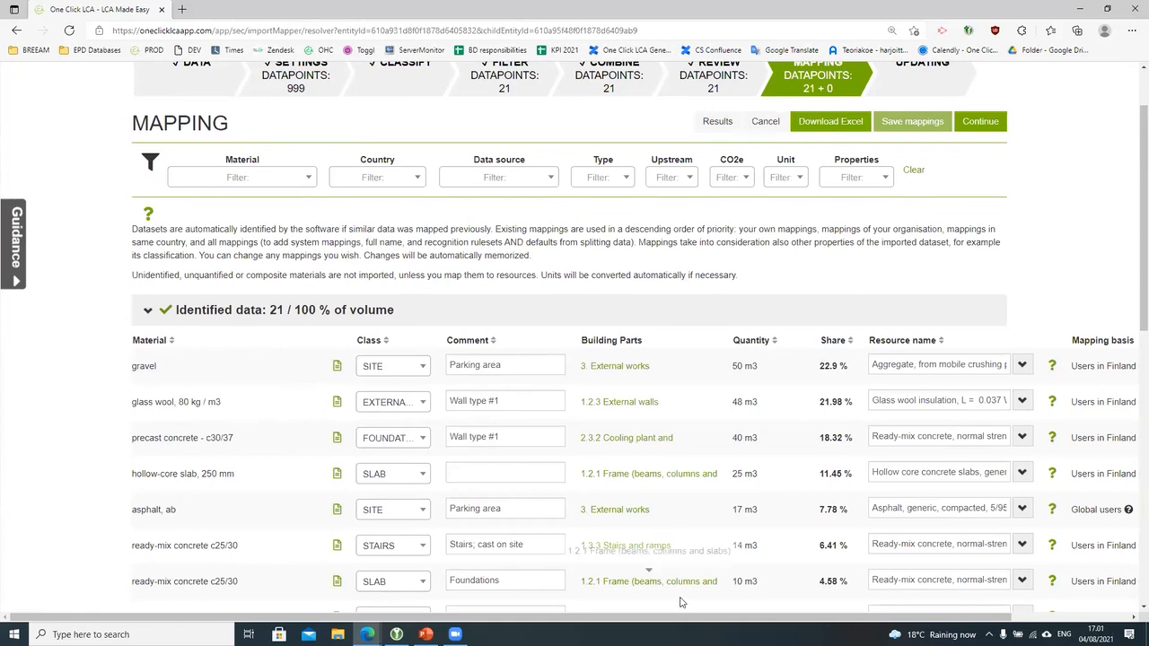
{"action": "left_click_drag", "start_coordinate": [669, 619], "coordinate": [787, 618]}
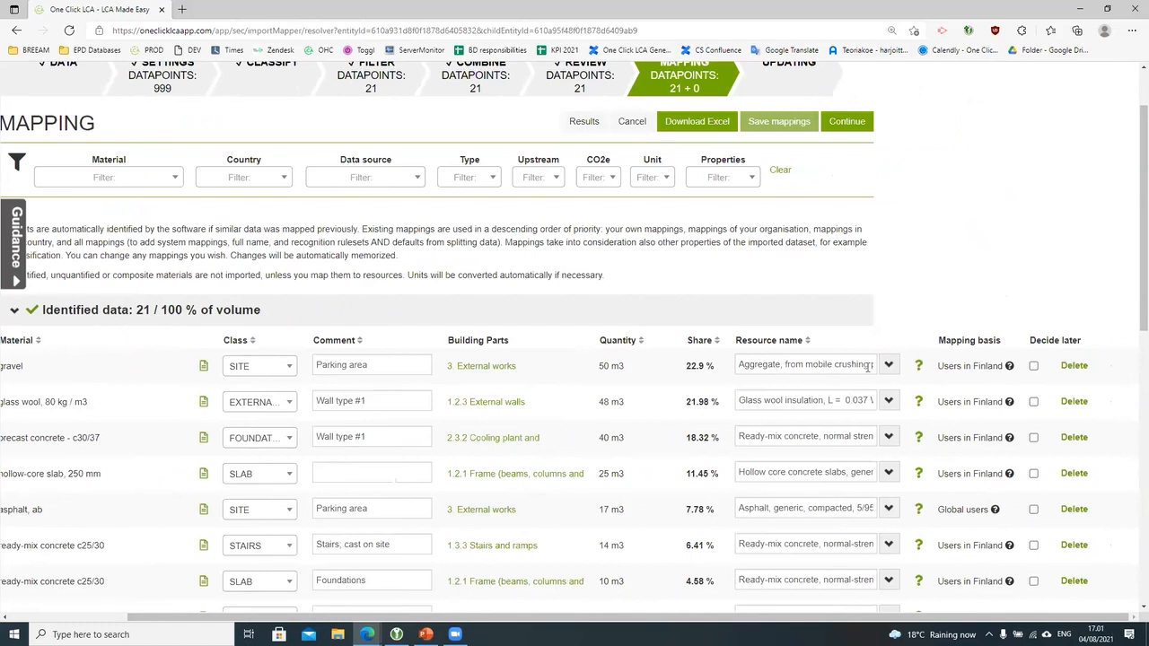
Step: Close the gravel resource's details and look over the mapping basis of all 21 rows
{"action": "left_click", "coordinate": [918, 366]}
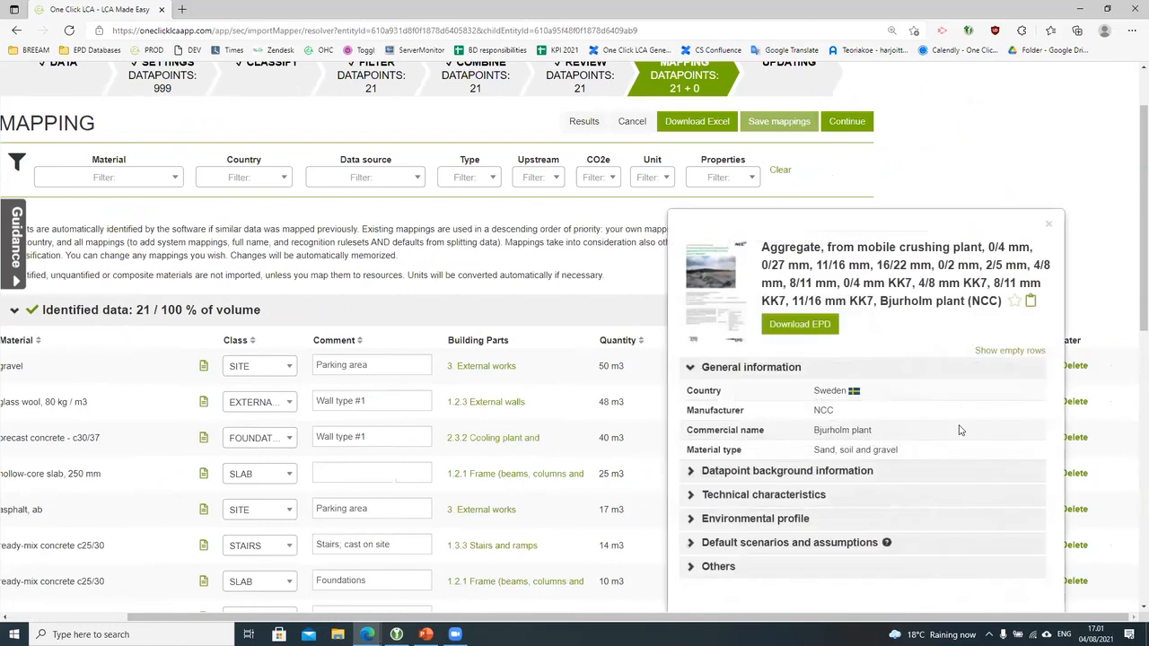
{"action": "left_click", "coordinate": [1048, 225]}
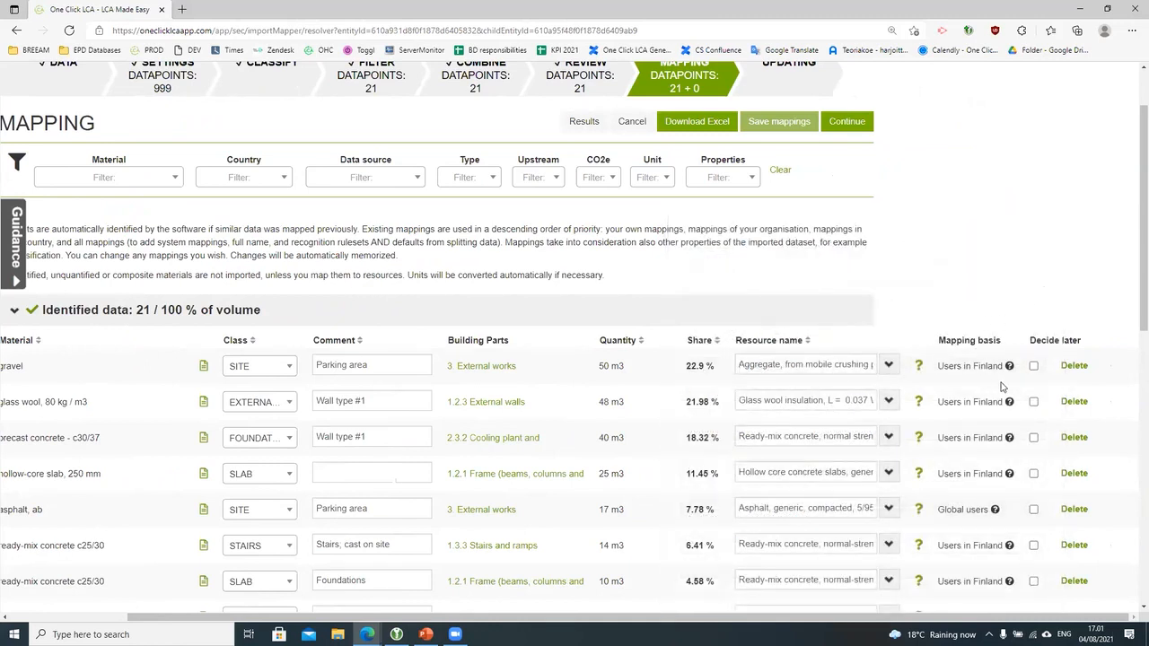
{"action": "mouse_move", "coordinate": [1009, 370]}
{"action": "scroll", "coordinate": [1009, 370], "scroll_direction": "down", "scroll_amount": 2}
{"action": "scroll", "coordinate": [952, 404], "scroll_direction": "up", "scroll_amount": 2}
{"action": "scroll", "coordinate": [916, 467], "scroll_direction": "down", "scroll_amount": 2}
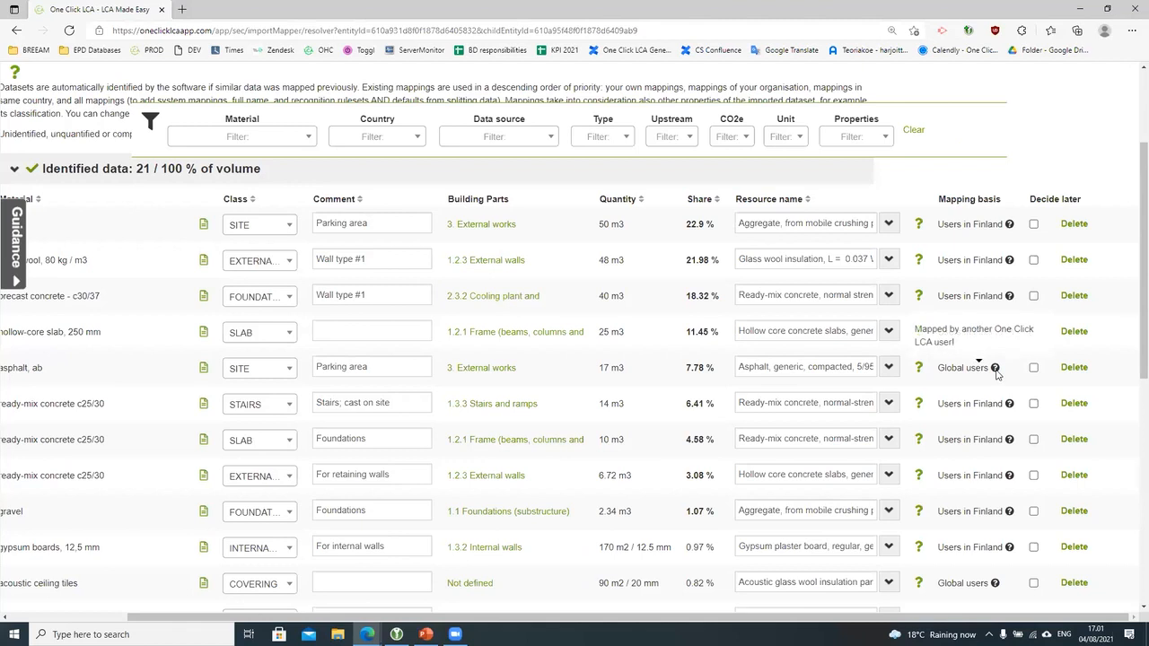
{"action": "scroll", "coordinate": [995, 374], "scroll_direction": "down", "scroll_amount": 5}
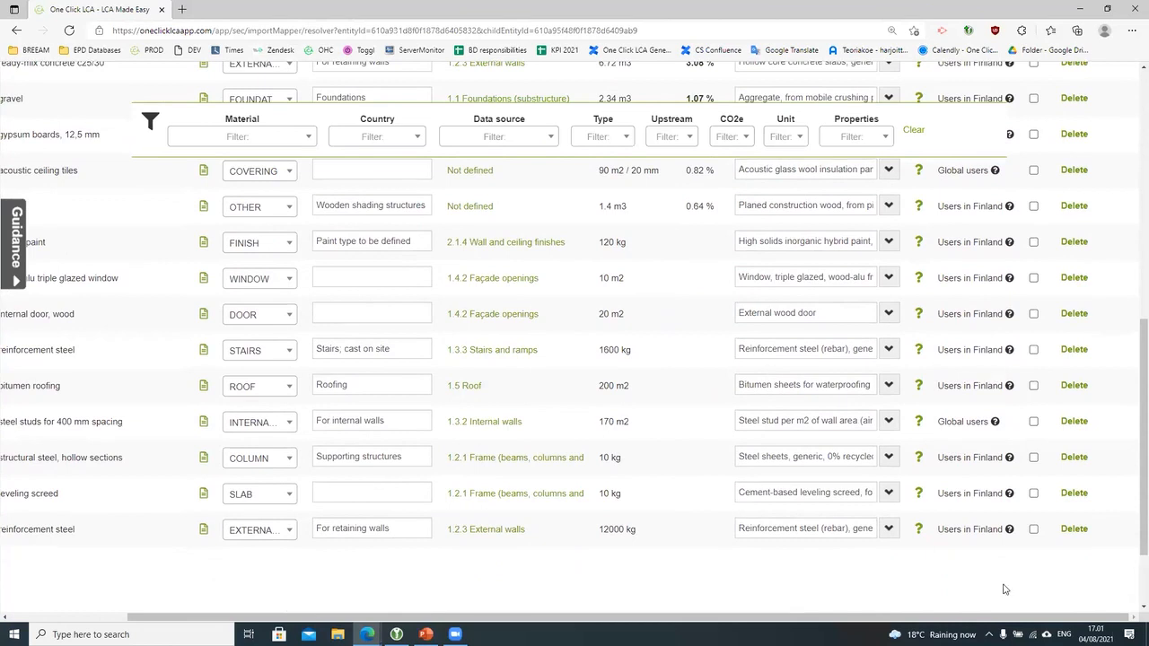
{"action": "scroll", "coordinate": [1007, 581], "scroll_direction": "up", "scroll_amount": 10}
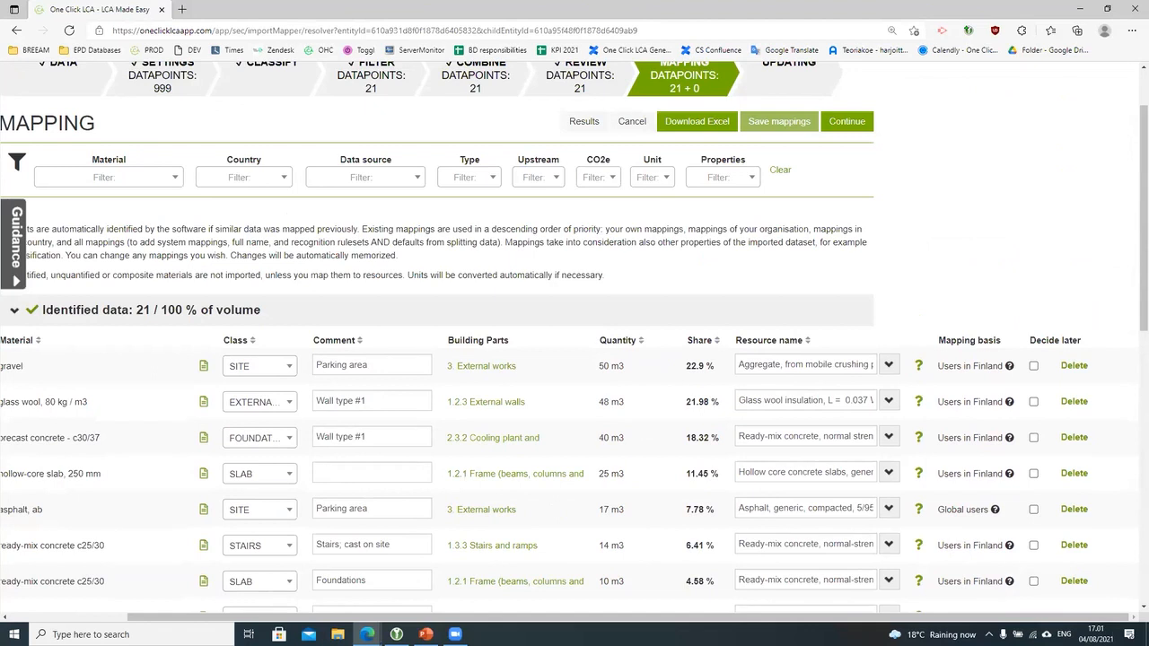
{"action": "mouse_move", "coordinate": [802, 618]}
{"action": "left_mouse_down"}
{"action": "mouse_move", "coordinate": [774, 623]}
{"action": "mouse_move", "coordinate": [805, 623]}
{"action": "left_mouse_up"}
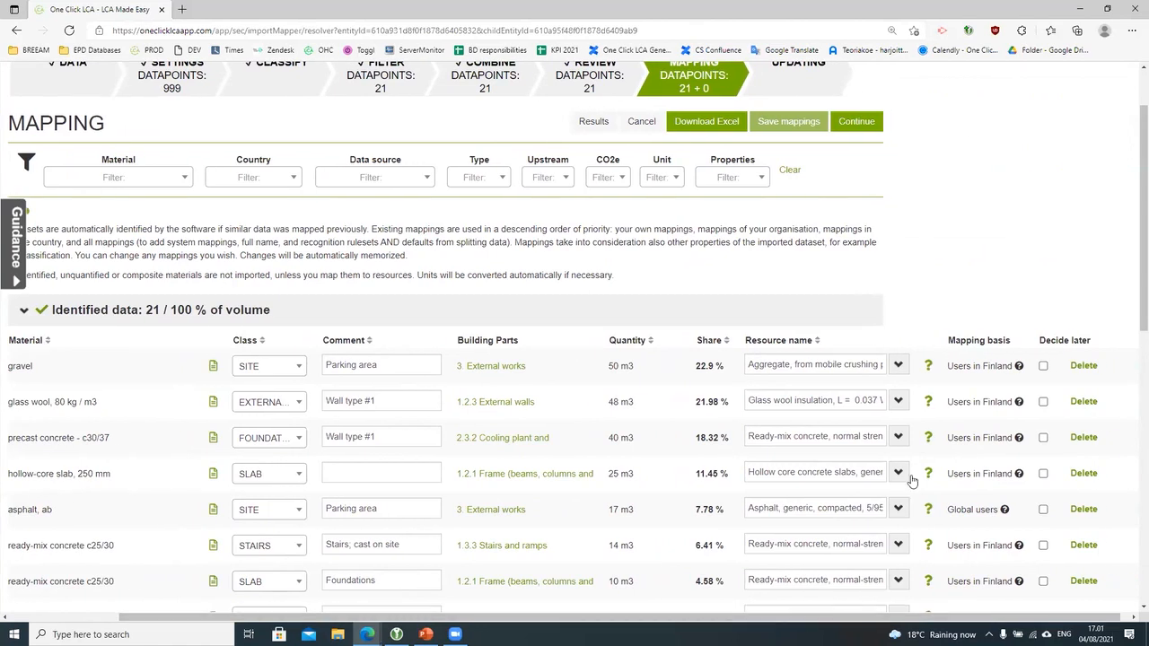
{"action": "left_click", "coordinate": [927, 438]}
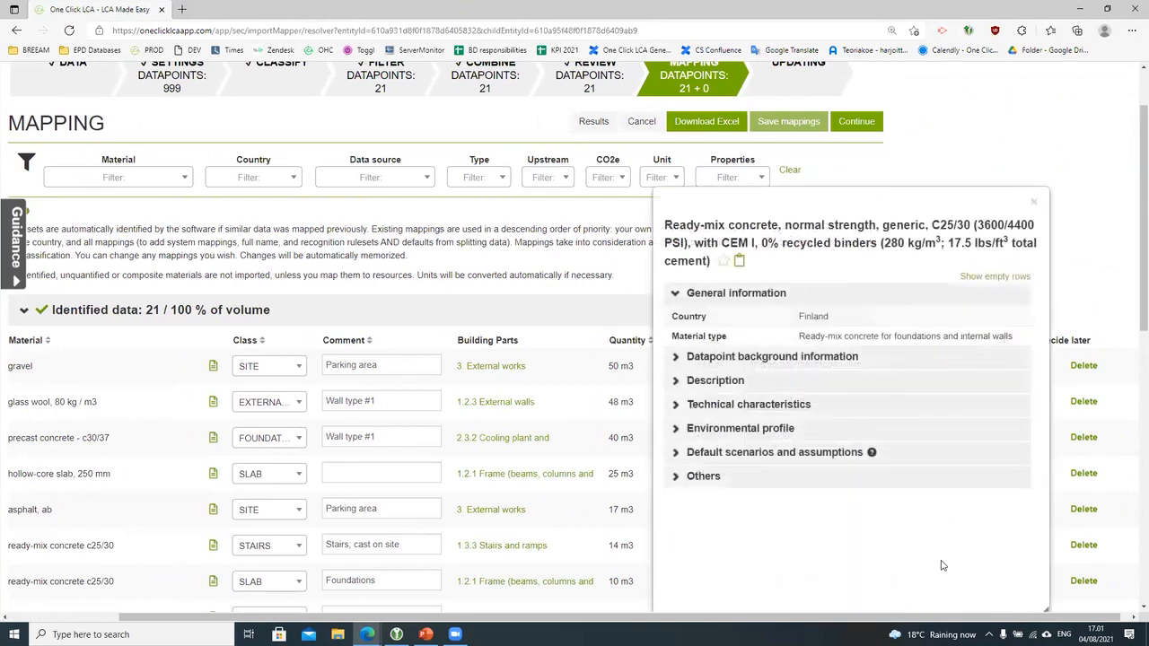
{"action": "left_click", "coordinate": [806, 429]}
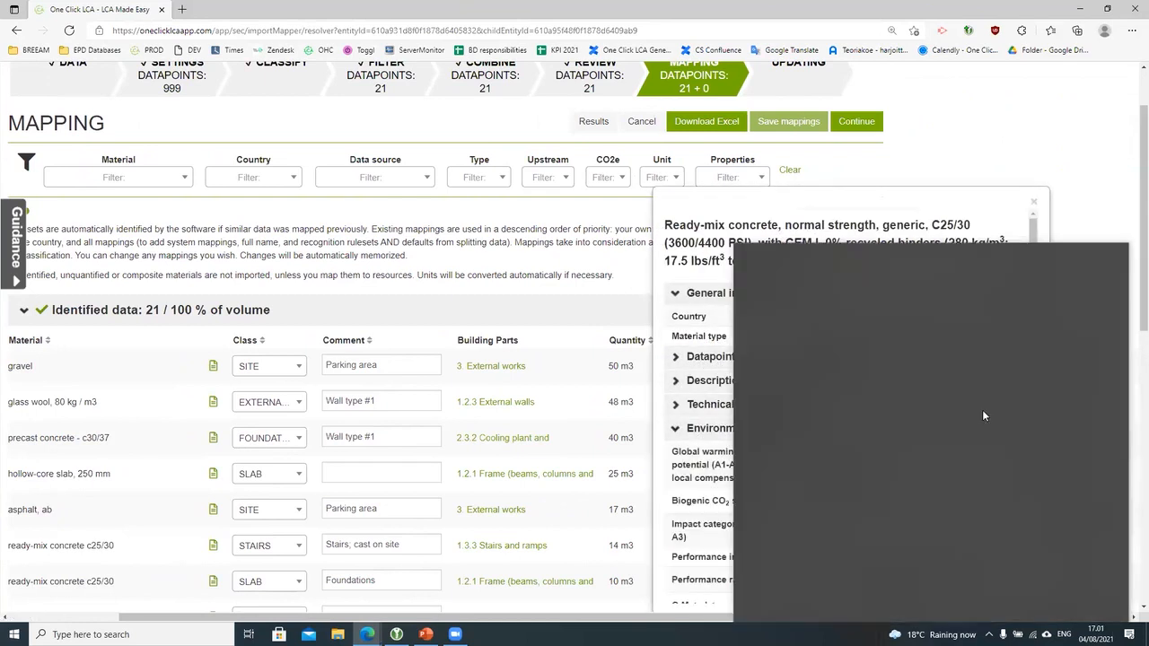
{"action": "left_click", "coordinate": [1033, 202]}
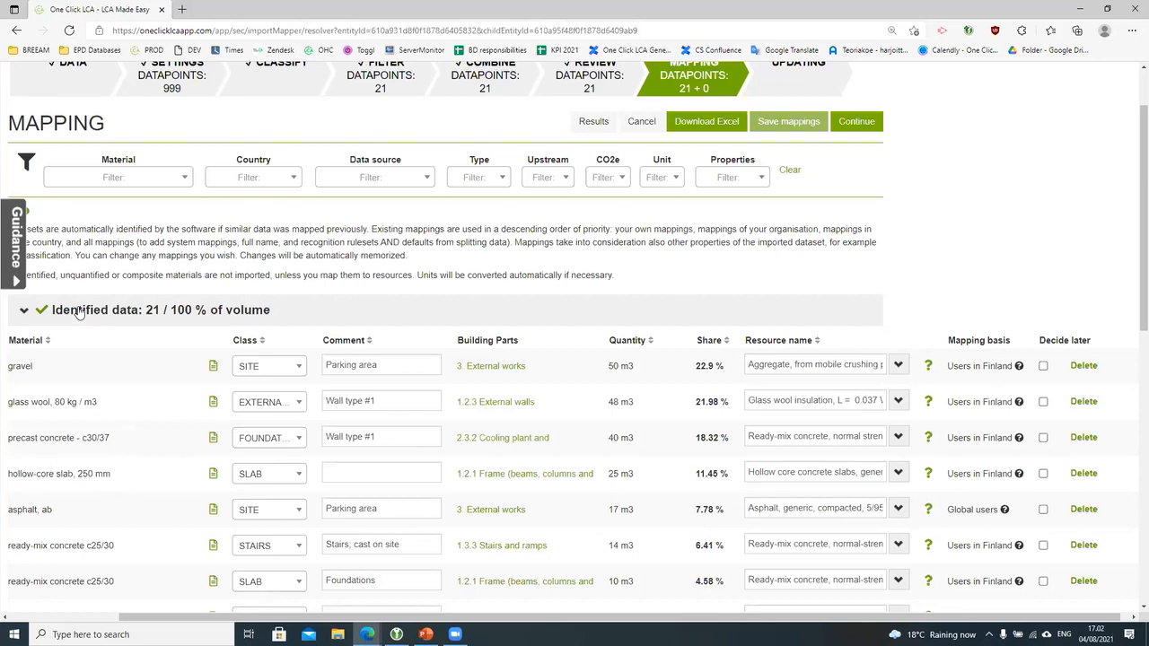
Step: Clear the resource mapping on the 12000 kg retaining-wall reinforcement steel row
{"action": "scroll", "coordinate": [117, 390], "scroll_direction": "down", "scroll_amount": 10}
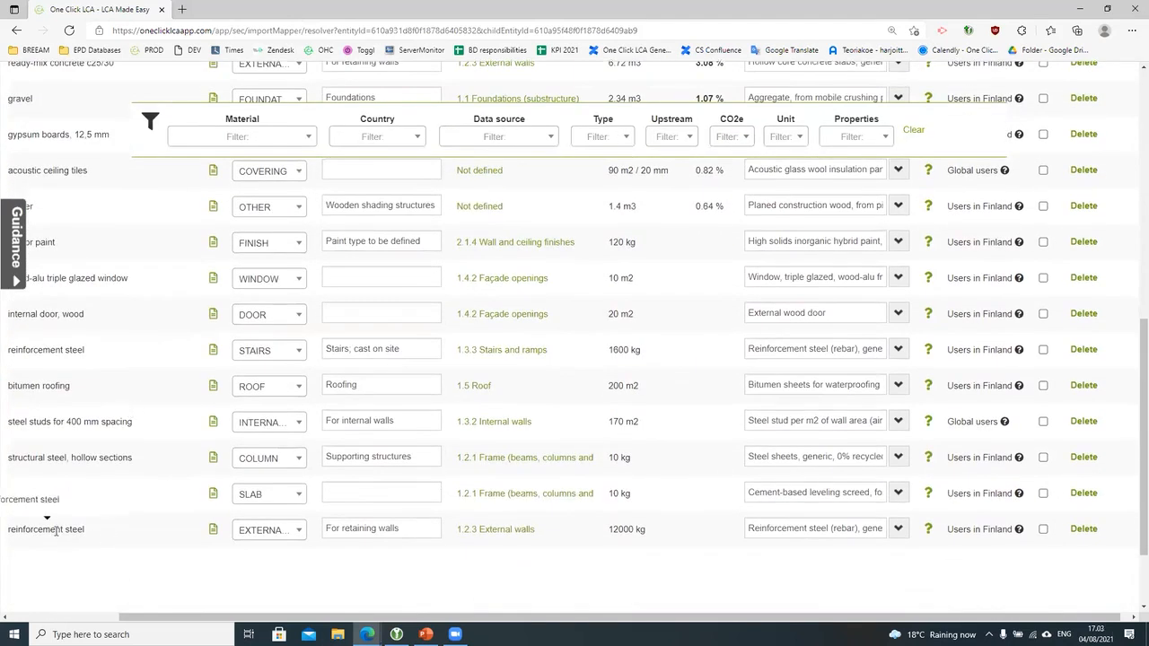
{"action": "left_click", "coordinate": [899, 529]}
{"action": "scroll", "coordinate": [1007, 505], "scroll_direction": "down", "scroll_amount": 1}
{"action": "scroll", "coordinate": [877, 511], "scroll_direction": "down", "scroll_amount": 3}
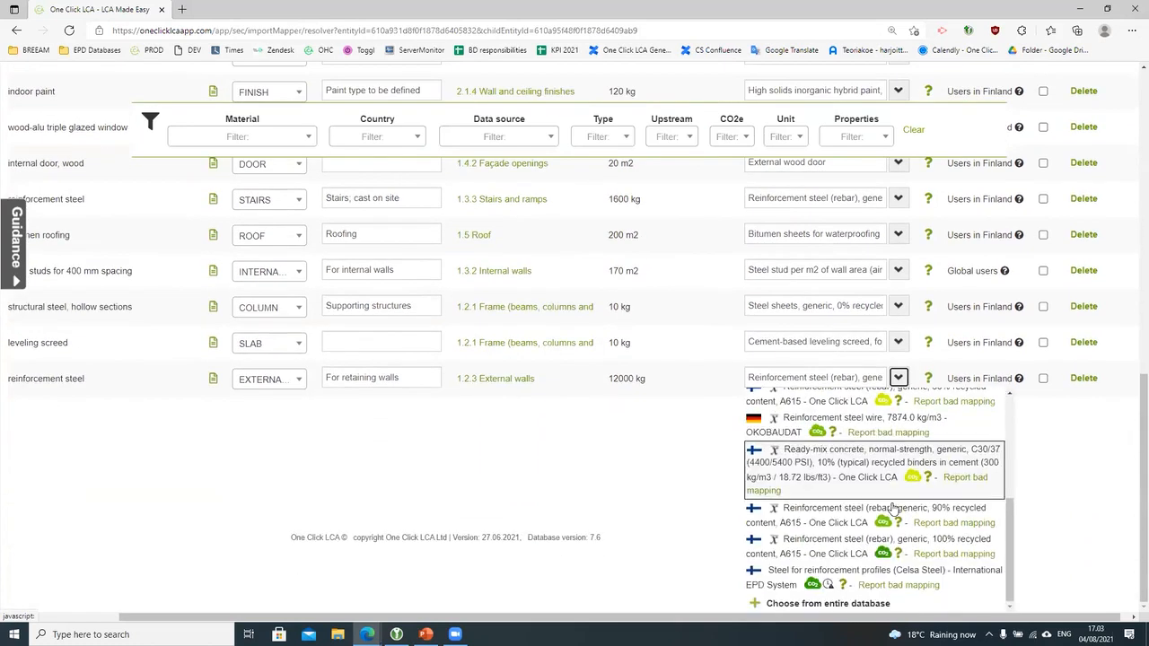
{"action": "left_click", "coordinate": [843, 601]}
{"action": "left_click", "coordinate": [864, 509]}
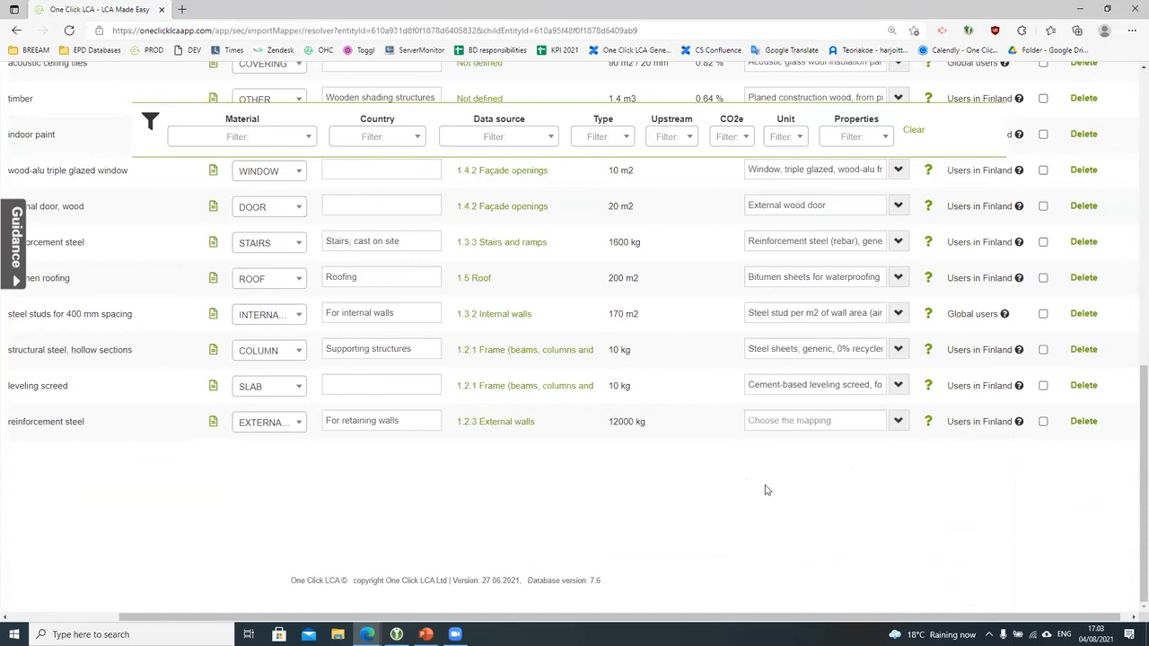
{"action": "scroll", "coordinate": [763, 490], "scroll_direction": "up", "scroll_amount": 1}
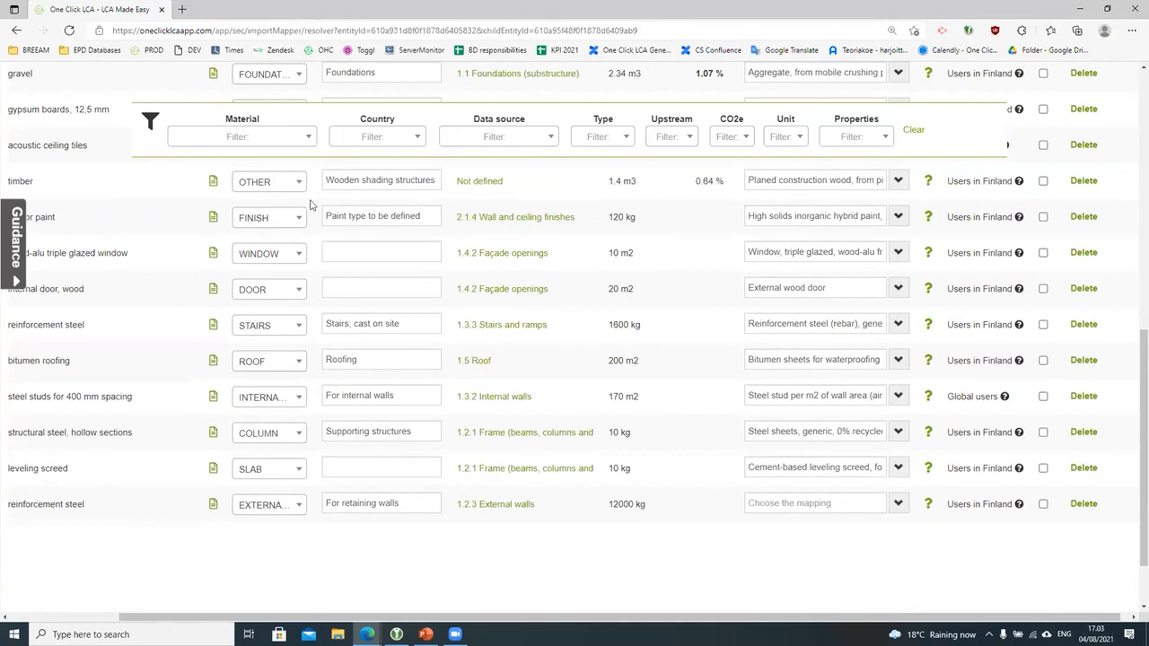
Step: Filter resources to Reinforcement for concrete (rebar) from Finland
{"action": "left_click", "coordinate": [278, 140]}
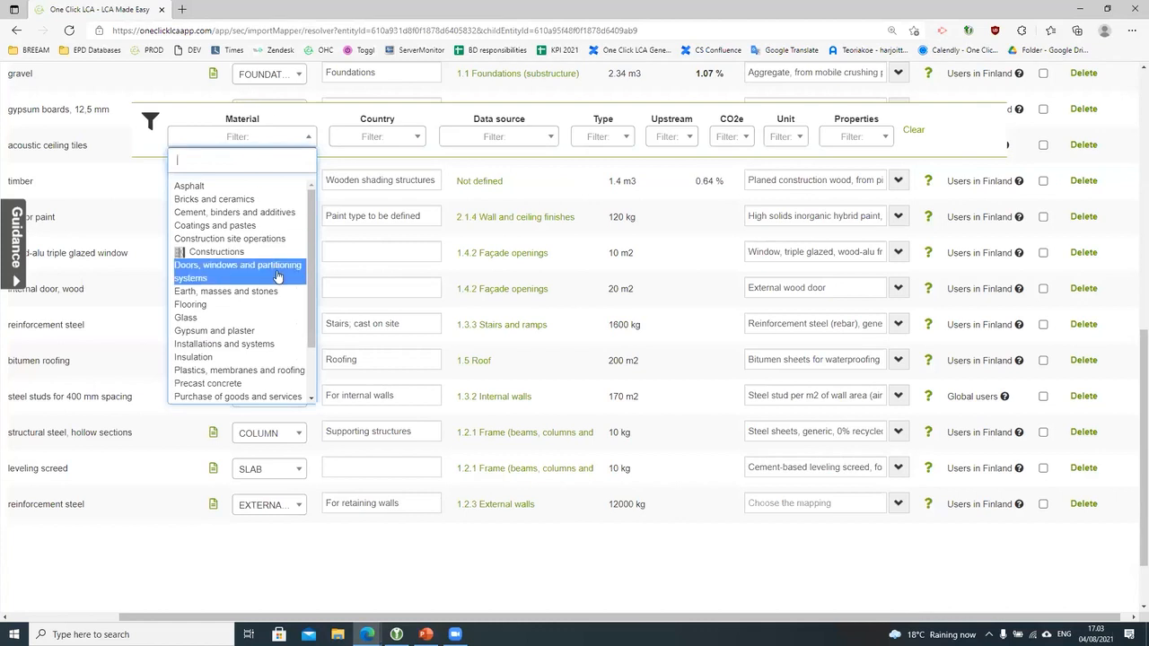
{"action": "scroll", "coordinate": [275, 274], "scroll_direction": "down", "scroll_amount": 1}
{"action": "mouse_move", "coordinate": [275, 284]}
{"action": "mouse_move", "coordinate": [241, 363]}
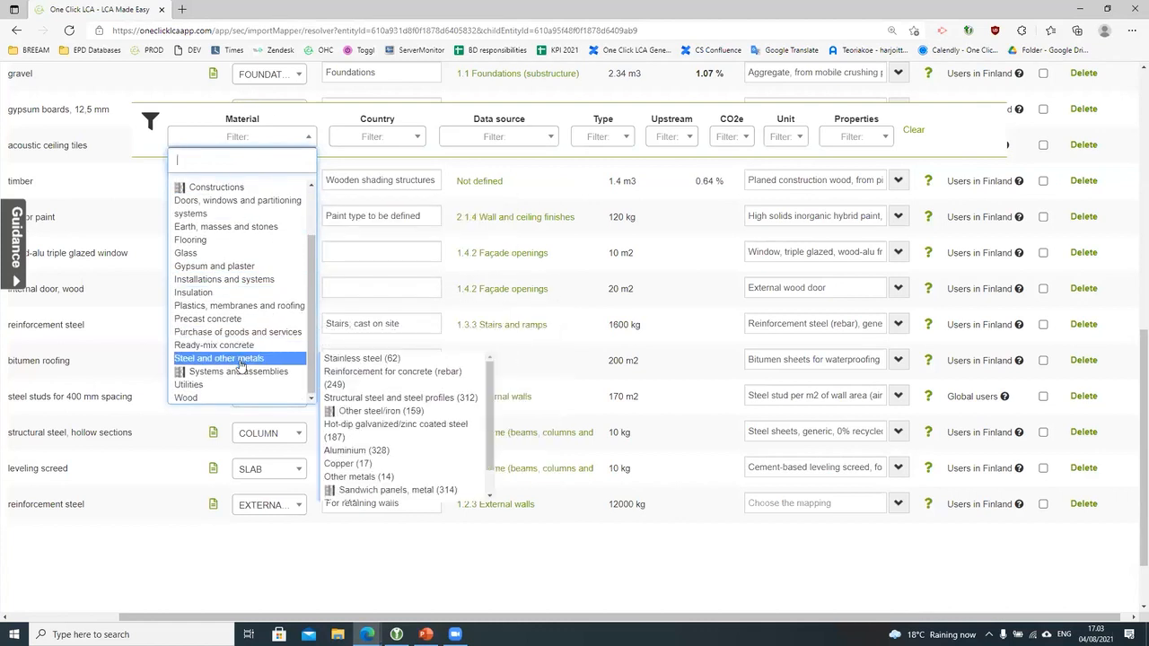
{"action": "left_click", "coordinate": [402, 378]}
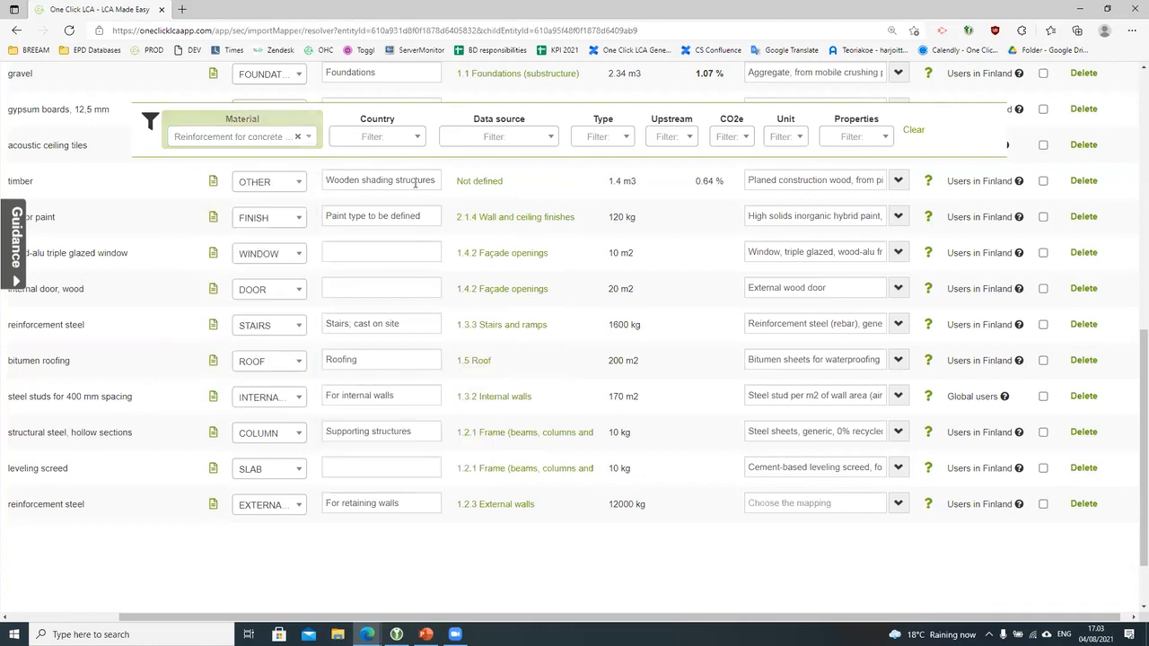
{"action": "left_click", "coordinate": [398, 142]}
{"action": "scroll", "coordinate": [393, 219], "scroll_direction": "down", "scroll_amount": 4}
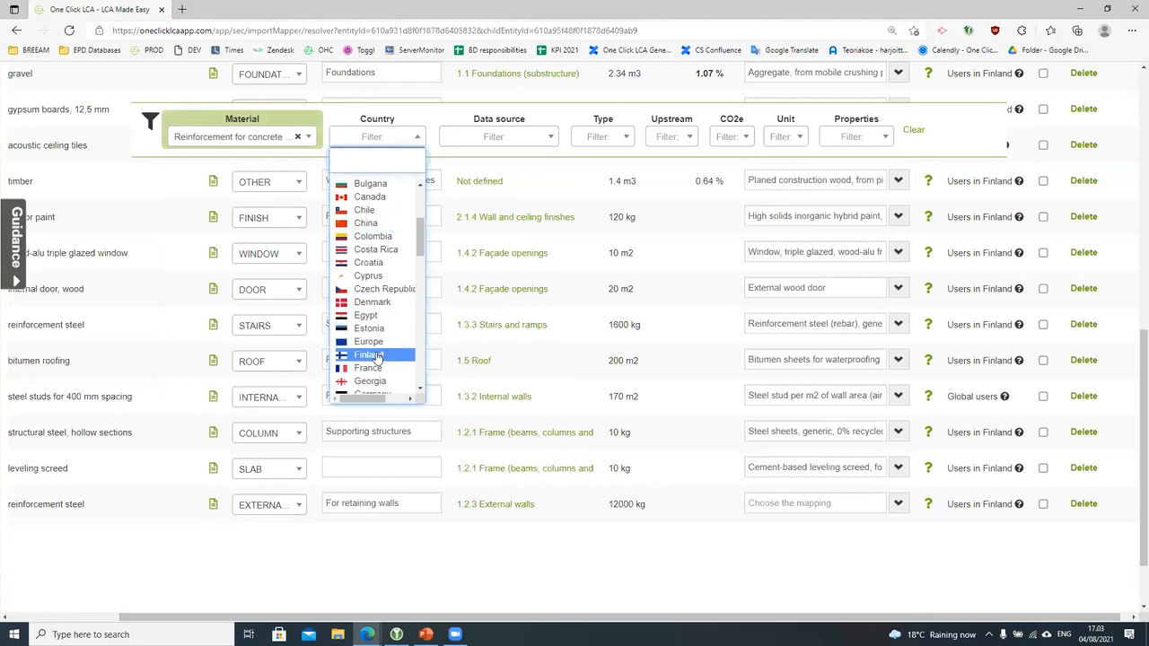
{"action": "left_click", "coordinate": [377, 356]}
Step: Map the retaining-wall steel row to Celsa Steel reinforcement profiles
{"action": "left_click", "coordinate": [897, 504]}
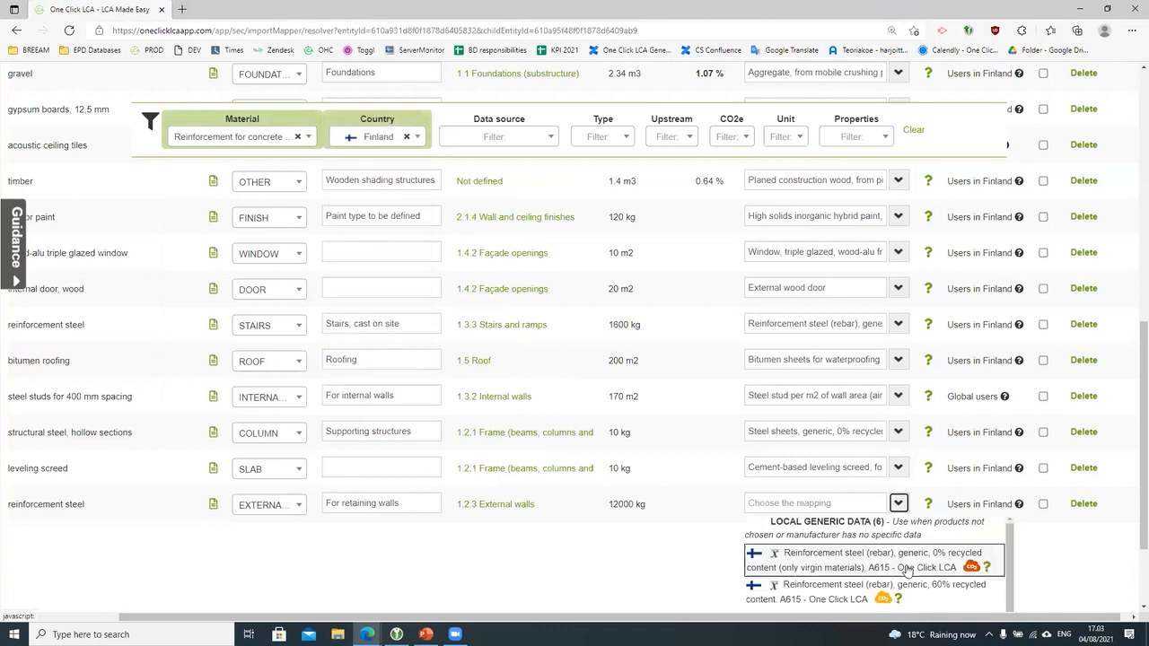
{"action": "scroll", "coordinate": [897, 538], "scroll_direction": "down", "scroll_amount": 2}
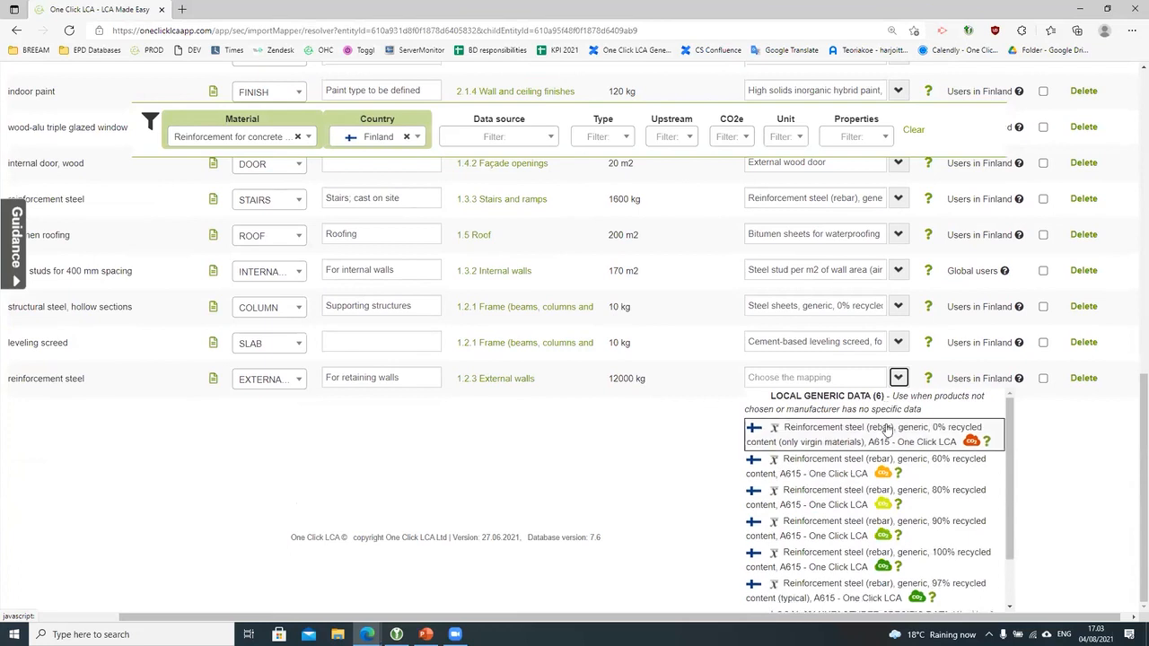
{"action": "scroll", "coordinate": [886, 429], "scroll_direction": "down", "scroll_amount": 1}
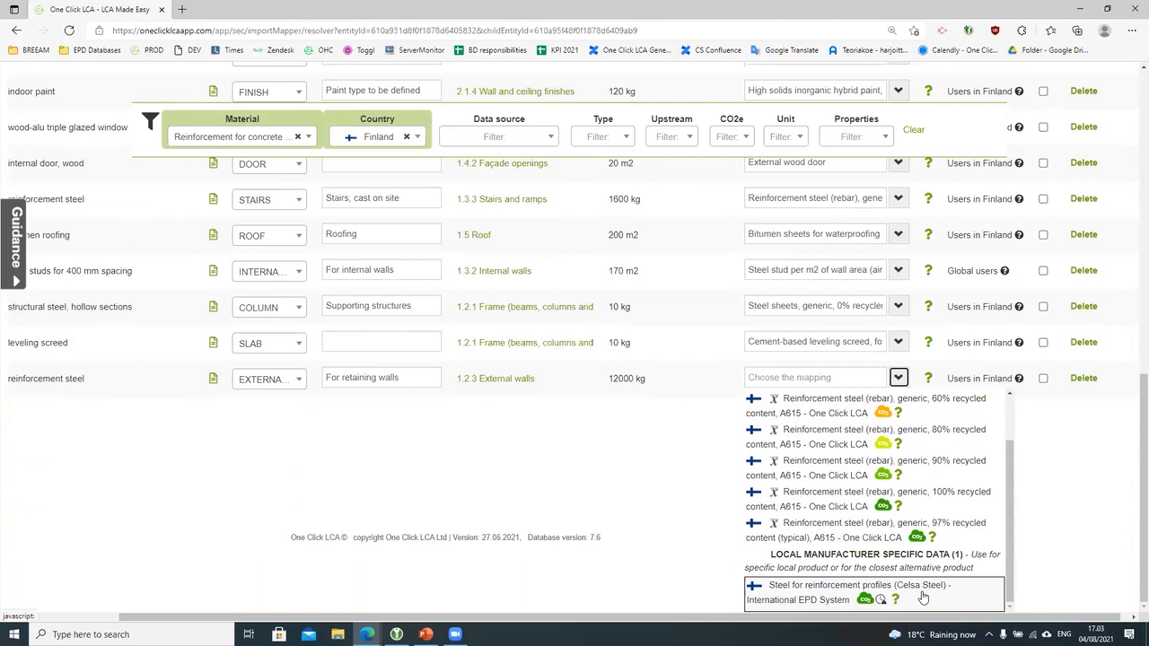
{"action": "left_click", "coordinate": [921, 597]}
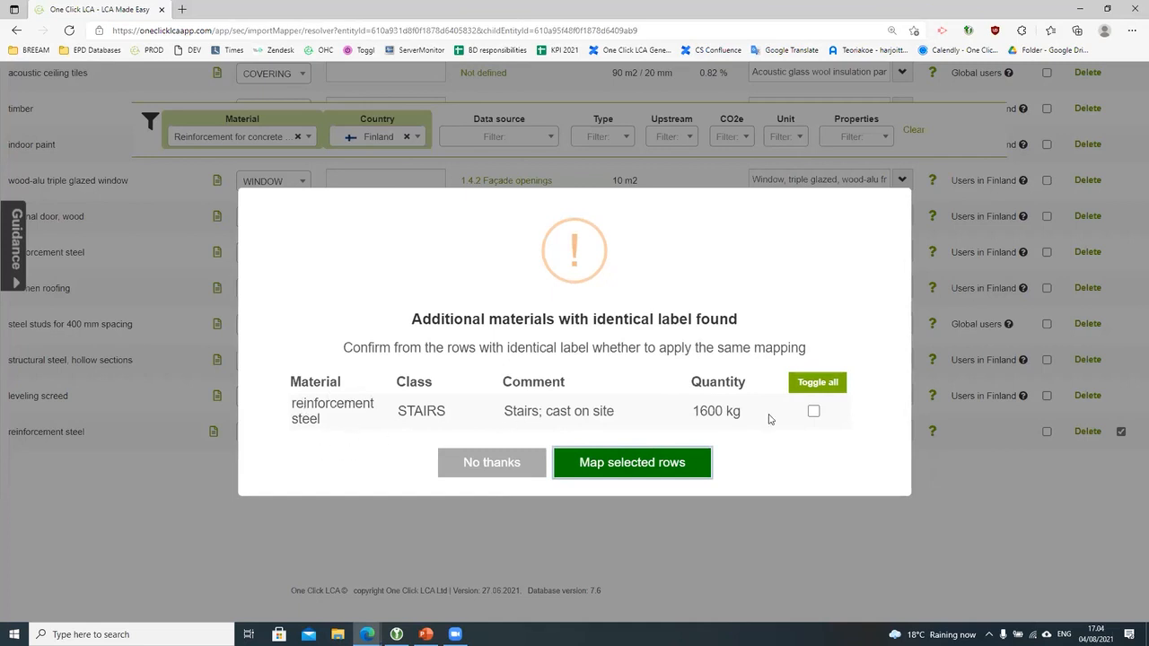
Step: Apply the Celsa Steel mapping to the 1600 kg stairs reinforcement steel row as well
{"action": "left_click", "coordinate": [813, 411]}
{"action": "left_click", "coordinate": [621, 462]}
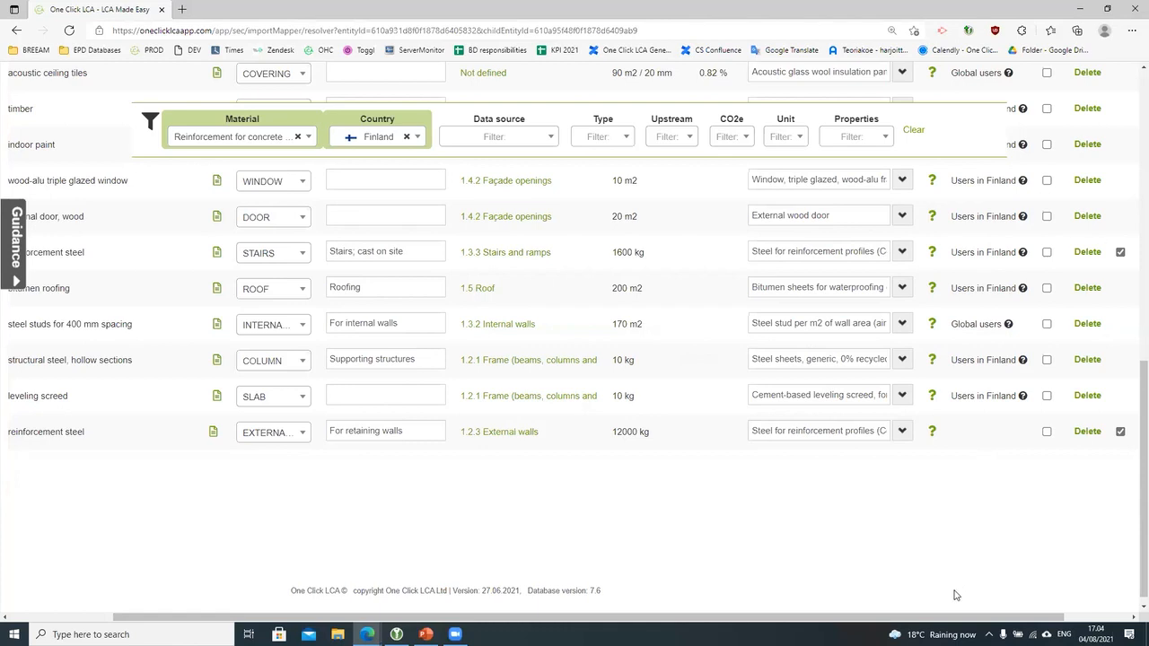
{"action": "scroll", "coordinate": [956, 595], "scroll_direction": "up", "scroll_amount": 3}
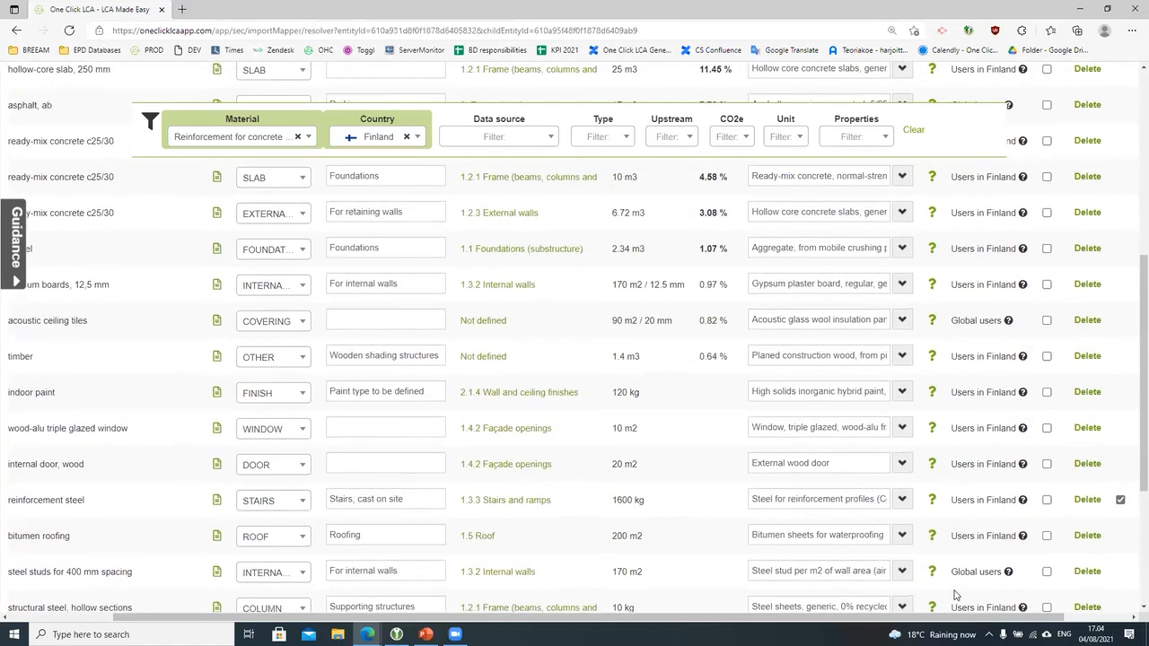
{"action": "scroll", "coordinate": [956, 595], "scroll_direction": "up", "scroll_amount": 6}
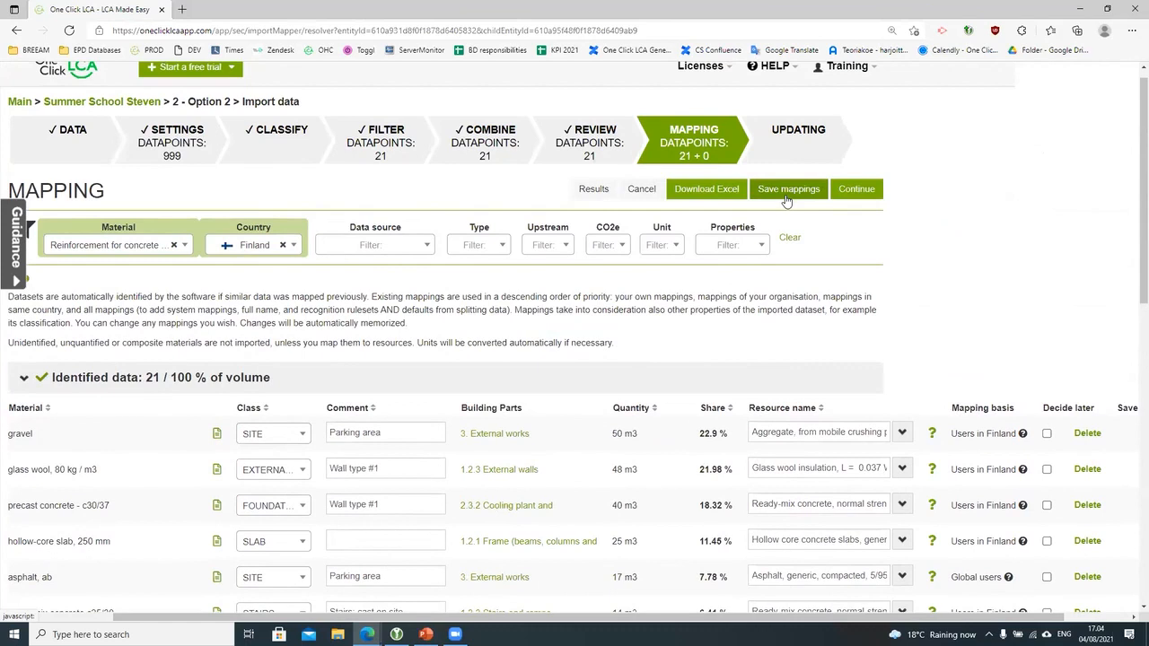
Step: Save all mappings, confirm, and collapse the Identified data table
{"action": "left_click", "coordinate": [786, 192]}
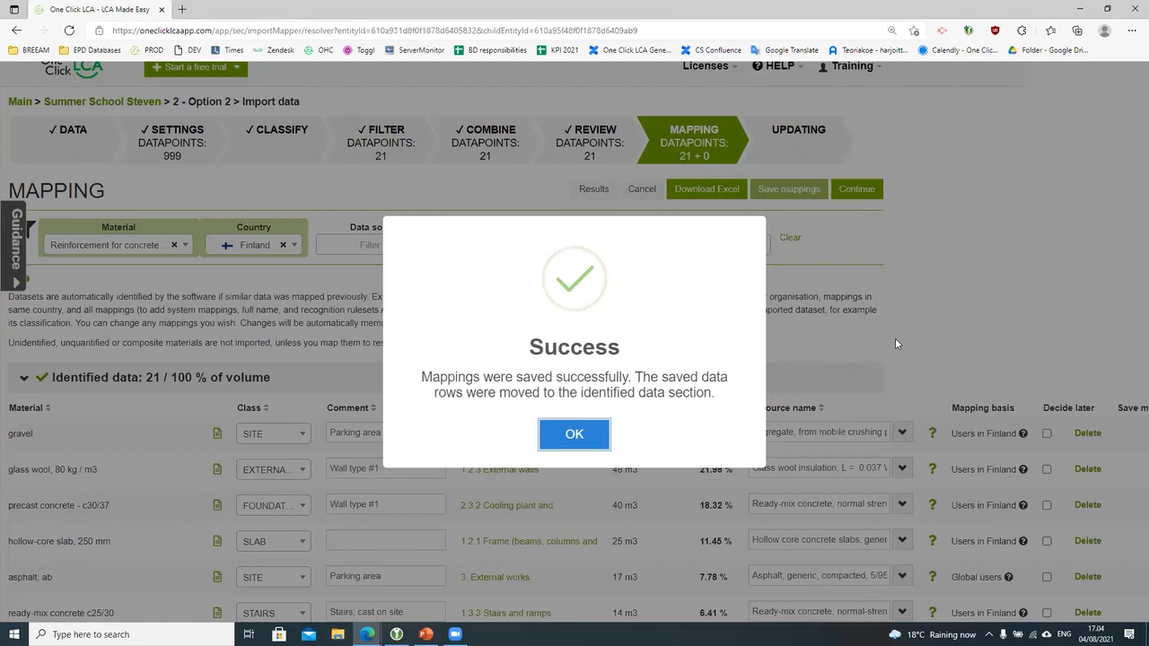
{"action": "left_click", "coordinate": [592, 437]}
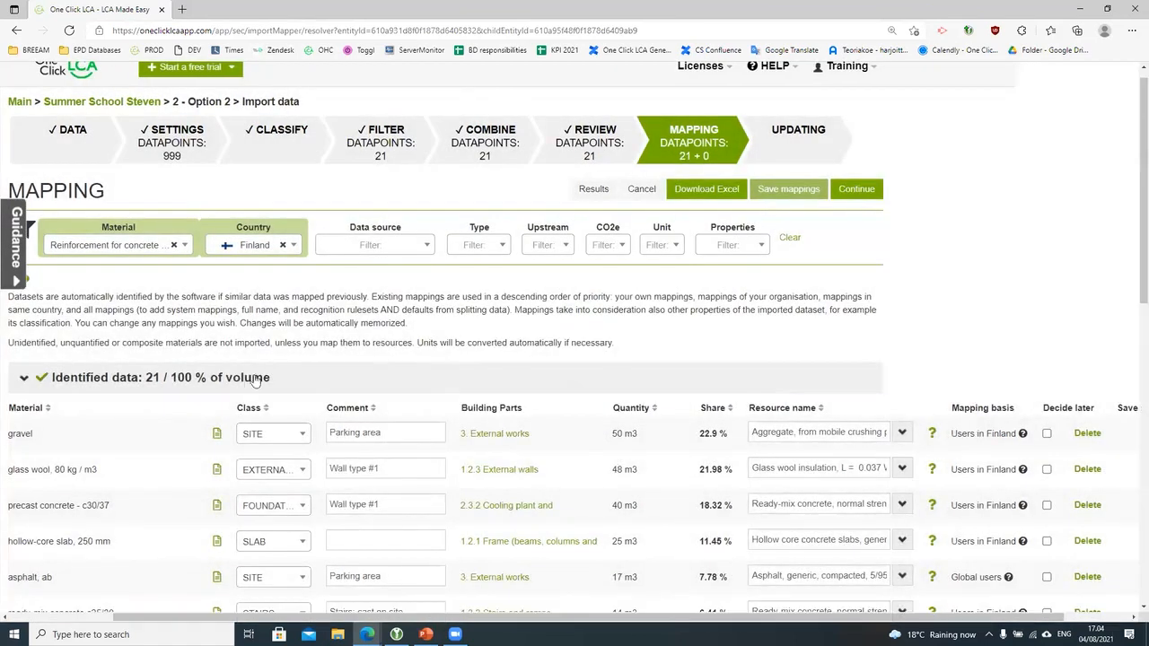
{"action": "left_click", "coordinate": [238, 383]}
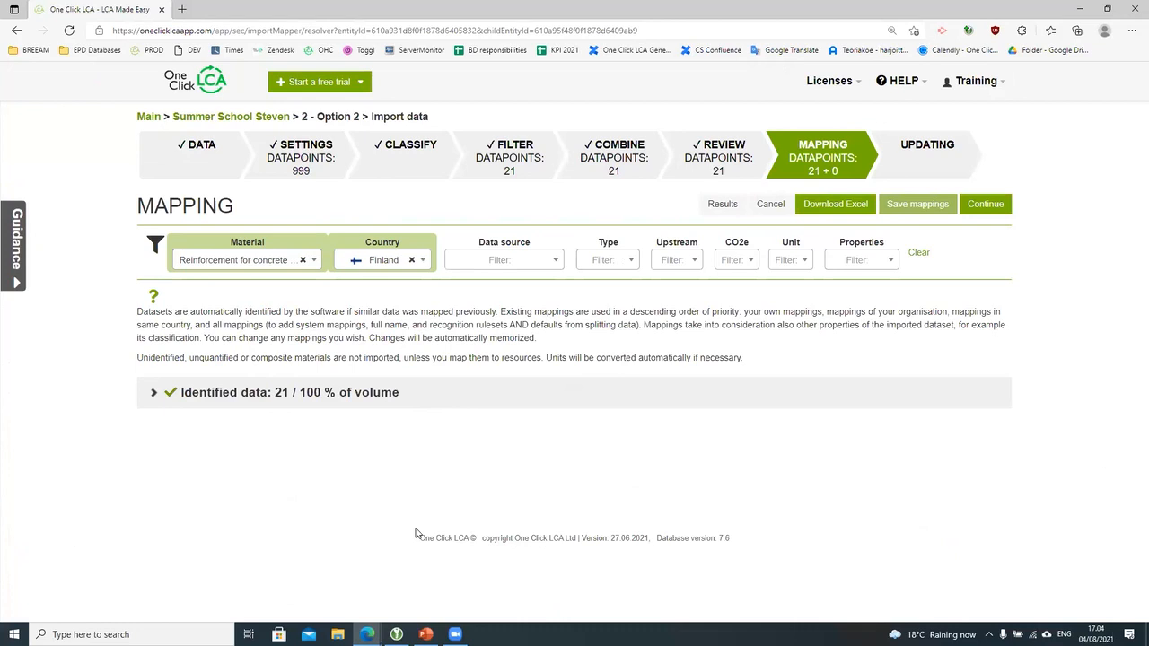
Step: Review the 21 mapped rows under Identified data, then continue the import to the Updating step
{"action": "left_click", "coordinate": [387, 409]}
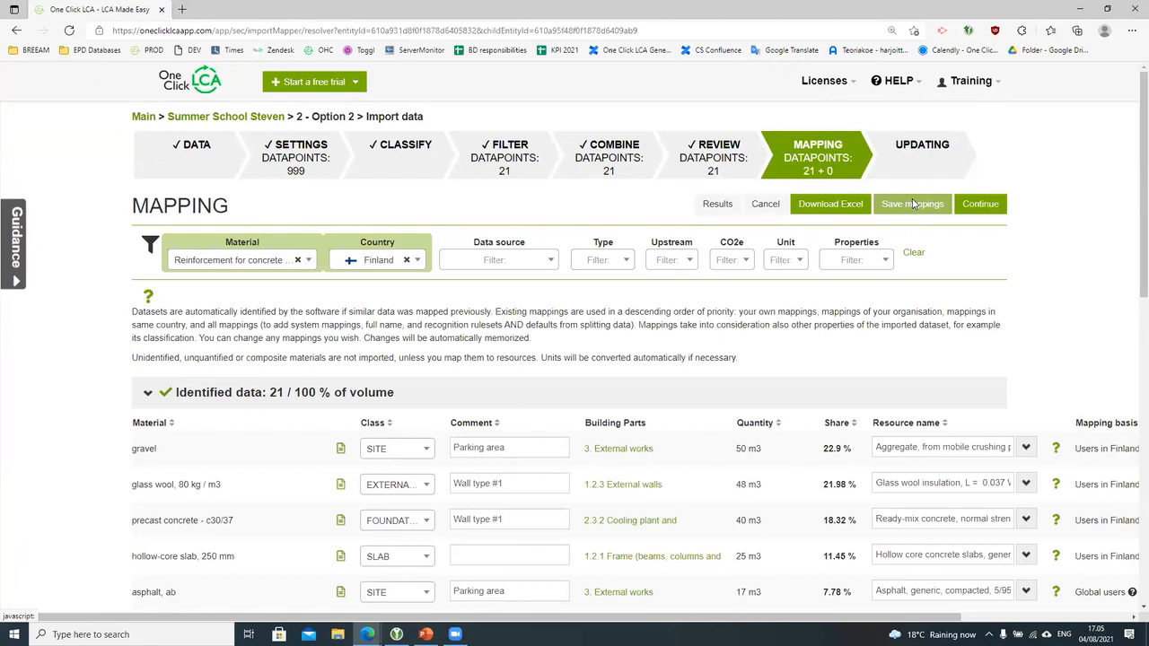
{"action": "left_click", "coordinate": [808, 401]}
{"action": "left_click", "coordinate": [985, 205]}
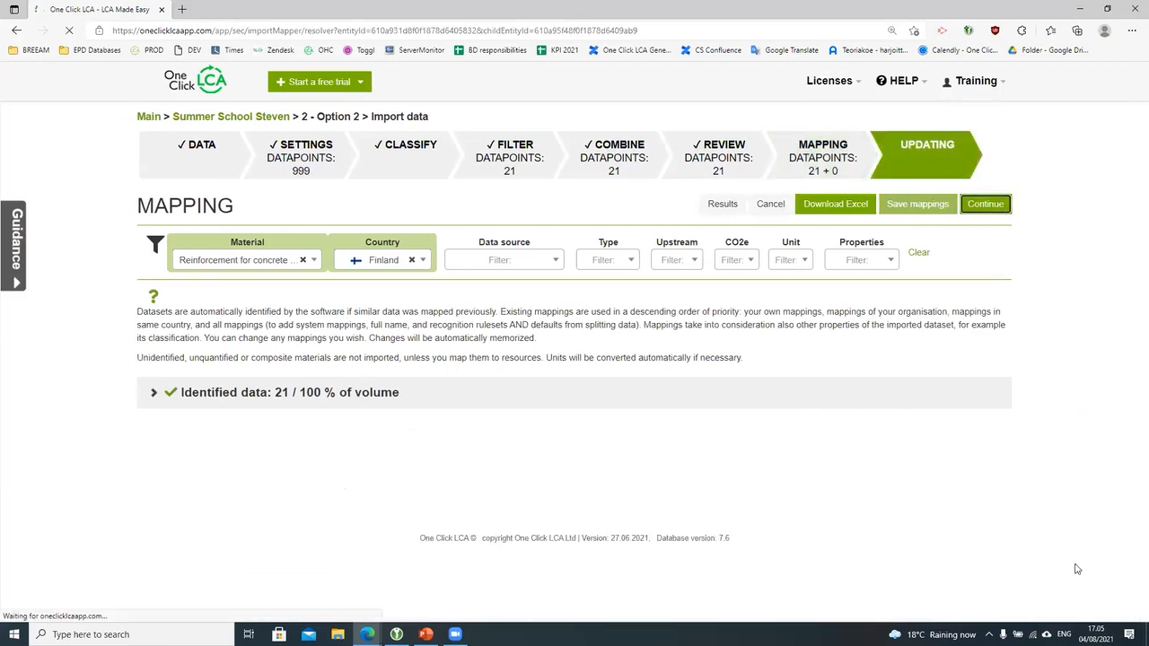
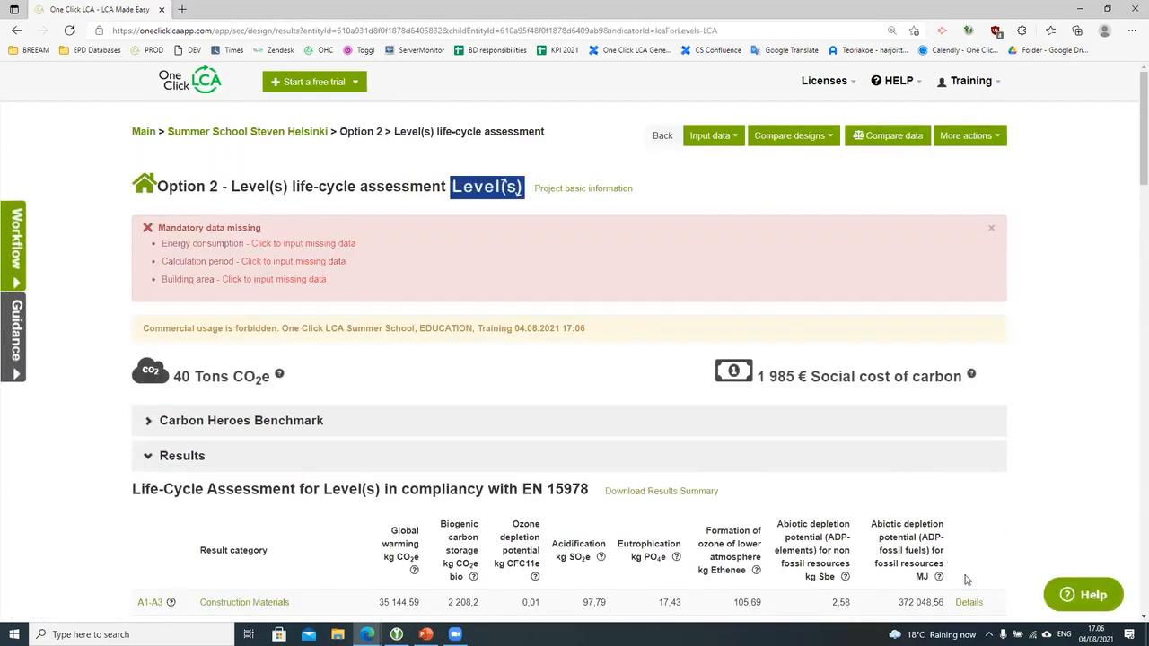
Step: Enter a 2500 m² gross internal floor area as Option 2's building area and save it
{"action": "scroll", "coordinate": [1097, 484], "scroll_direction": "down", "scroll_amount": 1}
{"action": "scroll", "coordinate": [1097, 484], "scroll_direction": "down", "scroll_amount": 3}
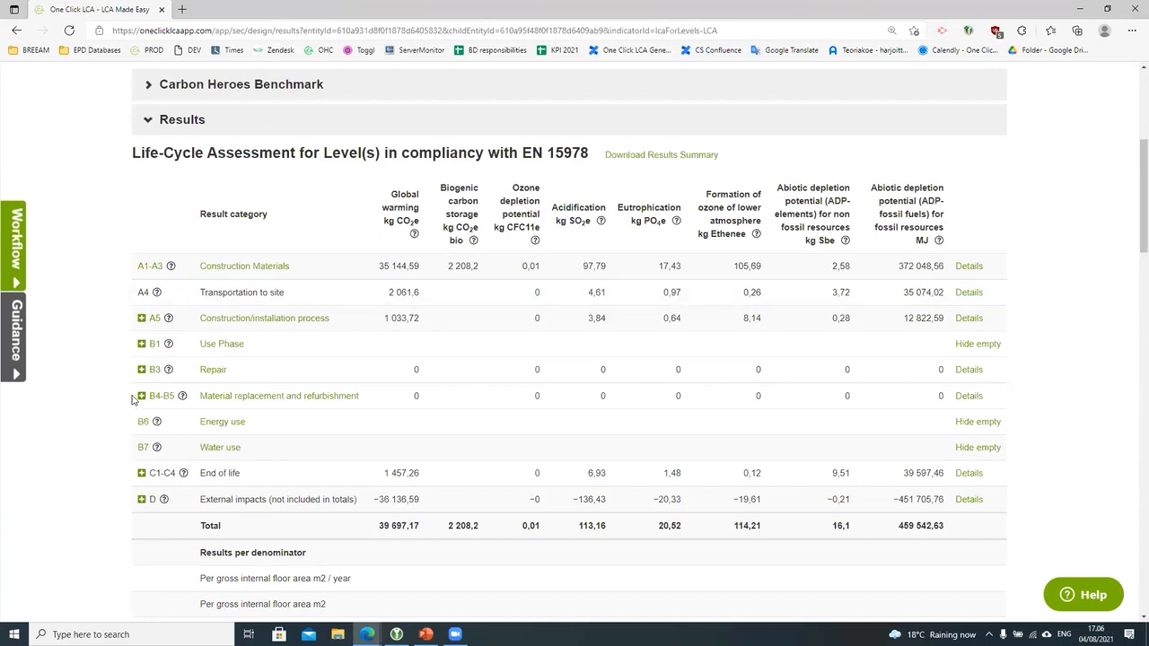
{"action": "scroll", "coordinate": [426, 401], "scroll_direction": "up", "scroll_amount": 5}
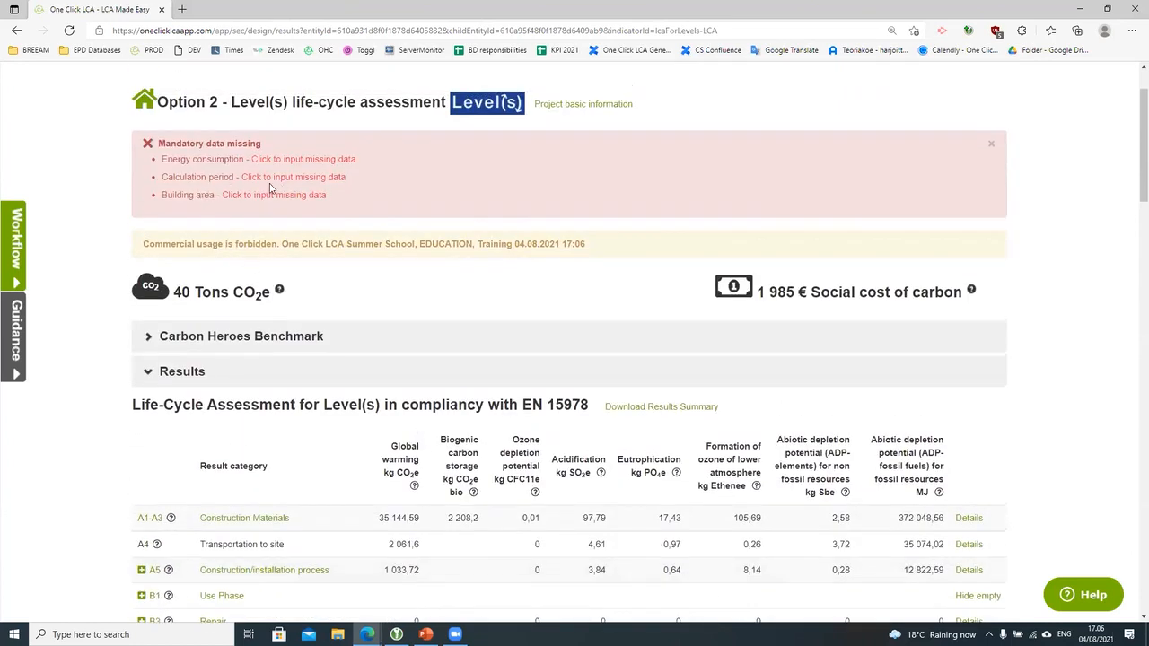
{"action": "scroll", "coordinate": [283, 387], "scroll_direction": "down", "scroll_amount": 2}
{"action": "scroll", "coordinate": [296, 404], "scroll_direction": "down", "scroll_amount": 2}
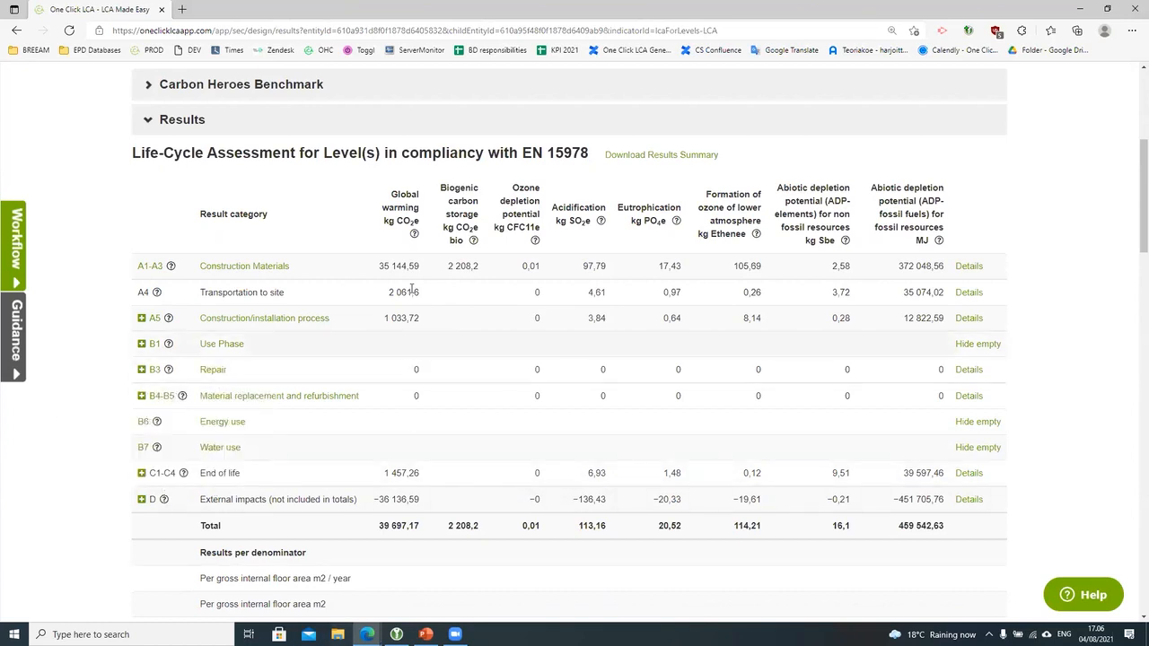
{"action": "scroll", "coordinate": [819, 375], "scroll_direction": "down", "scroll_amount": 4}
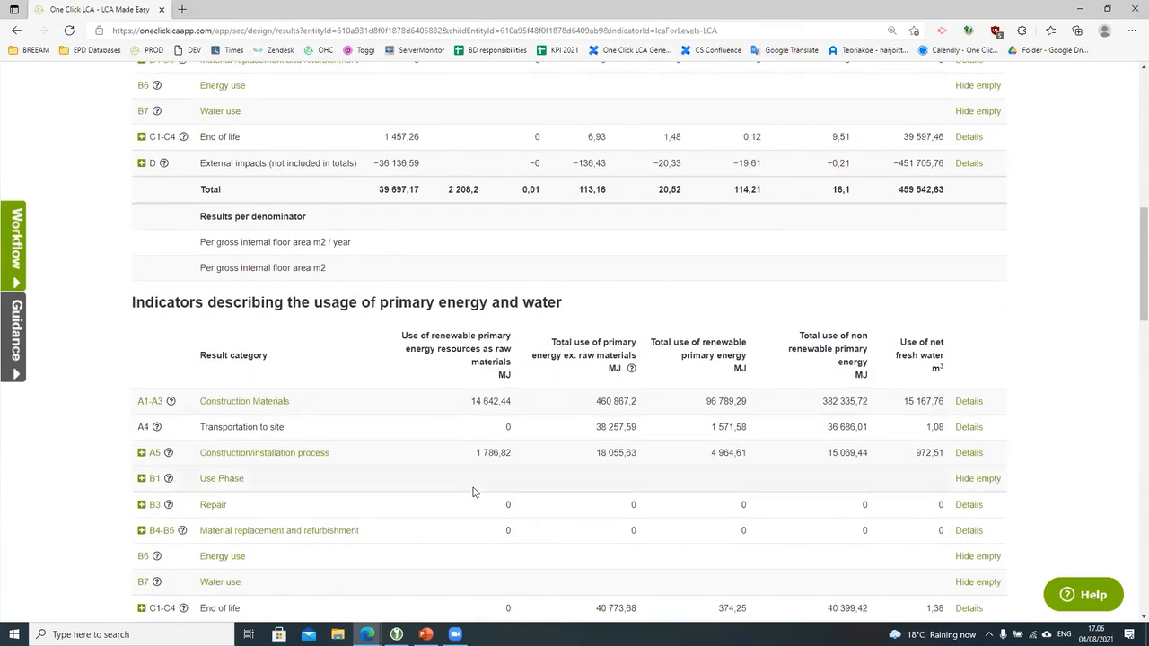
{"action": "scroll", "coordinate": [474, 491], "scroll_direction": "up", "scroll_amount": 6}
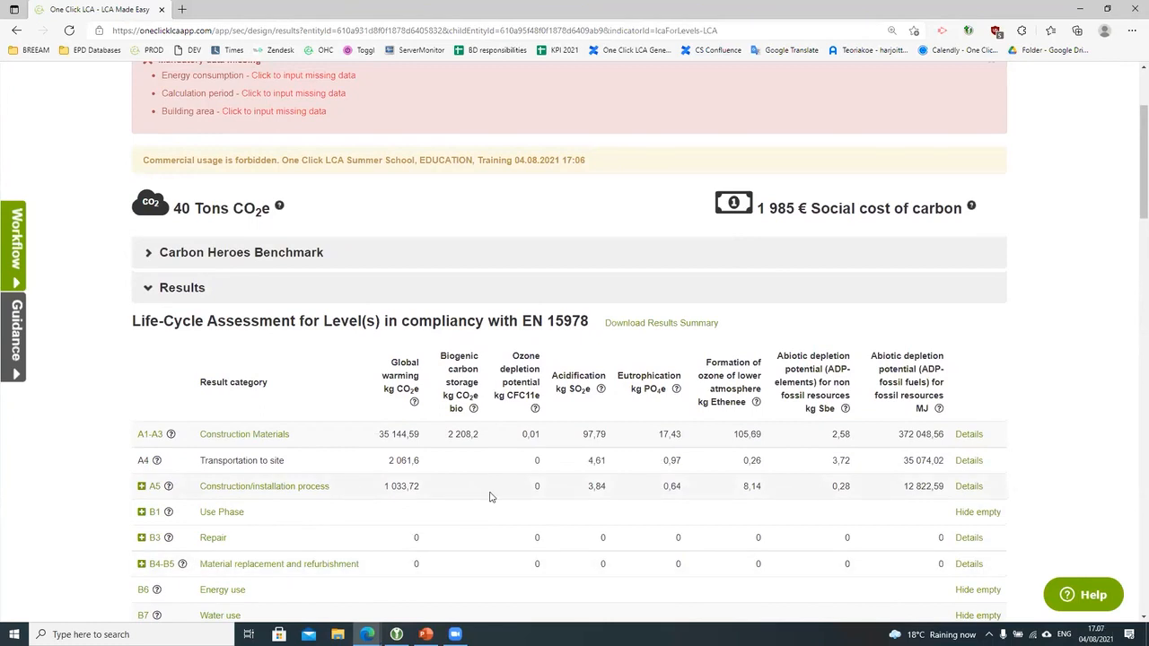
{"action": "scroll", "coordinate": [493, 498], "scroll_direction": "up", "scroll_amount": 1}
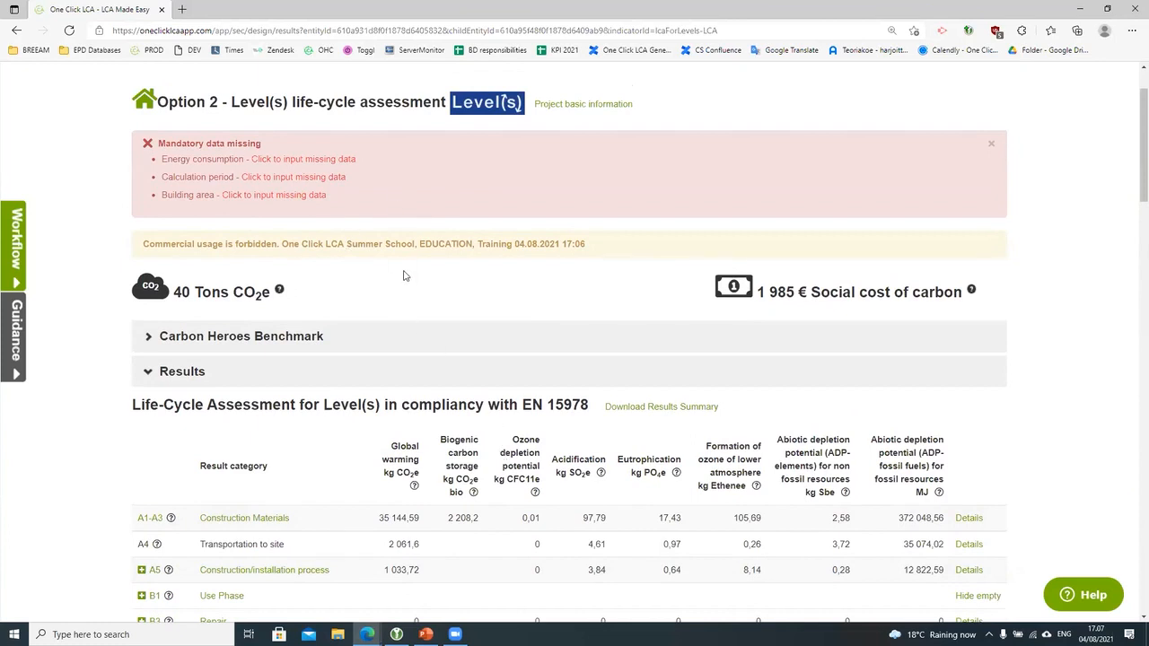
{"action": "left_click", "coordinate": [279, 197]}
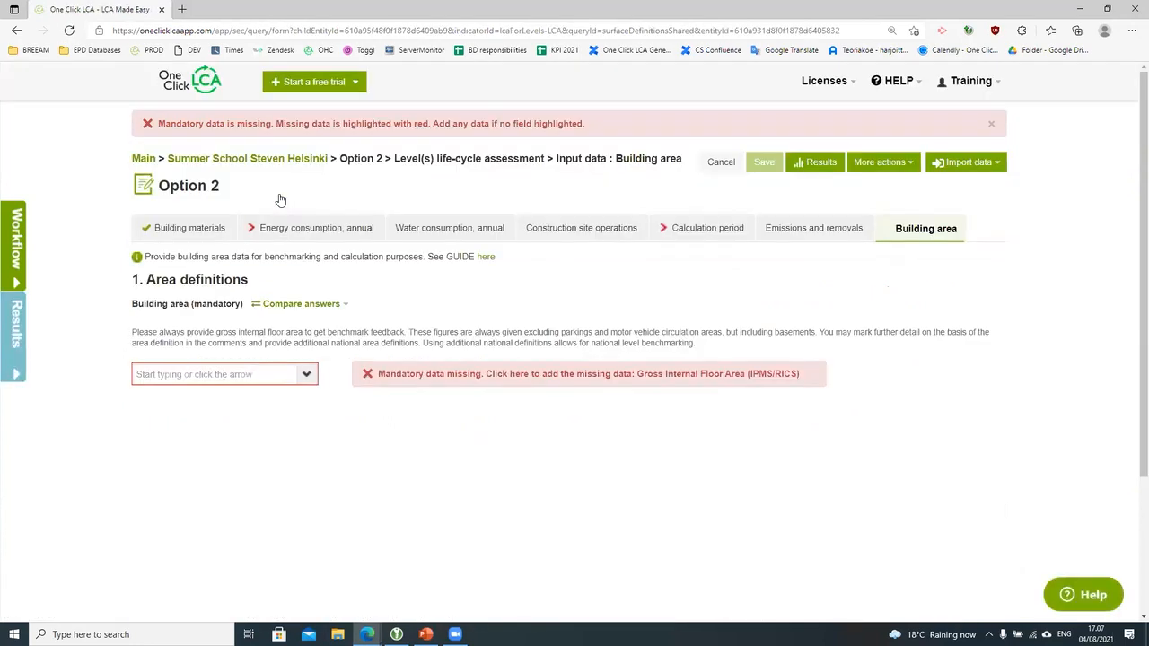
{"action": "left_click", "coordinate": [615, 375]}
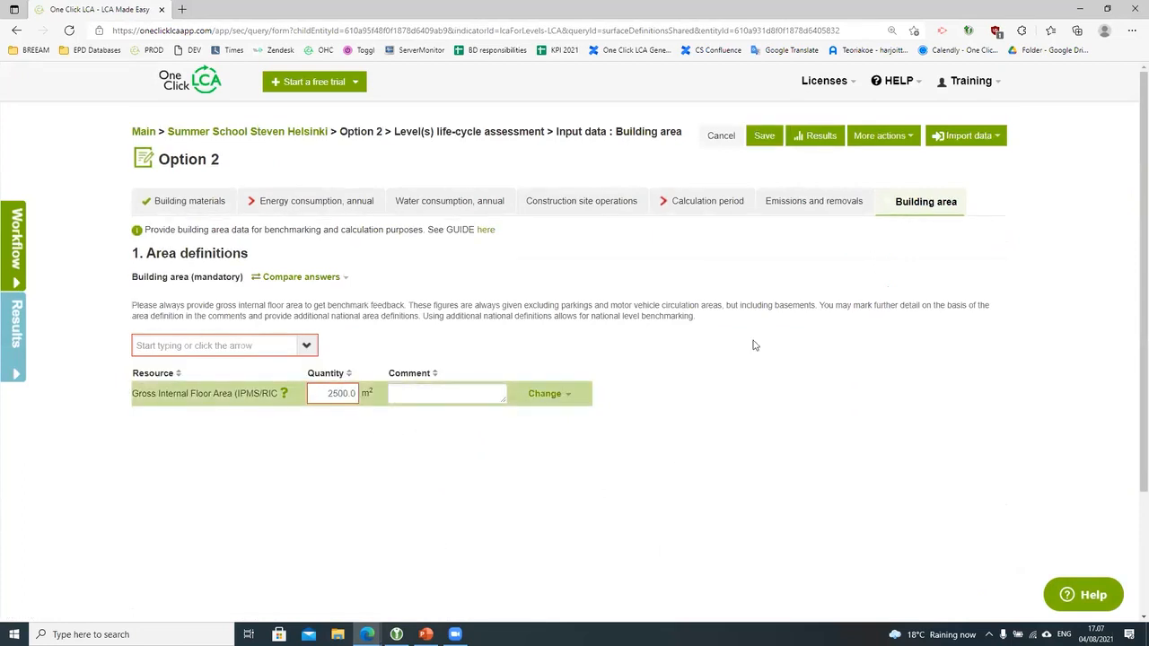
{"action": "left_click", "coordinate": [724, 211]}
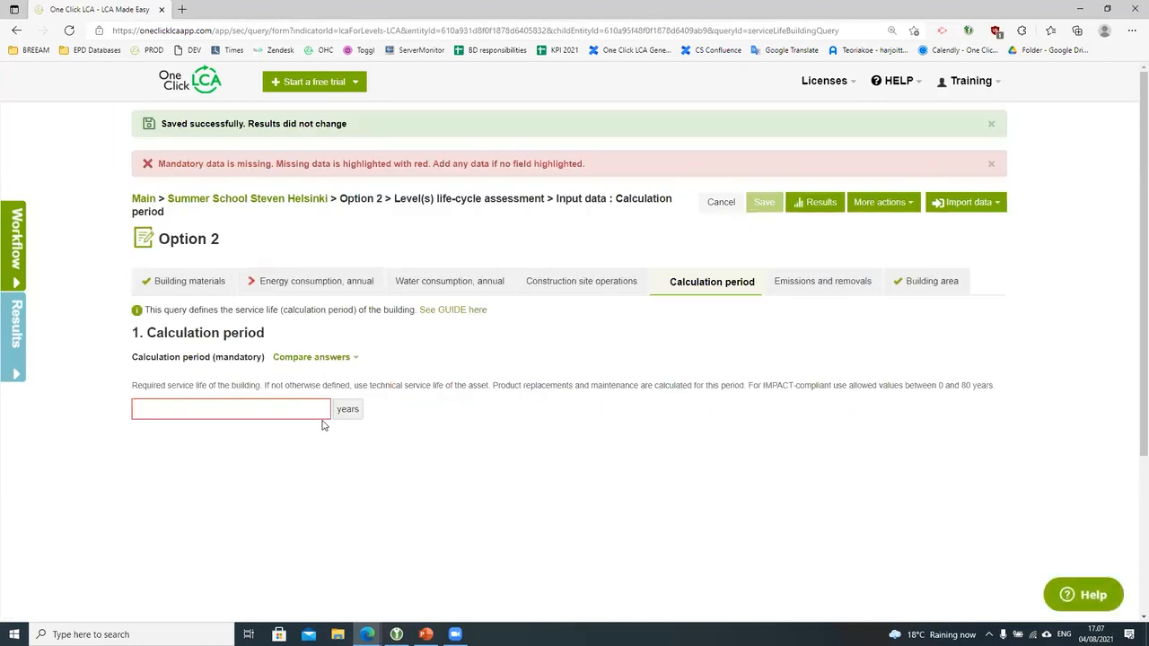
Step: Enter 60 years as the building's calculation period and confirm it
{"action": "left_click", "coordinate": [243, 407]}
{"action": "type", "text": "60"}
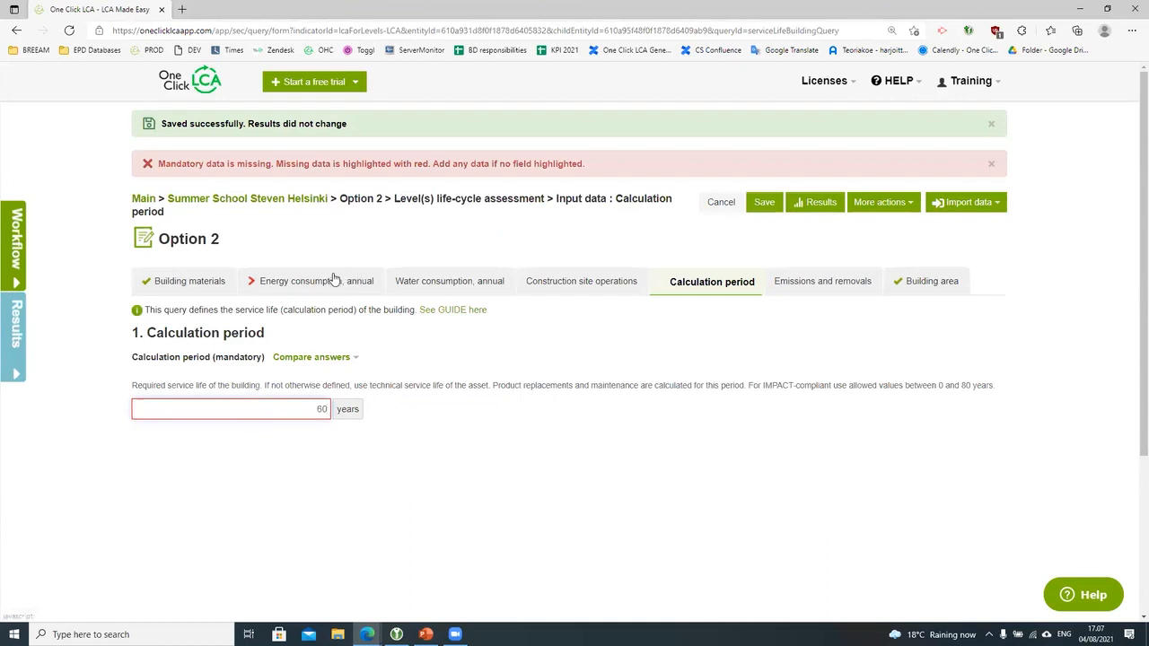
{"action": "key", "text": "Return"}
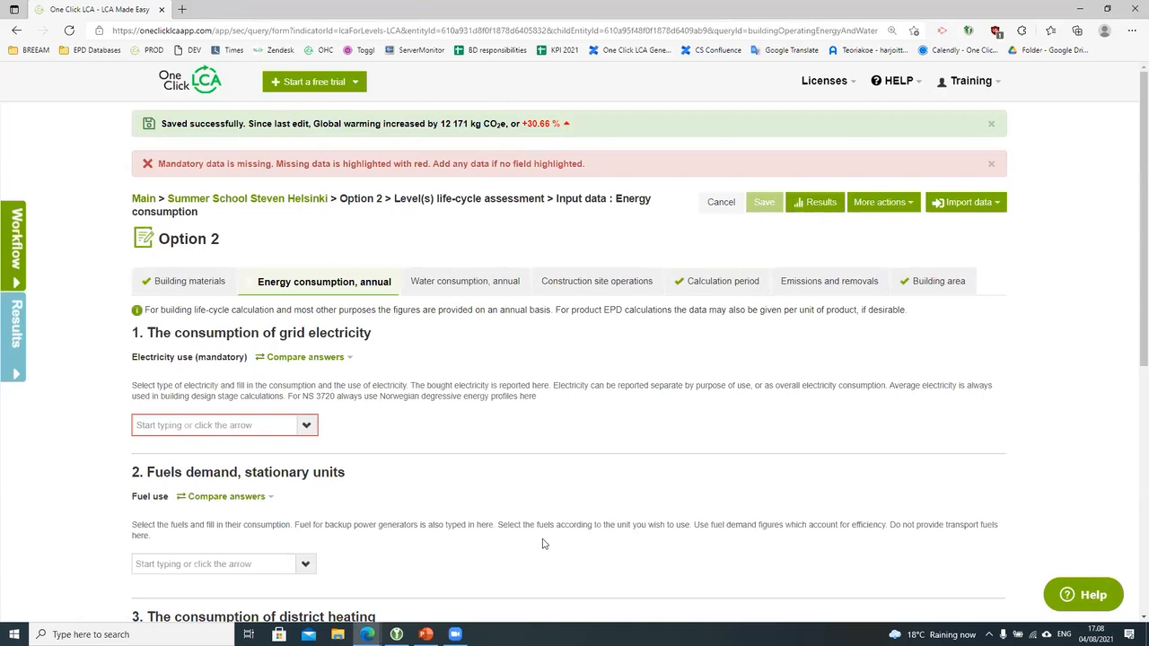
Step: Add Electricity, Finland at 100 kWh as annual electricity use and save it
{"action": "left_click", "coordinate": [308, 427]}
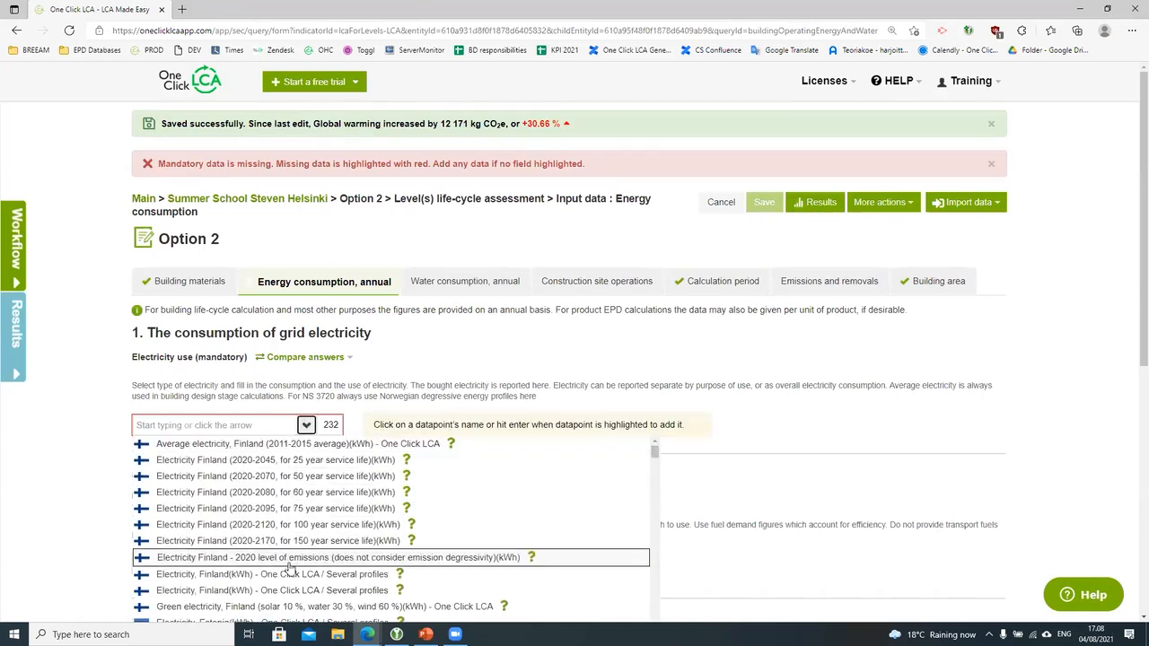
{"action": "left_click", "coordinate": [289, 570]}
{"action": "left_click", "coordinate": [271, 474]}
{"action": "type", "text": "100"}
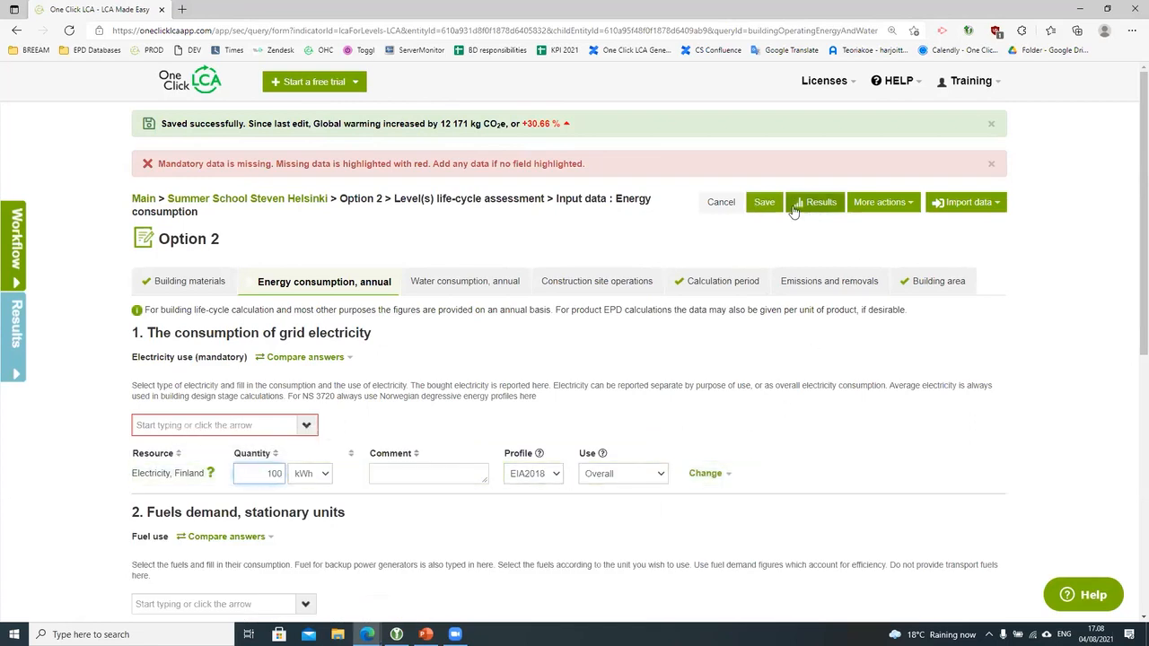
{"action": "left_click", "coordinate": [764, 202]}
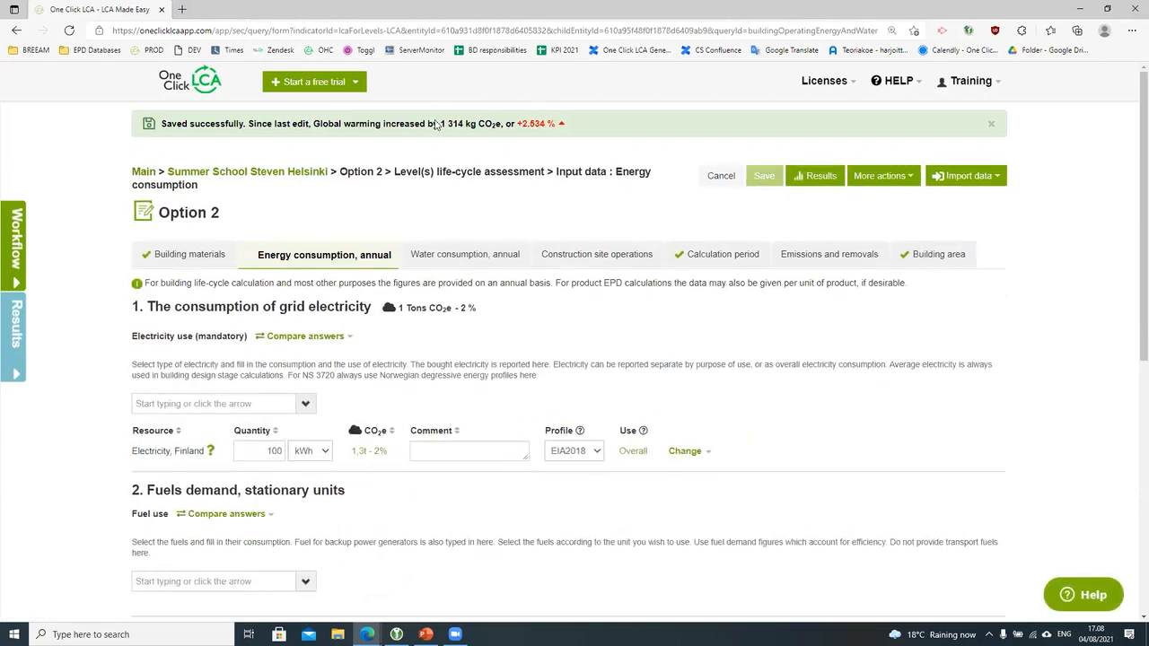
{"action": "left_click", "coordinate": [200, 257]}
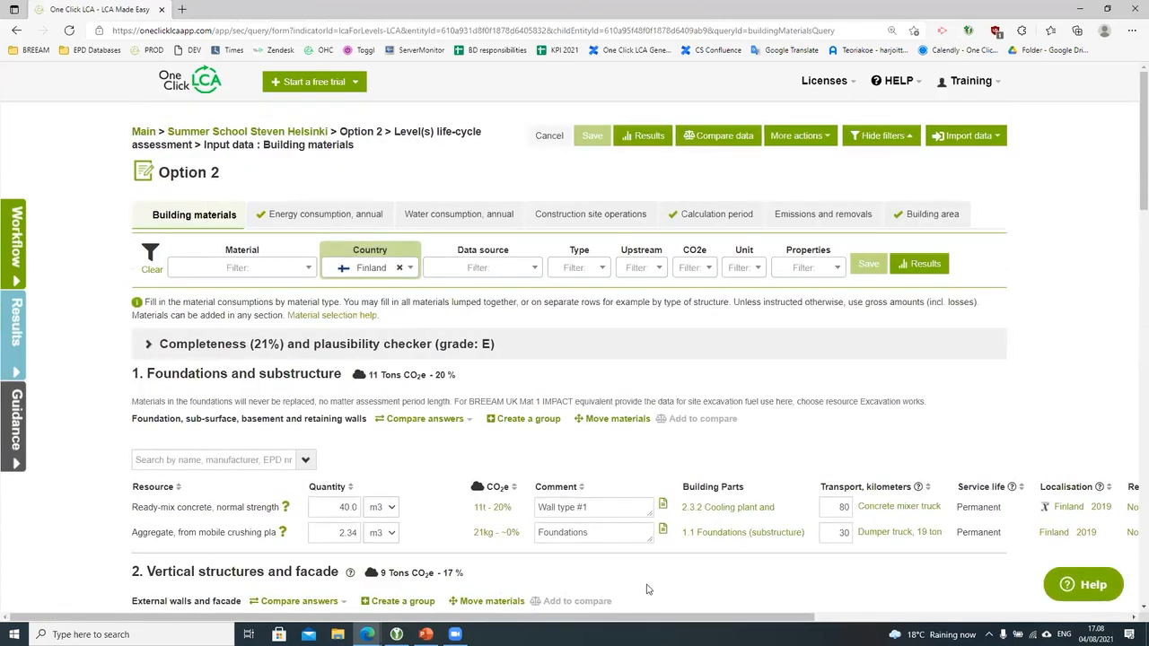
Step: Clear the Finland country filter and bring up the ready-mix concrete C25/30 details card mid-page
{"action": "left_click", "coordinate": [400, 268]}
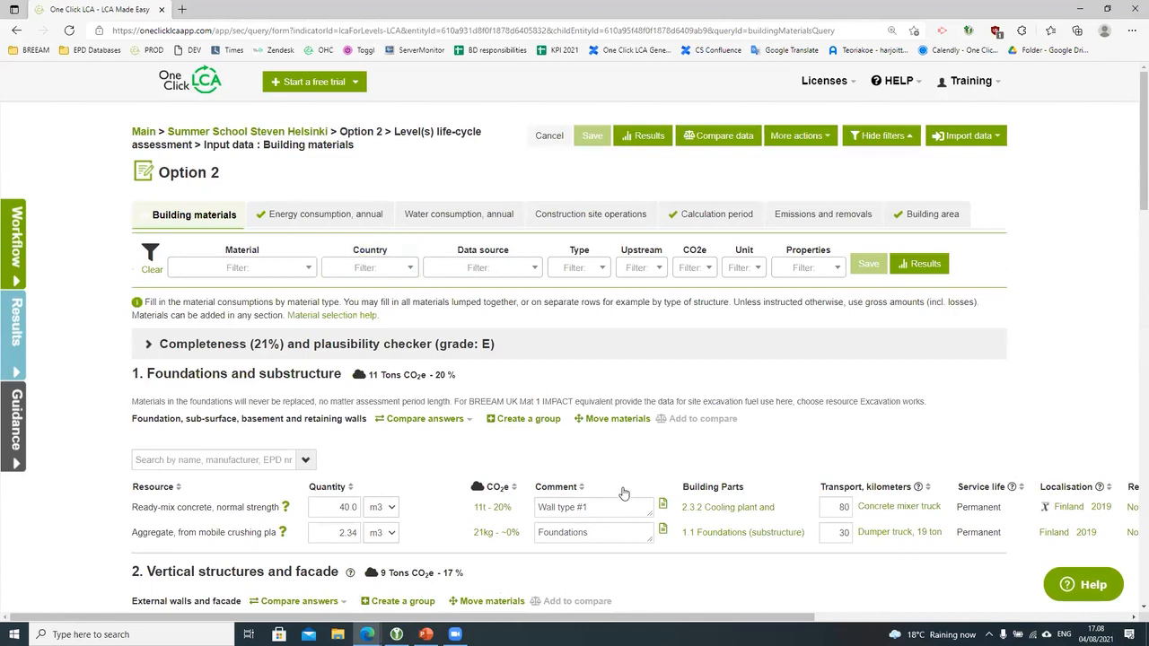
{"action": "scroll", "coordinate": [643, 489], "scroll_direction": "down", "scroll_amount": 1}
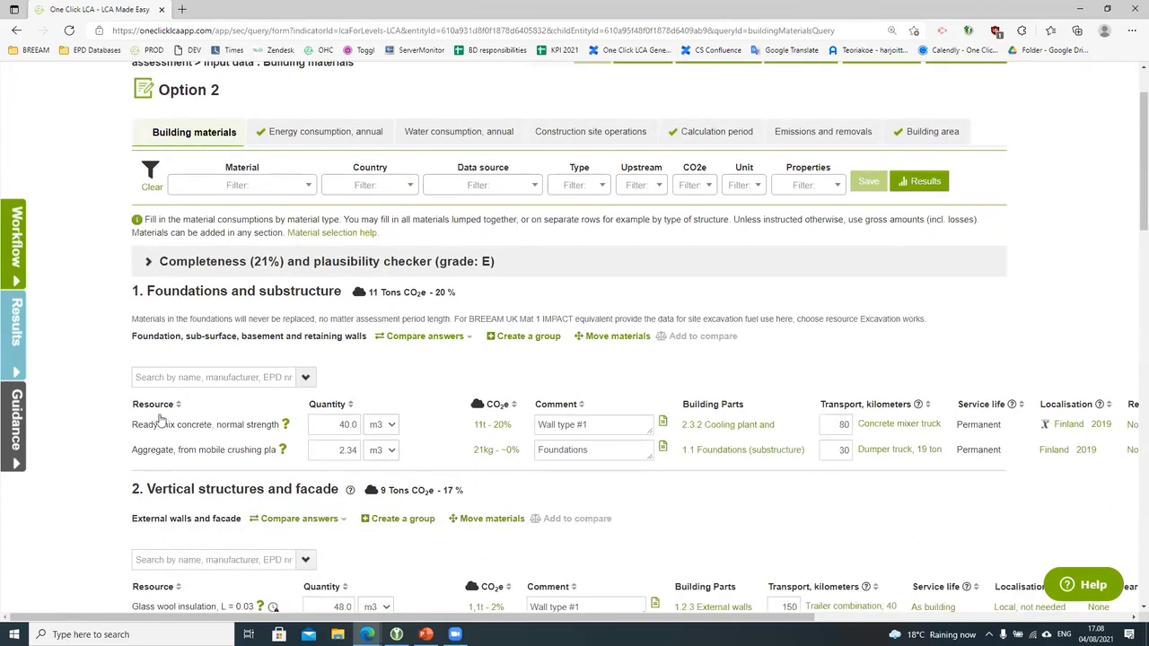
{"action": "left_click", "coordinate": [285, 425]}
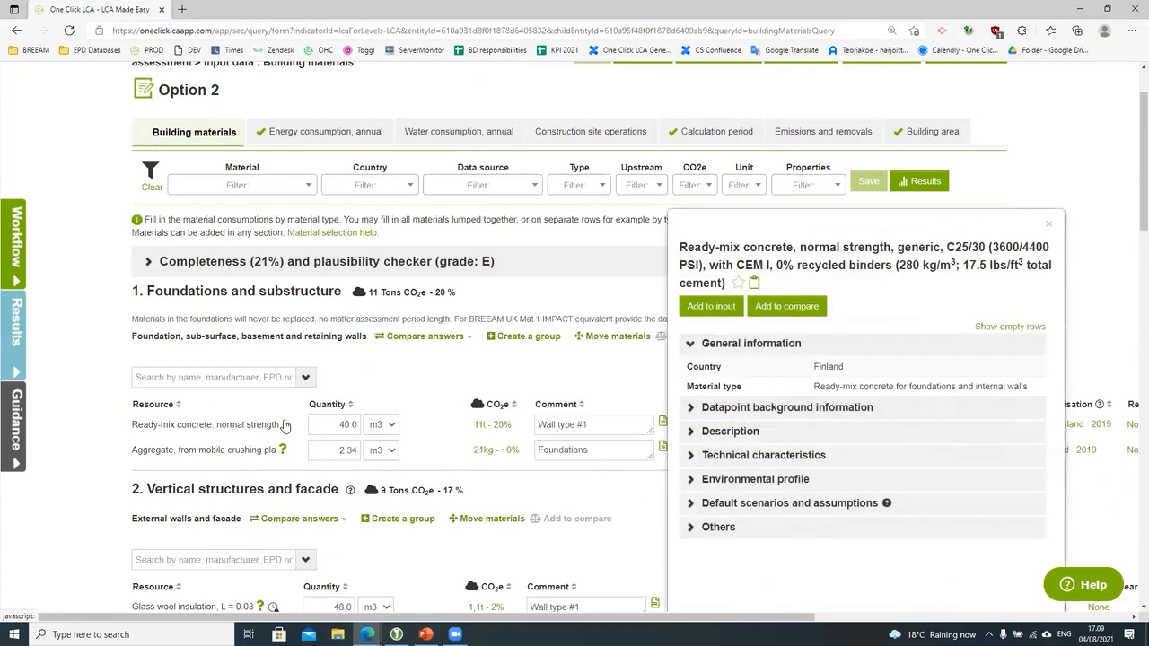
{"action": "left_click_drag", "start_coordinate": [848, 222], "coordinate": [660, 154]}
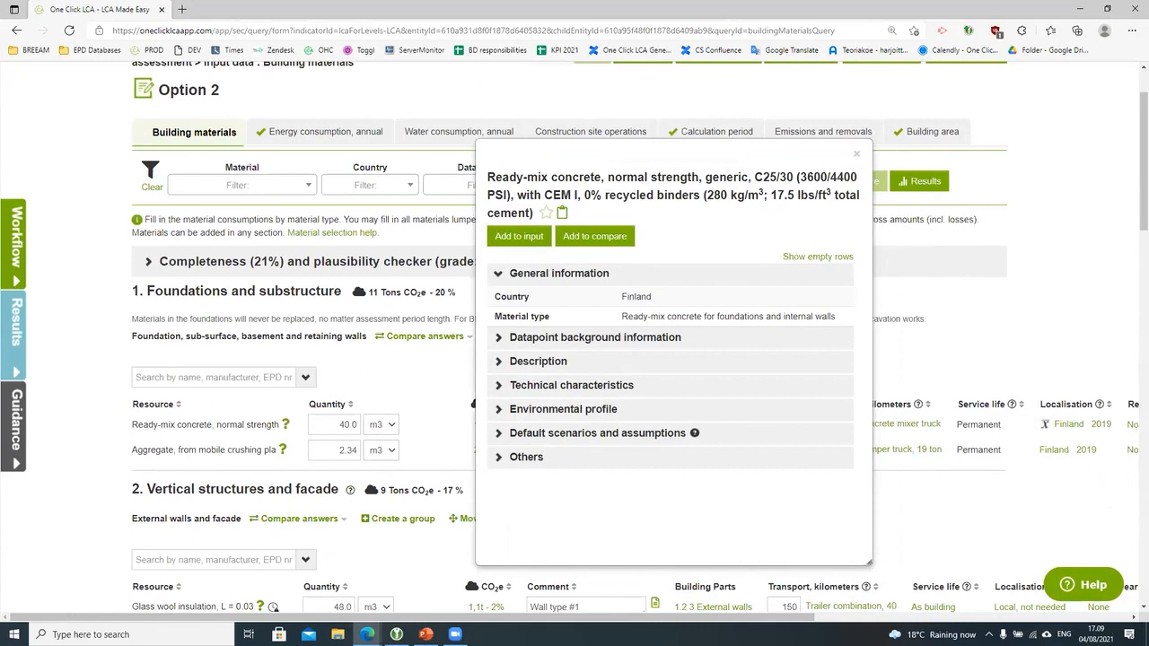
{"action": "scroll", "coordinate": [533, 560], "scroll_direction": "down", "scroll_amount": 2}
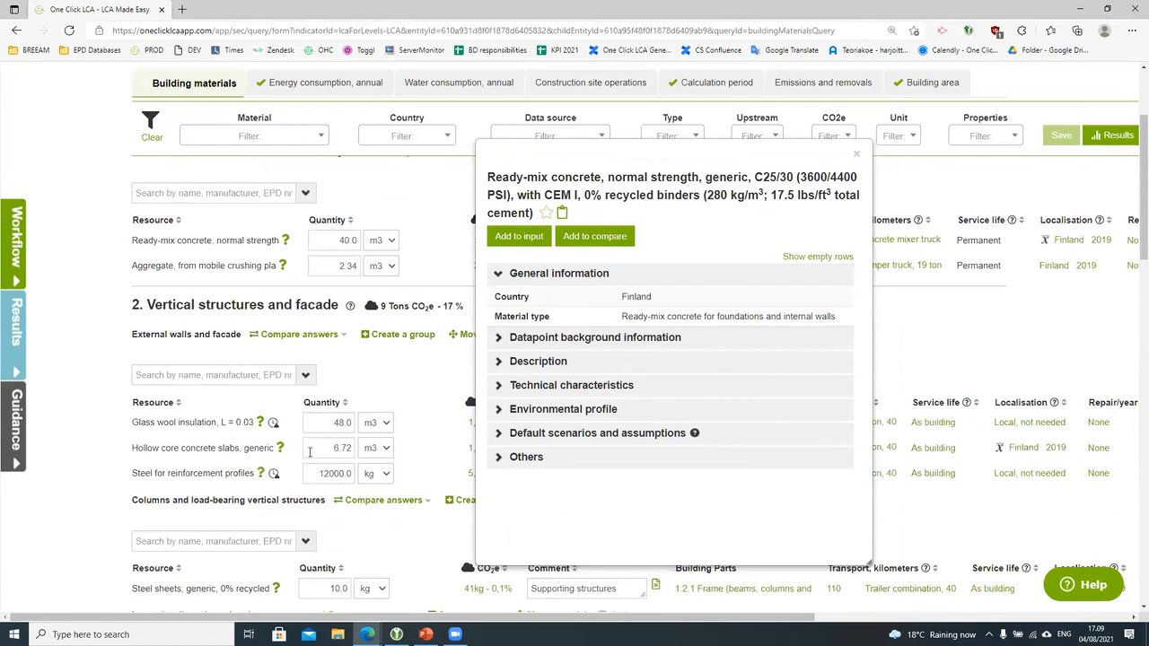
Step: Open the Celsa Steel reinforcement card and compare both cards' datapoint background information
{"action": "left_click", "coordinate": [260, 473]}
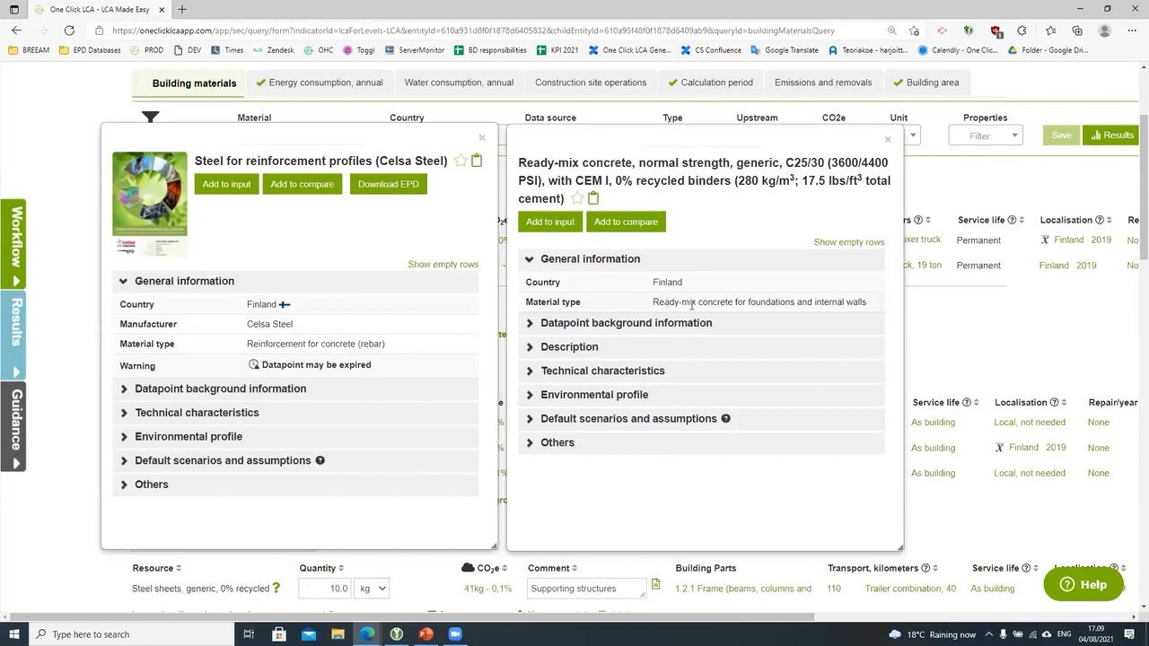
{"action": "left_click", "coordinate": [126, 281]}
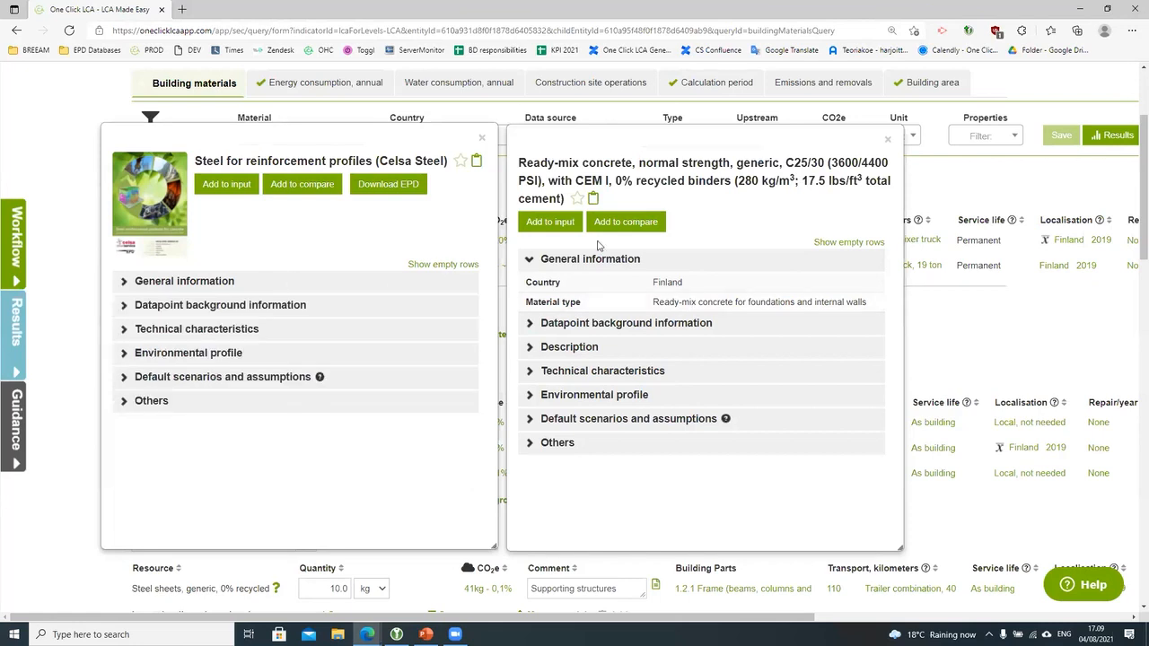
{"action": "left_click", "coordinate": [588, 260]}
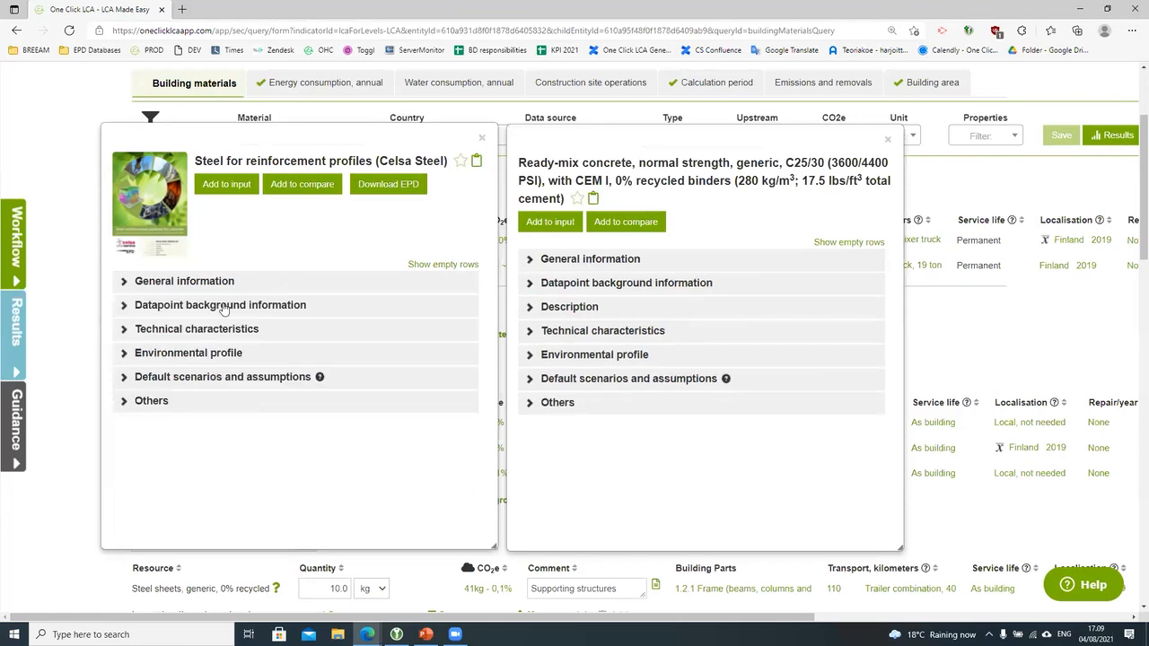
{"action": "left_click", "coordinate": [222, 306]}
{"action": "left_click", "coordinate": [610, 286]}
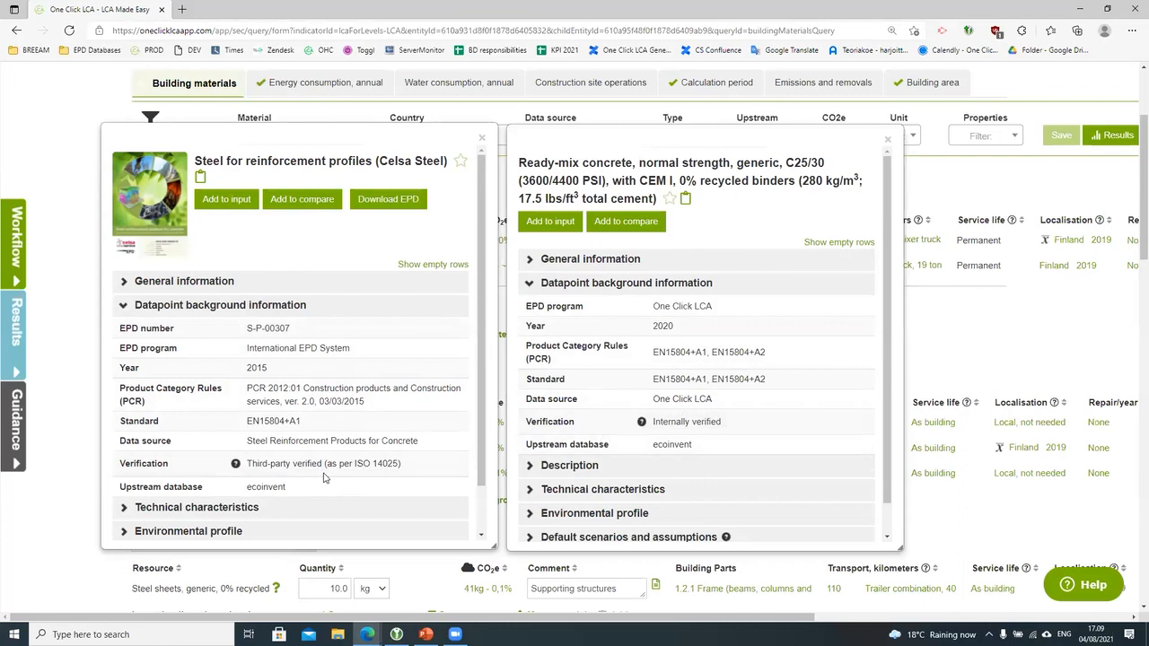
{"action": "left_click", "coordinate": [255, 306]}
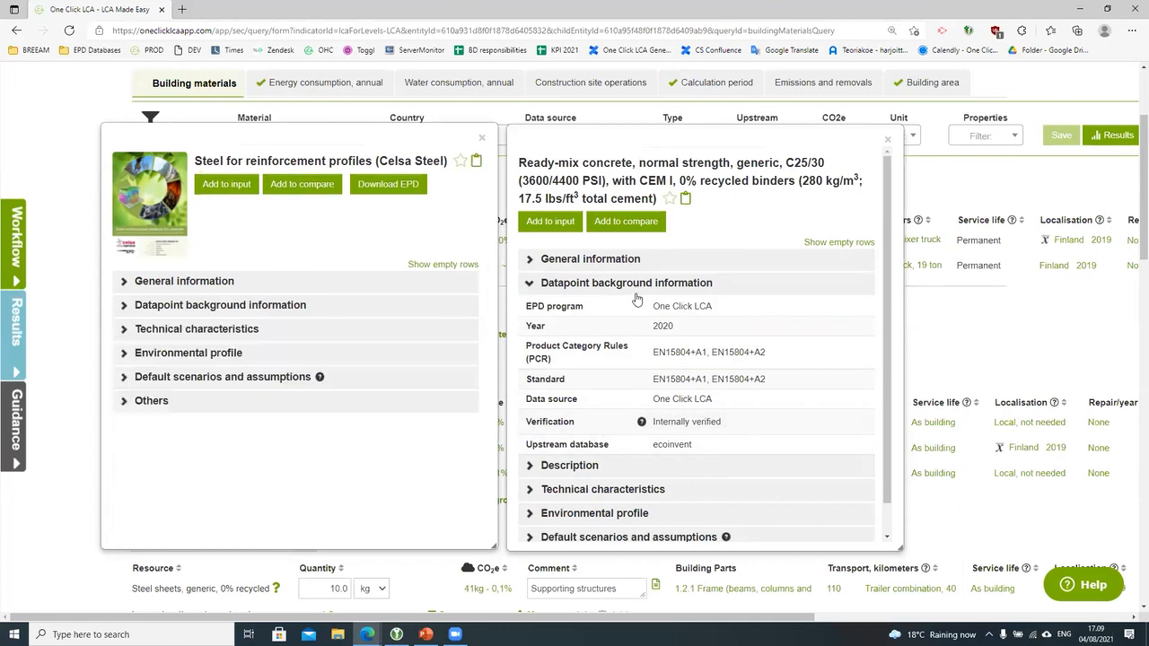
{"action": "left_click", "coordinate": [613, 287]}
Step: Compare both cards' technical characteristics, then expand the concrete's description
{"action": "left_click", "coordinate": [240, 332]}
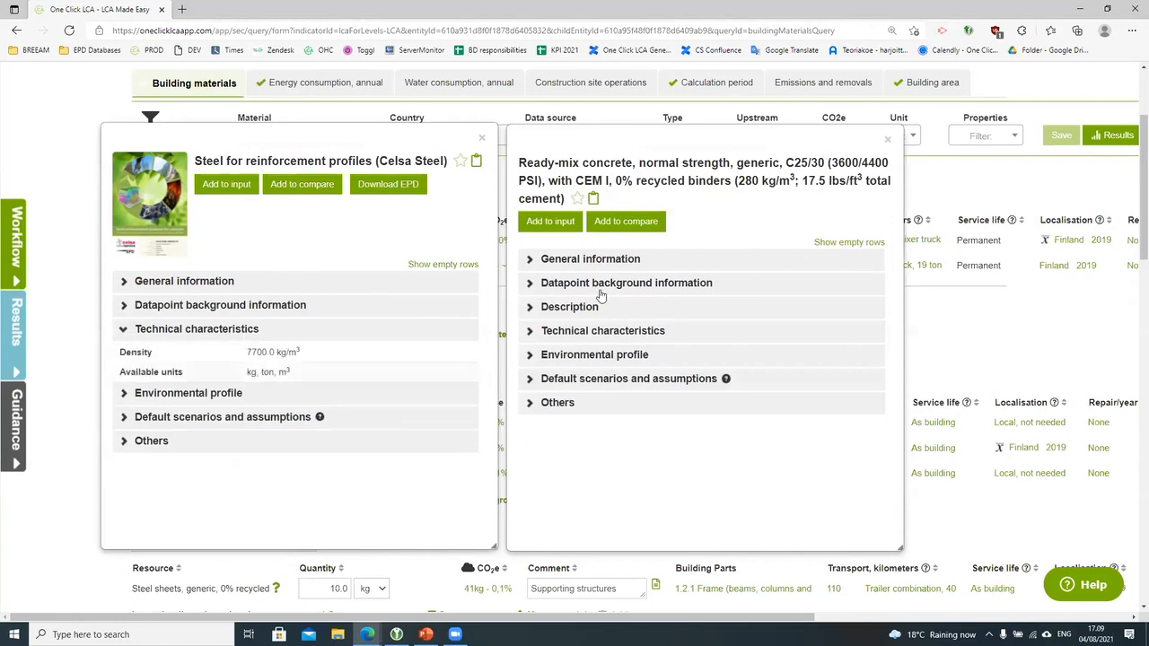
{"action": "left_click", "coordinate": [623, 334]}
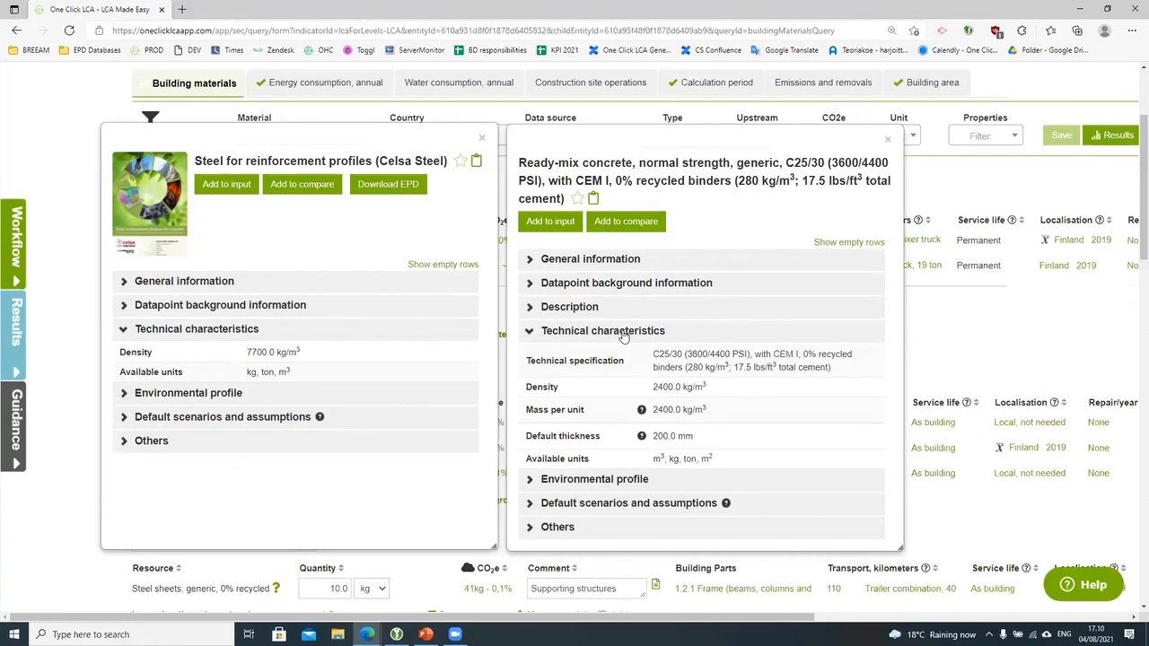
{"action": "left_click", "coordinate": [337, 333]}
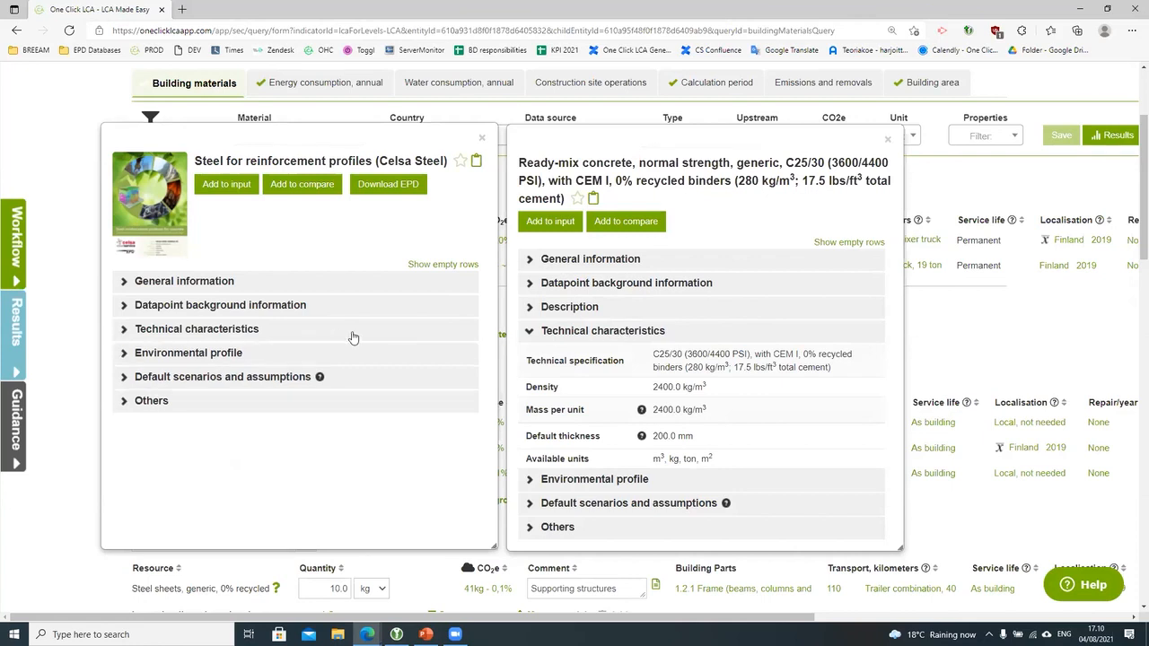
{"action": "left_click", "coordinate": [601, 330]}
{"action": "left_click", "coordinate": [608, 310]}
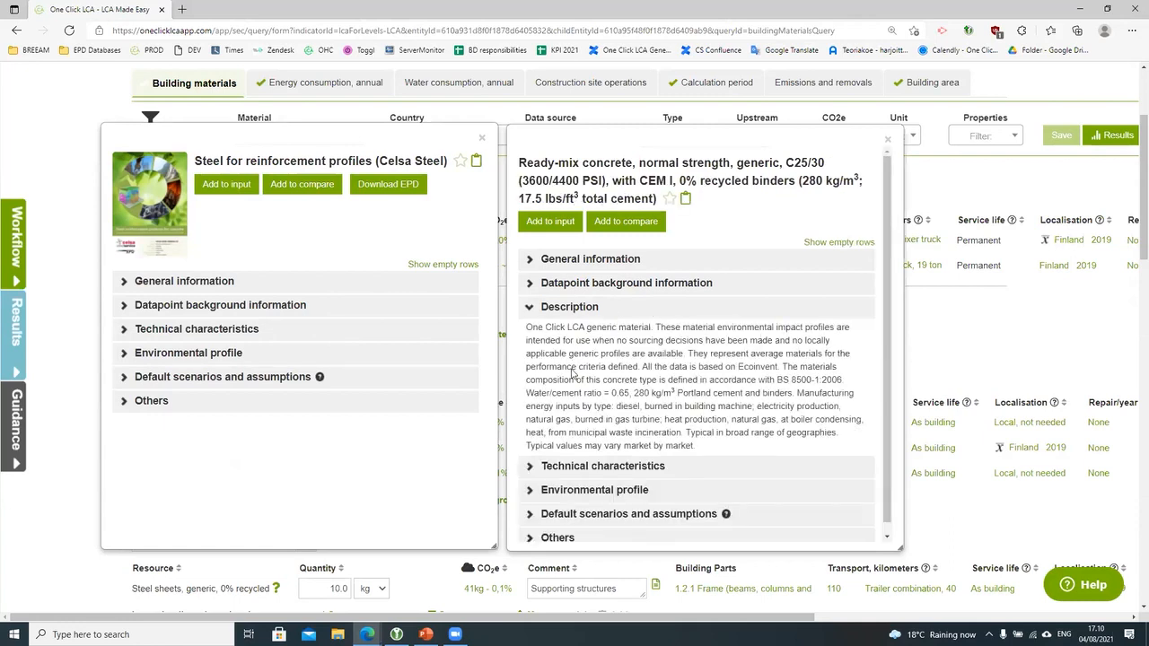
{"action": "left_click", "coordinate": [594, 310]}
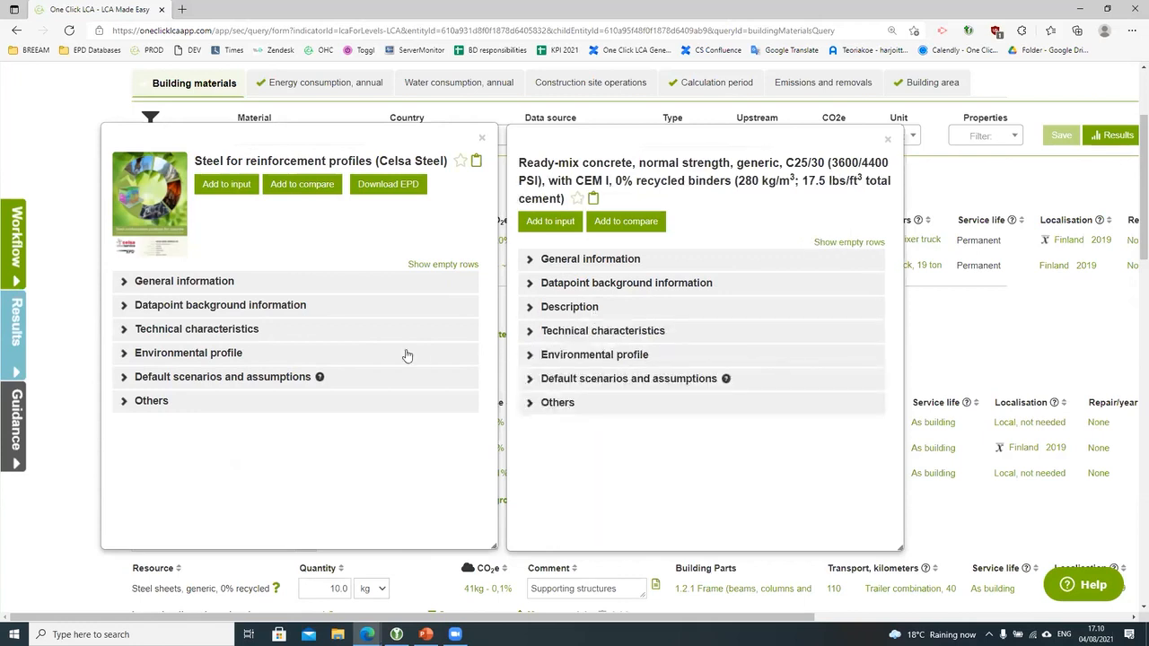
Step: Compare the steel and concrete environmental profiles, including the steel's full impact category values
{"action": "left_click", "coordinate": [218, 356]}
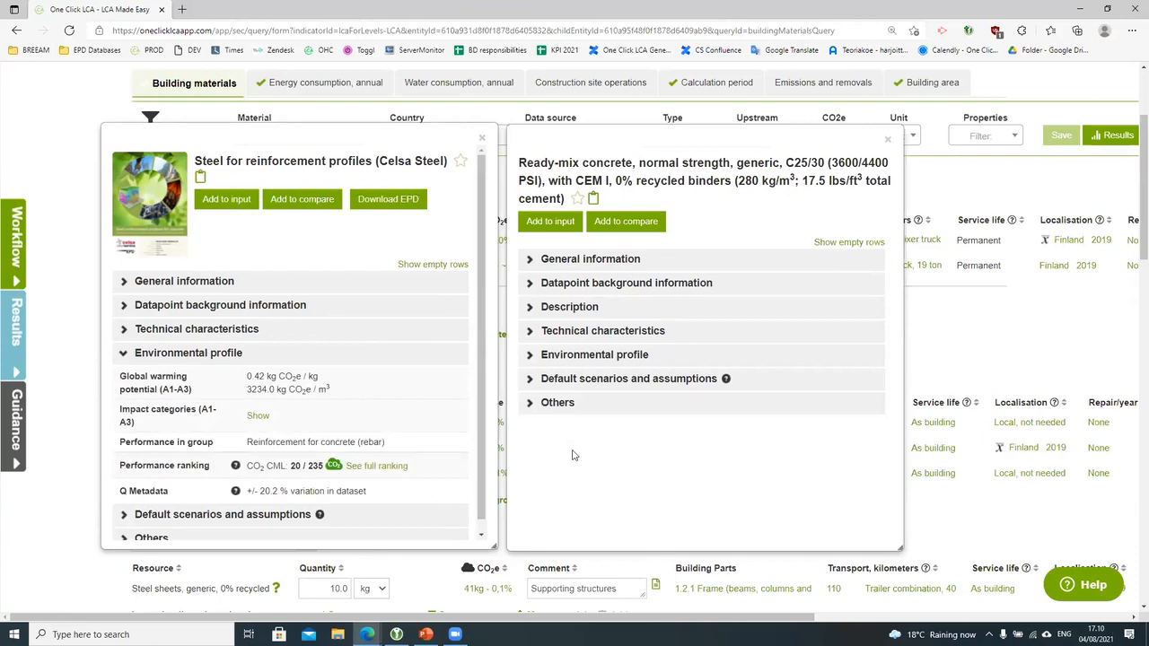
{"action": "left_click", "coordinate": [599, 355]}
{"action": "scroll", "coordinate": [734, 499], "scroll_direction": "down", "scroll_amount": 1}
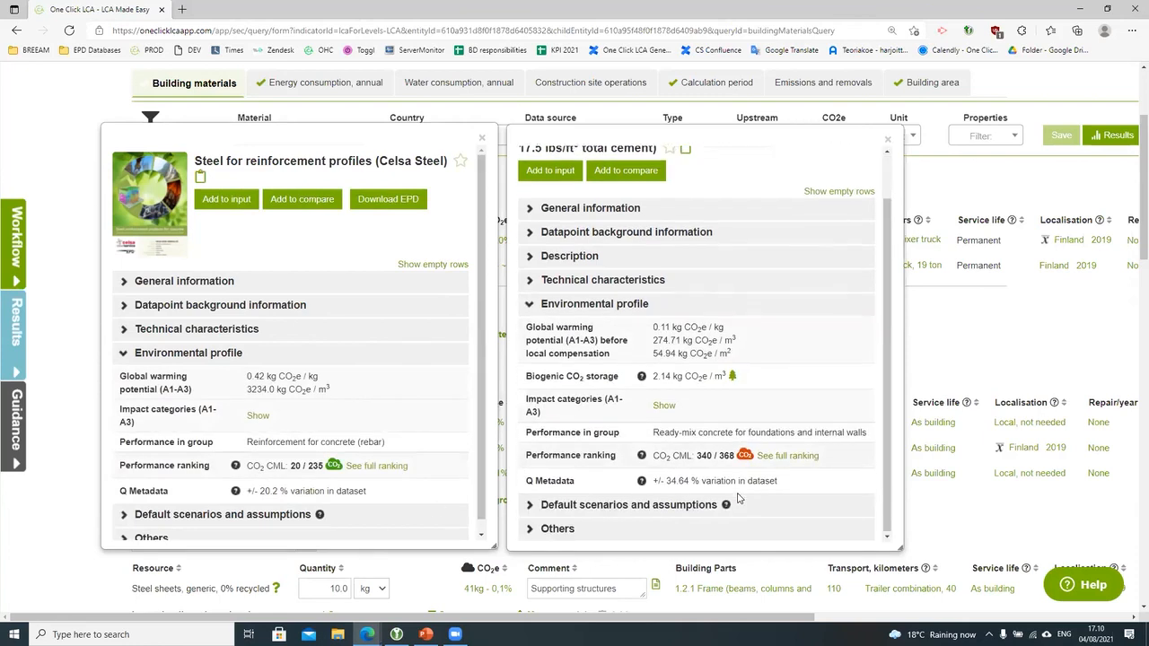
{"action": "scroll", "coordinate": [321, 429], "scroll_direction": "down", "scroll_amount": 1}
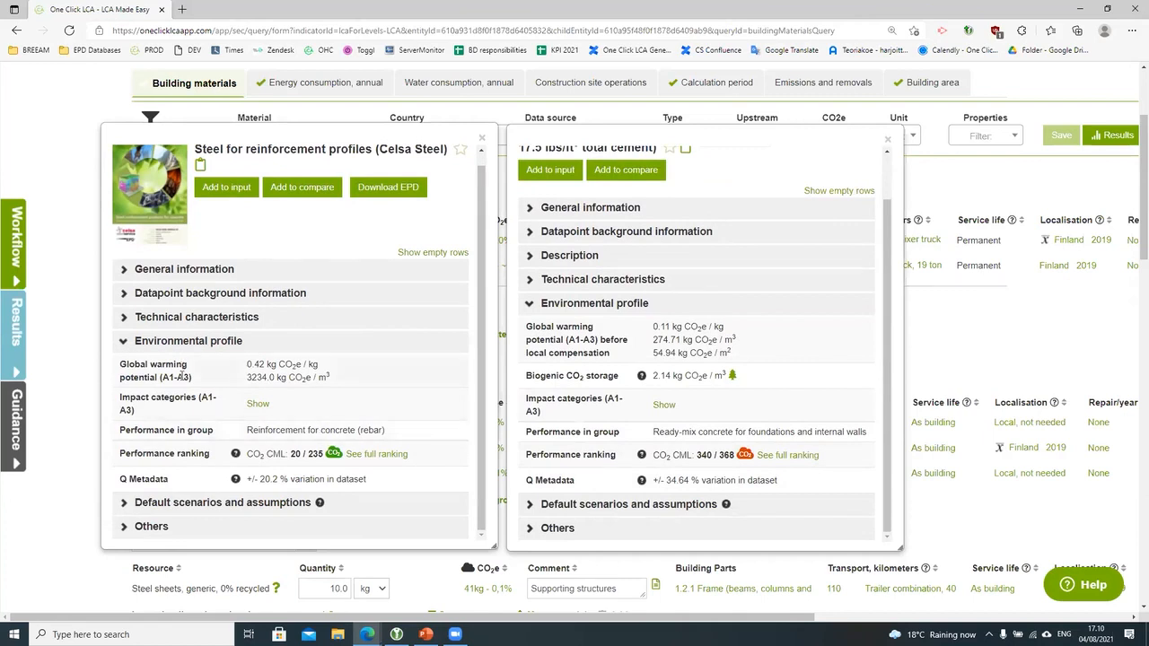
{"action": "left_click", "coordinate": [259, 405]}
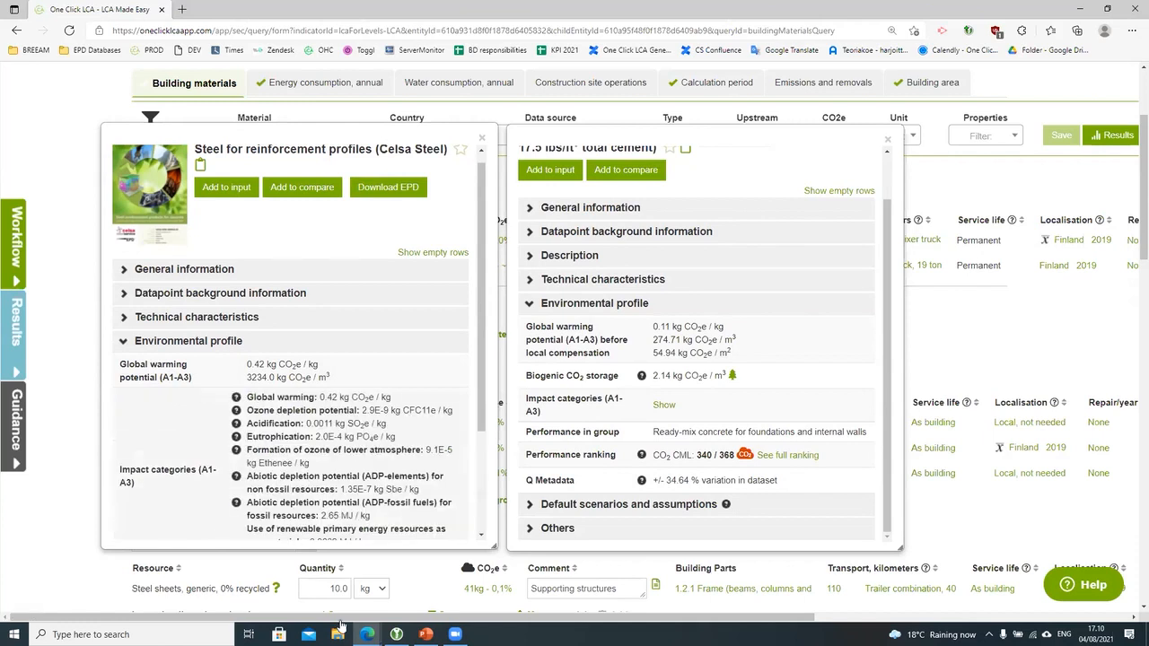
{"action": "scroll", "coordinate": [368, 556], "scroll_direction": "down", "scroll_amount": 1}
{"action": "scroll", "coordinate": [373, 512], "scroll_direction": "down", "scroll_amount": 1}
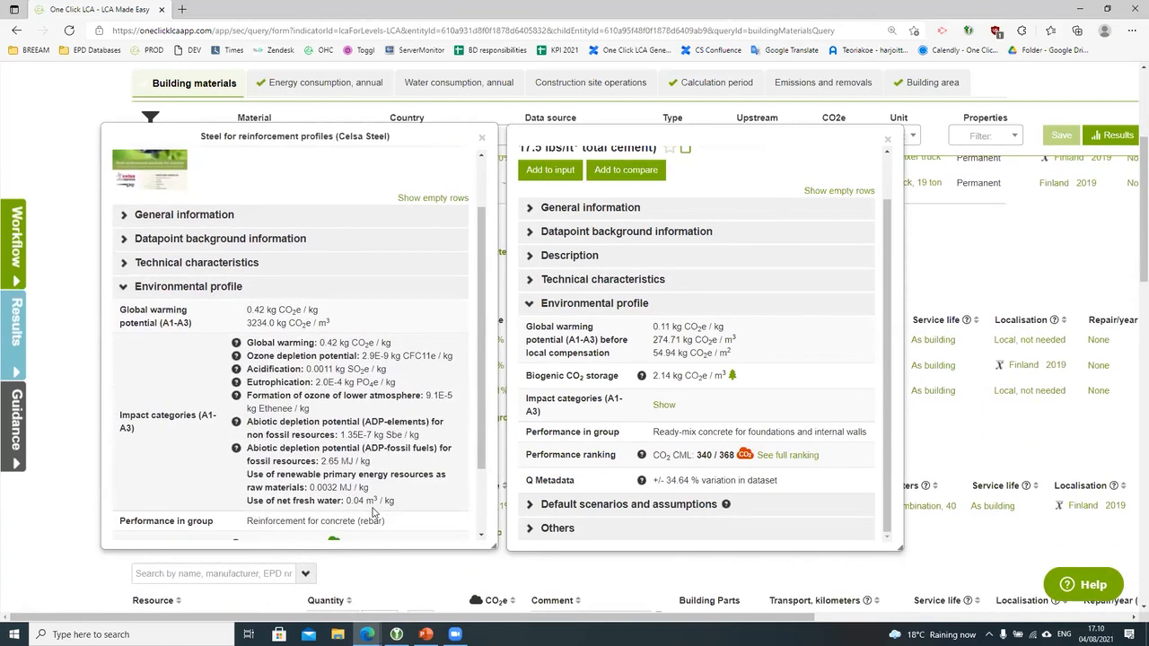
{"action": "scroll", "coordinate": [374, 511], "scroll_direction": "down", "scroll_amount": 2}
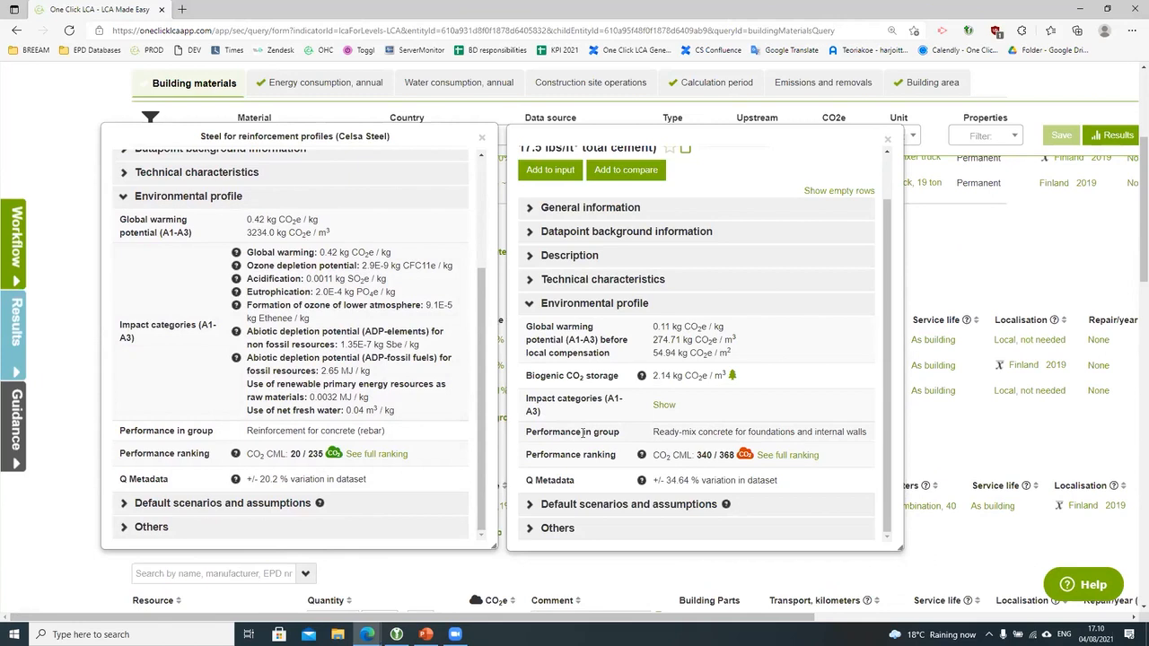
{"action": "scroll", "coordinate": [774, 411], "scroll_direction": "up", "scroll_amount": 1}
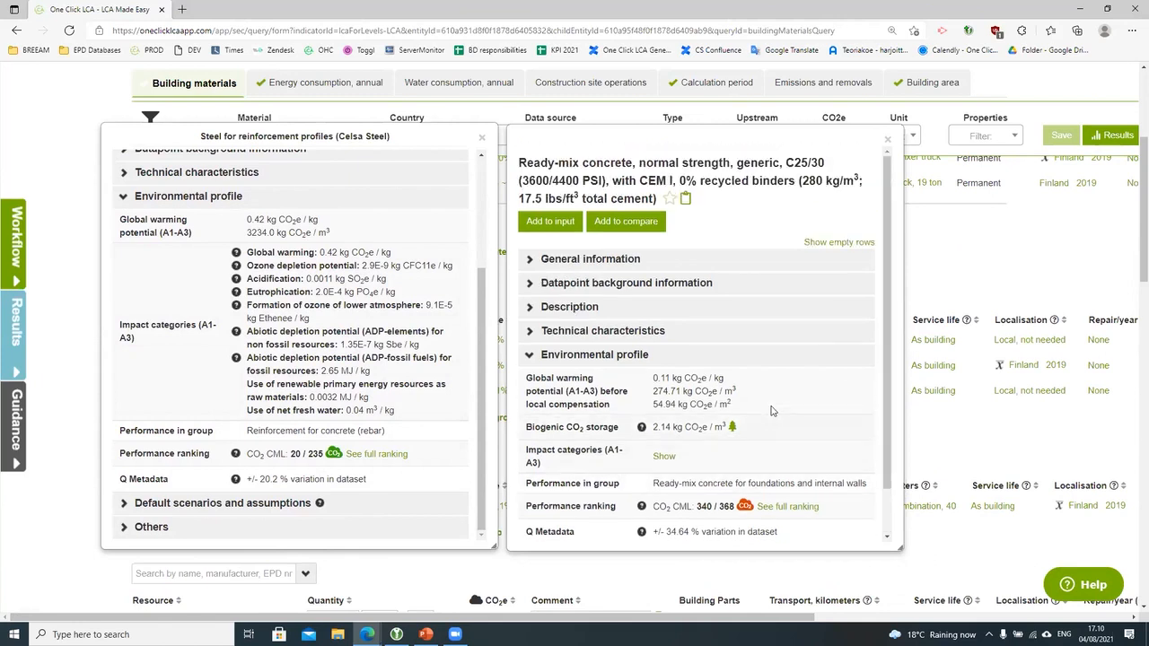
{"action": "scroll", "coordinate": [785, 433], "scroll_direction": "down", "scroll_amount": 1}
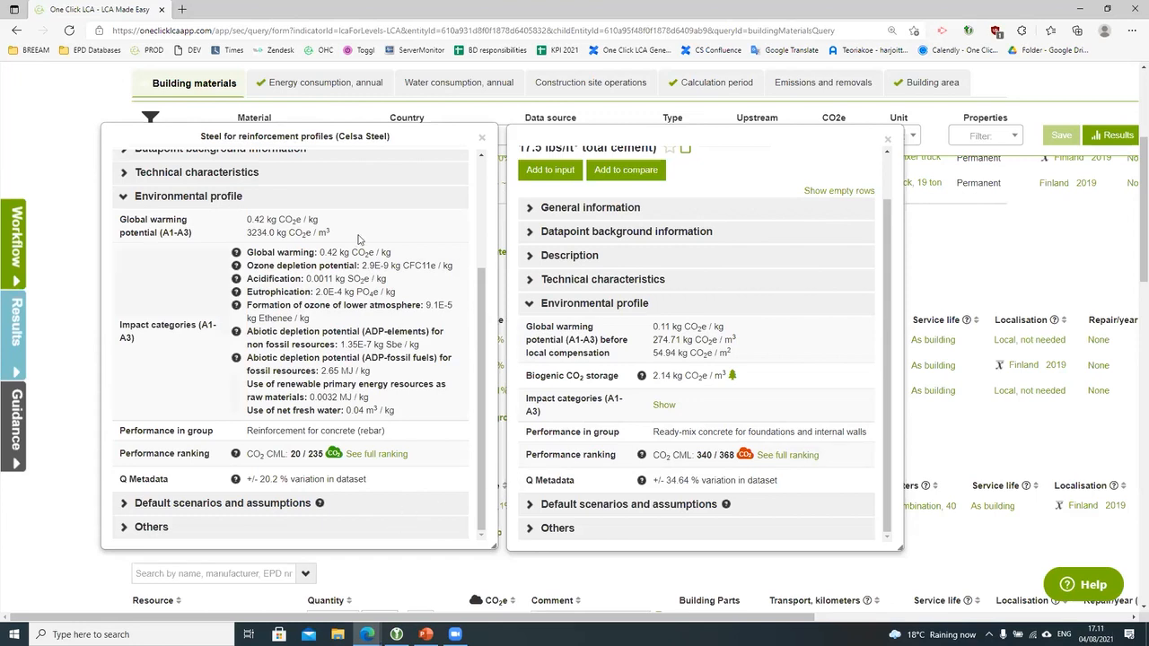
{"action": "left_click", "coordinate": [352, 199]}
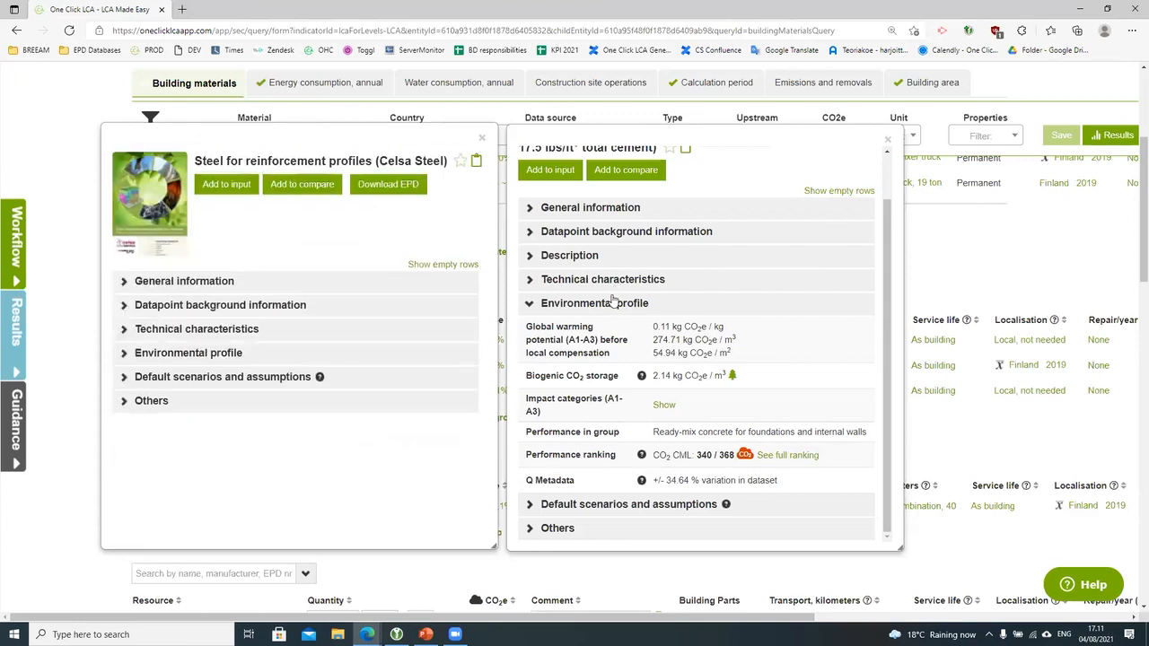
{"action": "left_click", "coordinate": [610, 303]}
Step: Compare both materials' default scenarios and assumptions, then open the steel's EPD document
{"action": "left_click", "coordinate": [598, 379]}
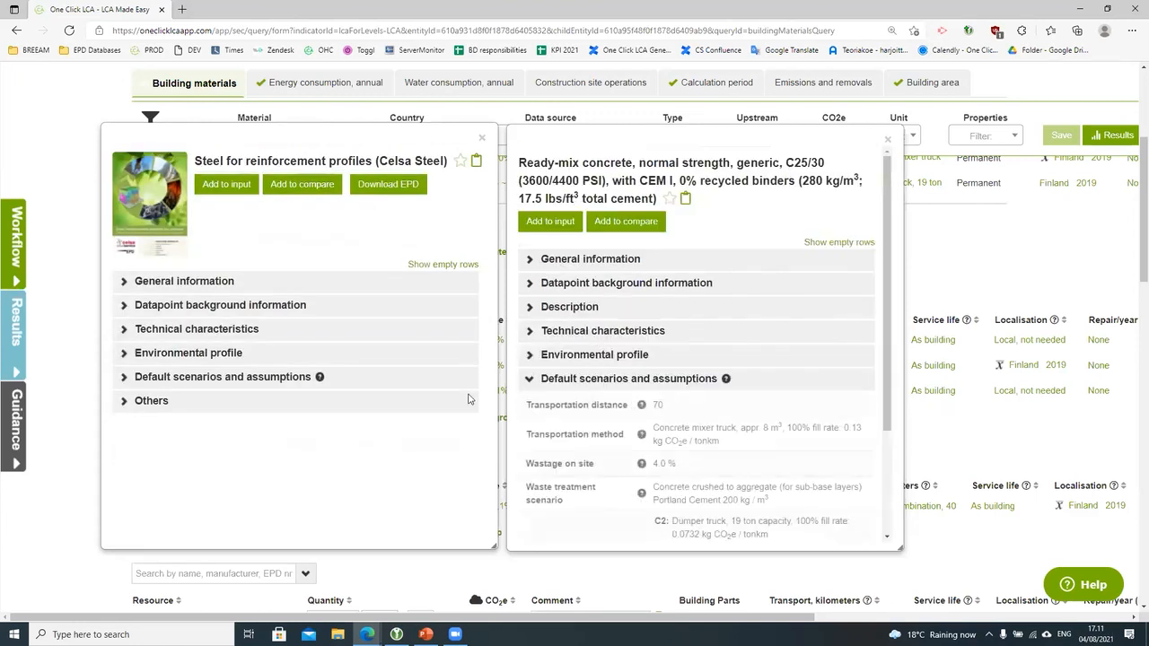
{"action": "left_click", "coordinate": [255, 377]}
{"action": "scroll", "coordinate": [359, 437], "scroll_direction": "down", "scroll_amount": 1}
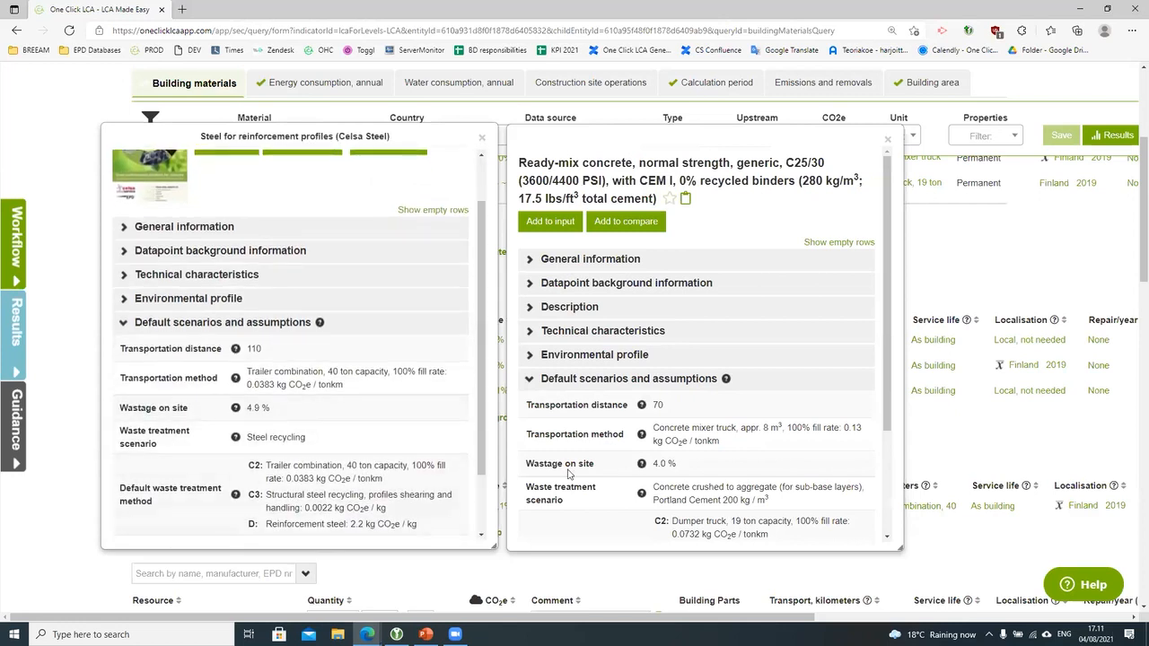
{"action": "scroll", "coordinate": [573, 475], "scroll_direction": "down", "scroll_amount": 1}
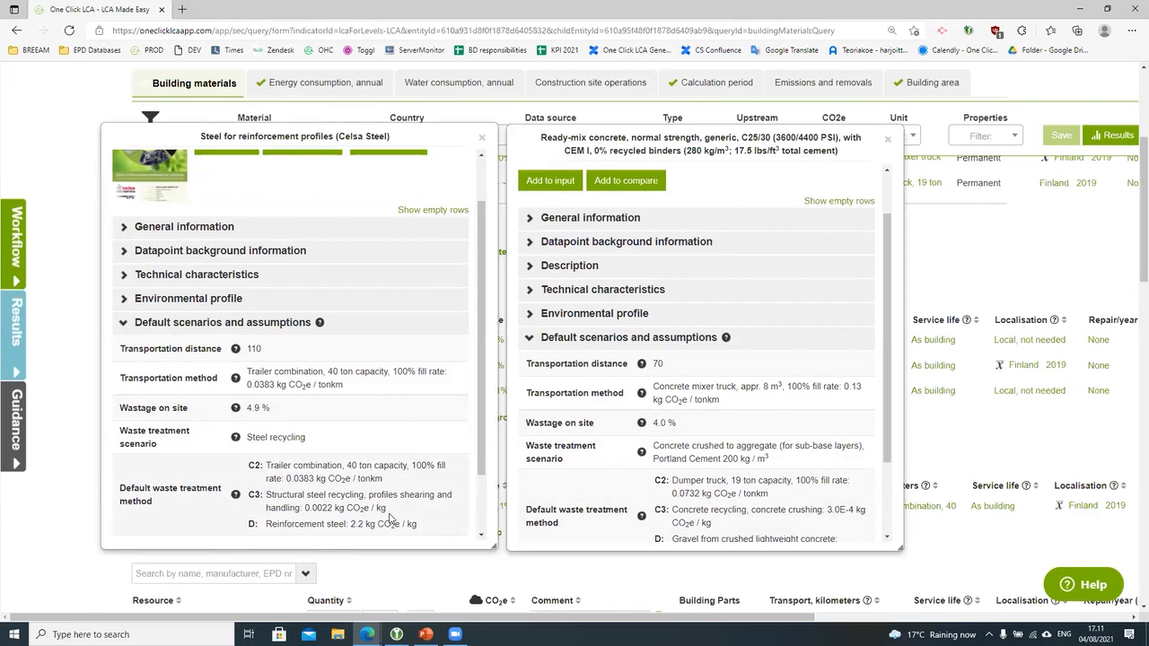
{"action": "scroll", "coordinate": [390, 519], "scroll_direction": "down", "scroll_amount": 1}
{"action": "scroll", "coordinate": [614, 483], "scroll_direction": "down", "scroll_amount": 1}
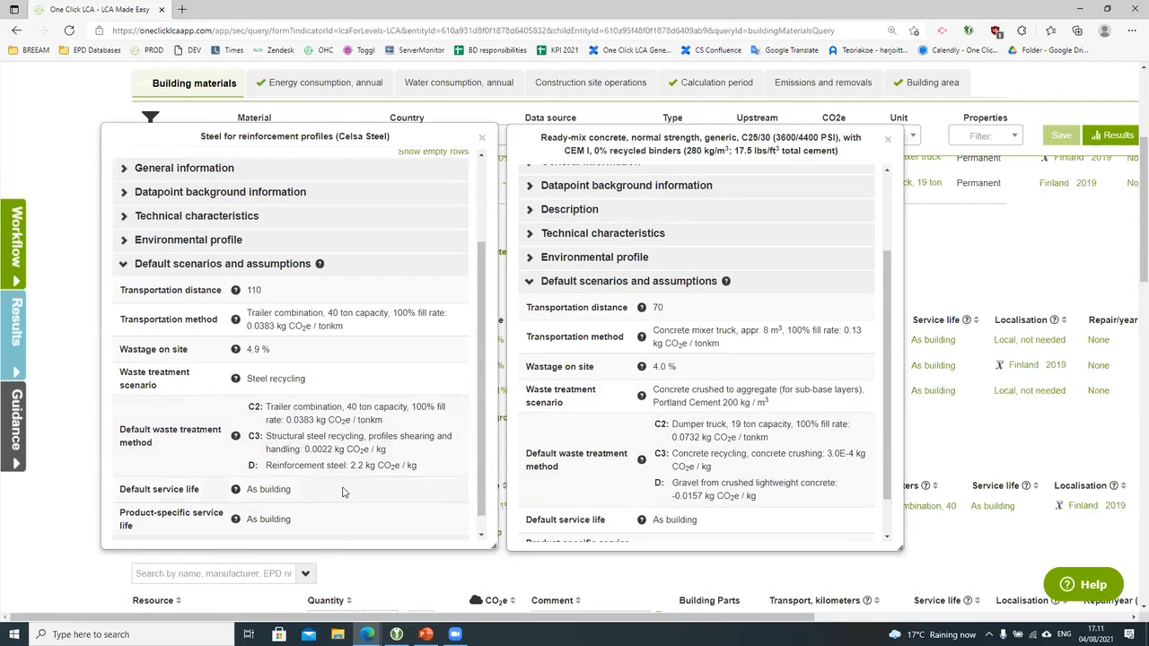
{"action": "scroll", "coordinate": [359, 494], "scroll_direction": "down", "scroll_amount": 1}
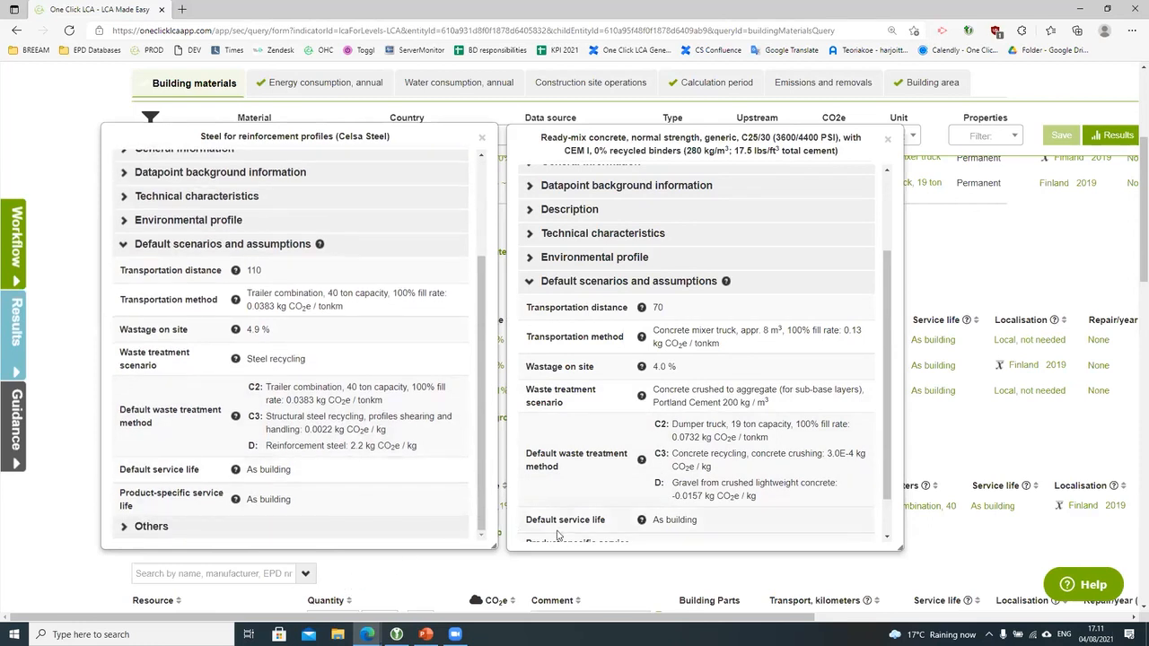
{"action": "left_click", "coordinate": [267, 249]}
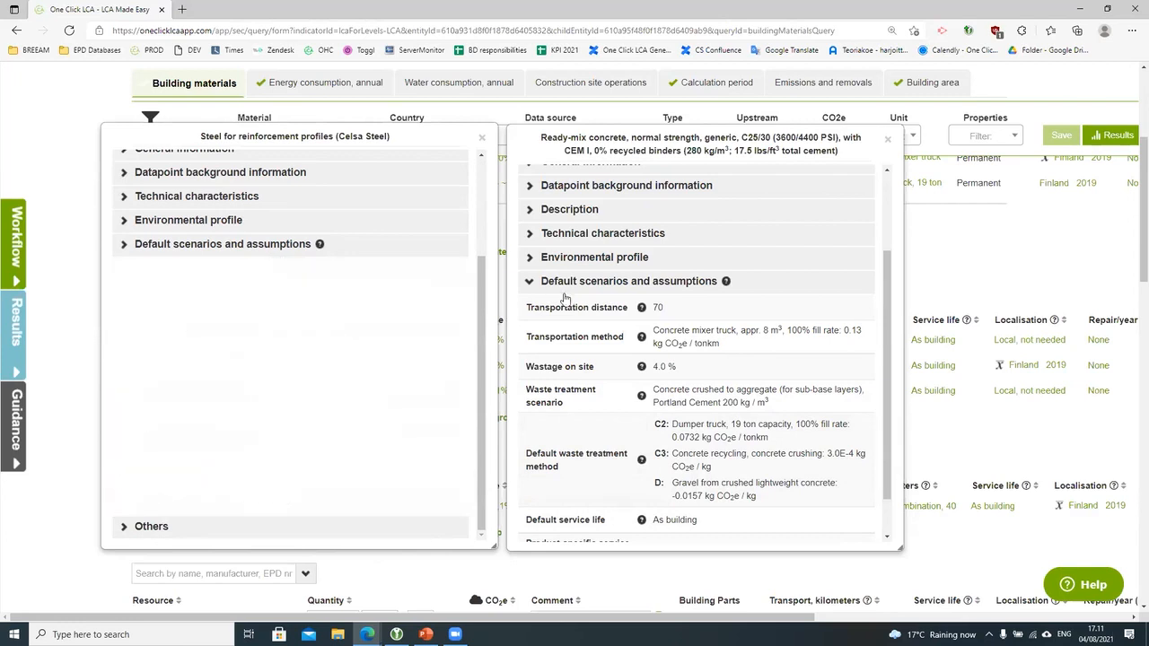
{"action": "left_click", "coordinate": [596, 284]}
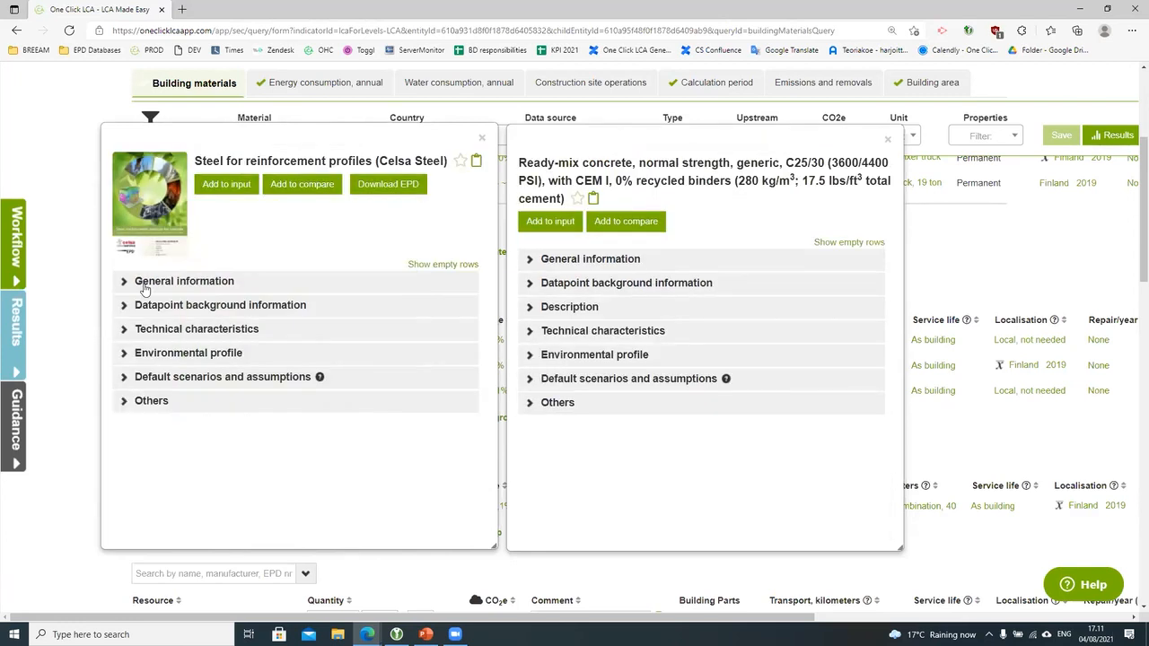
{"action": "left_click", "coordinate": [388, 185]}
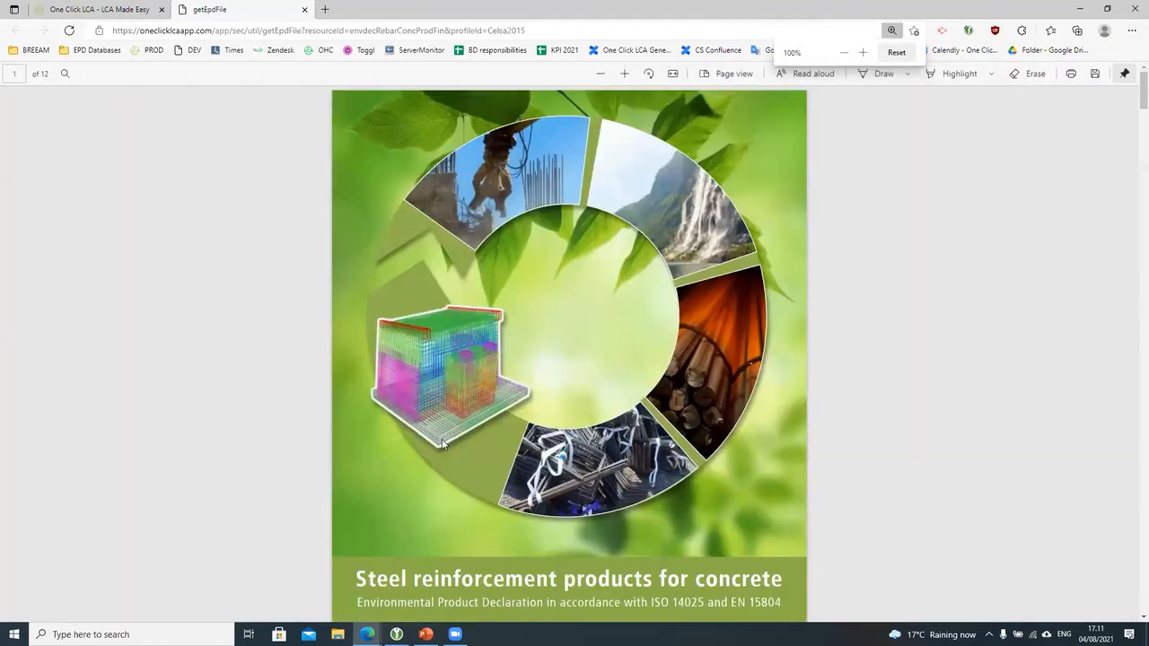
Step: Review the EPD's Environmental Performance Declaration table, then close the EPD and the steel card
{"action": "scroll", "coordinate": [442, 445], "scroll_direction": "down", "scroll_amount": 5}
{"action": "scroll", "coordinate": [440, 448], "scroll_direction": "down", "scroll_amount": 20}
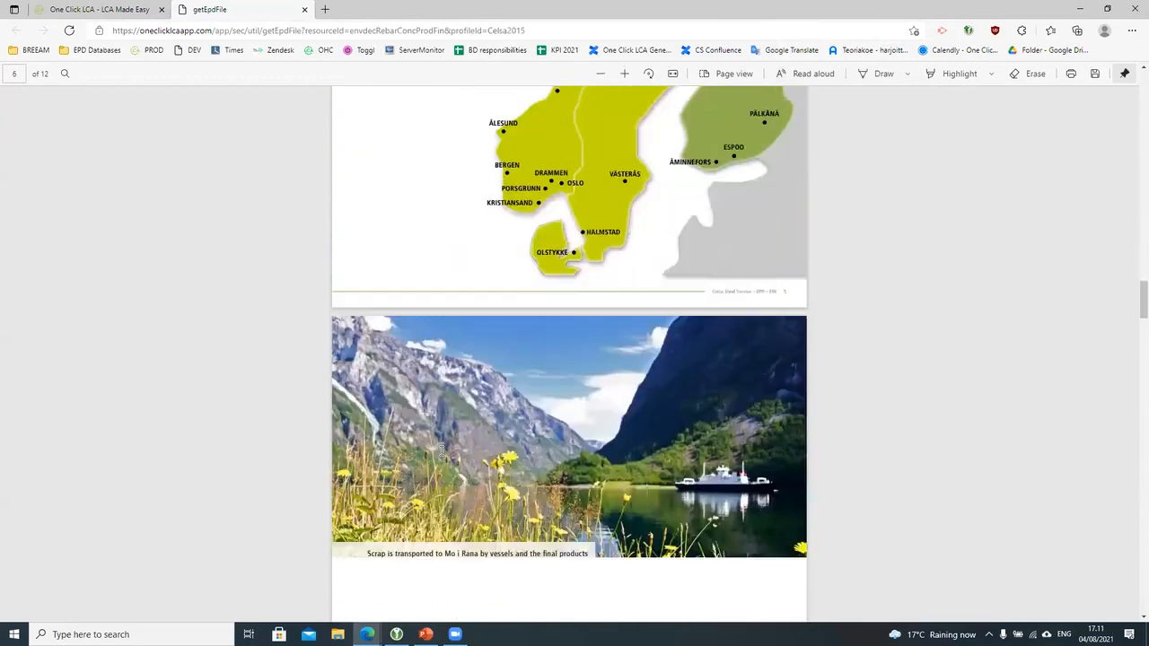
{"action": "scroll", "coordinate": [441, 450], "scroll_direction": "down", "scroll_amount": 20}
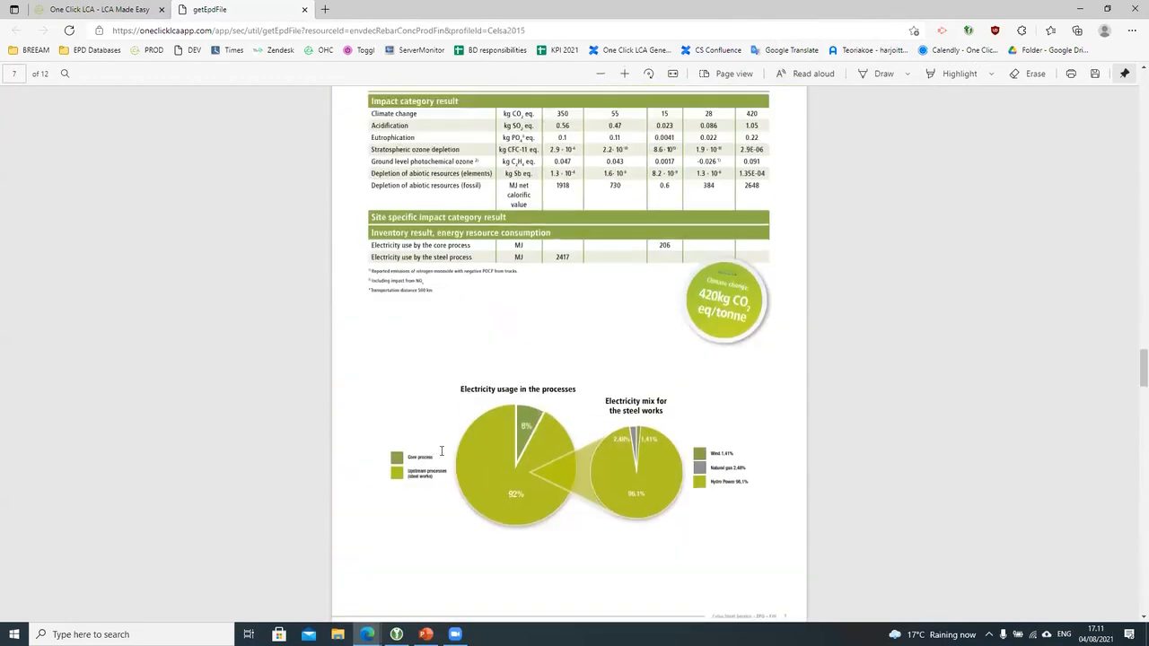
{"action": "scroll", "coordinate": [441, 451], "scroll_direction": "up", "scroll_amount": 3}
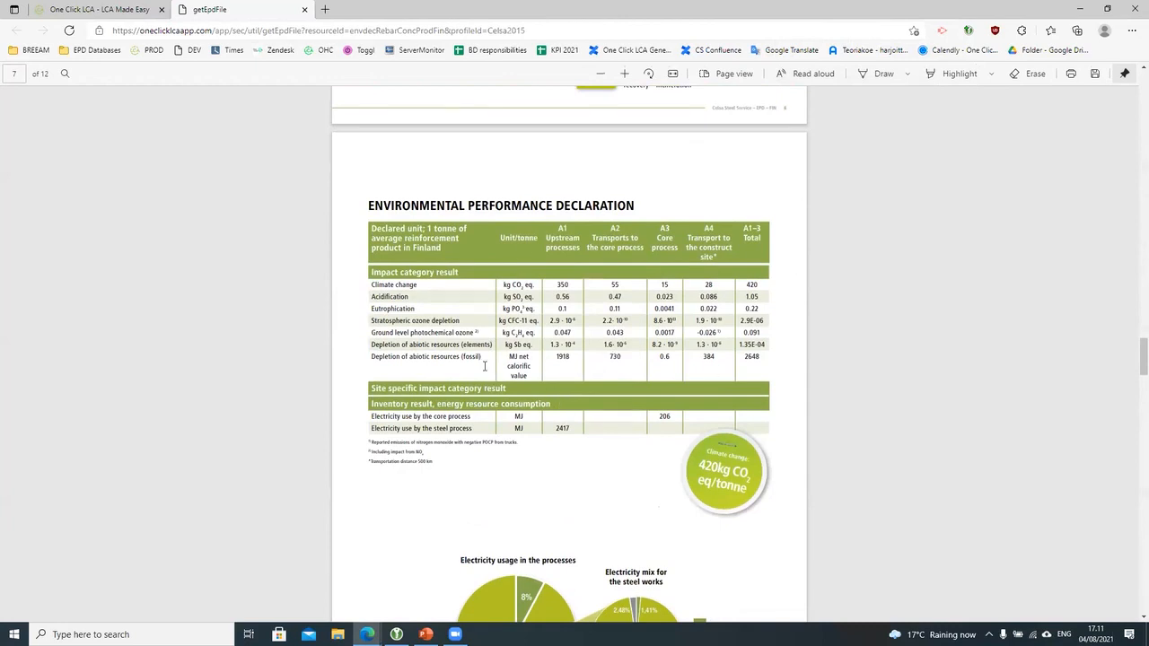
{"action": "left_click", "coordinate": [302, 13]}
{"action": "left_click", "coordinate": [485, 142]}
Step: Close the concrete card and try ready-mix concrete in kg before reverting it to 40 m³
{"action": "left_click", "coordinate": [885, 144]}
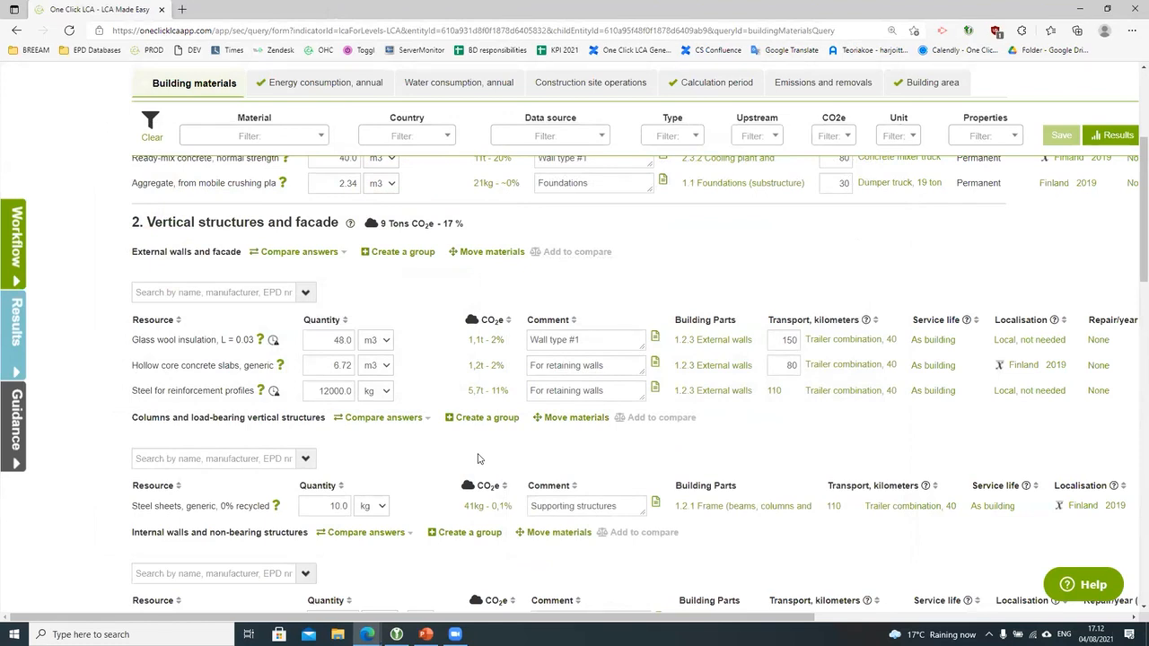
{"action": "scroll", "coordinate": [457, 489], "scroll_direction": "up", "scroll_amount": 1}
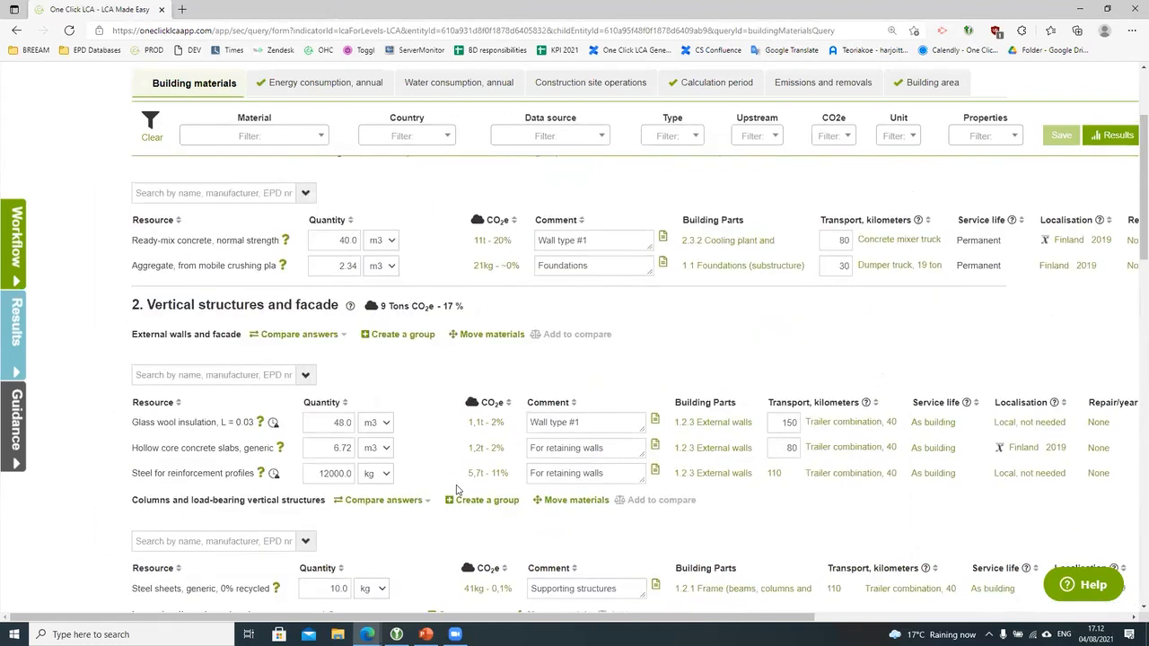
{"action": "scroll", "coordinate": [457, 410], "scroll_direction": "up", "scroll_amount": 2}
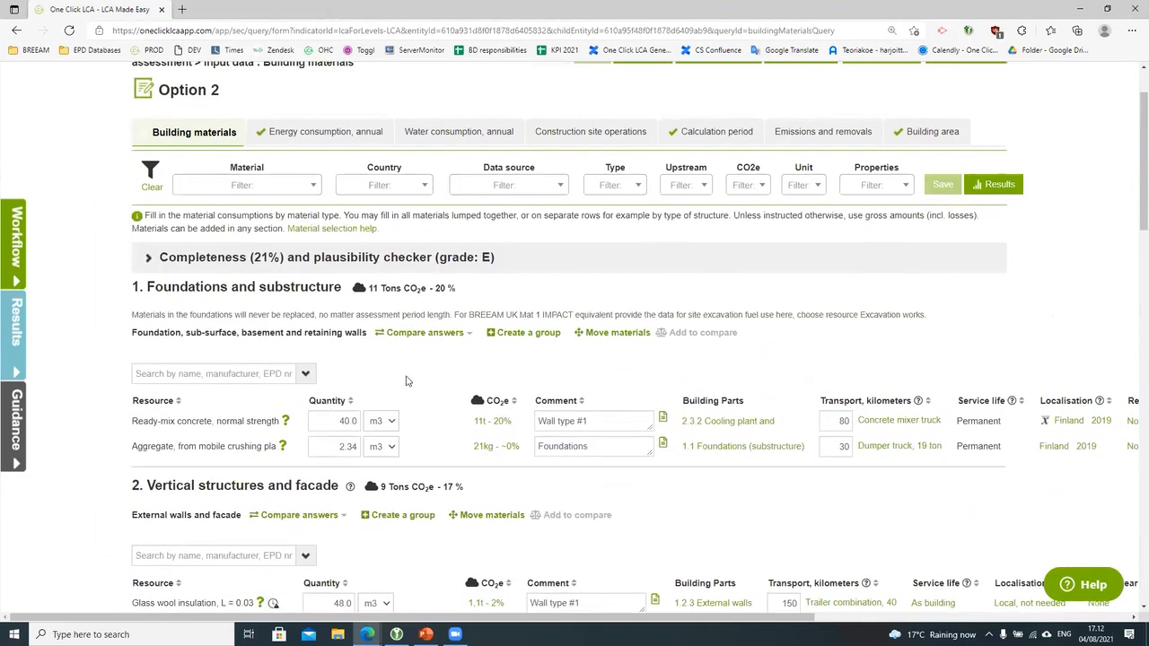
{"action": "left_click", "coordinate": [388, 443]}
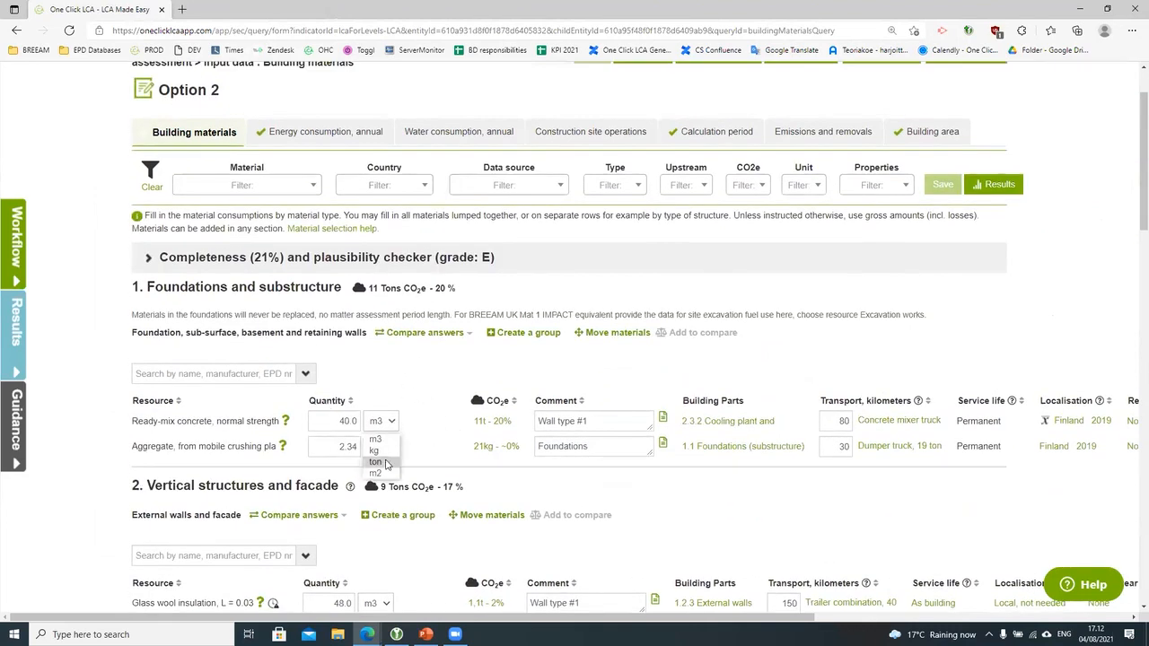
{"action": "left_click", "coordinate": [374, 450]}
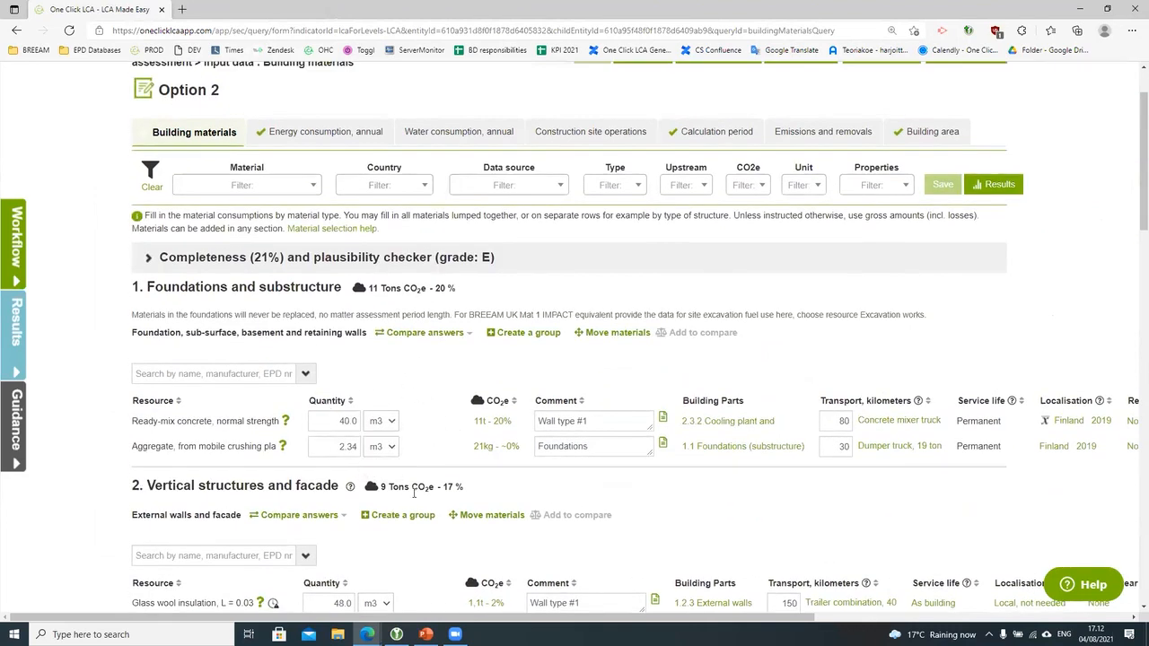
{"action": "left_click", "coordinate": [388, 427]}
{"action": "left_click", "coordinate": [375, 438]}
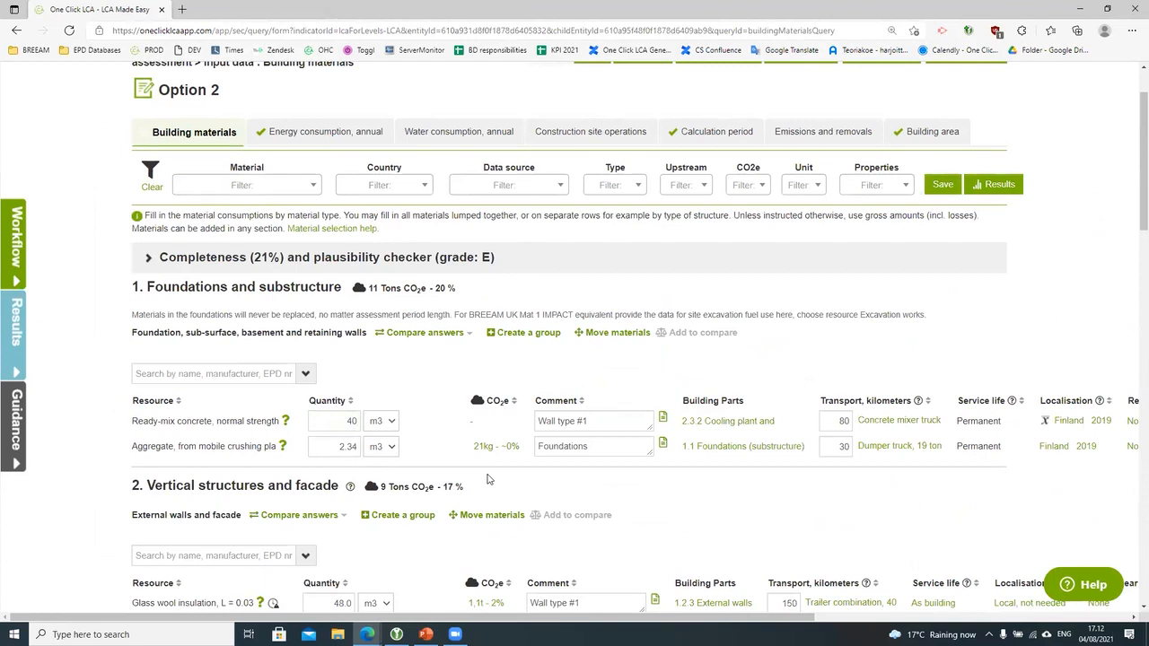
{"action": "scroll", "coordinate": [487, 479], "scroll_direction": "down", "scroll_amount": 2}
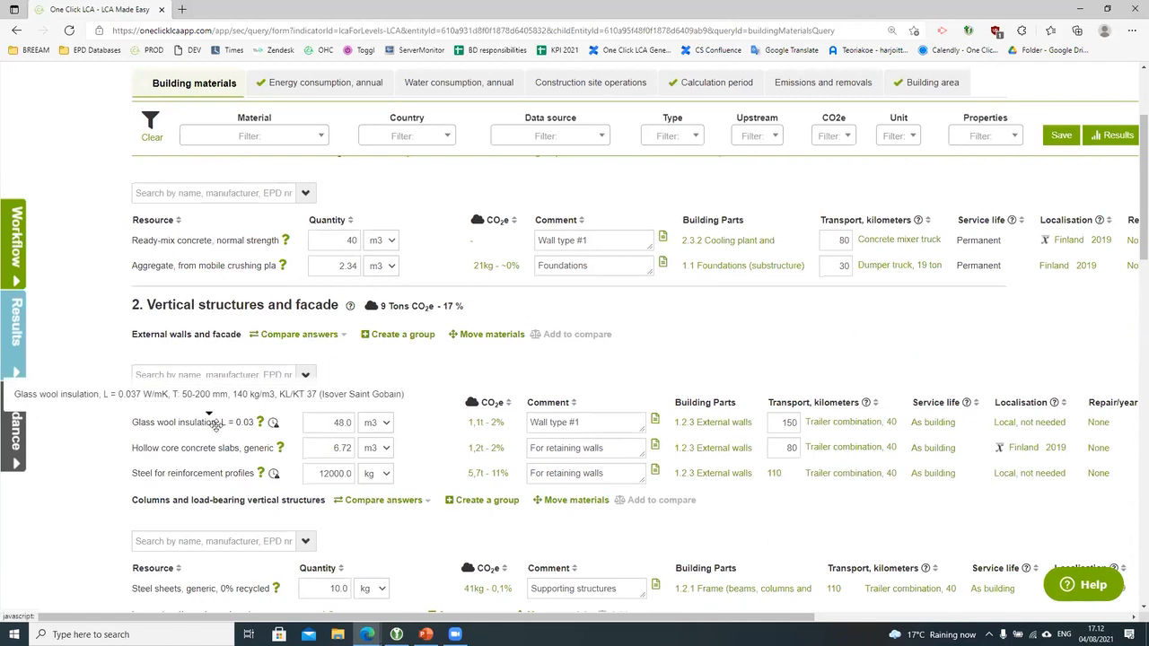
Step: Close the glass wool mapping details and return to Option 2's building materials list
{"action": "mouse_move", "coordinate": [474, 428]}
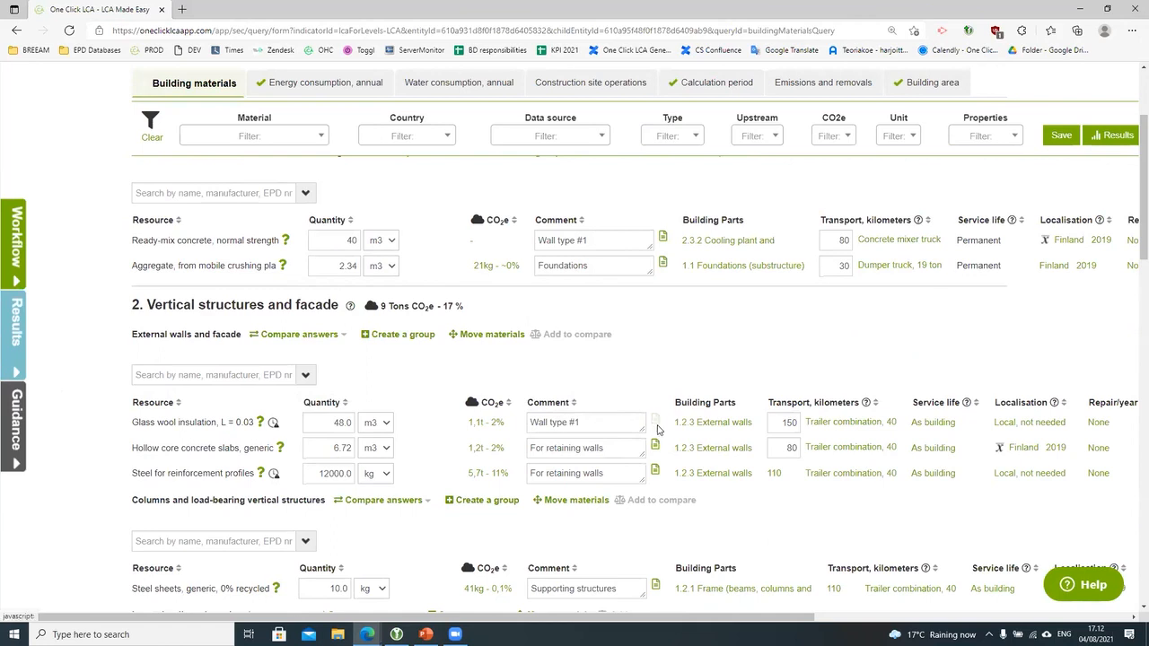
{"action": "mouse_move", "coordinate": [654, 420]}
{"action": "left_click_drag", "start_coordinate": [584, 404], "coordinate": [749, 404]}
{"action": "left_click", "coordinate": [889, 314]}
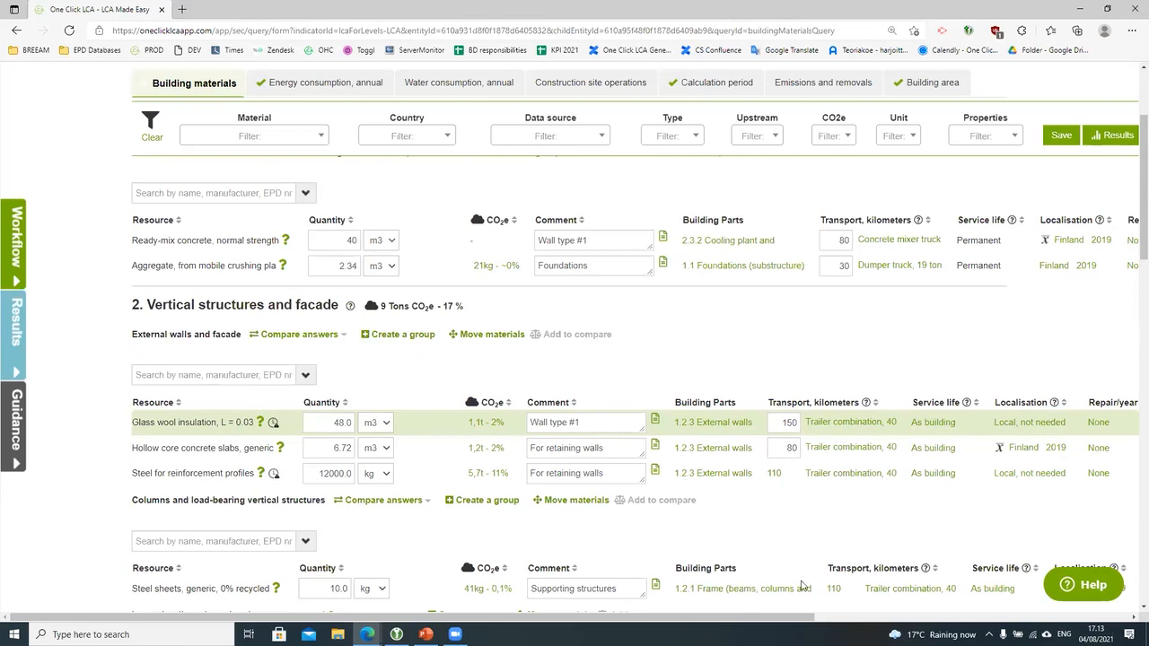
{"action": "left_click_drag", "start_coordinate": [790, 617], "coordinate": [864, 617]}
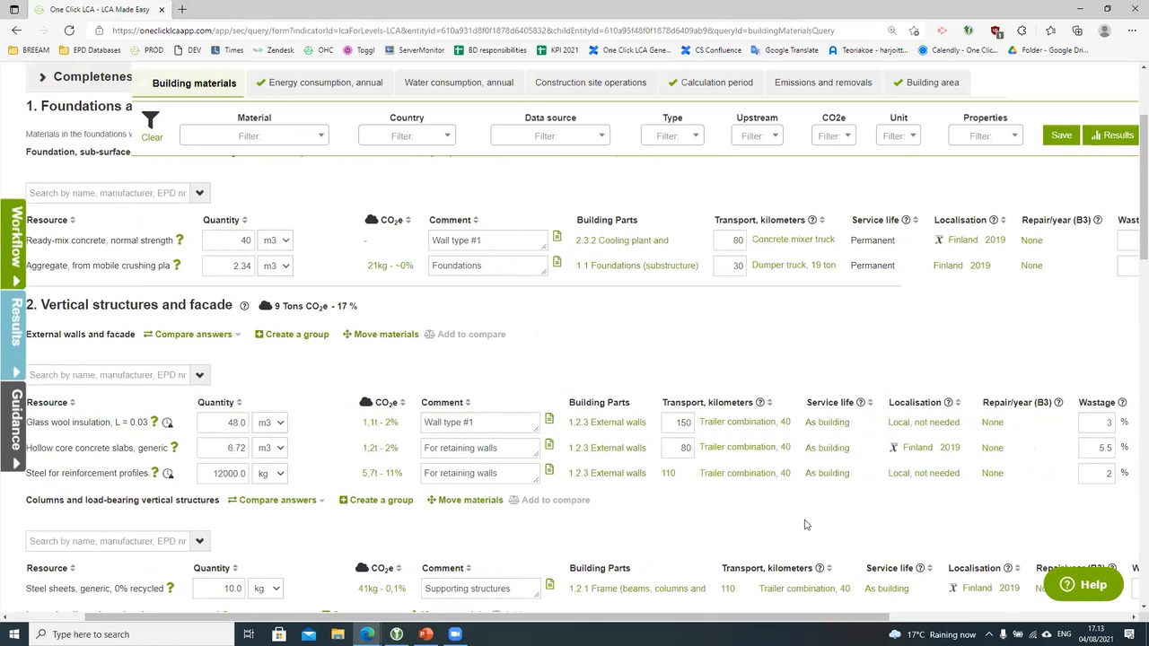
{"action": "left_click_drag", "start_coordinate": [798, 618], "coordinate": [753, 618]}
{"action": "scroll", "coordinate": [761, 538], "scroll_direction": "up", "scroll_amount": 5}
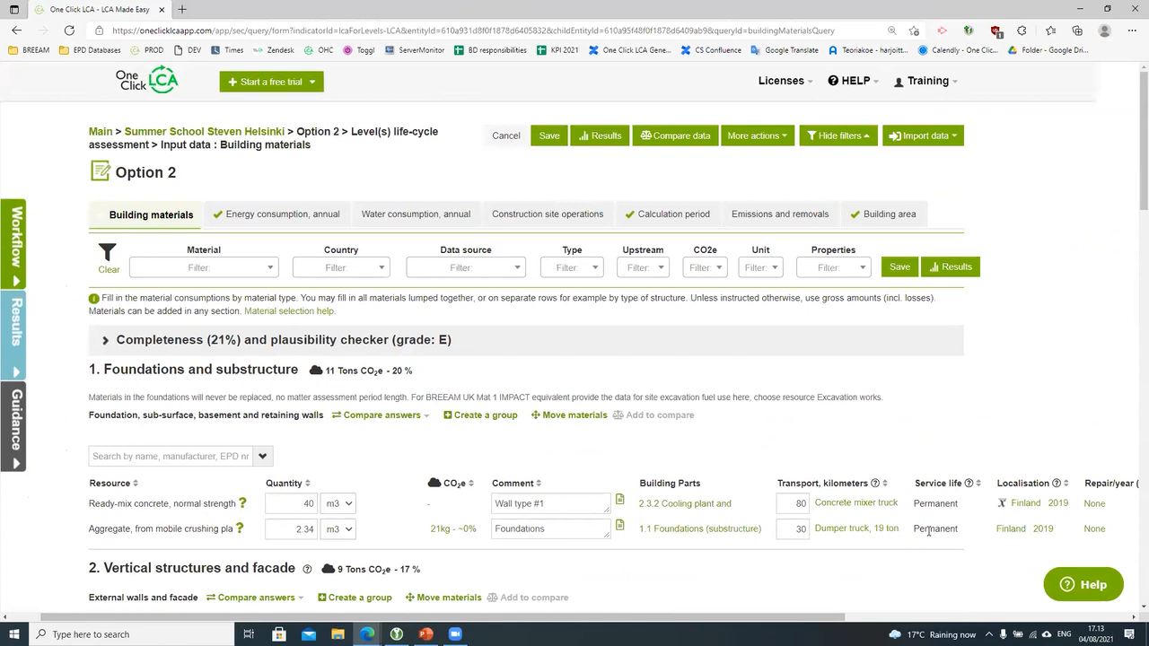
{"action": "scroll", "coordinate": [929, 533], "scroll_direction": "down", "scroll_amount": 1}
{"action": "mouse_move", "coordinate": [823, 585]}
{"action": "scroll", "coordinate": [985, 515], "scroll_direction": "down", "scroll_amount": 3}
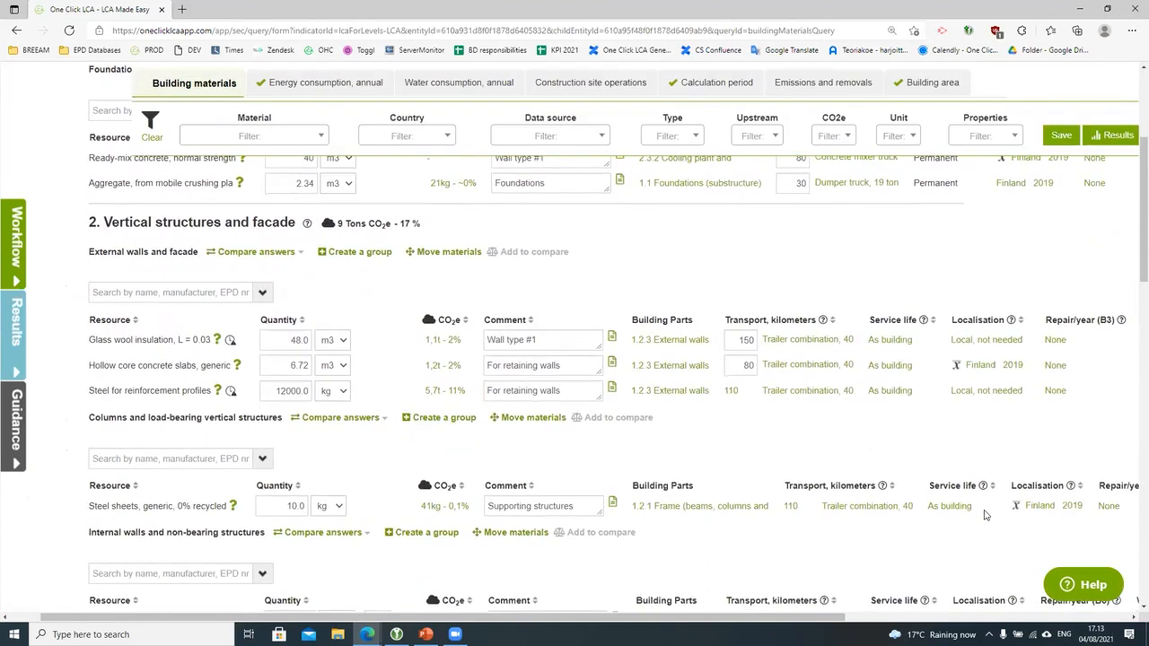
{"action": "scroll", "coordinate": [984, 514], "scroll_direction": "down", "scroll_amount": 4}
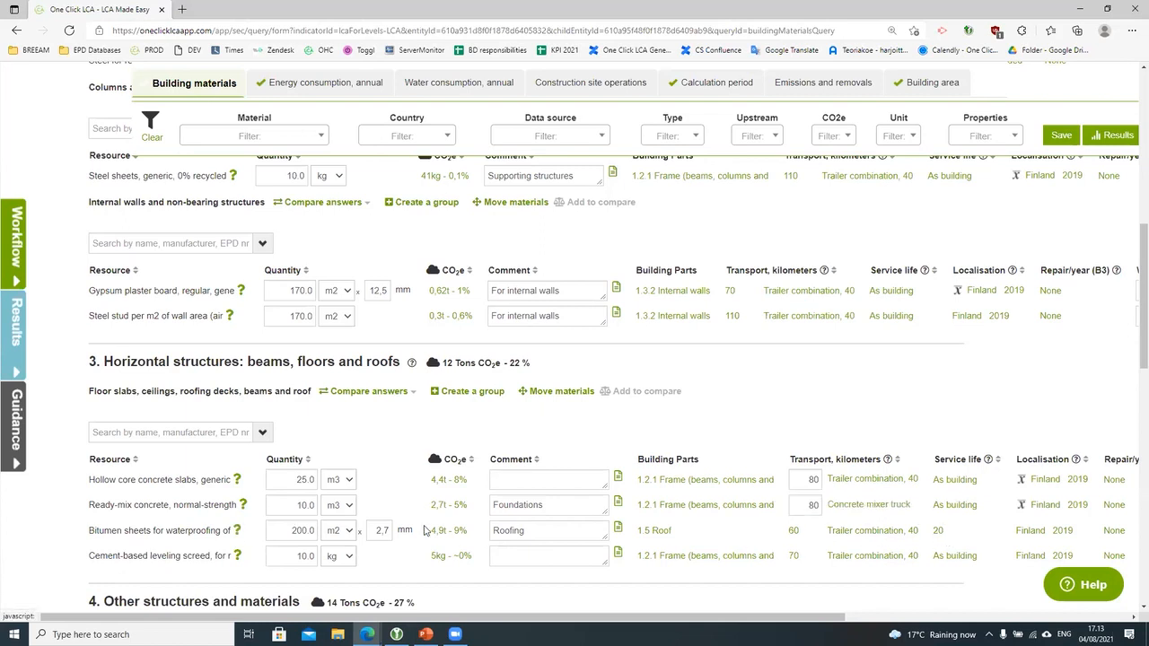
{"action": "mouse_move", "coordinate": [444, 531]}
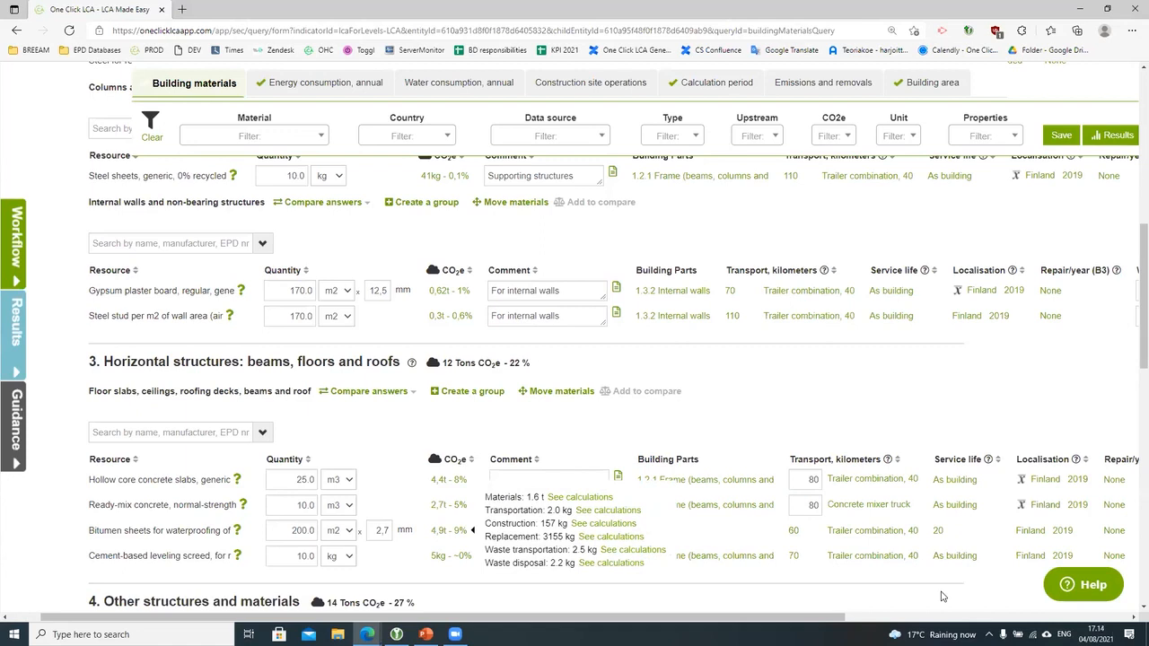
{"action": "left_click_drag", "start_coordinate": [783, 617], "coordinate": [906, 619]}
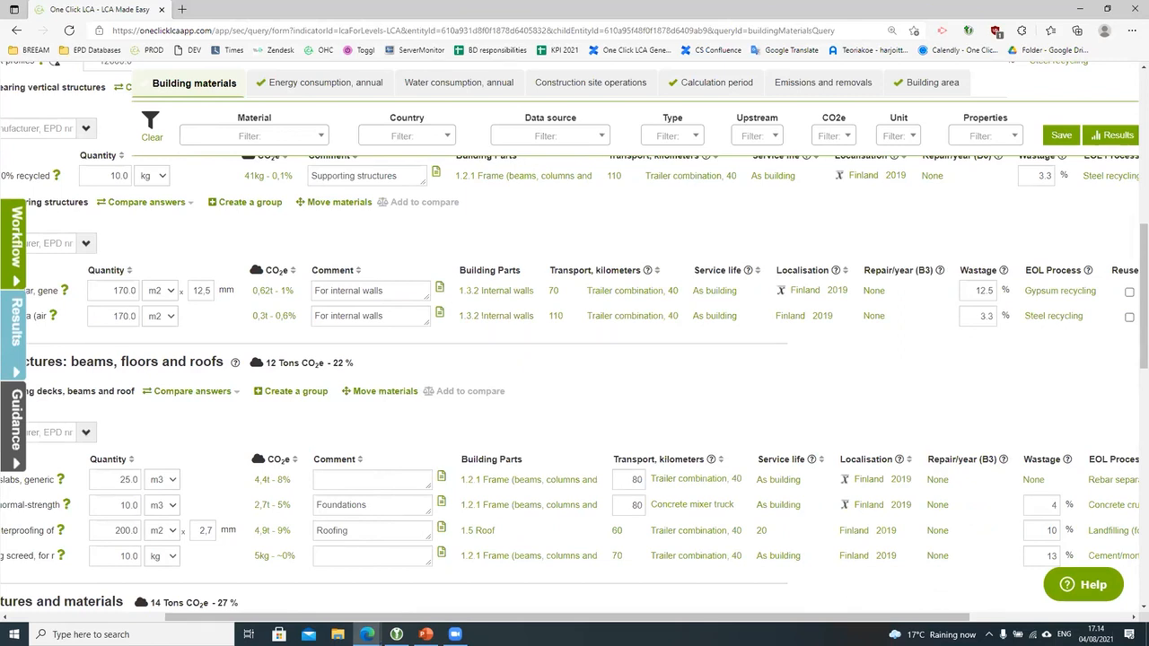
{"action": "left_click_drag", "start_coordinate": [816, 618], "coordinate": [775, 621]}
{"action": "scroll", "coordinate": [847, 515], "scroll_direction": "up", "scroll_amount": 3}
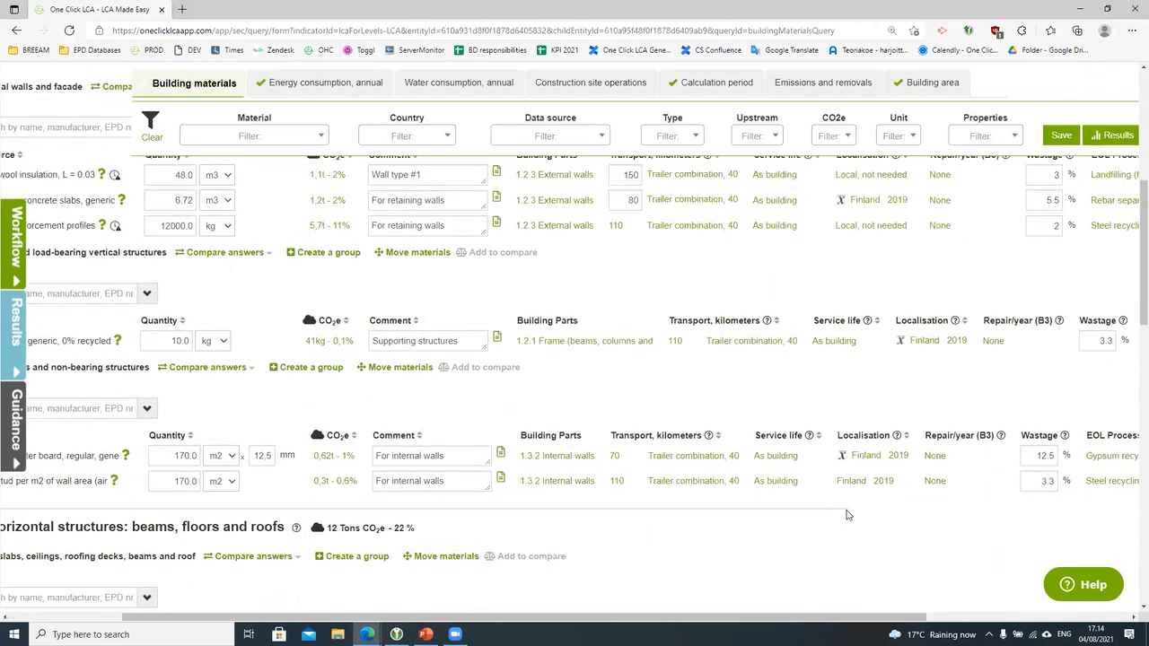
{"action": "scroll", "coordinate": [852, 444], "scroll_direction": "up", "scroll_amount": 1}
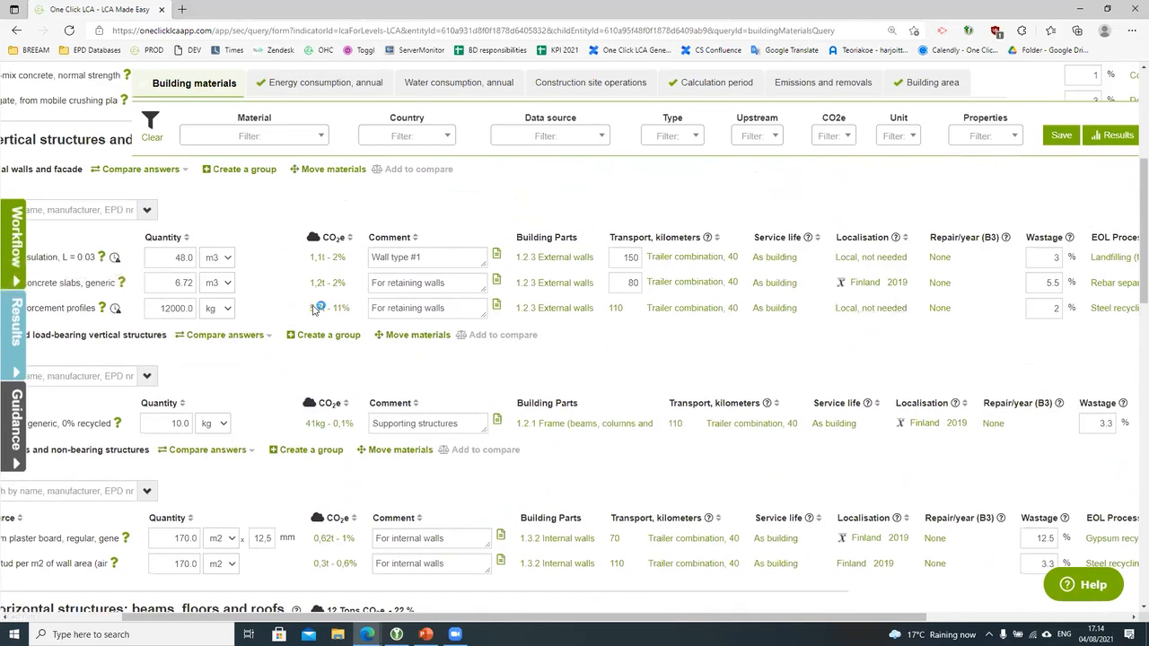
{"action": "mouse_move", "coordinate": [314, 309]}
{"action": "left_click", "coordinate": [480, 283]}
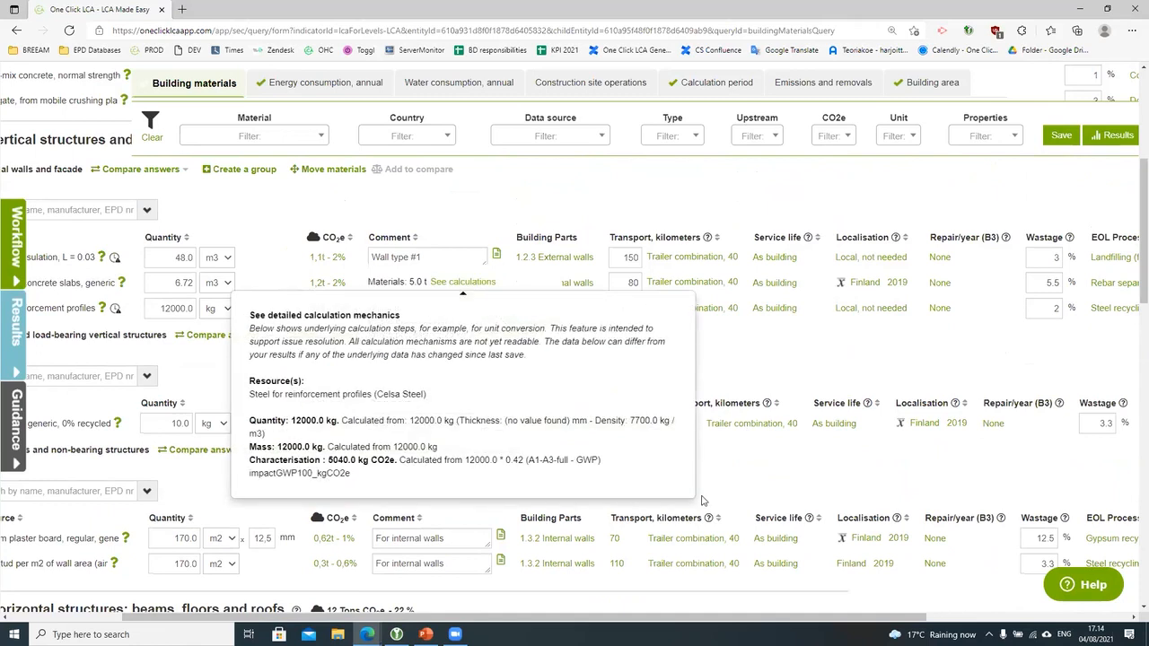
{"action": "left_click", "coordinate": [790, 371]}
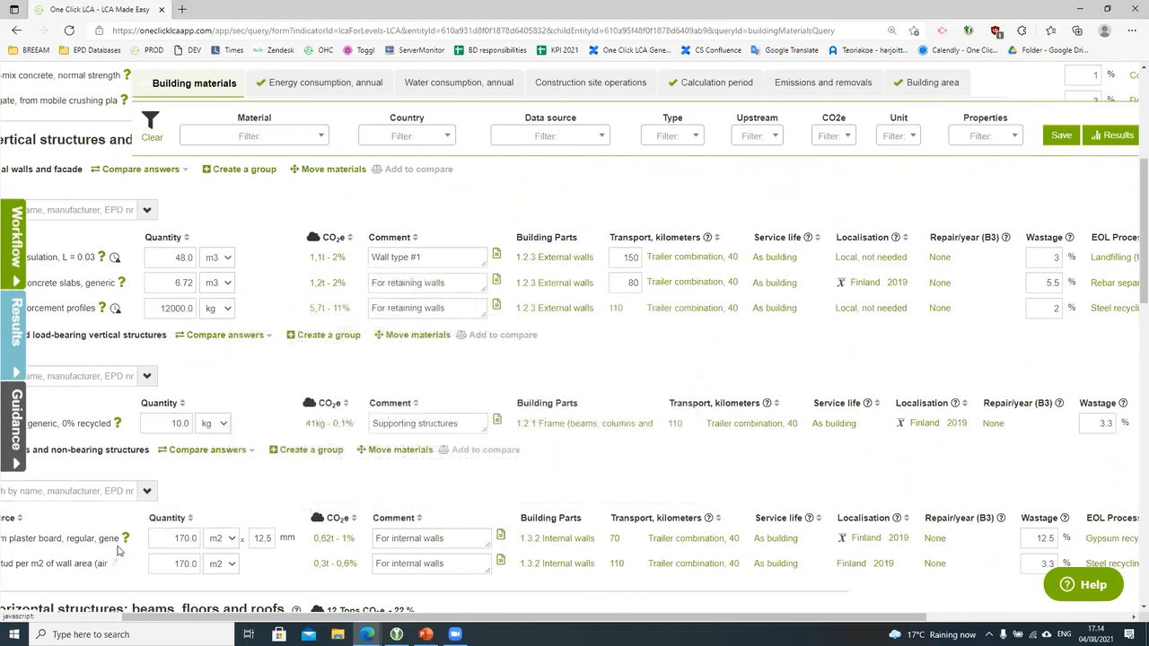
{"action": "scroll", "coordinate": [152, 534], "scroll_direction": "down", "scroll_amount": 2}
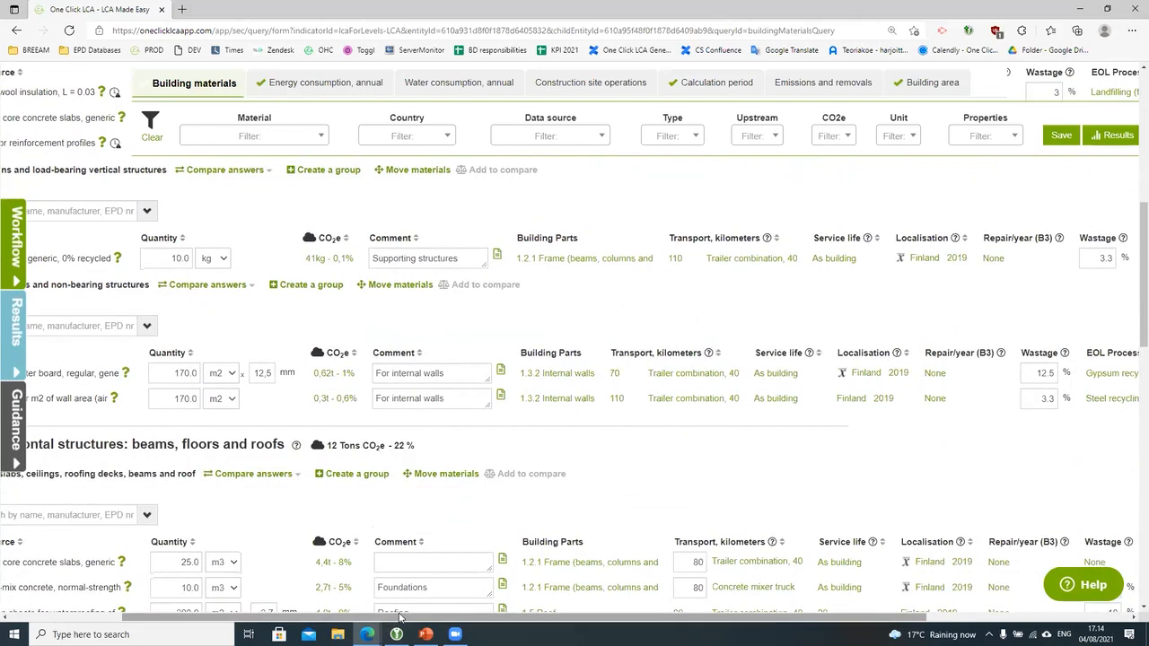
{"action": "left_click_drag", "start_coordinate": [400, 617], "coordinate": [300, 616]}
{"action": "scroll", "coordinate": [300, 613], "scroll_direction": "down", "scroll_amount": 2}
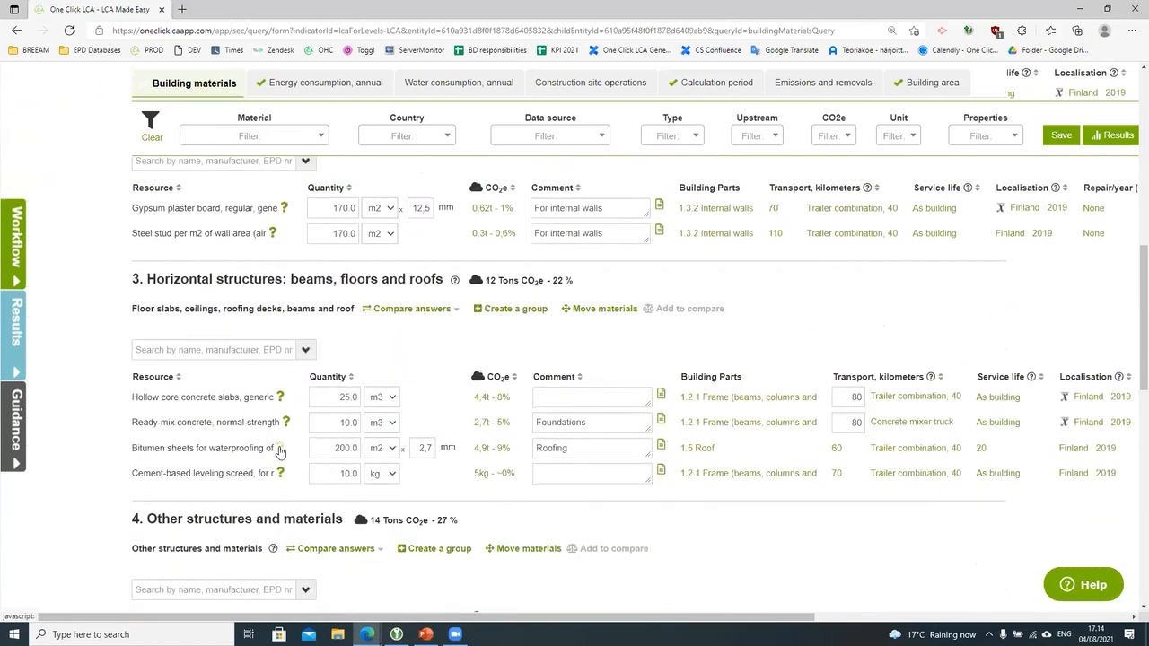
{"action": "left_click", "coordinate": [280, 449]}
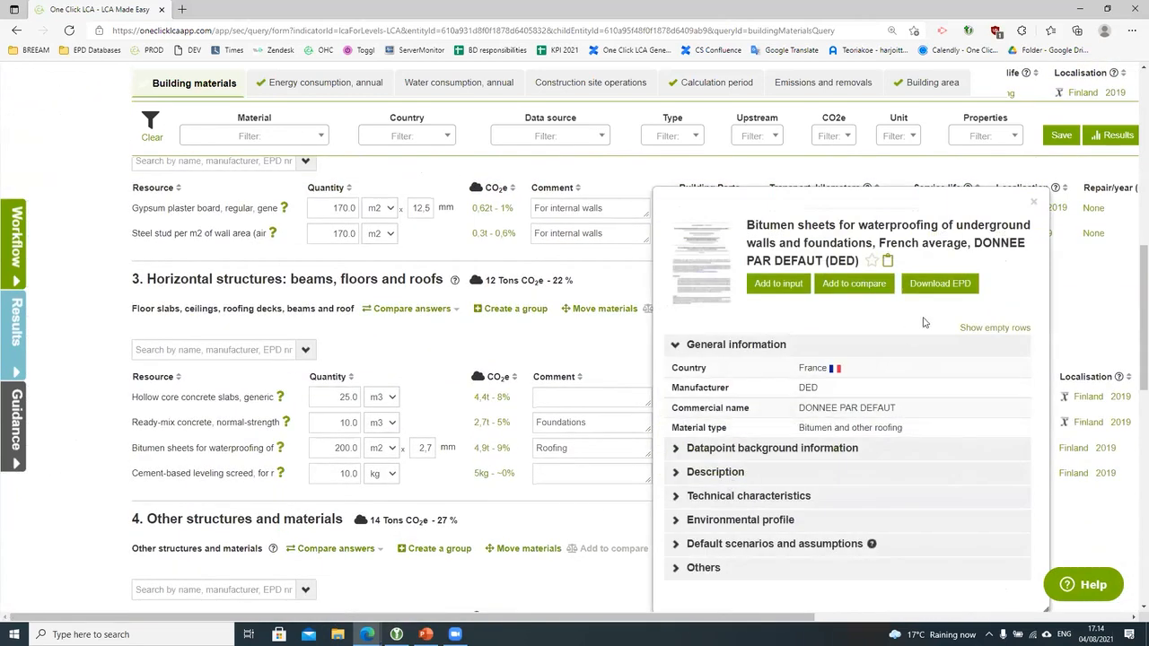
{"action": "left_click", "coordinate": [1033, 202]}
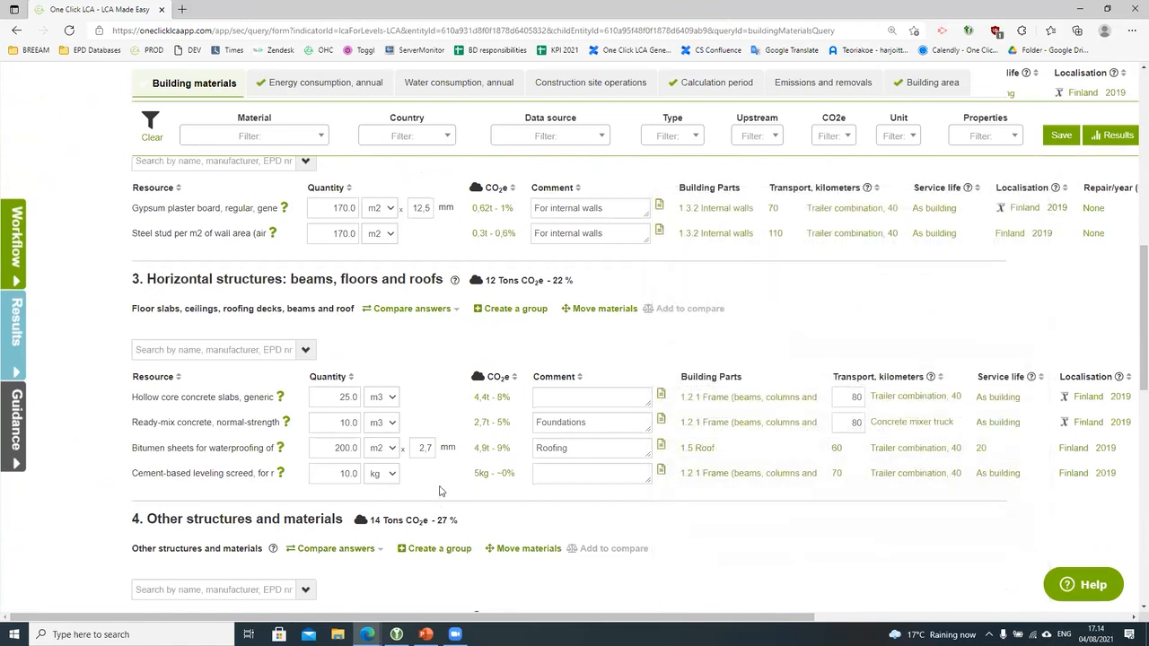
{"action": "mouse_move", "coordinate": [482, 455]}
{"action": "left_click", "coordinate": [622, 417]}
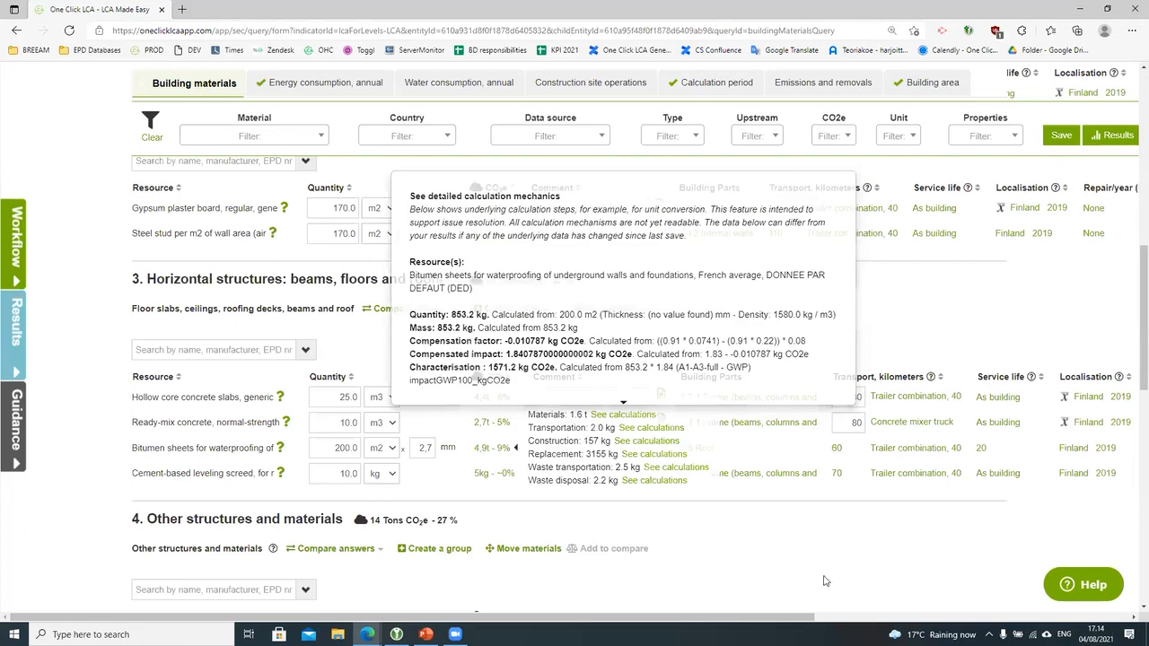
{"action": "left_click_drag", "start_coordinate": [795, 619], "coordinate": [1086, 619]}
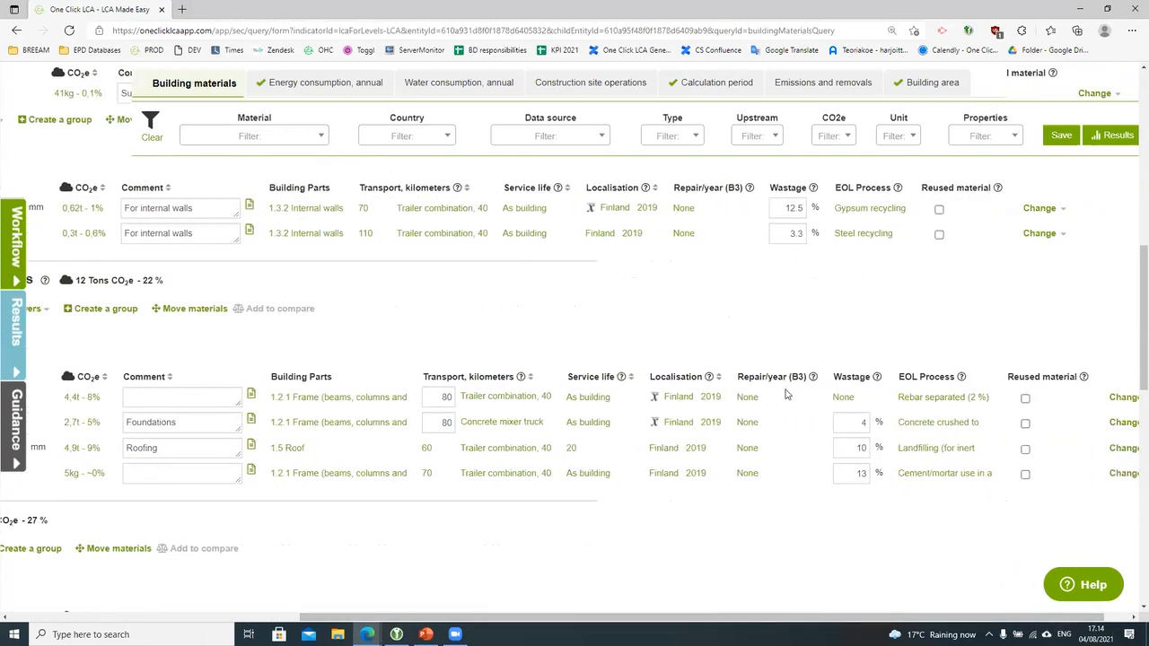
Step: Keep the gypsum board's end-of-life process as Gypsum recycling and open help on re-used materials
{"action": "scroll", "coordinate": [793, 492], "scroll_direction": "up", "scroll_amount": 1}
{"action": "scroll", "coordinate": [794, 492], "scroll_direction": "up", "scroll_amount": 2}
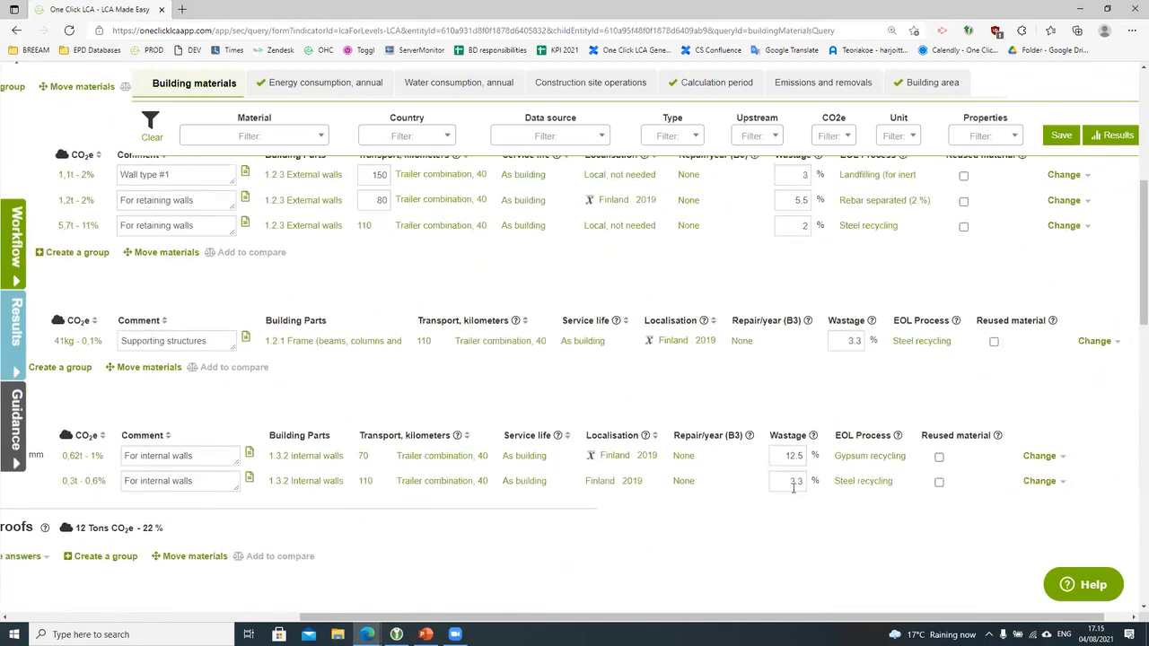
{"action": "scroll", "coordinate": [793, 489], "scroll_direction": "down", "scroll_amount": 1}
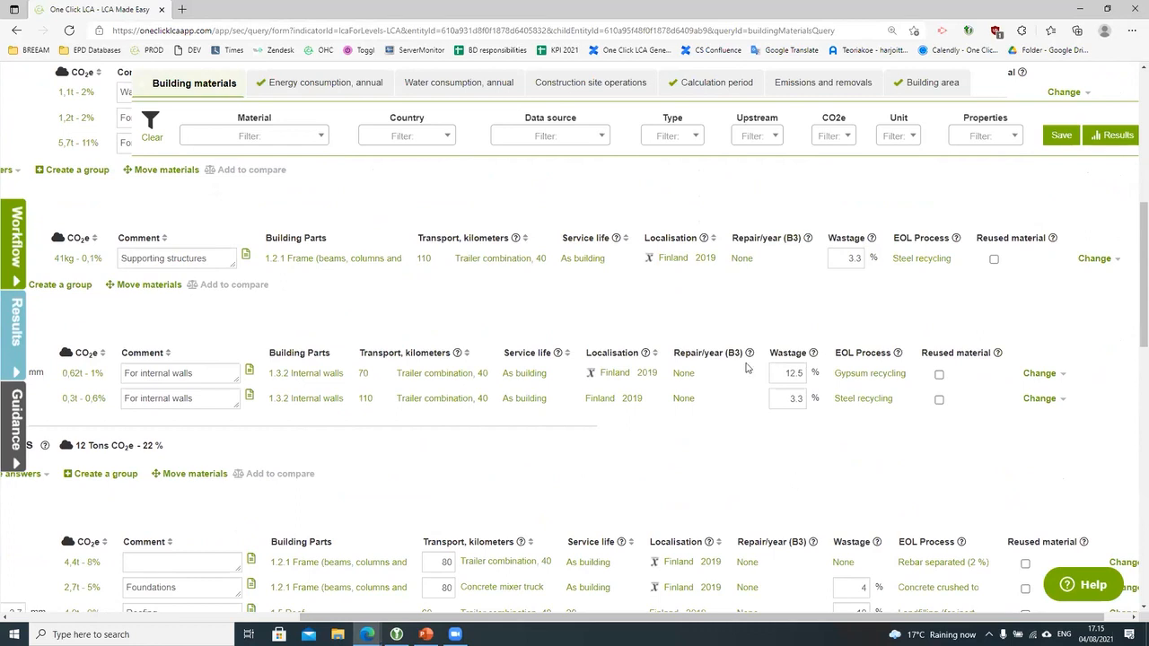
{"action": "mouse_move", "coordinate": [750, 358]}
{"action": "left_click_drag", "start_coordinate": [743, 620], "coordinate": [481, 625]}
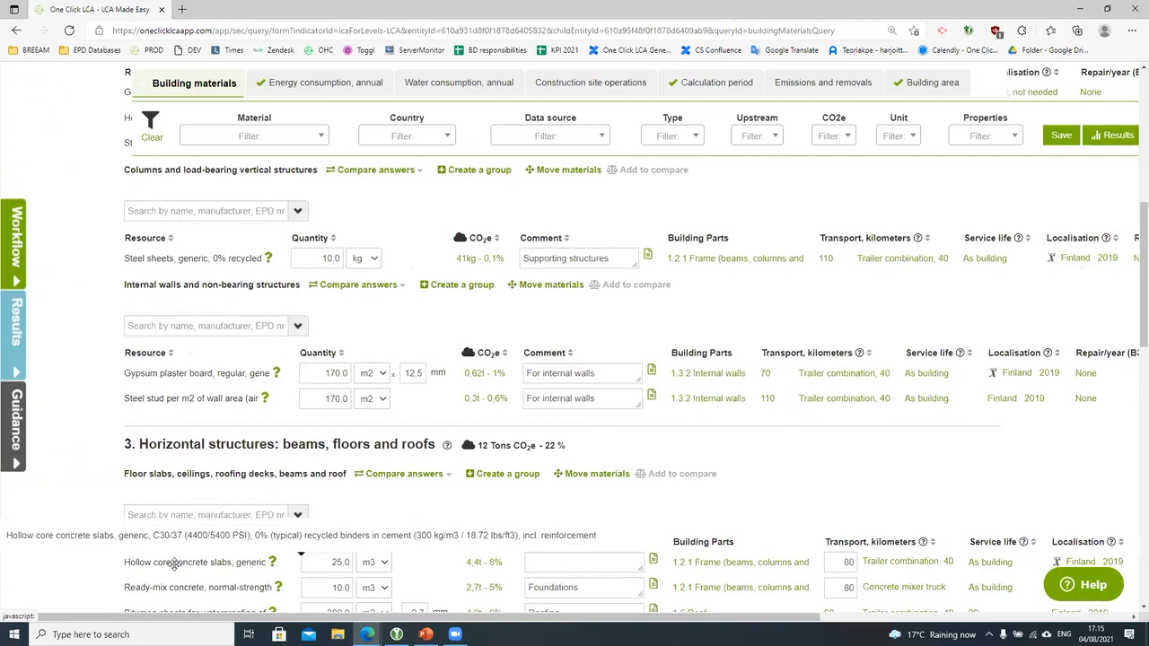
{"action": "left_click_drag", "start_coordinate": [381, 619], "coordinate": [705, 619]}
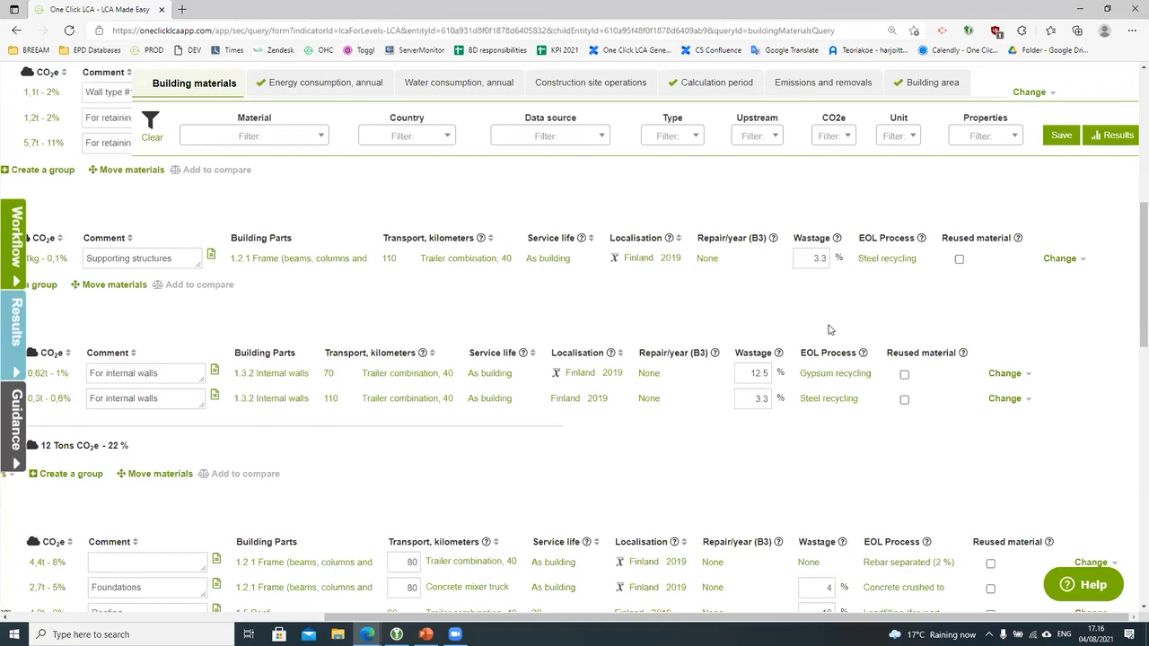
{"action": "left_click", "coordinate": [857, 378]}
{"action": "left_click", "coordinate": [862, 380]}
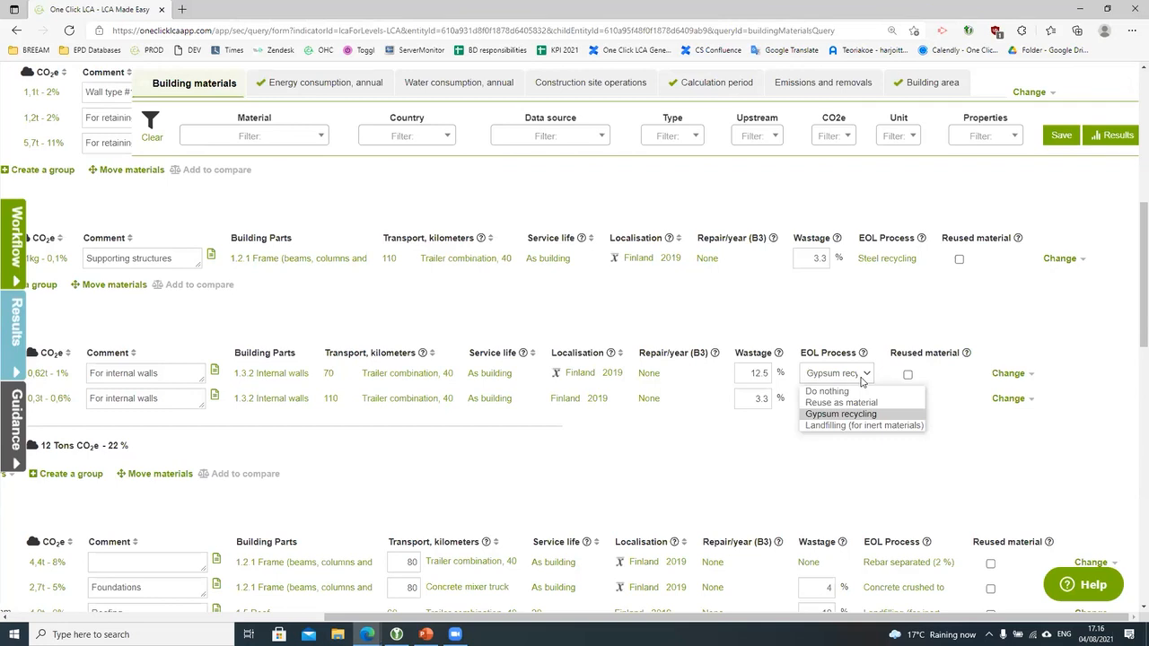
{"action": "left_click", "coordinate": [886, 464]}
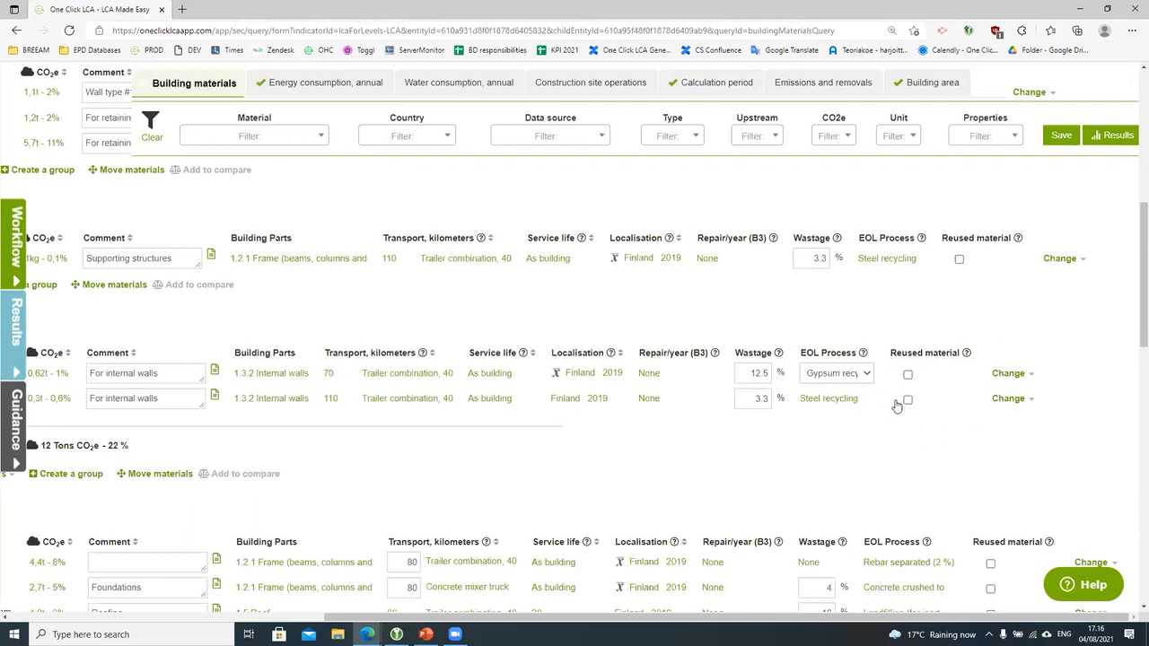
{"action": "mouse_move", "coordinate": [967, 355]}
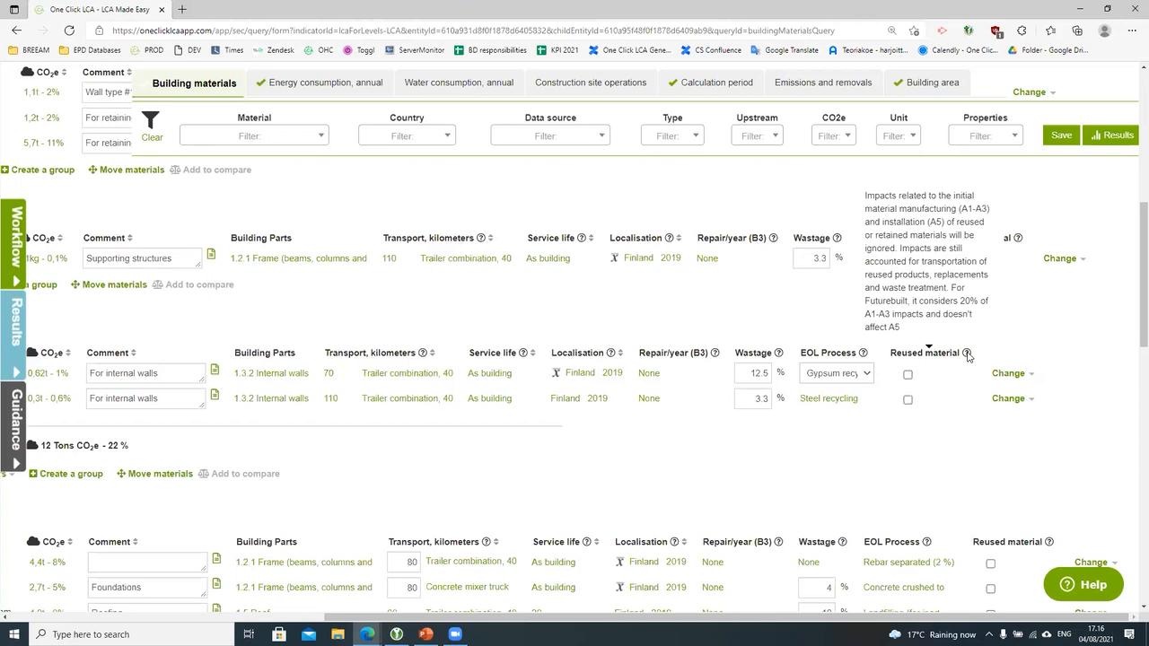
{"action": "left_click", "coordinate": [1088, 584]}
Step: Read the Help article on re-used materials found by searching 'reused', then open the gypsum plaster board row's actions
{"action": "left_click", "coordinate": [956, 545]}
{"action": "type", "text": "reused"}
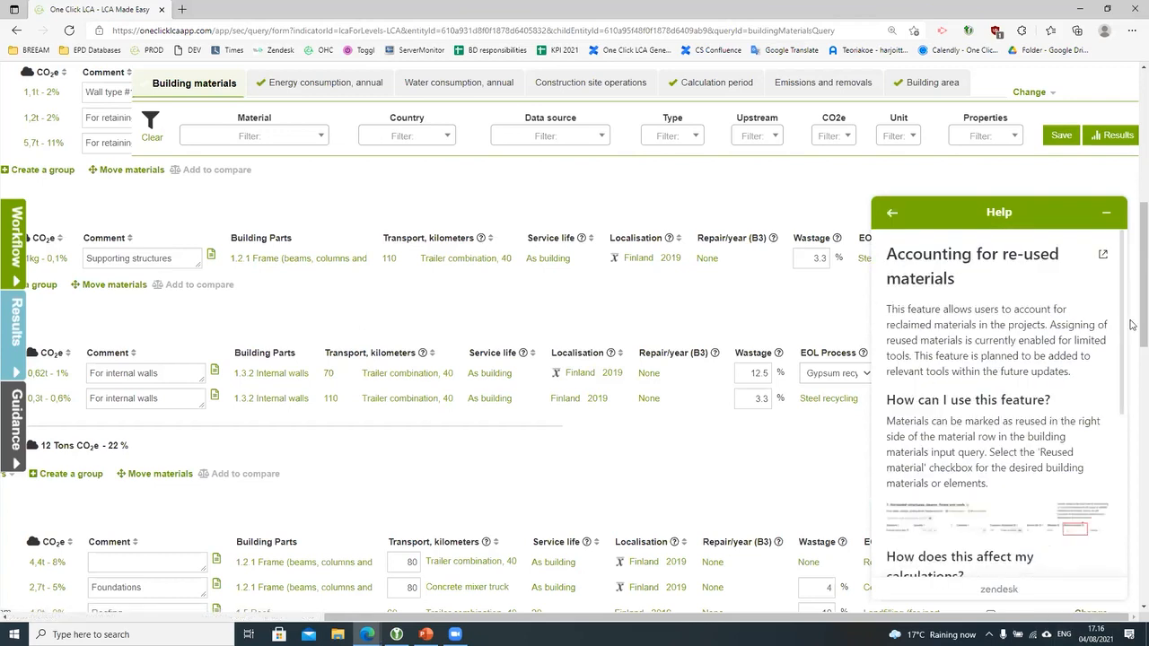
{"action": "left_click", "coordinate": [1107, 213]}
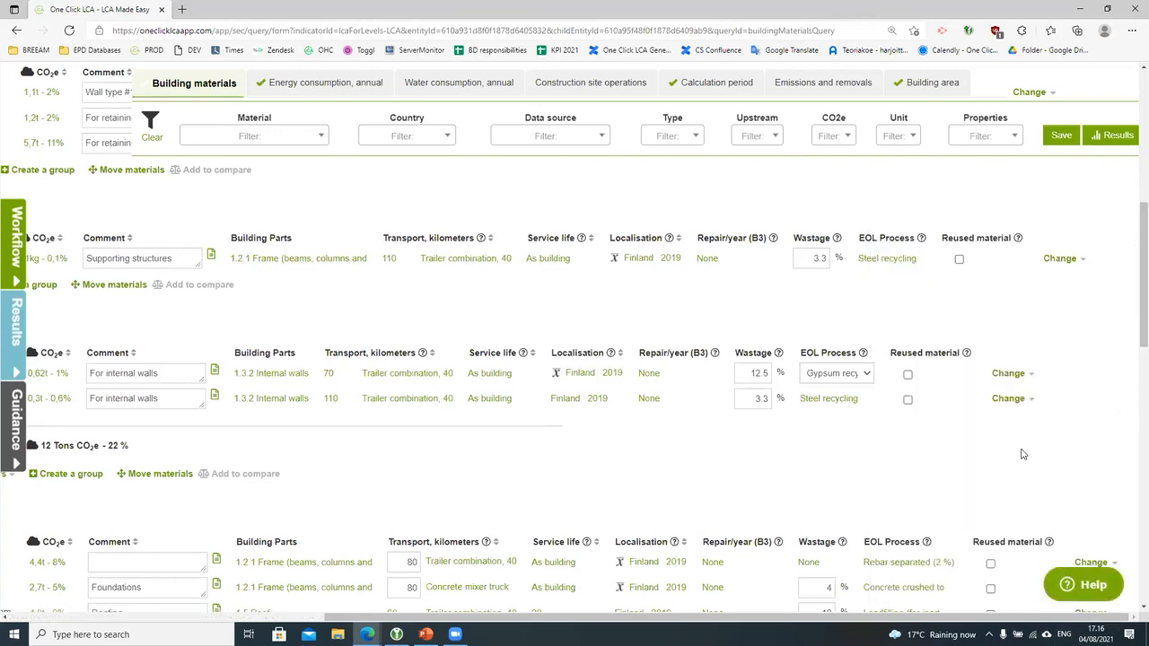
{"action": "left_click", "coordinate": [1022, 376]}
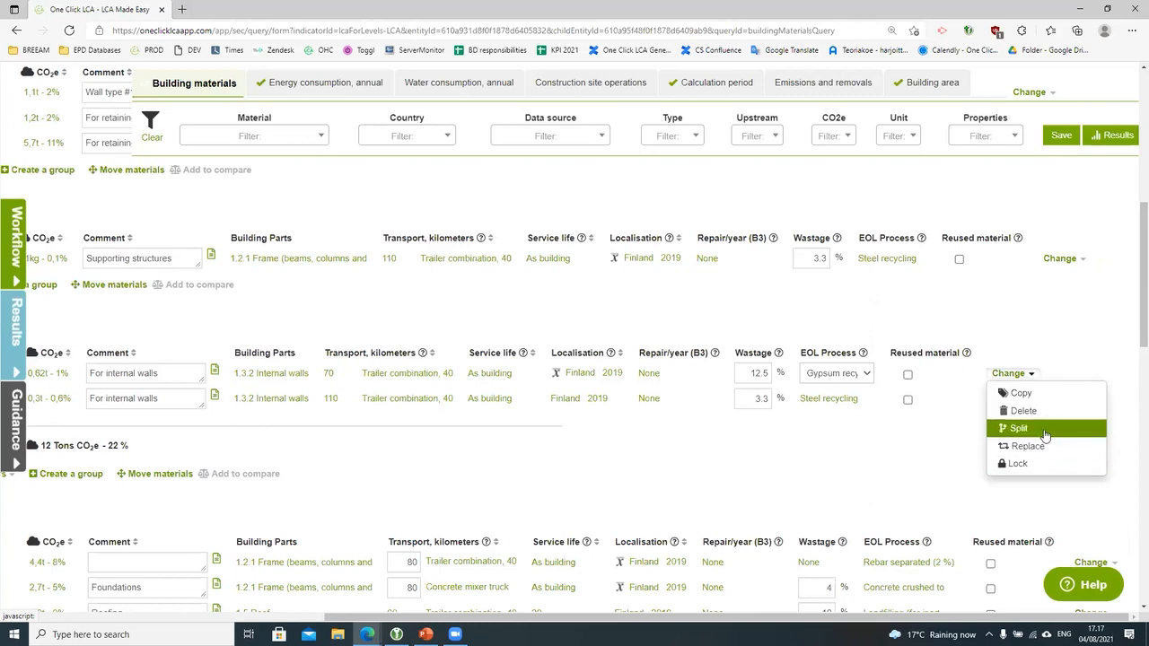
Step: Start replacing the gypsum plaster board and review the original material's environmental profile
{"action": "left_click", "coordinate": [1041, 446]}
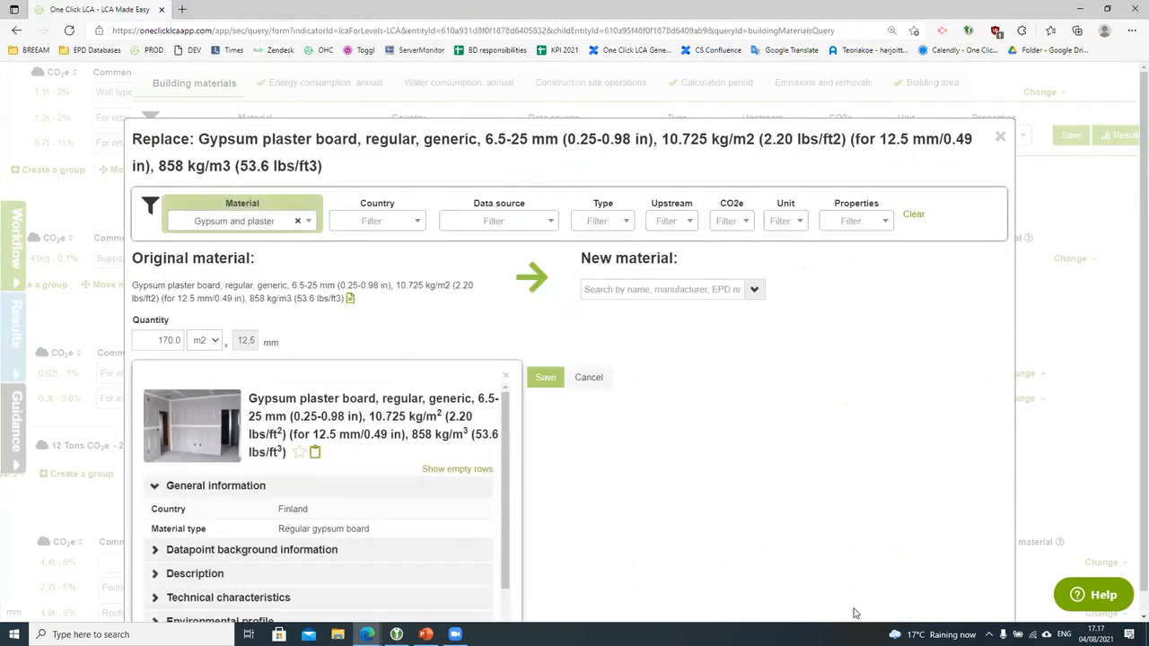
{"action": "left_click", "coordinate": [754, 290]}
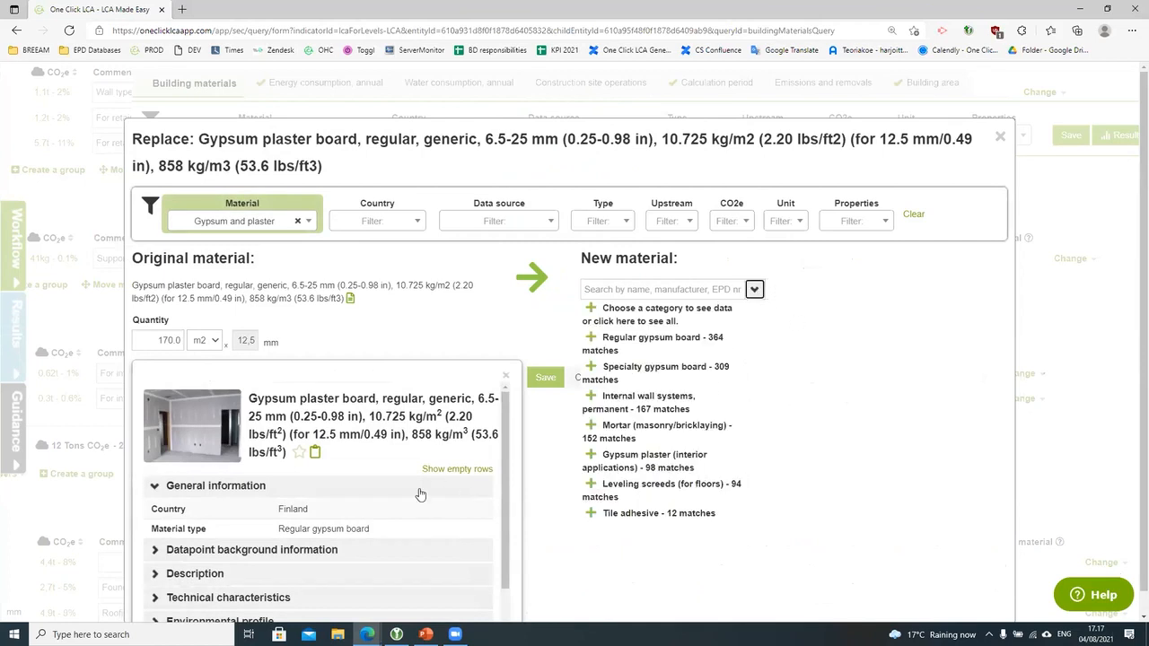
{"action": "left_click", "coordinate": [617, 512]}
{"action": "left_click", "coordinate": [244, 577]}
{"action": "left_click", "coordinate": [289, 577]}
{"action": "left_click", "coordinate": [259, 598]}
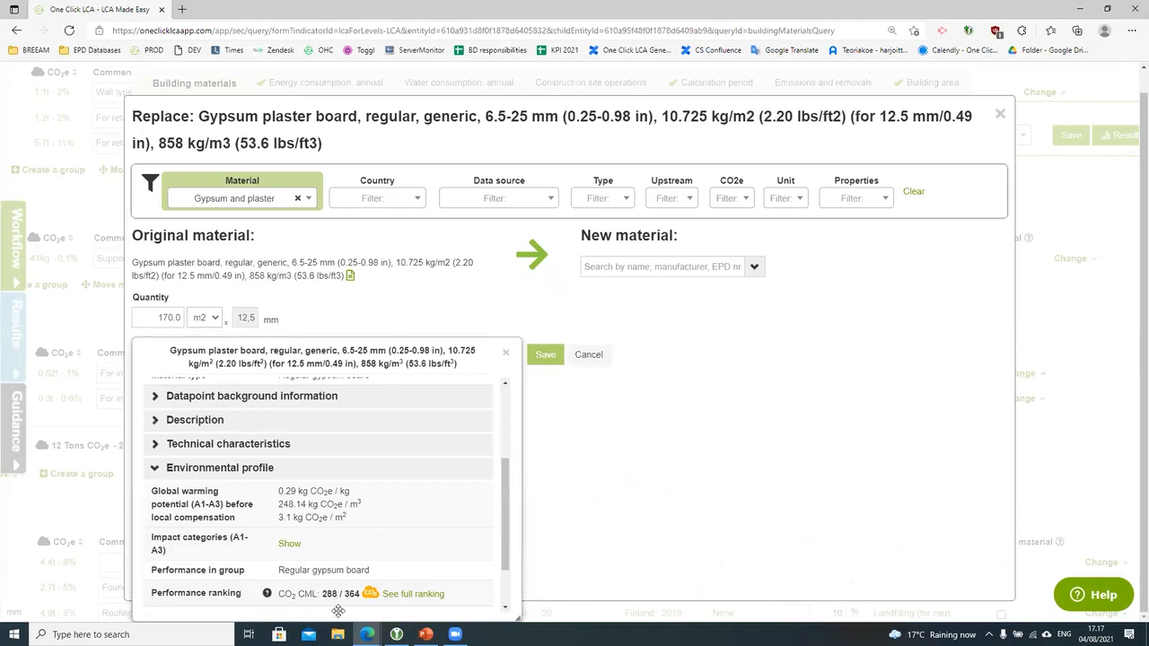
Step: Filter replacements to Finland and very low CO2e, choose Gyproc Habito 12.5 mm, review its profile, and save
{"action": "left_click", "coordinate": [395, 198]}
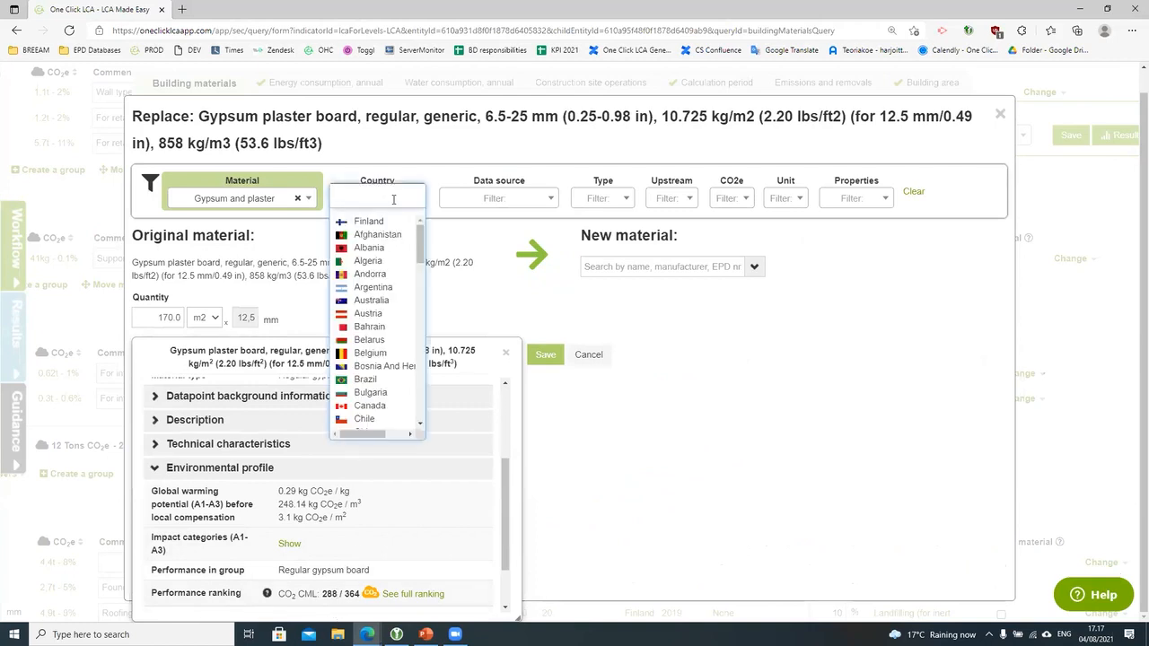
{"action": "left_click", "coordinate": [381, 222]}
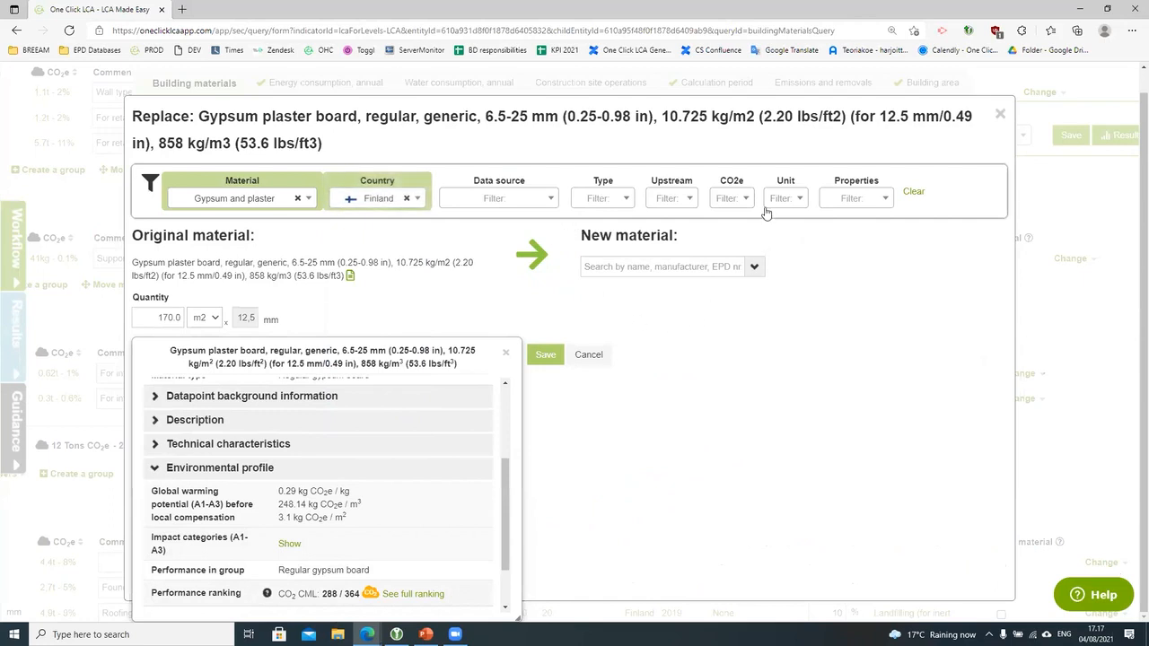
{"action": "left_click", "coordinate": [740, 196]}
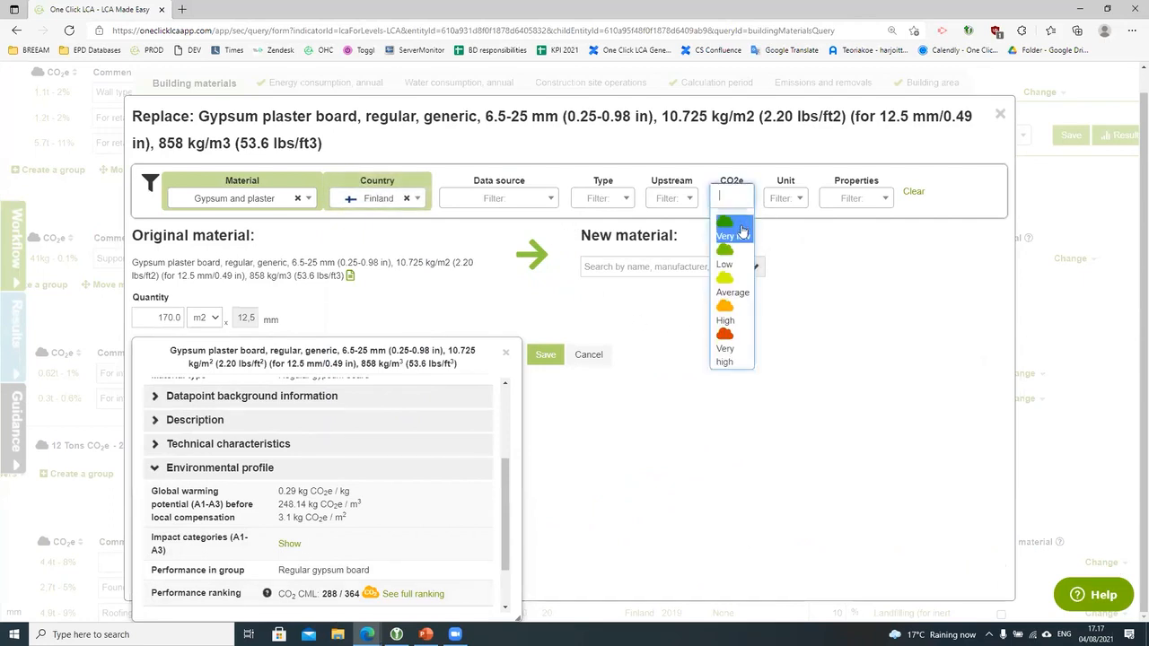
{"action": "left_click", "coordinate": [742, 232]}
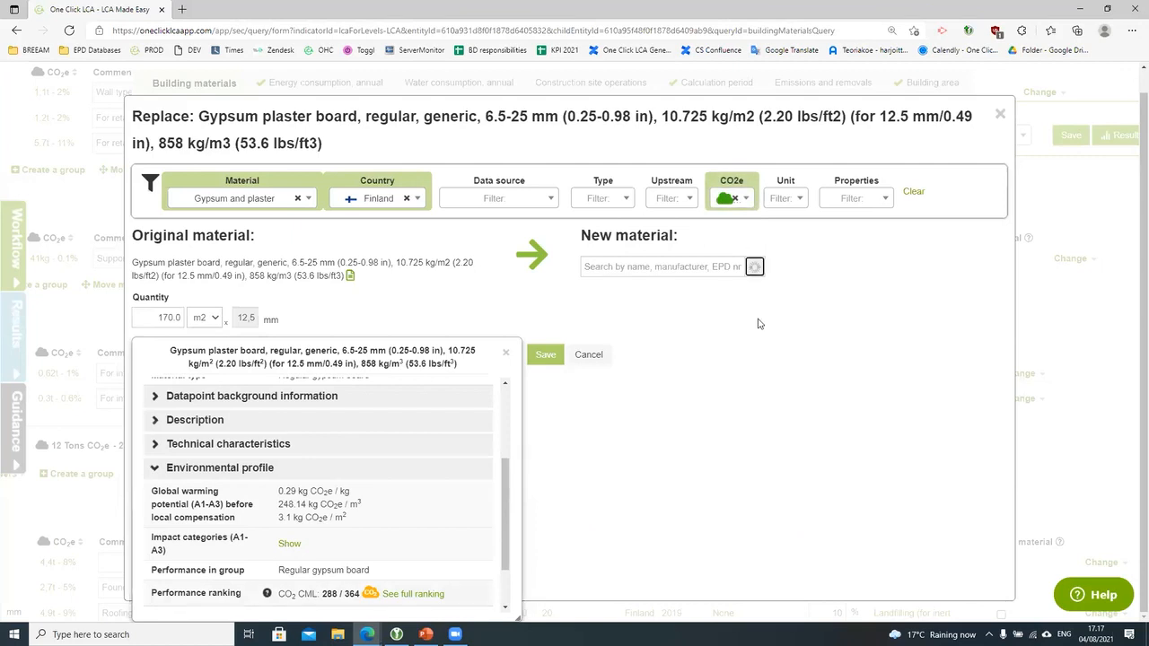
{"action": "left_click", "coordinate": [711, 291]}
{"action": "scroll", "coordinate": [736, 436], "scroll_direction": "down", "scroll_amount": 1}
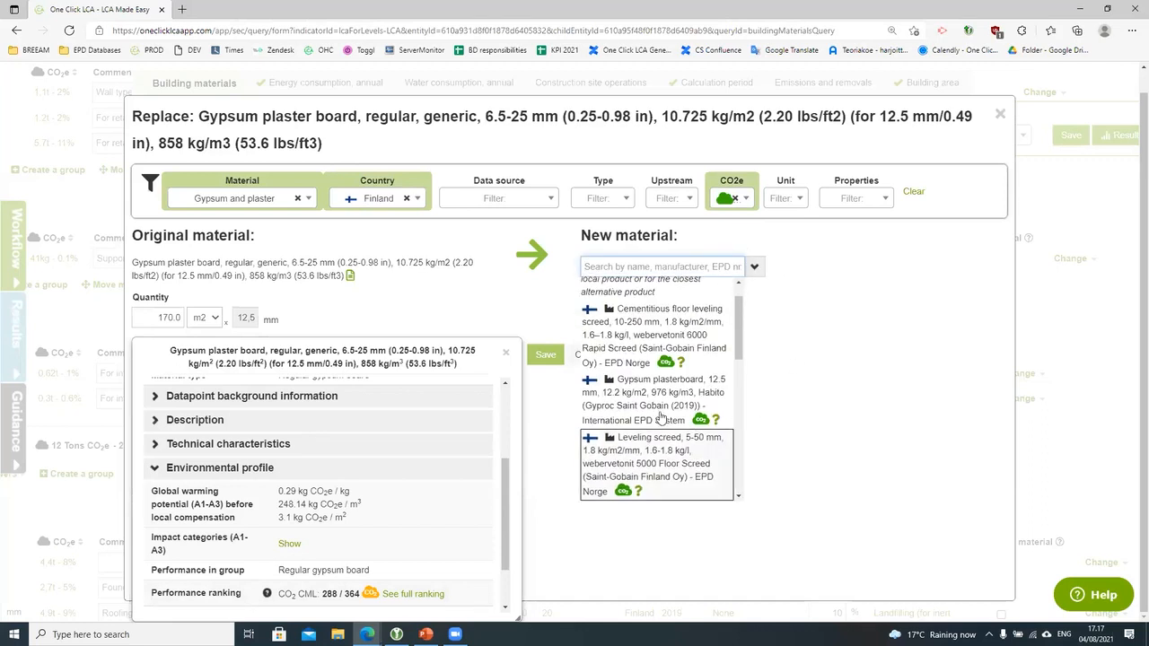
{"action": "left_click", "coordinate": [699, 405]}
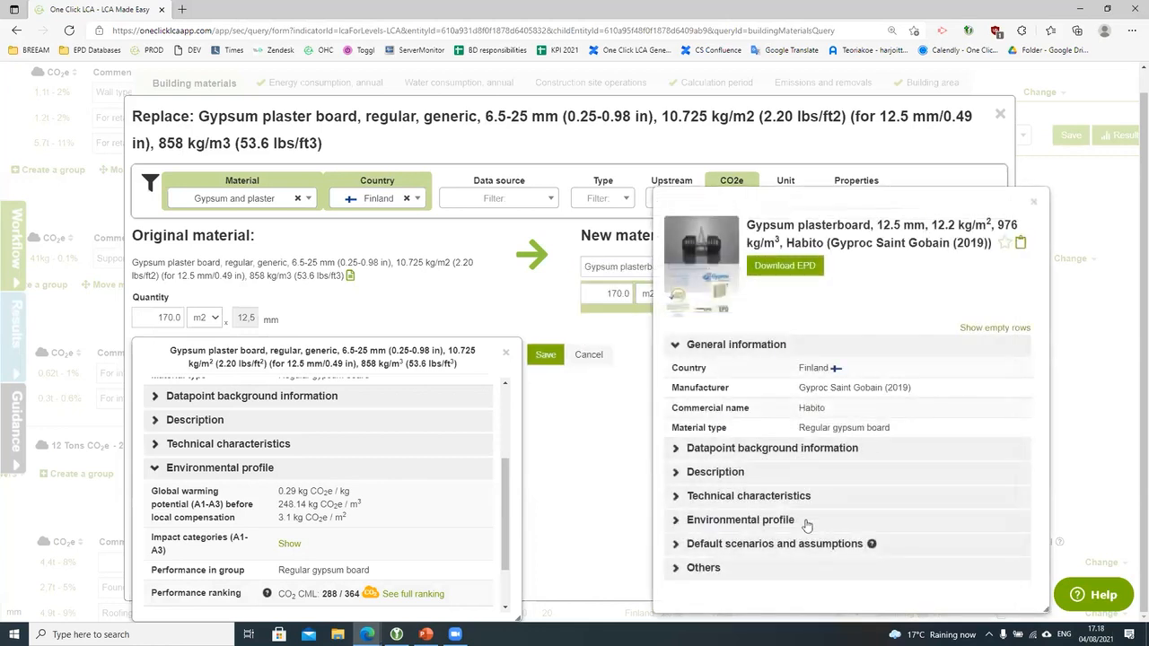
{"action": "left_click", "coordinate": [805, 521]}
{"action": "scroll", "coordinate": [808, 521], "scroll_direction": "down", "scroll_amount": 3}
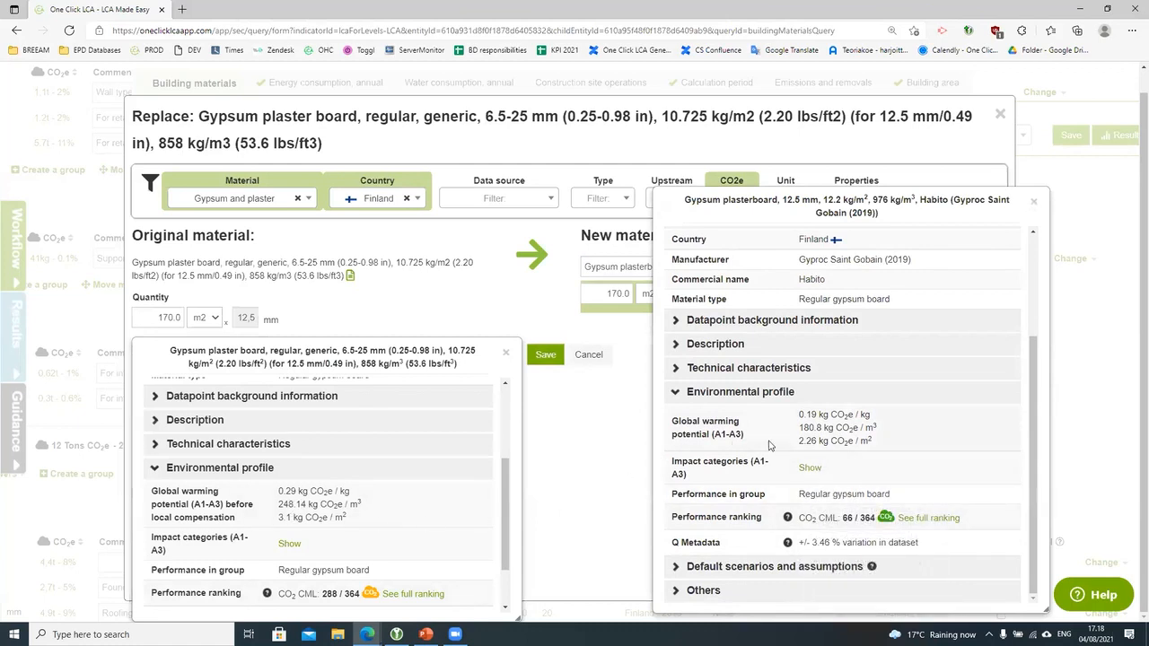
{"action": "left_click", "coordinate": [558, 355]}
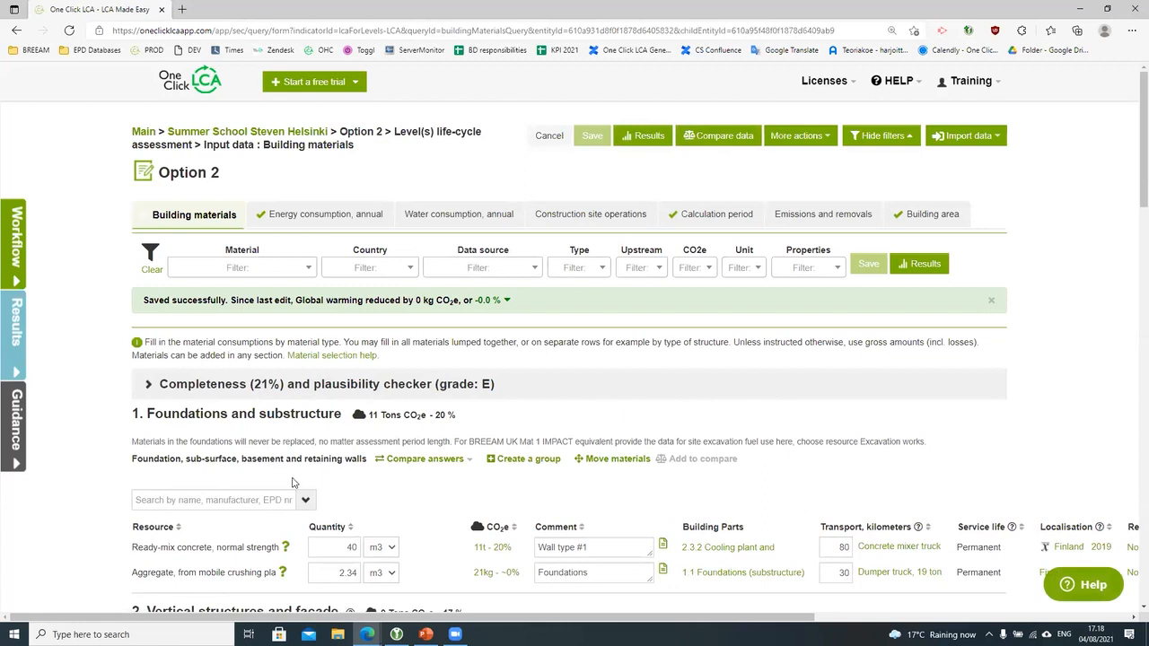
Step: Expand the completeness and plausibility checker and dismiss the mandatory and recommended missing-element warnings
{"action": "left_click", "coordinate": [550, 388]}
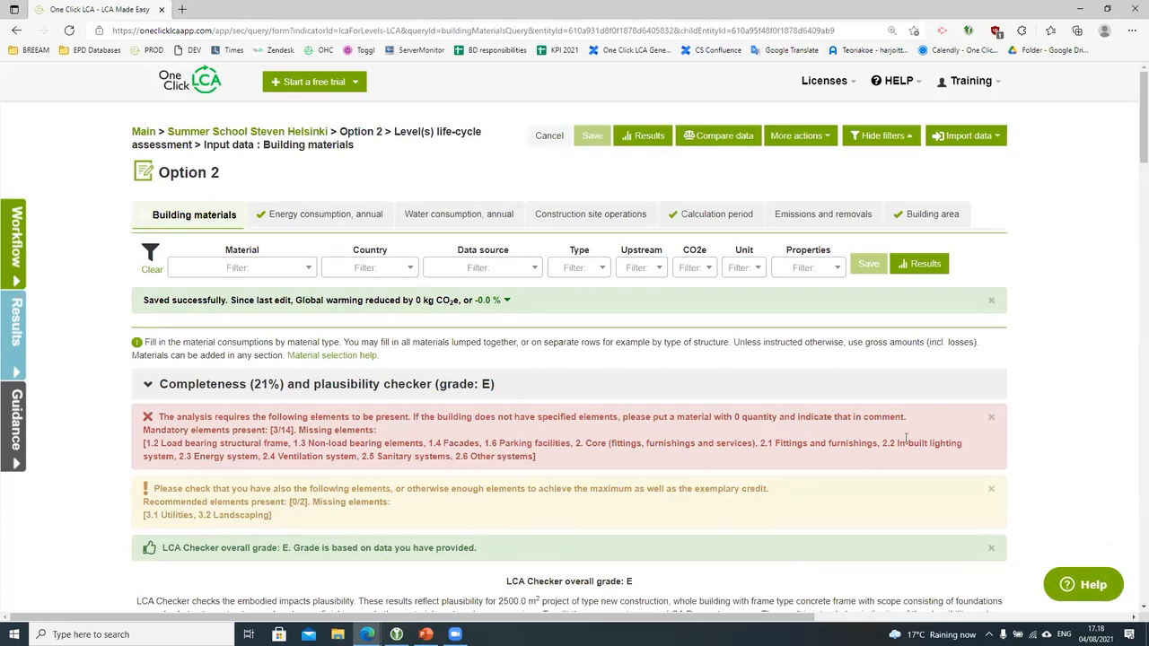
{"action": "left_click", "coordinate": [990, 417]}
{"action": "left_click", "coordinate": [992, 422]}
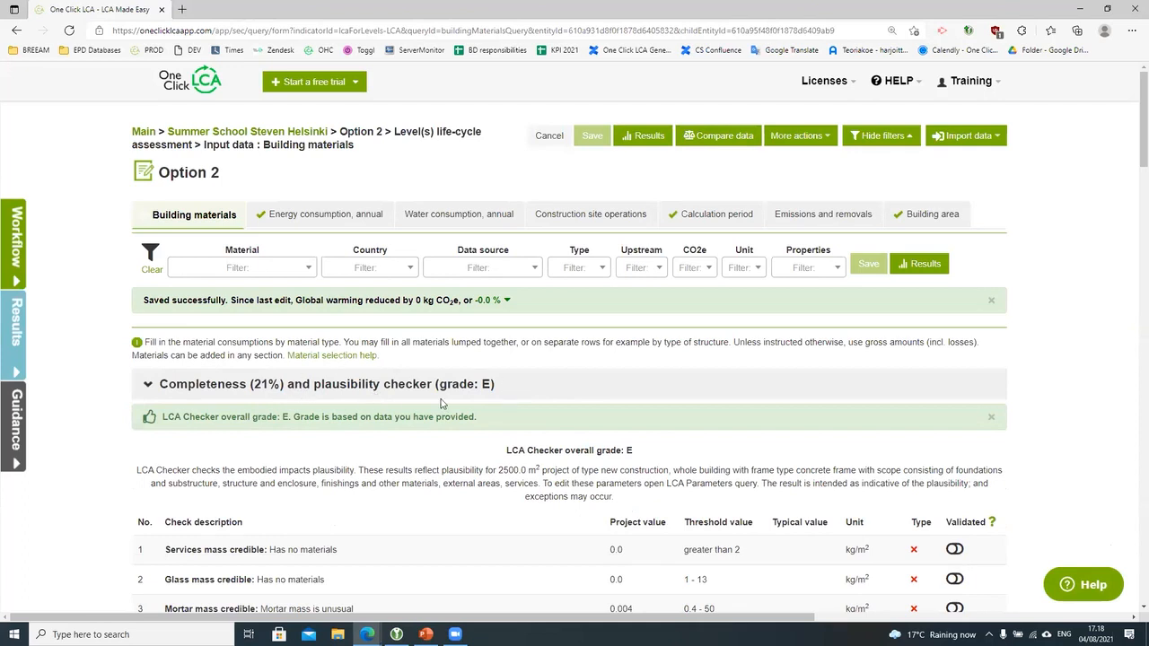
Step: Review the checks table, rated 21% complete with overall grade E, then collapse the checker
{"action": "scroll", "coordinate": [469, 561], "scroll_direction": "down", "scroll_amount": 4}
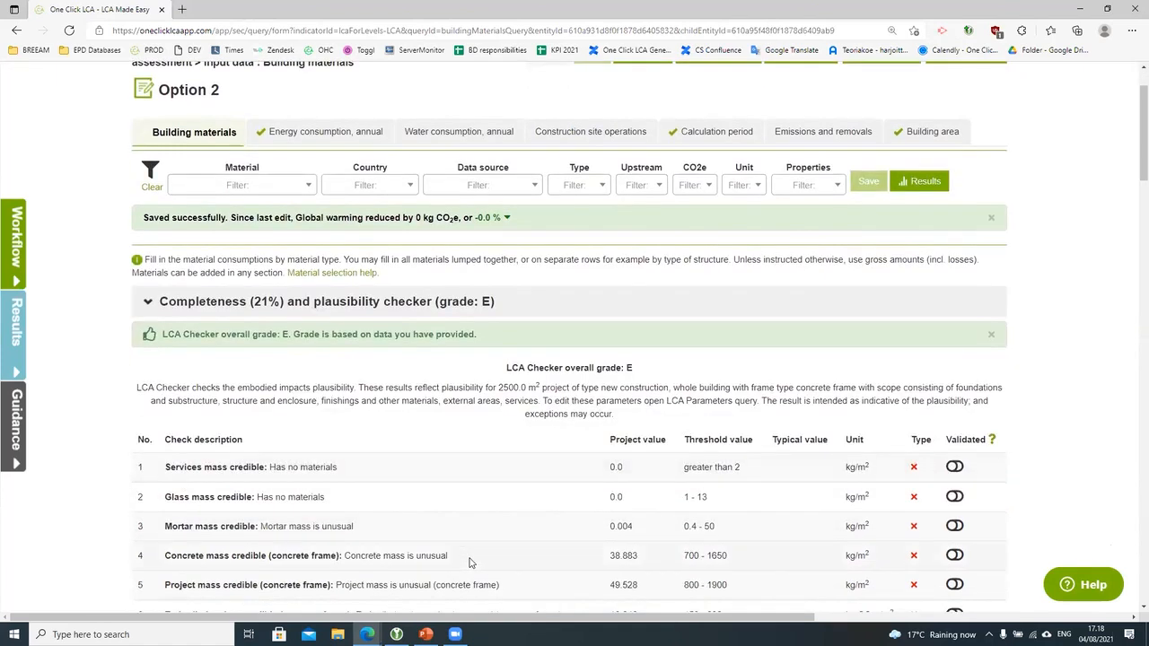
{"action": "scroll", "coordinate": [469, 561], "scroll_direction": "up", "scroll_amount": 5}
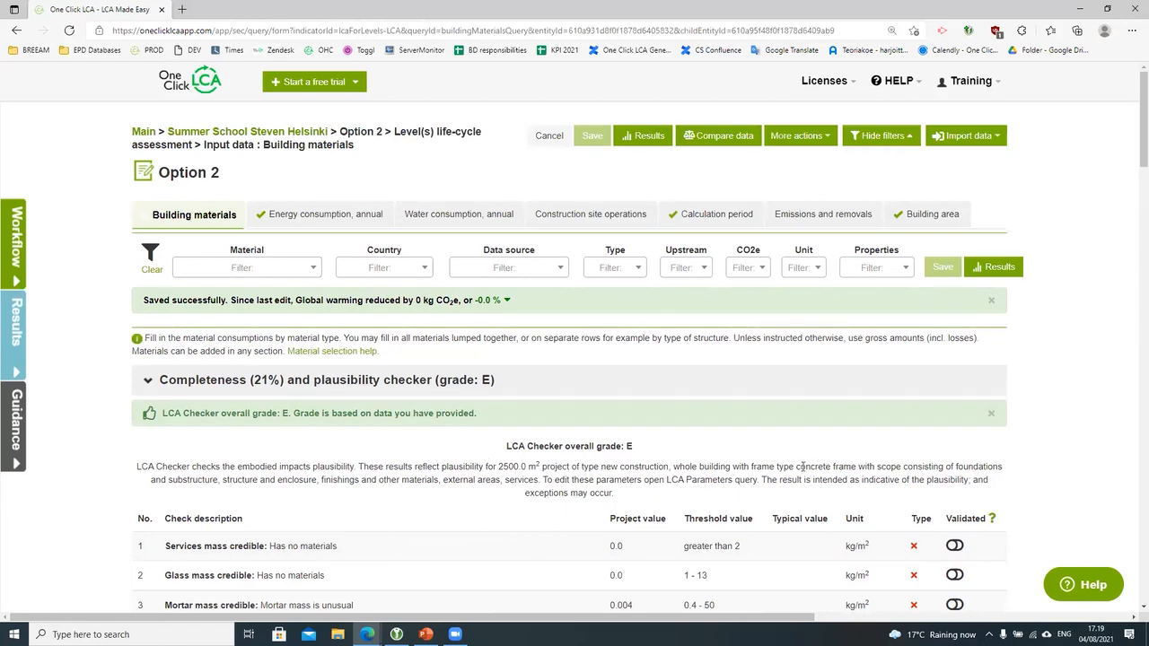
{"action": "scroll", "coordinate": [760, 510], "scroll_direction": "down", "scroll_amount": 3}
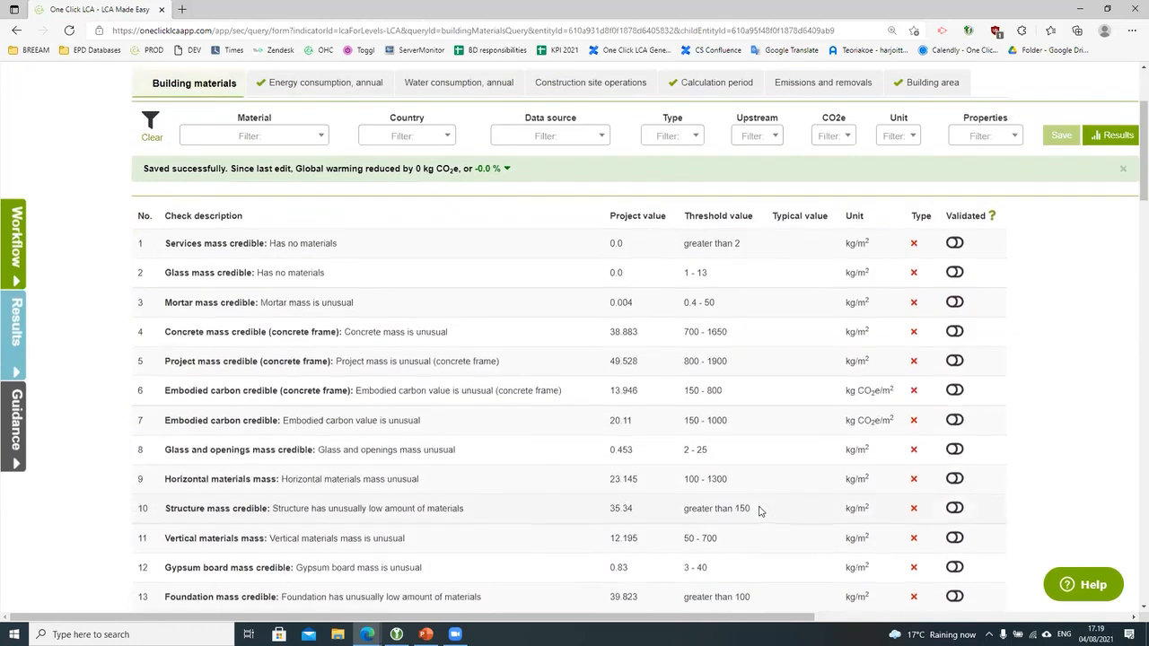
{"action": "scroll", "coordinate": [759, 511], "scroll_direction": "down", "scroll_amount": 2}
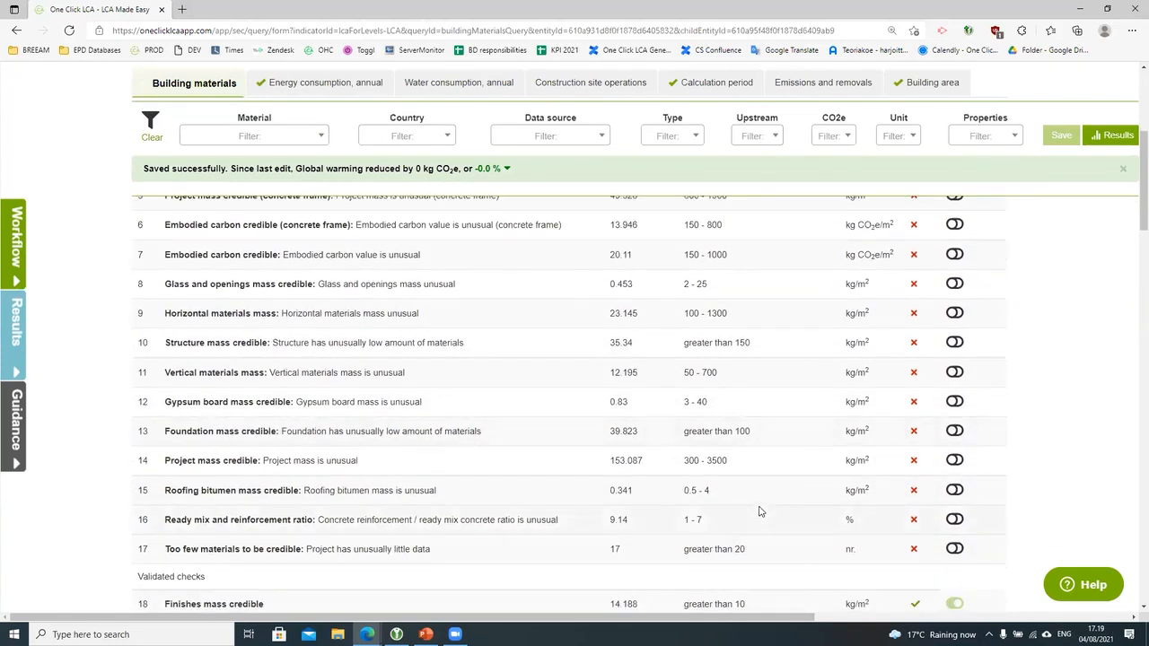
{"action": "scroll", "coordinate": [759, 510], "scroll_direction": "down", "scroll_amount": 2}
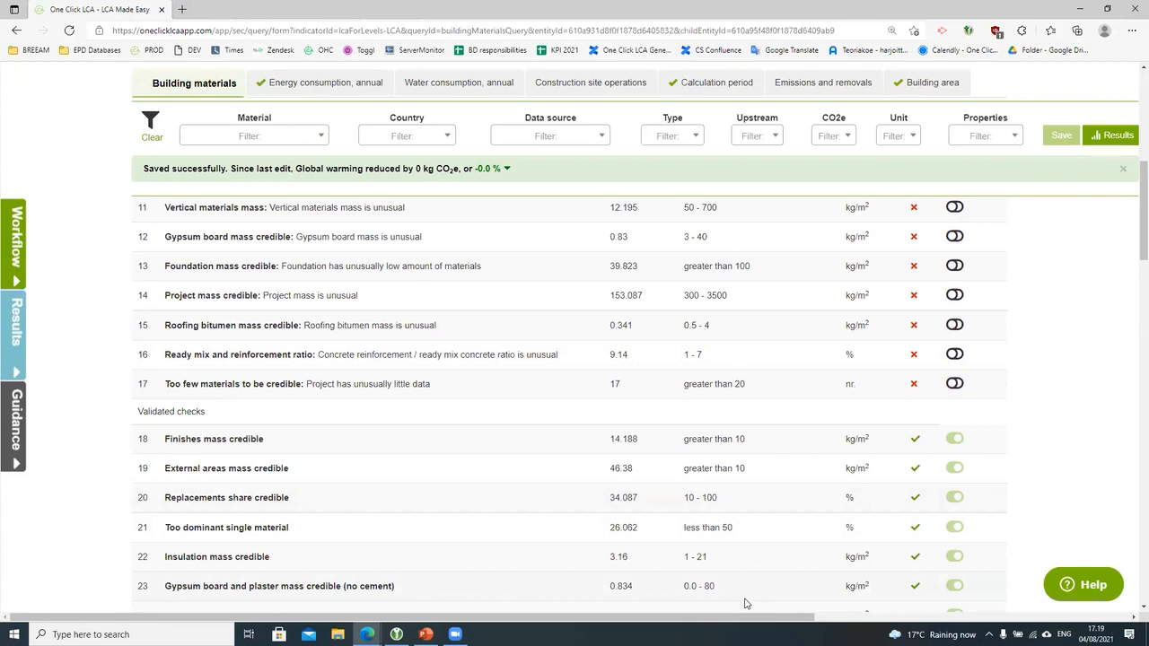
{"action": "scroll", "coordinate": [709, 592], "scroll_direction": "up", "scroll_amount": 3}
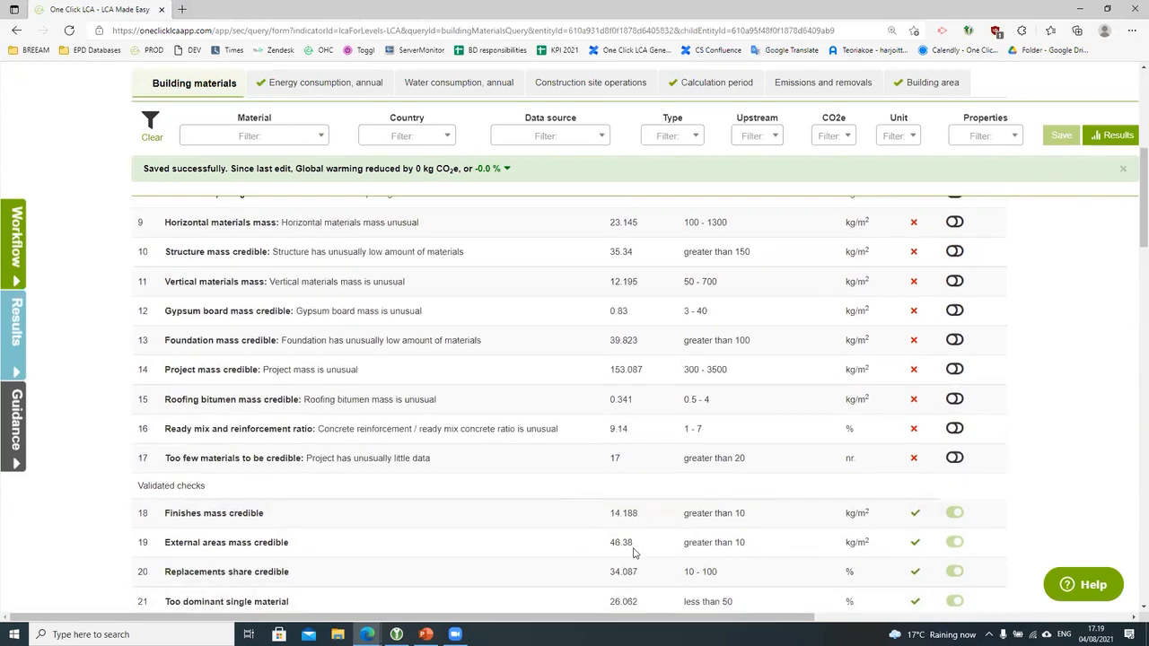
{"action": "scroll", "coordinate": [633, 552], "scroll_direction": "up", "scroll_amount": 3}
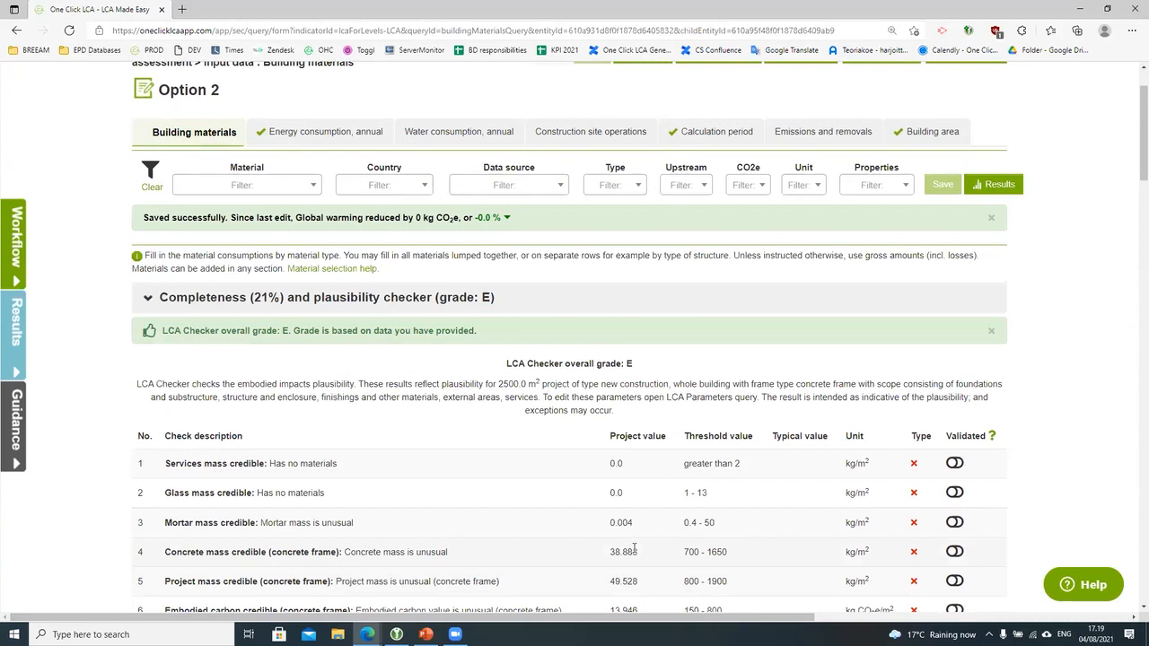
{"action": "left_click", "coordinate": [241, 305]}
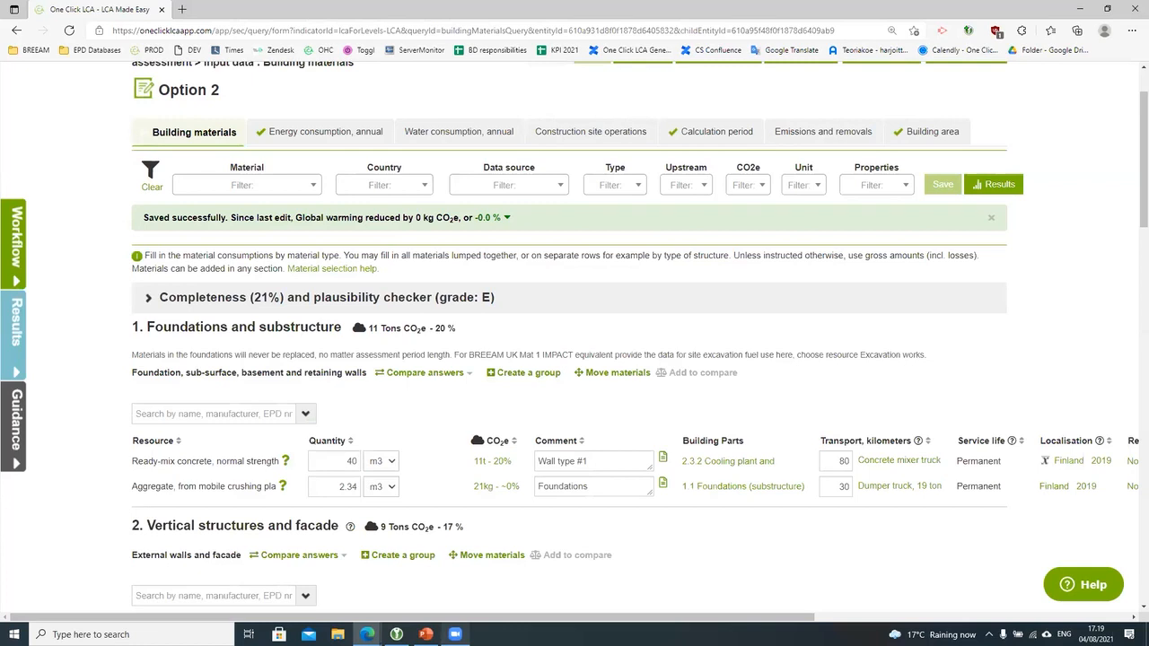
Step: Set the Material filter to Glass > Safety glass panes, listing 112 glass resources
{"action": "mouse_move", "coordinate": [455, 635]}
{"action": "scroll", "coordinate": [797, 601], "scroll_direction": "up", "scroll_amount": 1}
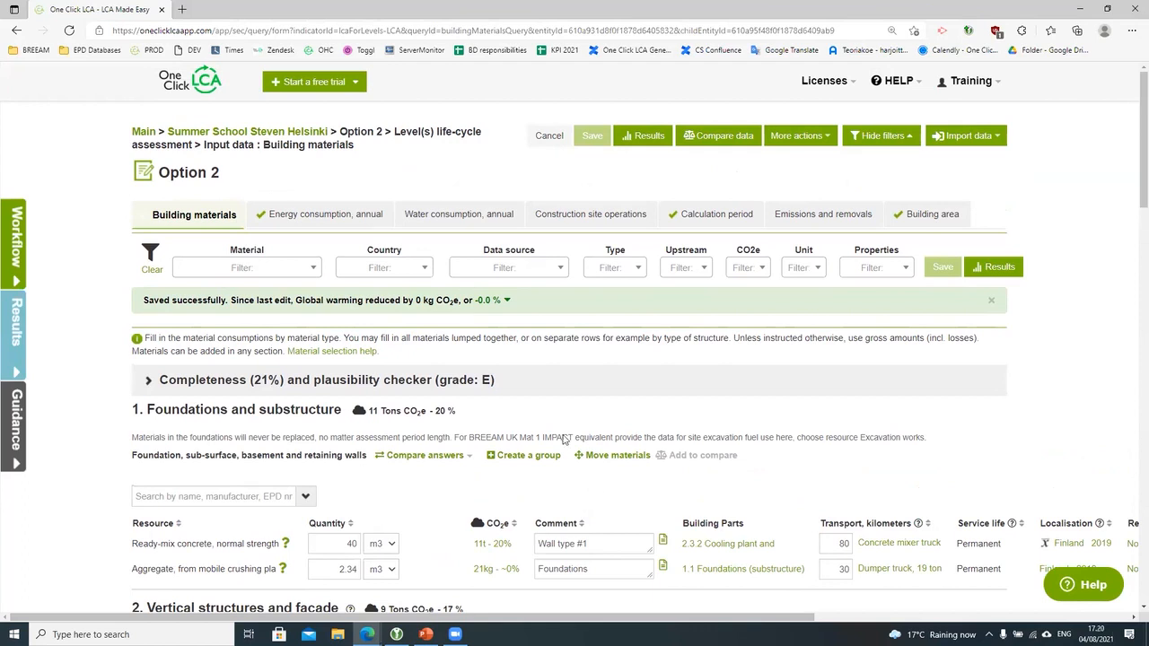
{"action": "left_click", "coordinate": [273, 267]}
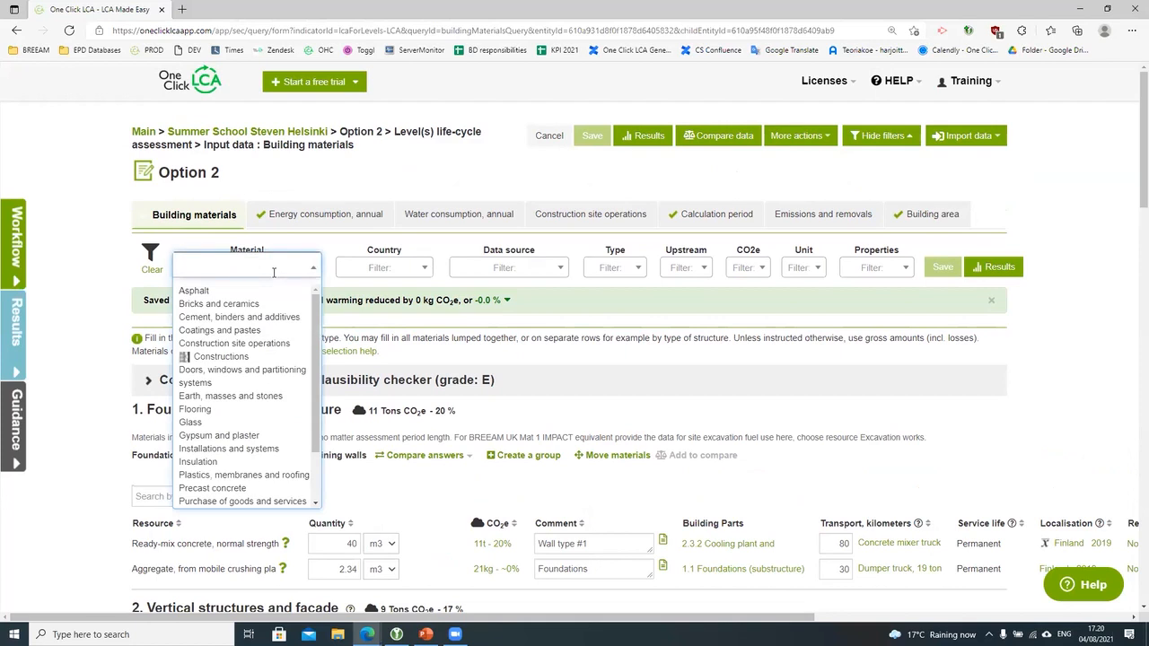
{"action": "mouse_move", "coordinate": [277, 294]}
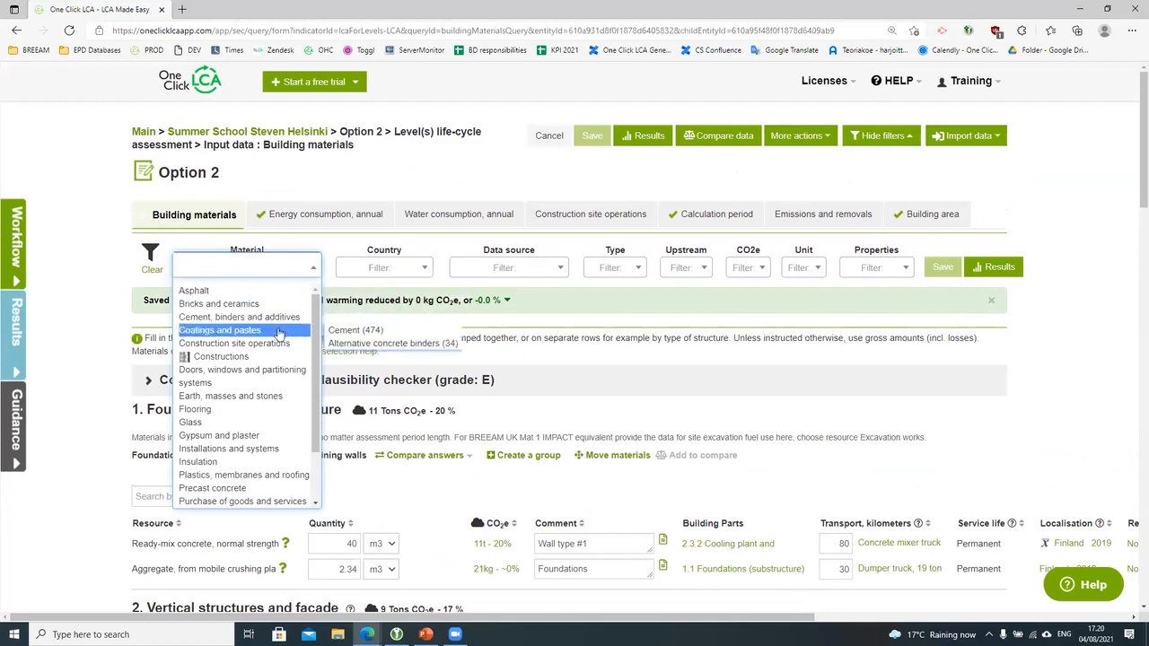
{"action": "mouse_move", "coordinate": [269, 383]}
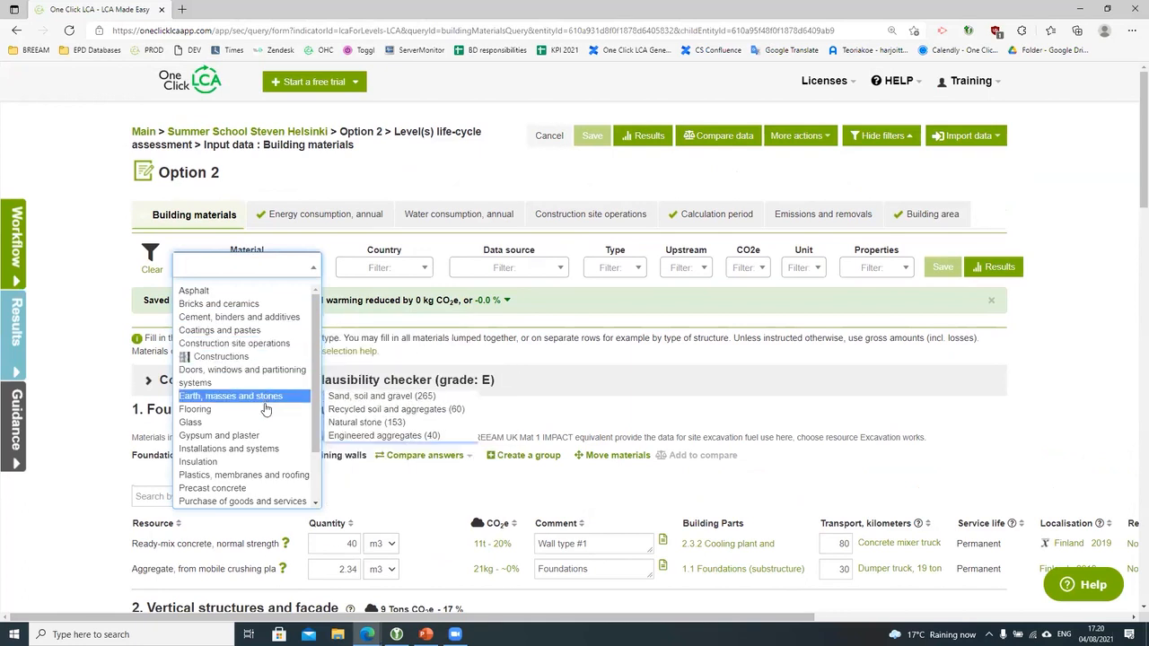
{"action": "mouse_move", "coordinate": [265, 427]}
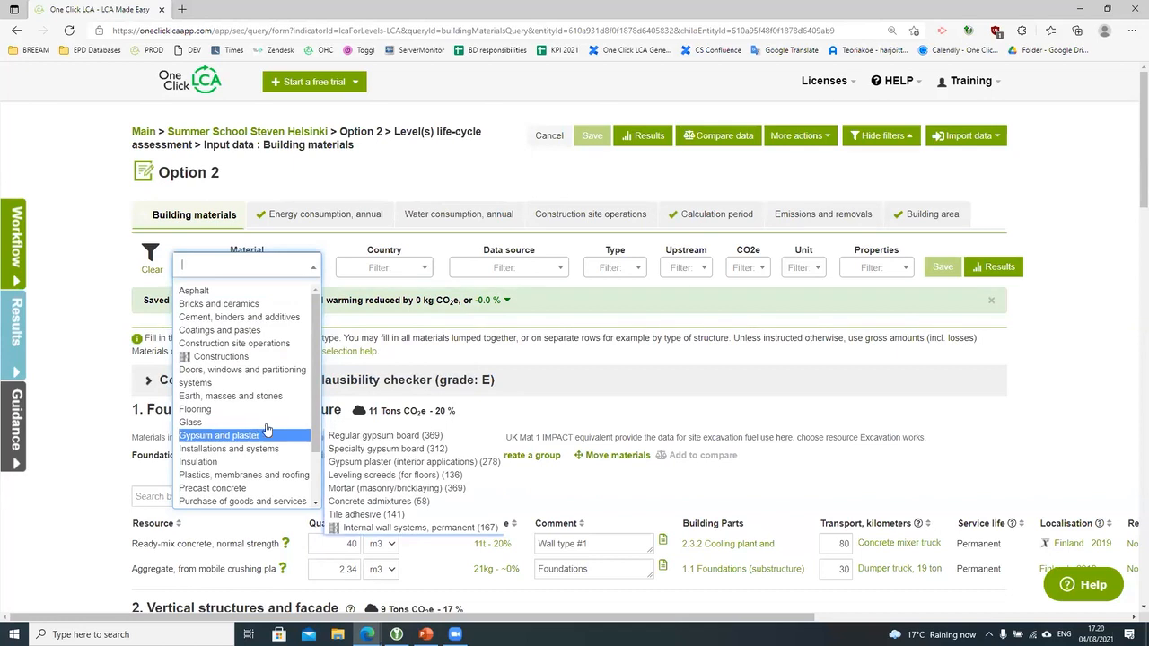
{"action": "left_click", "coordinate": [368, 436]}
Step: Scroll through the 112 matching safety glass pane materials
{"action": "left_click", "coordinate": [306, 496]}
{"action": "scroll", "coordinate": [415, 473], "scroll_direction": "down", "scroll_amount": 1}
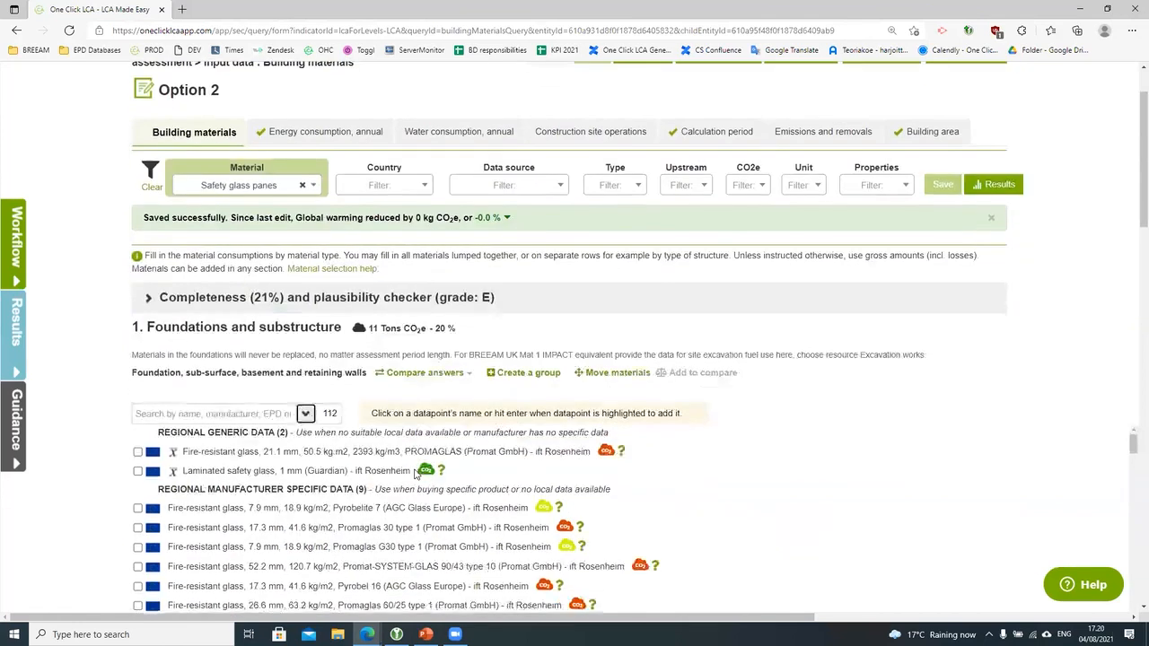
{"action": "scroll", "coordinate": [415, 473], "scroll_direction": "down", "scroll_amount": 3}
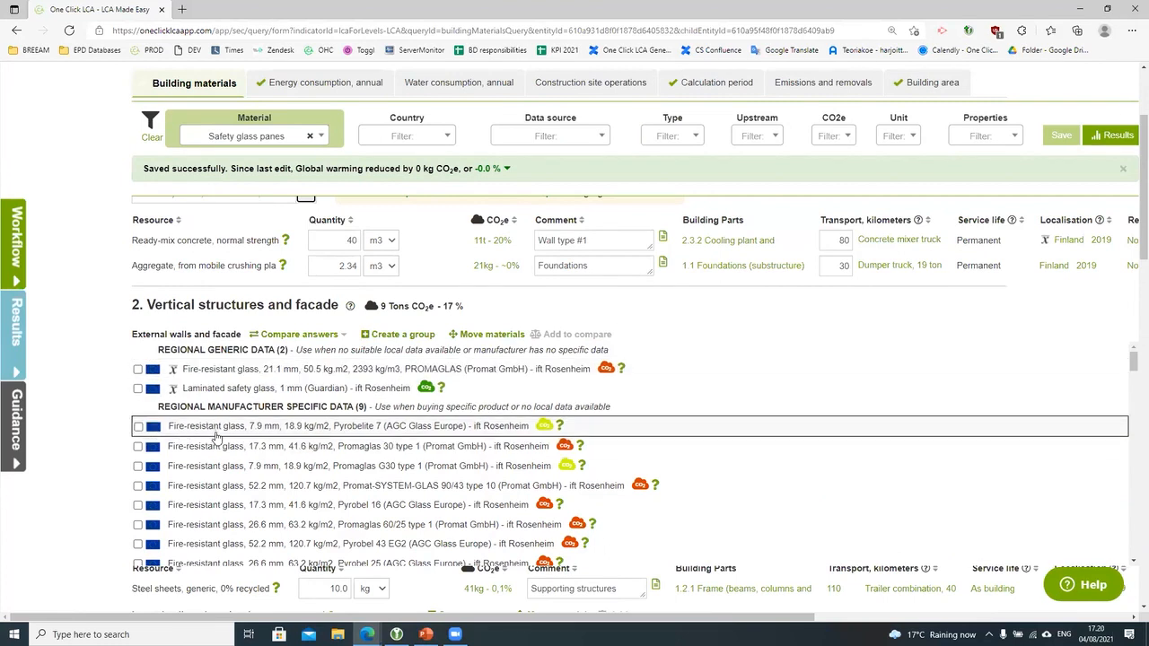
{"action": "scroll", "coordinate": [215, 453], "scroll_direction": "down", "scroll_amount": 2}
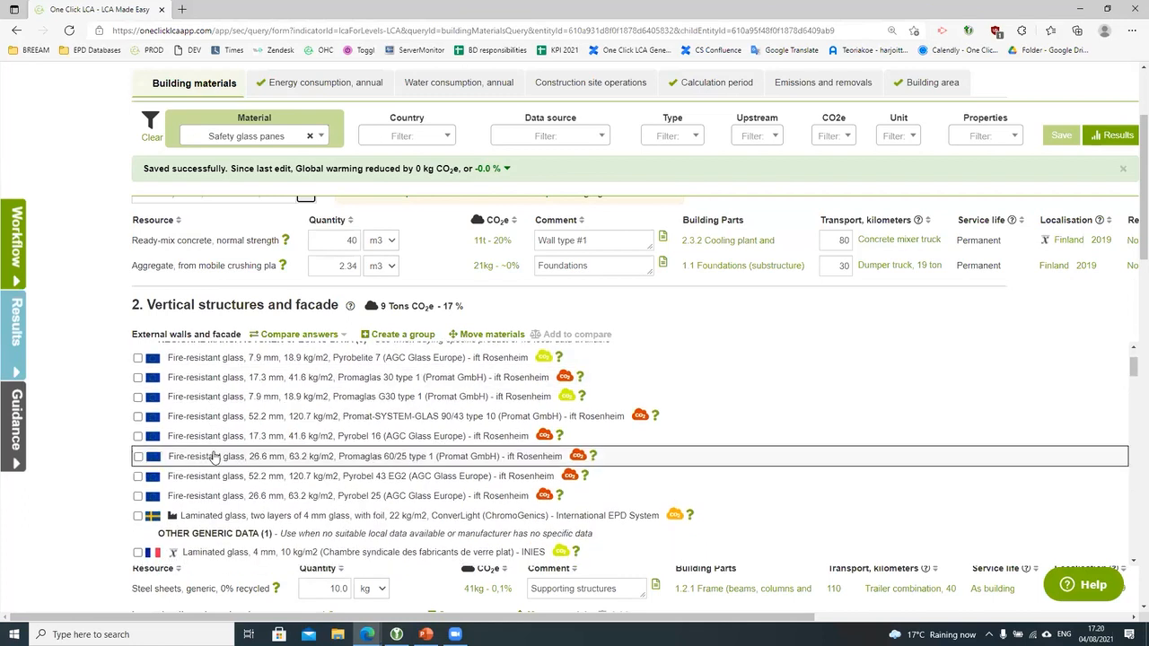
{"action": "scroll", "coordinate": [214, 457], "scroll_direction": "down", "scroll_amount": 1}
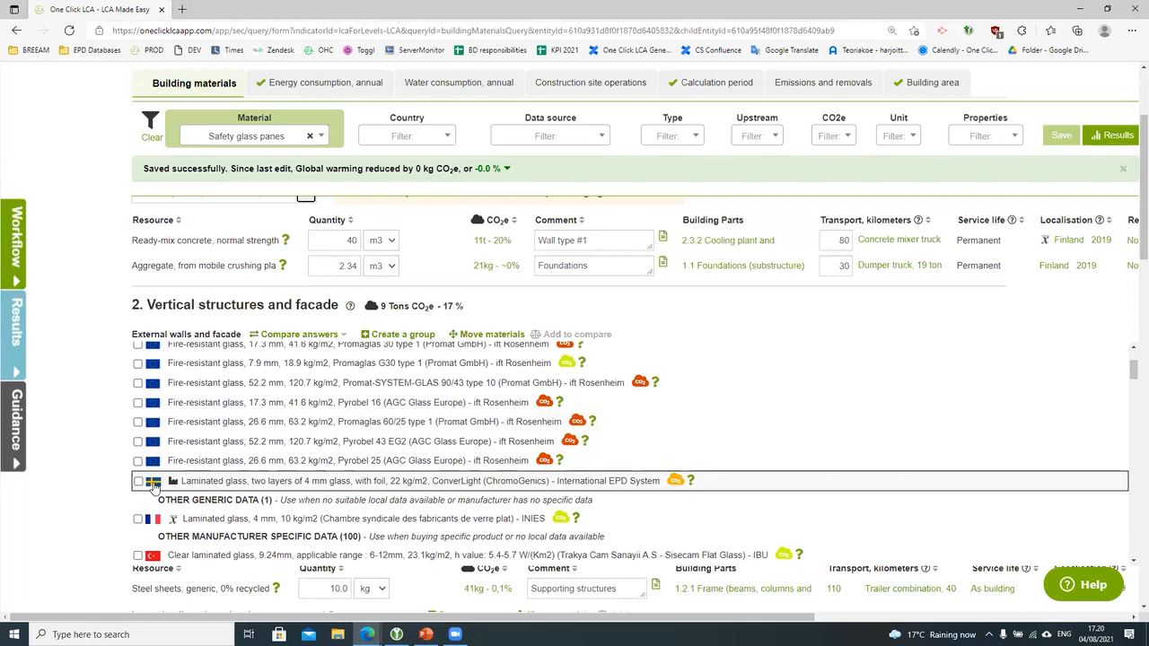
{"action": "scroll", "coordinate": [146, 508], "scroll_direction": "down", "scroll_amount": 1}
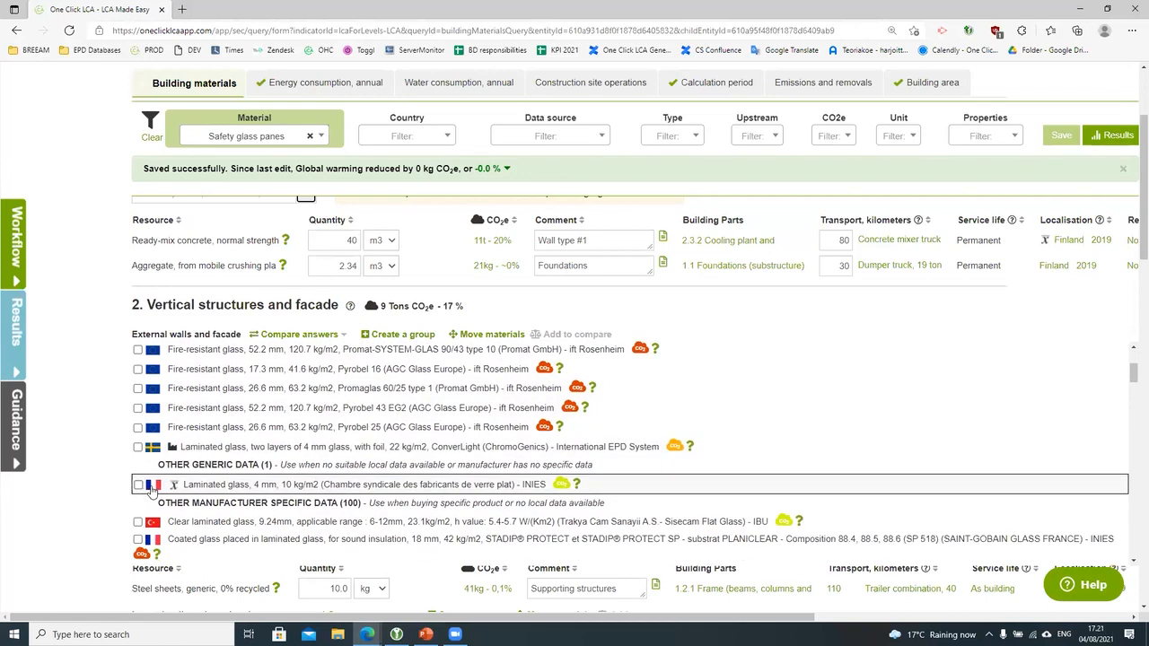
{"action": "scroll", "coordinate": [151, 489], "scroll_direction": "down", "scroll_amount": 4}
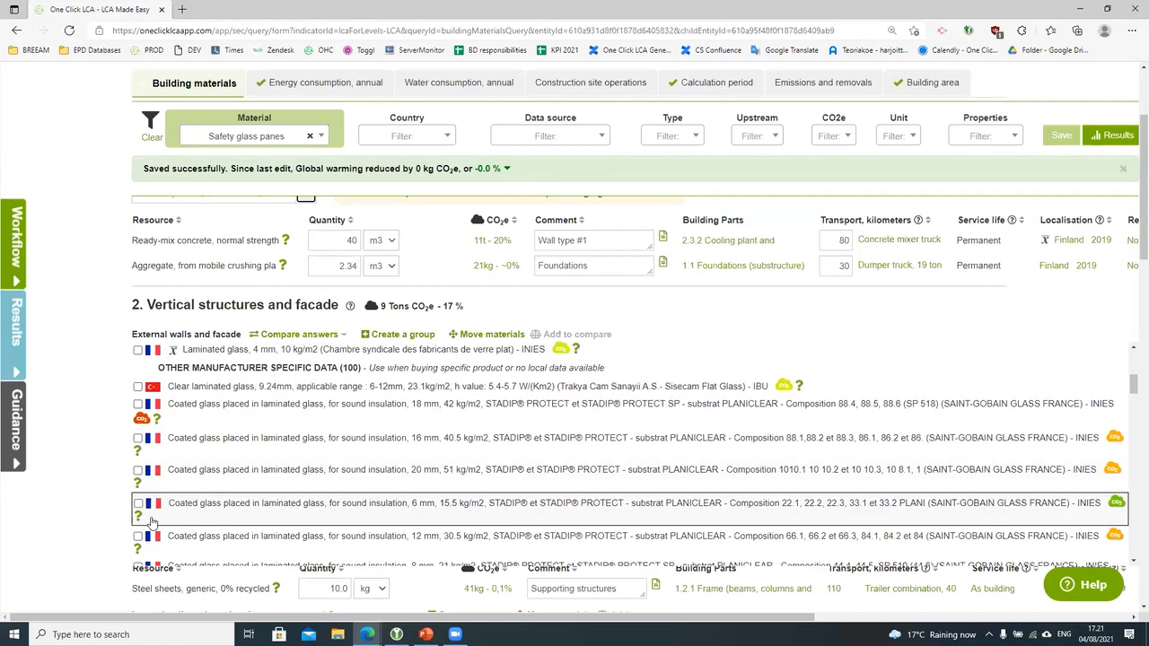
{"action": "scroll", "coordinate": [151, 520], "scroll_direction": "up", "scroll_amount": 10}
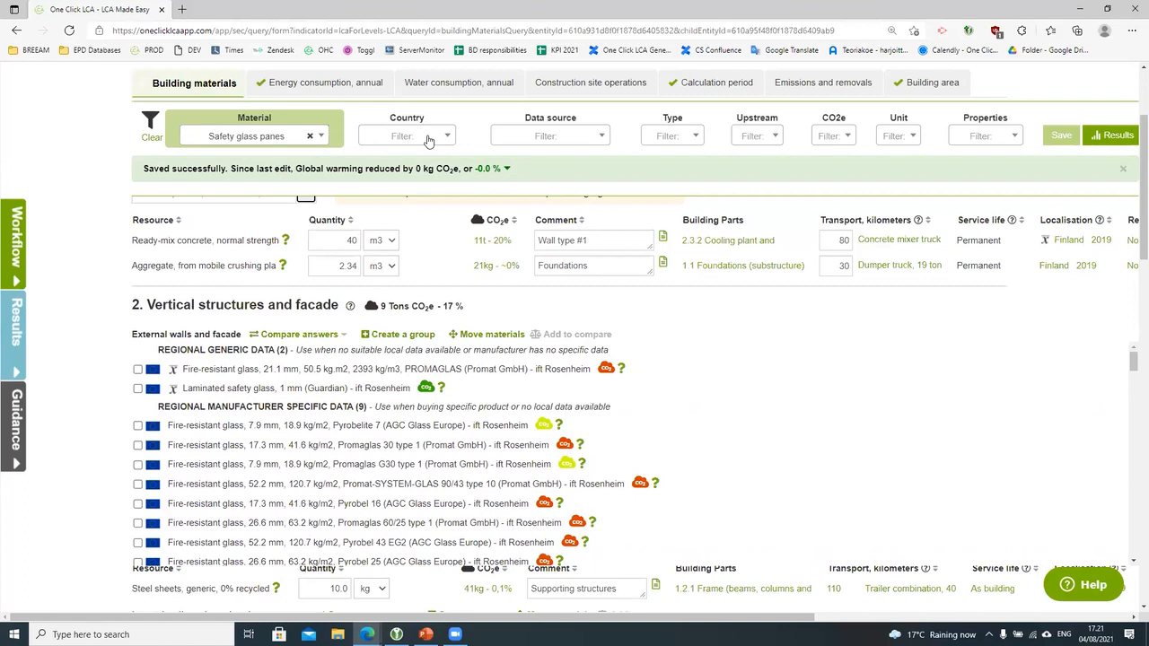
Step: Remove the Safety glass panes filter and restrict materials to Finland
{"action": "left_click", "coordinate": [310, 135]}
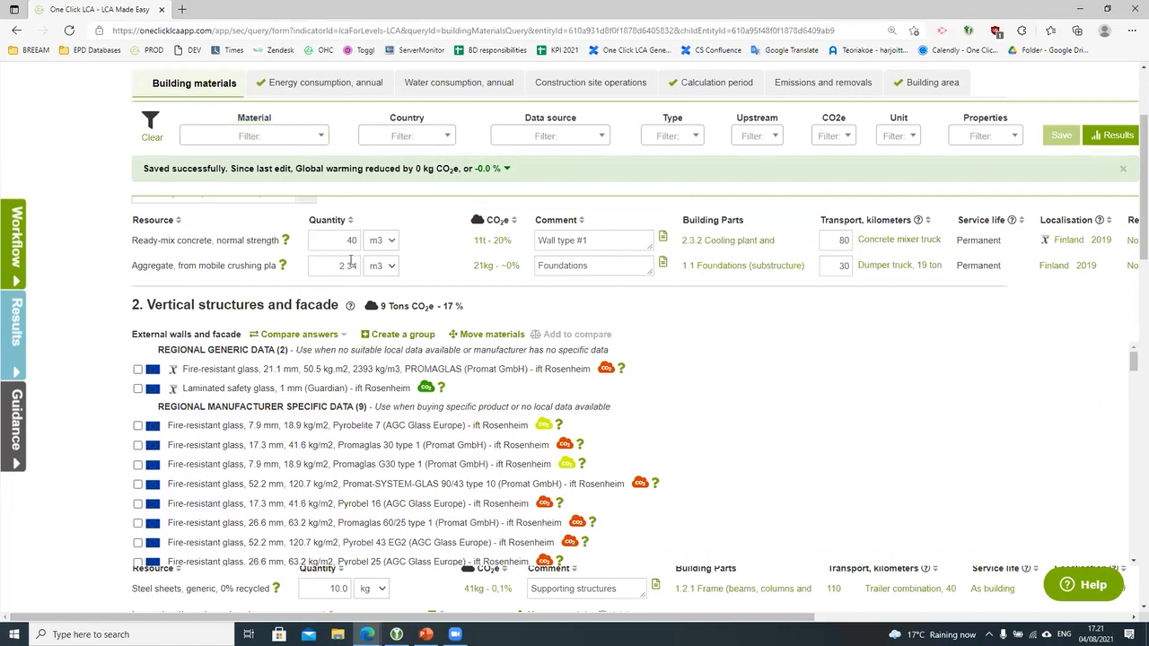
{"action": "left_click", "coordinate": [394, 268]}
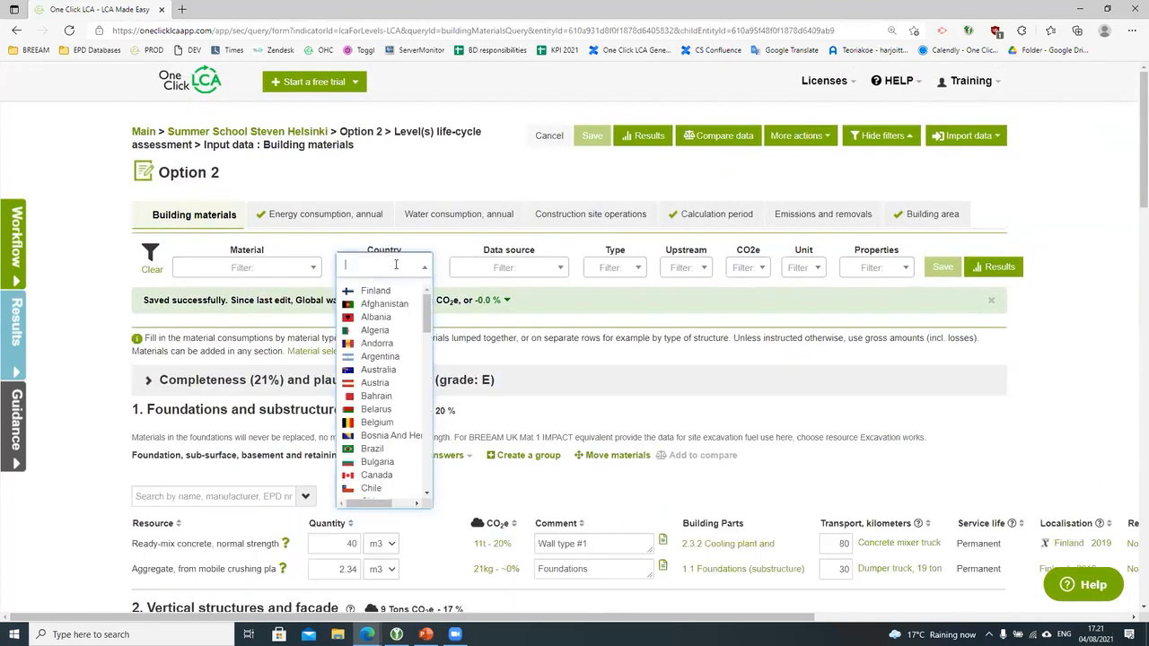
{"action": "left_click", "coordinate": [391, 292]}
{"action": "left_click", "coordinate": [312, 269]}
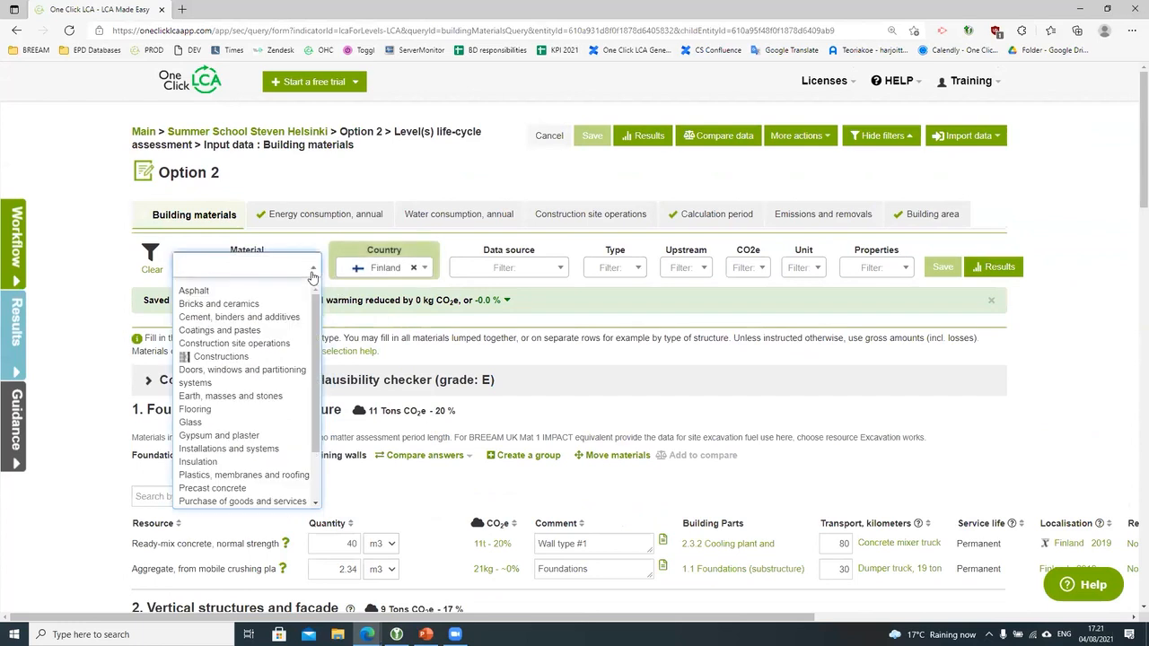
Step: Filter materials to Paints, coatings and lacquers and list the matching results
{"action": "mouse_move", "coordinate": [251, 330]}
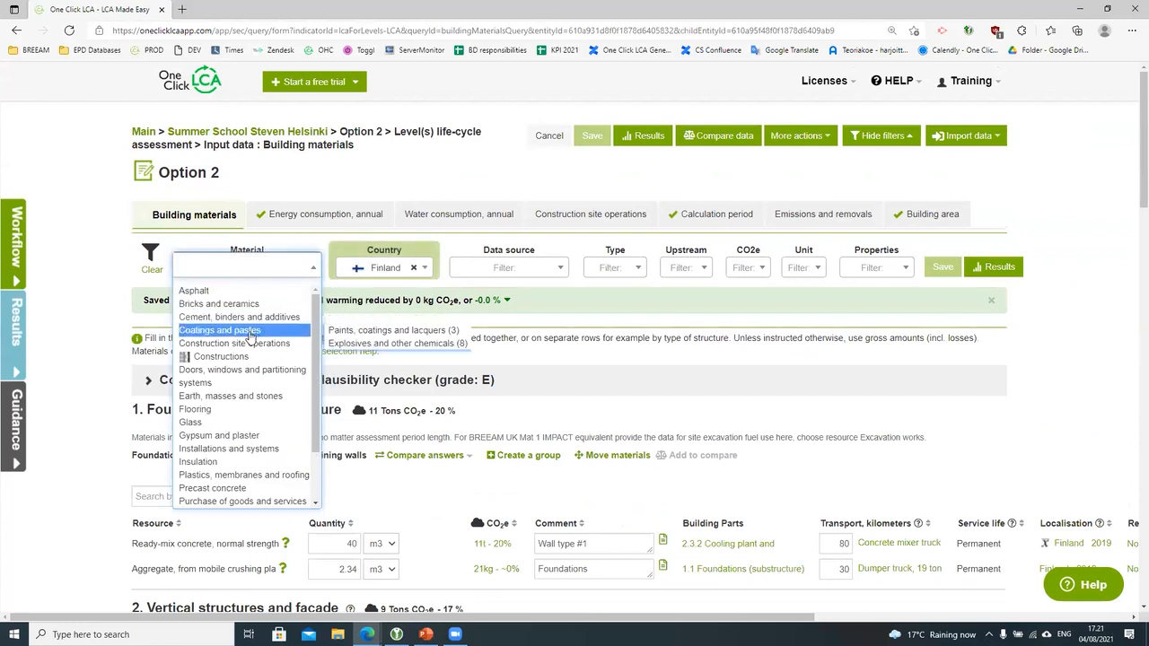
{"action": "left_click", "coordinate": [341, 330]}
{"action": "left_click", "coordinate": [306, 497]}
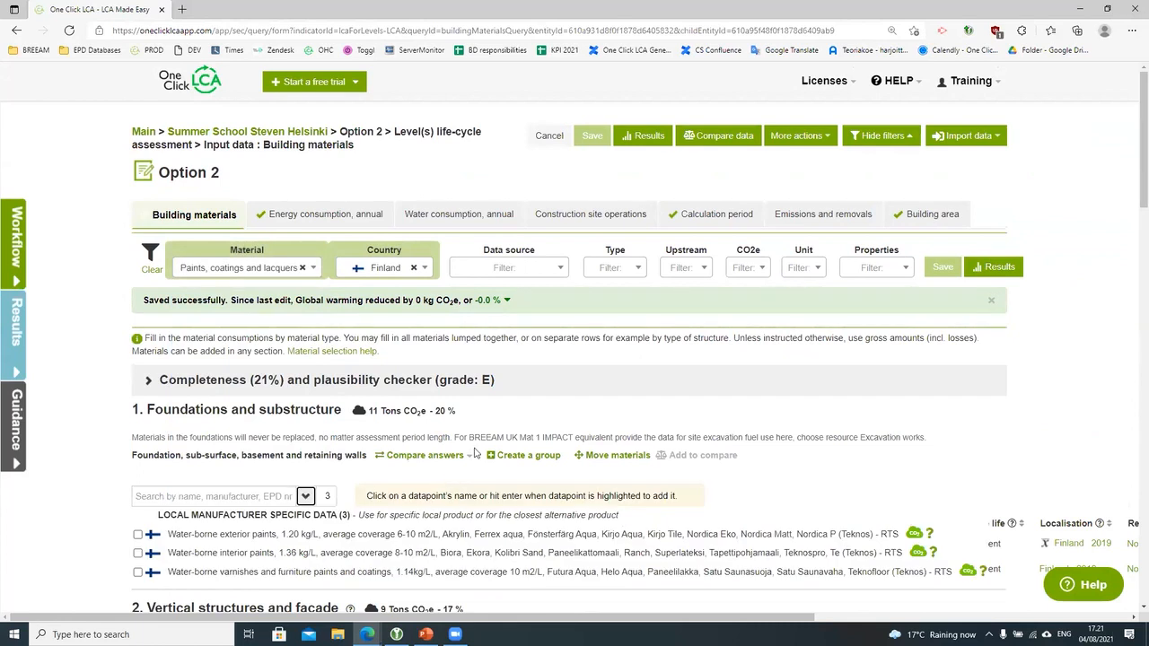
Step: Clear the Finland country filter and review the unrestricted material list
{"action": "left_click", "coordinate": [414, 269]}
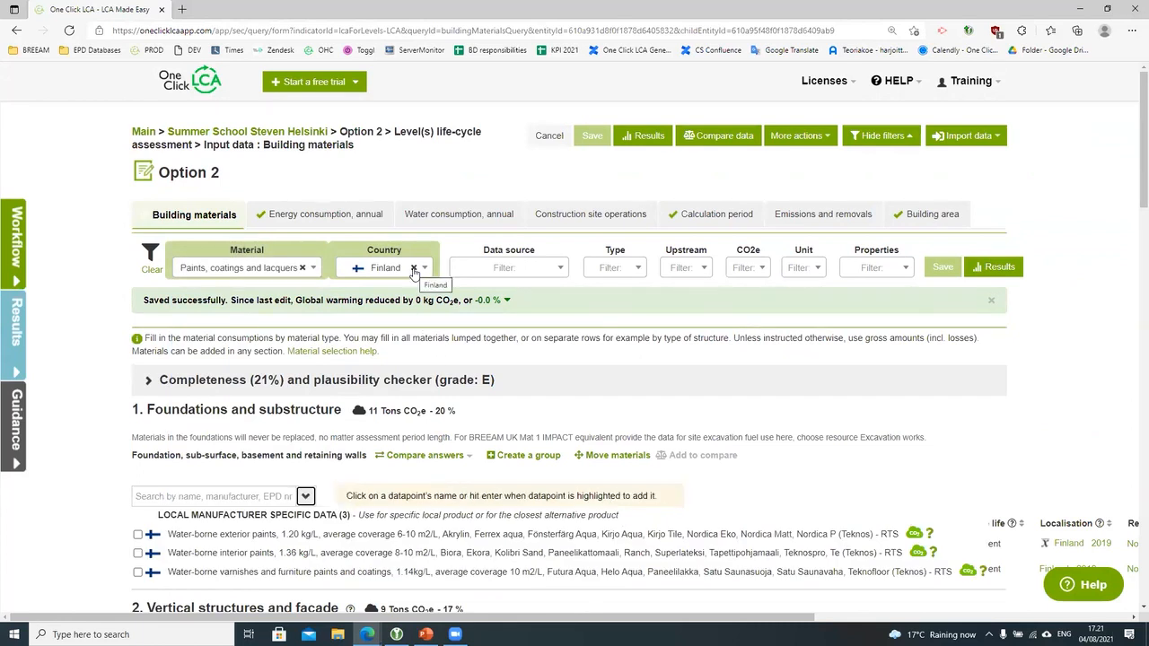
{"action": "left_click", "coordinate": [414, 269]}
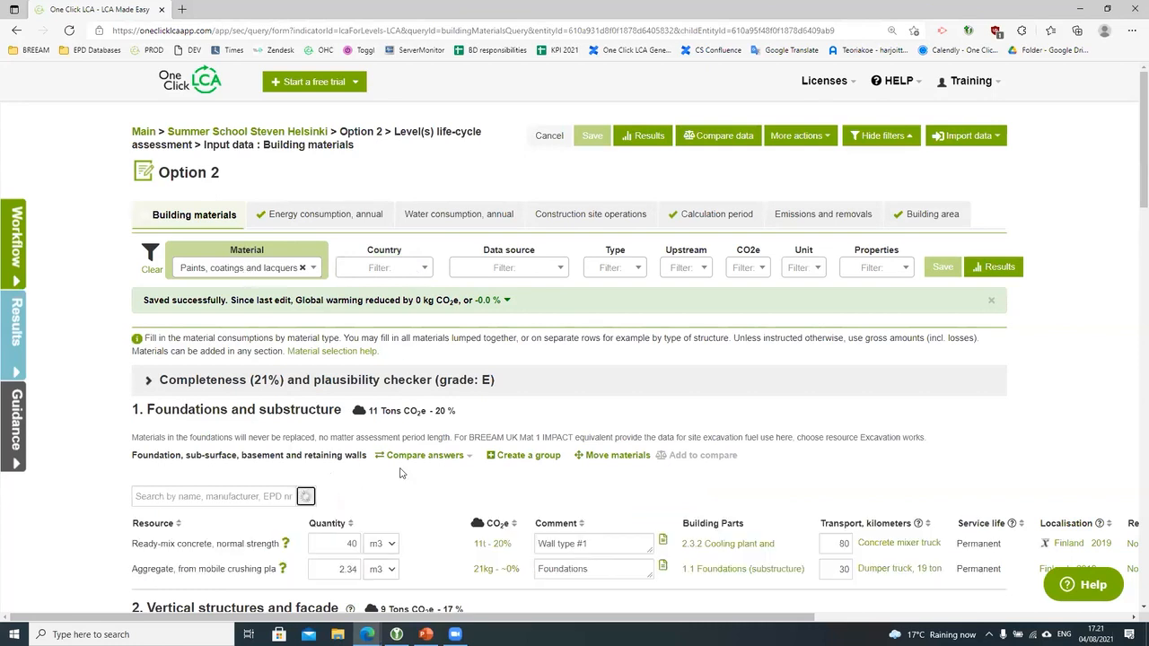
{"action": "scroll", "coordinate": [433, 460], "scroll_direction": "down", "scroll_amount": 3}
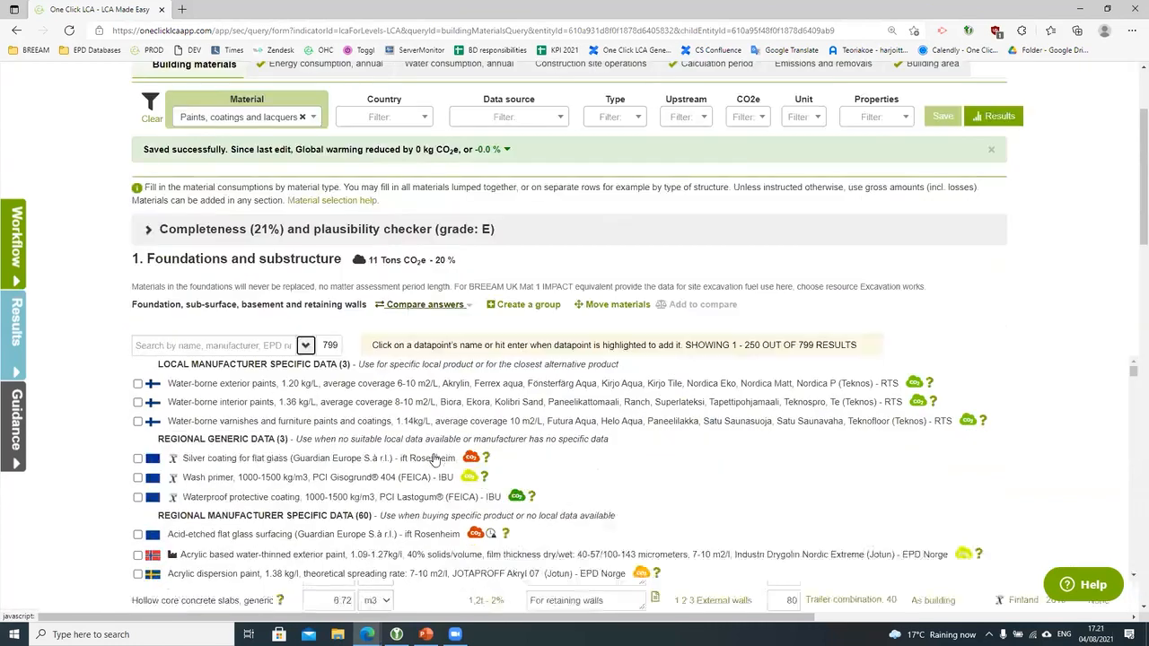
{"action": "scroll", "coordinate": [435, 458], "scroll_direction": "down", "scroll_amount": 5}
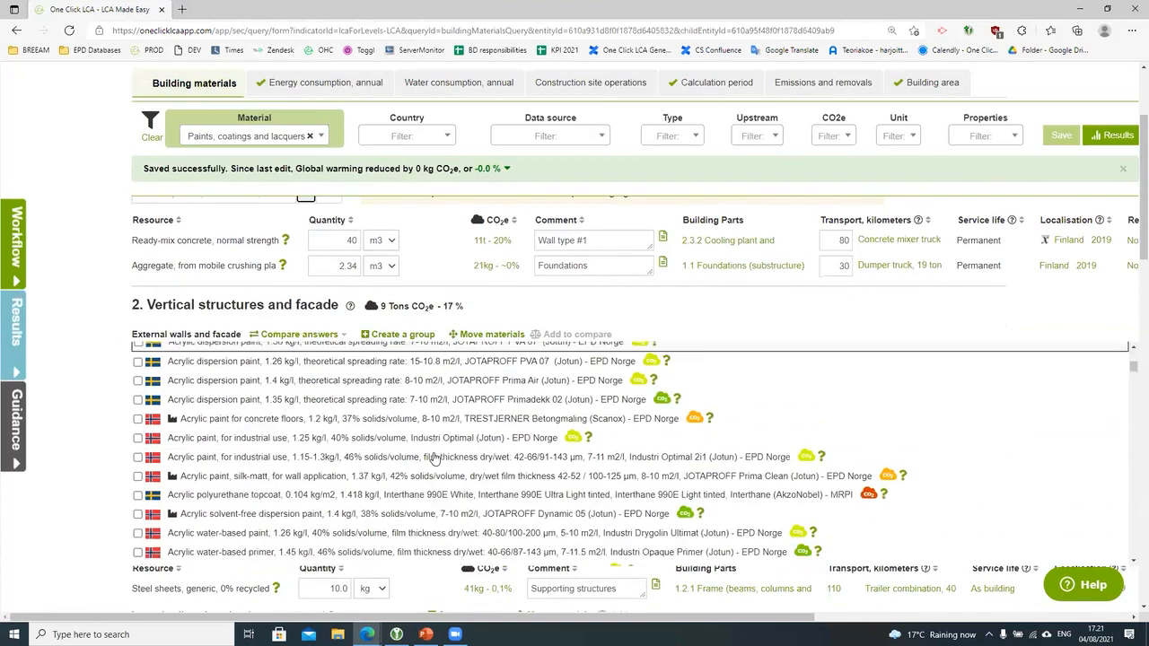
{"action": "scroll", "coordinate": [434, 457], "scroll_direction": "up", "scroll_amount": 2}
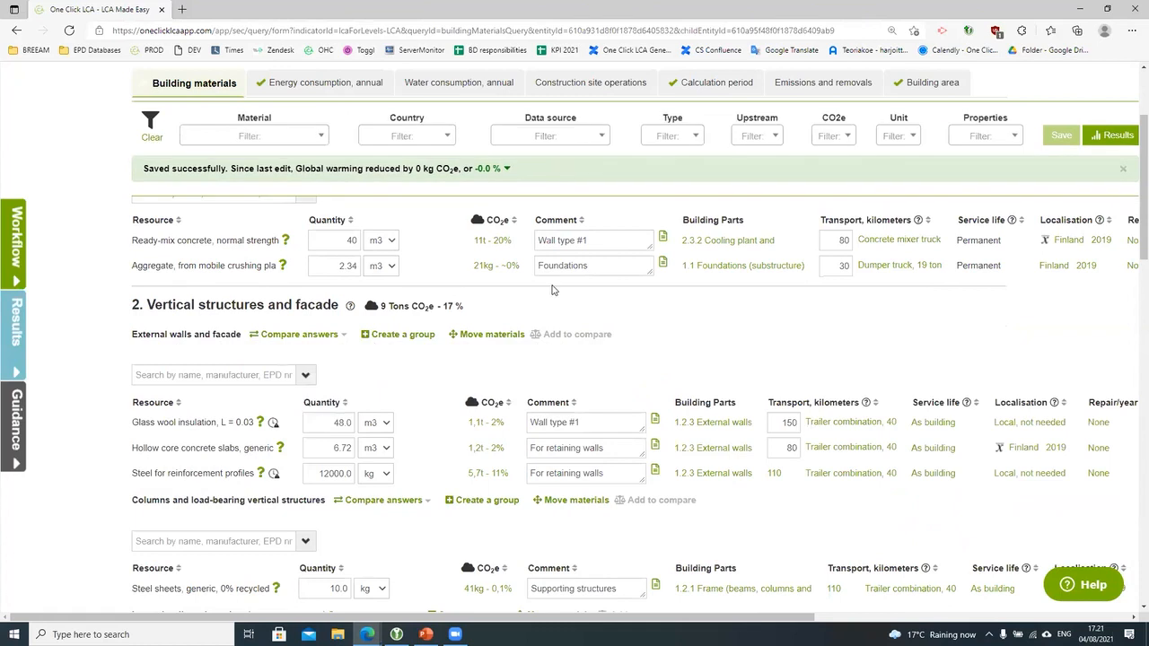
{"action": "left_click", "coordinate": [588, 134]}
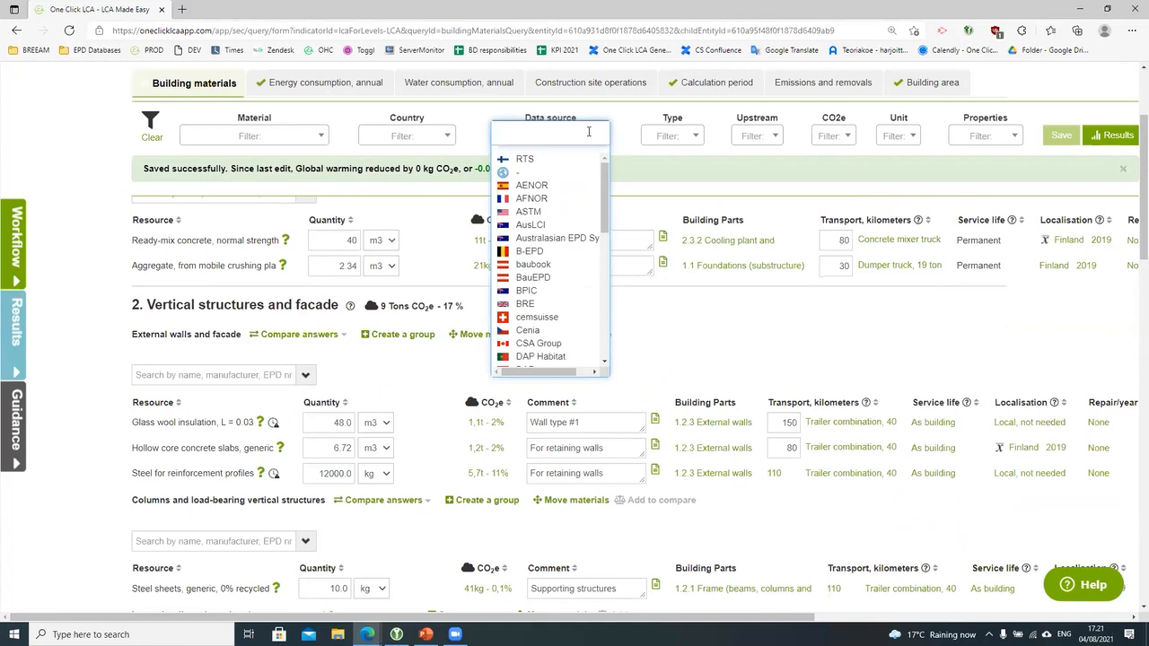
Step: Filter materials to the RTS data source, scroll through its results, then remove the RTS filter
{"action": "left_click", "coordinate": [530, 158]}
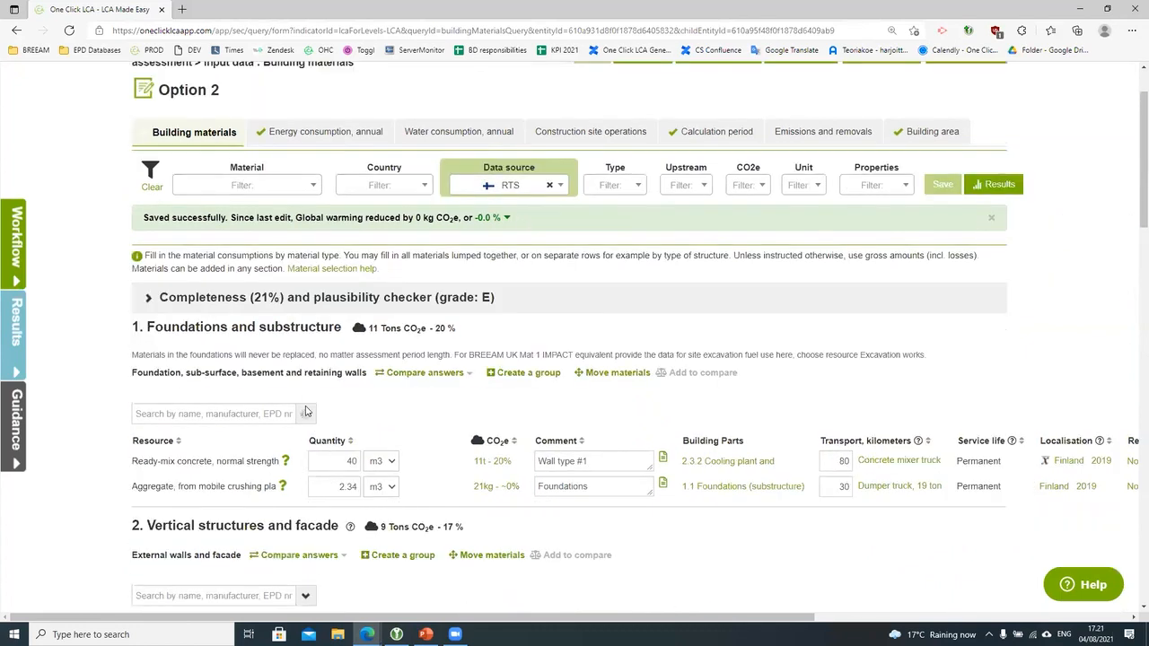
{"action": "left_click", "coordinate": [305, 413]}
{"action": "left_click", "coordinate": [308, 438]}
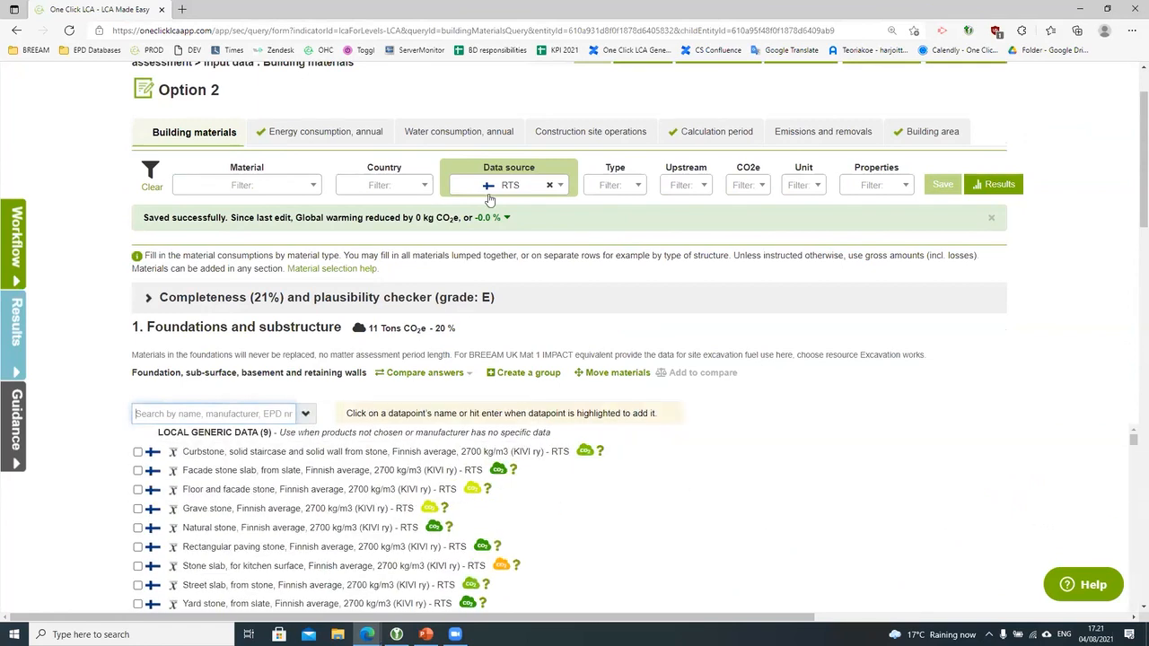
{"action": "scroll", "coordinate": [392, 458], "scroll_direction": "down", "scroll_amount": 10}
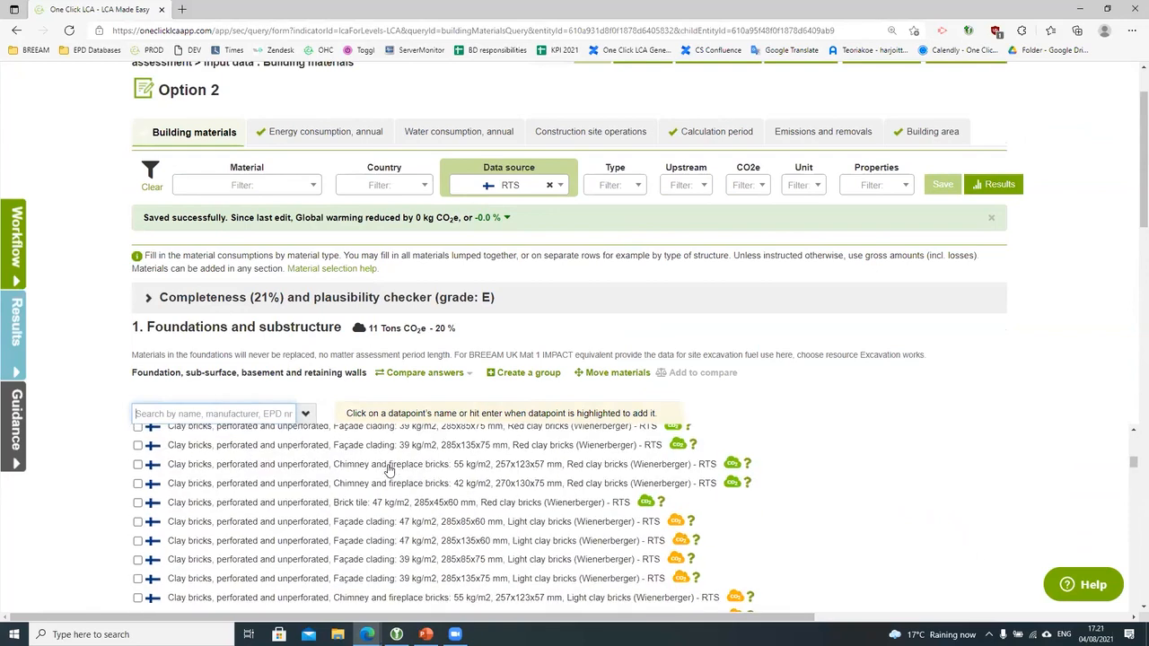
{"action": "scroll", "coordinate": [387, 472], "scroll_direction": "down", "scroll_amount": 10}
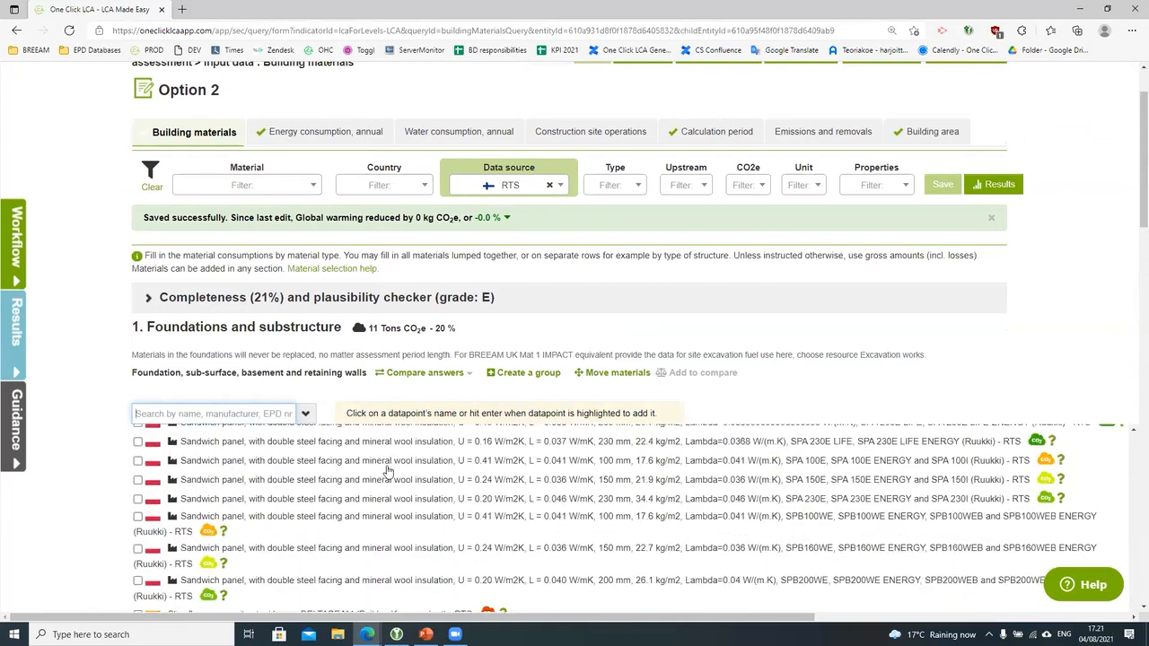
{"action": "scroll", "coordinate": [388, 472], "scroll_direction": "down", "scroll_amount": 5}
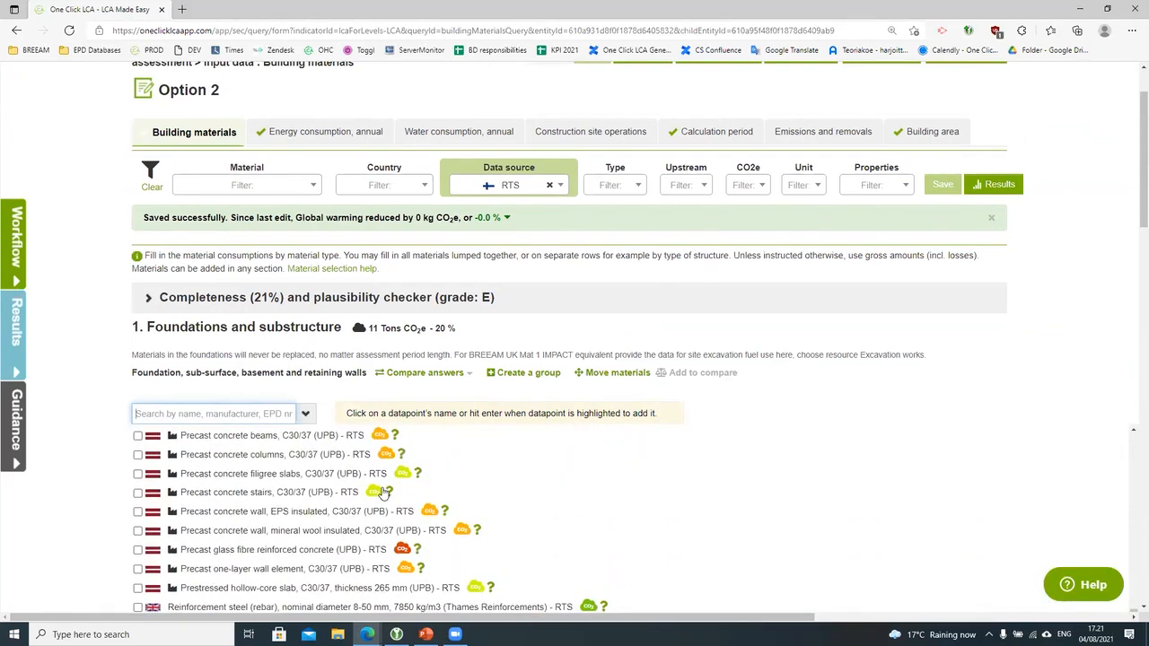
{"action": "scroll", "coordinate": [171, 500], "scroll_direction": "up", "scroll_amount": 5}
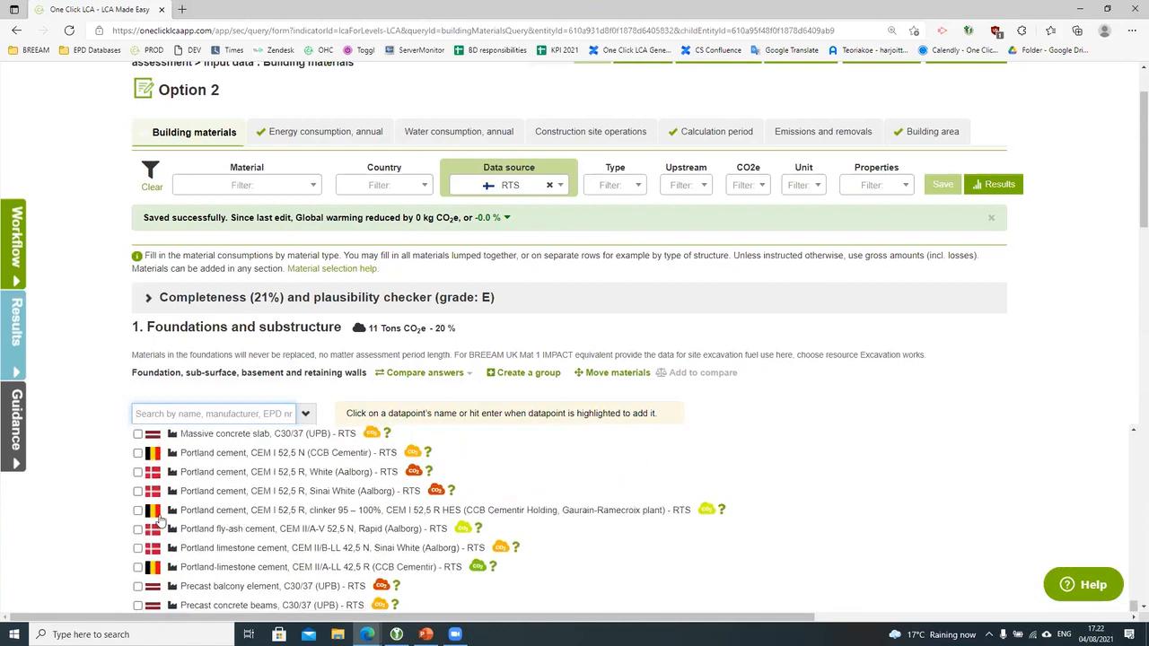
{"action": "scroll", "coordinate": [158, 519], "scroll_direction": "up", "scroll_amount": 4}
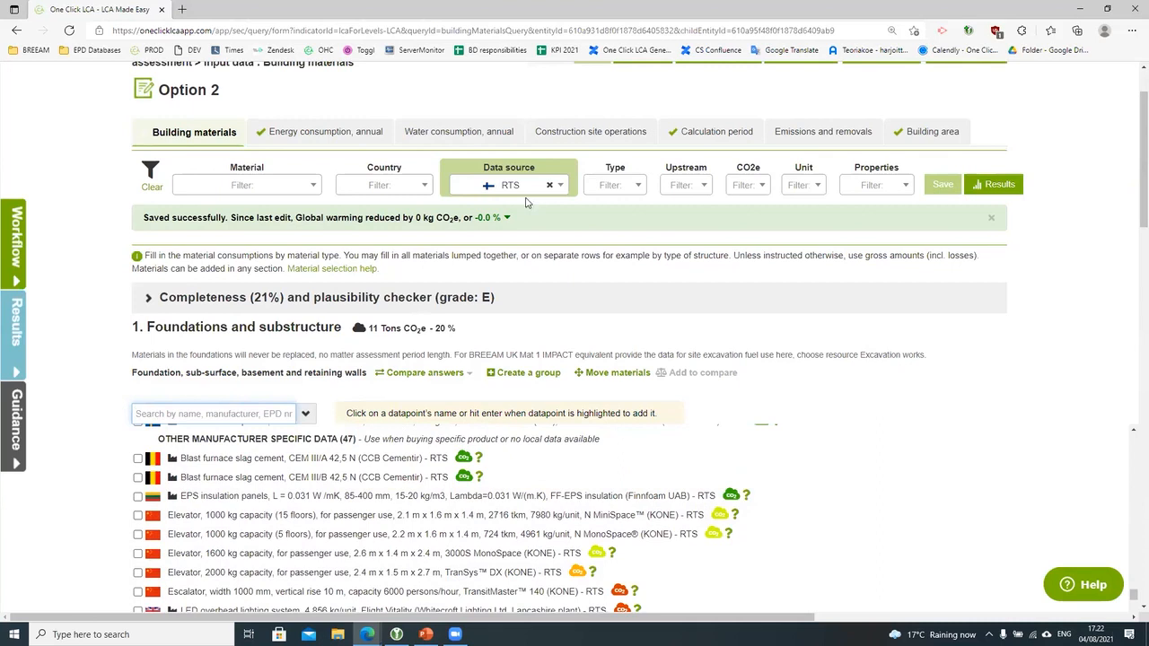
{"action": "left_click", "coordinate": [549, 186]}
{"action": "left_click", "coordinate": [621, 189]}
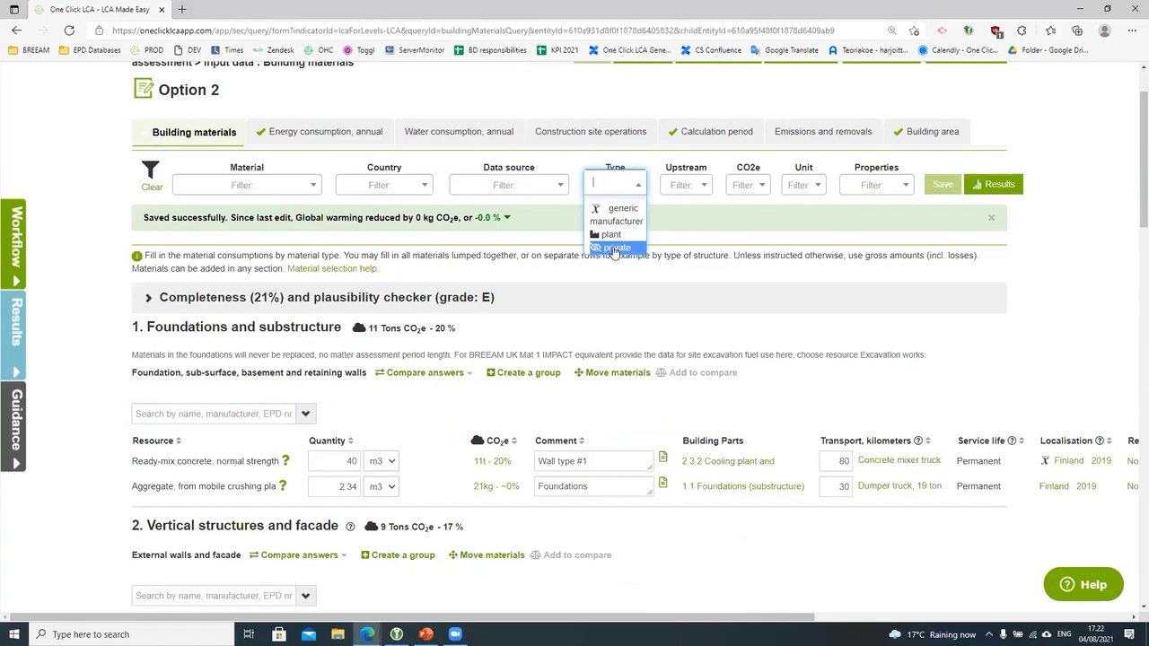
Step: Check the Upstream filter options and read the ready-mix concrete's datapoint background information
{"action": "left_click", "coordinate": [701, 191]}
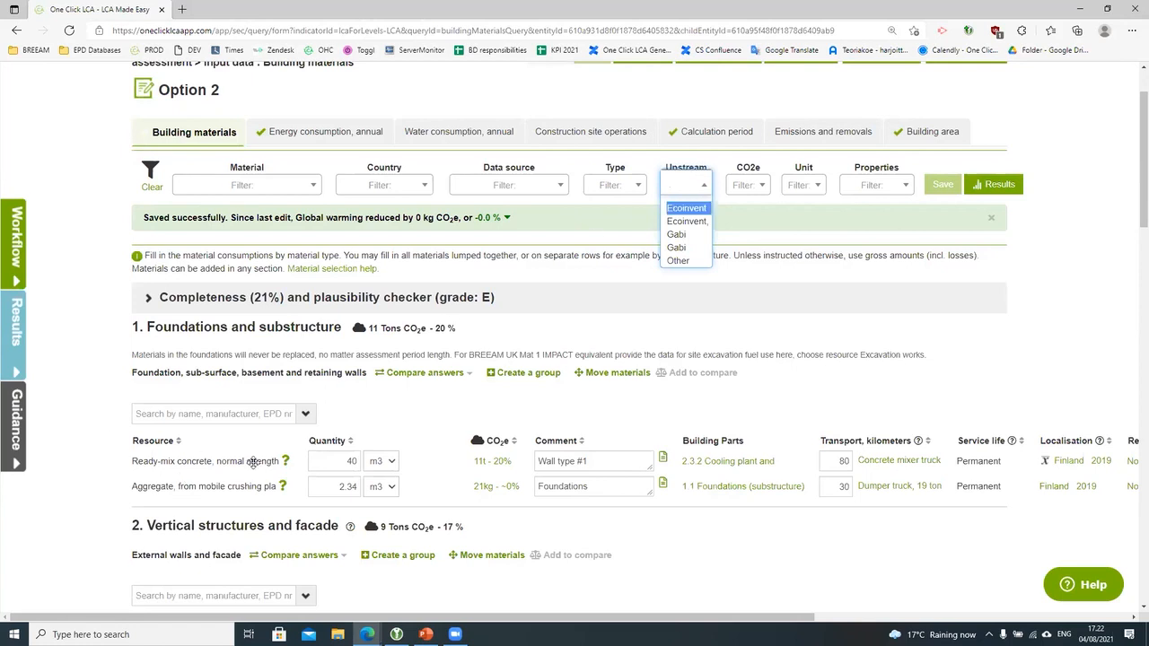
{"action": "left_click", "coordinate": [286, 462]}
{"action": "left_click", "coordinate": [286, 462]}
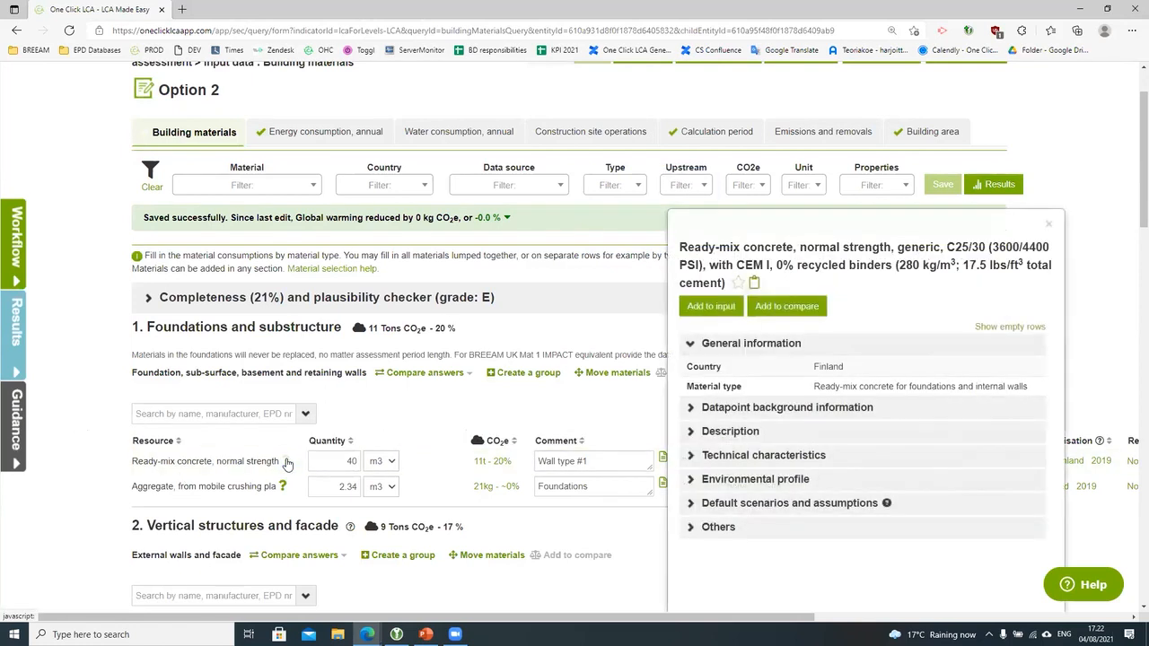
{"action": "left_click", "coordinate": [777, 413]}
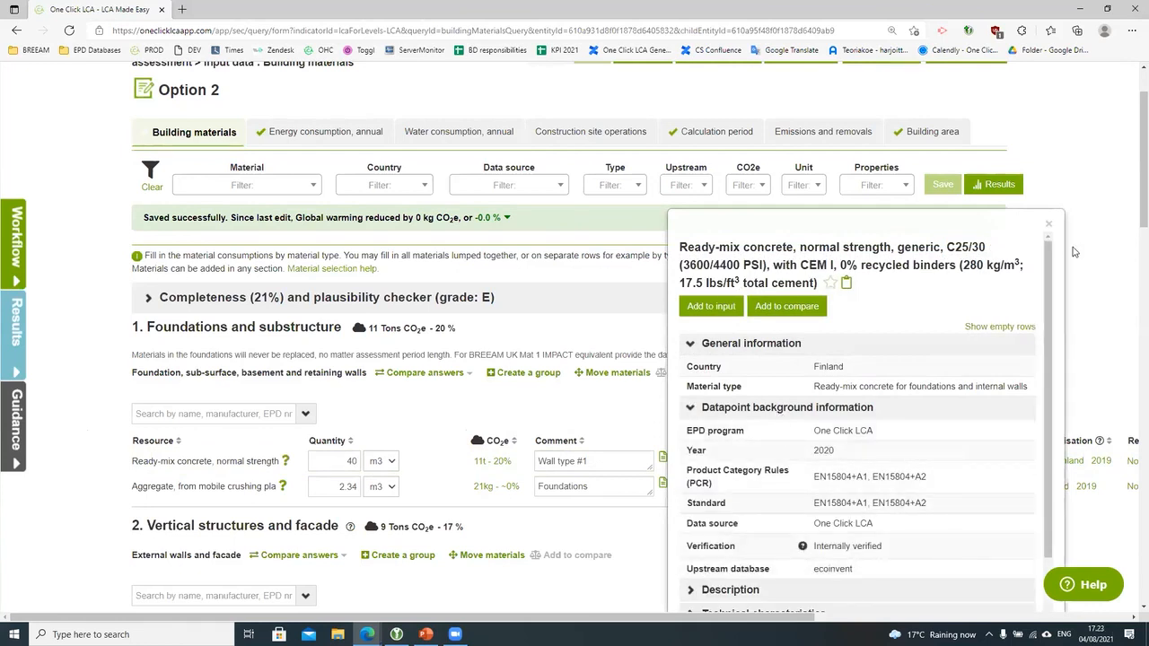
{"action": "left_click", "coordinate": [1048, 224]}
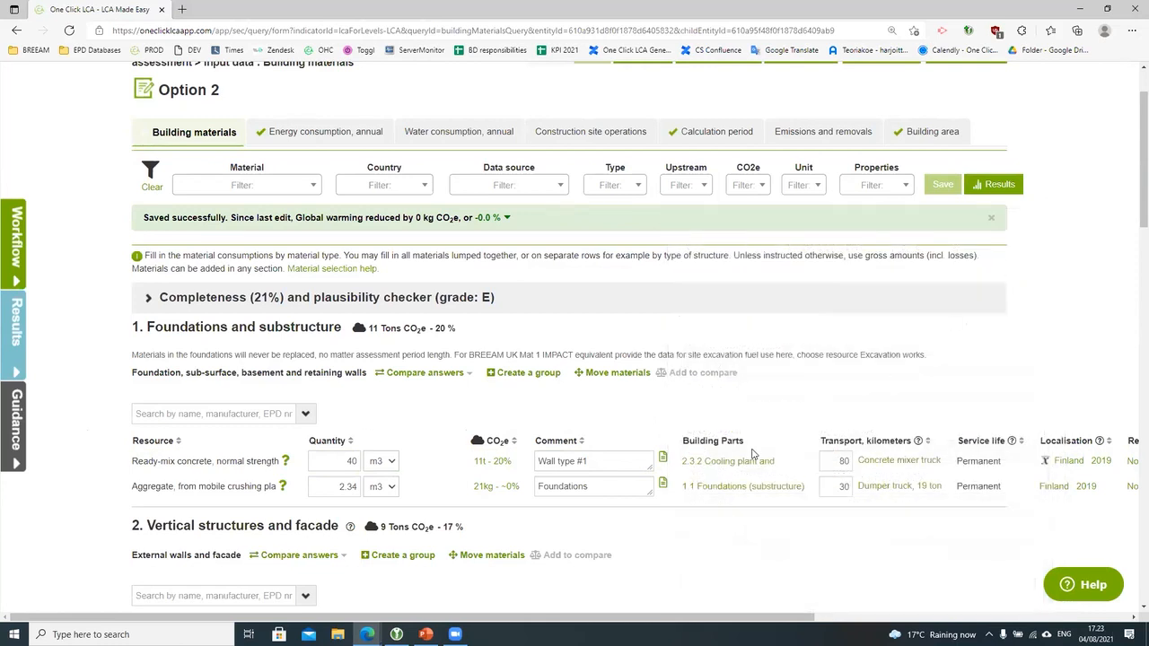
{"action": "left_click", "coordinate": [757, 189]}
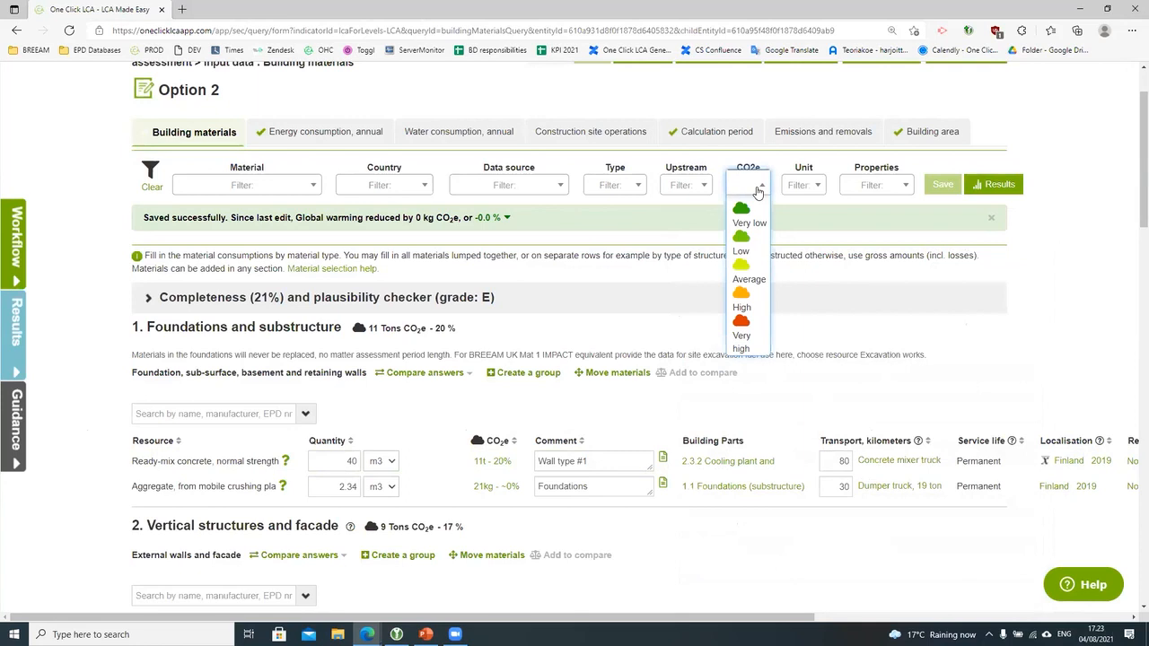
Step: Filter materials to Gypsum and plaster > Regular gypsum board, yielding 364 results
{"action": "left_click", "coordinate": [237, 183]}
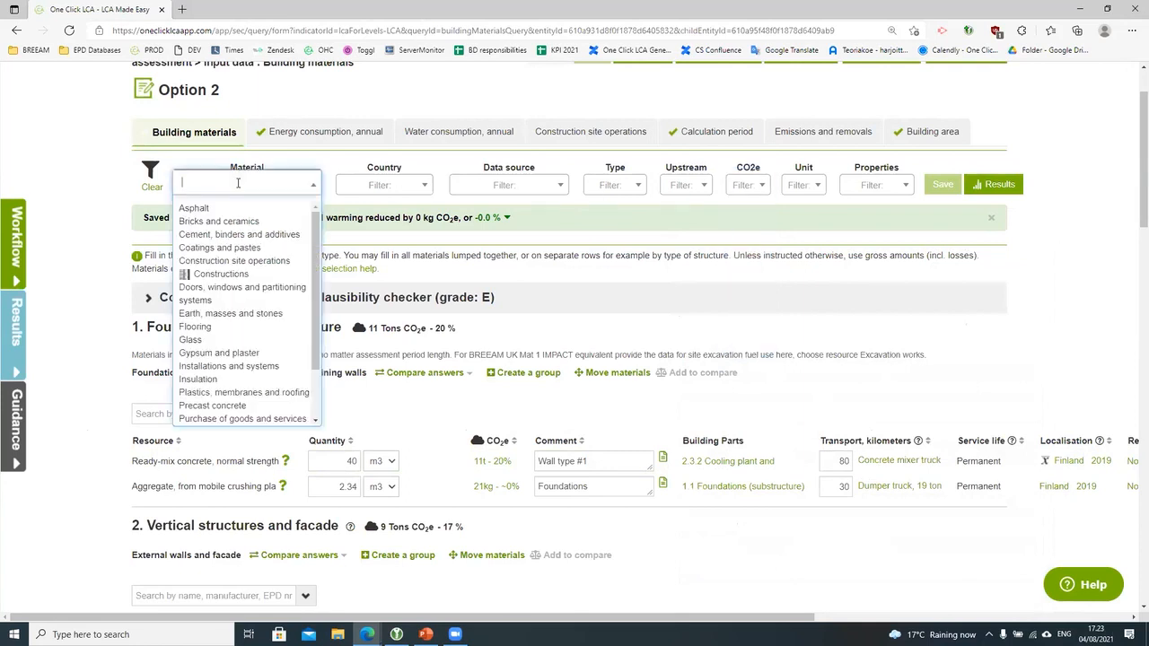
{"action": "mouse_move", "coordinate": [265, 340]}
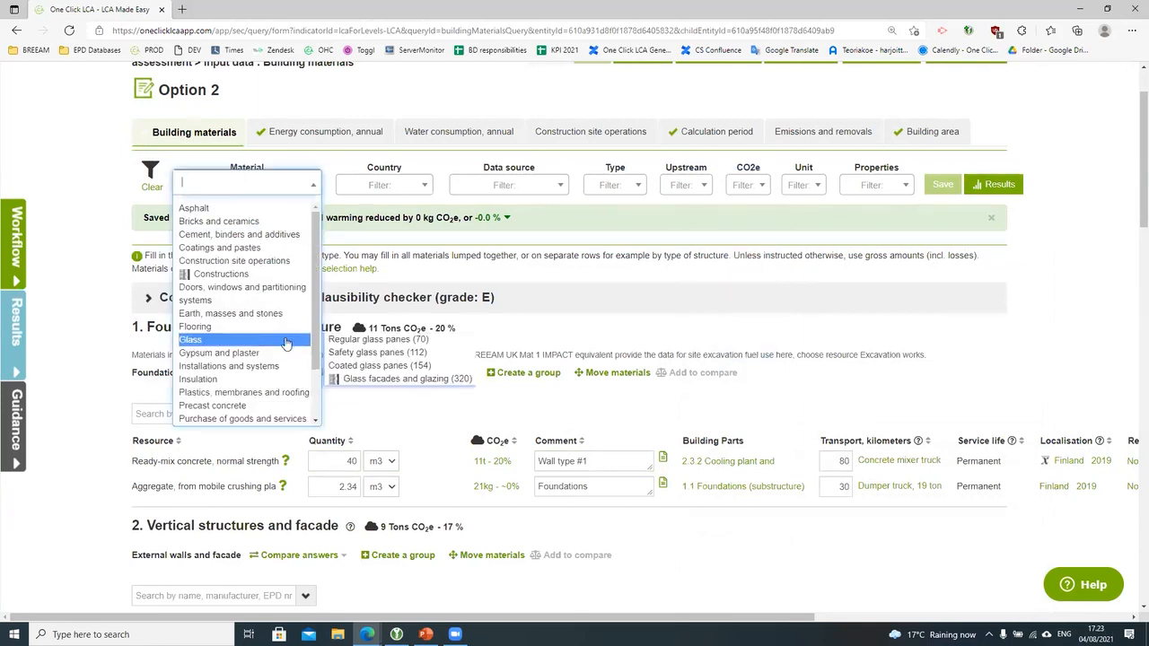
{"action": "left_click", "coordinate": [359, 355]}
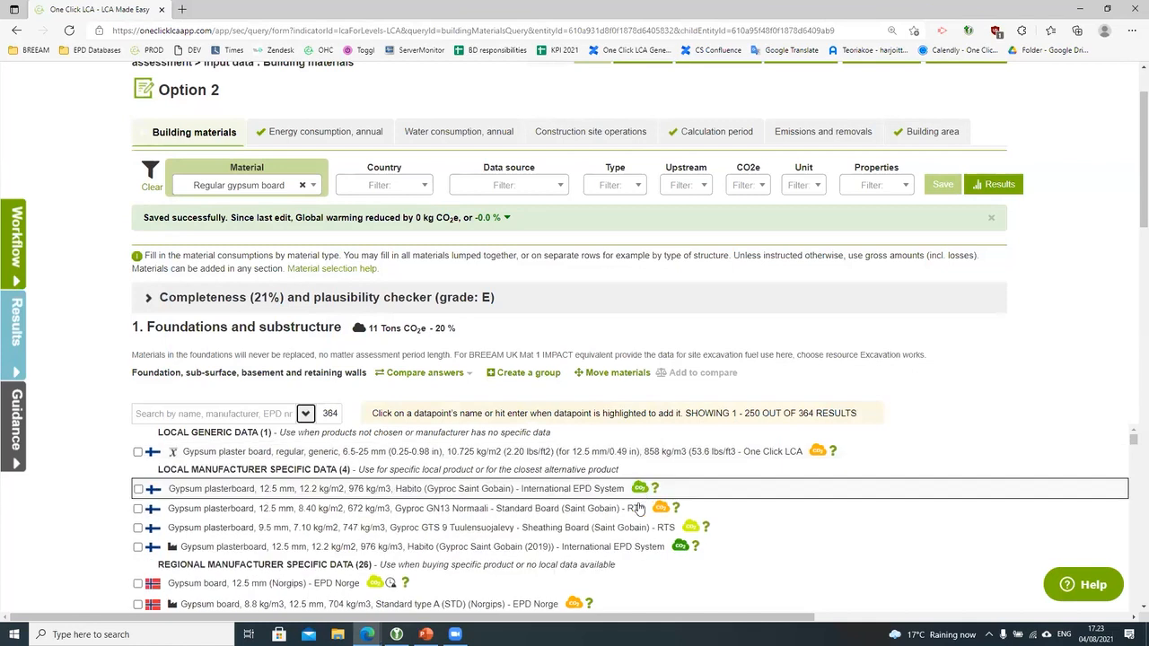
{"action": "scroll", "coordinate": [675, 538], "scroll_direction": "down", "scroll_amount": 2}
{"action": "scroll", "coordinate": [675, 541], "scroll_direction": "down", "scroll_amount": 4}
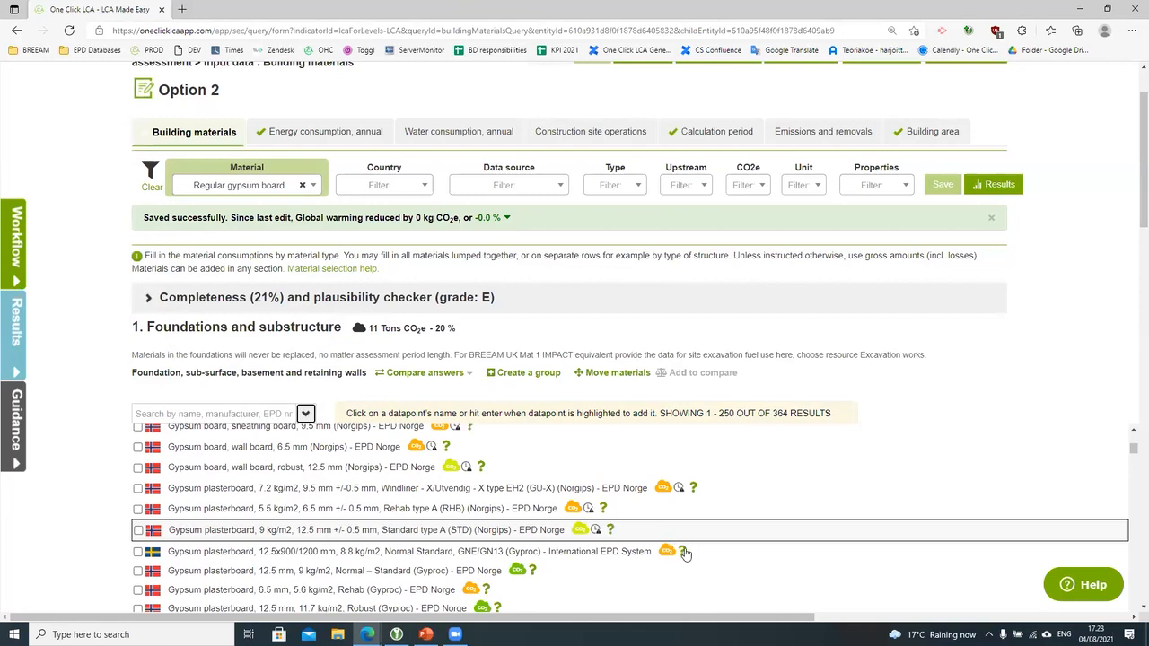
Step: Show the Gyproc GNE/GN13 plasterboard's environmental profile, ranked 237/364
{"action": "left_click", "coordinate": [683, 550]}
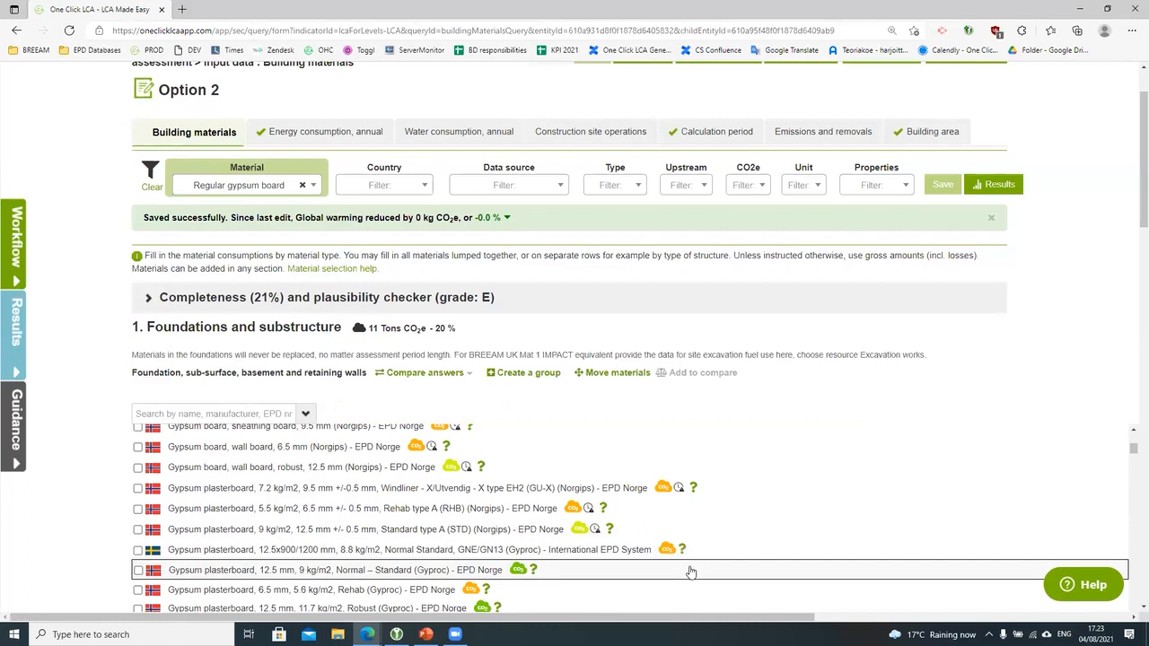
{"action": "left_click", "coordinate": [740, 496]}
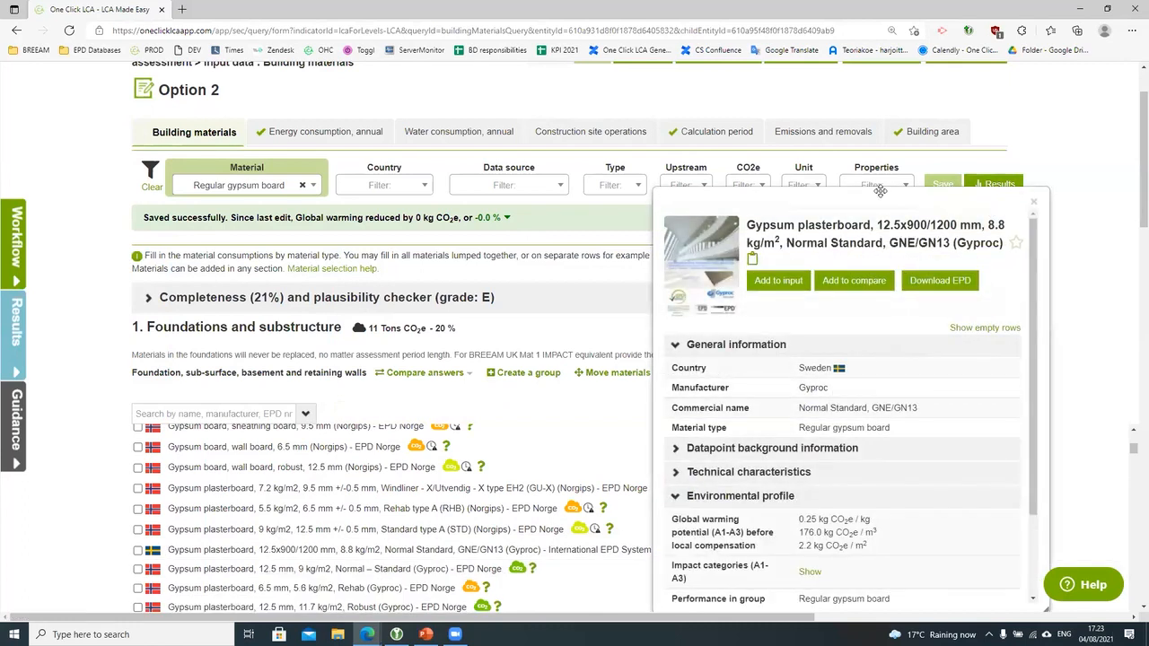
{"action": "scroll", "coordinate": [869, 370], "scroll_direction": "down", "scroll_amount": 3}
{"action": "scroll", "coordinate": [870, 371], "scroll_direction": "down", "scroll_amount": 1}
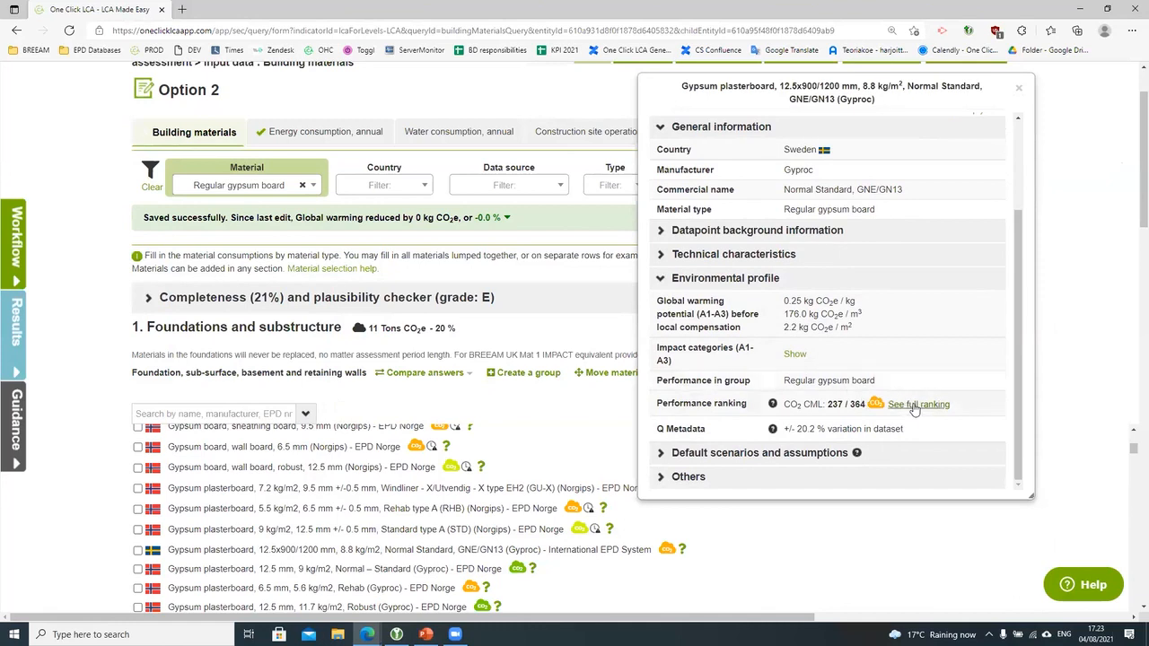
Step: Open the full CO2 performance ranking and hide the Very high and High quintiles
{"action": "left_click", "coordinate": [915, 405]}
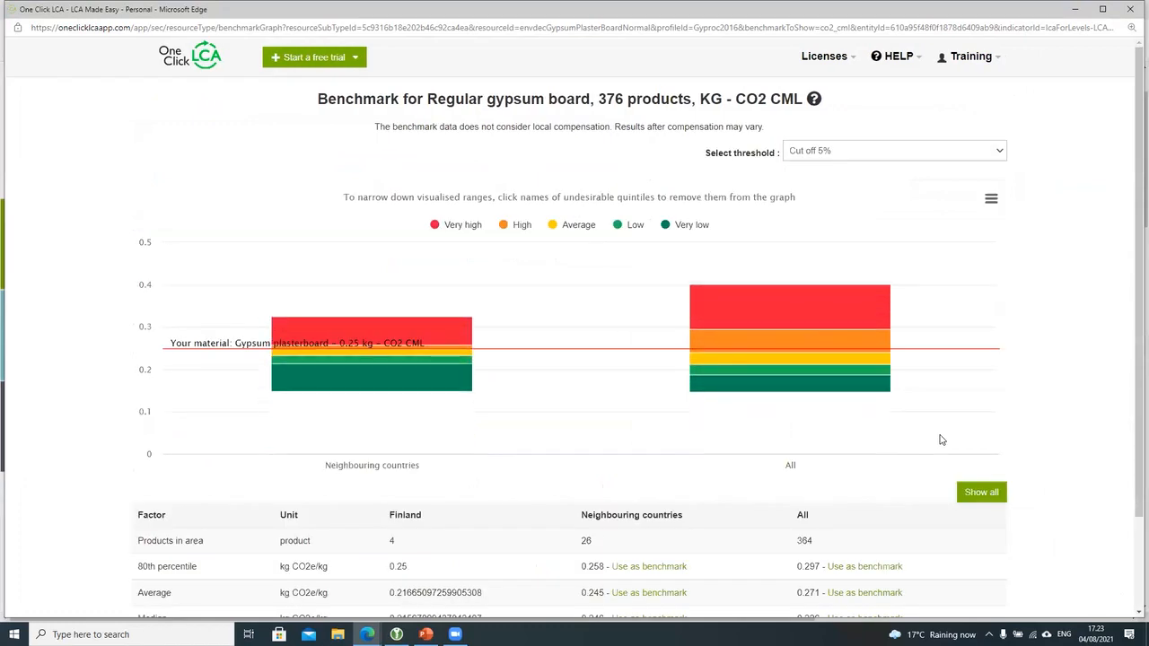
{"action": "scroll", "coordinate": [823, 546], "scroll_direction": "down", "scroll_amount": 2}
{"action": "scroll", "coordinate": [823, 546], "scroll_direction": "up", "scroll_amount": 1}
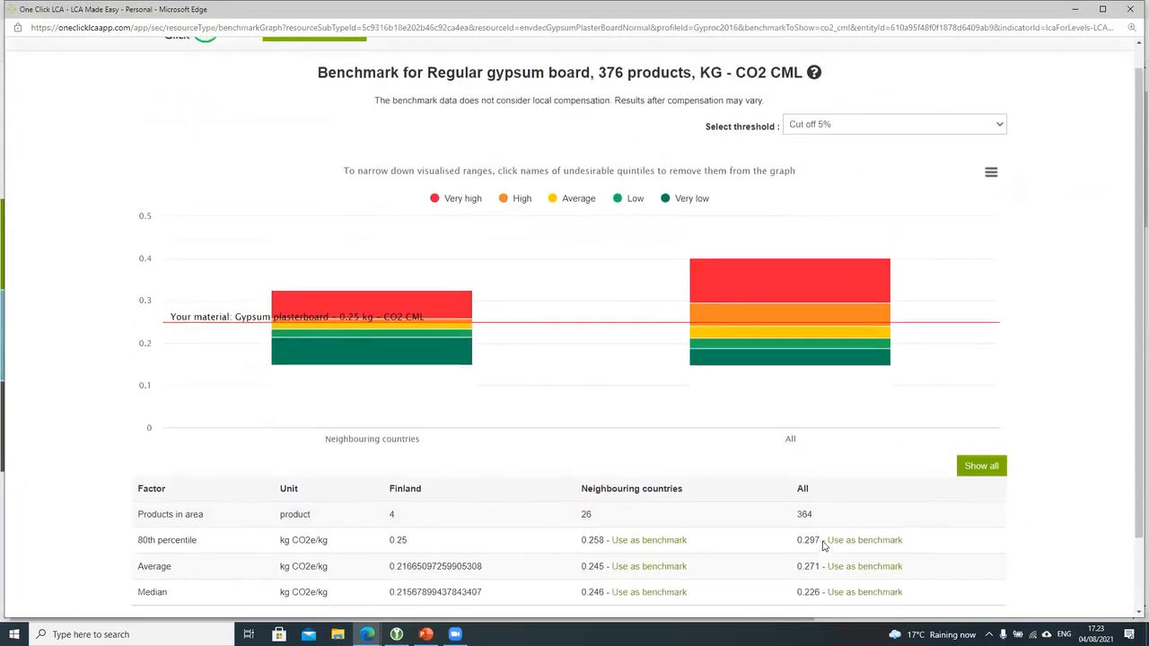
{"action": "left_click", "coordinate": [463, 201]}
{"action": "left_click", "coordinate": [521, 201]}
{"action": "scroll", "coordinate": [745, 510], "scroll_direction": "down", "scroll_amount": 1}
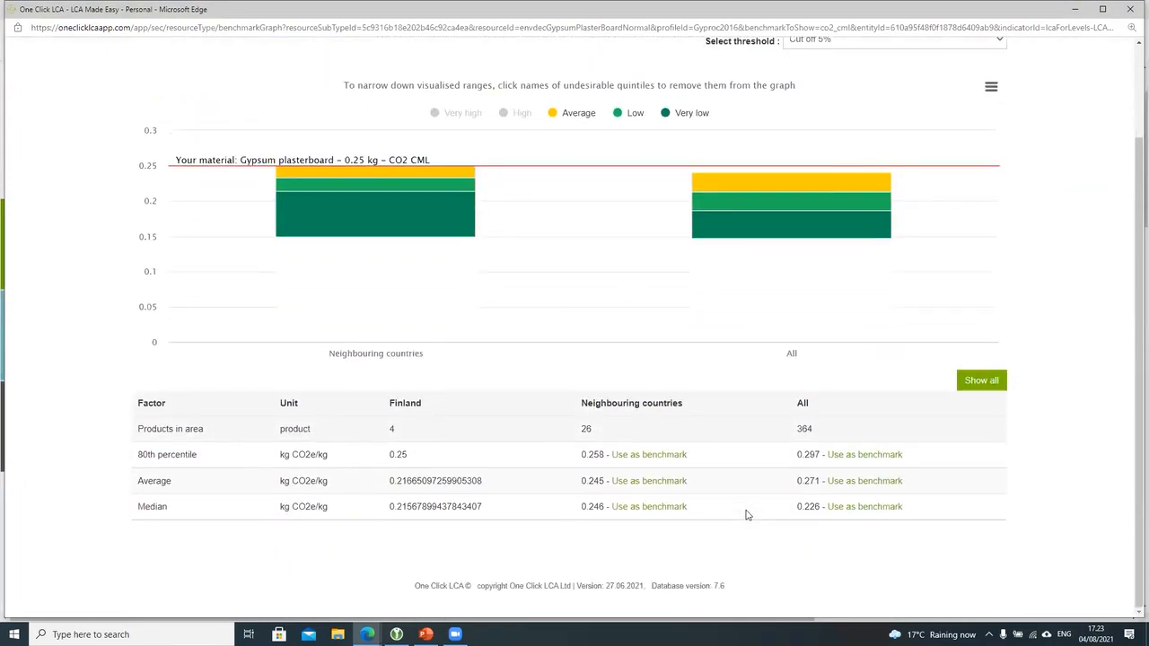
Step: Use the neighbouring-countries average 0.245 kg CO2e/kg as benchmark, review its 13 products, then close
{"action": "left_click", "coordinate": [648, 481]}
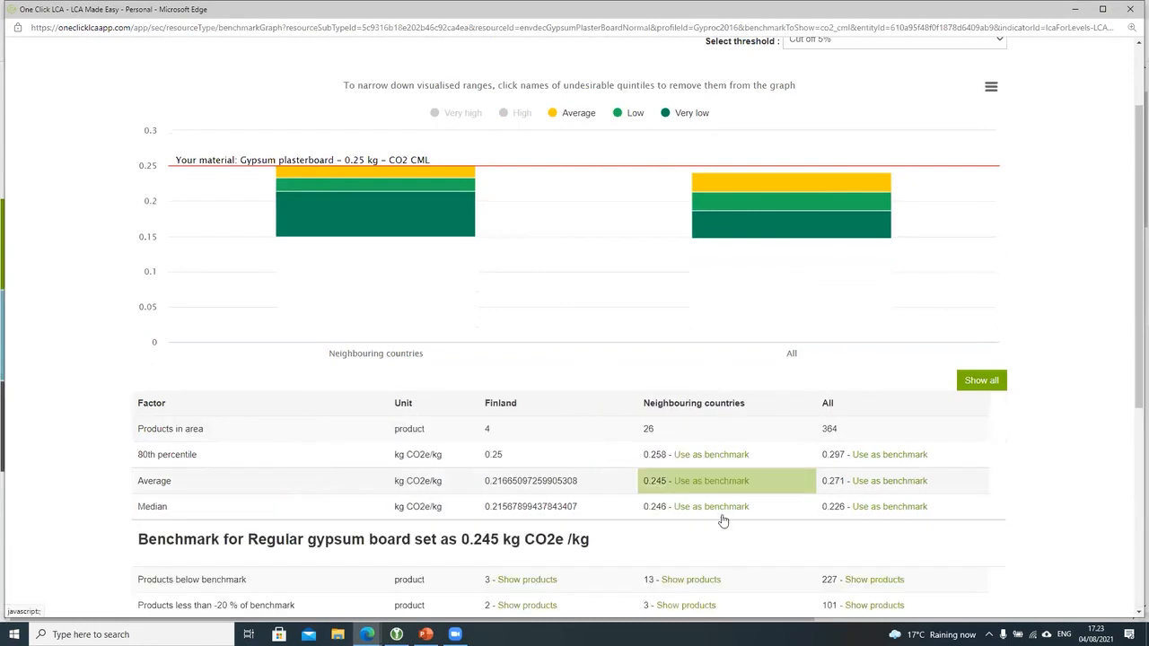
{"action": "scroll", "coordinate": [779, 541], "scroll_direction": "down", "scroll_amount": 2}
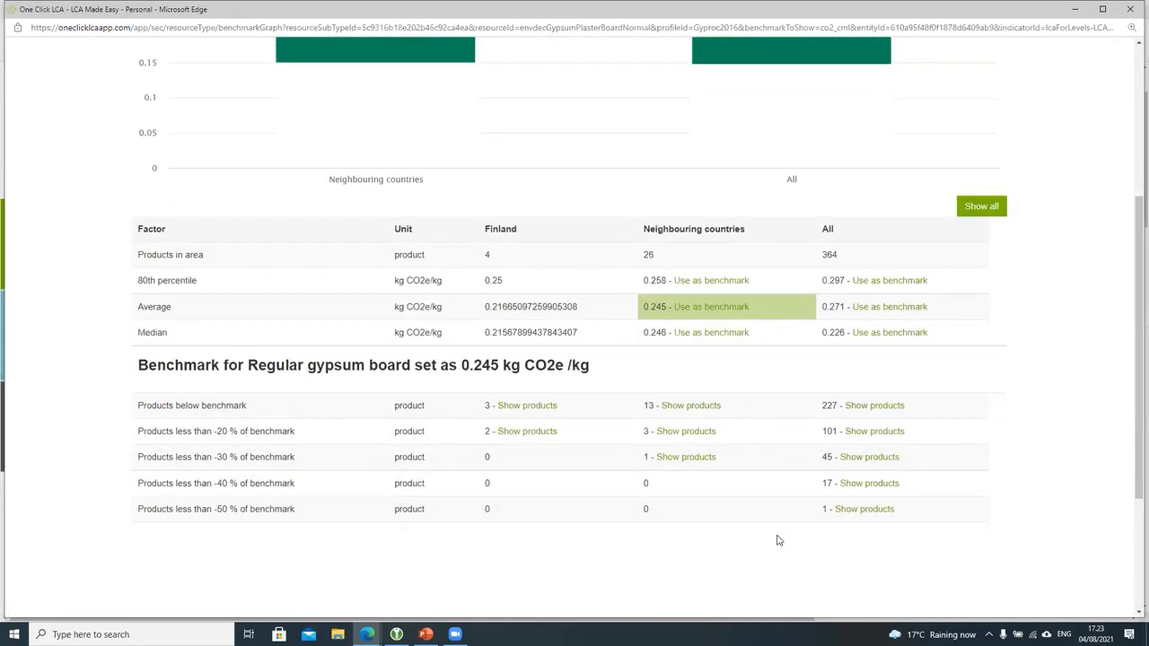
{"action": "left_click", "coordinate": [692, 407]}
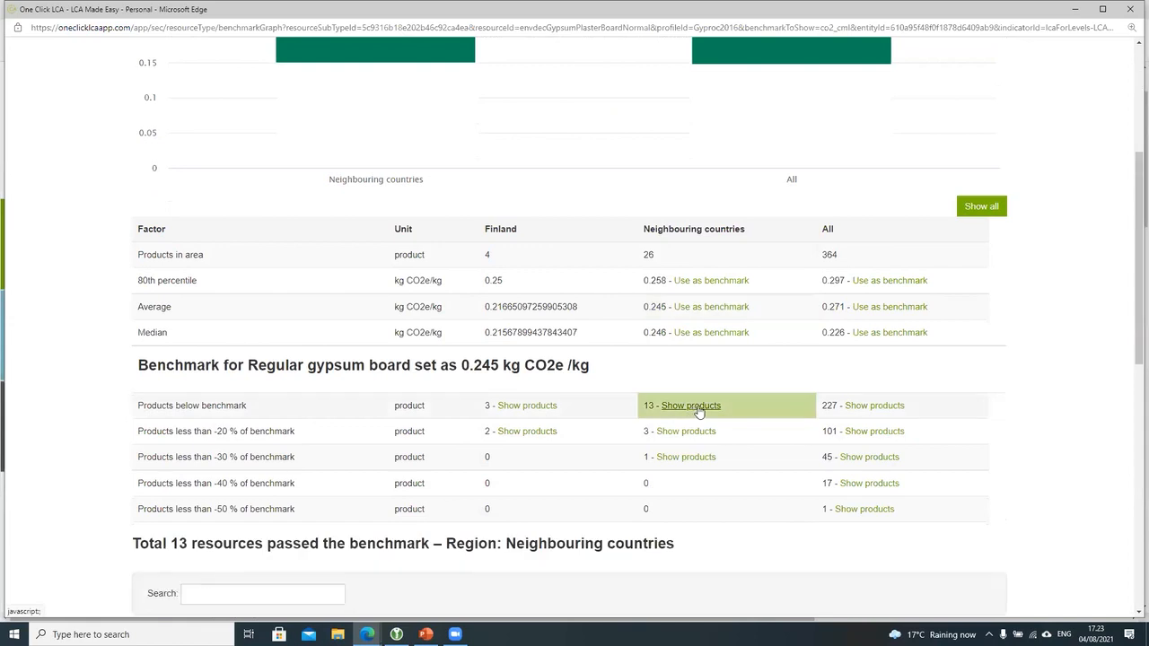
{"action": "scroll", "coordinate": [761, 511], "scroll_direction": "down", "scroll_amount": 3}
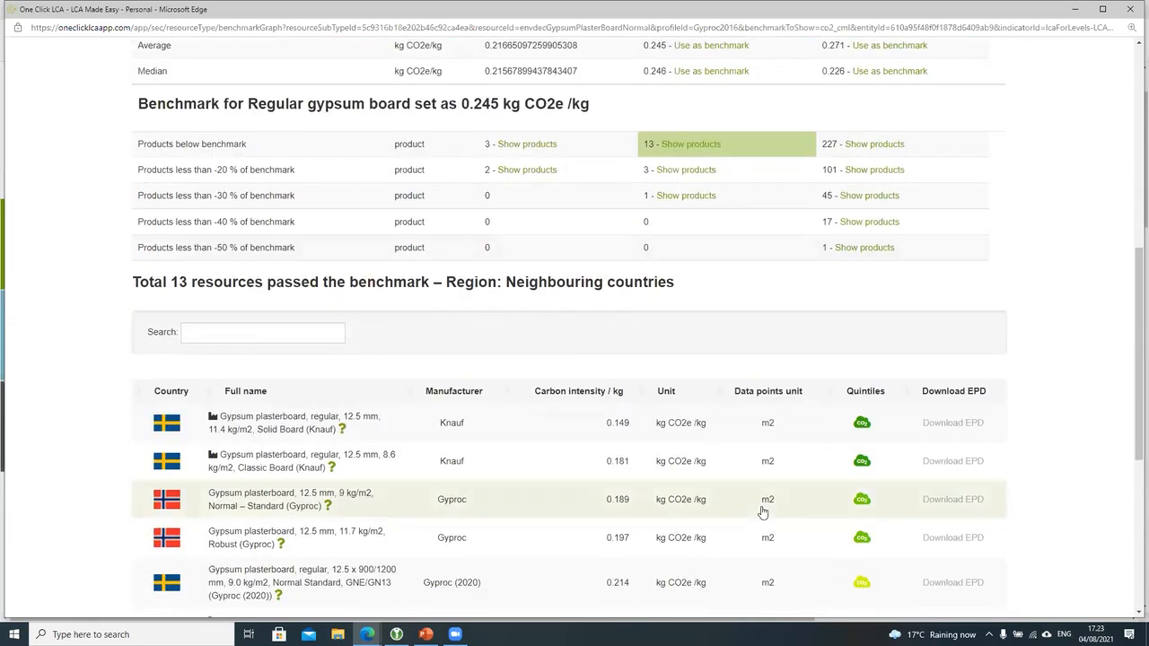
{"action": "scroll", "coordinate": [946, 326], "scroll_direction": "up", "scroll_amount": 6}
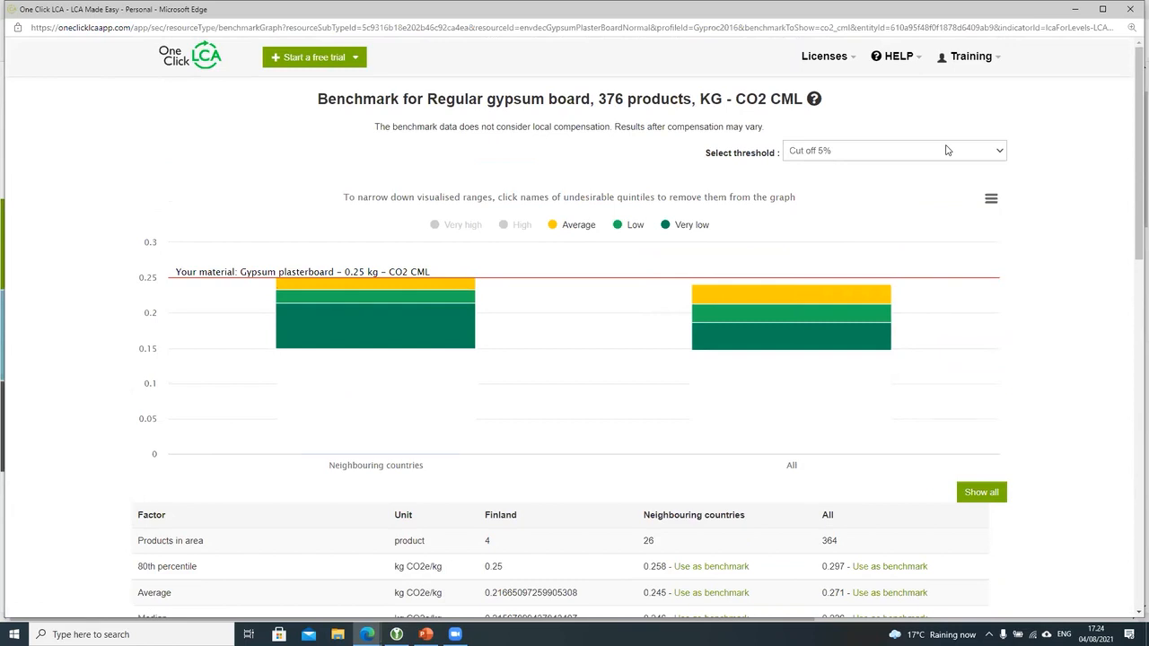
{"action": "left_click", "coordinate": [1128, 9]}
Step: Filter materials to Very low CO2e and scroll through the matching gypsum board options
{"action": "left_click", "coordinate": [1018, 87]}
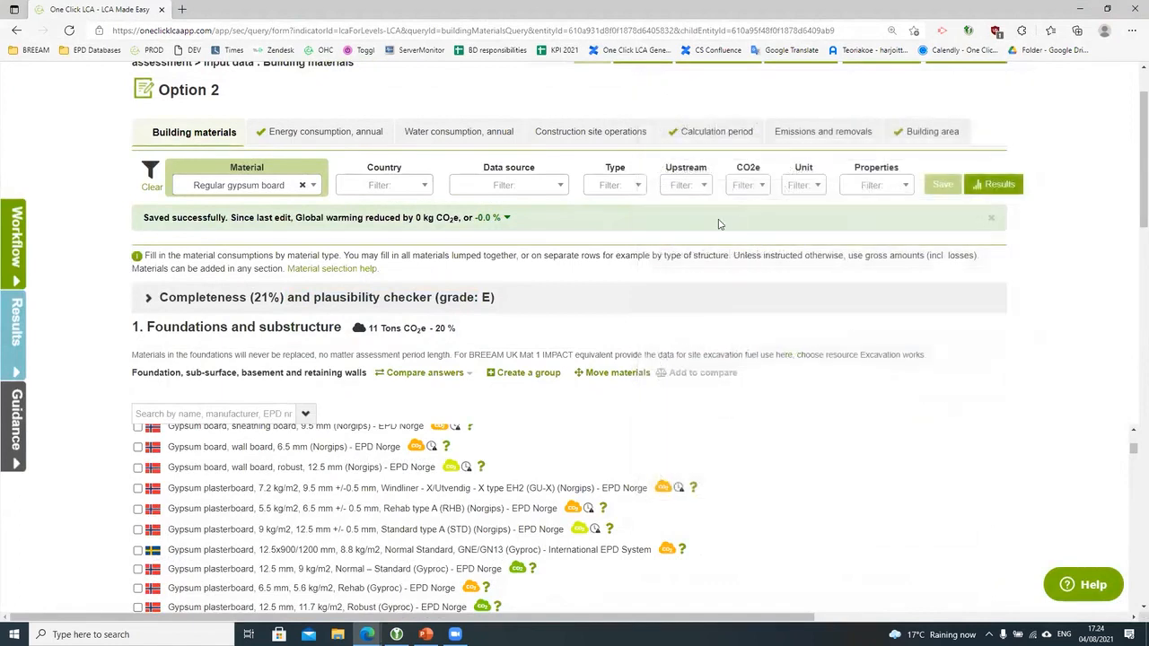
{"action": "left_click", "coordinate": [752, 186]}
{"action": "left_click", "coordinate": [747, 217]}
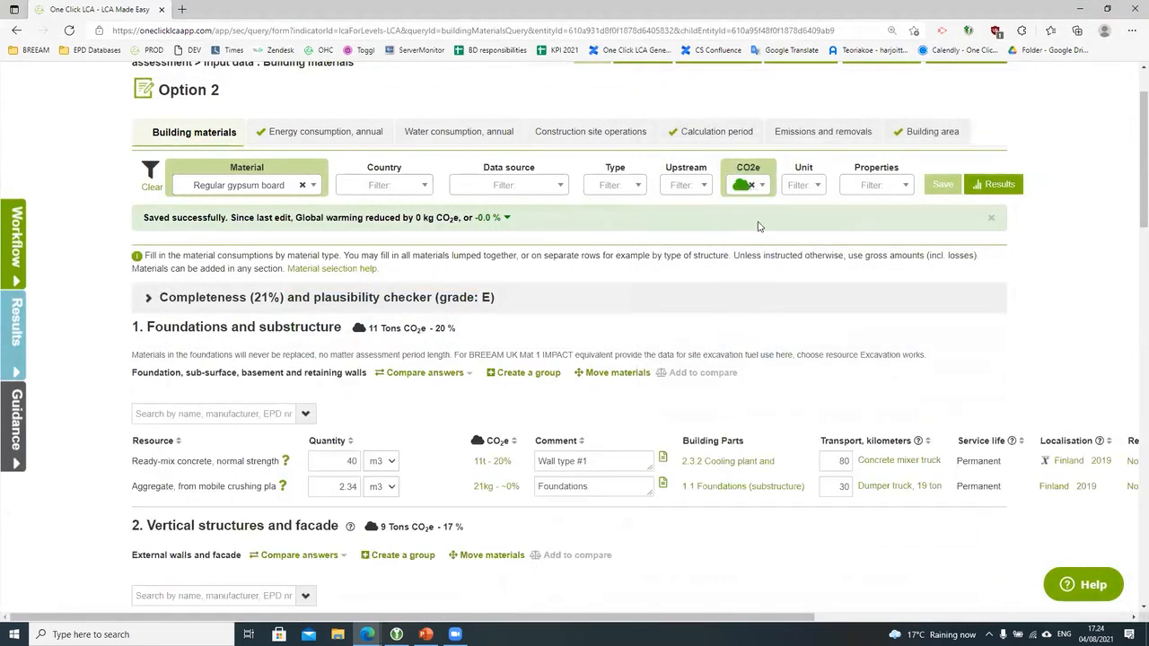
{"action": "left_click", "coordinate": [305, 414]}
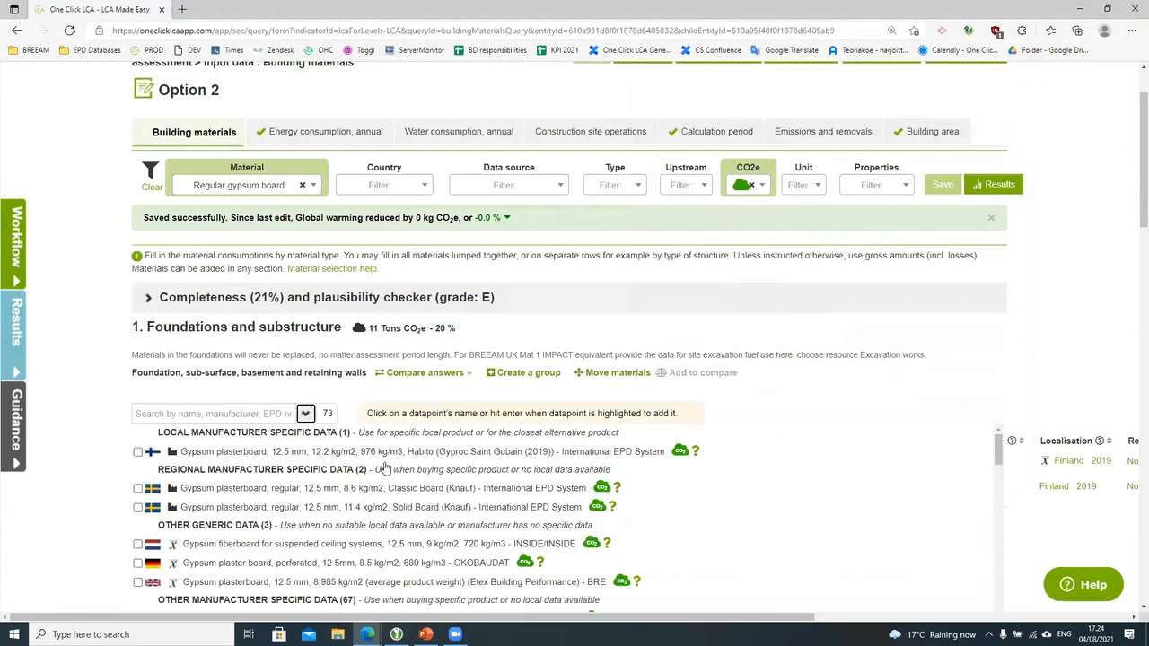
{"action": "scroll", "coordinate": [413, 472], "scroll_direction": "down", "scroll_amount": 3}
{"action": "scroll", "coordinate": [414, 474], "scroll_direction": "down", "scroll_amount": 10}
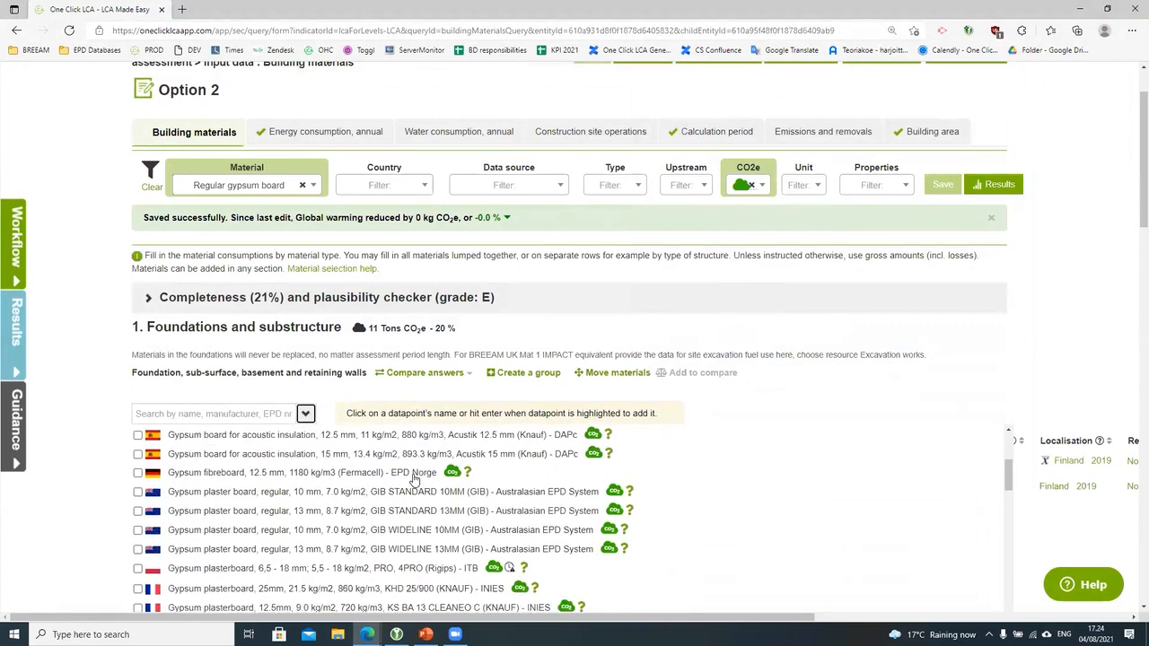
{"action": "scroll", "coordinate": [413, 480], "scroll_direction": "down", "scroll_amount": 10}
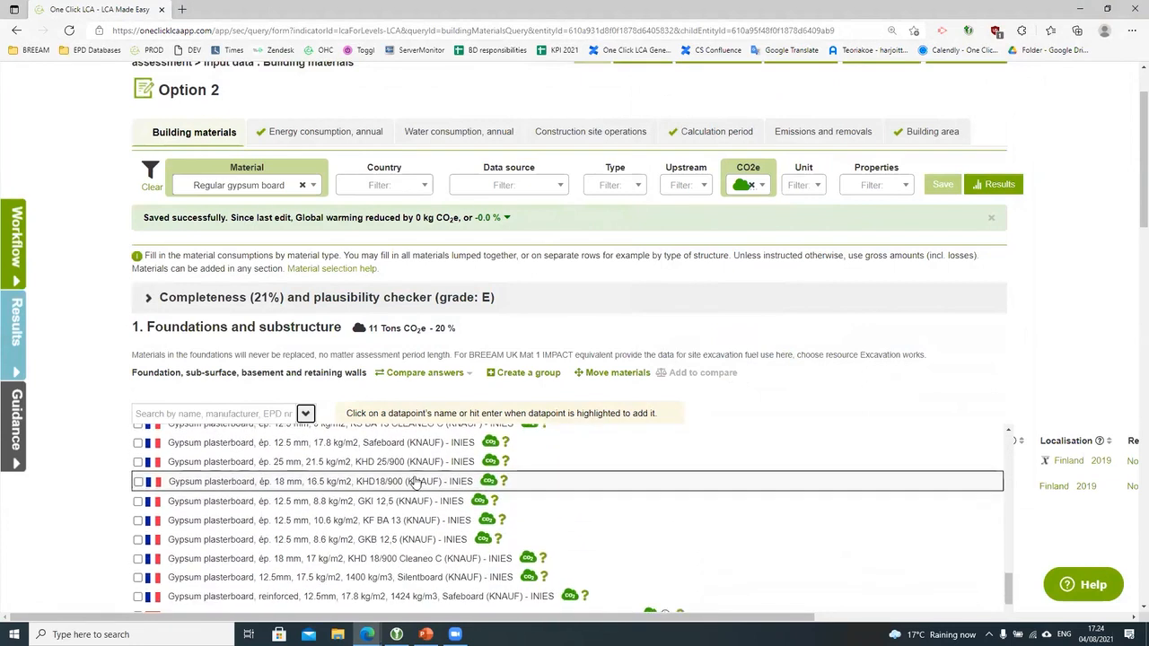
Step: Clear all material filters, then check the Unit and Properties filter lists without choosing anything
{"action": "left_click", "coordinate": [151, 186]}
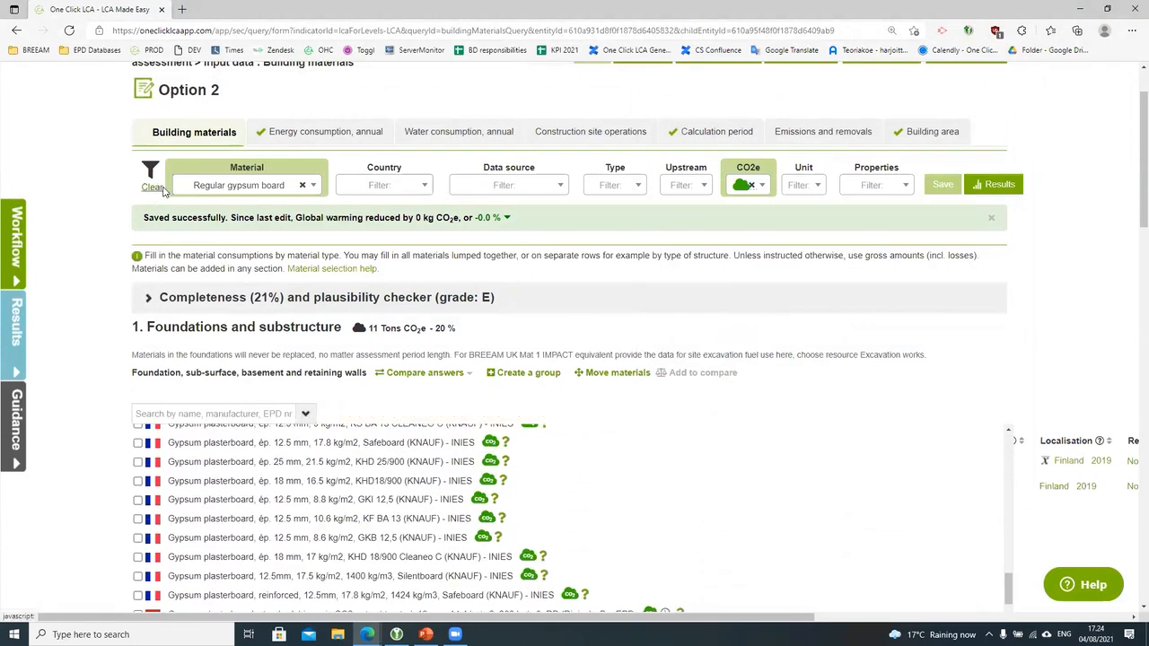
{"action": "left_click", "coordinate": [815, 190]}
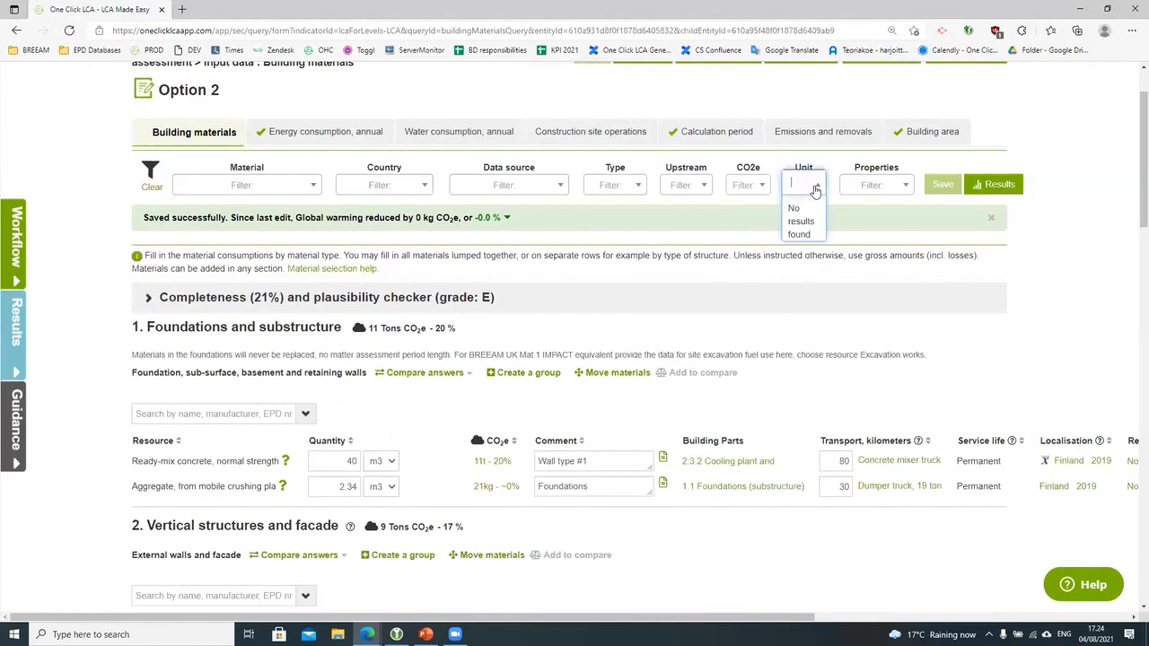
{"action": "left_click", "coordinate": [815, 190]}
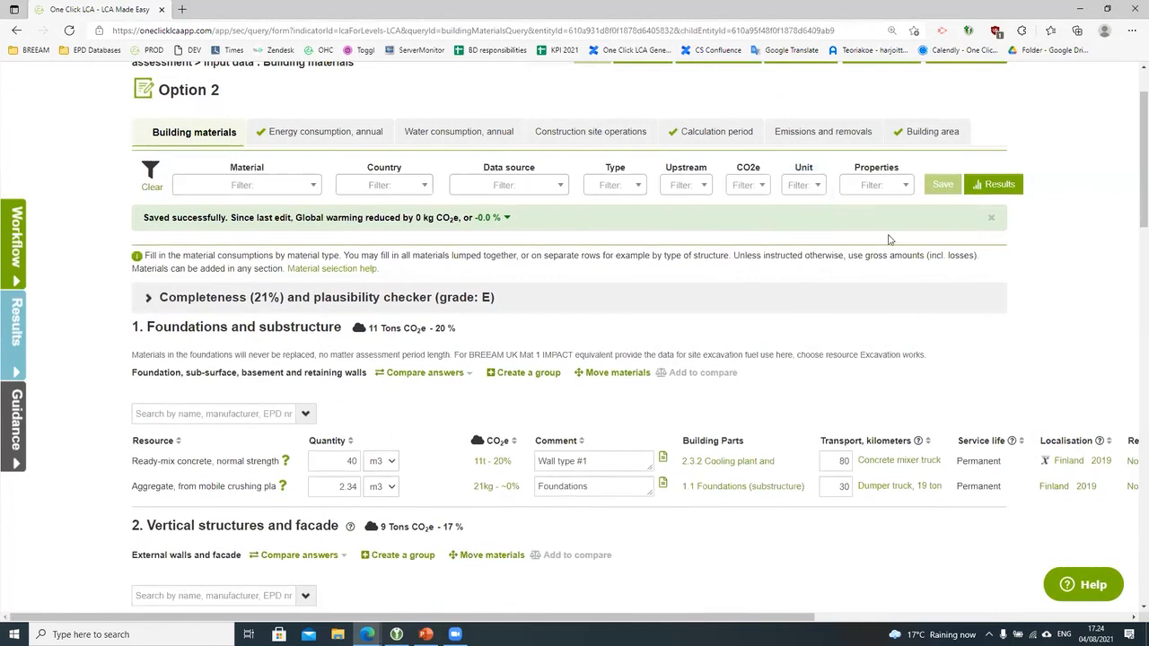
{"action": "left_click", "coordinate": [814, 196]}
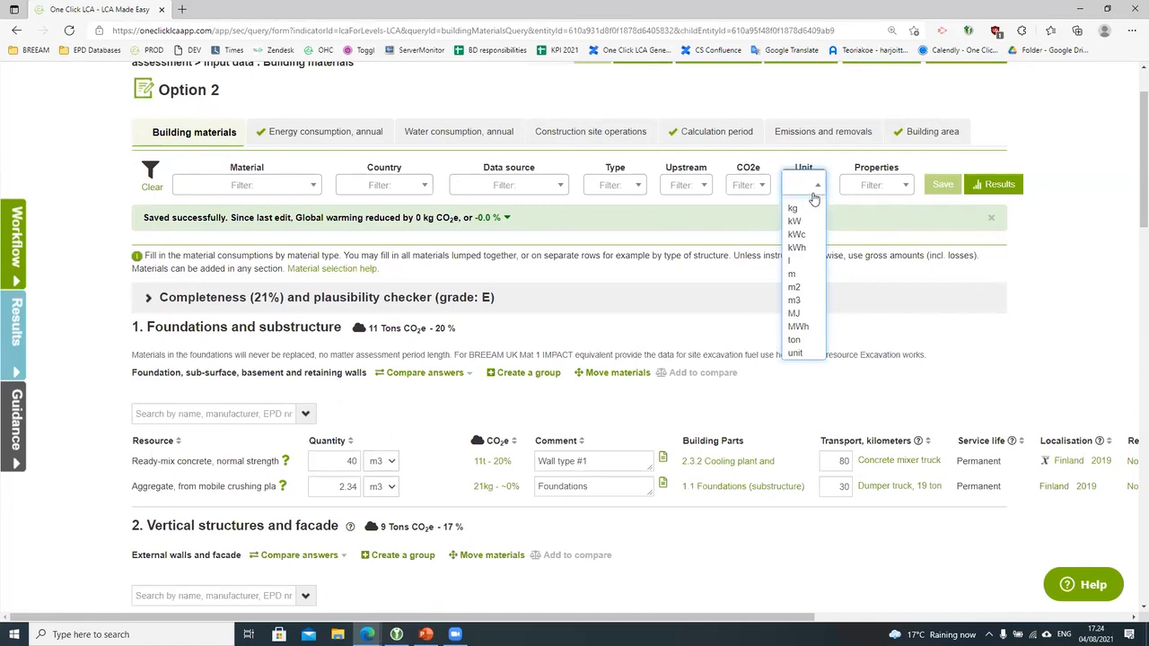
{"action": "left_click", "coordinate": [875, 185]}
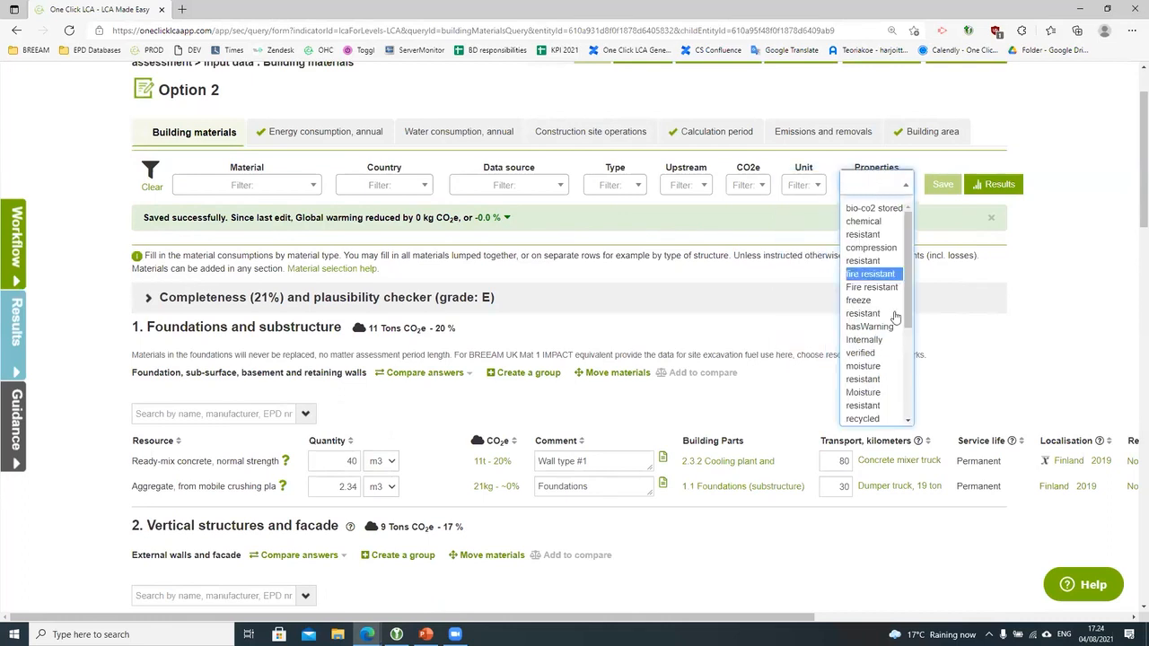
{"action": "left_click", "coordinate": [1050, 388]}
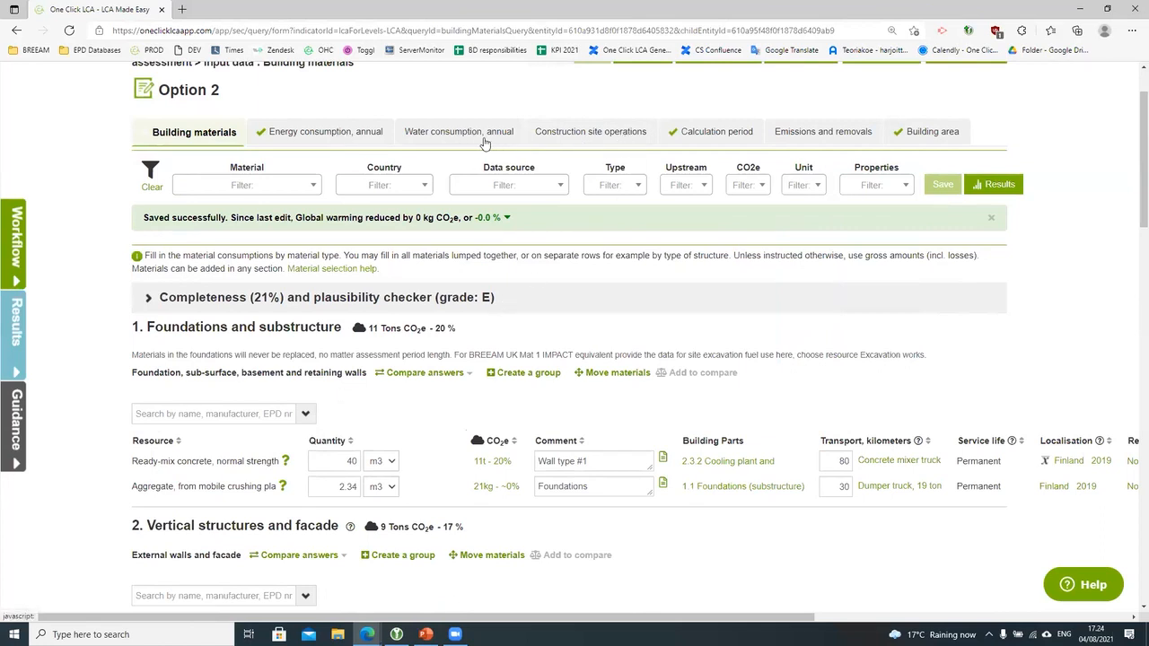
Step: Add an Average deconstruction and demolition process of 2500 m² under Construction site operations and save
{"action": "left_click", "coordinate": [593, 136]}
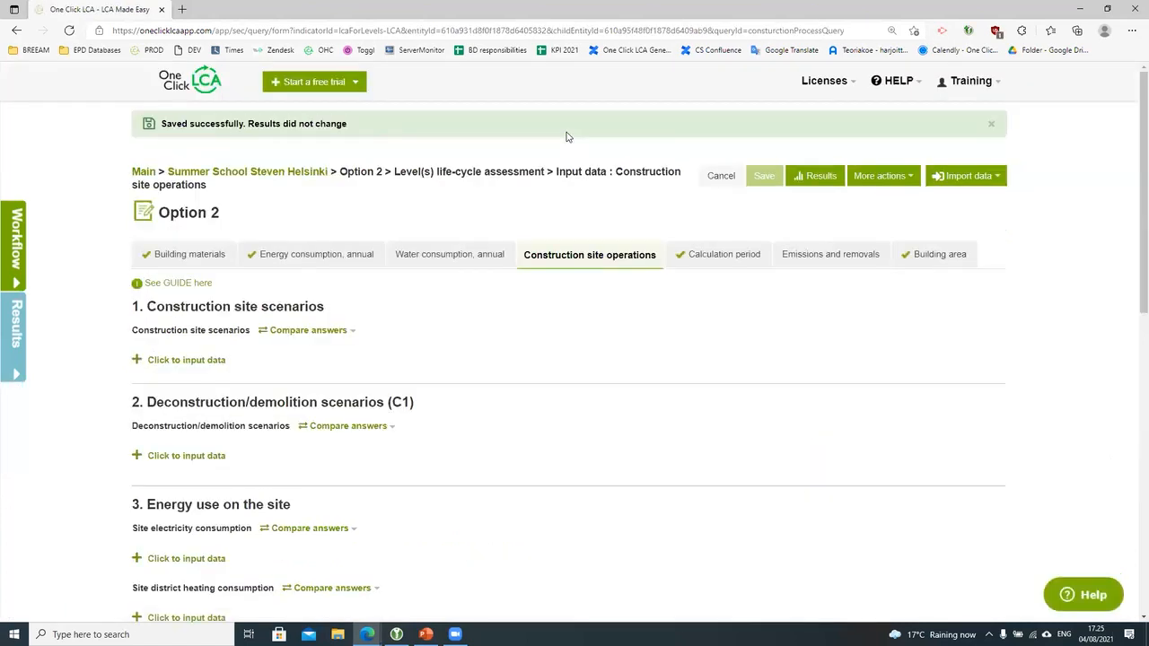
{"action": "left_click", "coordinate": [216, 456]}
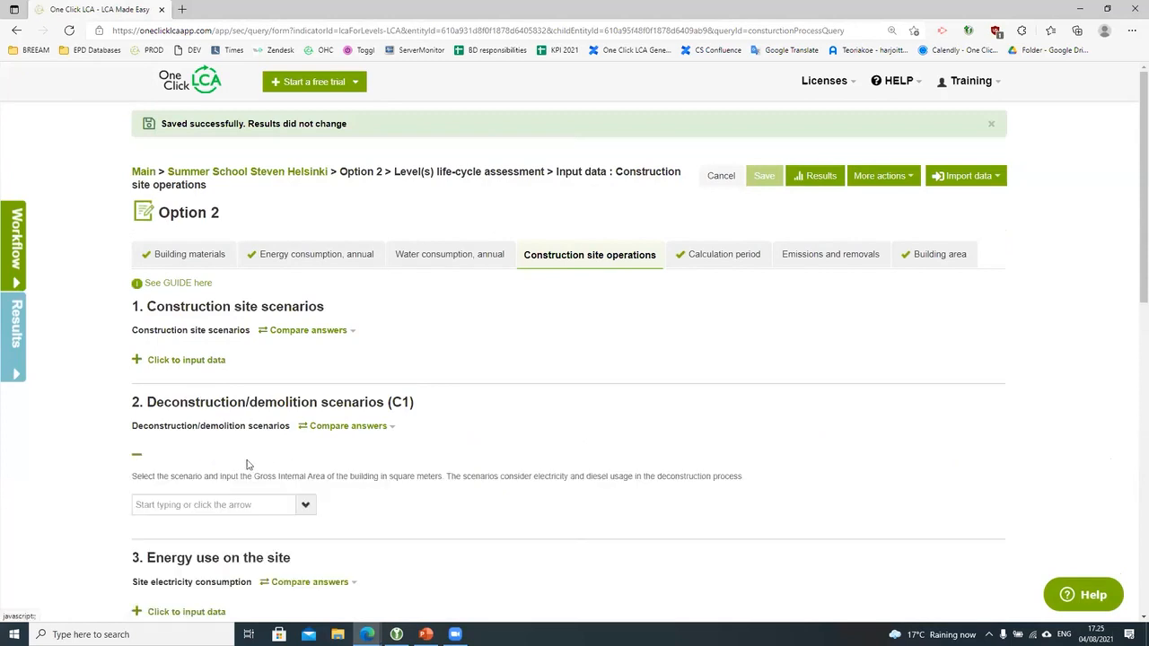
{"action": "left_click", "coordinate": [305, 505]}
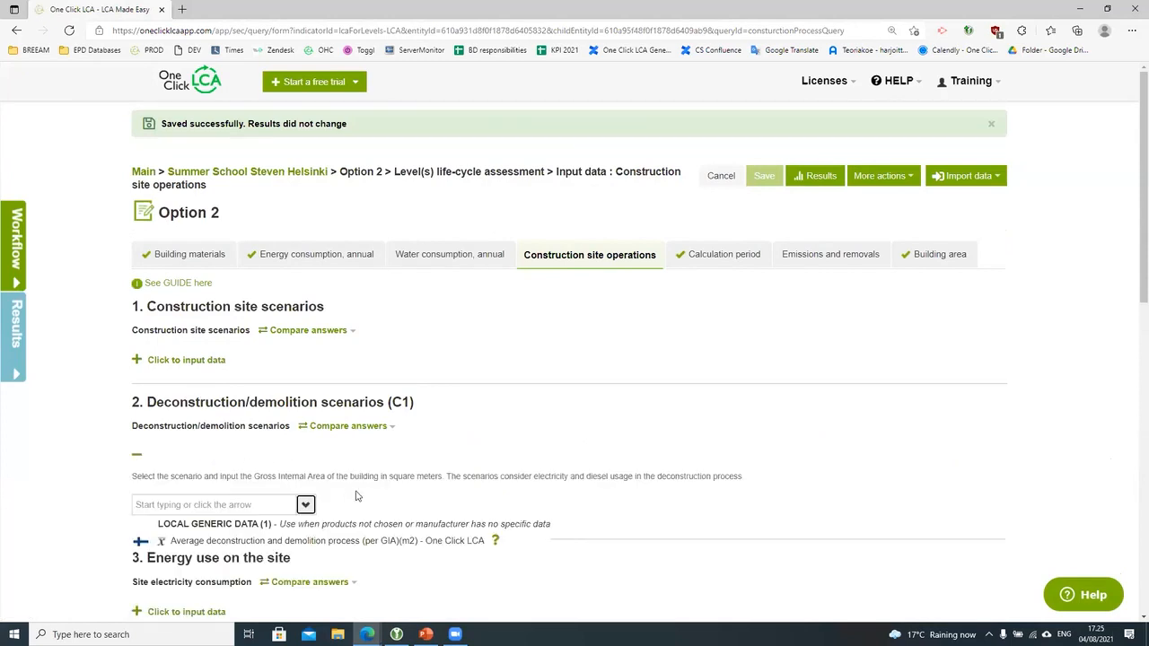
{"action": "left_click", "coordinate": [364, 542]}
{"action": "left_click", "coordinate": [335, 557]}
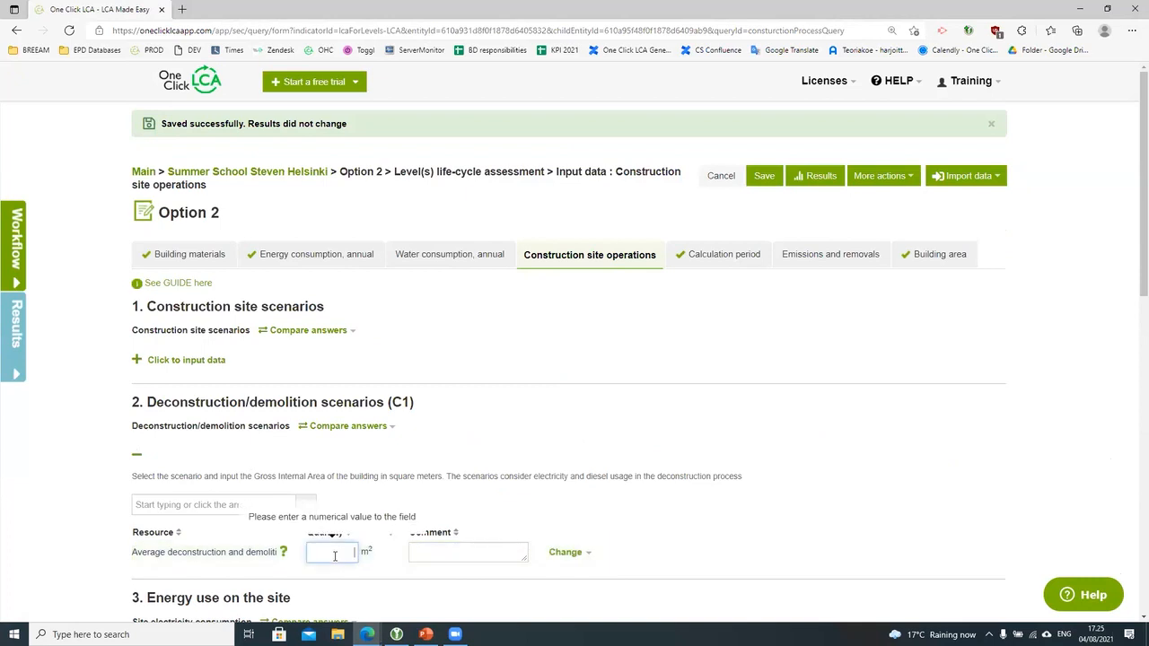
{"action": "type", "text": "2500"}
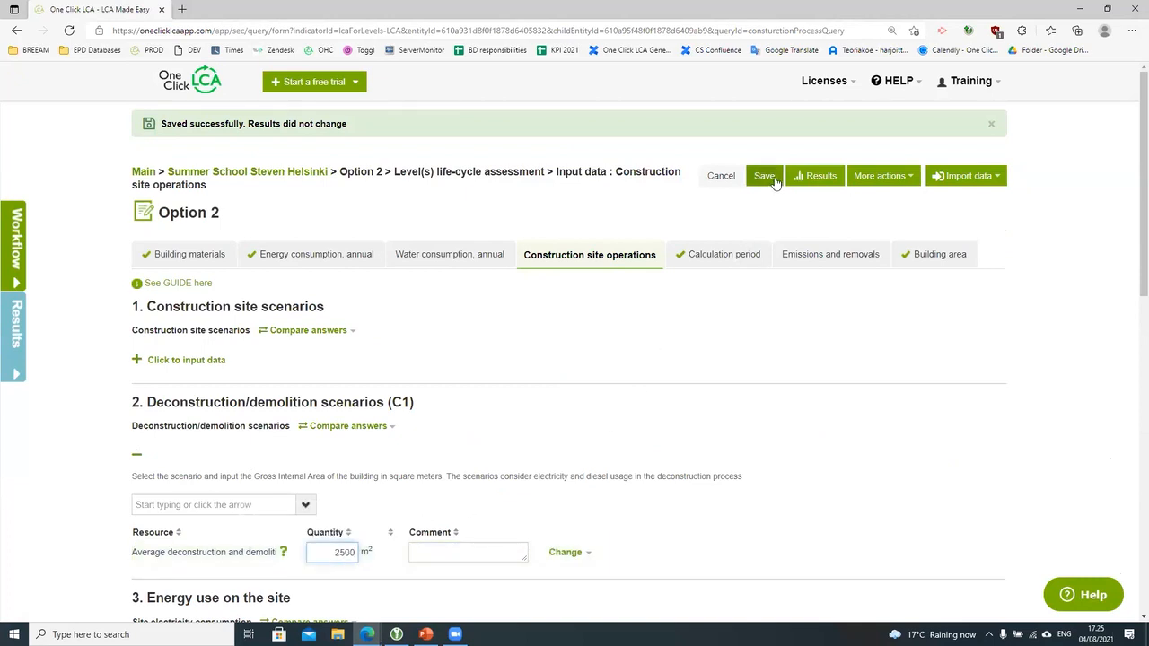
{"action": "left_click", "coordinate": [767, 177]}
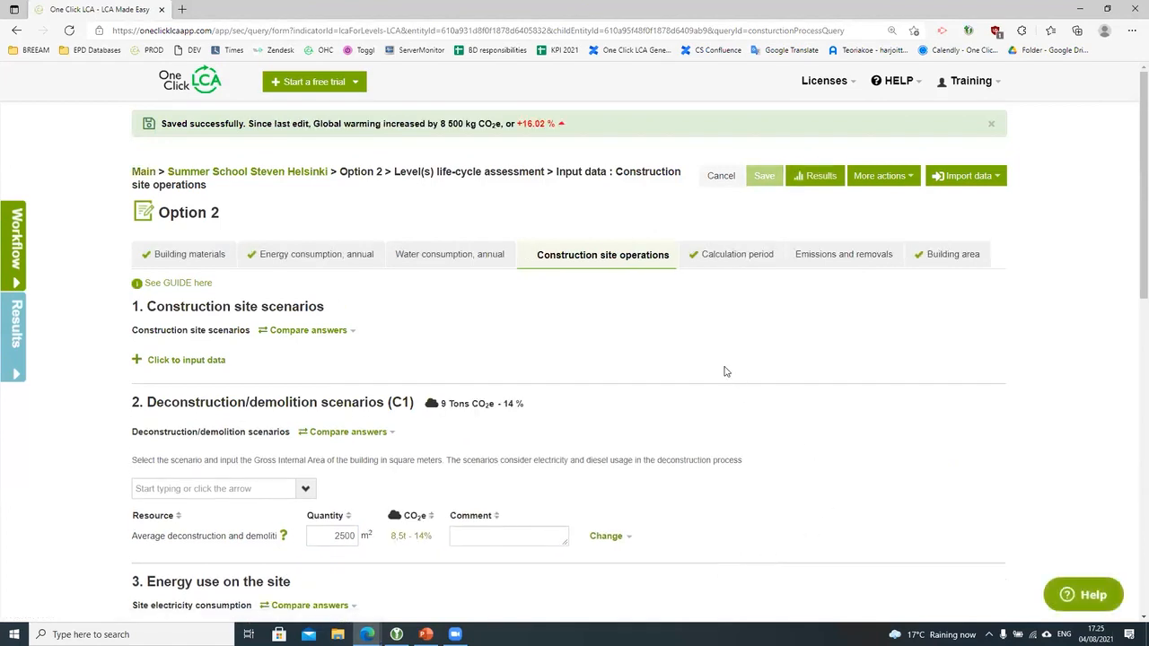
Step: Return to the project overview and switch the displayed design to 2 - Option 2
{"action": "left_click", "coordinate": [260, 171]}
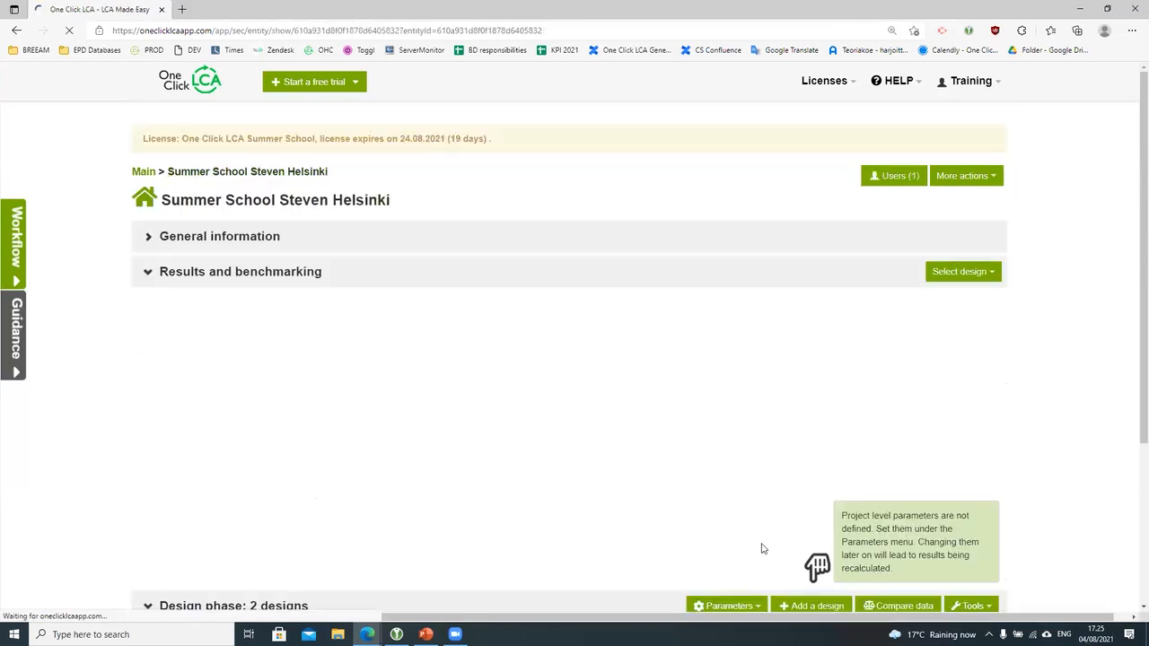
{"action": "scroll", "coordinate": [817, 552], "scroll_direction": "down", "scroll_amount": 3}
{"action": "scroll", "coordinate": [673, 525], "scroll_direction": "up", "scroll_amount": 2}
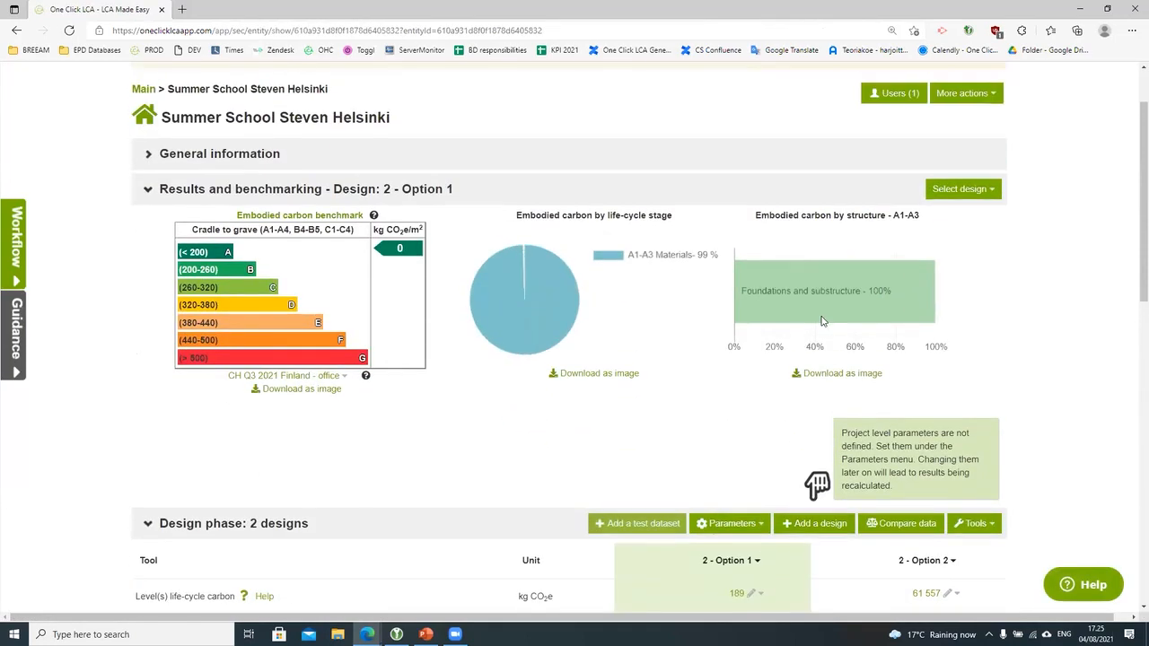
{"action": "left_click", "coordinate": [961, 188]}
{"action": "left_click", "coordinate": [961, 230]}
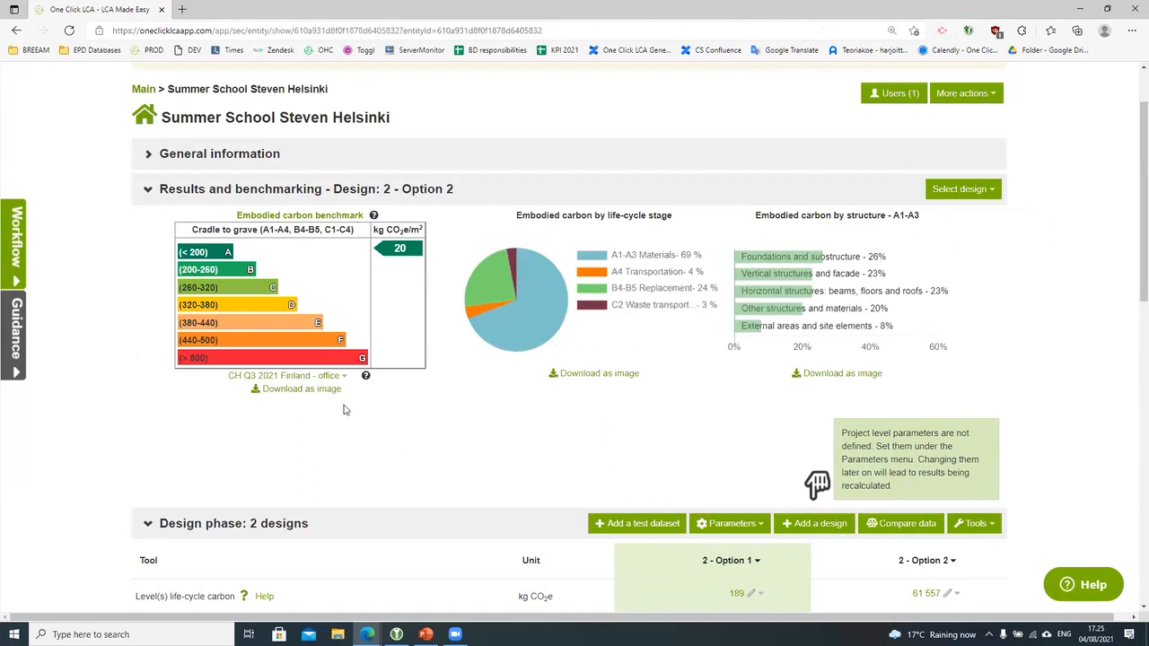
Step: Open the View results page for Option 2's life-cycle assessment
{"action": "left_click", "coordinate": [316, 379]}
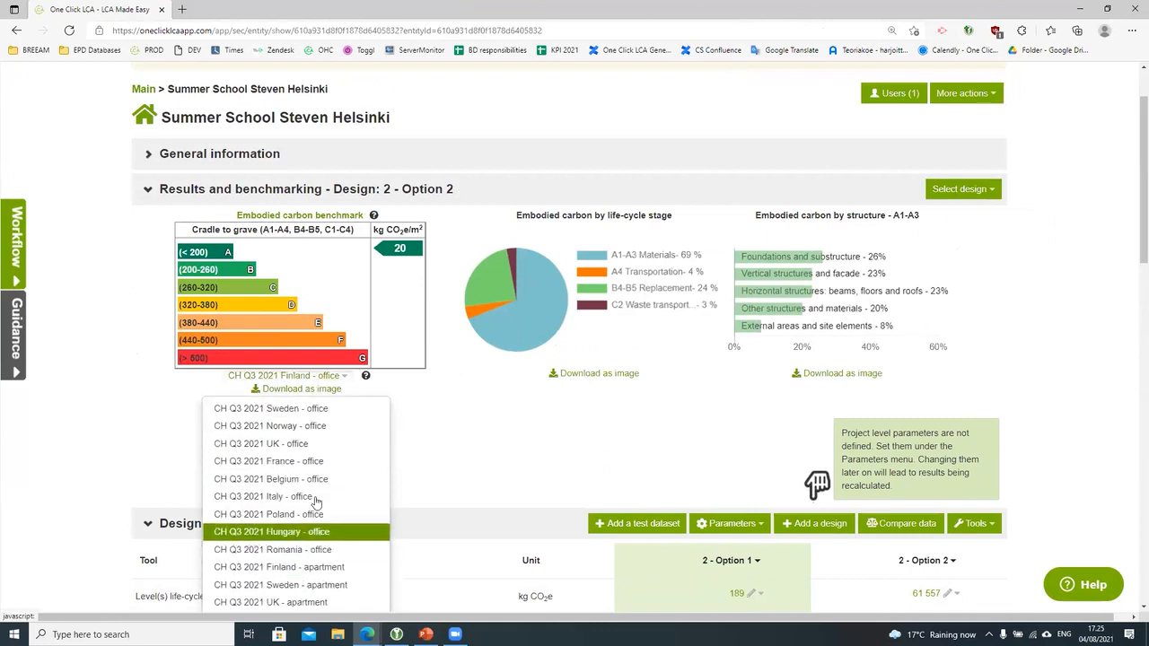
{"action": "left_click", "coordinate": [527, 482]}
{"action": "scroll", "coordinate": [1017, 559], "scroll_direction": "down", "scroll_amount": 1}
{"action": "scroll", "coordinate": [1017, 559], "scroll_direction": "down", "scroll_amount": 2}
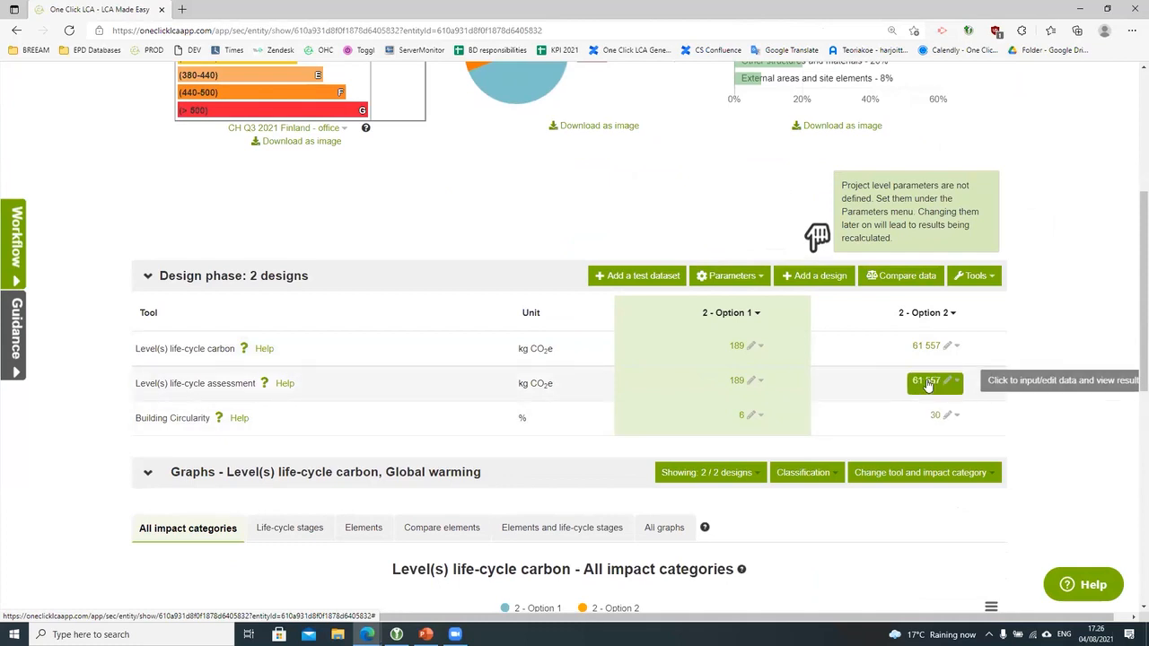
{"action": "left_click", "coordinate": [929, 380]}
{"action": "left_click", "coordinate": [923, 410]}
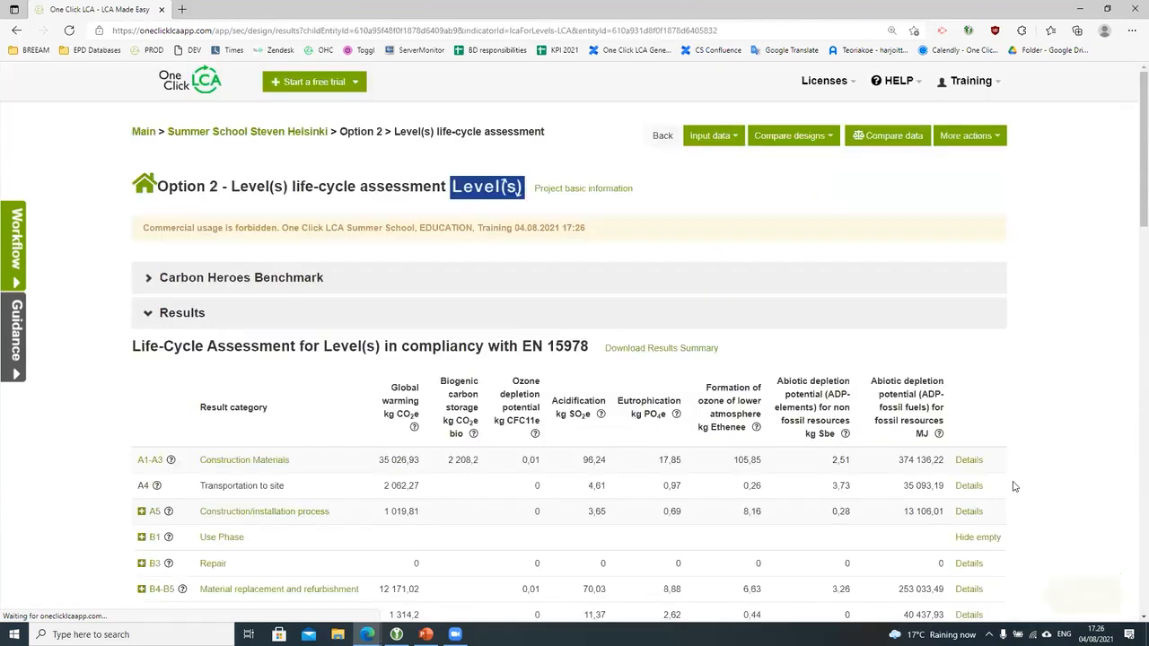
{"action": "scroll", "coordinate": [1019, 486], "scroll_direction": "down", "scroll_amount": 1}
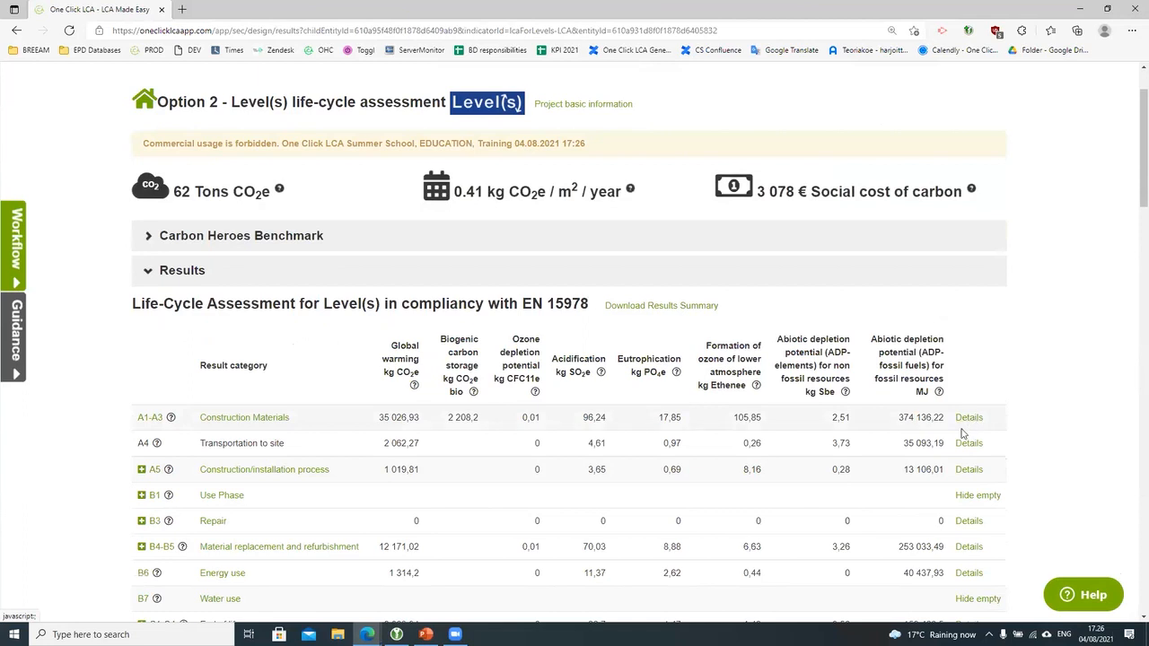
{"action": "scroll", "coordinate": [933, 359], "scroll_direction": "up", "scroll_amount": 1}
{"action": "left_click", "coordinate": [800, 136]}
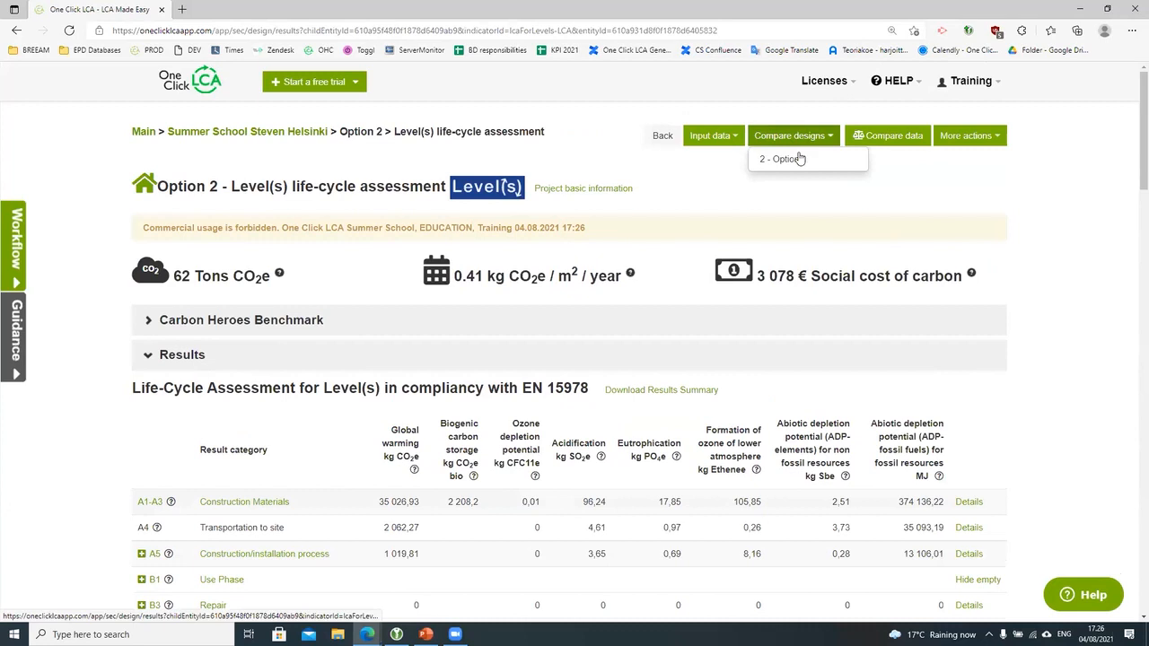
{"action": "left_click", "coordinate": [979, 134]}
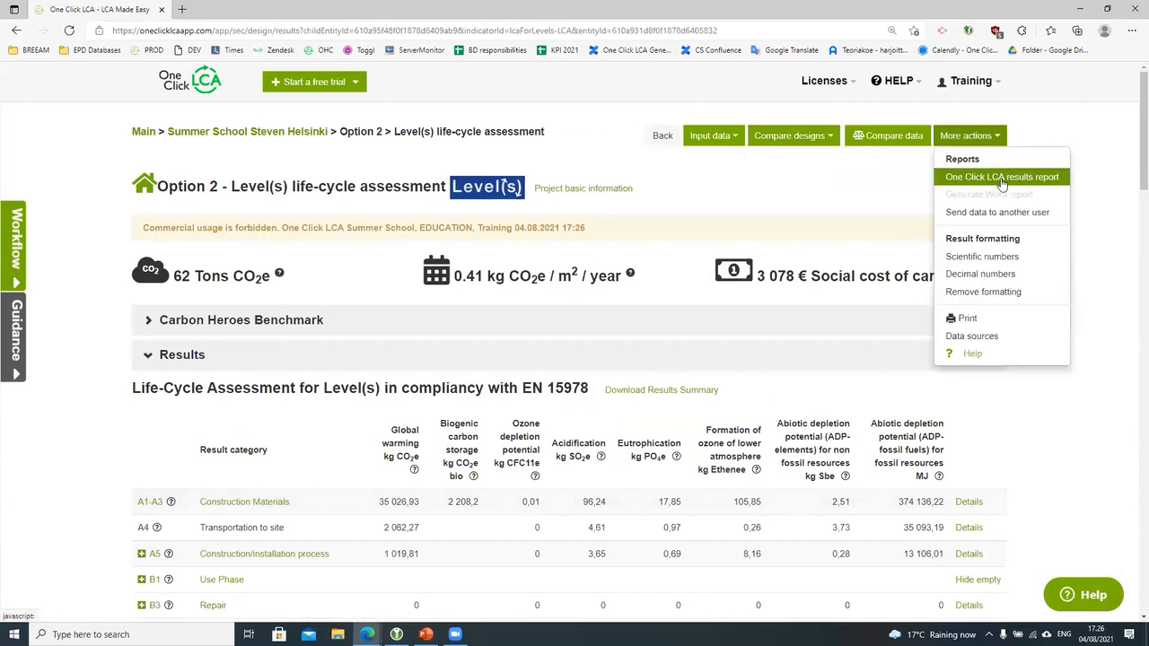
{"action": "left_click", "coordinate": [1069, 423]}
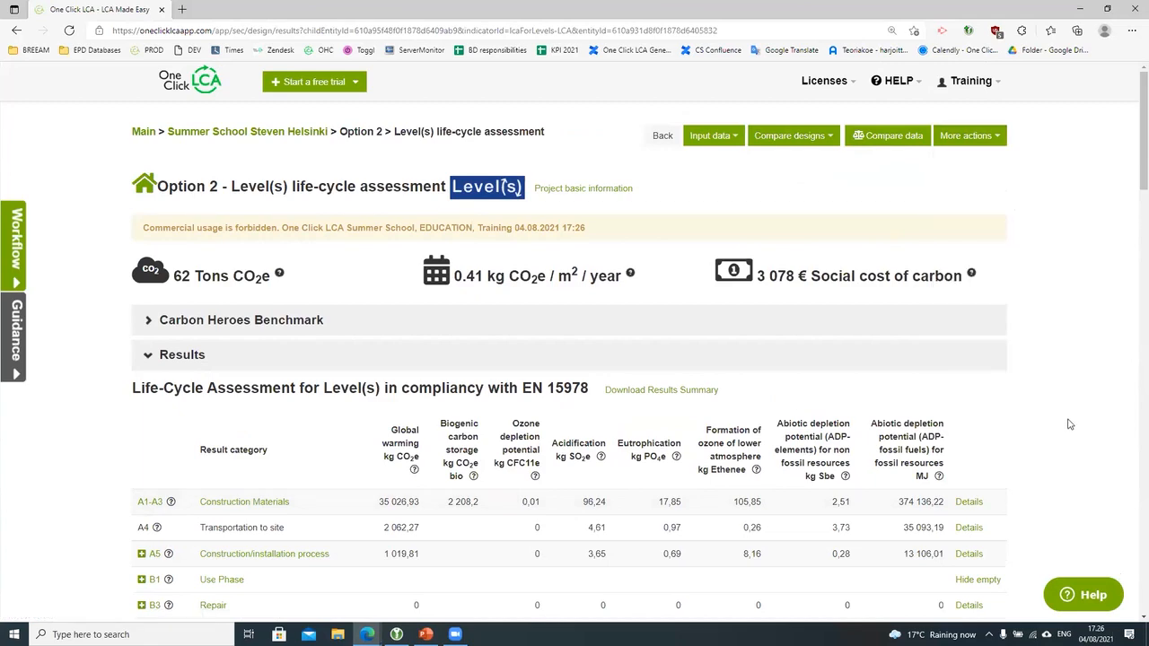
{"action": "scroll", "coordinate": [1069, 423], "scroll_direction": "down", "scroll_amount": 8}
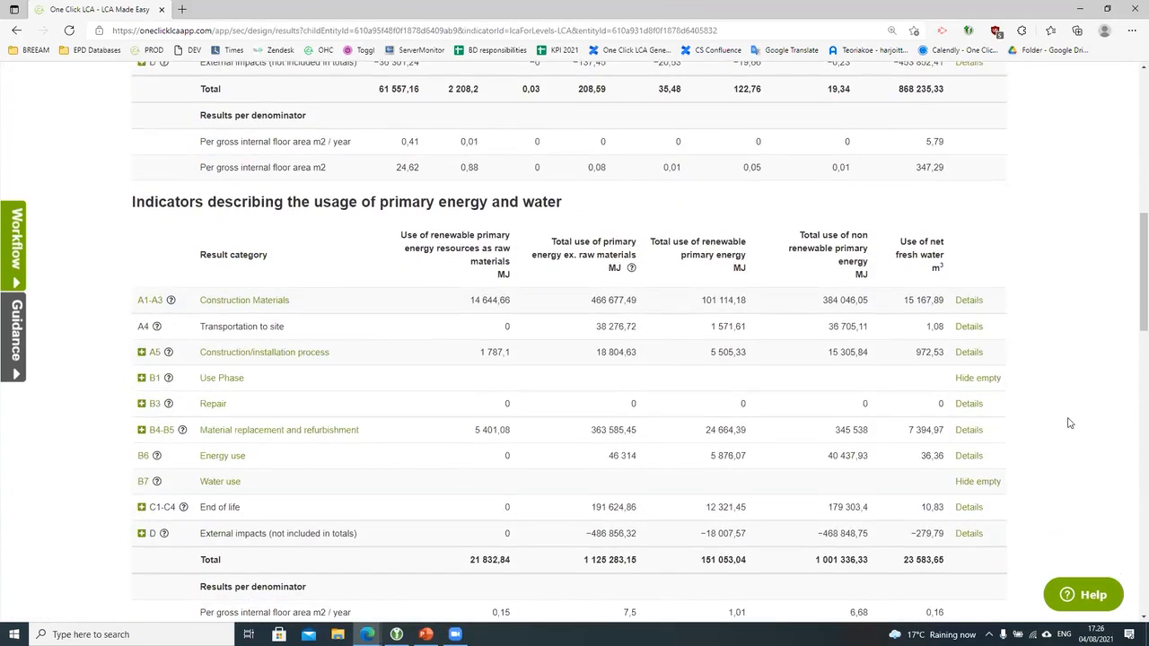
{"action": "scroll", "coordinate": [1069, 424], "scroll_direction": "down", "scroll_amount": 6}
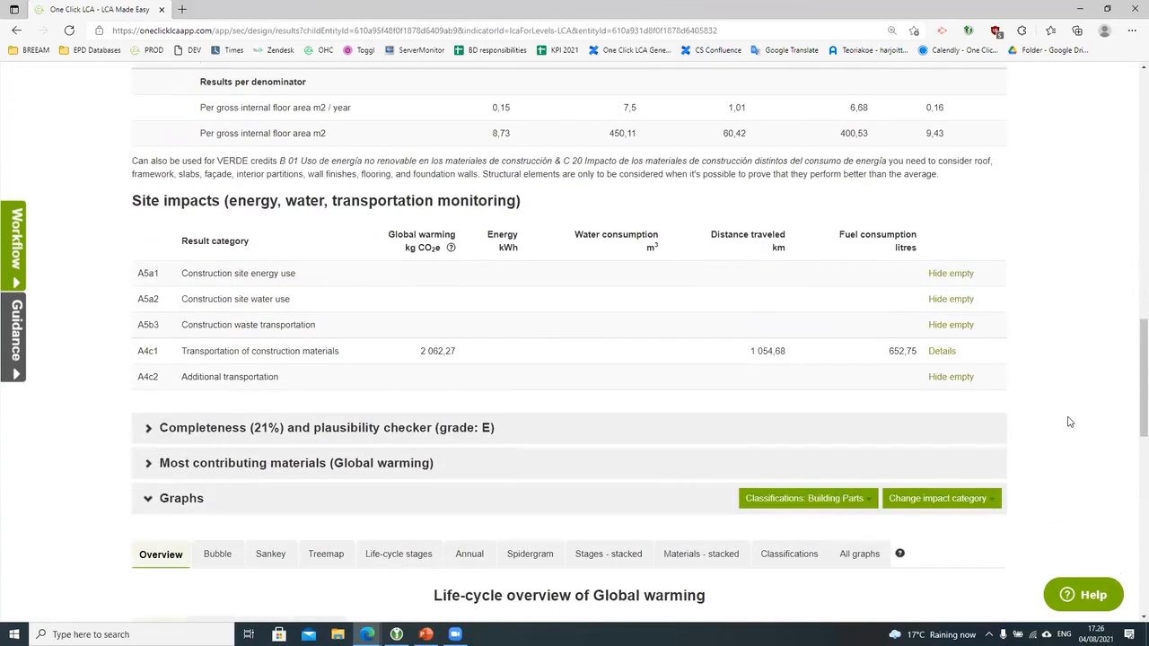
{"action": "scroll", "coordinate": [1068, 421], "scroll_direction": "down", "scroll_amount": 1}
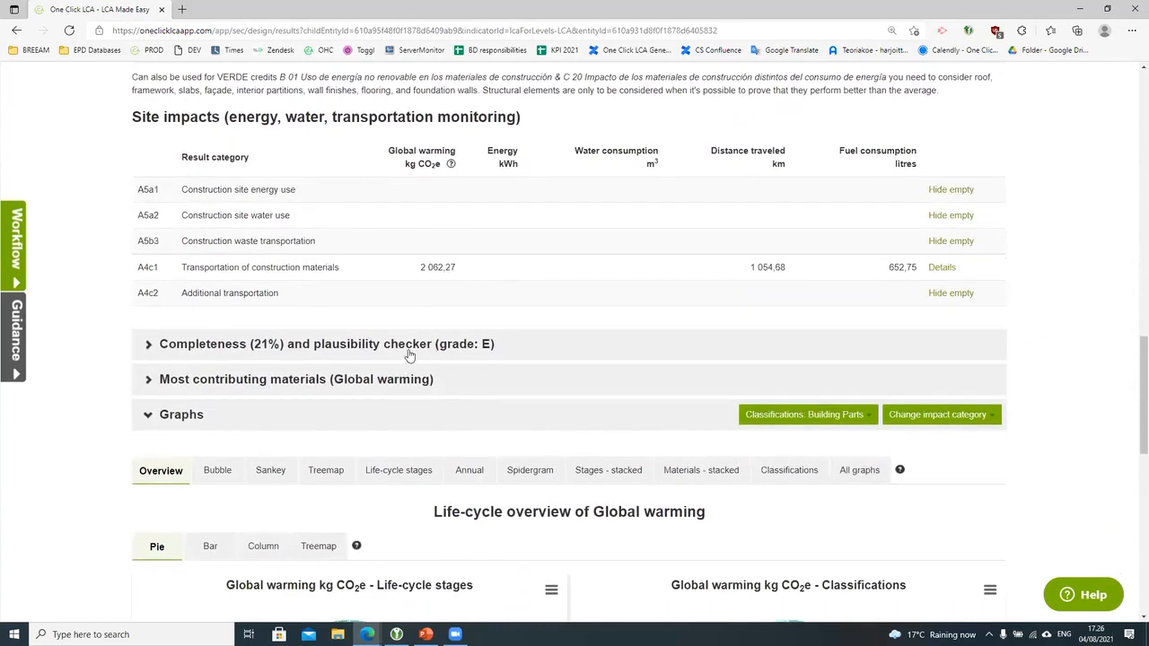
{"action": "left_click", "coordinate": [399, 384]}
{"action": "scroll", "coordinate": [495, 403], "scroll_direction": "down", "scroll_amount": 3}
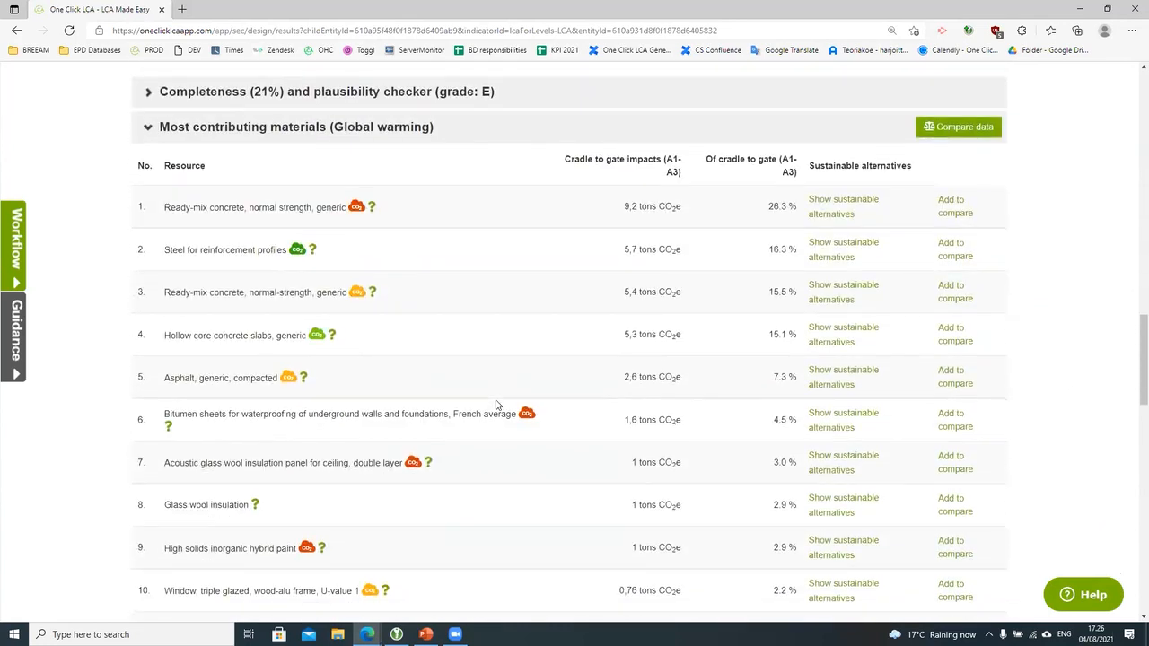
{"action": "scroll", "coordinate": [497, 409], "scroll_direction": "down", "scroll_amount": 4}
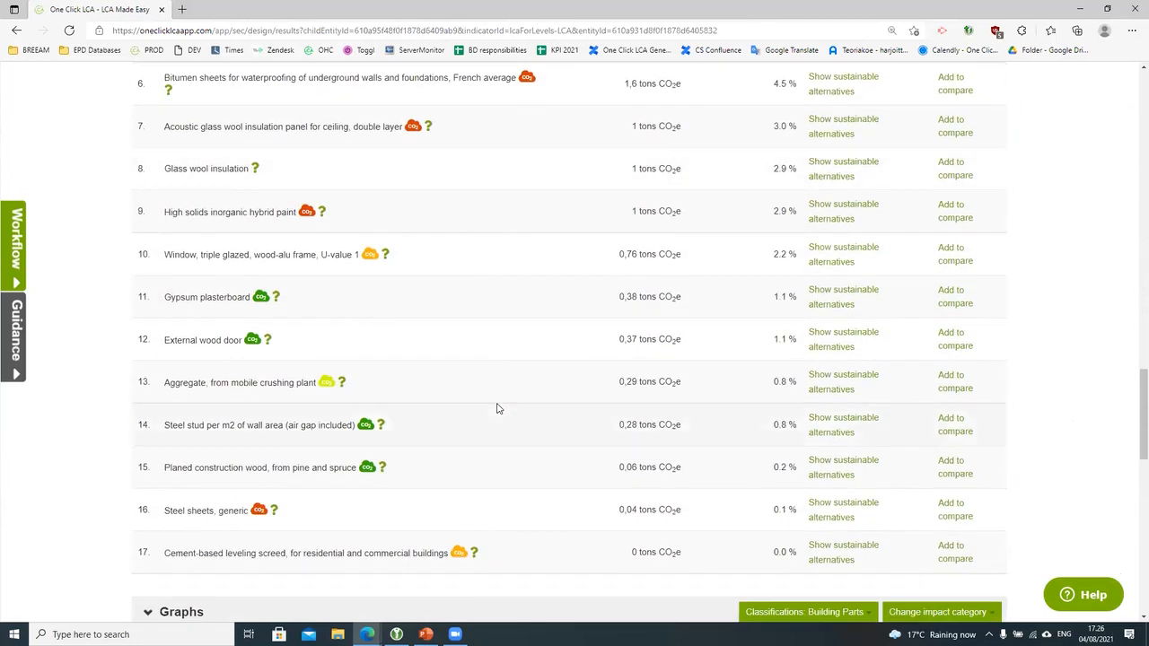
{"action": "scroll", "coordinate": [498, 409], "scroll_direction": "down", "scroll_amount": 2}
{"action": "scroll", "coordinate": [498, 406], "scroll_direction": "up", "scroll_amount": 7}
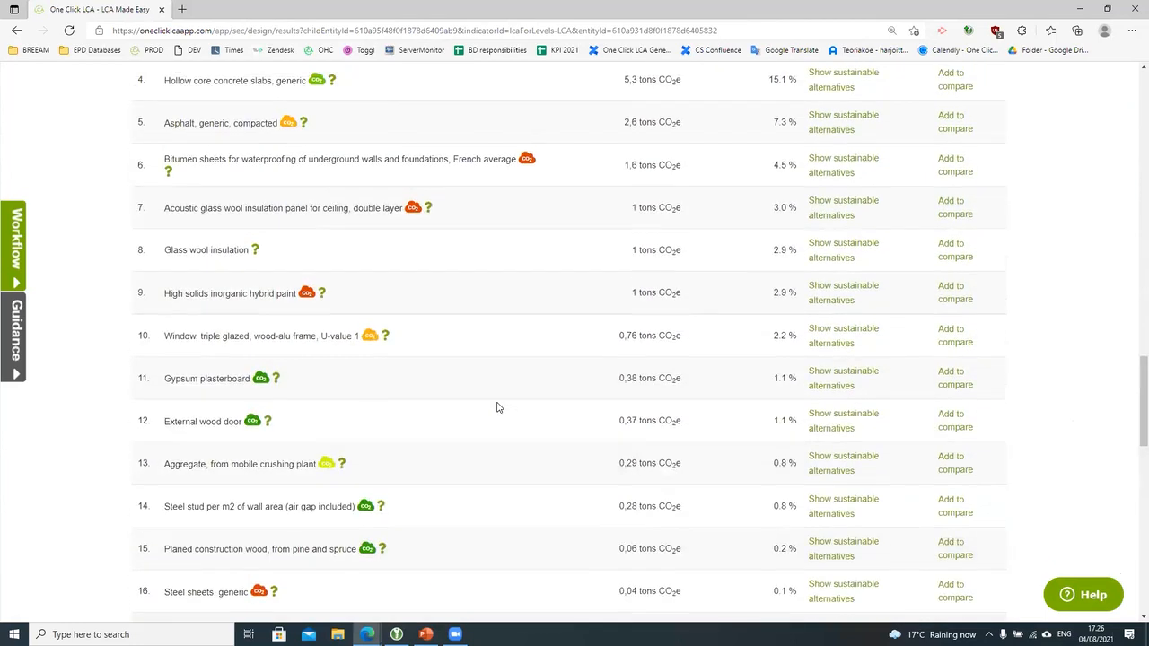
{"action": "left_click", "coordinate": [303, 216]}
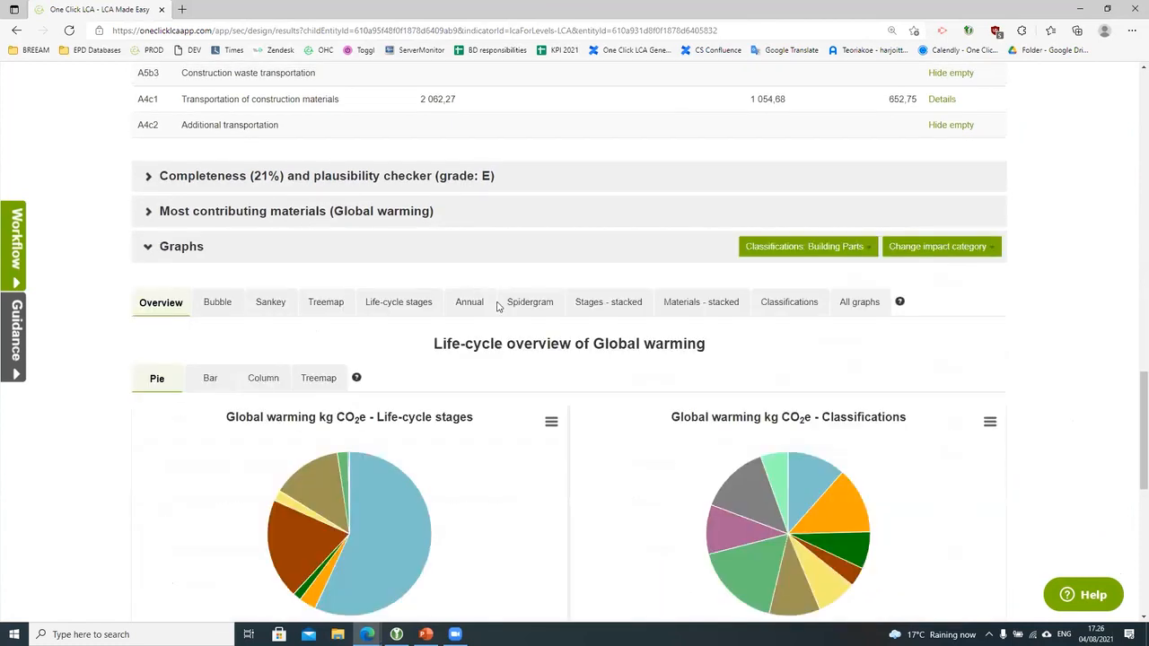
{"action": "scroll", "coordinate": [1057, 442], "scroll_direction": "down", "scroll_amount": 3}
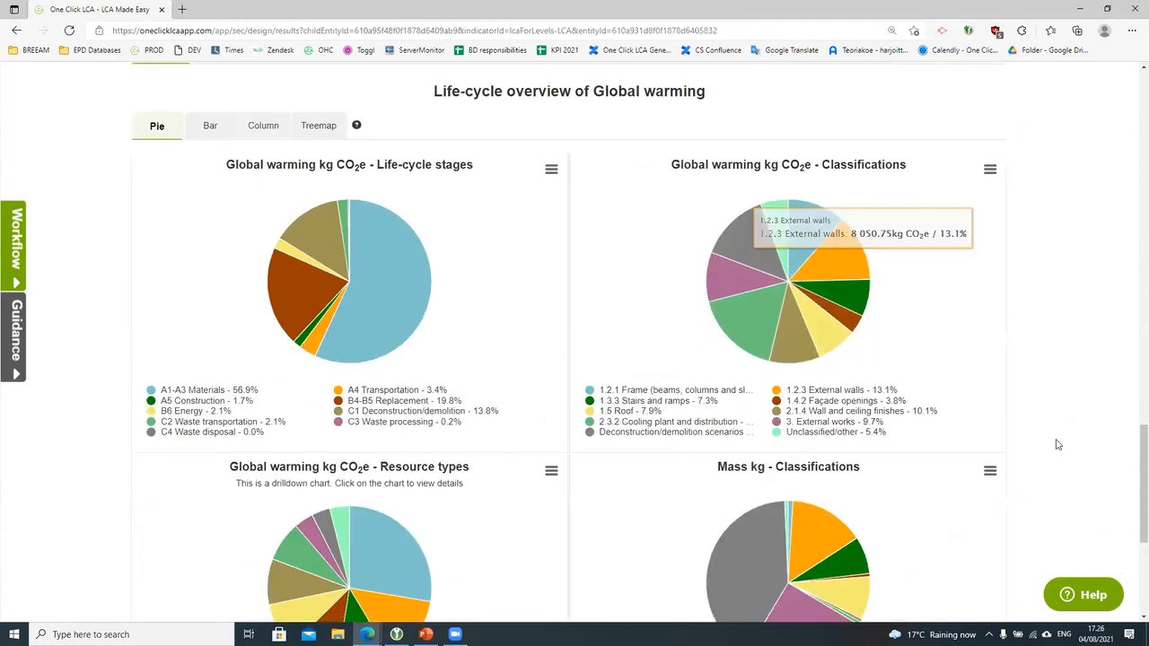
{"action": "scroll", "coordinate": [1079, 419], "scroll_direction": "up", "scroll_amount": 1}
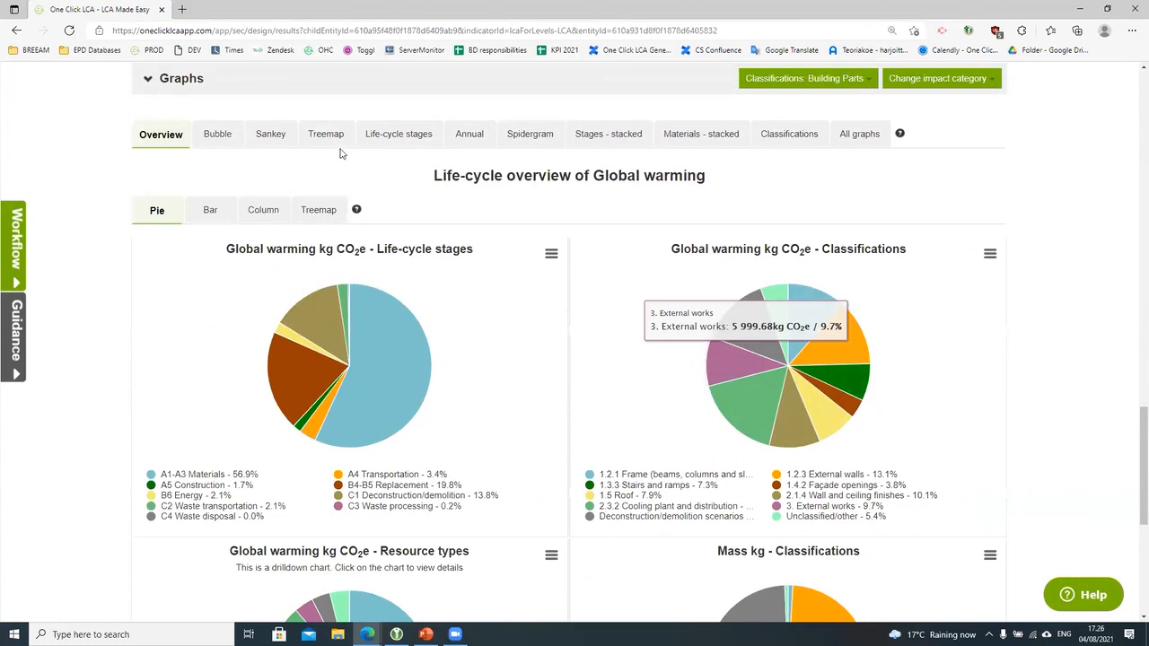
{"action": "left_click", "coordinate": [339, 139]}
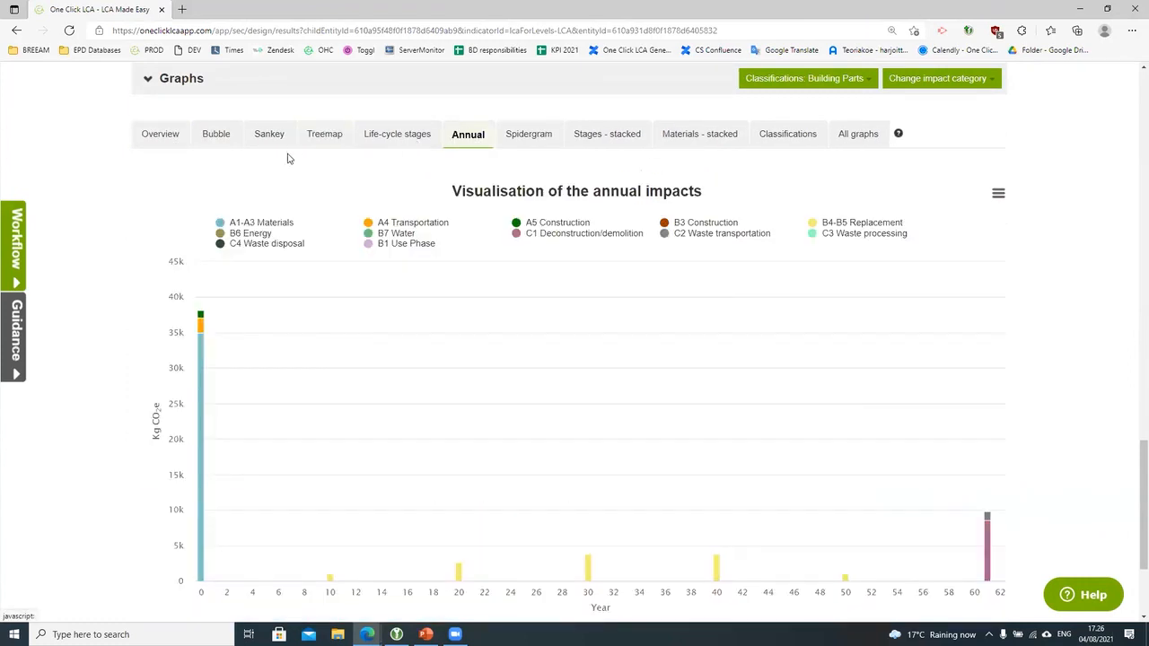
{"action": "left_click", "coordinate": [162, 136]}
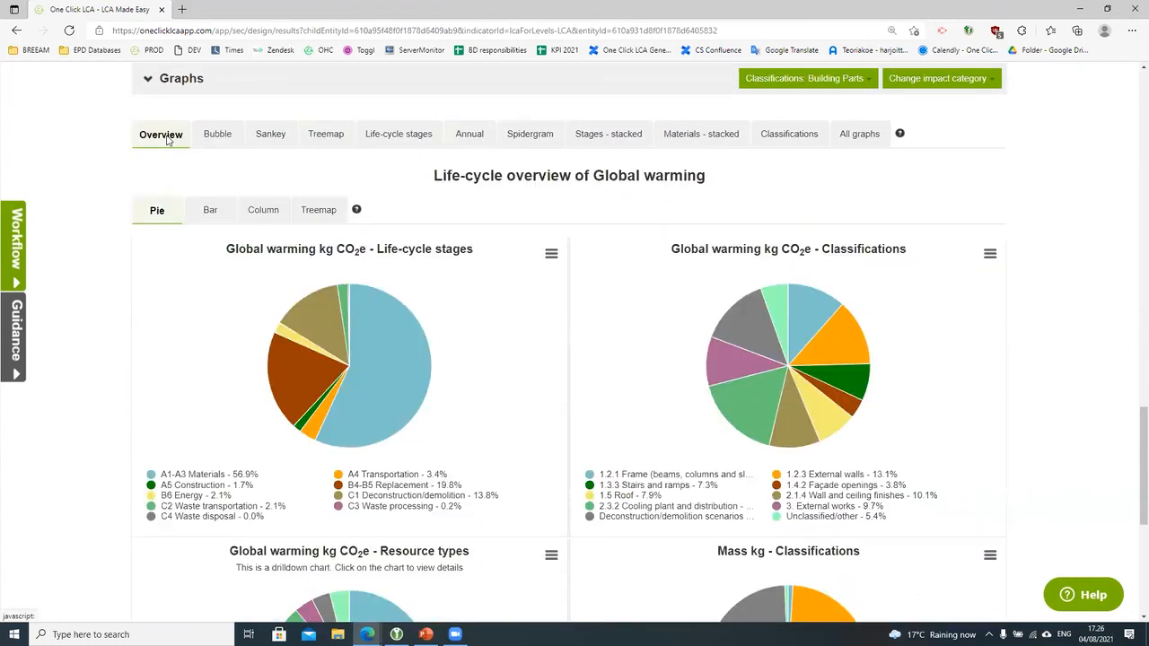
{"action": "left_click", "coordinate": [551, 253]}
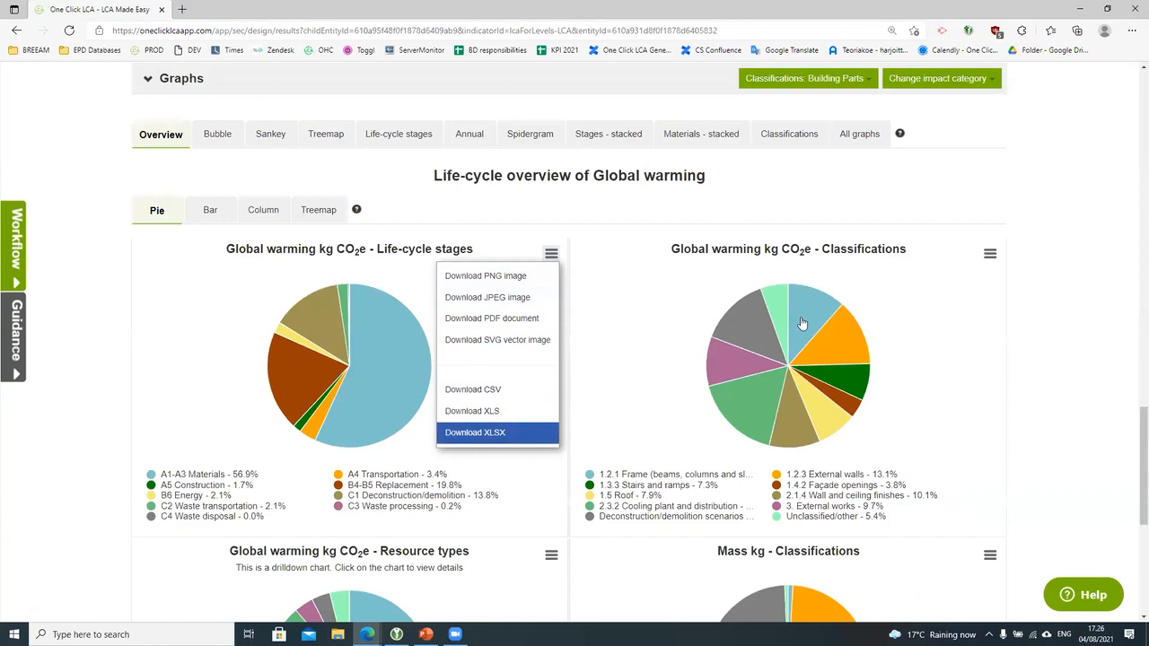
{"action": "left_click", "coordinate": [952, 79]}
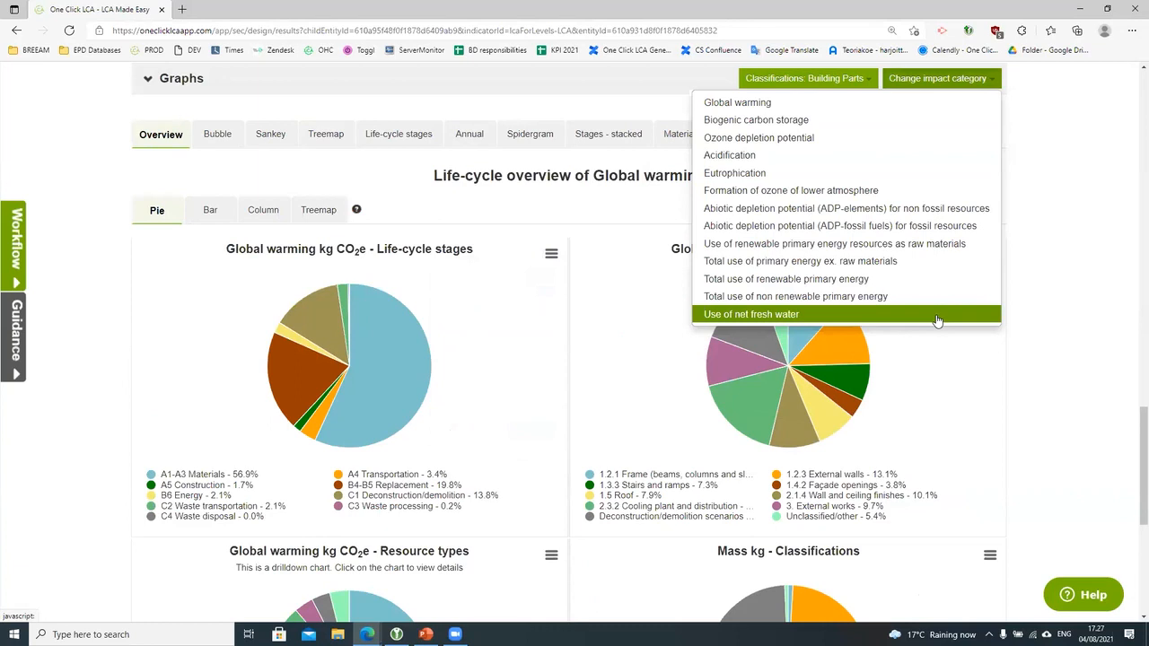
{"action": "scroll", "coordinate": [1056, 387], "scroll_direction": "down", "scroll_amount": 4}
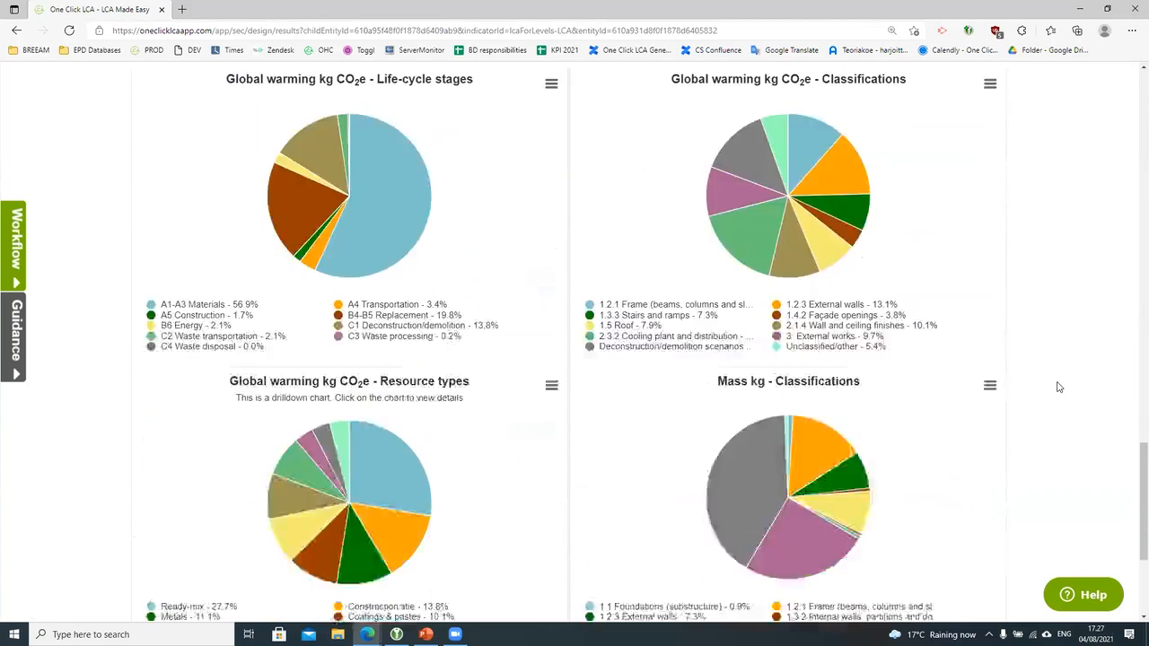
{"action": "scroll", "coordinate": [1055, 387], "scroll_direction": "down", "scroll_amount": 1}
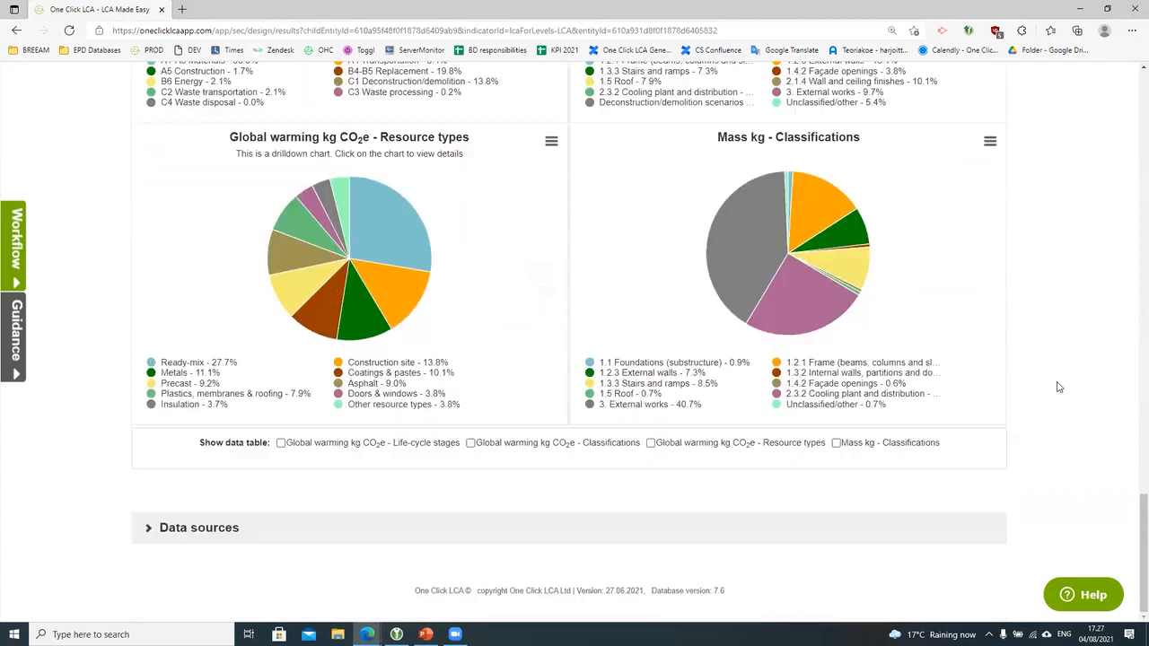
{"action": "left_click", "coordinate": [267, 531]}
{"action": "scroll", "coordinate": [356, 498], "scroll_direction": "down", "scroll_amount": 4}
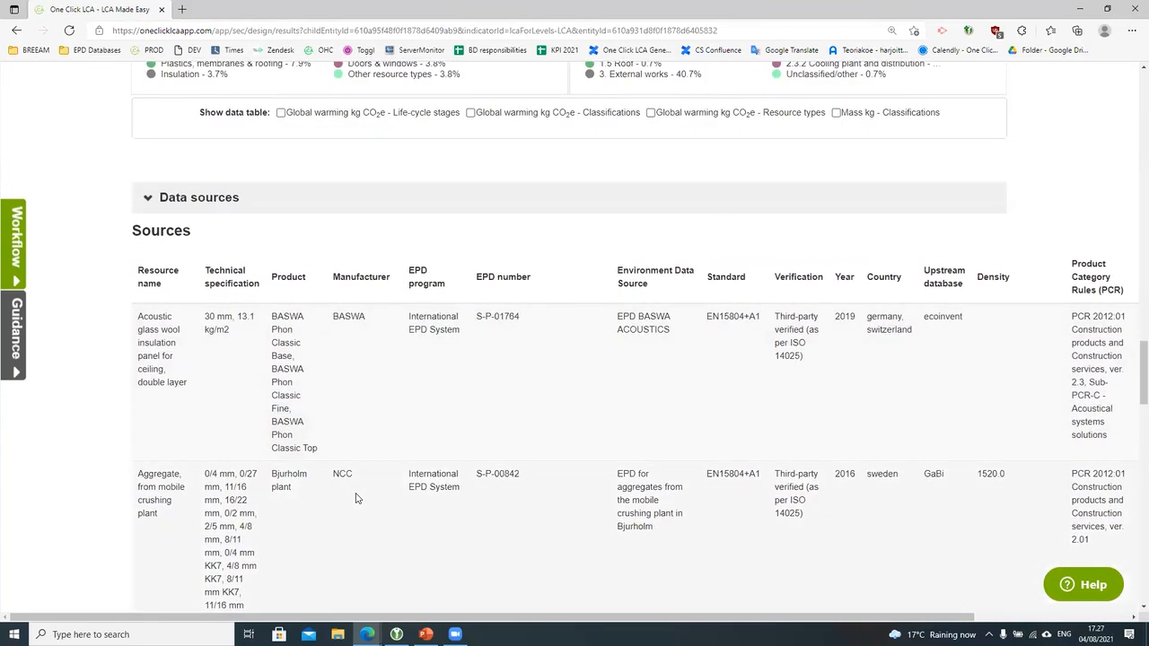
{"action": "scroll", "coordinate": [356, 498], "scroll_direction": "down", "scroll_amount": 1}
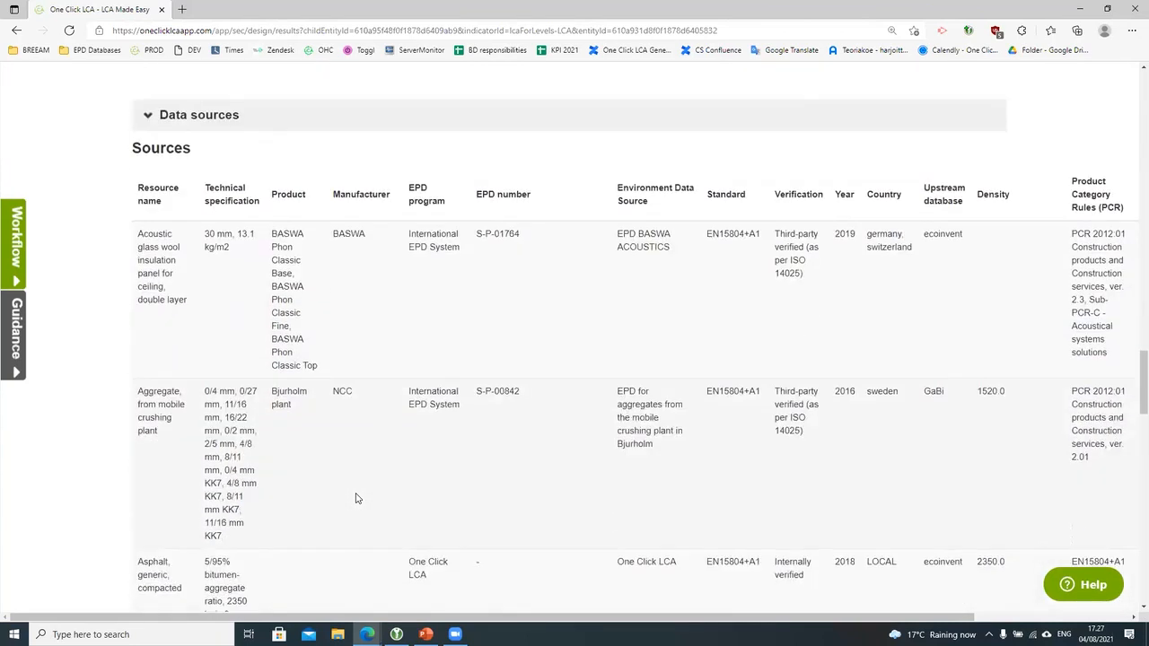
{"action": "scroll", "coordinate": [355, 498], "scroll_direction": "up", "scroll_amount": 1}
{"action": "left_click", "coordinate": [230, 200]}
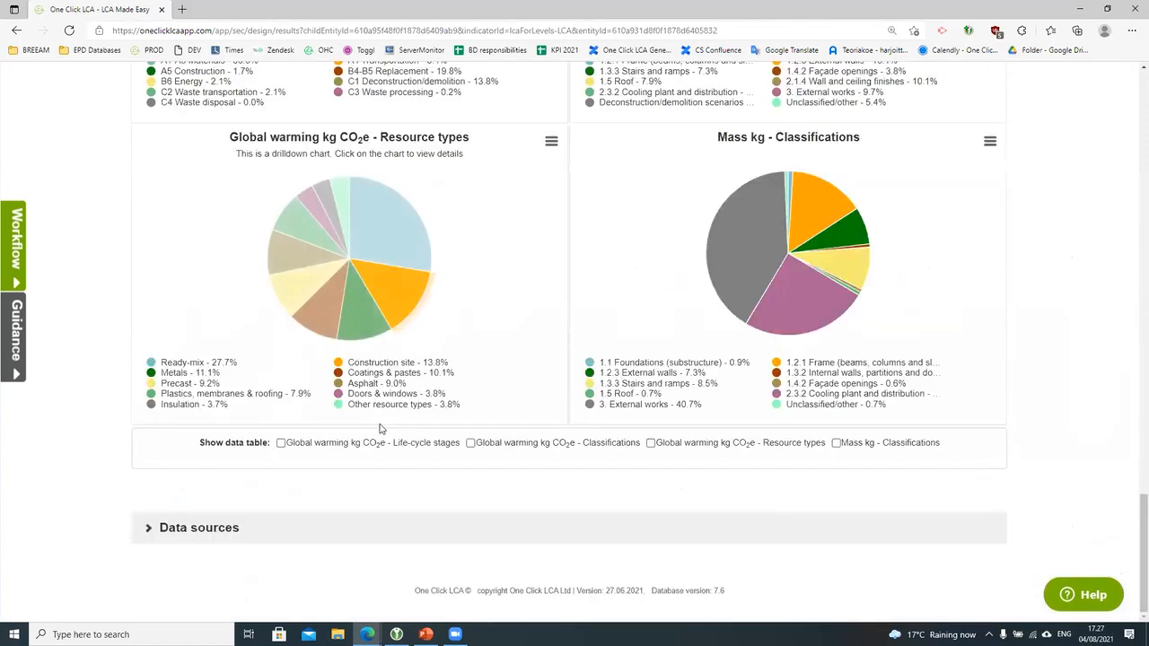
Step: Go back to the Summer School project page through its breadcrumb link
{"action": "scroll", "coordinate": [381, 429], "scroll_direction": "up", "scroll_amount": 15}
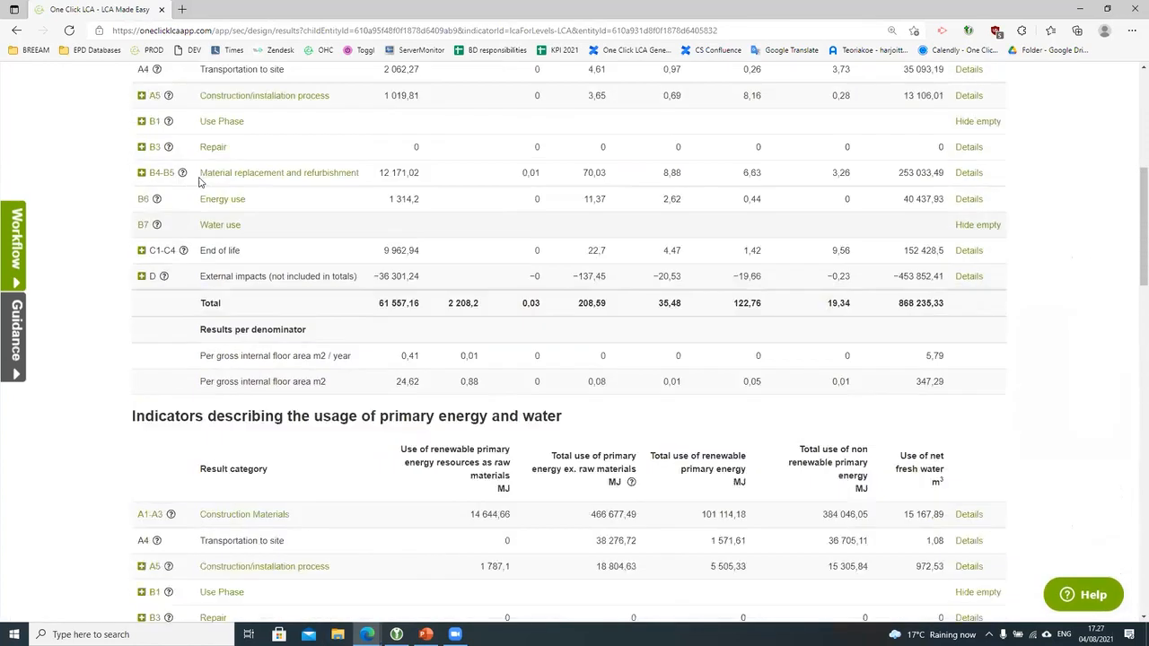
{"action": "scroll", "coordinate": [199, 183], "scroll_direction": "up", "scroll_amount": 5}
{"action": "left_click", "coordinate": [238, 132]}
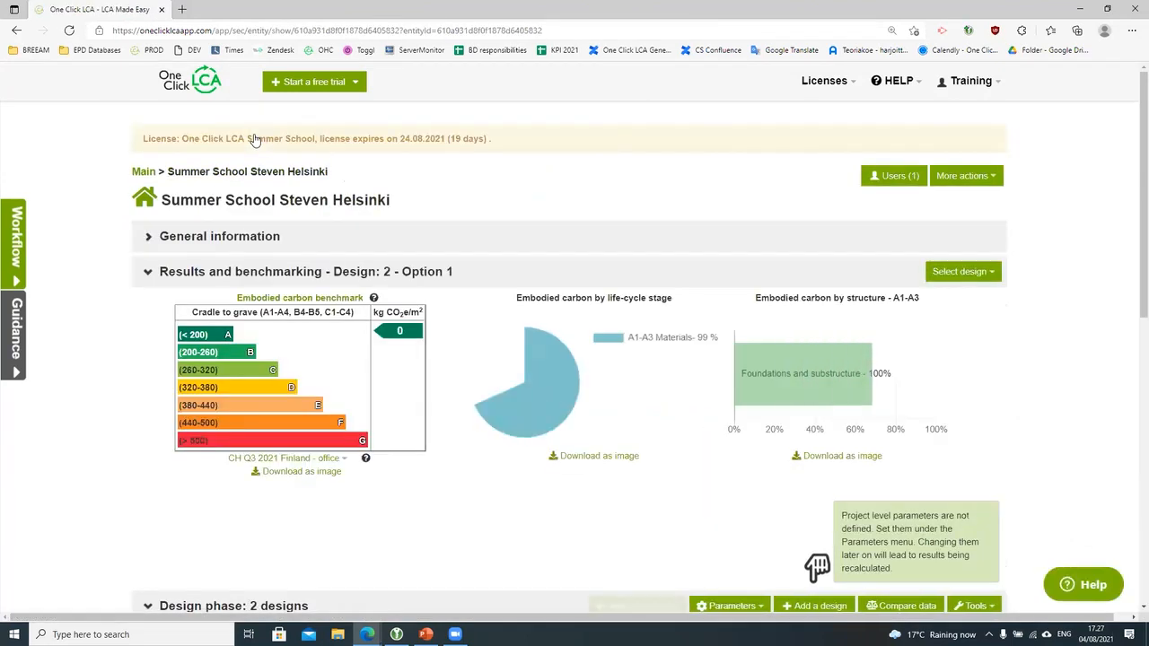
Step: Open Circularity score weighting factors from Option 2's 30 Building Circularity value in the Design phase table
{"action": "scroll", "coordinate": [900, 243], "scroll_direction": "down", "scroll_amount": 2}
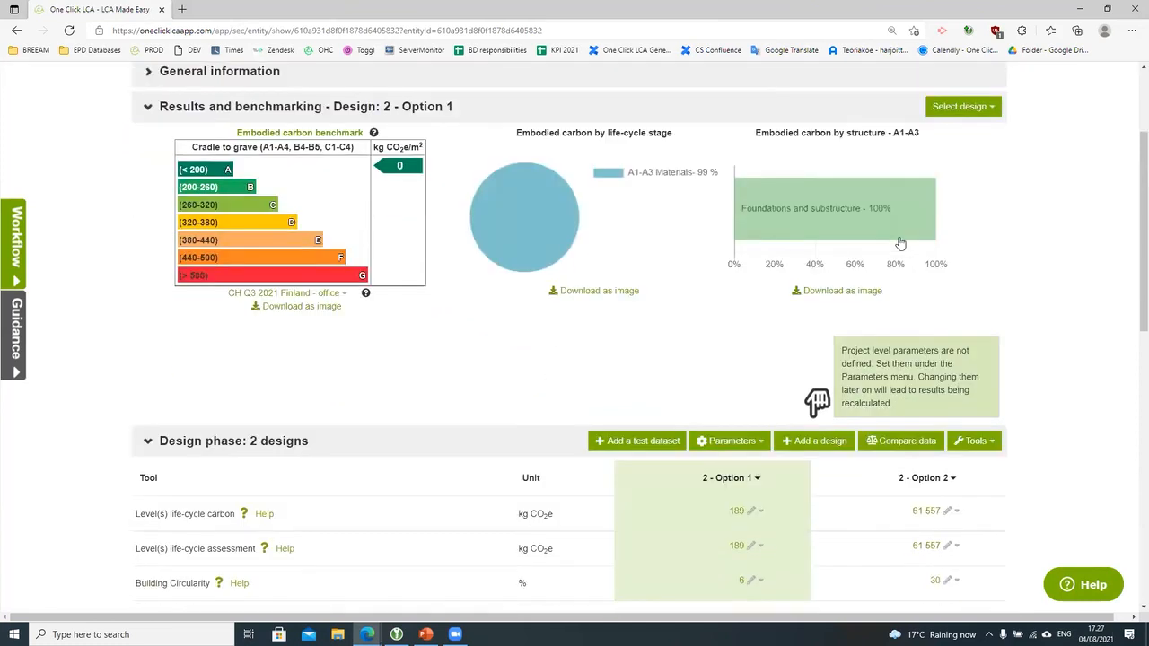
{"action": "scroll", "coordinate": [1091, 434], "scroll_direction": "down", "scroll_amount": 1}
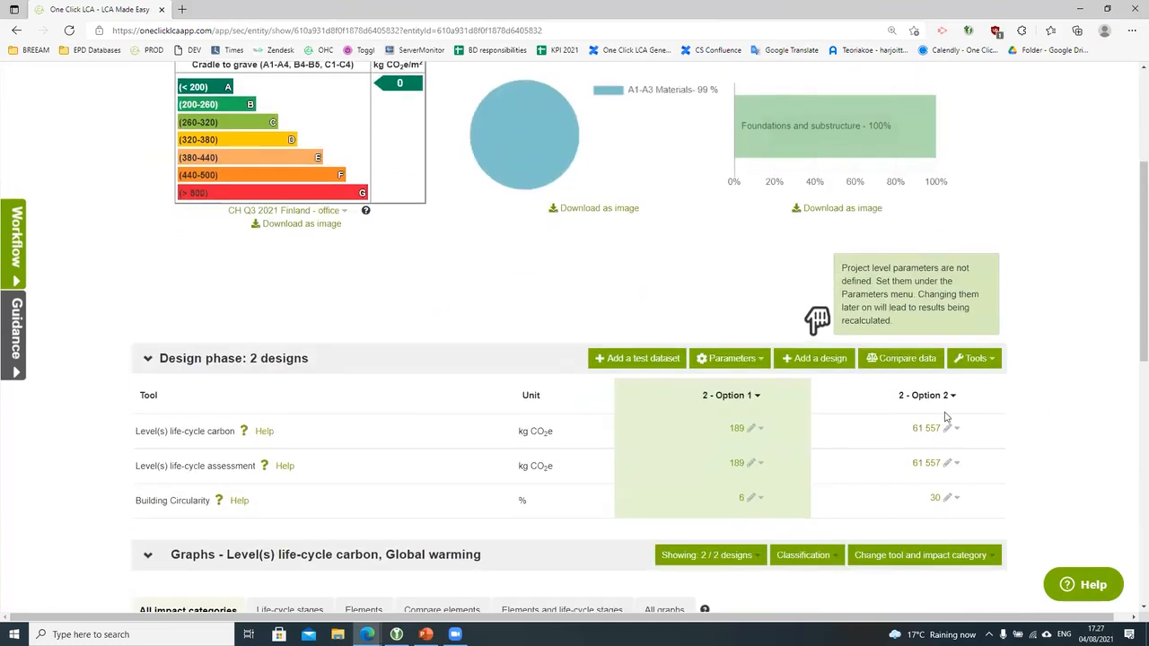
{"action": "left_click", "coordinate": [940, 499]}
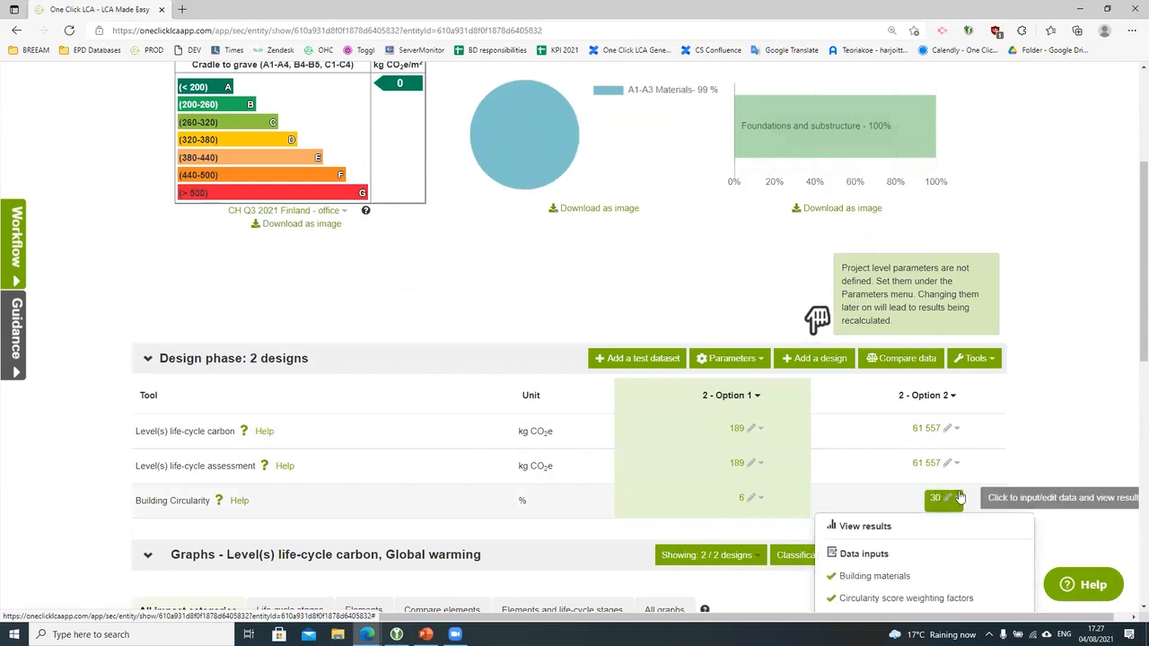
{"action": "scroll", "coordinate": [951, 422], "scroll_direction": "down", "scroll_amount": 1}
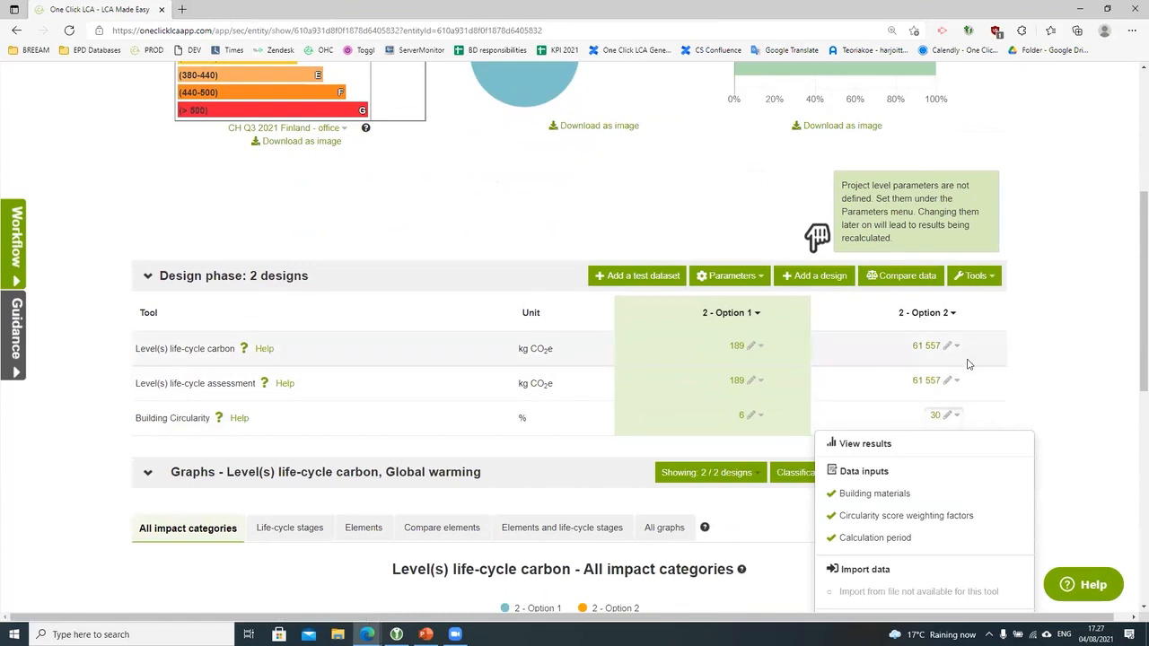
{"action": "scroll", "coordinate": [951, 376], "scroll_direction": "down", "scroll_amount": 1}
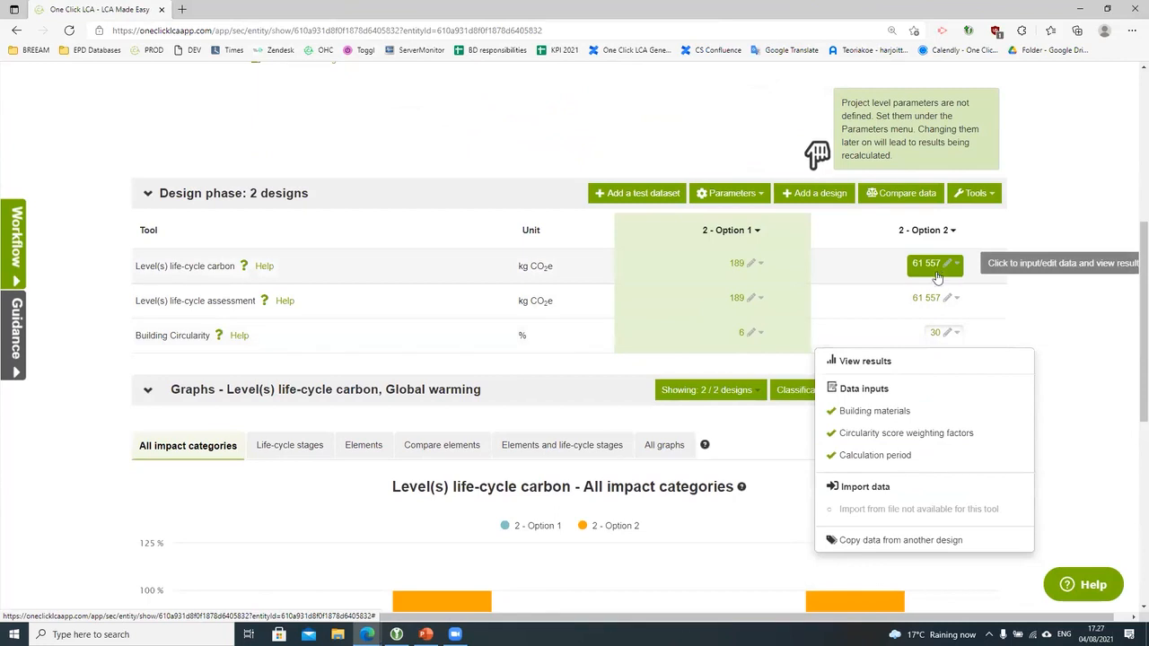
{"action": "left_click", "coordinate": [908, 434]}
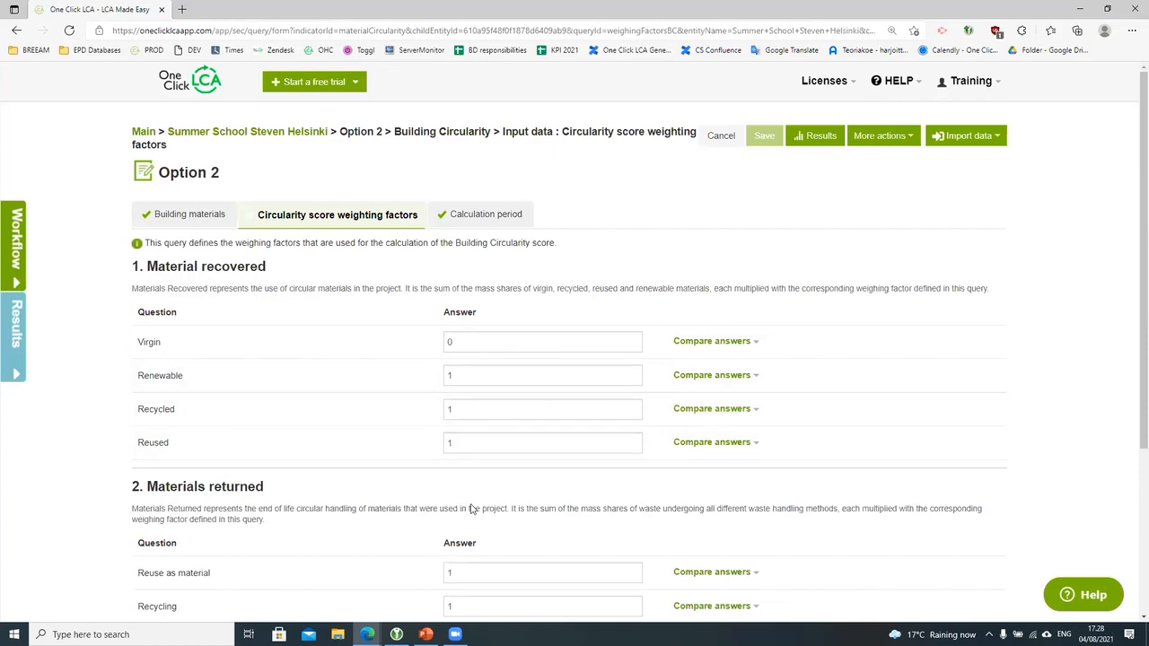
Step: Scroll to the Materials returned factors: Reuse and Recycling 1, Downcycling and Use as energy 0.5, Disposal 0
{"action": "scroll", "coordinate": [488, 434], "scroll_direction": "down", "scroll_amount": 3}
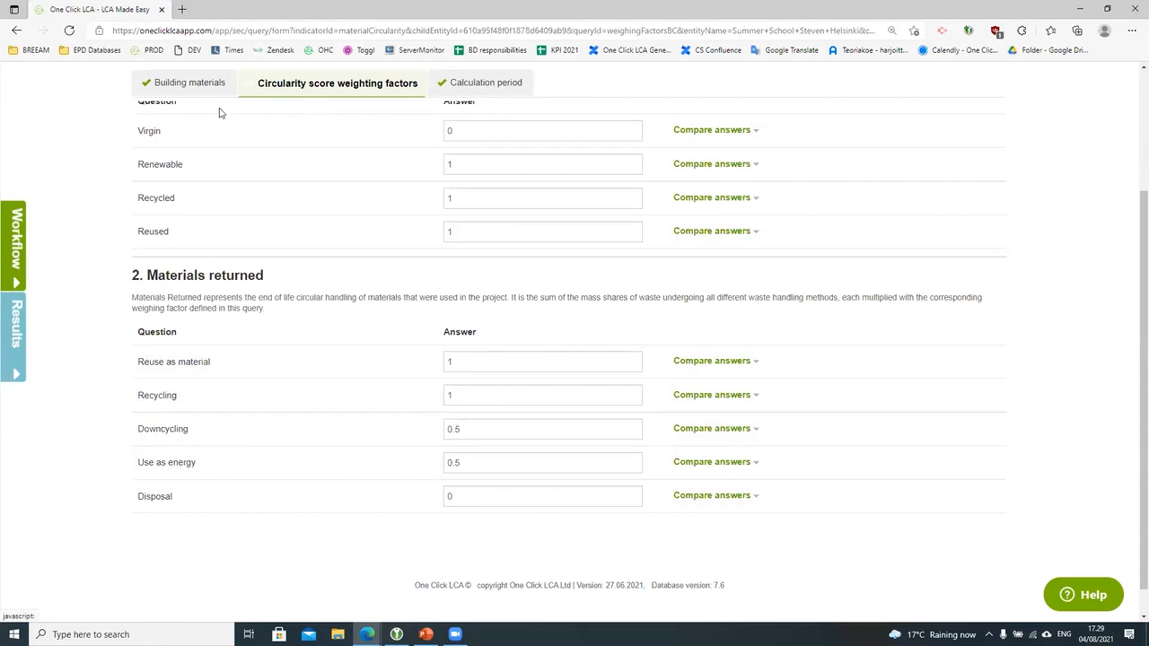
{"action": "left_click", "coordinate": [190, 84]}
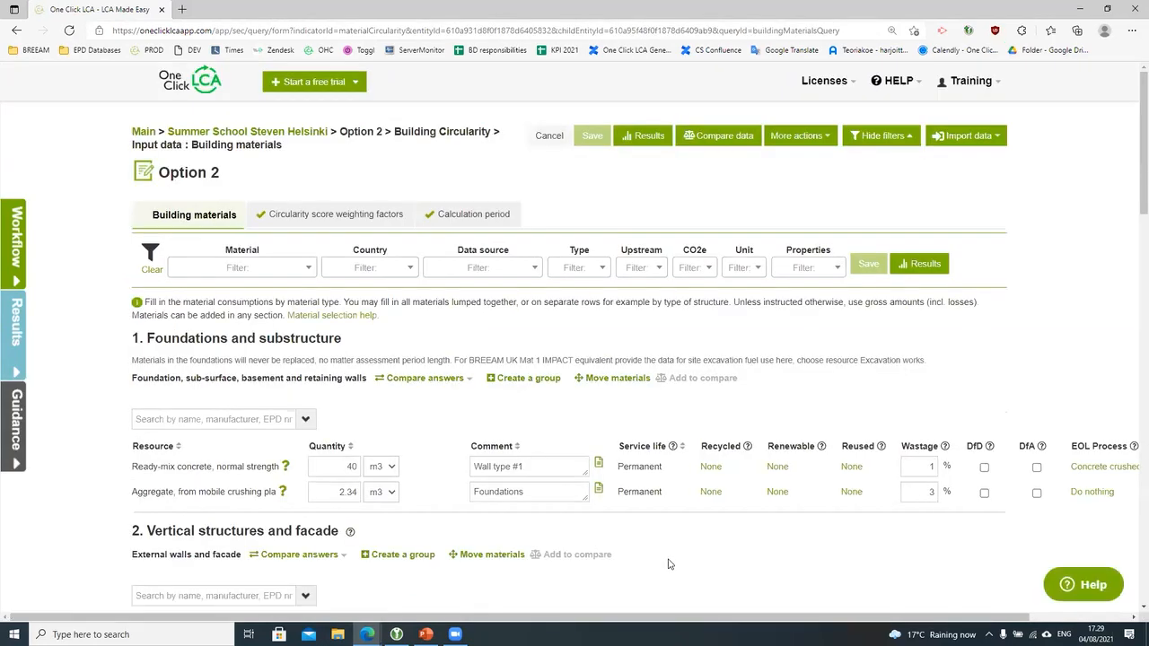
{"action": "scroll", "coordinate": [668, 563], "scroll_direction": "down", "scroll_amount": 1}
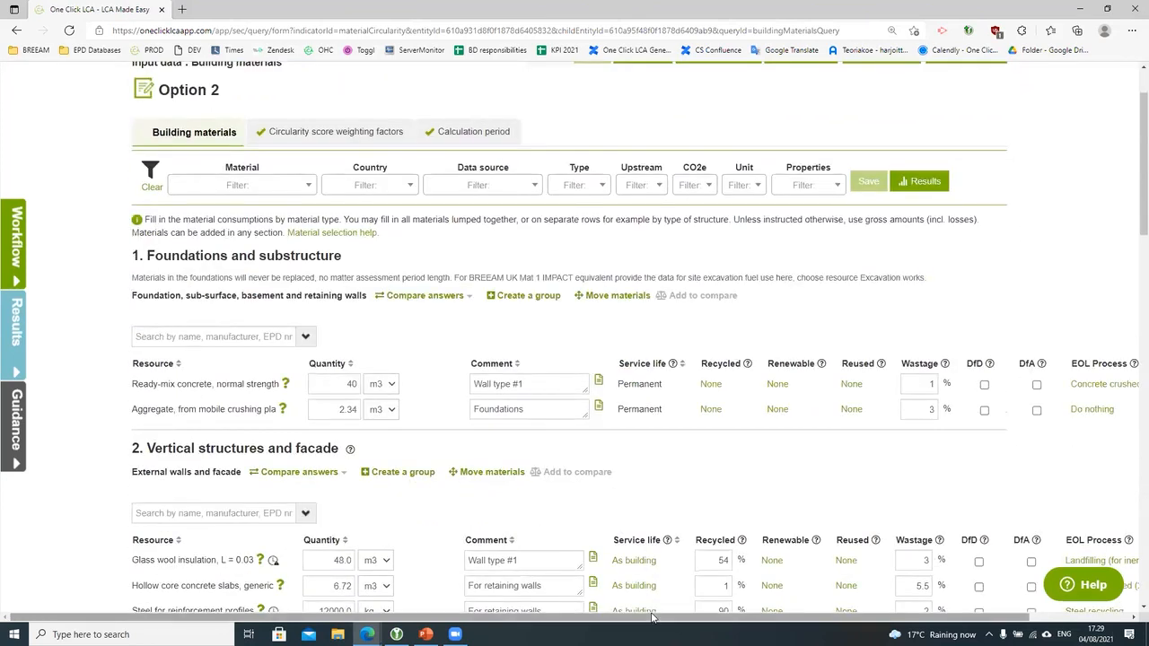
{"action": "left_click_drag", "start_coordinate": [652, 618], "coordinate": [706, 616]}
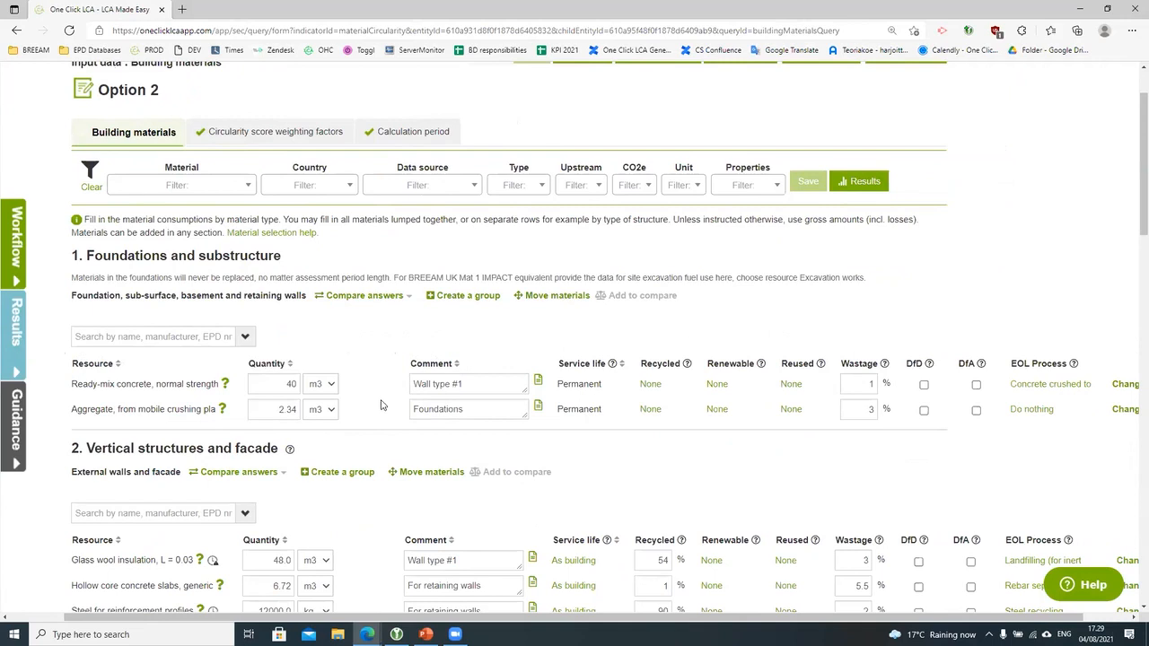
{"action": "left_click_drag", "start_coordinate": [620, 617], "coordinate": [712, 617]}
{"action": "scroll", "coordinate": [787, 433], "scroll_direction": "down", "scroll_amount": 2}
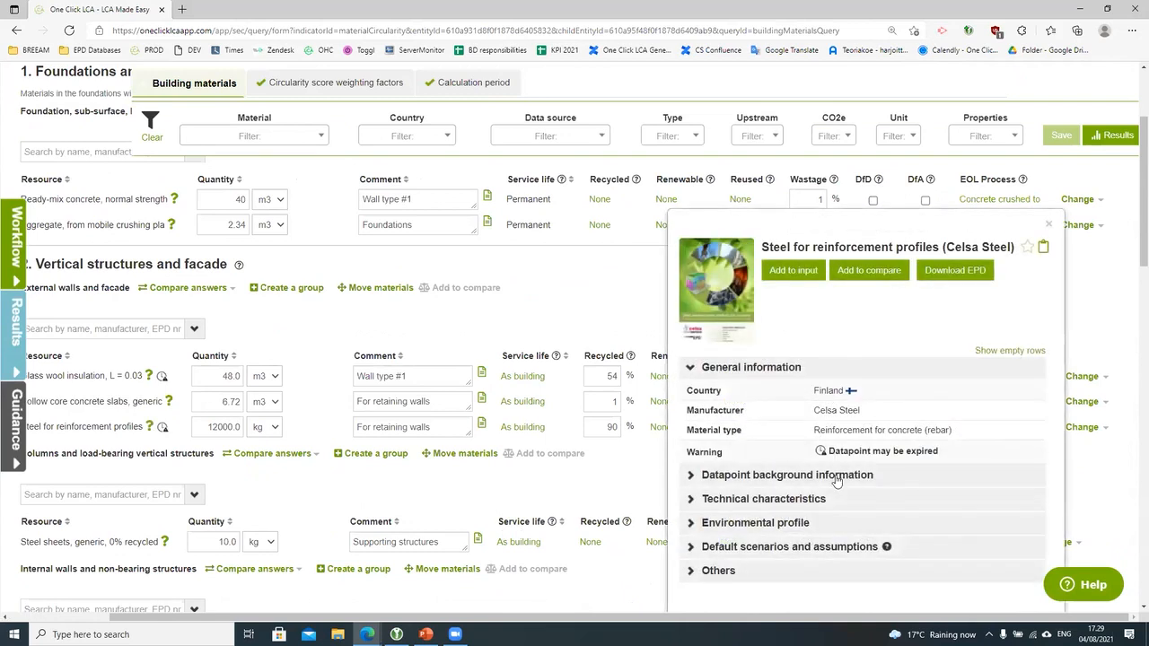
{"action": "left_click", "coordinate": [1048, 224]}
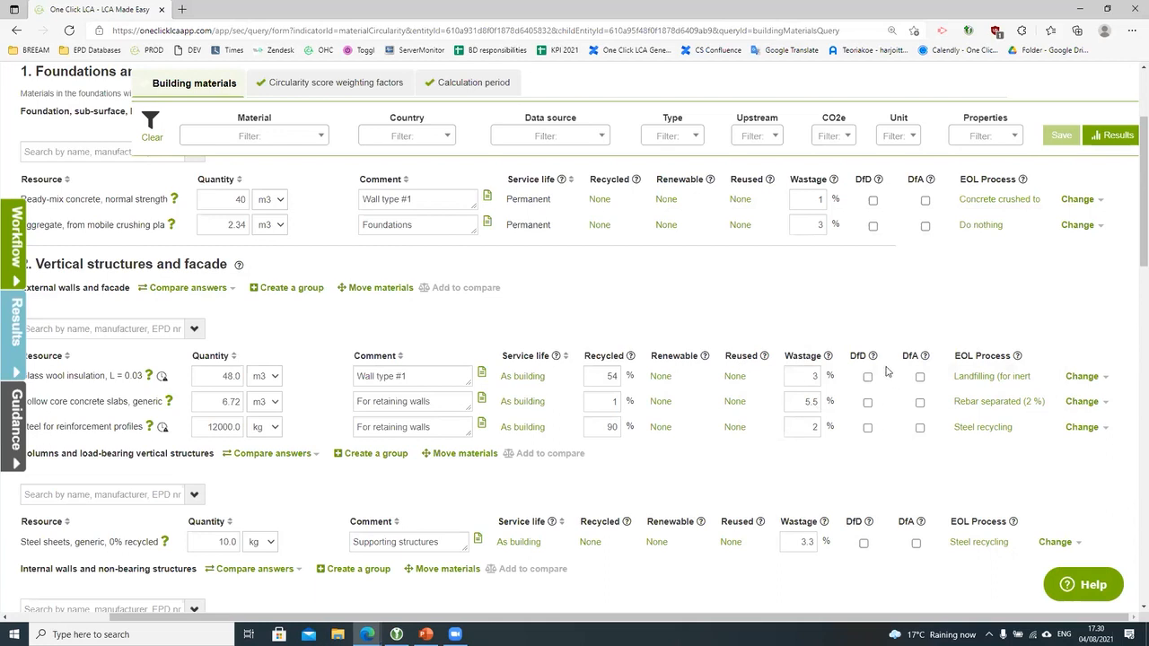
{"action": "mouse_move", "coordinate": [873, 358]}
{"action": "mouse_move", "coordinate": [924, 357]}
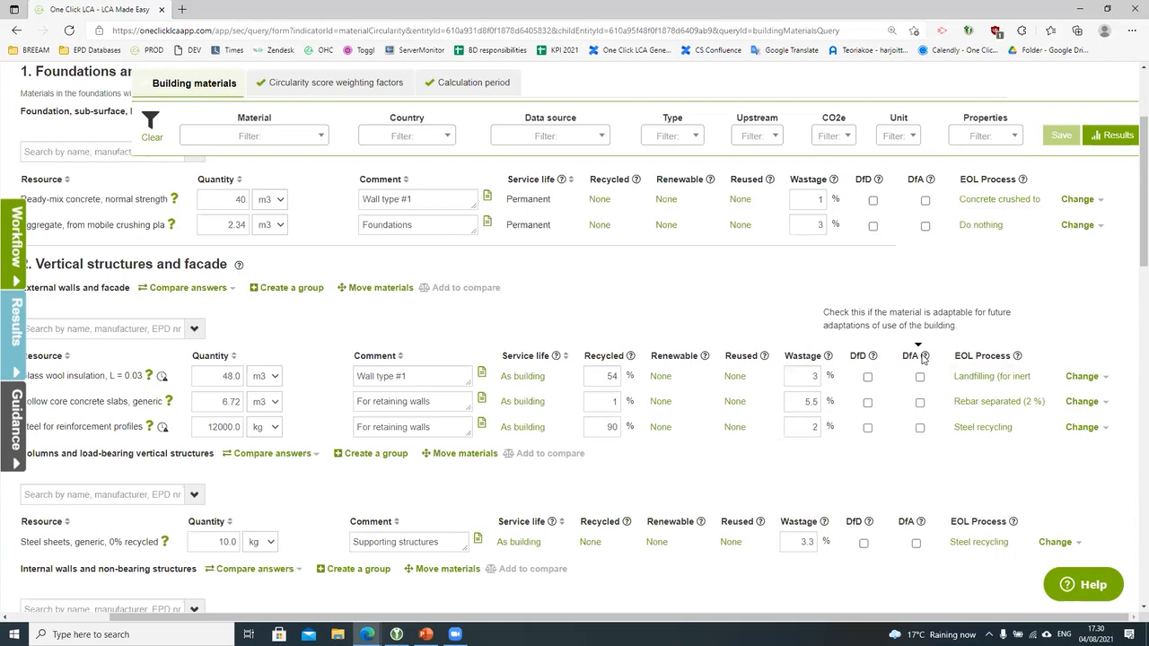
{"action": "left_click", "coordinate": [1090, 588]}
{"action": "type", "text": "circularity"}
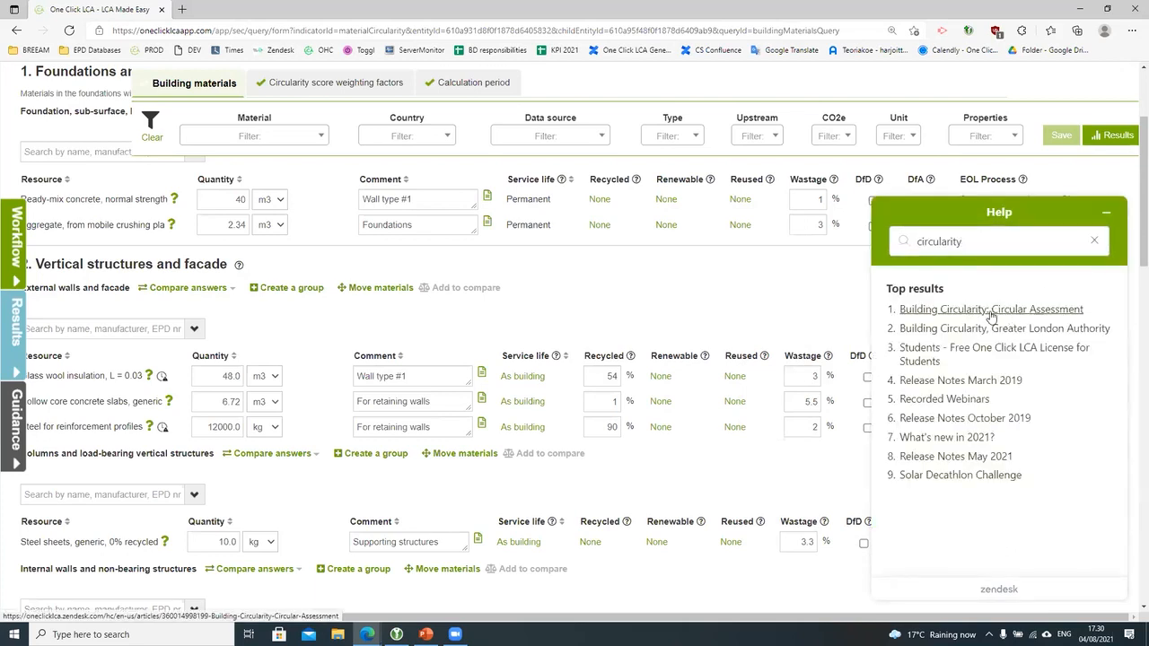
{"action": "left_click", "coordinate": [1106, 213]}
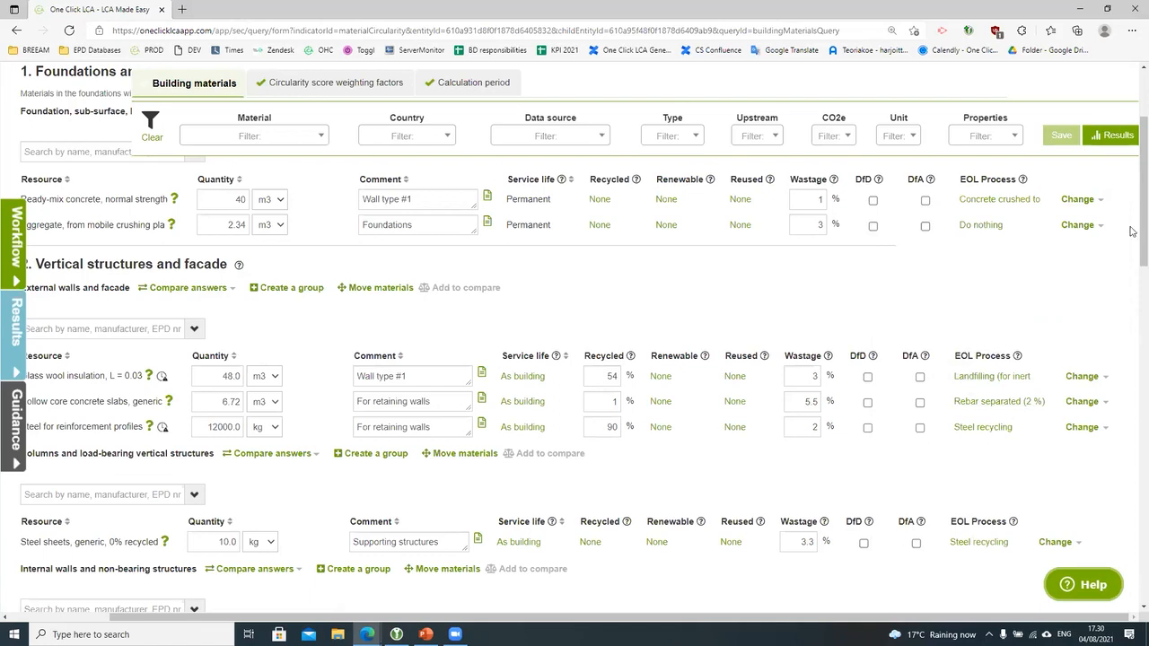
{"action": "left_click", "coordinate": [1122, 134]}
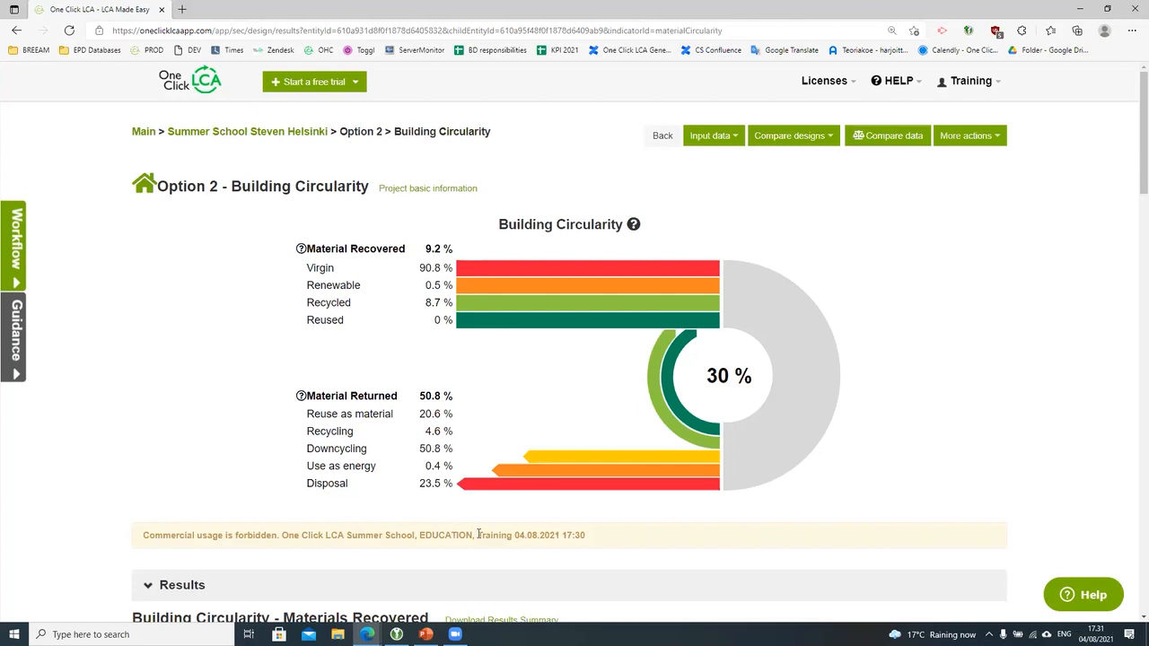
Step: Scroll through the Building Circularity chart and Materials Recovered table: 220 tons total, 201 virgin, 17 recycled
{"action": "scroll", "coordinate": [478, 534], "scroll_direction": "down", "scroll_amount": 1}
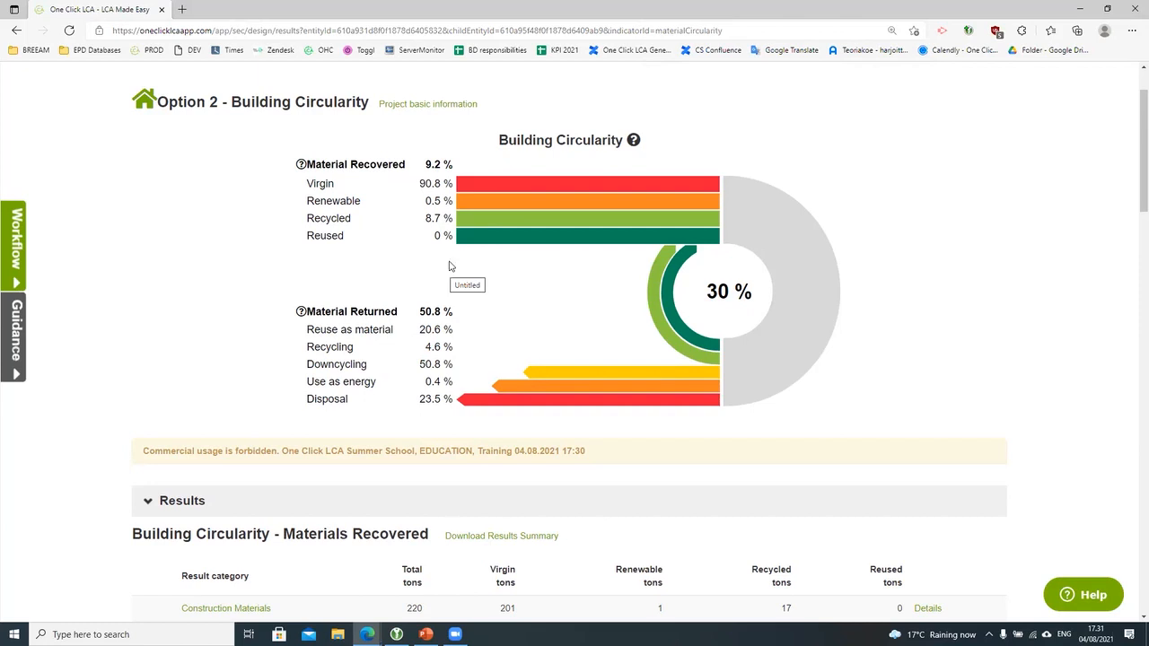
{"action": "scroll", "coordinate": [445, 269], "scroll_direction": "down", "scroll_amount": 3}
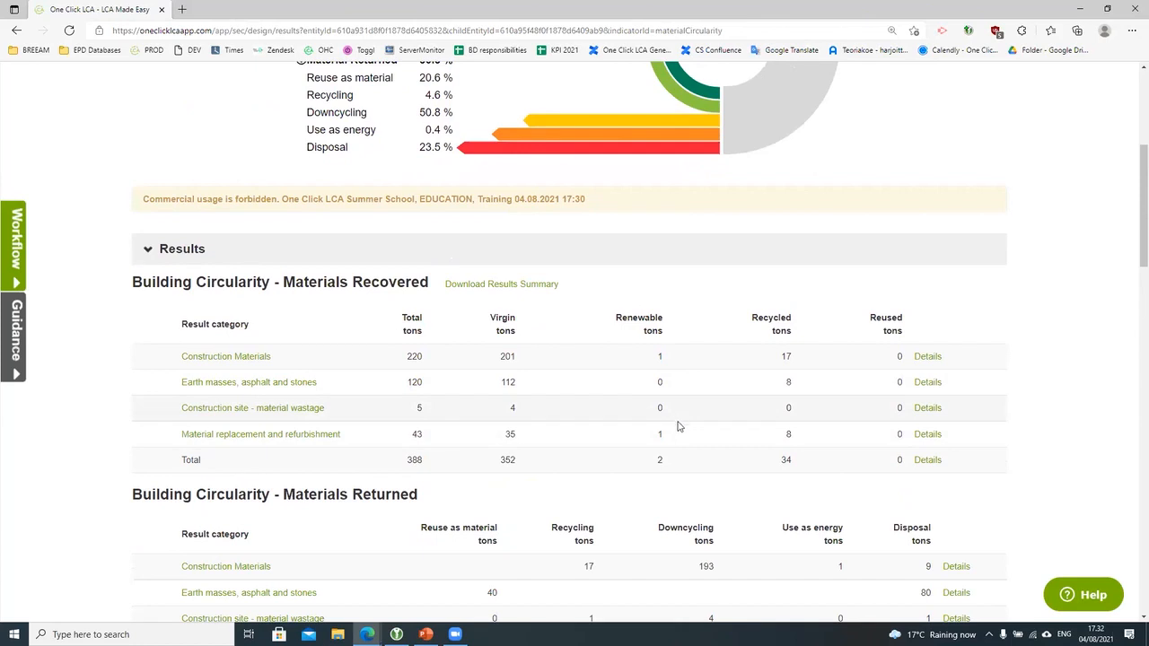
Step: Expand the Design for Disassembly and Design for Adaptability sections, both showing no materials checked
{"action": "scroll", "coordinate": [677, 423], "scroll_direction": "down", "scroll_amount": 2}
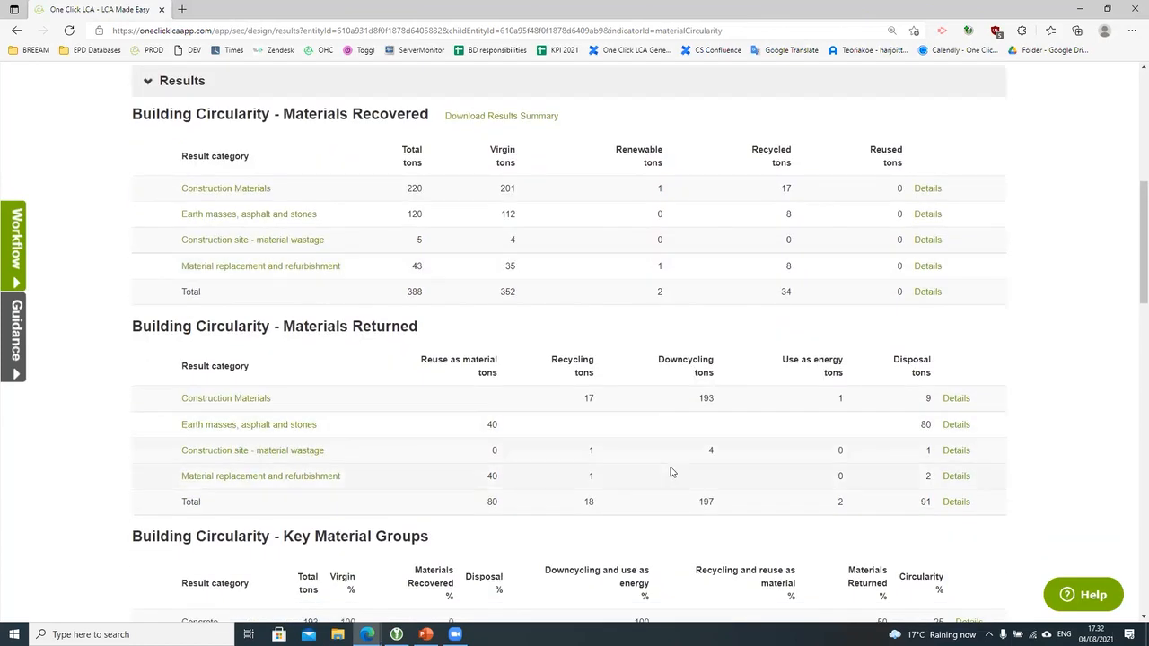
{"action": "scroll", "coordinate": [671, 471], "scroll_direction": "down", "scroll_amount": 4}
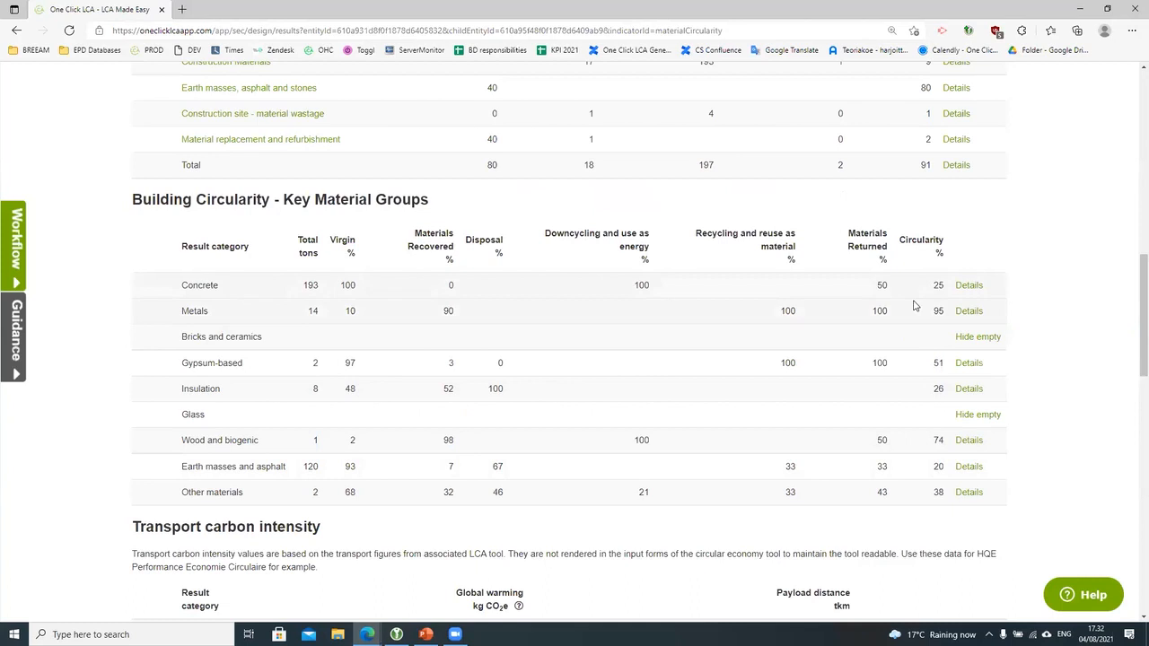
{"action": "scroll", "coordinate": [915, 302], "scroll_direction": "down", "scroll_amount": 3}
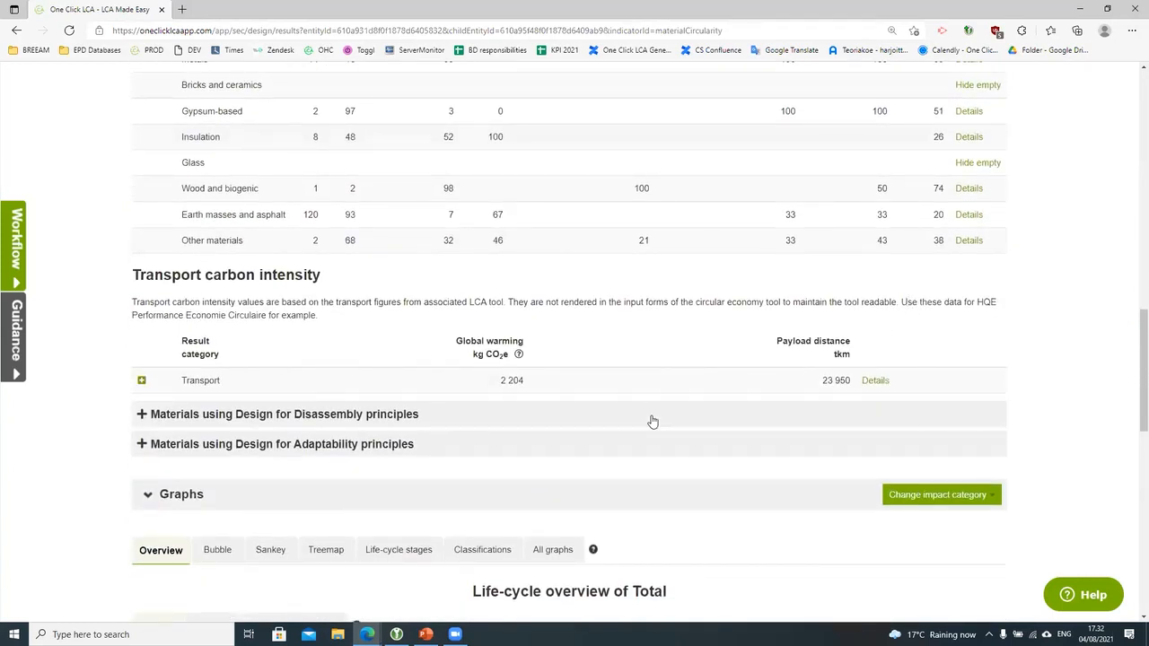
{"action": "left_click", "coordinate": [380, 421]}
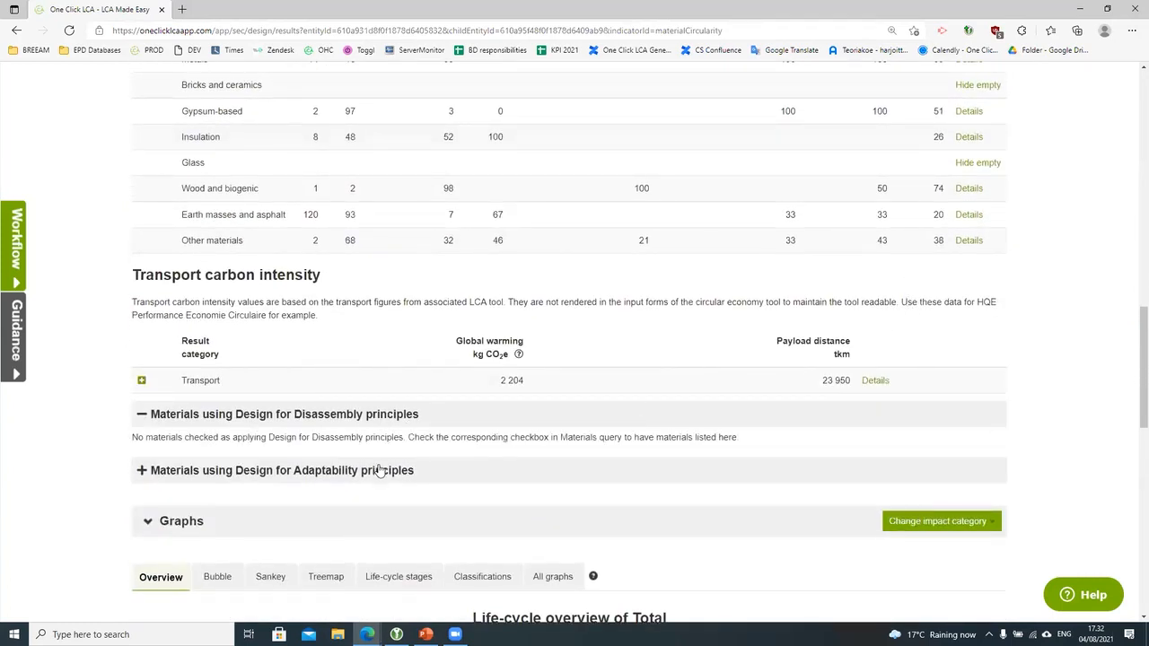
{"action": "left_click", "coordinate": [378, 470]}
{"action": "scroll", "coordinate": [499, 495], "scroll_direction": "down", "scroll_amount": 1}
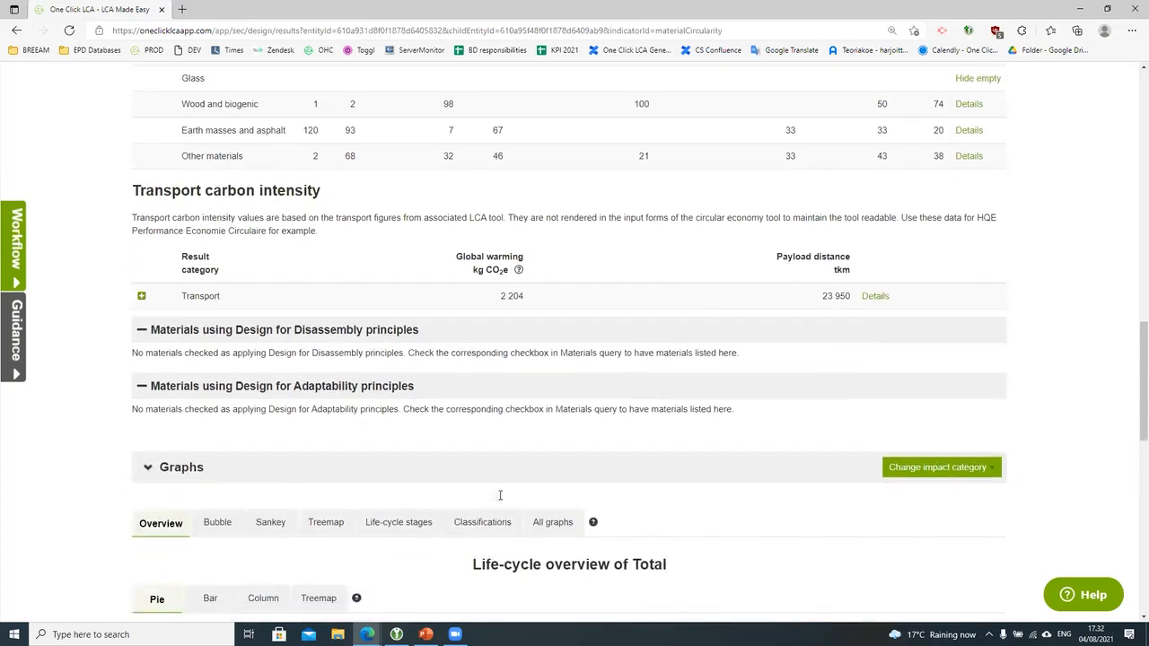
{"action": "scroll", "coordinate": [499, 496], "scroll_direction": "down", "scroll_amount": 1}
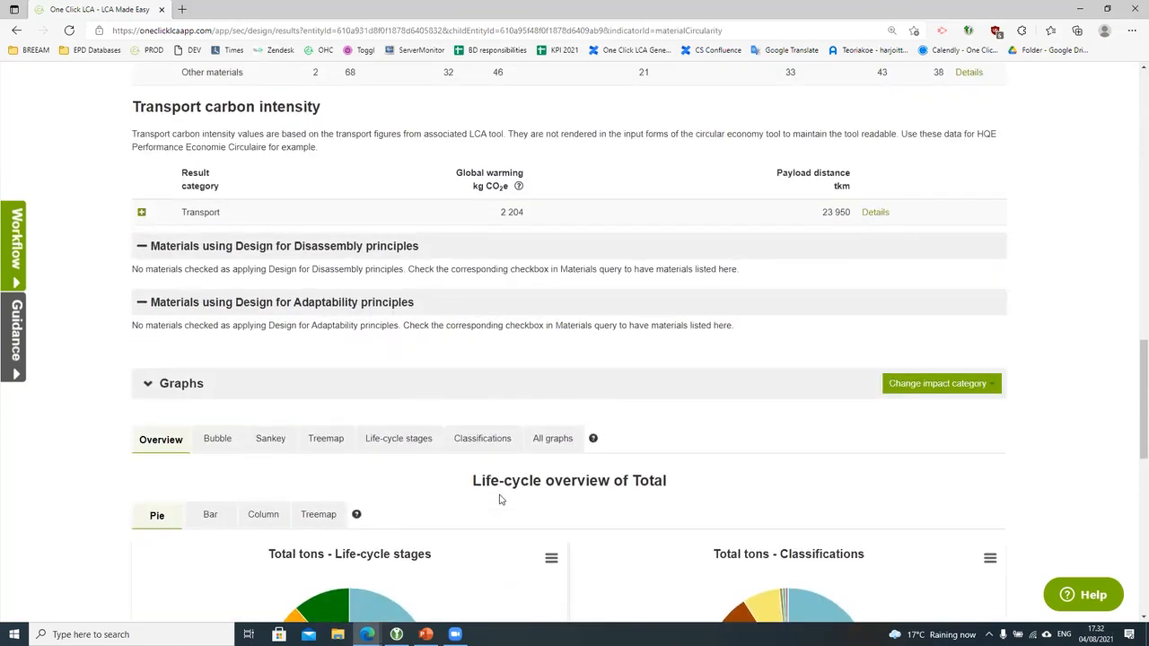
{"action": "scroll", "coordinate": [500, 499], "scroll_direction": "down", "scroll_amount": 2}
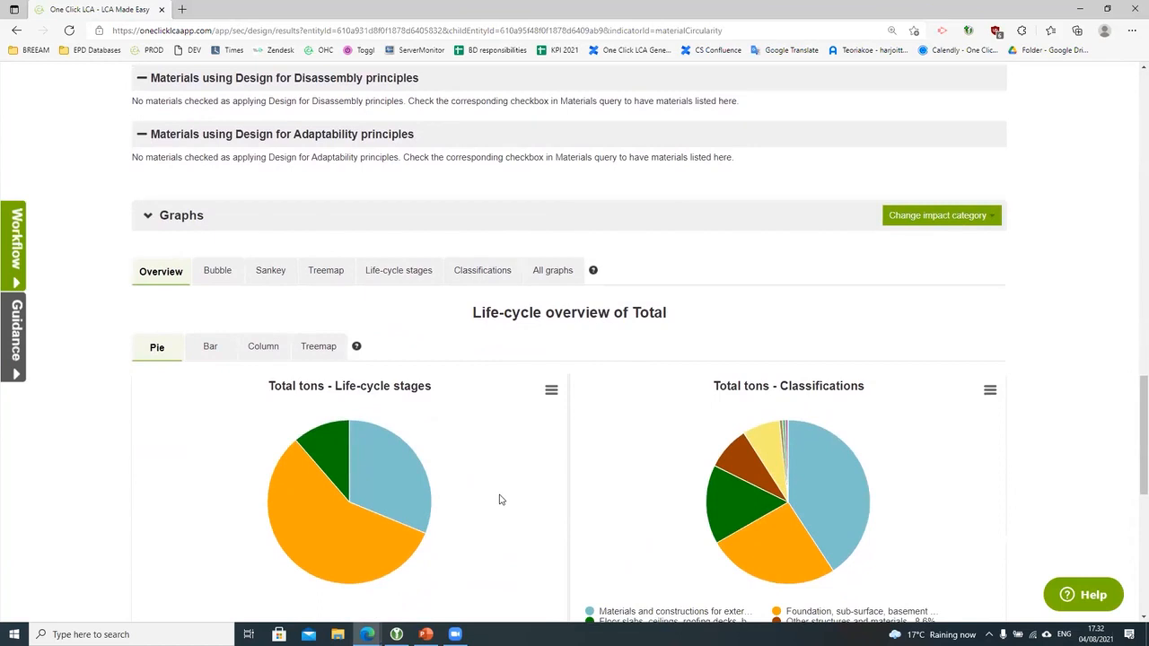
{"action": "scroll", "coordinate": [500, 500], "scroll_direction": "up", "scroll_amount": 15}
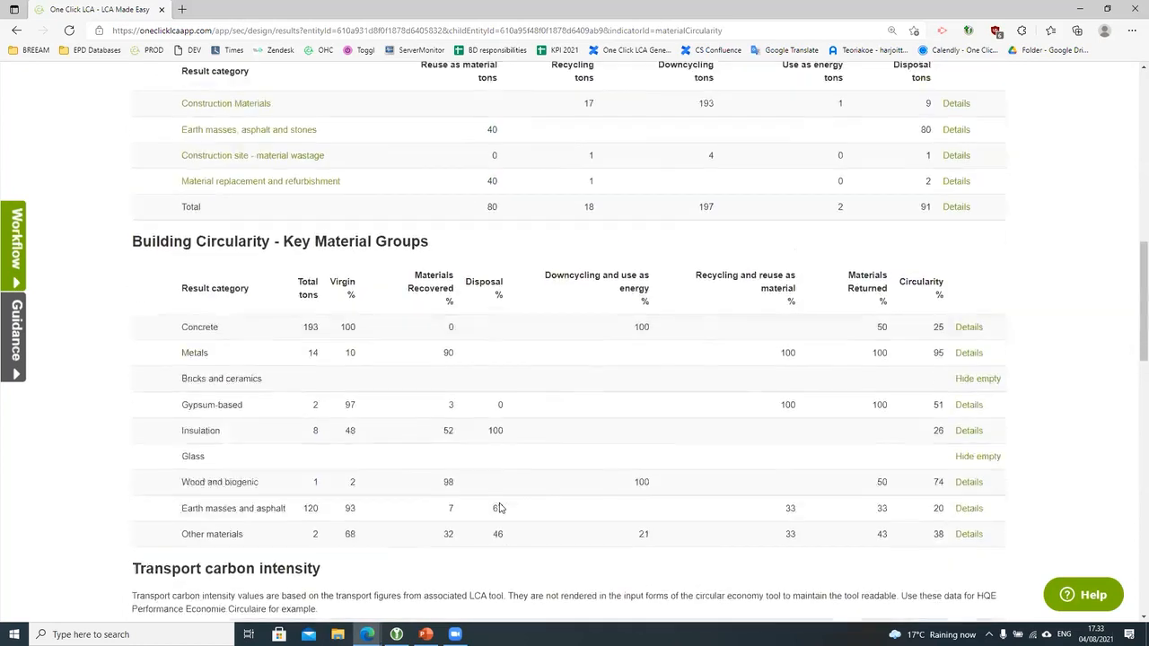
Step: Return to the project overview and compare Building Circularity: Option 2 at 30% versus Option 1 at 6%
{"action": "left_click", "coordinate": [989, 154]}
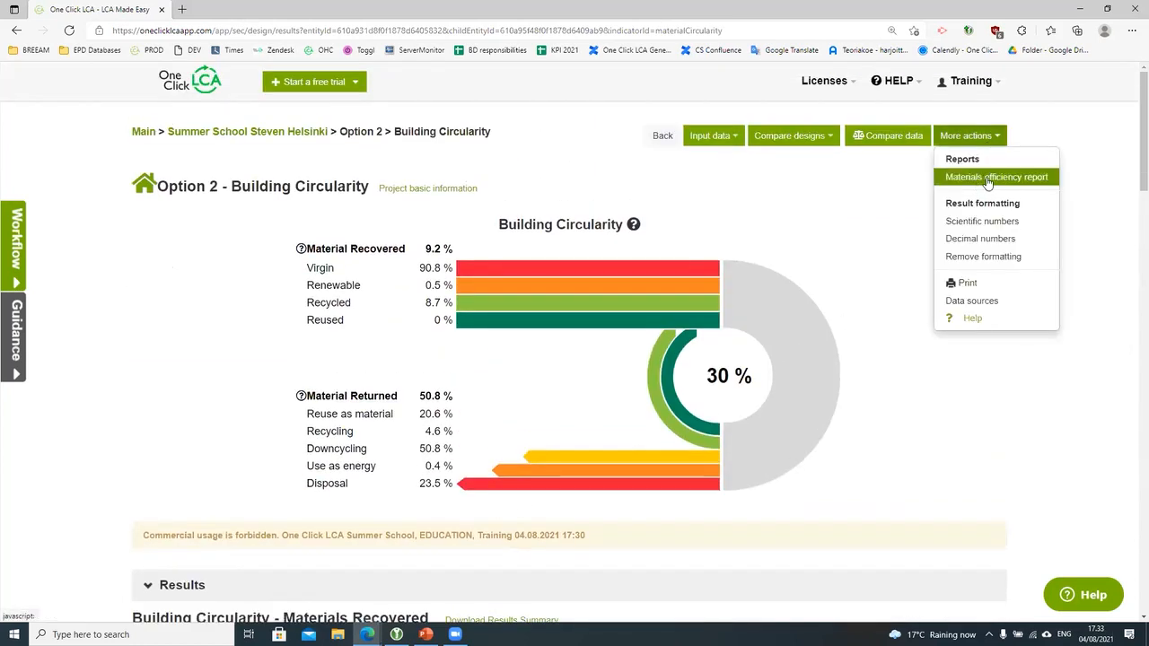
{"action": "left_click", "coordinate": [937, 453]}
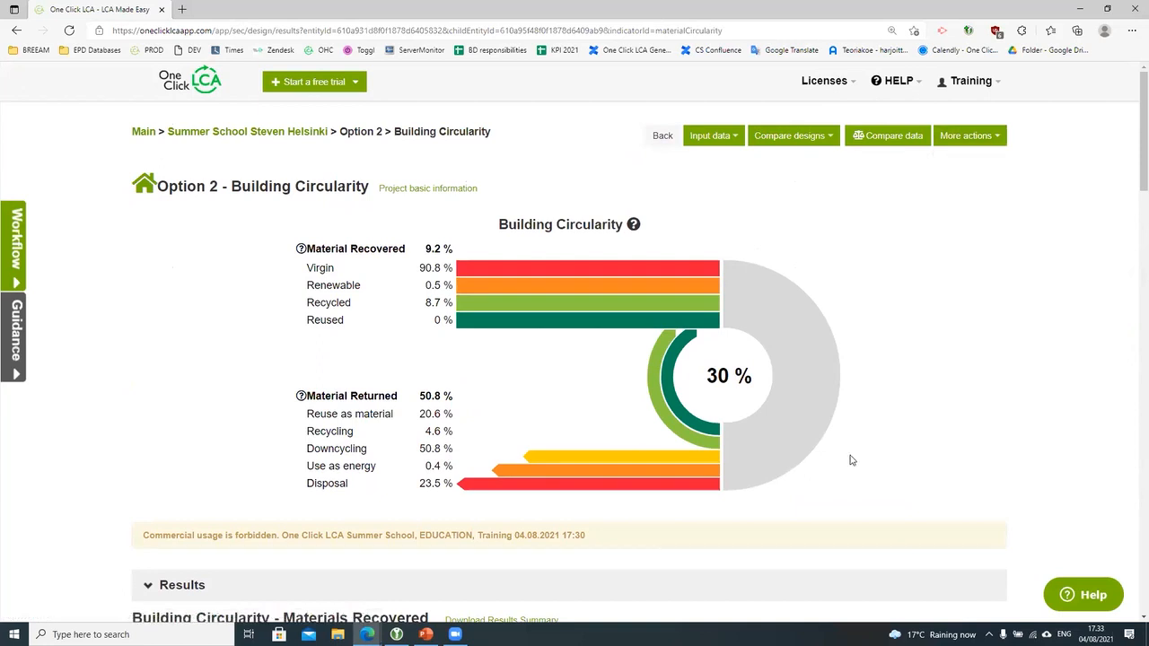
{"action": "left_click", "coordinate": [301, 132]}
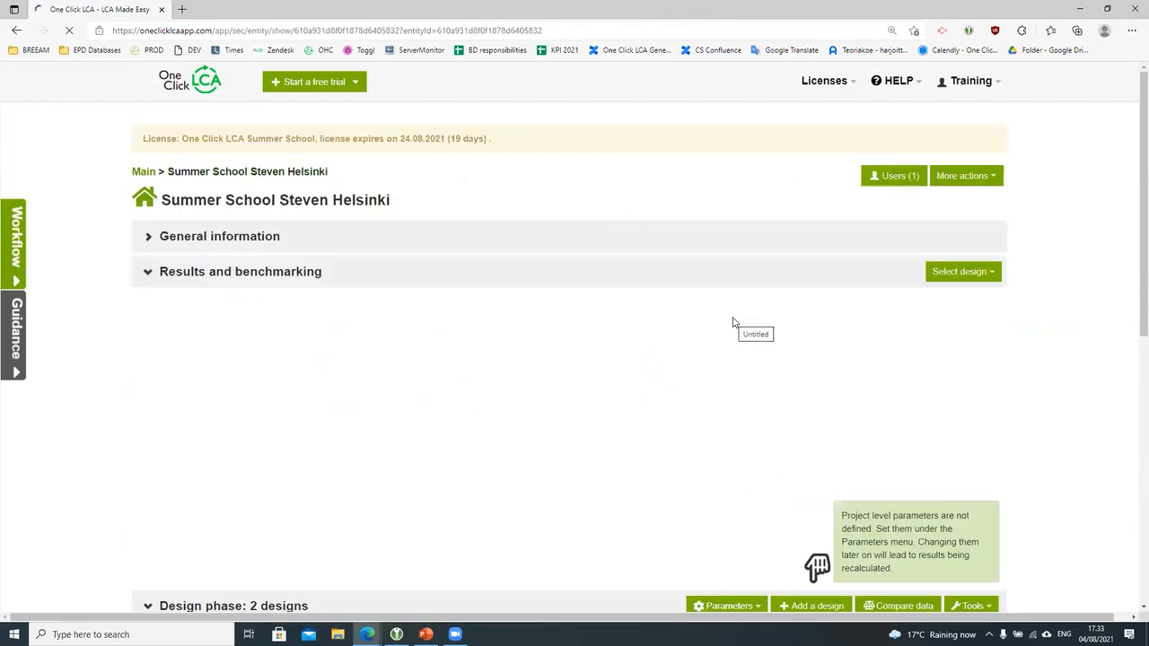
{"action": "scroll", "coordinate": [732, 341], "scroll_direction": "down", "scroll_amount": 3}
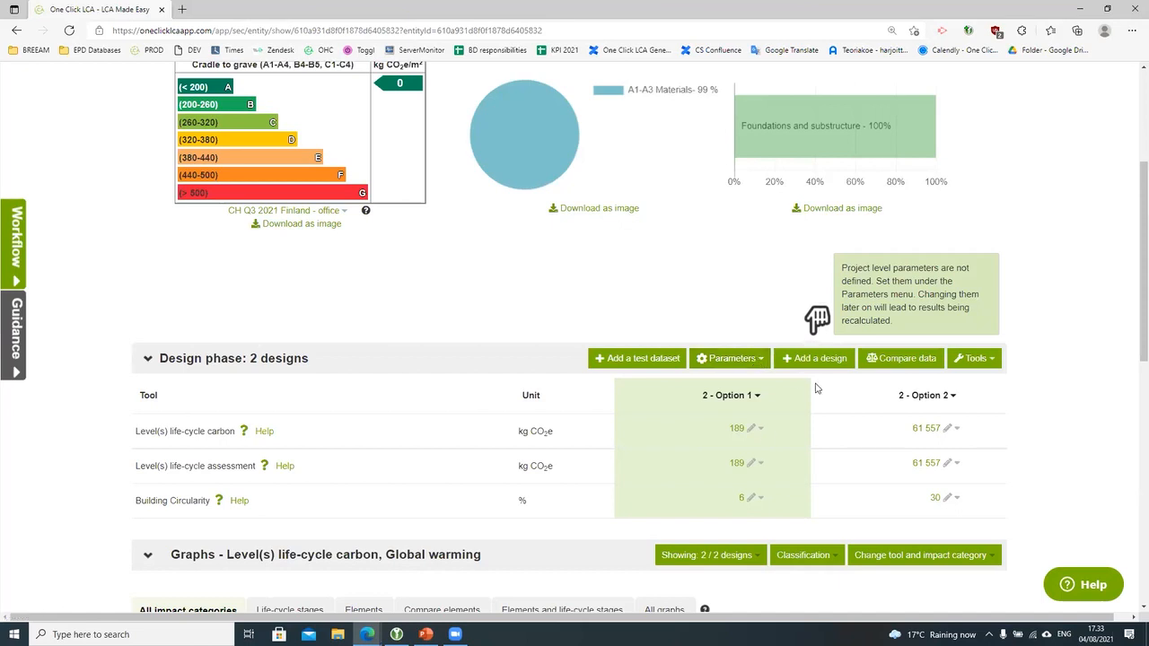
Step: Switch to the PowerPoint presentation and start the slideshow from the beginning
{"action": "mouse_move", "coordinate": [426, 634]}
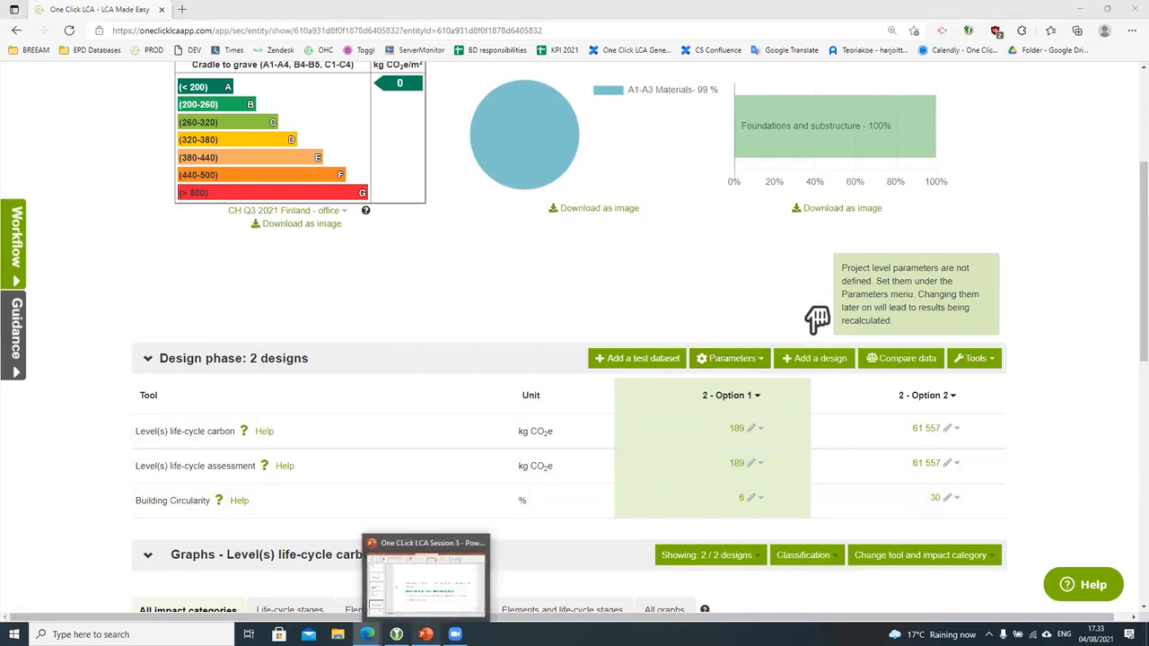
{"action": "left_click", "coordinate": [426, 565]}
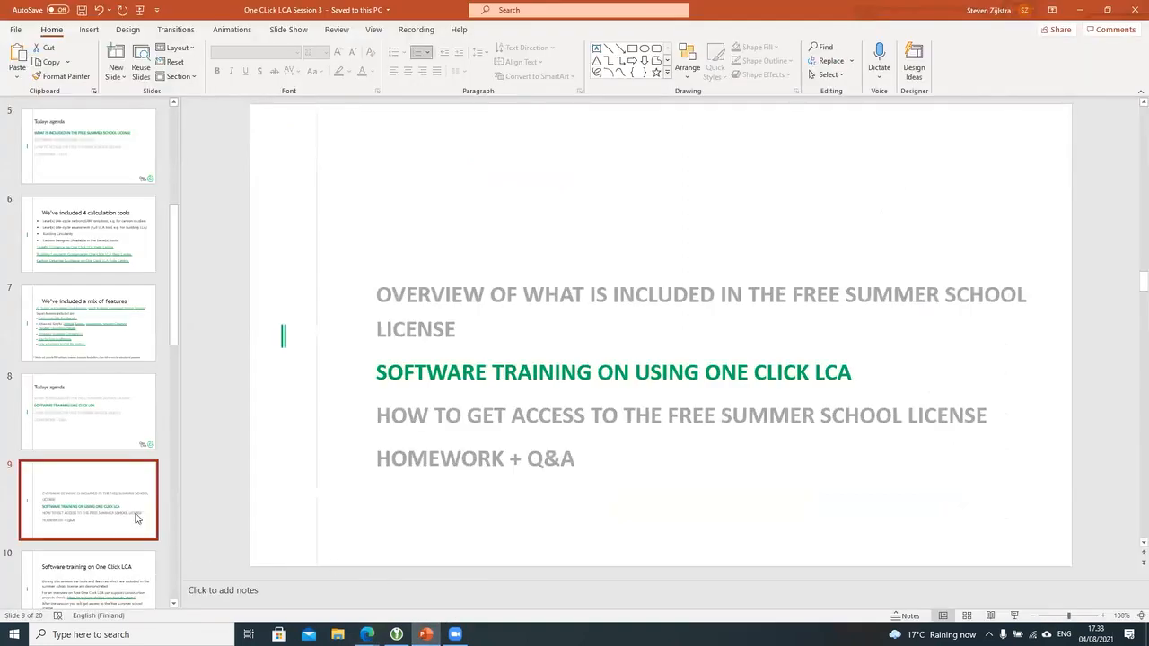
{"action": "scroll", "coordinate": [139, 517], "scroll_direction": "down", "scroll_amount": 6}
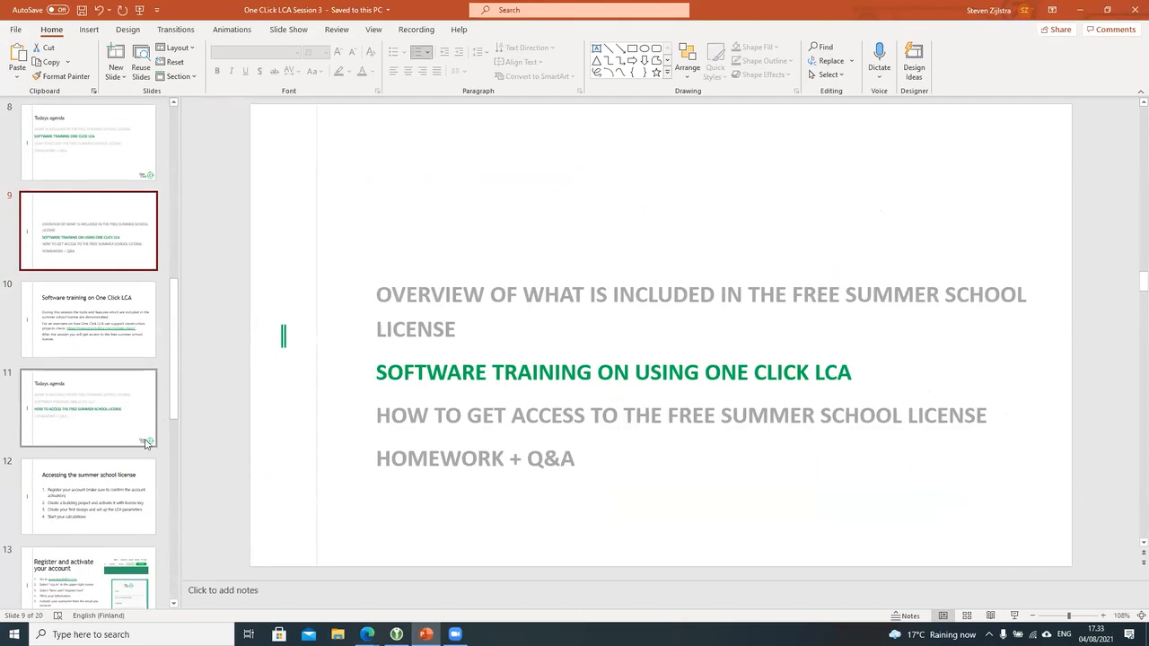
{"action": "left_click", "coordinate": [140, 10]}
Step: Advance to slide 11's agenda highlighting how to access the free summer school license
{"action": "key", "text": "Right"}
{"action": "key", "text": "Right"}
{"action": "key", "text": "Right"}
{"action": "key", "text": "Right"}
{"action": "key", "text": "Right"}
{"action": "key", "text": "Right"}
{"action": "key", "text": "Right"}
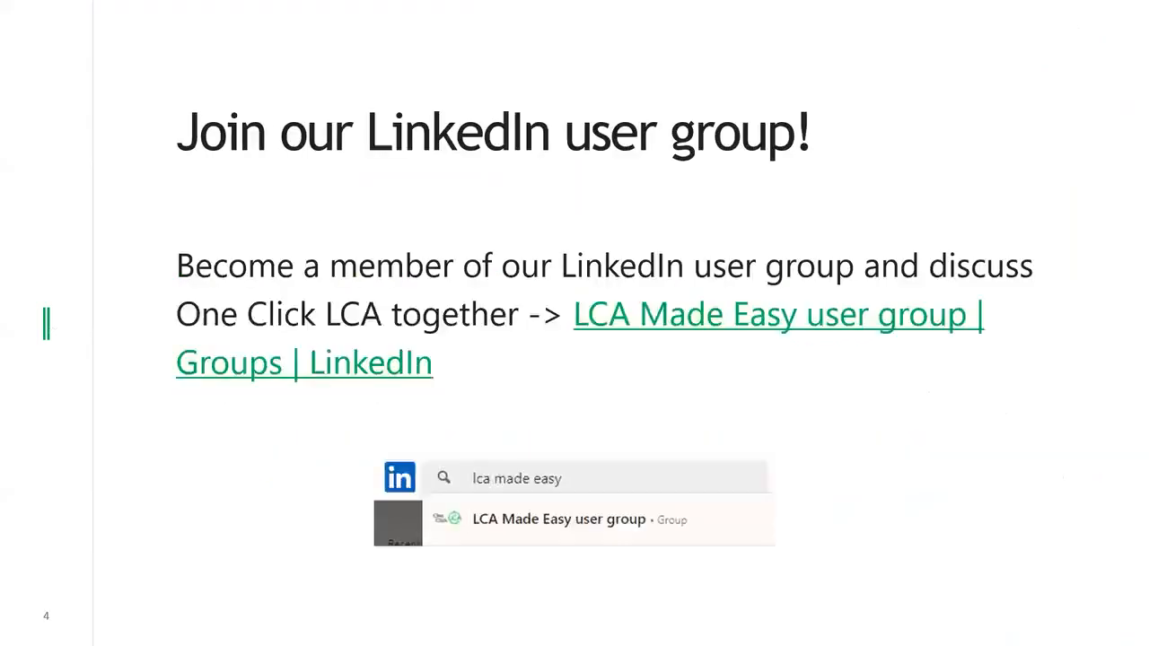
{"action": "key", "text": "Right"}
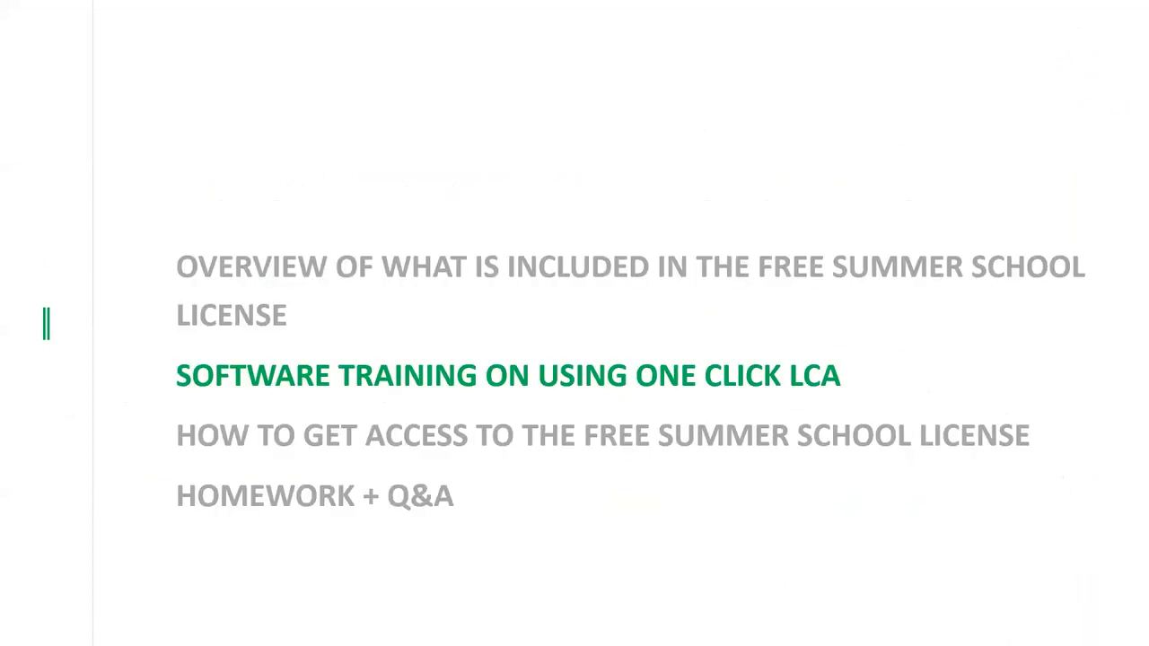
{"action": "key", "text": "Right"}
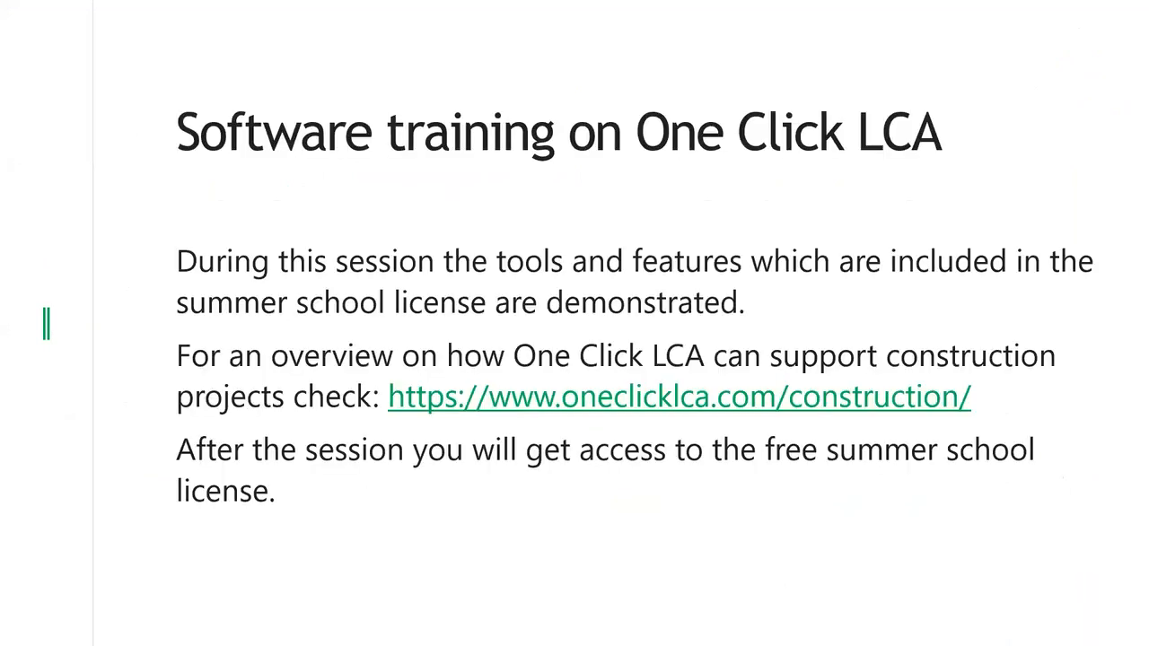
{"action": "key", "text": "Right"}
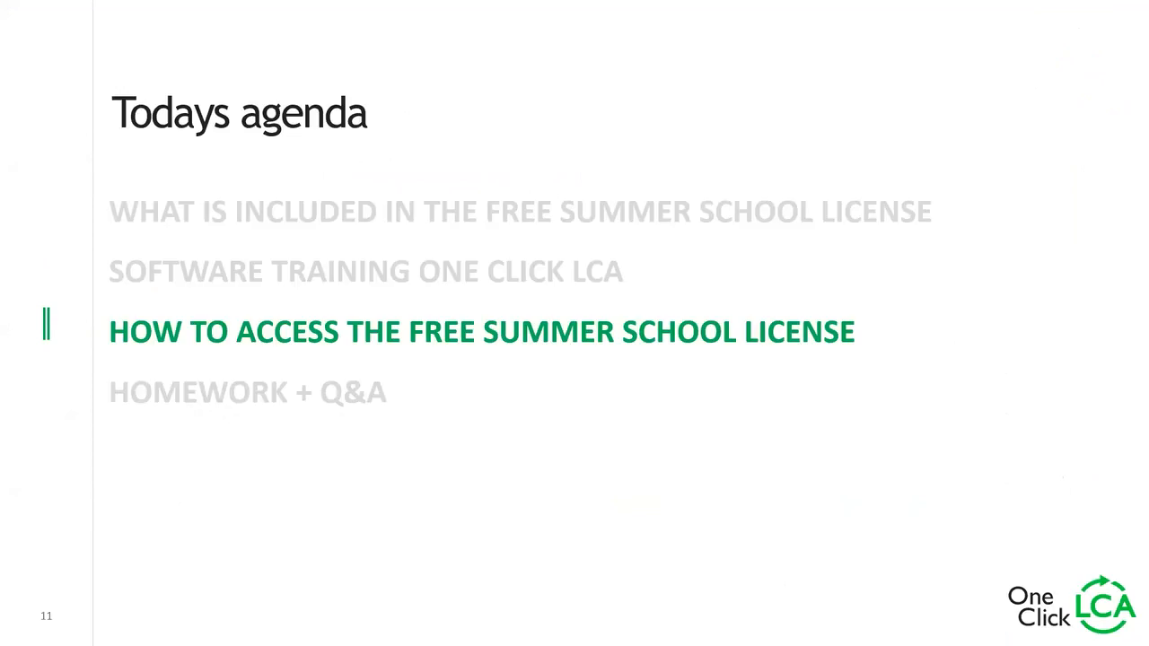